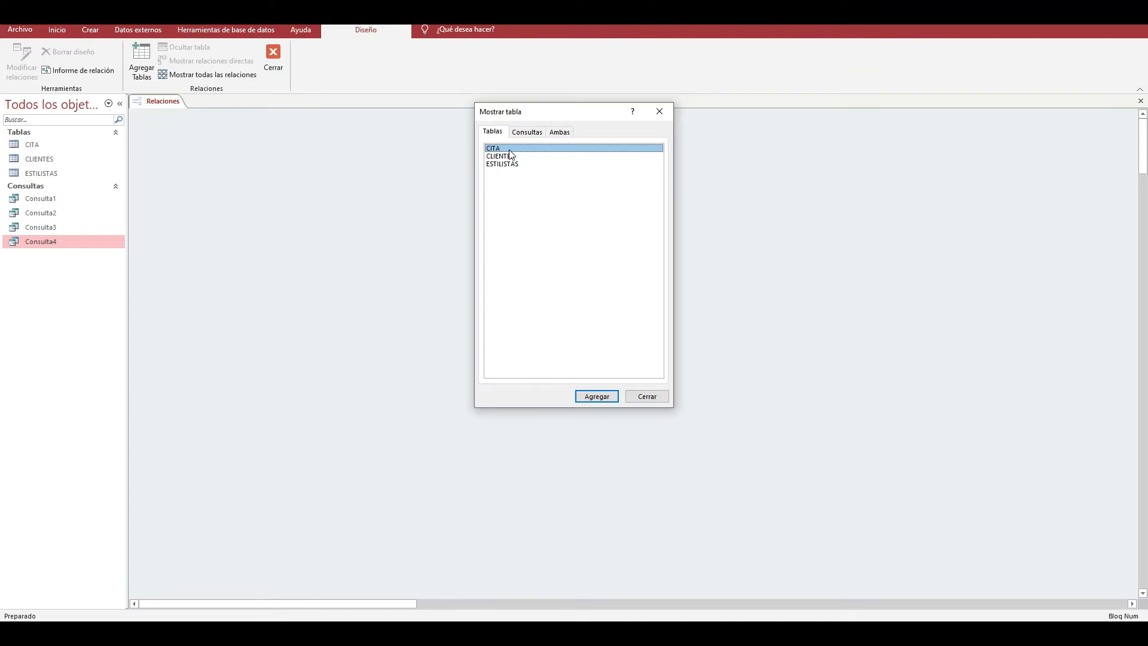
- Add the CITA, CLIENTES and ESTILISTAS tables to the relationships diagram and close the table list
{"action": "left_click_drag", "start_coordinate": [546, 116], "coordinate": [754, 149]}
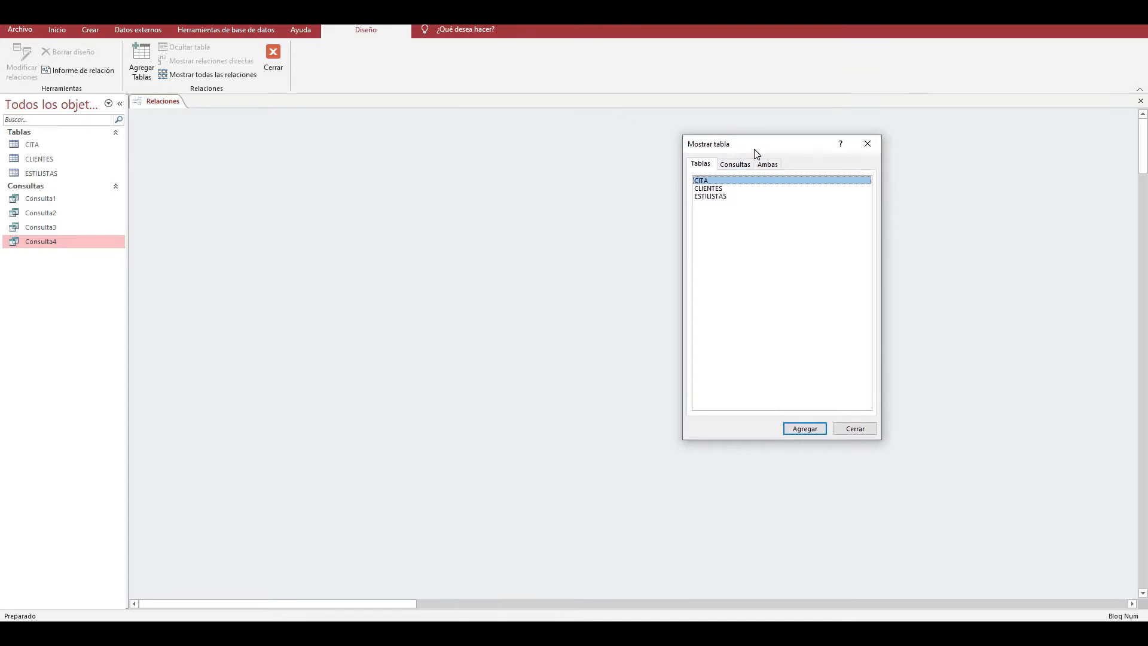
{"action": "double_click", "coordinate": [739, 181]}
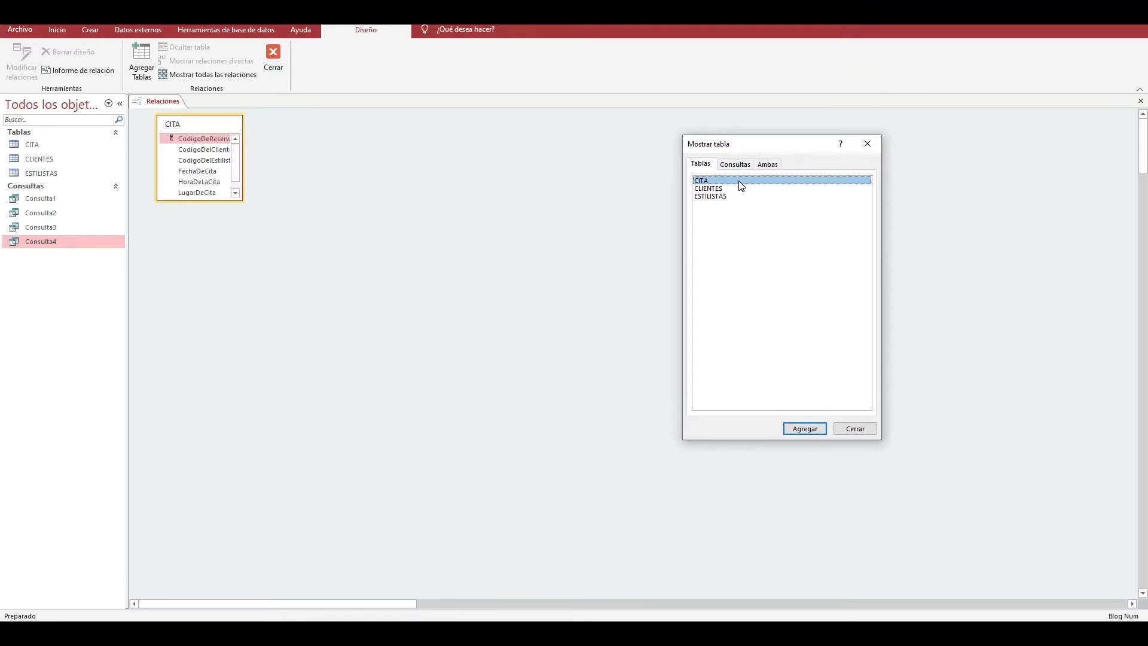
{"action": "left_click", "coordinate": [712, 189]}
{"action": "left_click", "coordinate": [804, 427]}
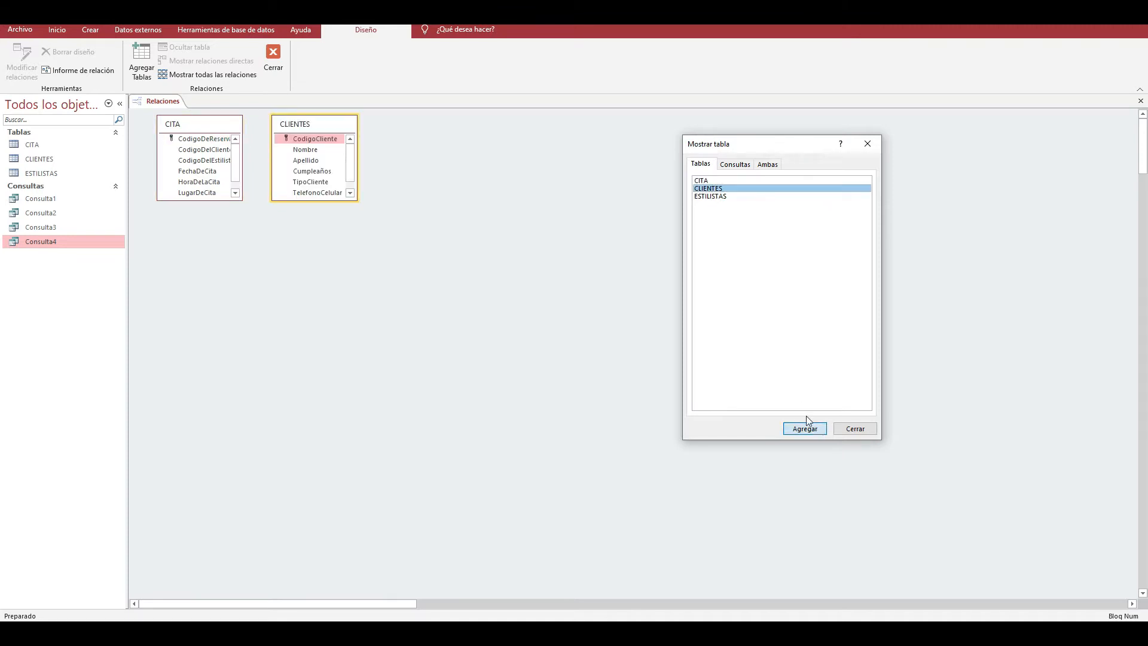
{"action": "left_click", "coordinate": [722, 196]}
{"action": "left_click", "coordinate": [797, 429]}
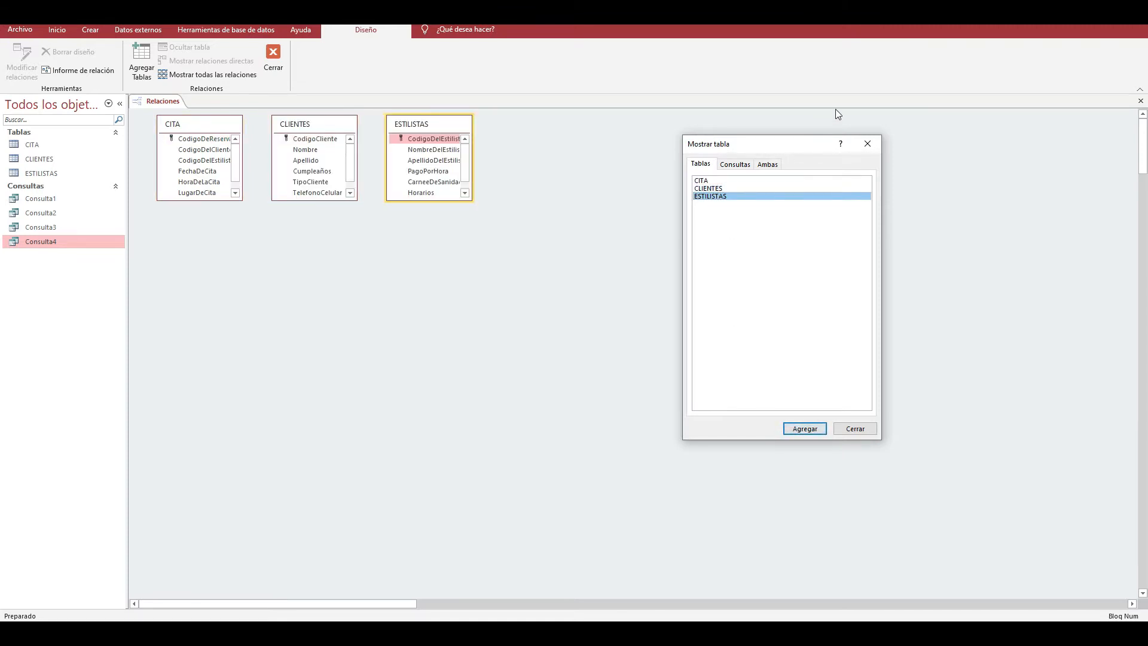
{"action": "left_click", "coordinate": [867, 145]}
- Spread the three table boxes apart across the relationships diagram, with CLIENTES far below ESTILISTAS and CITA
{"action": "left_click_drag", "start_coordinate": [433, 128], "coordinate": [793, 181]}
{"action": "left_click_drag", "start_coordinate": [309, 131], "coordinate": [594, 179]}
{"action": "left_click_drag", "start_coordinate": [204, 132], "coordinate": [456, 191]}
{"action": "left_click_drag", "start_coordinate": [795, 184], "coordinate": [781, 184]}
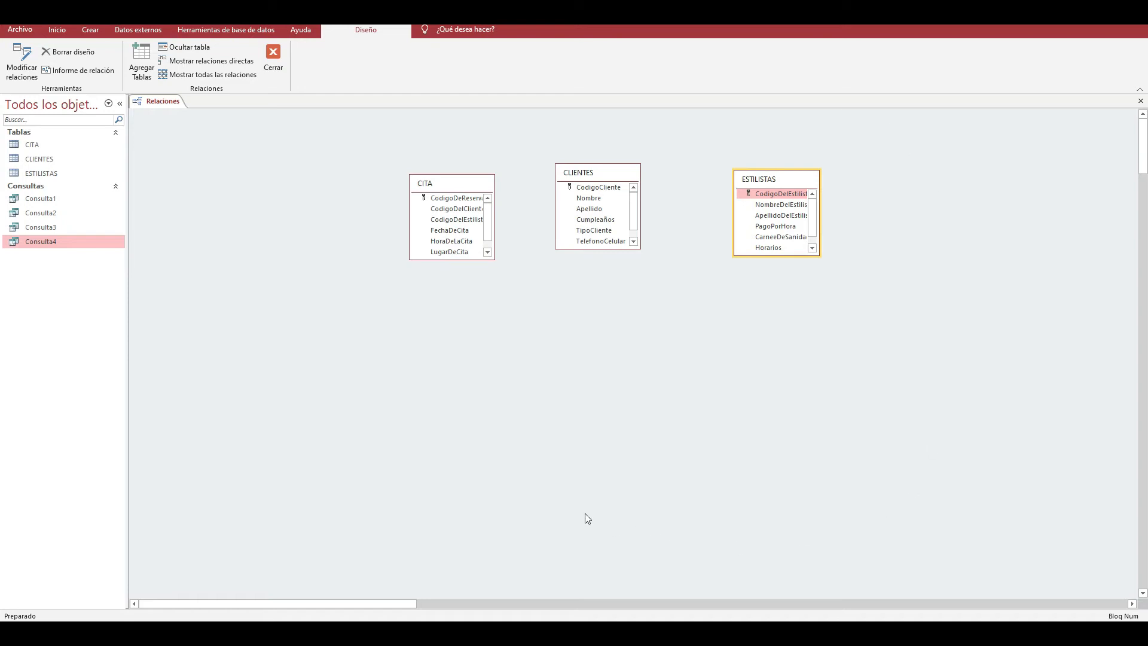
{"action": "left_click_drag", "start_coordinate": [779, 183], "coordinate": [703, 149]}
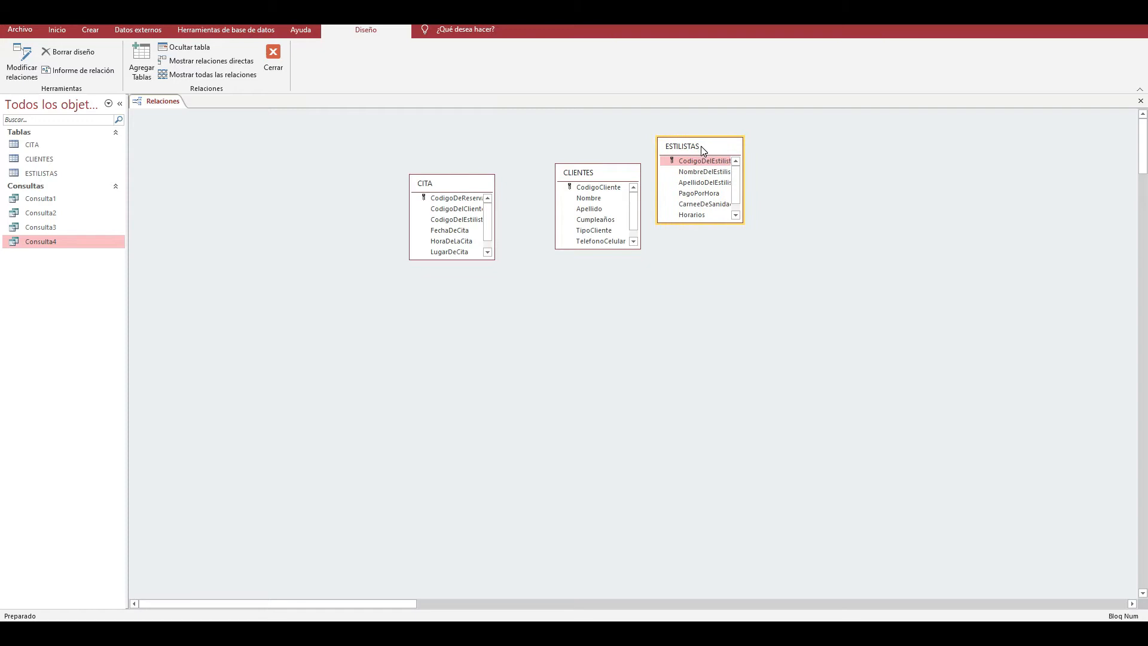
{"action": "left_click_drag", "start_coordinate": [588, 172], "coordinate": [997, 498]}
{"action": "left_click_drag", "start_coordinate": [459, 189], "coordinate": [393, 219]}
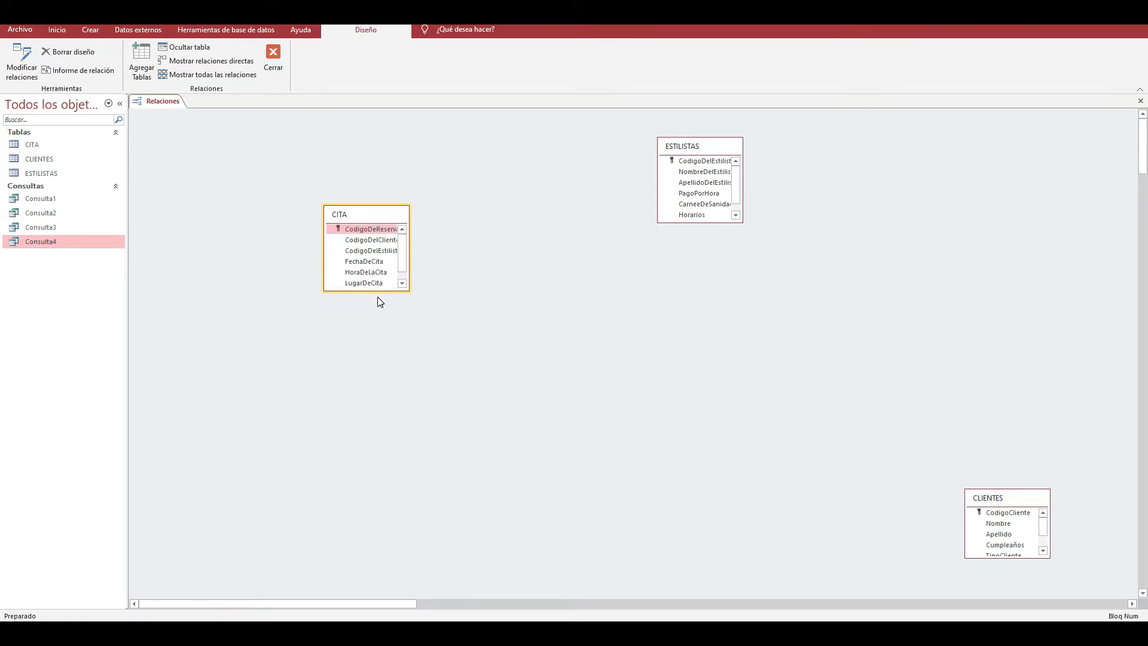
- Enlarge the CITA, ESTILISTAS and CLIENTES boxes to fit all their fields and bring the boxes closer together
{"action": "left_click_drag", "start_coordinate": [381, 302], "coordinate": [381, 350]}
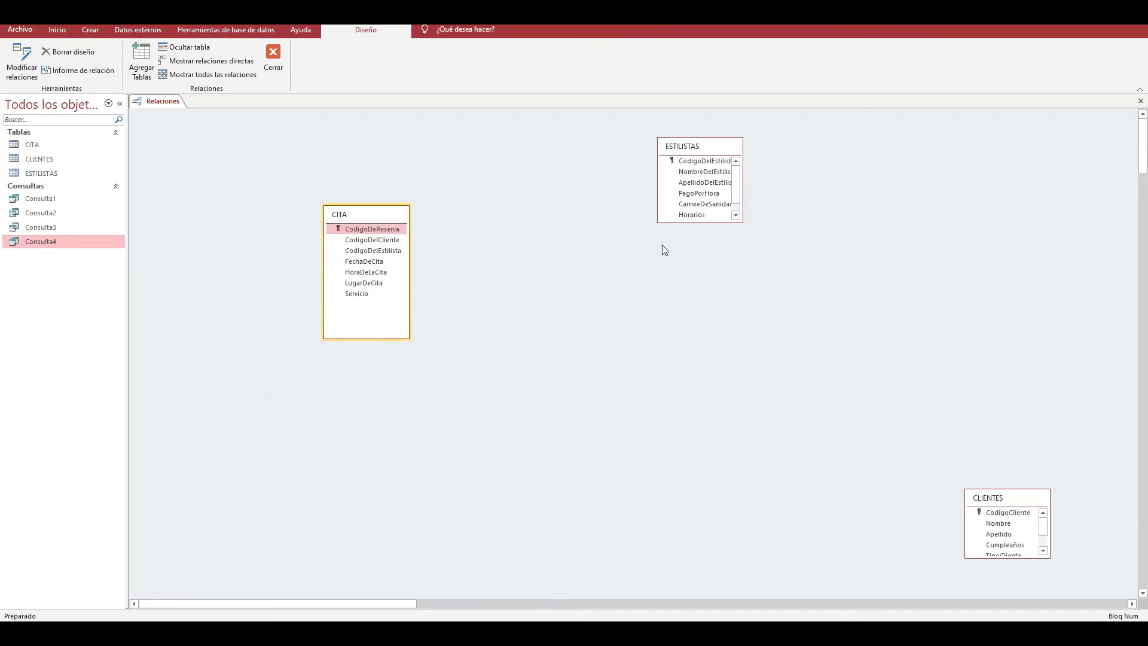
{"action": "left_click_drag", "start_coordinate": [710, 222], "coordinate": [716, 252]}
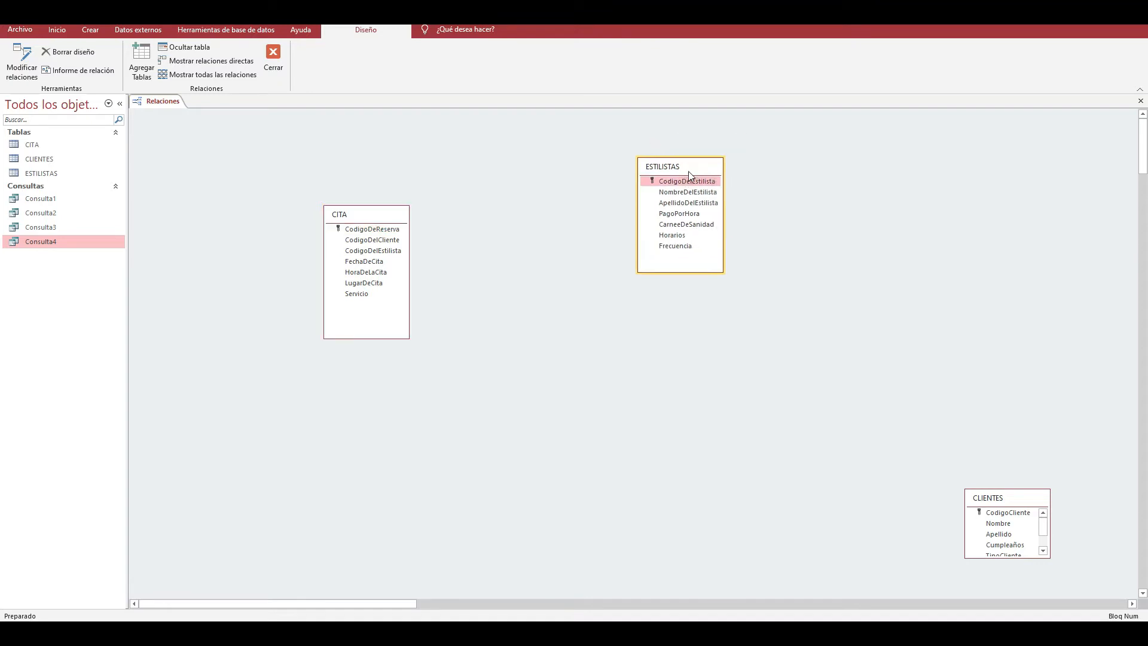
{"action": "left_click_drag", "start_coordinate": [716, 150], "coordinate": [550, 201]}
{"action": "left_click_drag", "start_coordinate": [999, 497], "coordinate": [670, 197]}
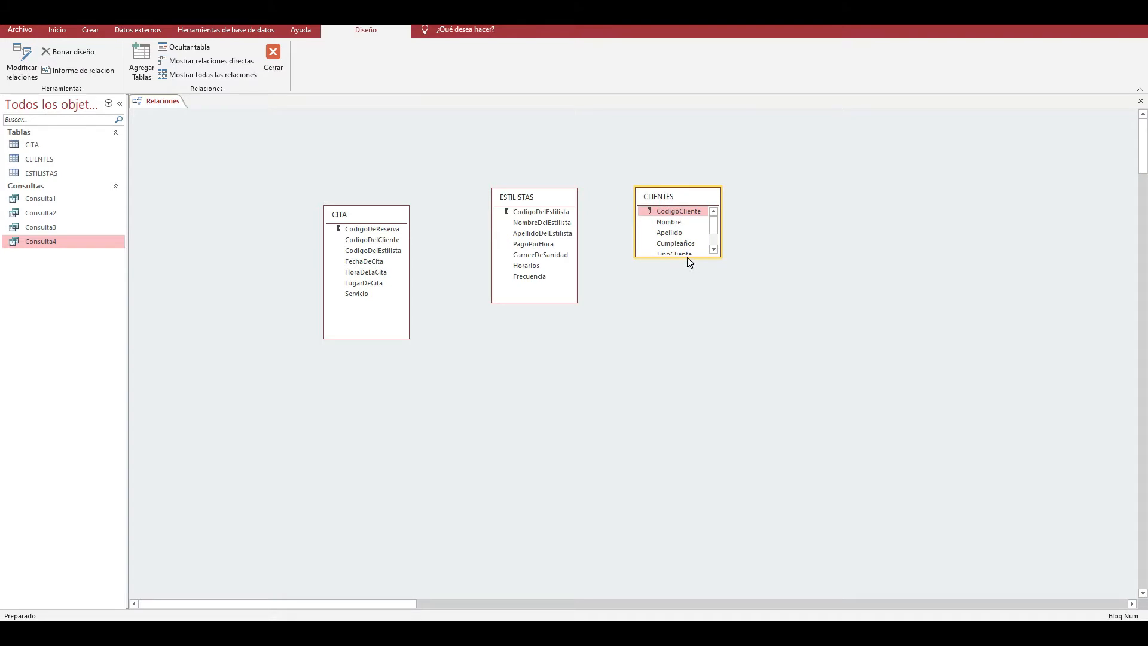
{"action": "left_click_drag", "start_coordinate": [688, 257], "coordinate": [690, 307]}
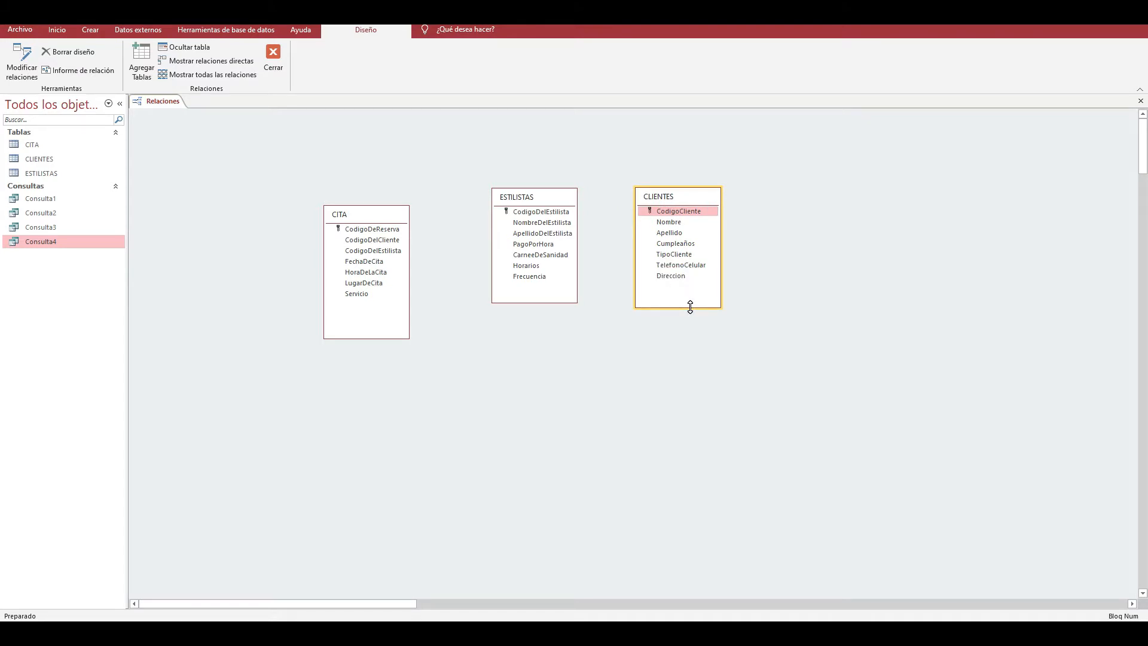
{"action": "left_click_drag", "start_coordinate": [690, 307], "coordinate": [695, 294]}
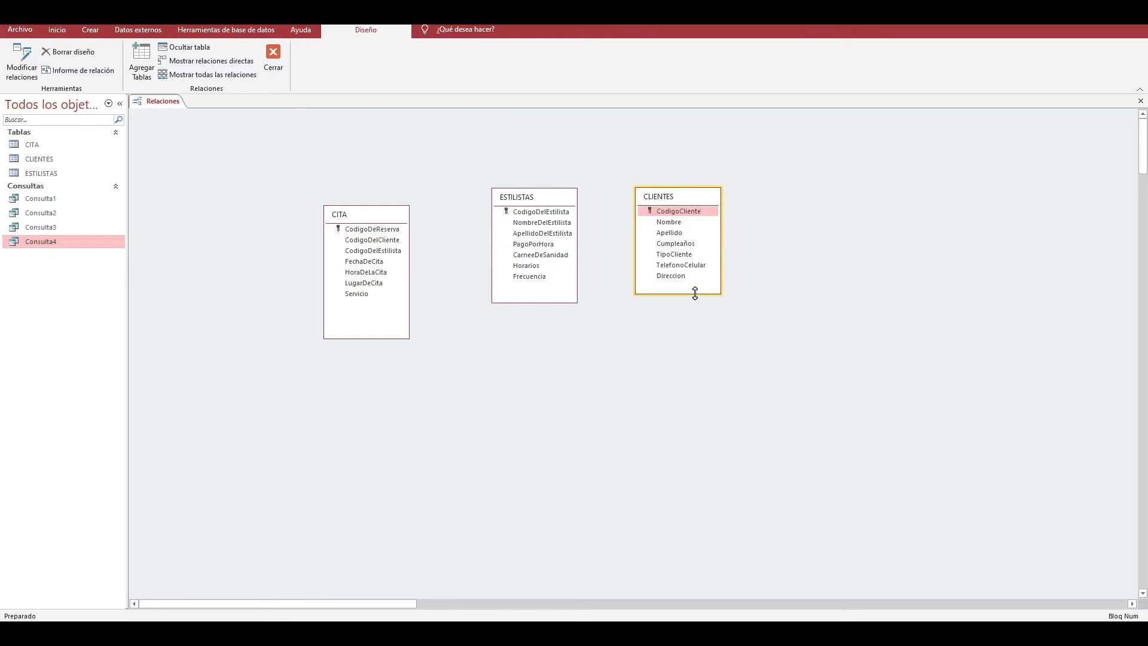
- Arrange the table boxes in a row with CITA in the middle between ESTILISTAS and CLIENTES
{"action": "left_click_drag", "start_coordinate": [355, 214], "coordinate": [422, 228]}
{"action": "left_click_drag", "start_coordinate": [515, 199], "coordinate": [234, 216]}
{"action": "left_click_drag", "start_coordinate": [412, 229], "coordinate": [501, 174]}
{"action": "left_click", "coordinate": [674, 198]}
{"action": "left_click_drag", "start_coordinate": [674, 198], "coordinate": [686, 203]}
{"action": "left_click_drag", "start_coordinate": [254, 216], "coordinate": [355, 198]}
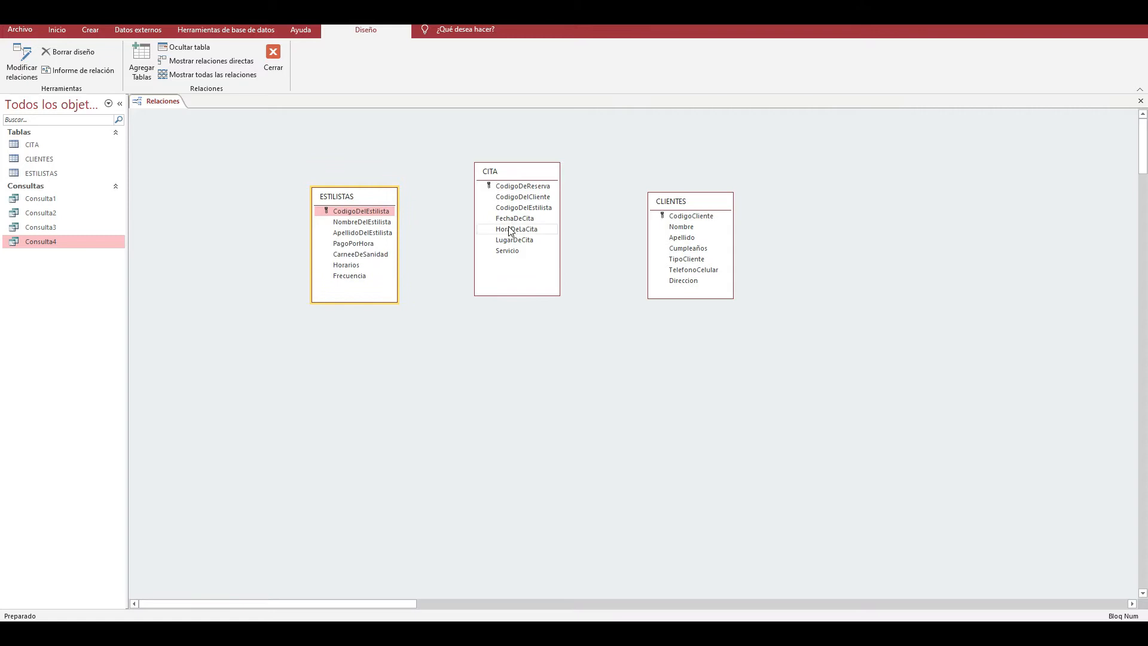
{"action": "left_click_drag", "start_coordinate": [517, 179], "coordinate": [525, 187]}
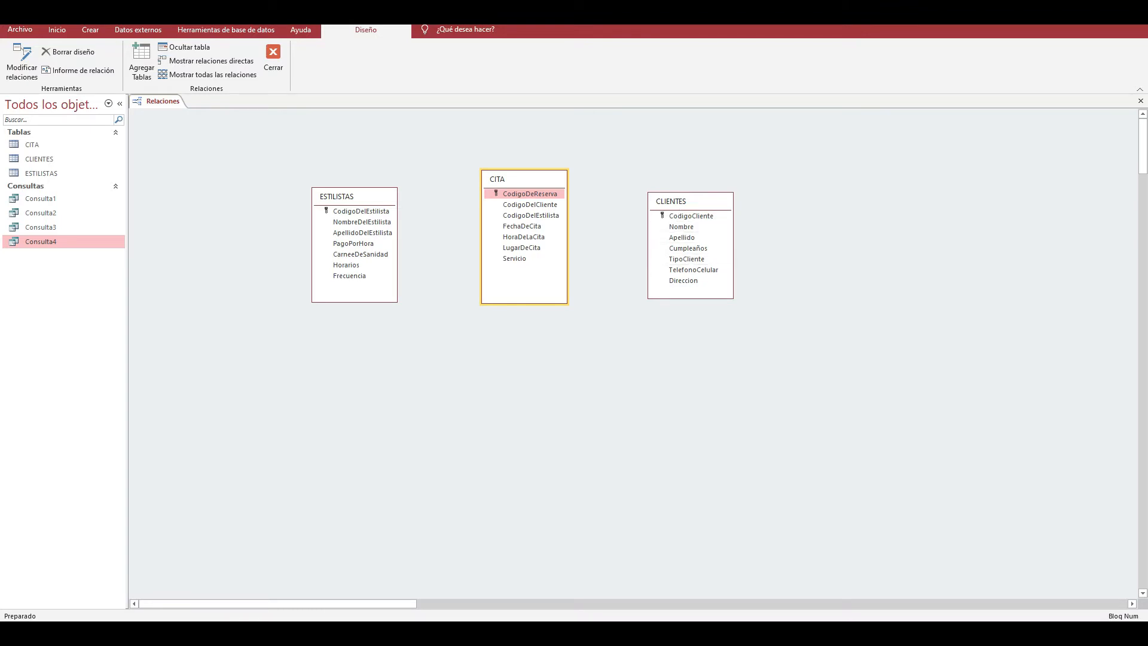
- Switch to the Acces Clase 7 presentation in PowerPoint to consult its slide
{"action": "mouse_move", "coordinate": [541, 633]}
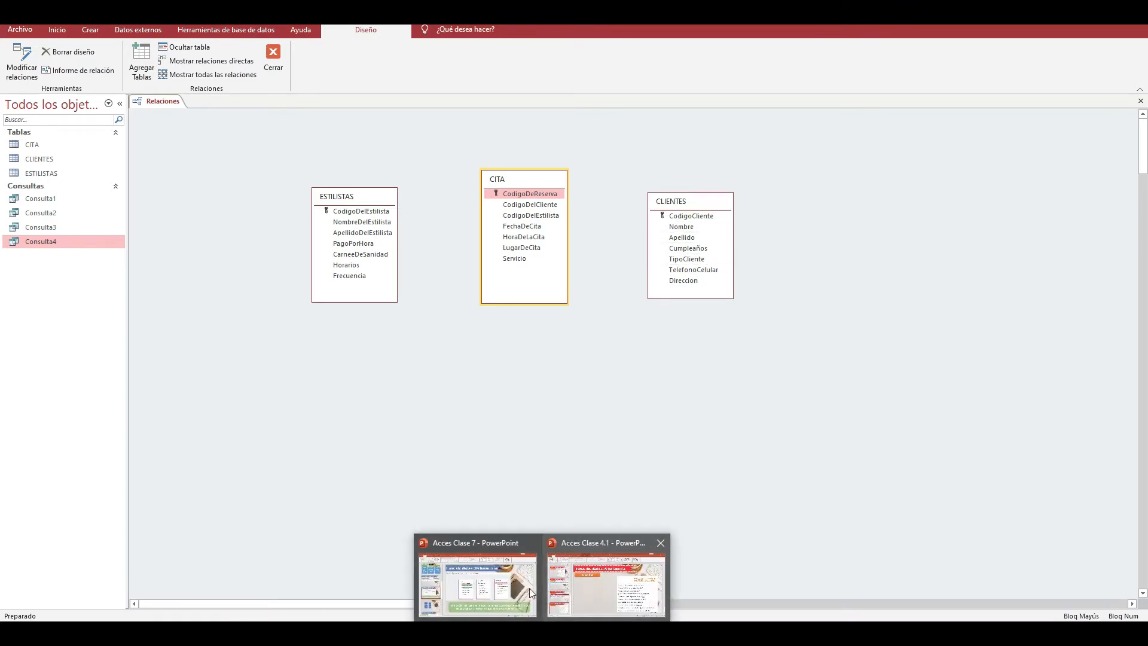
{"action": "left_click", "coordinate": [529, 587]}
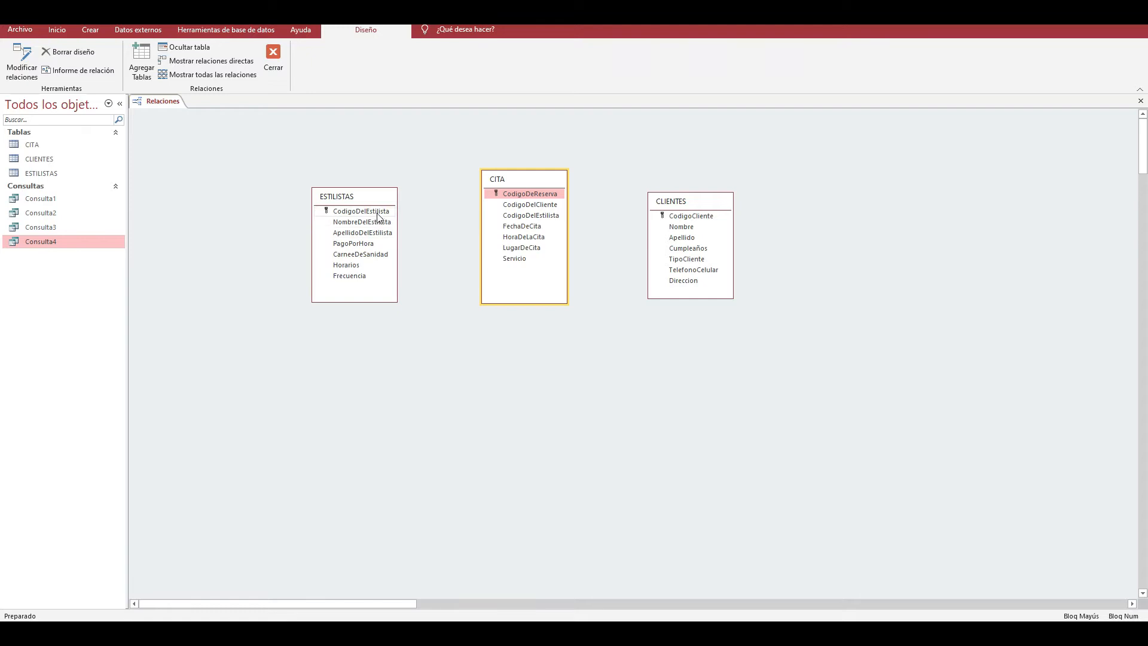
- Try to relate CodigoDelCliente in CITA to CodigoCliente in CLIENTES, and dismiss the relationship dialog
{"action": "left_click", "coordinate": [538, 205]}
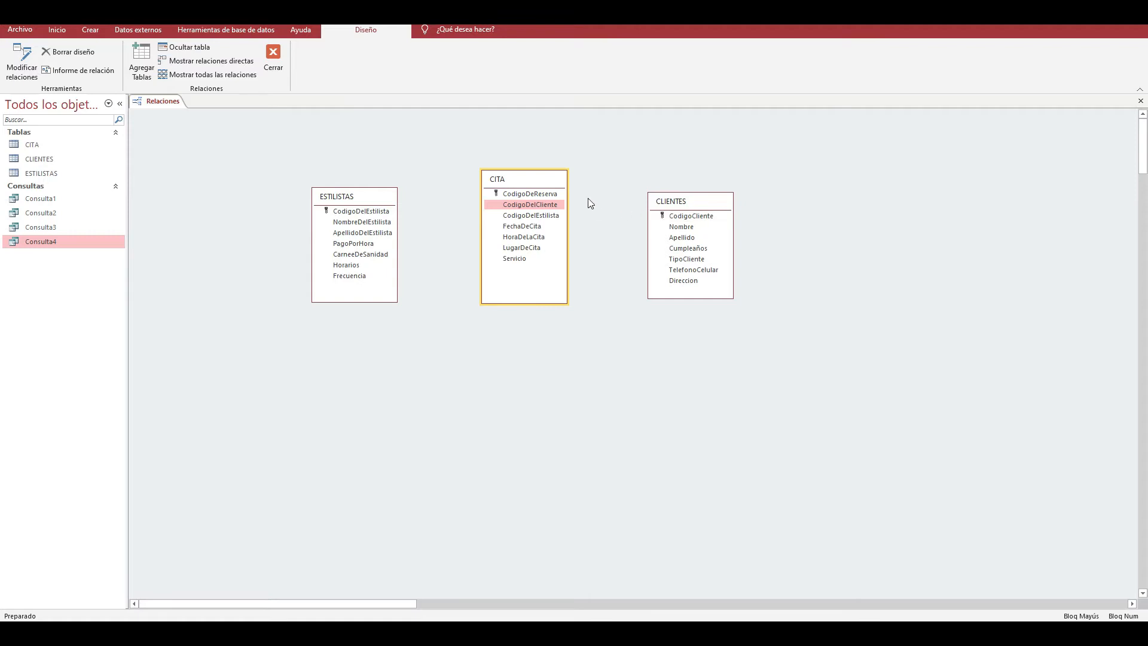
{"action": "left_click", "coordinate": [553, 208]}
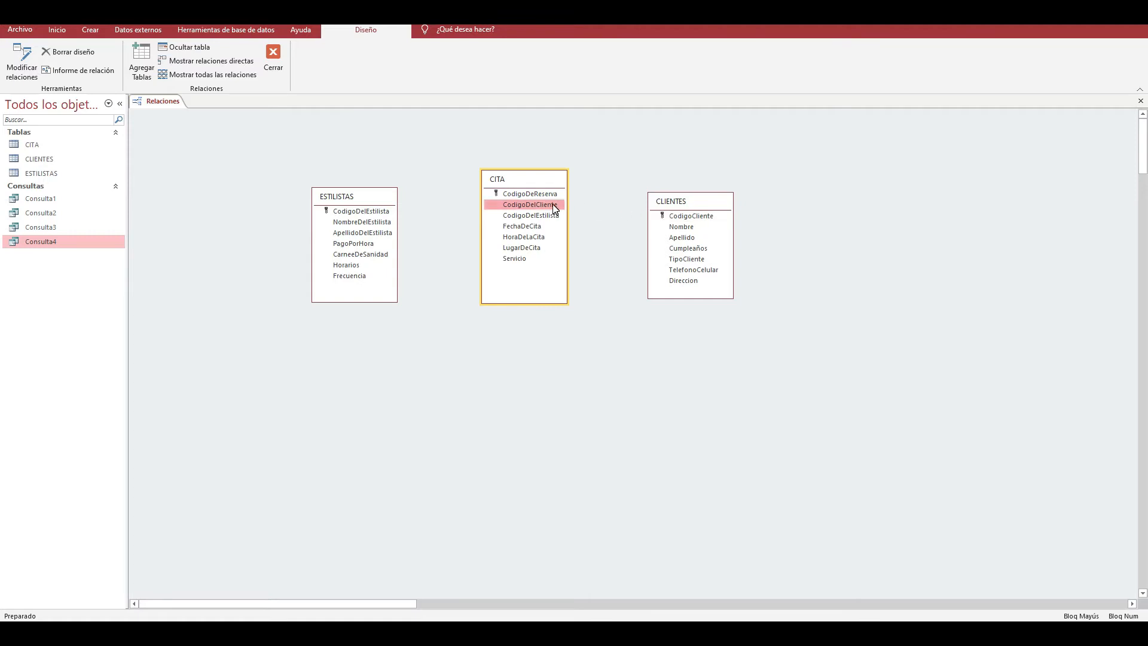
{"action": "left_click_drag", "start_coordinate": [553, 208], "coordinate": [668, 217]}
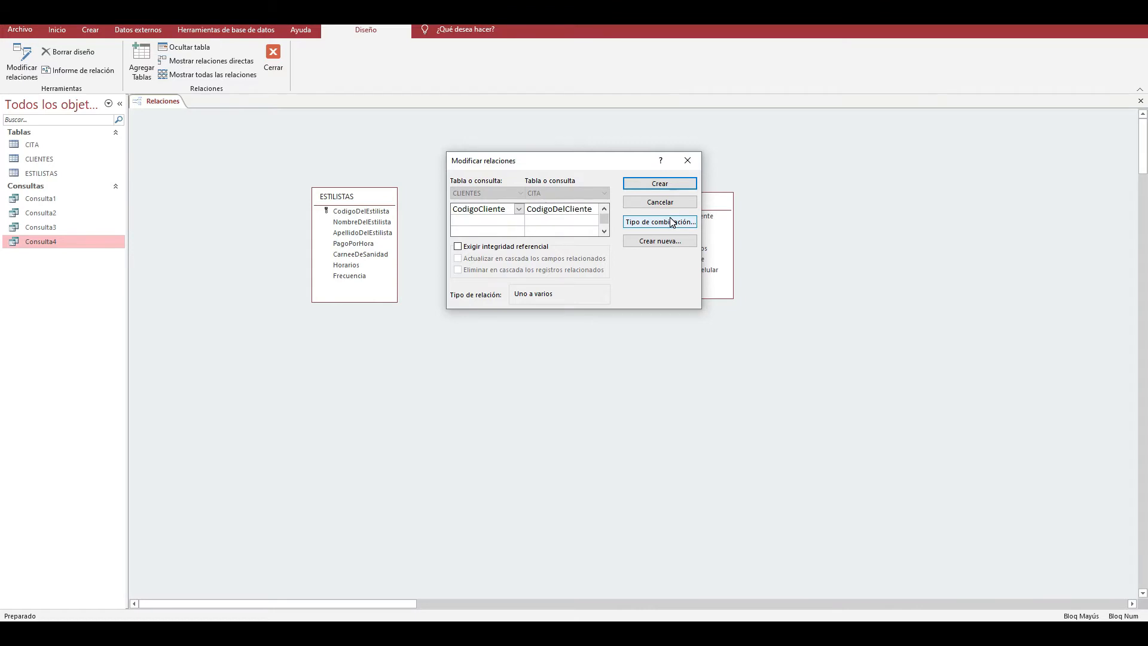
{"action": "left_click", "coordinate": [686, 161]}
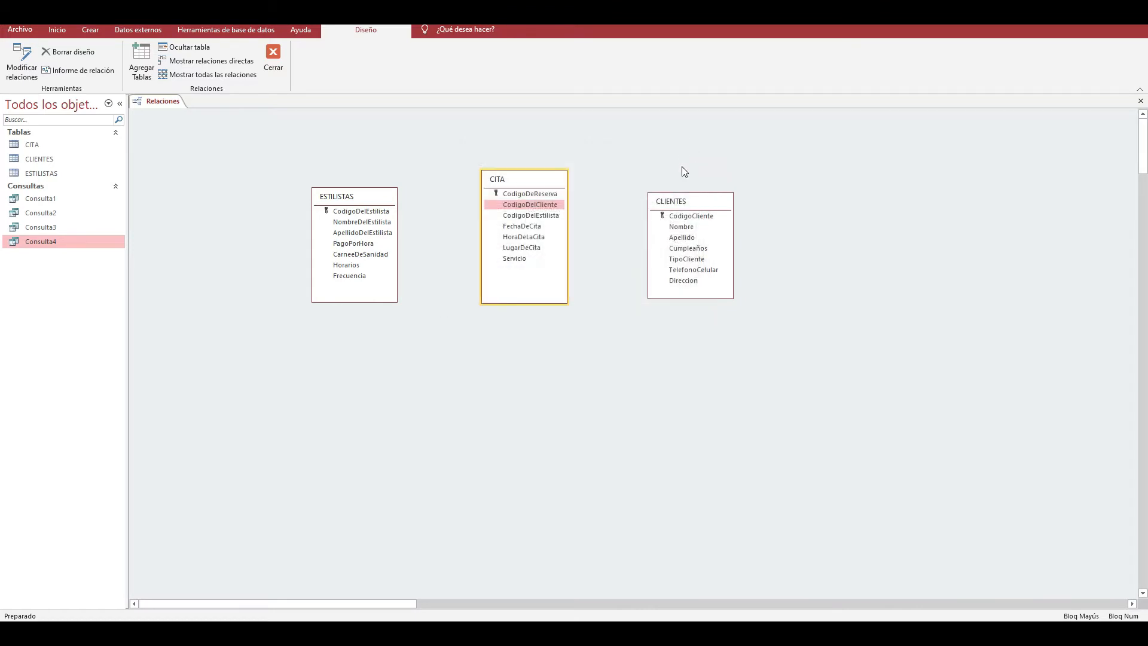
- Start a relationship from CodigoDelEstilista in ESTILISTAS to CodigoDelEstilista in CITA
{"action": "left_click", "coordinate": [373, 213]}
{"action": "left_click_drag", "start_coordinate": [373, 214], "coordinate": [530, 217]}
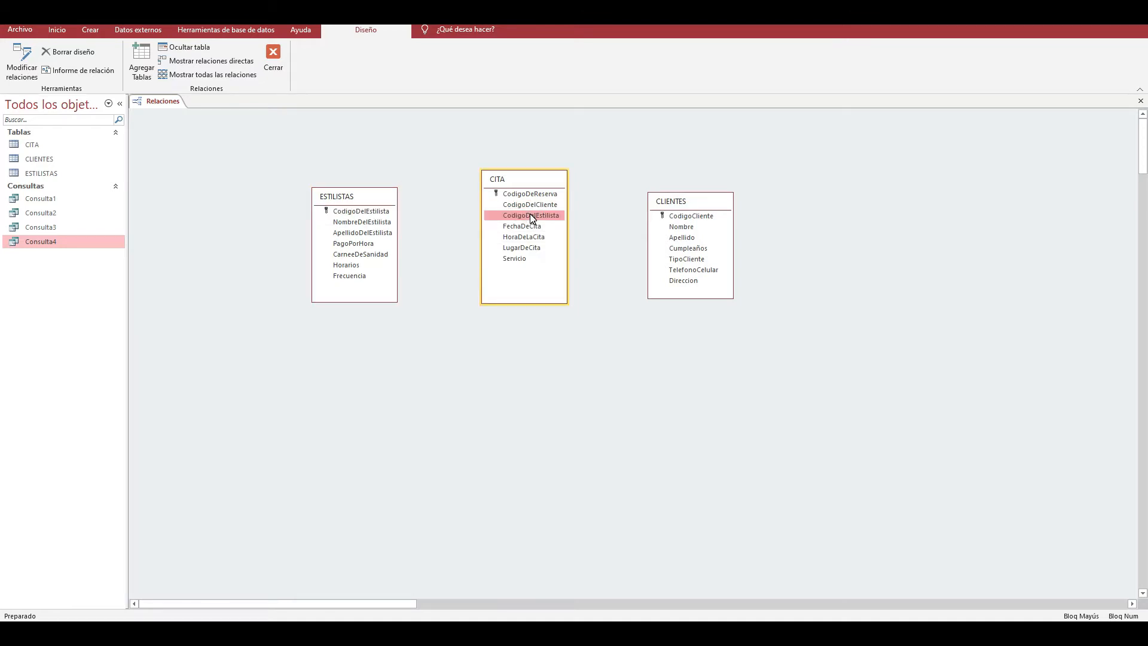
{"action": "left_click", "coordinate": [386, 215]}
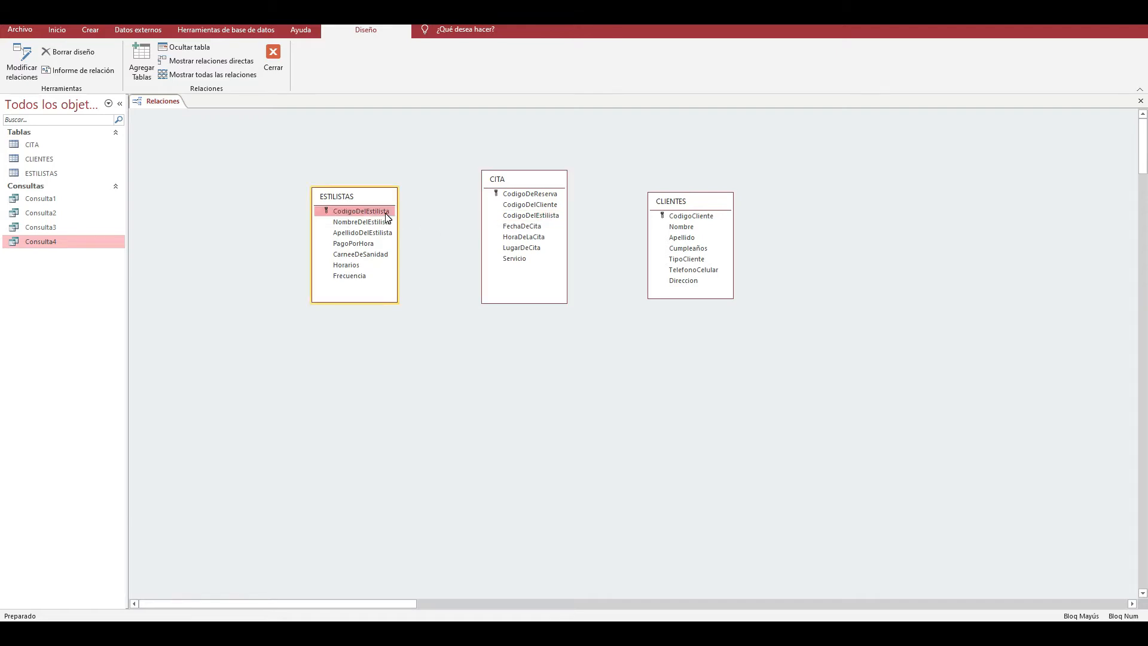
{"action": "left_click_drag", "start_coordinate": [386, 216], "coordinate": [509, 218]}
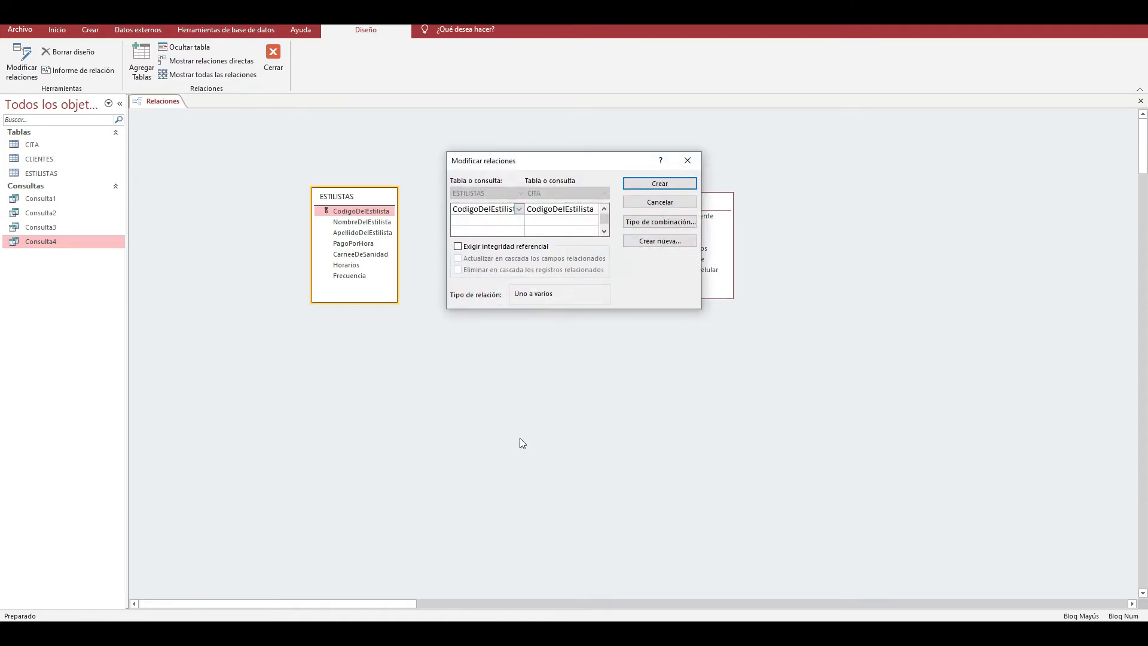
- Find and open the Lupa magnifier app to enlarge the view of the screen
{"action": "key", "text": "super"}
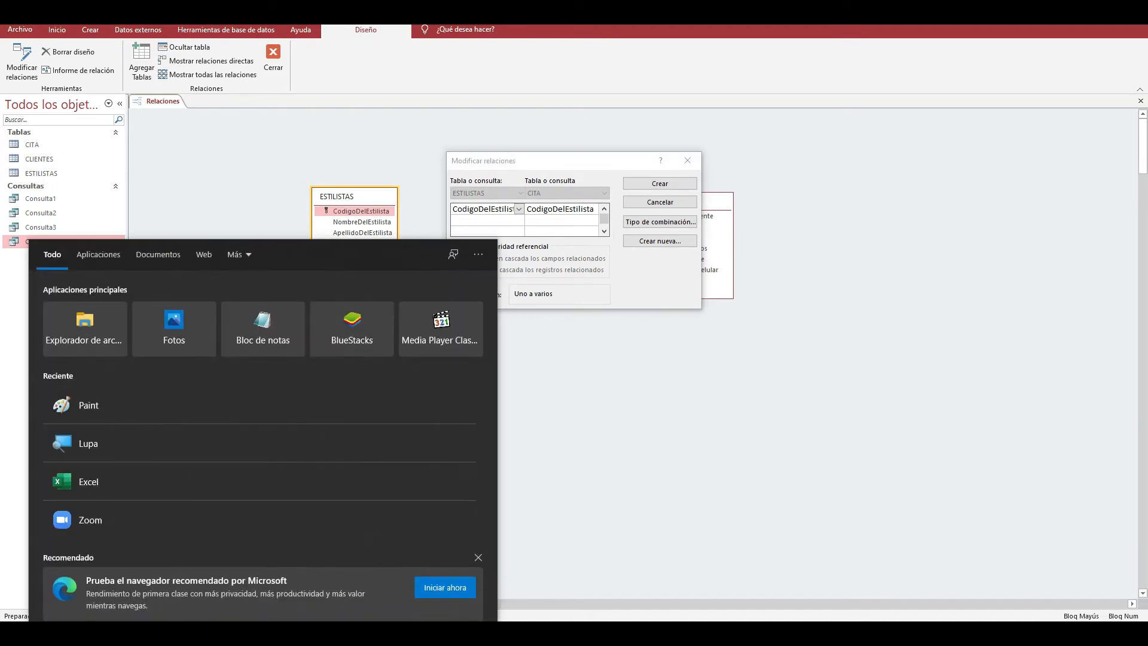
{"action": "type", "text": "LUPA"}
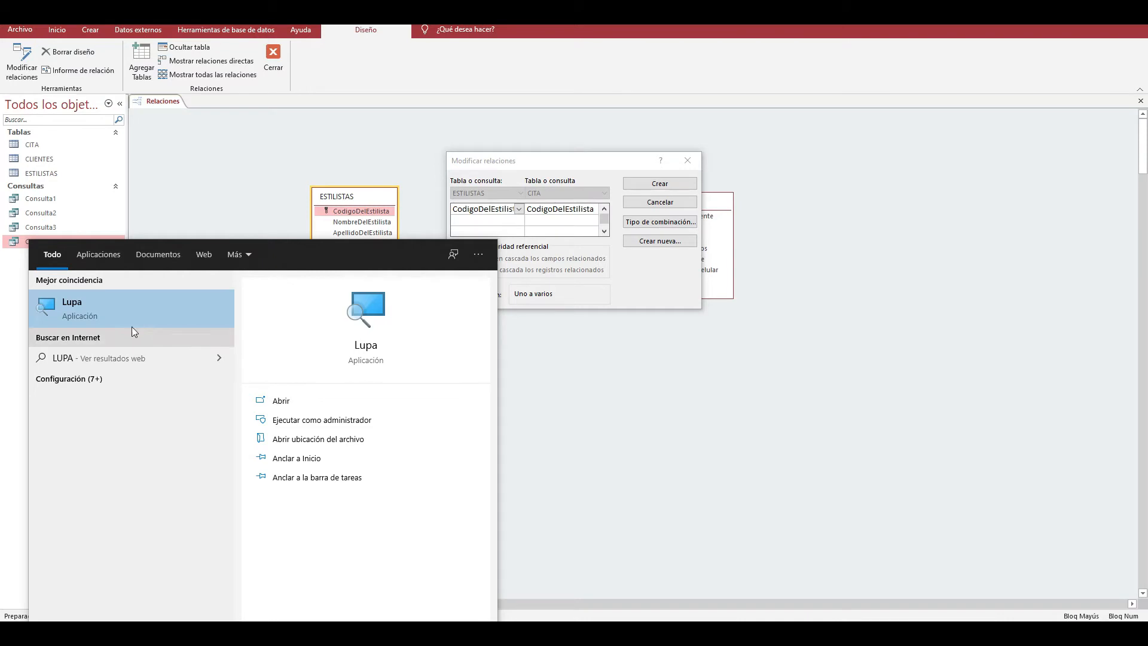
{"action": "left_click", "coordinate": [132, 327]}
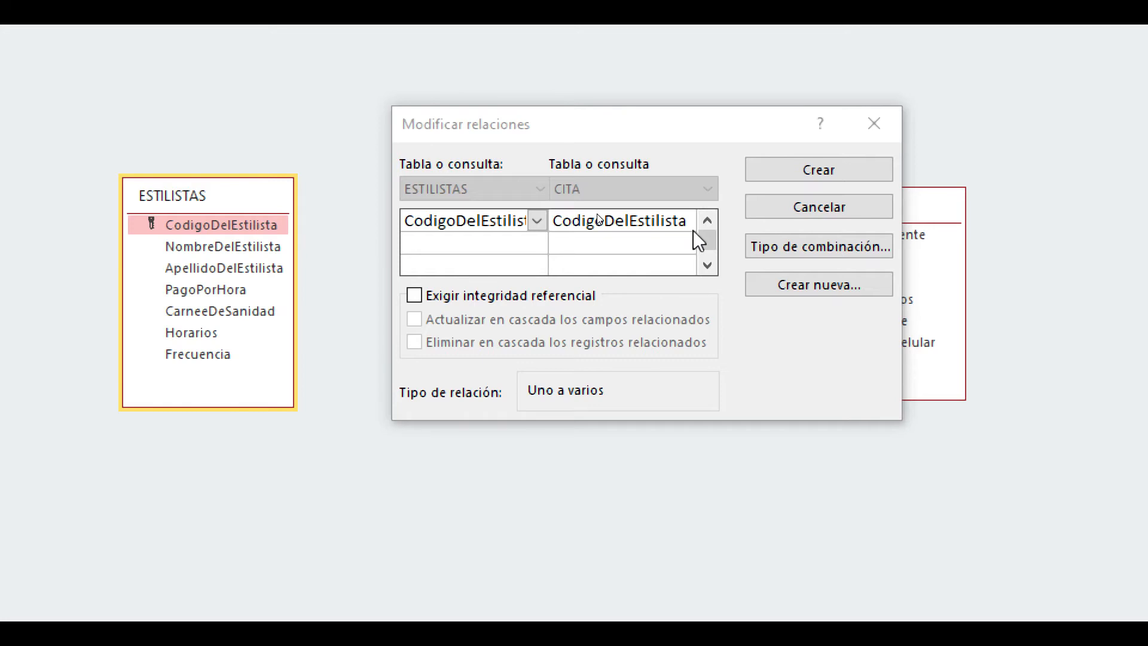
- Examine the proposed field pairings for the ESTILISTAS–CITA and CLIENTES–CITA relationships, dismissing each relationship dialog without creating it
{"action": "left_click_drag", "start_coordinate": [586, 125], "coordinate": [709, 237]}
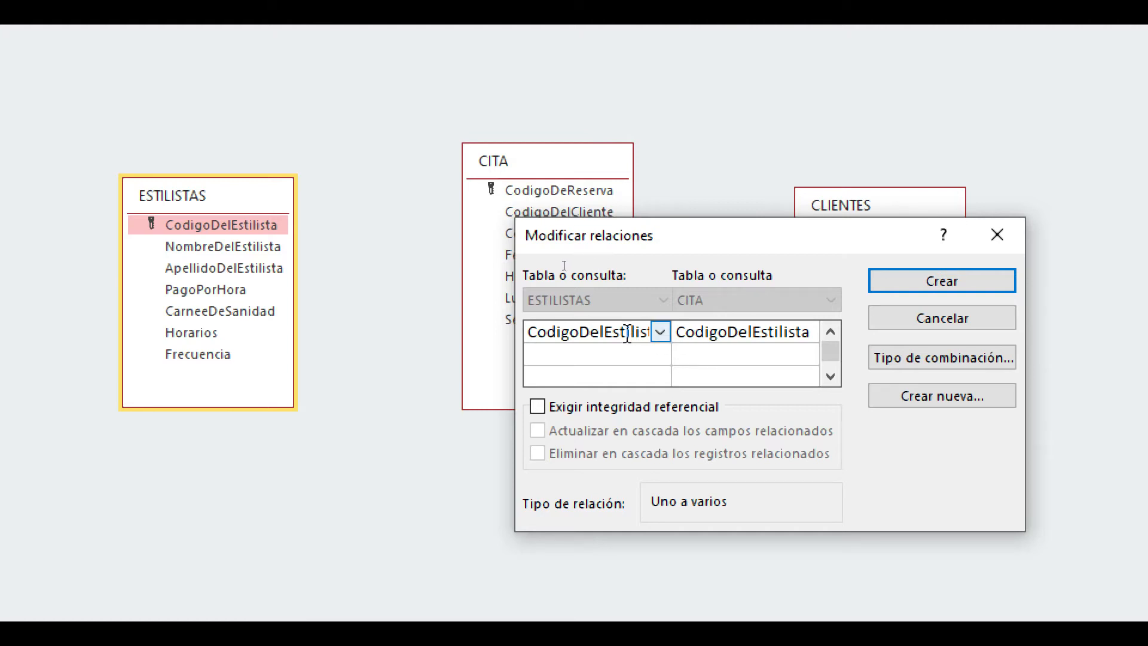
{"action": "left_click_drag", "start_coordinate": [661, 235], "coordinate": [594, 172]}
{"action": "left_click", "coordinate": [472, 267]}
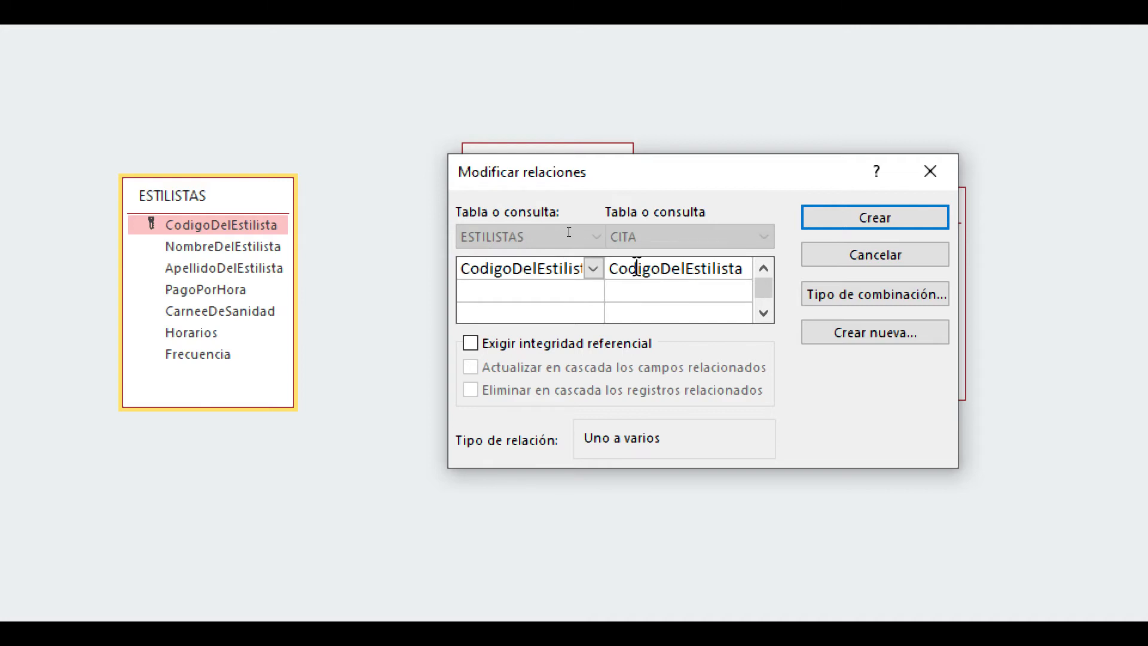
{"action": "left_click", "coordinate": [929, 172]}
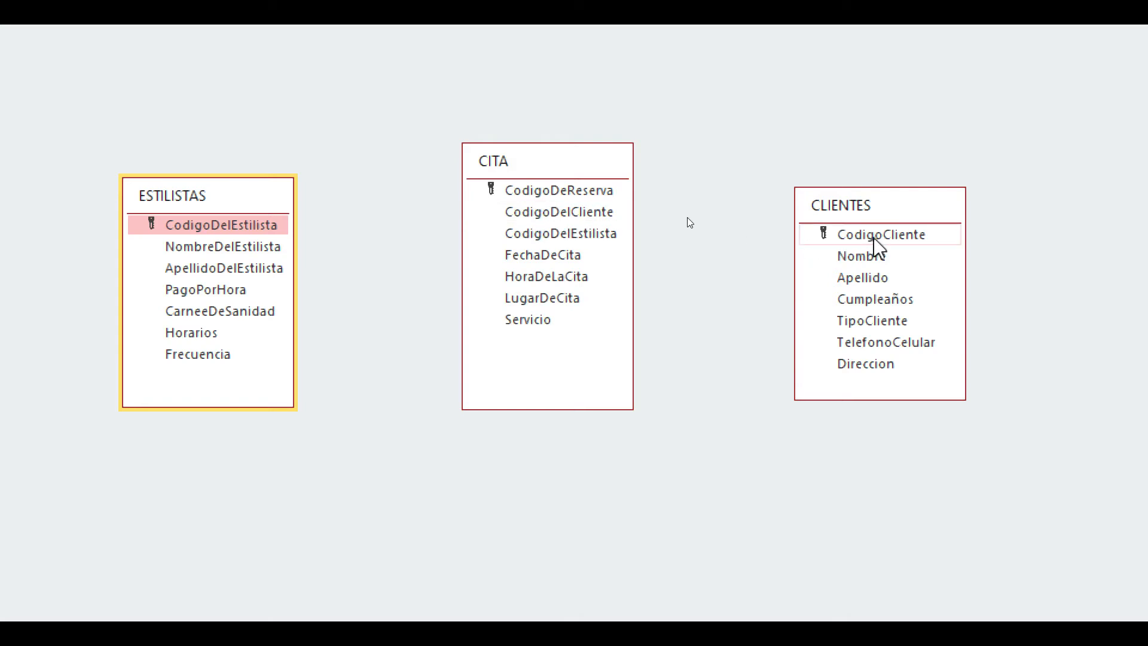
{"action": "left_click_drag", "start_coordinate": [608, 216], "coordinate": [832, 237]}
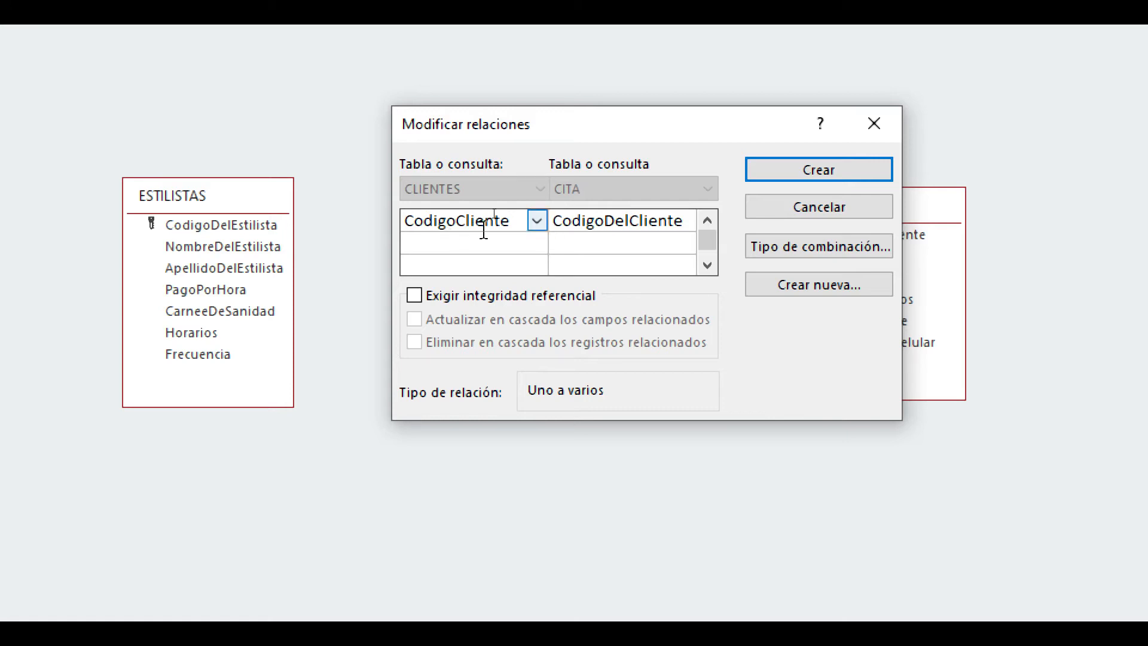
{"action": "left_click", "coordinate": [873, 123]}
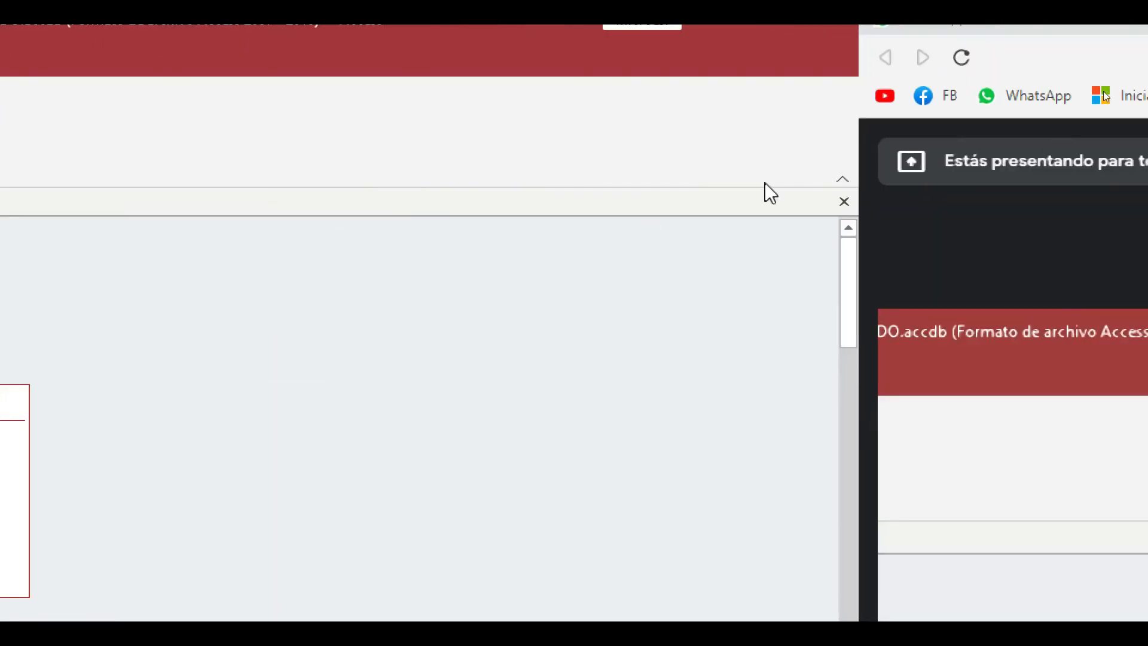
- Close the Relaciones window without saving its layout changes
{"action": "left_click", "coordinate": [844, 201]}
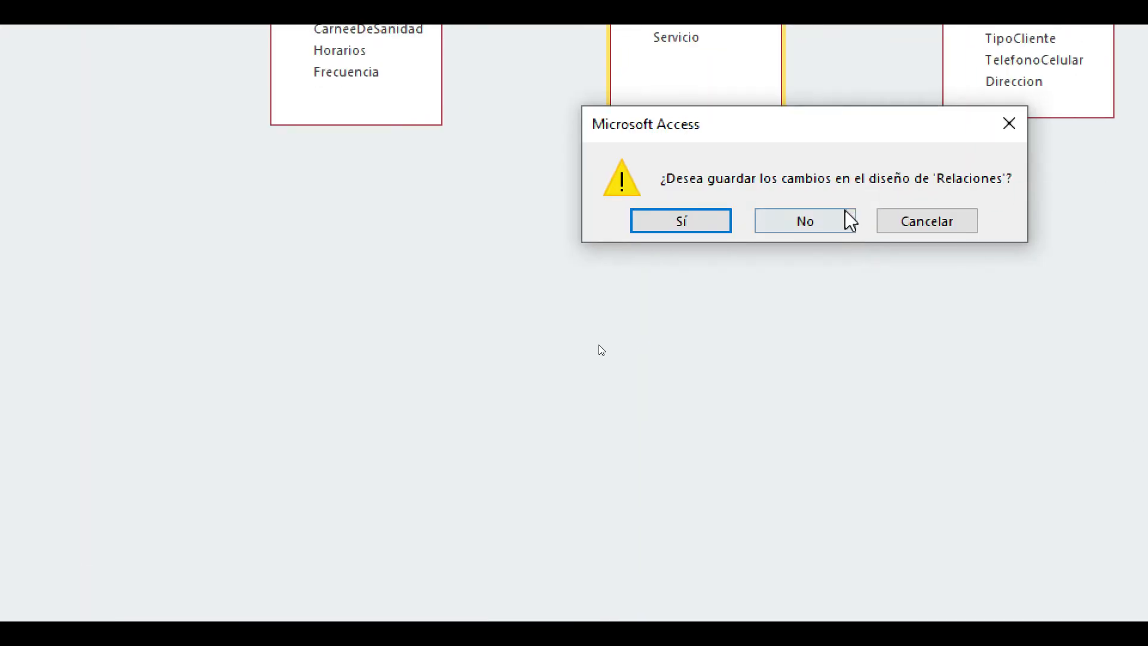
{"action": "left_click", "coordinate": [818, 224]}
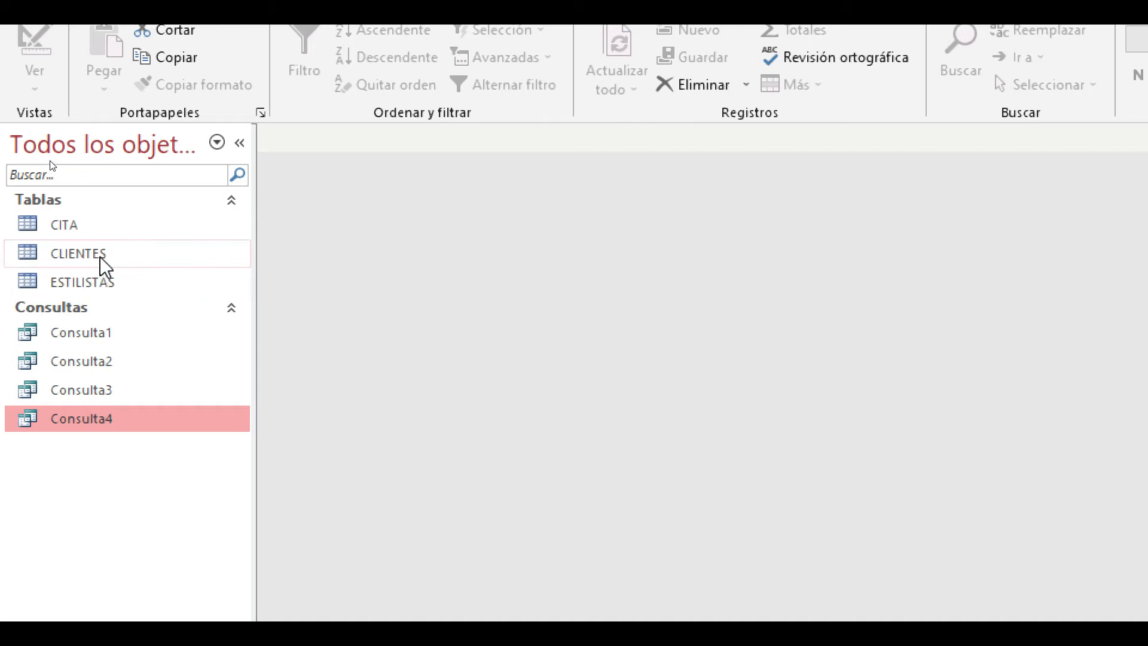
- Open the CLIENTES and CITA tables and inspect the CodigoDelCliente column in CITA
{"action": "left_click", "coordinate": [96, 250]}
{"action": "double_click", "coordinate": [84, 224]}
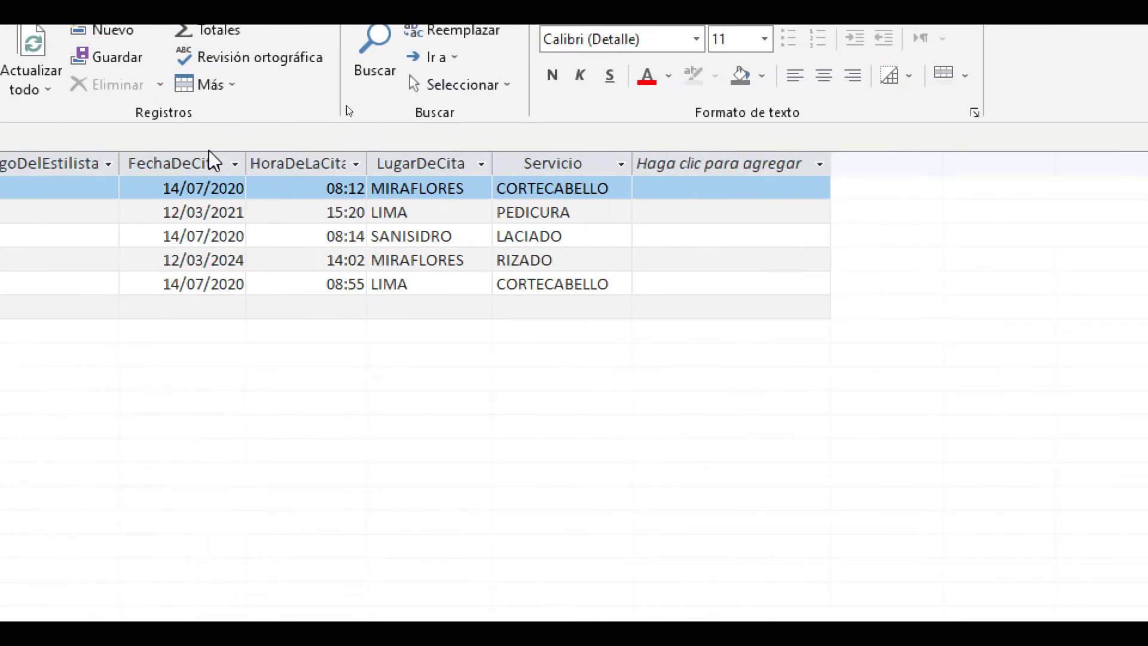
{"action": "left_click", "coordinate": [472, 189]}
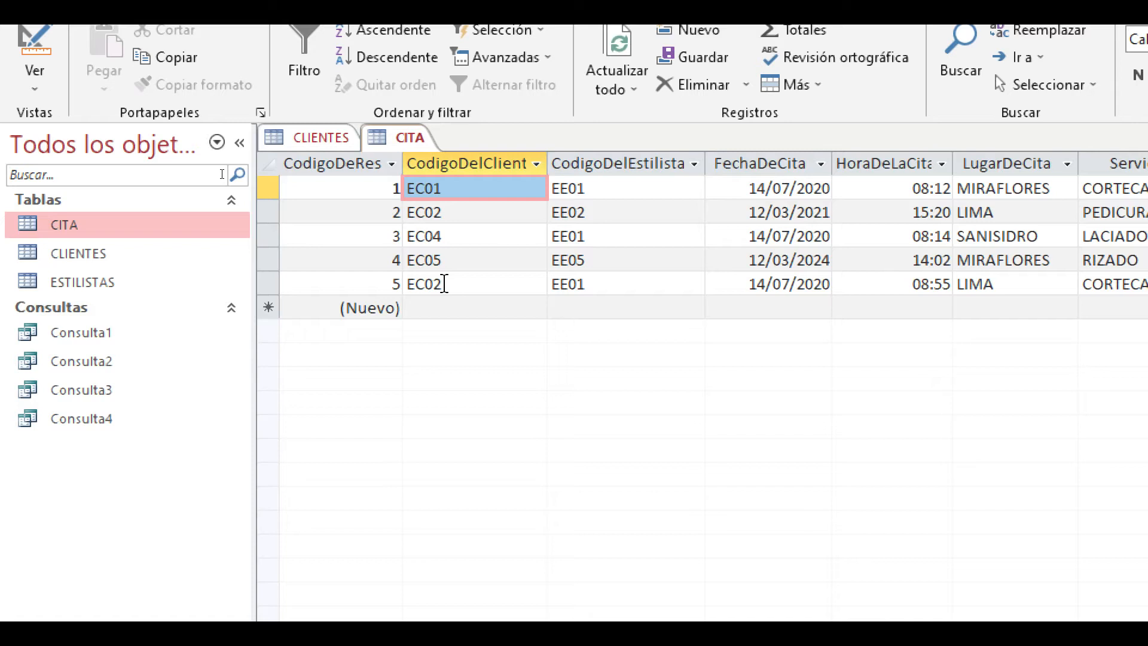
- Compare the client codes in the CLIENTES table with the CodigoDelCliente values in the CITA table
{"action": "left_click", "coordinate": [331, 143]}
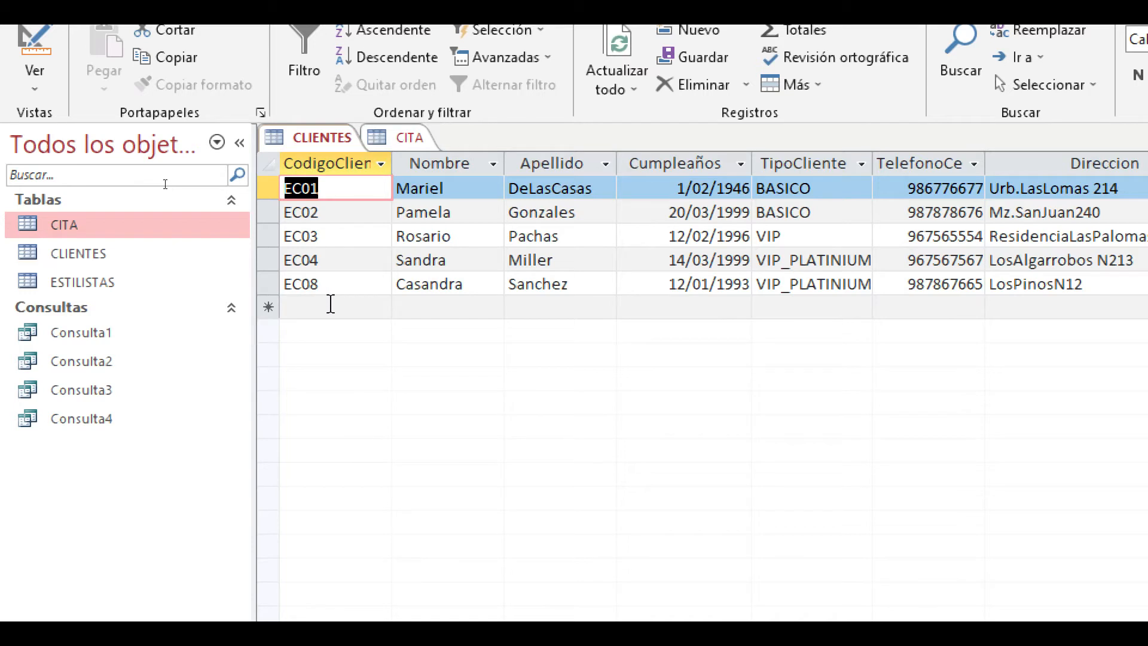
{"action": "left_click", "coordinate": [397, 137]}
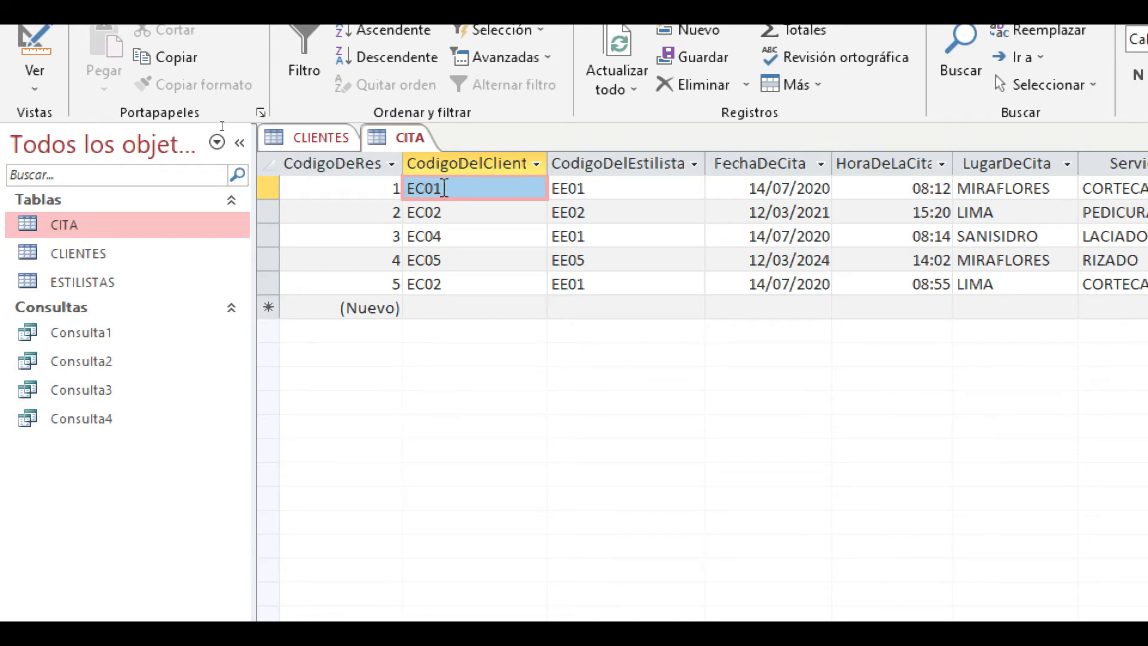
{"action": "left_click", "coordinate": [320, 137]}
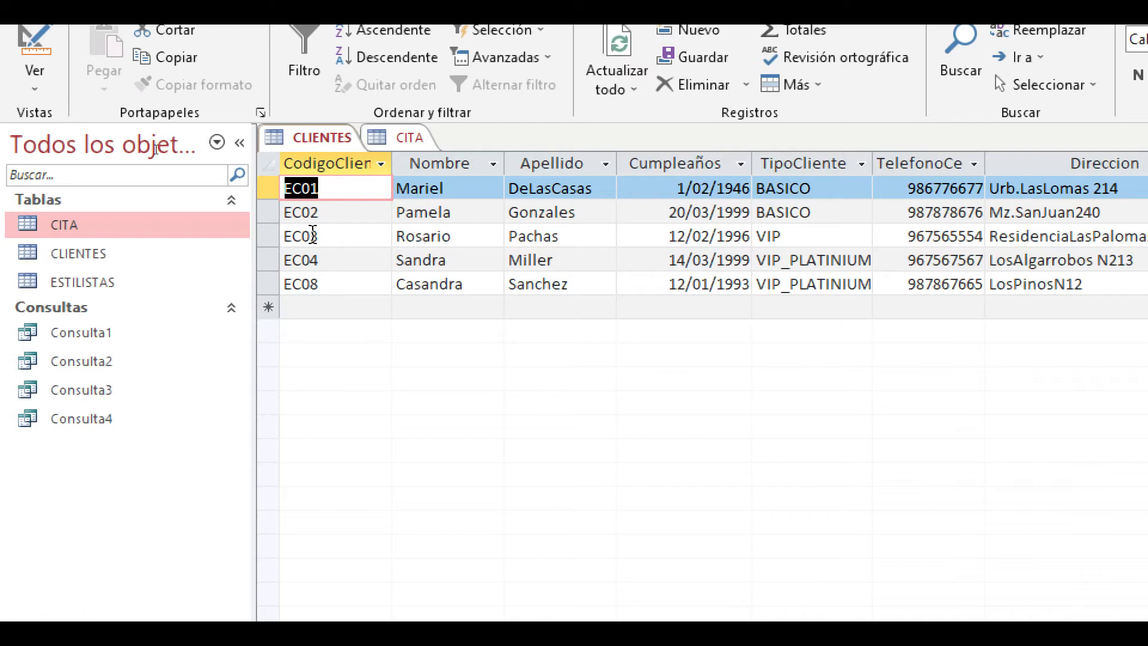
{"action": "left_click", "coordinate": [409, 139]}
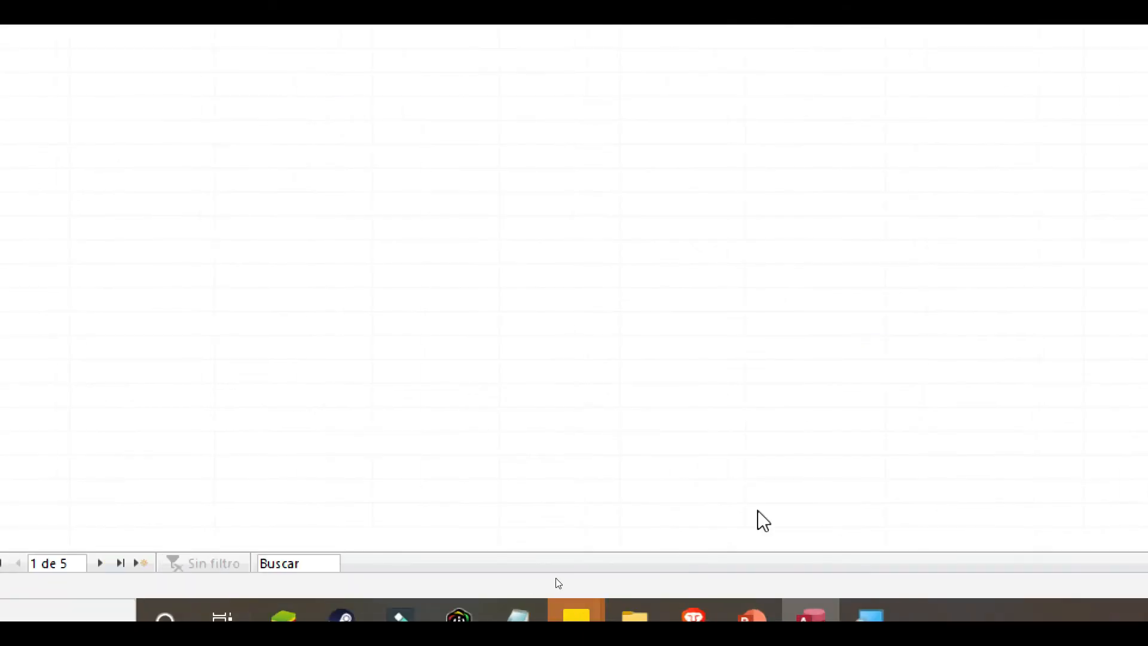
- Close the Lupa magnifier and the open CITA and CLIENTES tables
{"action": "right_click", "coordinate": [873, 603]}
{"action": "left_click", "coordinate": [884, 577]}
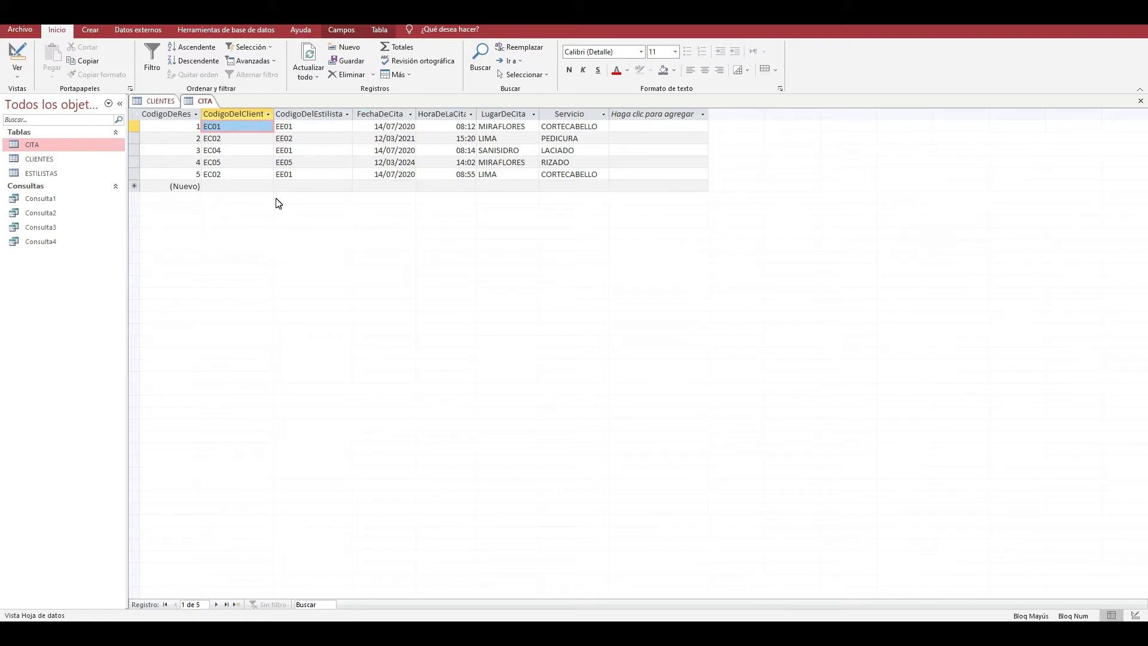
{"action": "left_click", "coordinate": [1140, 101]}
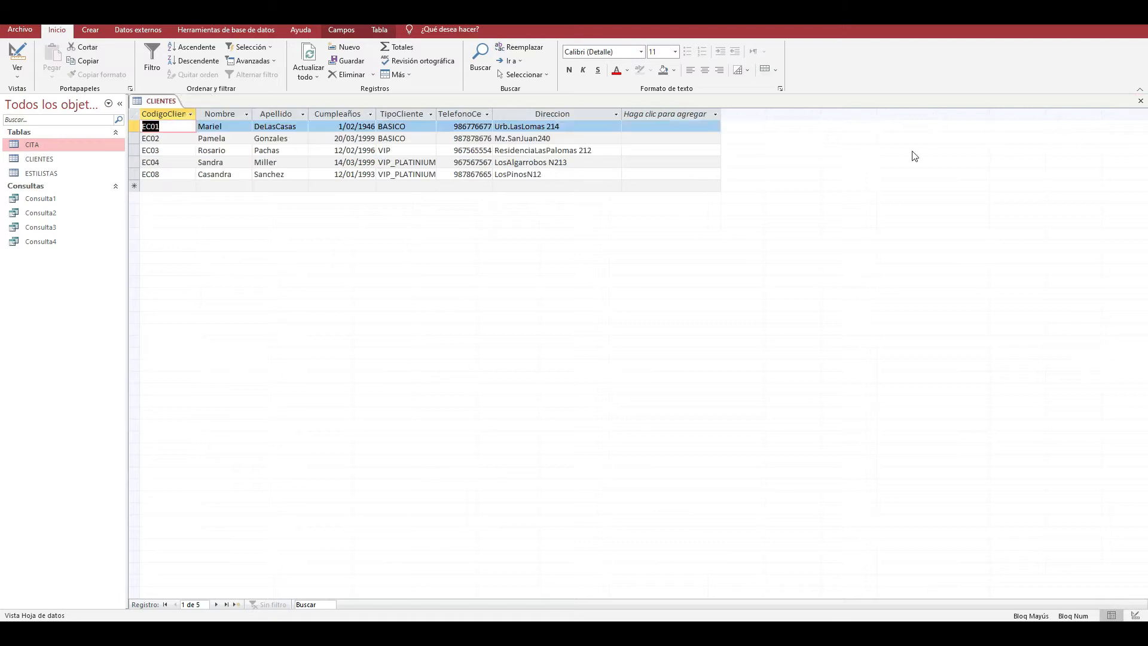
{"action": "left_click", "coordinate": [1140, 101]}
- Open the Relaciones window and add the CITA, CLIENTES and ESTILISTAS tables to it
{"action": "left_click", "coordinate": [226, 30]}
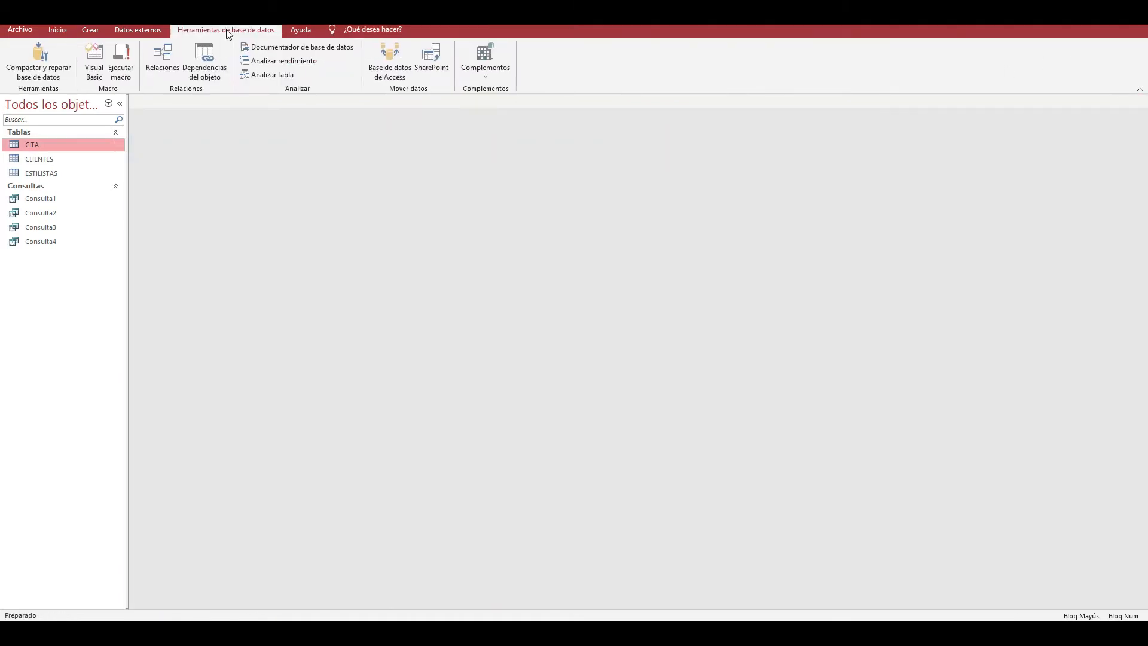
{"action": "left_click", "coordinate": [164, 59]}
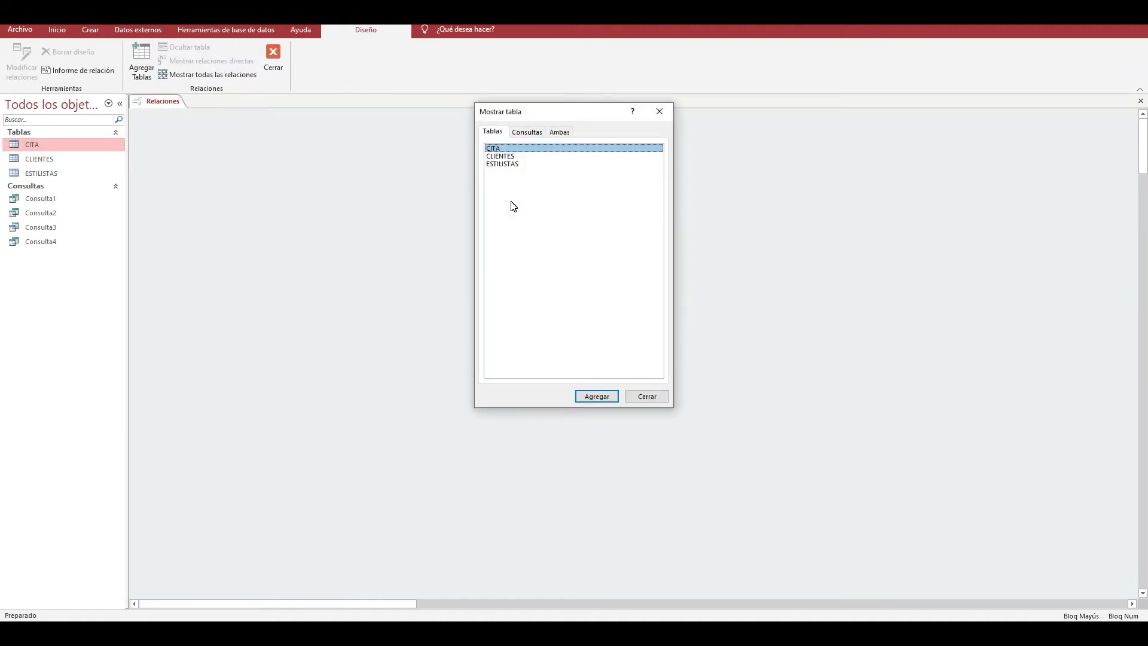
{"action": "key", "text": "shift+Down"}
{"action": "key", "text": "shift+Down"}
{"action": "key", "text": "Return"}
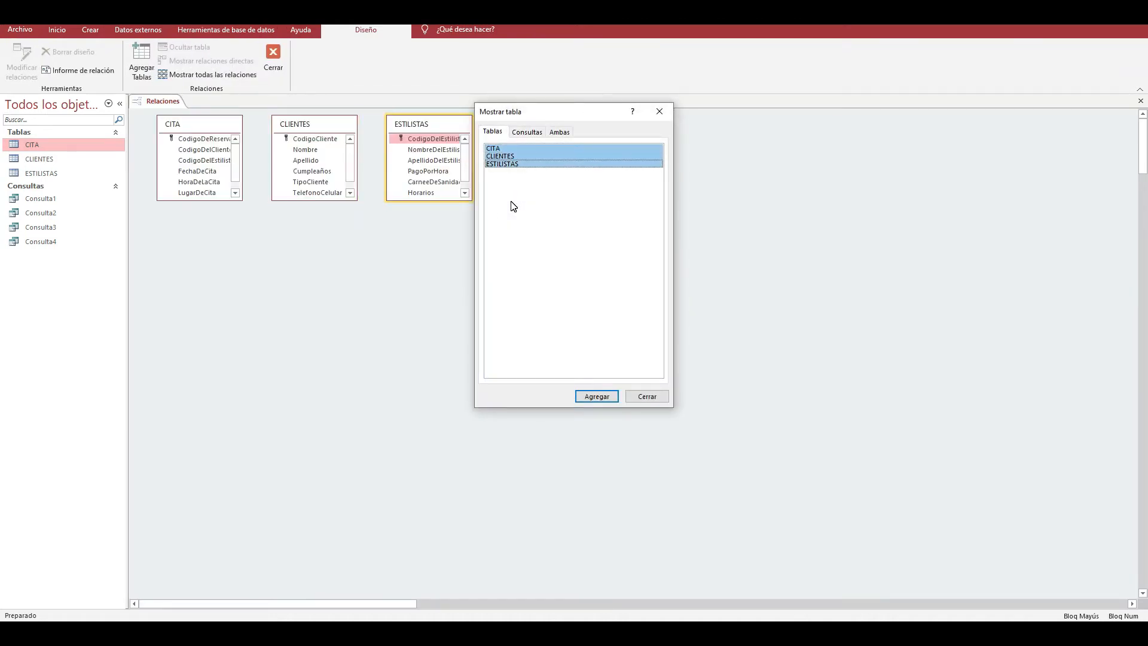
{"action": "left_click", "coordinate": [662, 112]}
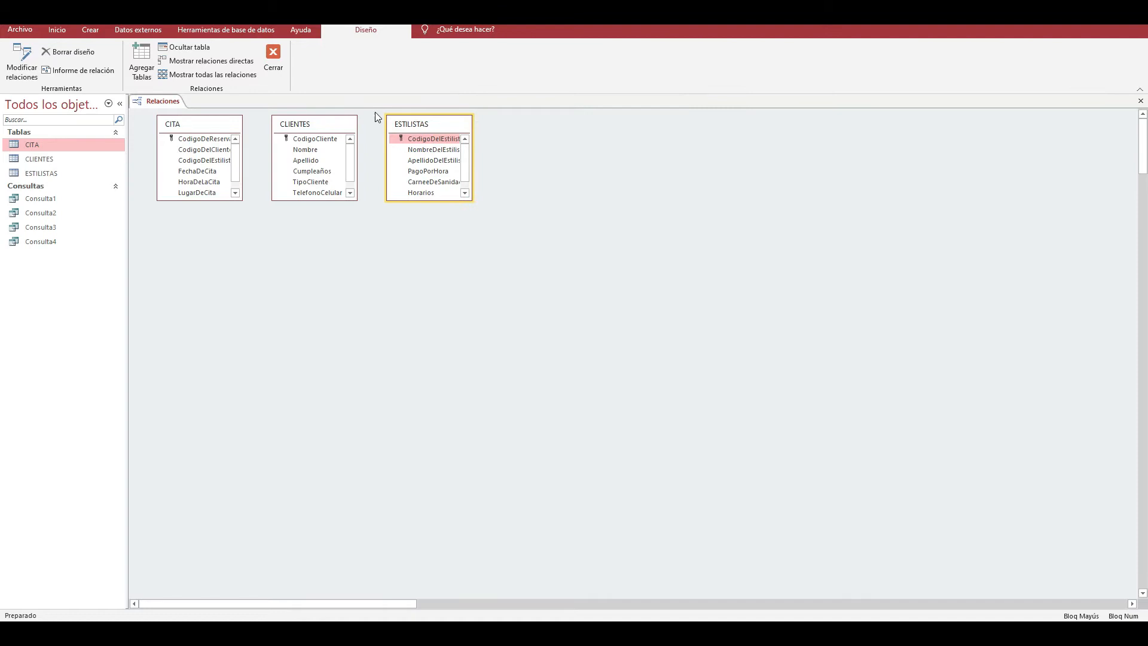
- Arrange the tables in a row with CITA in the middle, ESTILISTAS to its left and CLIENTES to its right
{"action": "left_click_drag", "start_coordinate": [209, 127], "coordinate": [558, 229]}
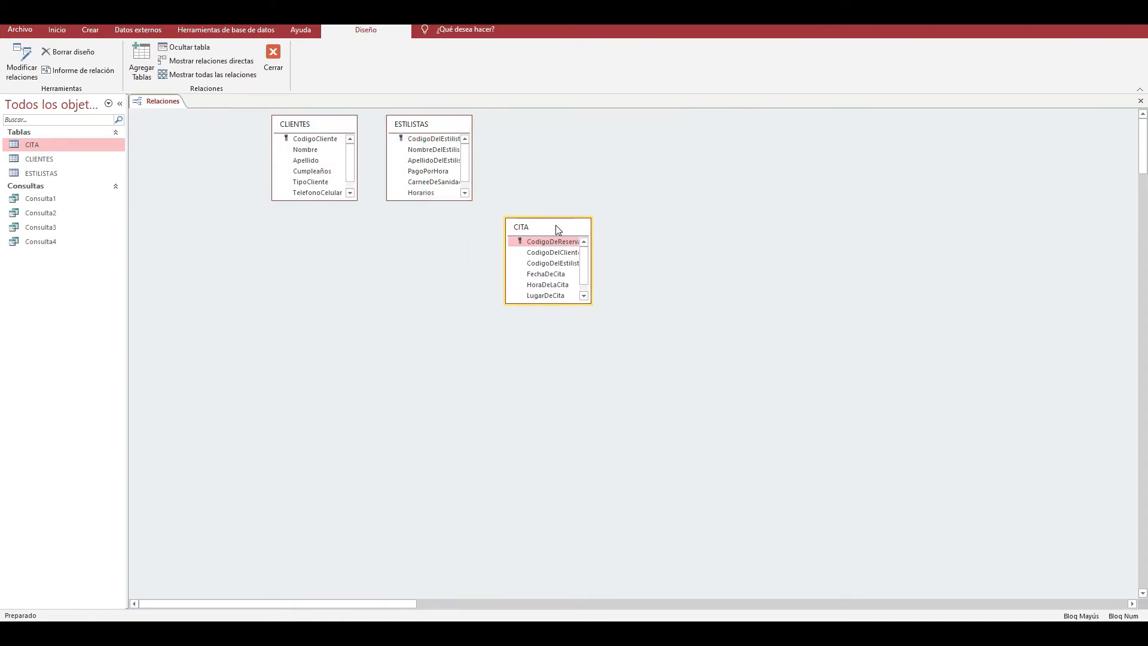
{"action": "left_click", "coordinate": [326, 128]}
{"action": "left_click_drag", "start_coordinate": [327, 128], "coordinate": [740, 245]}
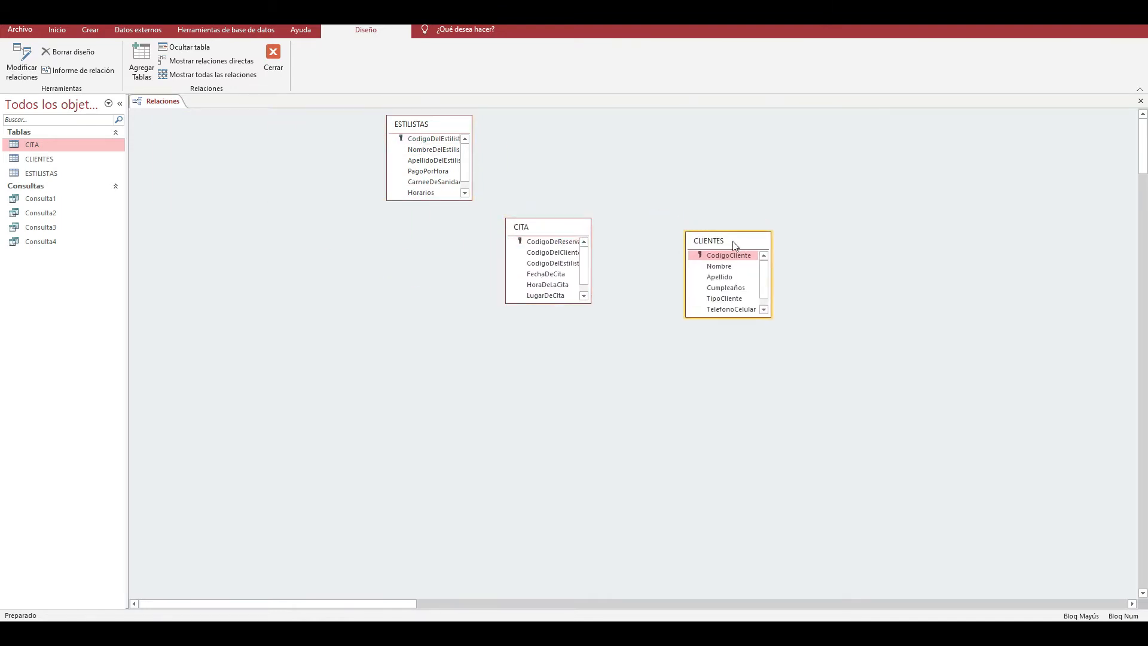
{"action": "left_click_drag", "start_coordinate": [421, 126], "coordinate": [363, 228]}
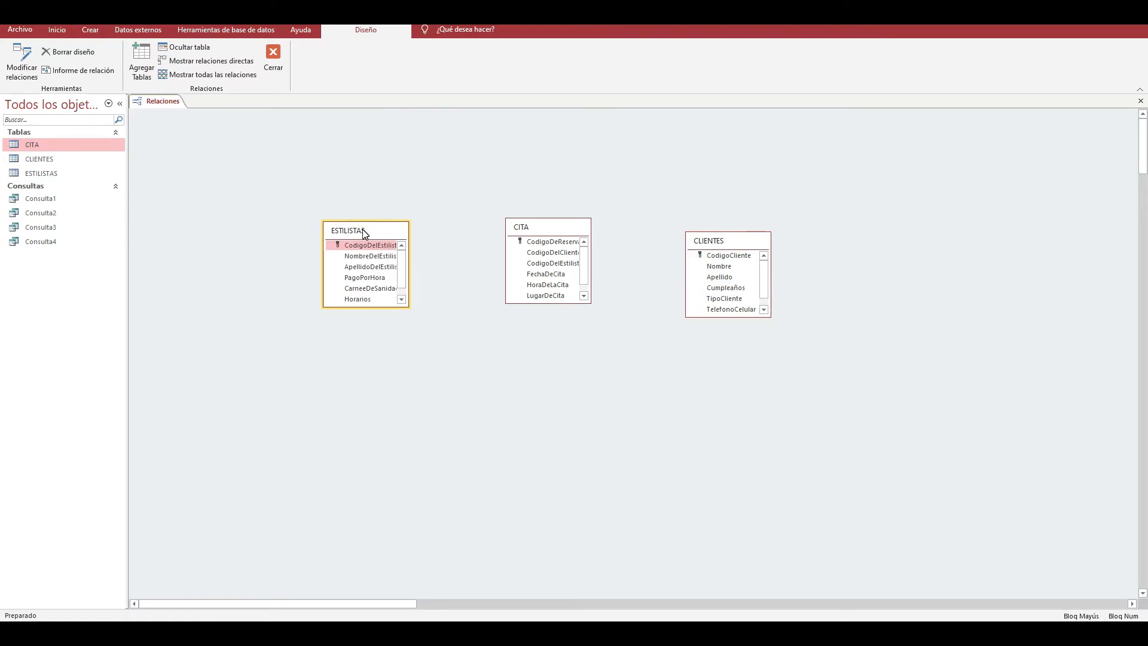
- Lengthen the CITA, ESTILISTAS and CLIENTES boxes to show all their fields, and shift CLIENTES slightly closer to CITA
{"action": "left_click_drag", "start_coordinate": [552, 303], "coordinate": [553, 345]}
{"action": "left_click_drag", "start_coordinate": [384, 306], "coordinate": [383, 328]}
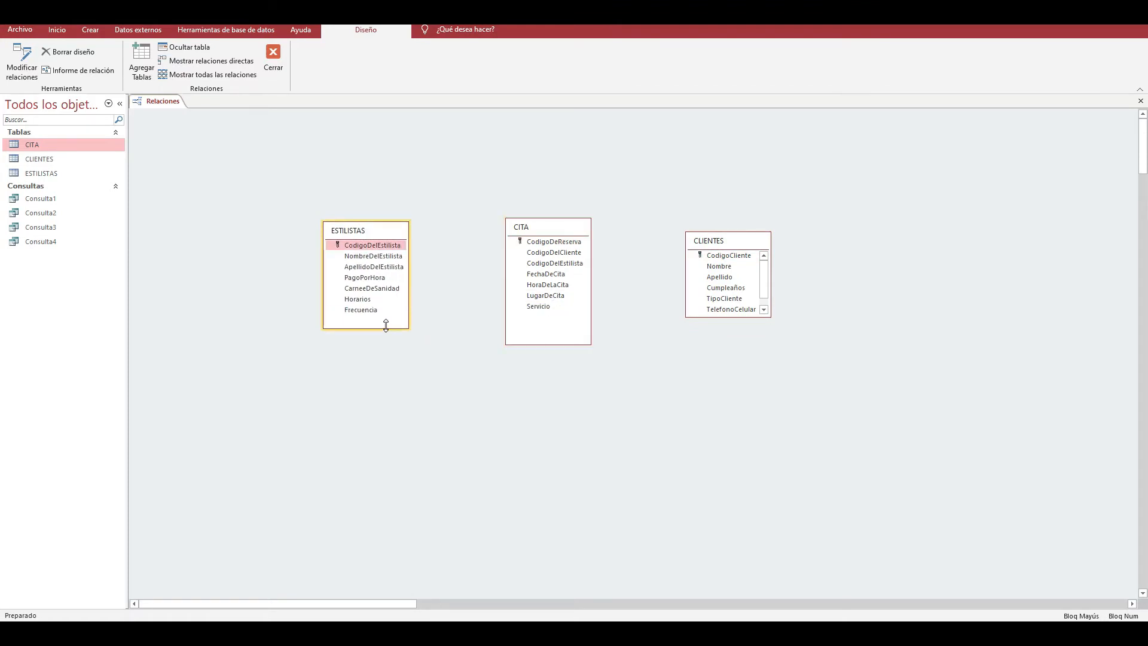
{"action": "left_click_drag", "start_coordinate": [739, 318], "coordinate": [741, 342]}
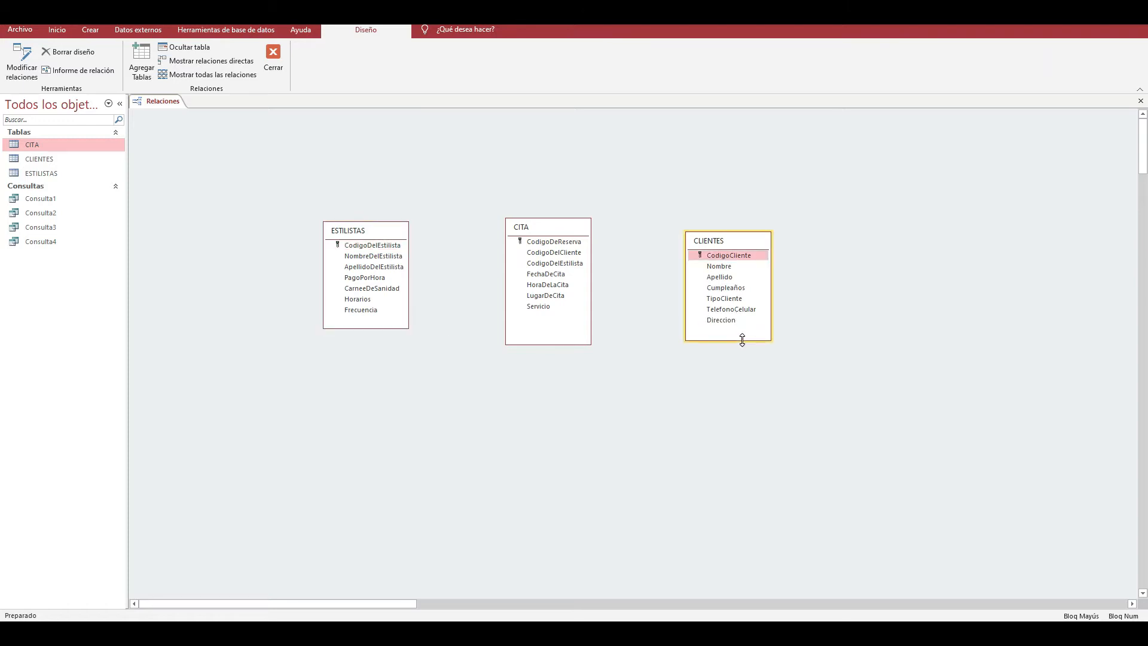
{"action": "left_click_drag", "start_coordinate": [731, 244], "coordinate": [720, 238]}
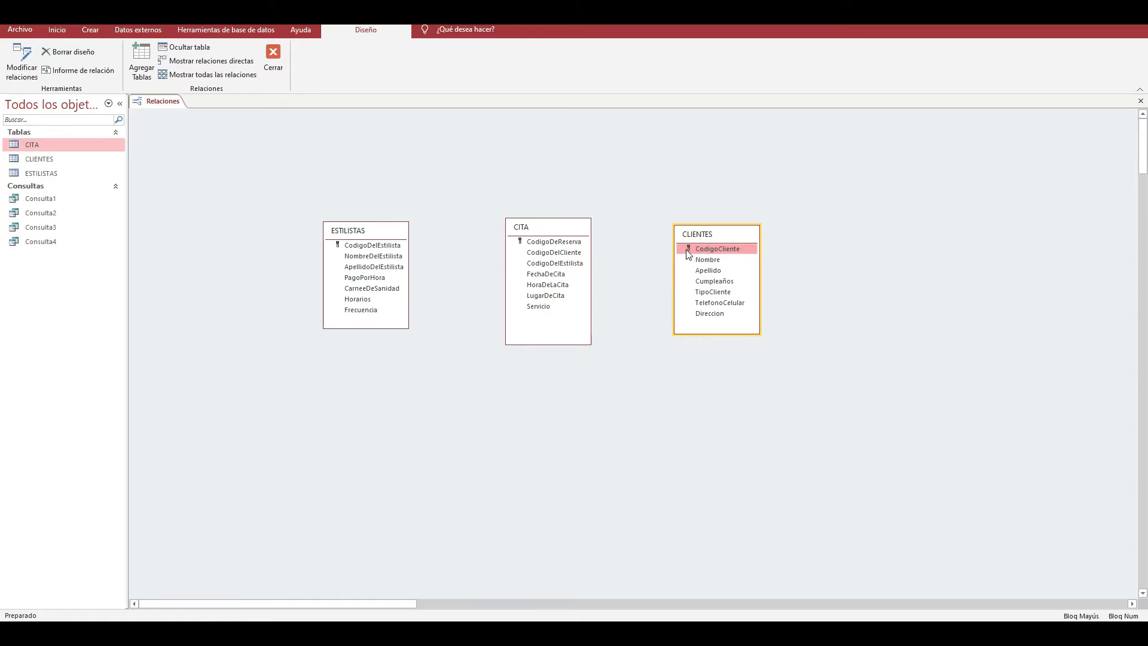
- Create a relationship from CodigoCliente in CLIENTES to CodigoDelCliente in CITA, opening Lupa to magnify the relationship dialog
{"action": "left_click_drag", "start_coordinate": [689, 255], "coordinate": [577, 259]}
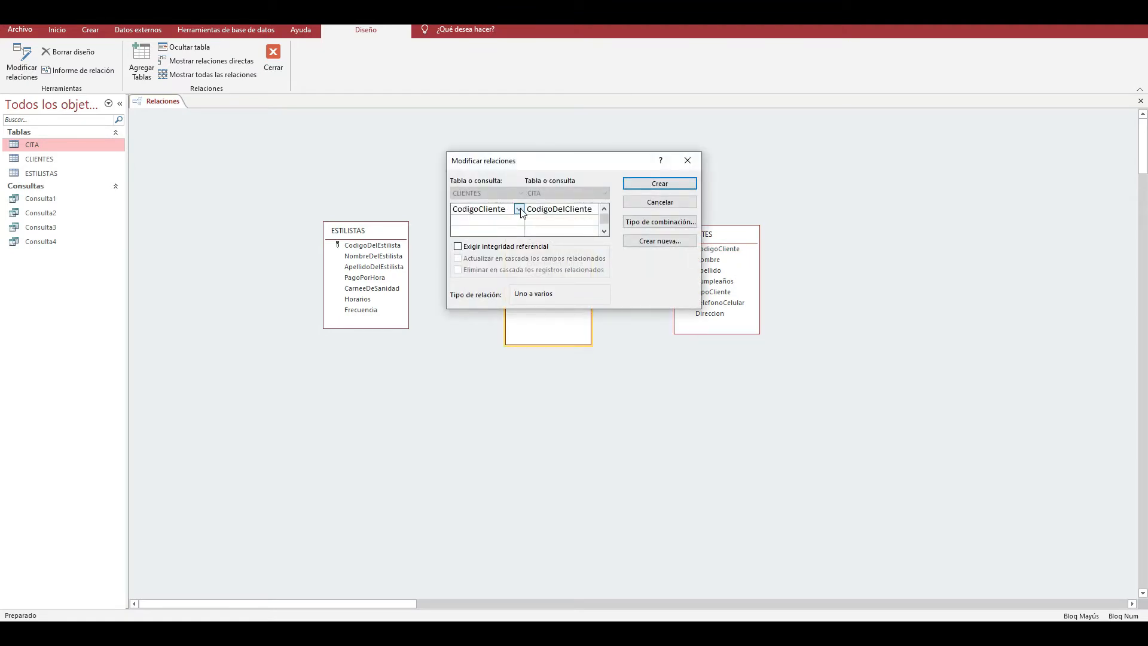
{"action": "left_click", "coordinate": [131, 633]}
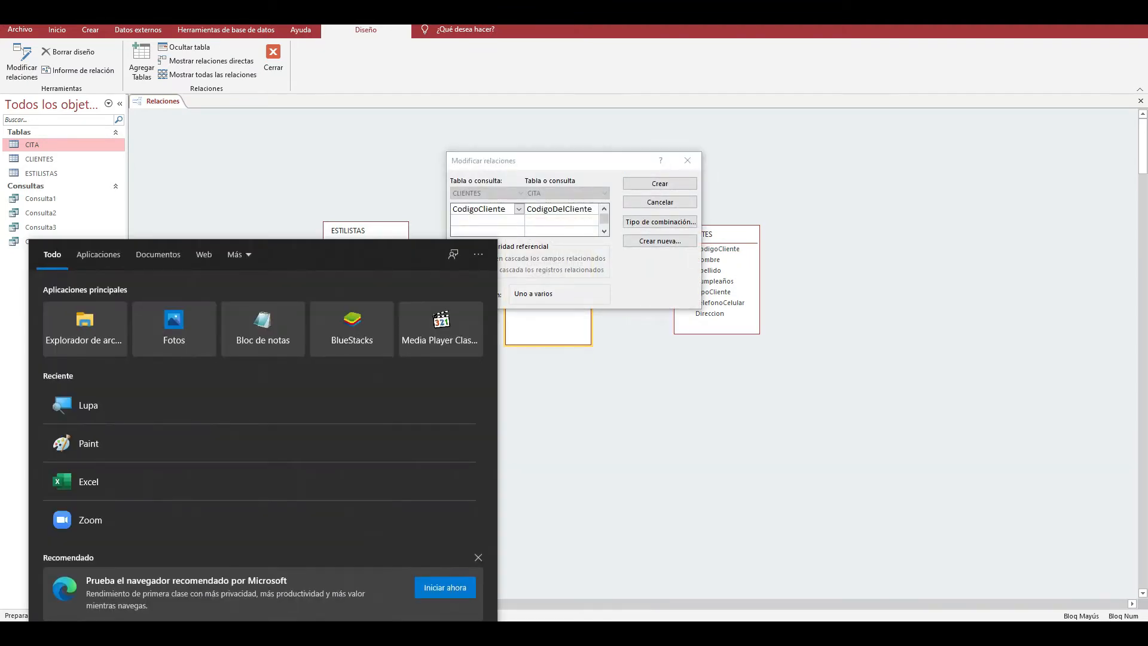
{"action": "type", "text": "L"}
{"action": "type", "text": "upa"}
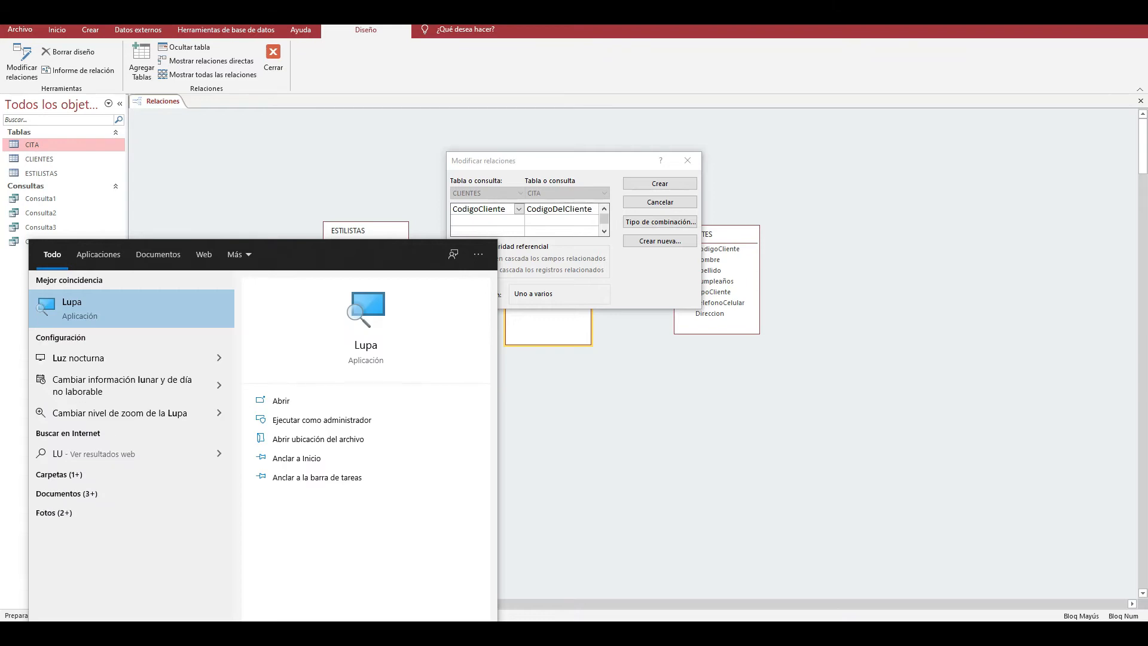
{"action": "left_click", "coordinate": [162, 308]}
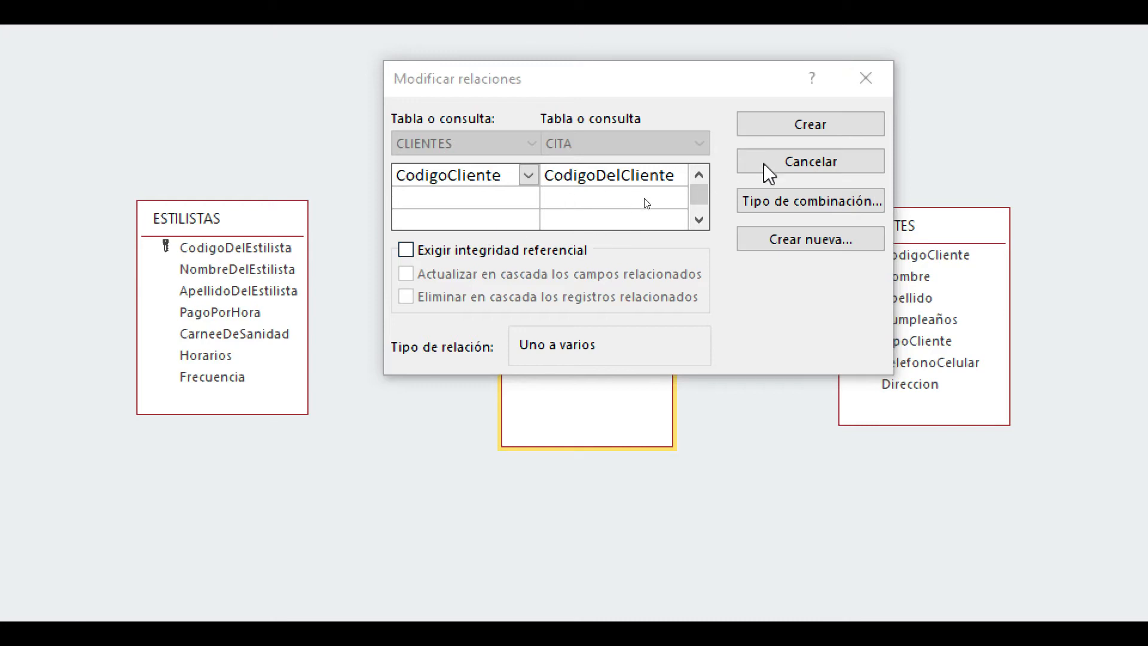
{"action": "left_click", "coordinate": [815, 127]}
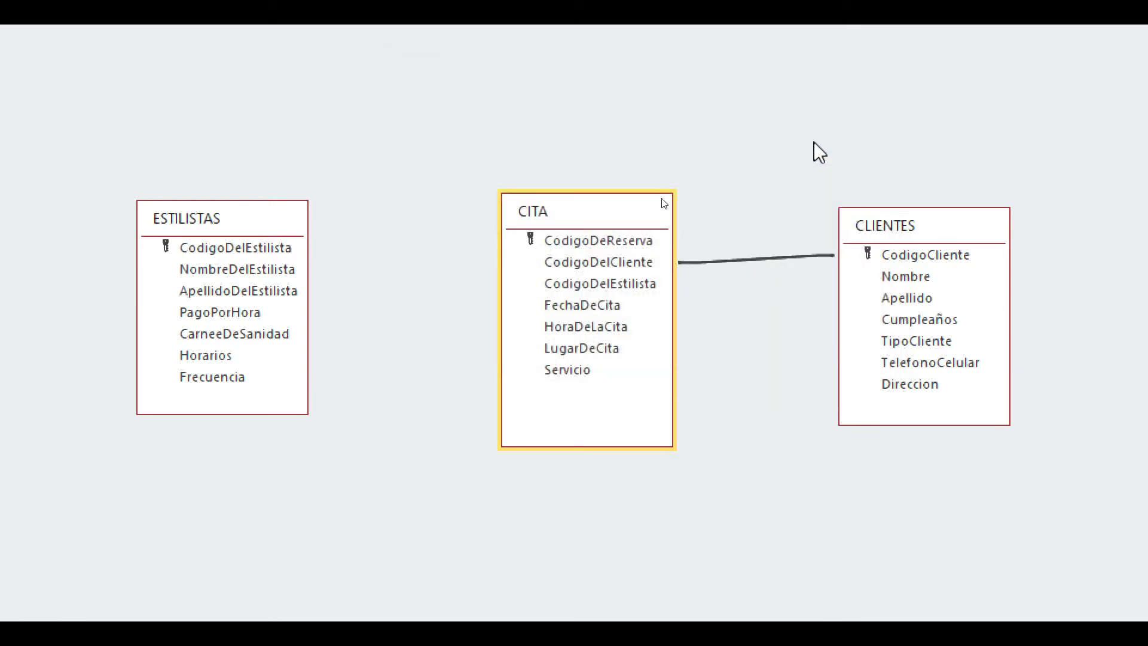
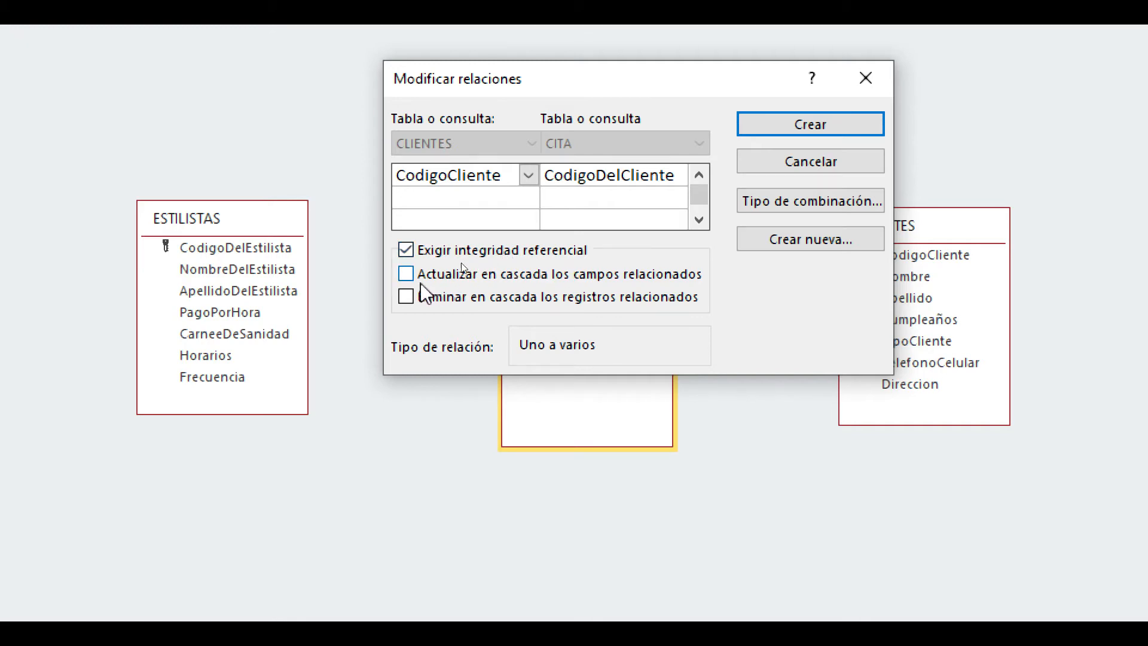
- Enable cascading updates of related fields and cascading deletion of related records for the CLIENTES–CITA relationship, moving its dialog aside
{"action": "left_click", "coordinate": [406, 275]}
{"action": "left_click", "coordinate": [406, 297]}
{"action": "left_click_drag", "start_coordinate": [719, 84], "coordinate": [408, 95]}
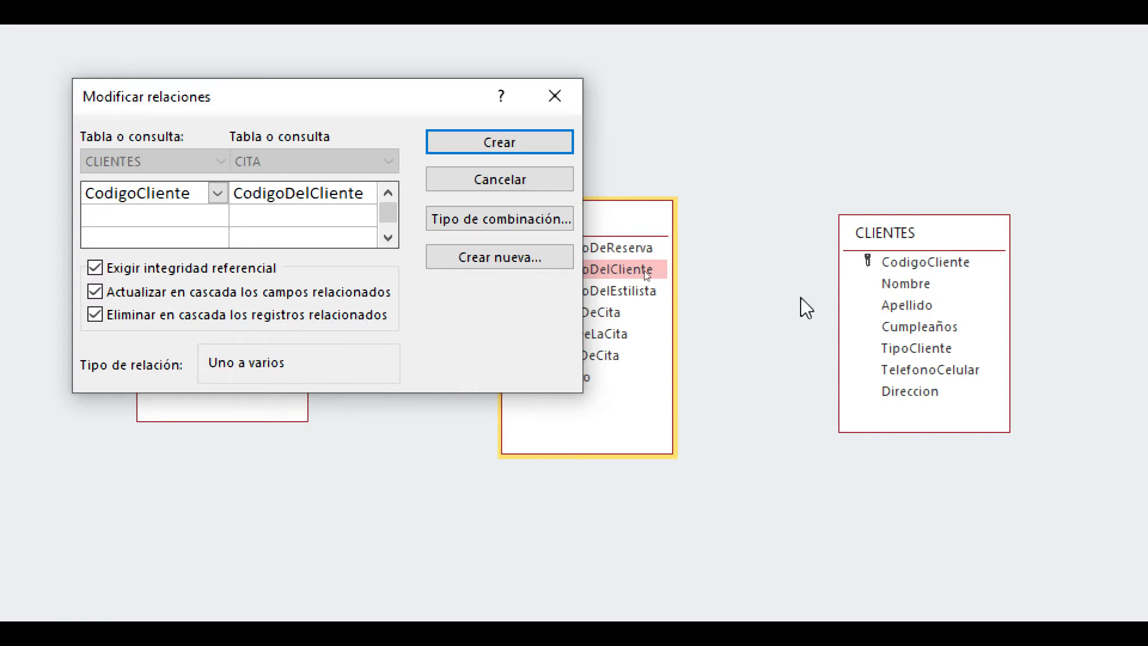
{"action": "left_click_drag", "start_coordinate": [379, 85], "coordinate": [760, 116]}
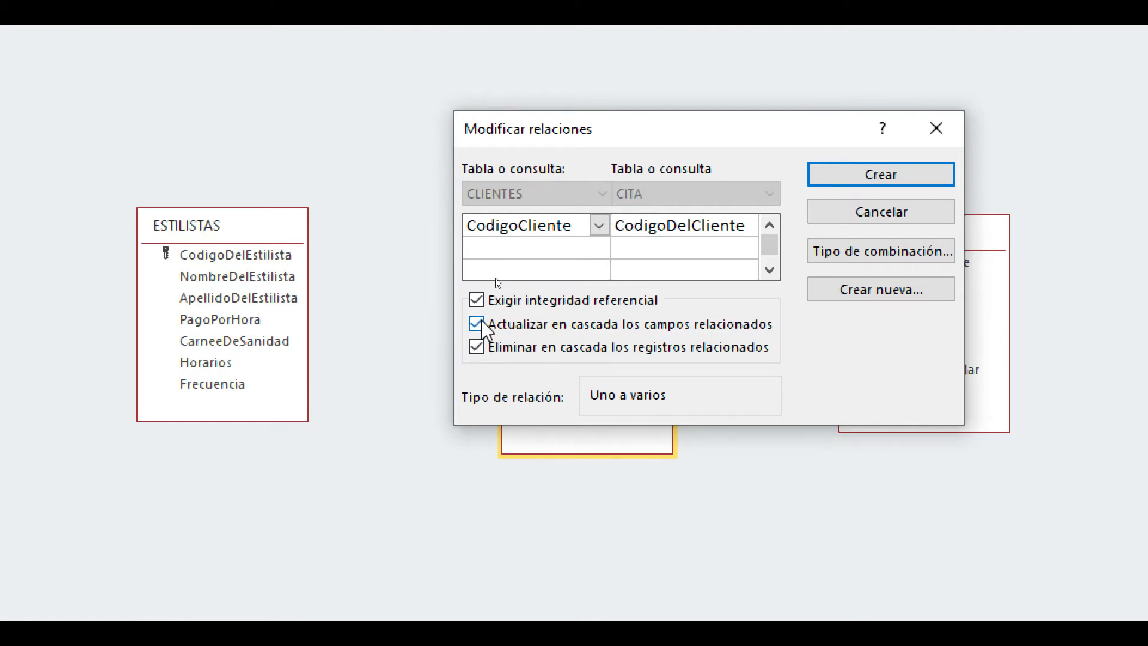
{"action": "left_click_drag", "start_coordinate": [841, 133], "coordinate": [622, 135]}
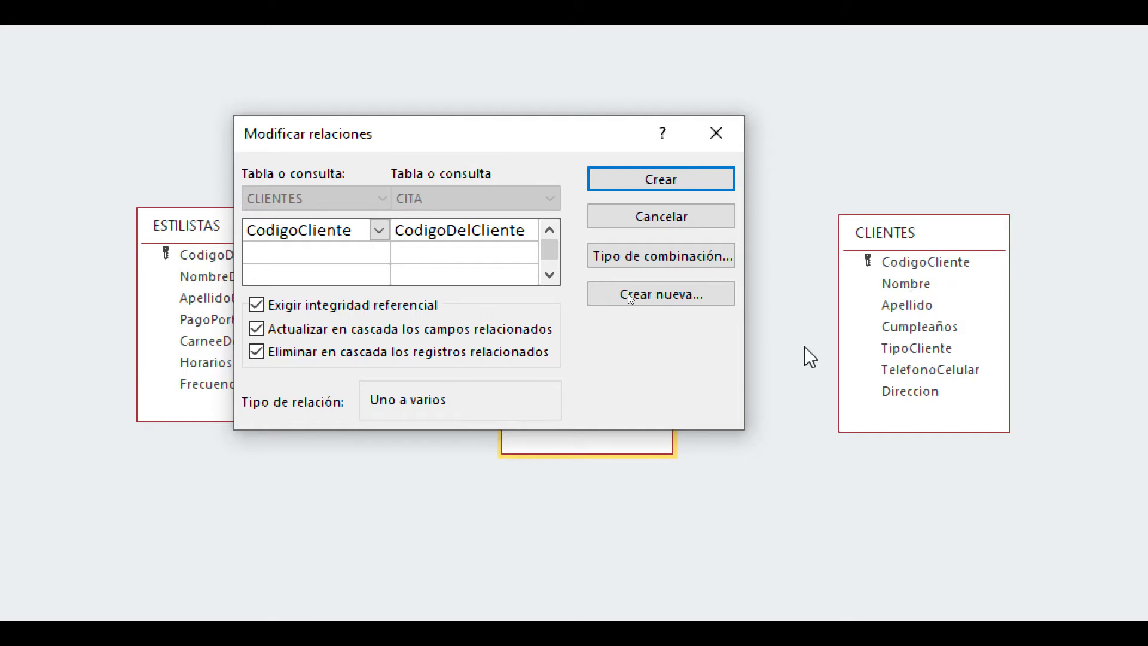
- Switch cascading deletion and referential integrity off and on again, leaving all three integrity options enabled for the CLIENTES–CITA relationship
{"action": "left_click", "coordinate": [257, 352]}
{"action": "left_click", "coordinate": [257, 351]}
{"action": "left_click_drag", "start_coordinate": [503, 139], "coordinate": [576, 144]}
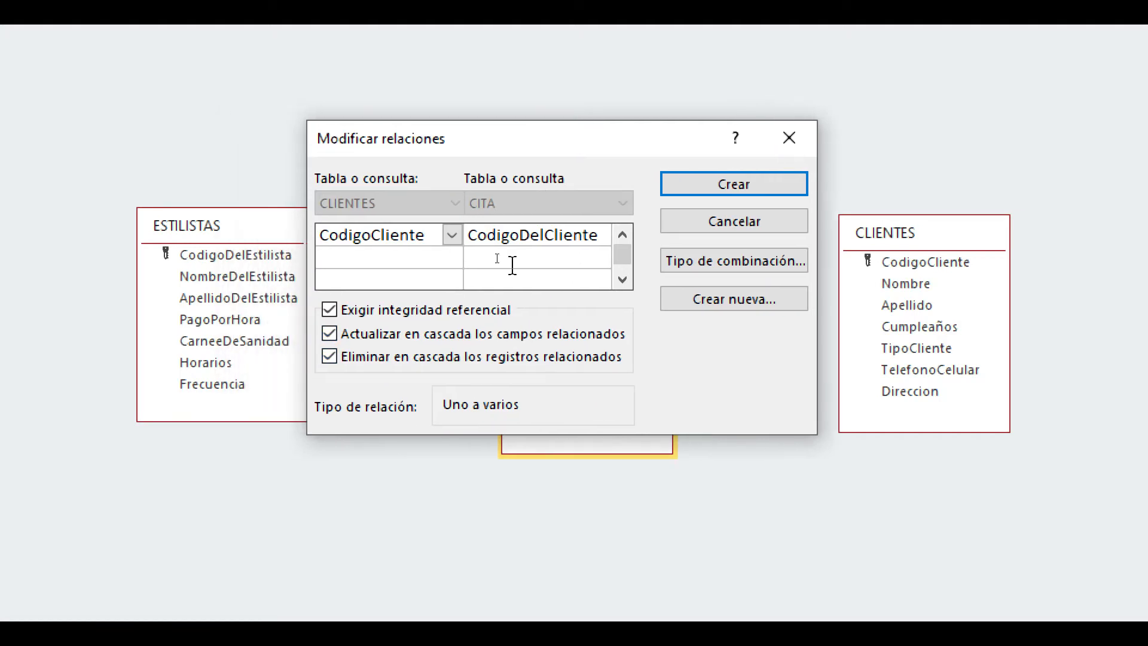
{"action": "left_click", "coordinate": [332, 310]}
{"action": "left_click", "coordinate": [331, 310]}
{"action": "left_click", "coordinate": [330, 334]}
{"action": "left_click", "coordinate": [330, 358]}
{"action": "mouse_move", "coordinate": [658, 143]}
{"action": "left_mouse_down"}
{"action": "mouse_move", "coordinate": [503, 149]}
{"action": "mouse_move", "coordinate": [564, 346]}
{"action": "mouse_move", "coordinate": [638, 127]}
{"action": "mouse_move", "coordinate": [664, 156]}
{"action": "left_mouse_up"}
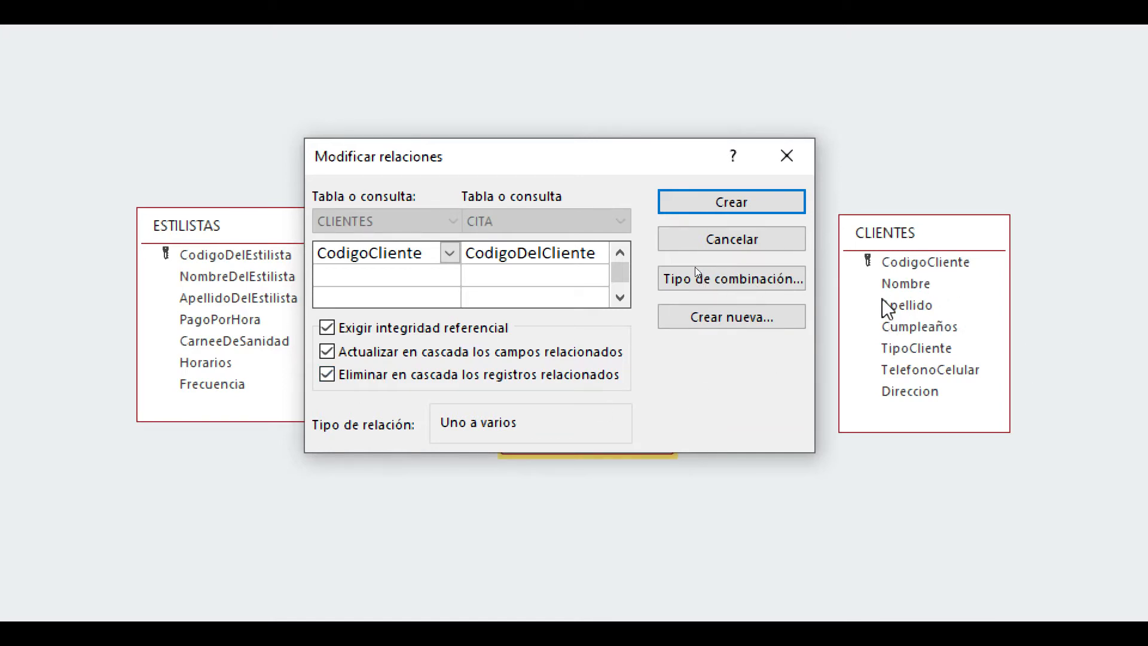
{"action": "left_click_drag", "start_coordinate": [671, 169], "coordinate": [725, 170]}
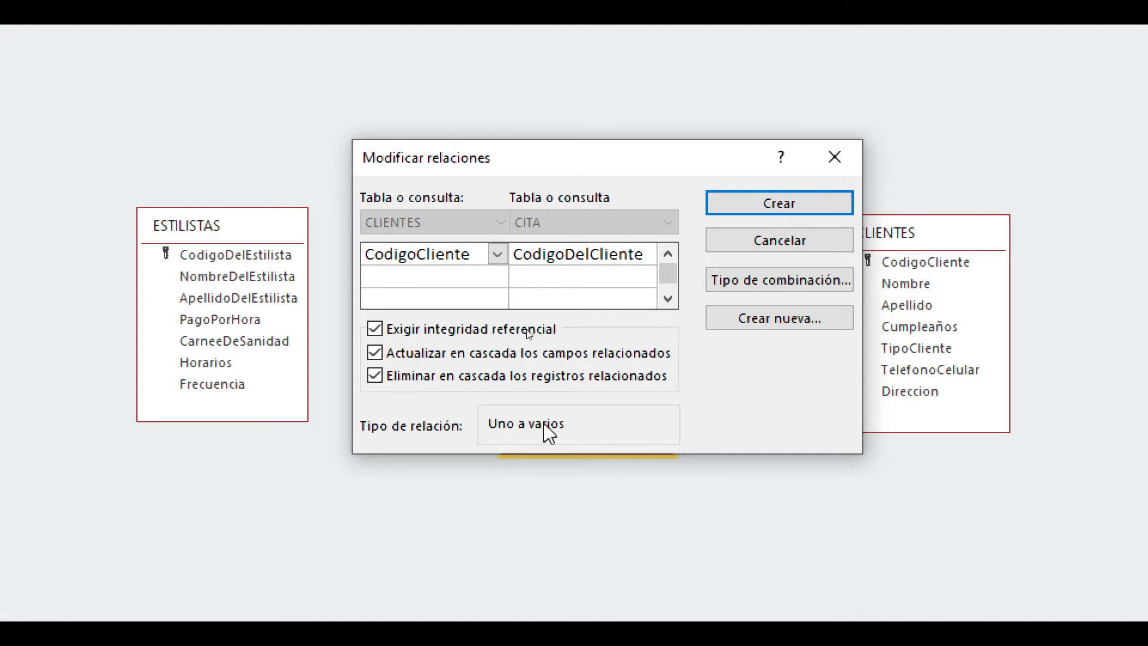
- Try to create the CLIENTES–CITA relationship with referential integrity, cascading updates and cascading deletion enabled
{"action": "left_click", "coordinate": [771, 209]}
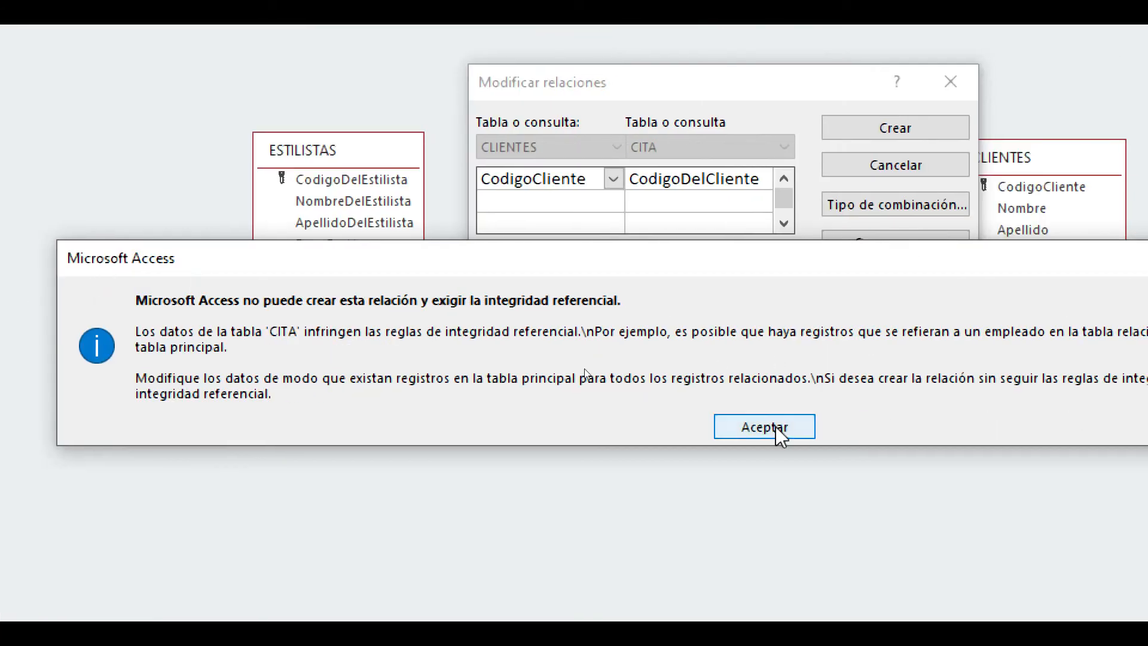
{"action": "left_click", "coordinate": [776, 426]}
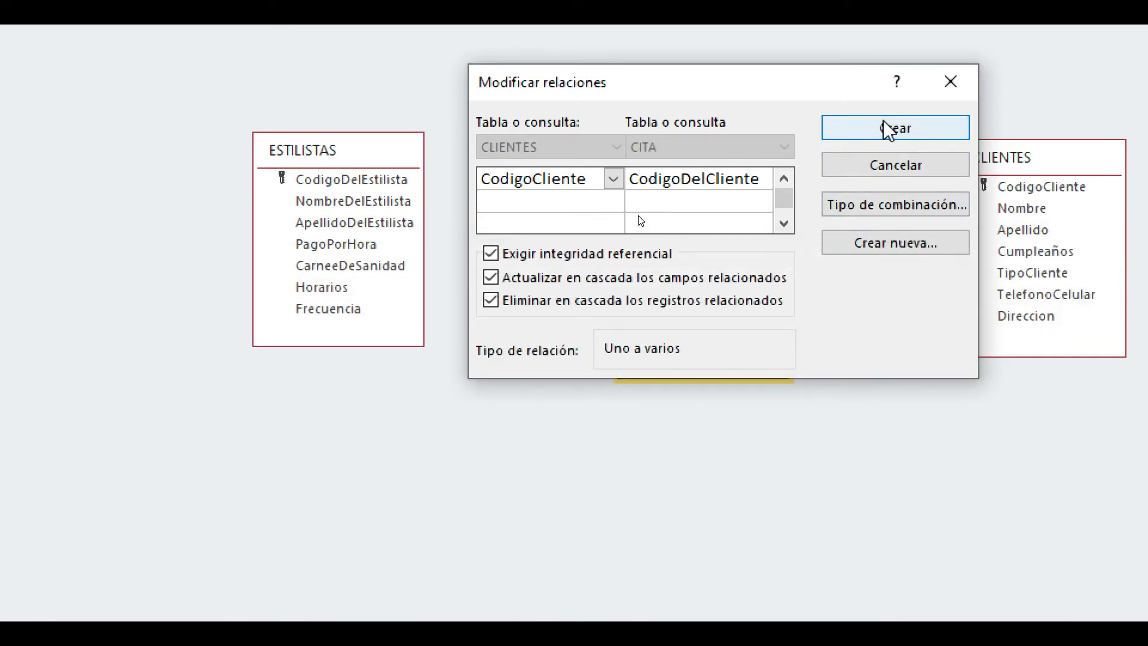
{"action": "left_click", "coordinate": [926, 131]}
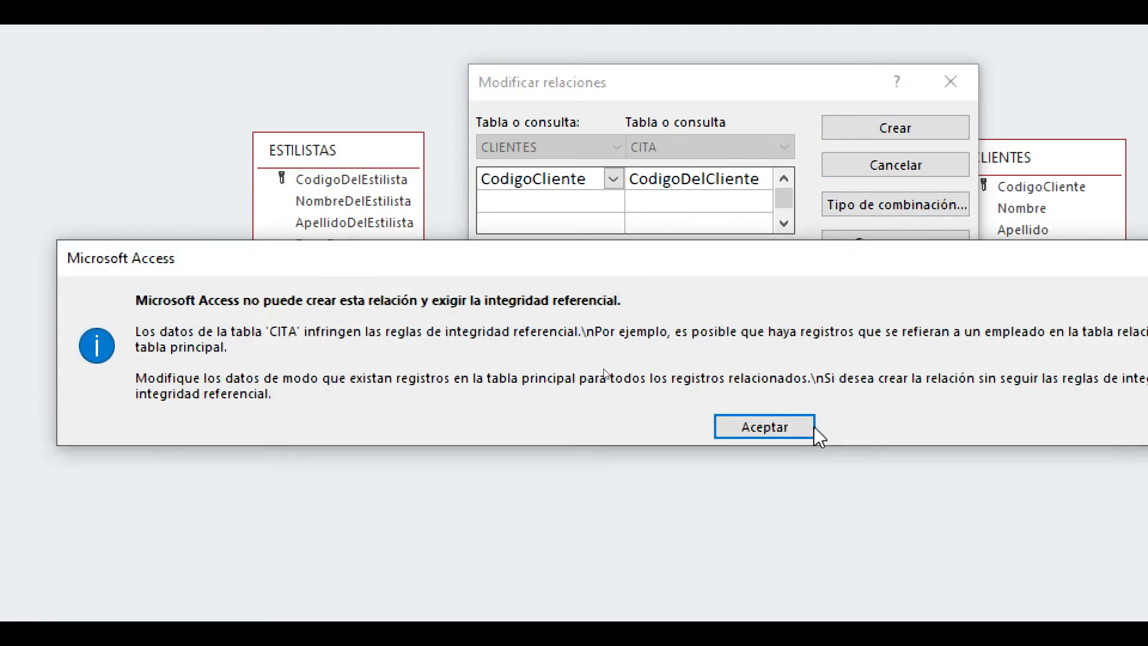
{"action": "left_click", "coordinate": [810, 427]}
- Try to create the CLIENTES–CITA relationship with only referential integrity enforced, then dismiss the relationship dialog
{"action": "left_click", "coordinate": [490, 278]}
{"action": "left_click", "coordinate": [490, 300]}
{"action": "left_click", "coordinate": [923, 130]}
{"action": "left_click", "coordinate": [762, 431]}
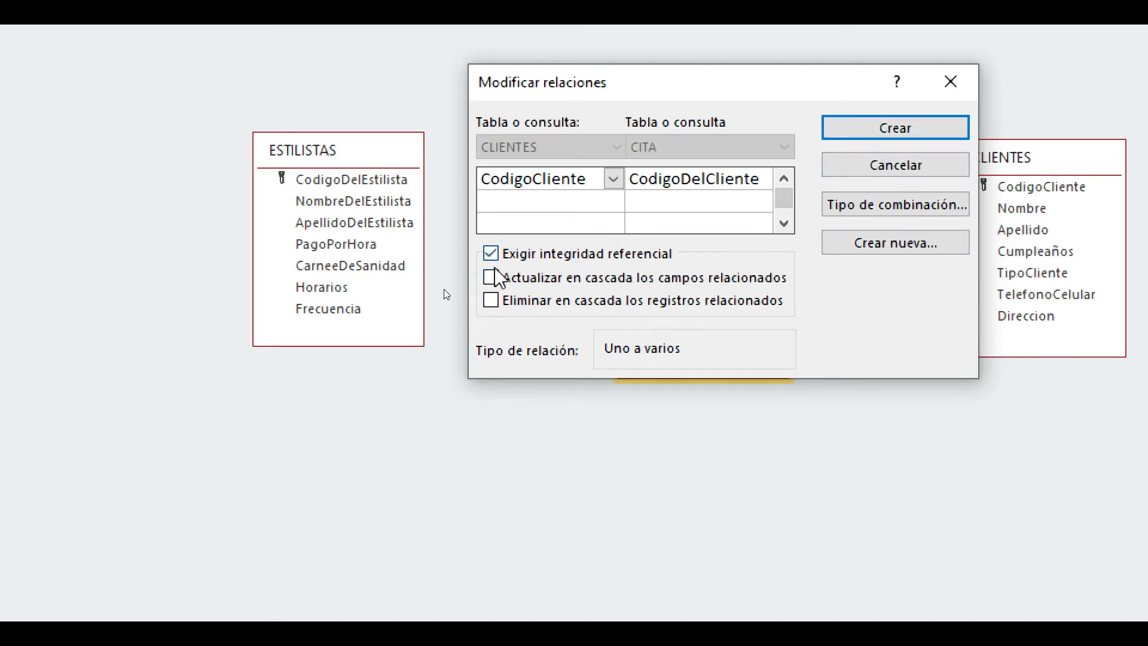
{"action": "left_click", "coordinate": [964, 84]}
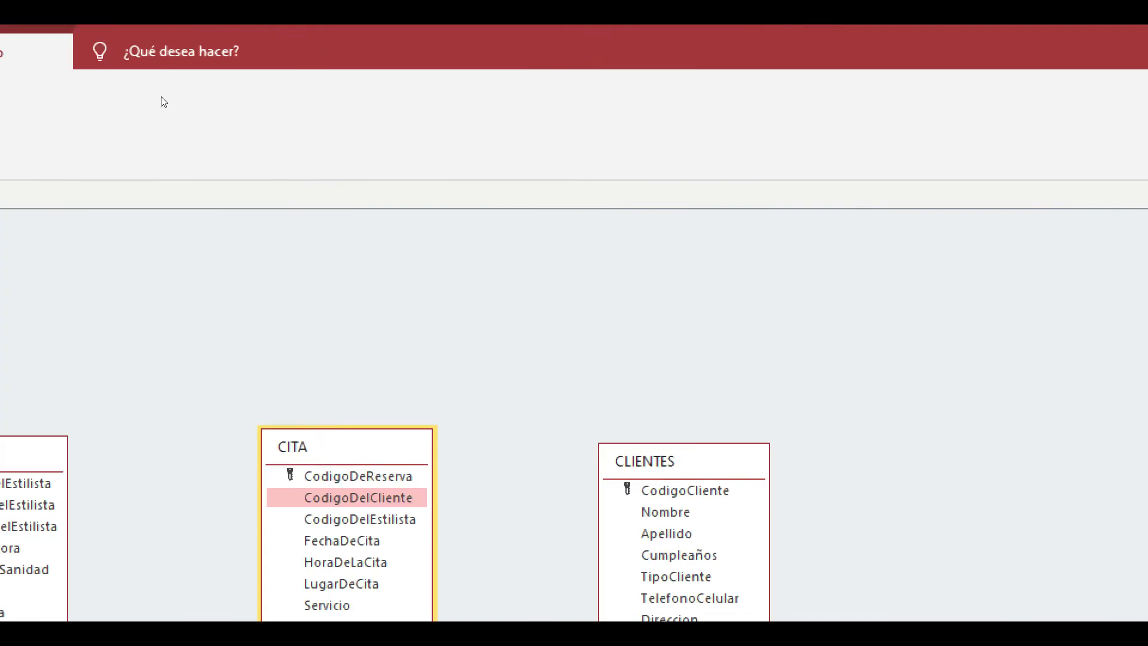
- Close the Relaciones window without saving its layout, and open the CLIENTES and CITA tables to compare their client codes
{"action": "left_click", "coordinate": [1141, 99]}
{"action": "left_click", "coordinate": [1049, 536]}
{"action": "double_click", "coordinate": [84, 307]}
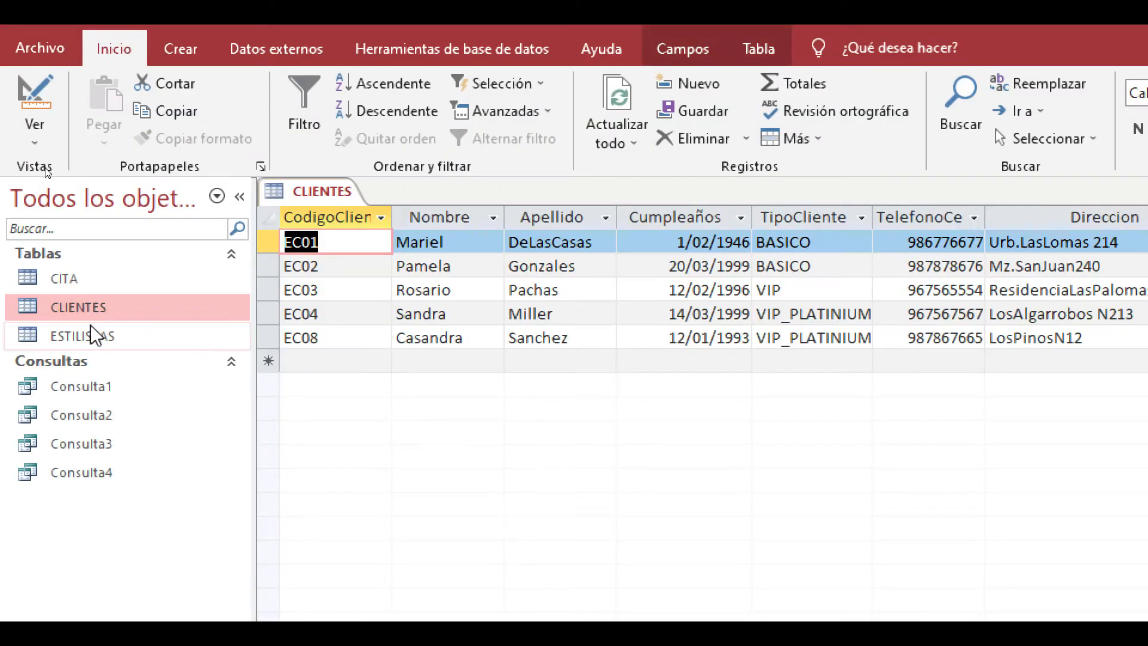
{"action": "double_click", "coordinate": [90, 280]}
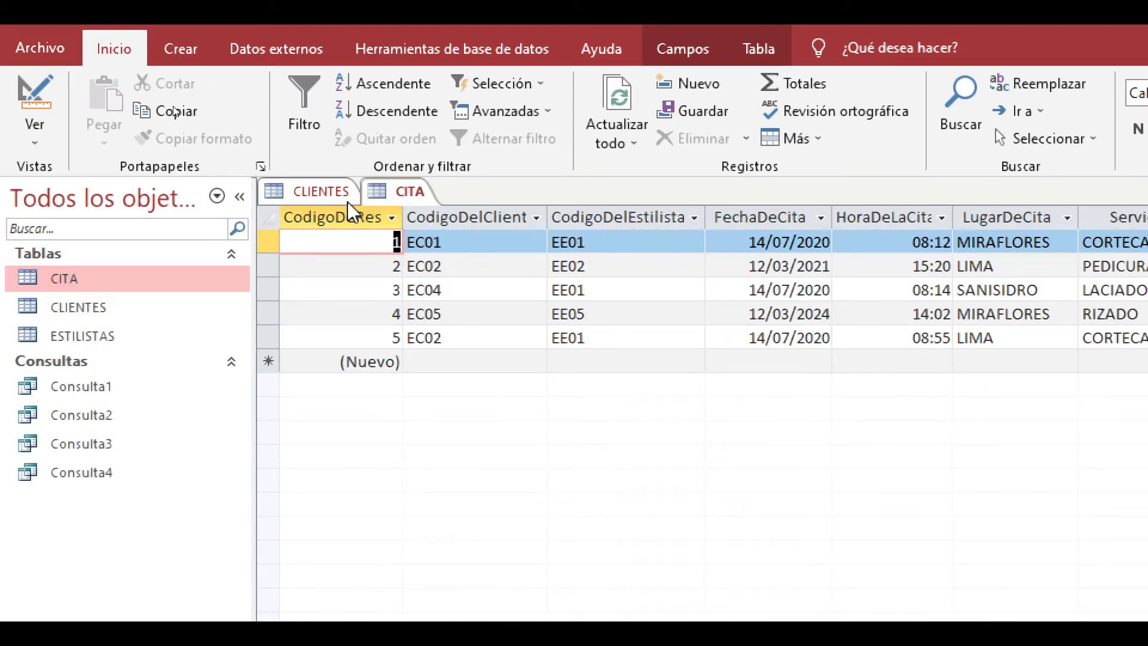
{"action": "left_click", "coordinate": [321, 192]}
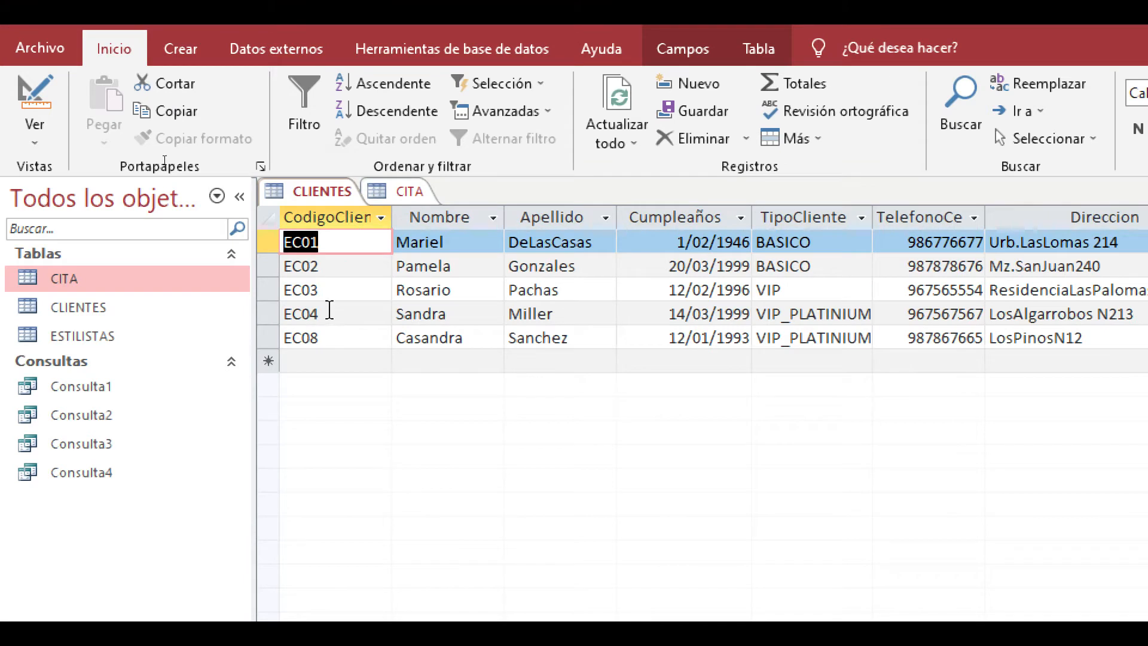
- Change the CodigoCliente of the last record in CLIENTES to EC05
{"action": "left_click", "coordinate": [329, 315]}
{"action": "left_click", "coordinate": [337, 338]}
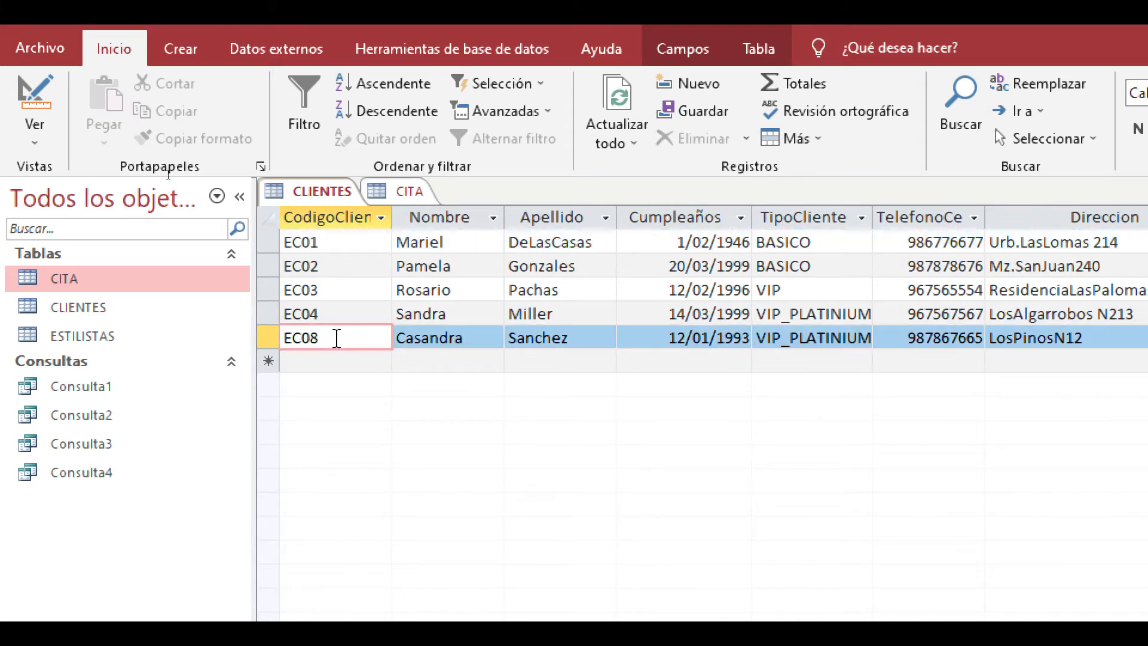
{"action": "key", "text": "BackSpace"}
{"action": "type", "text": "5"}
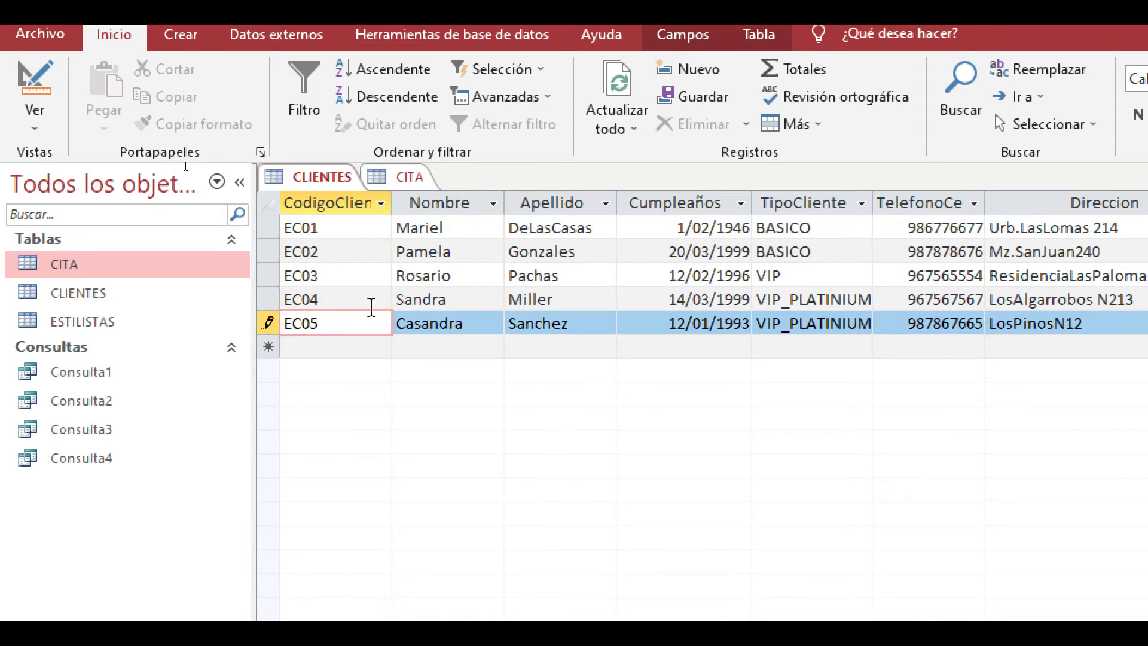
{"action": "left_click", "coordinate": [437, 346]}
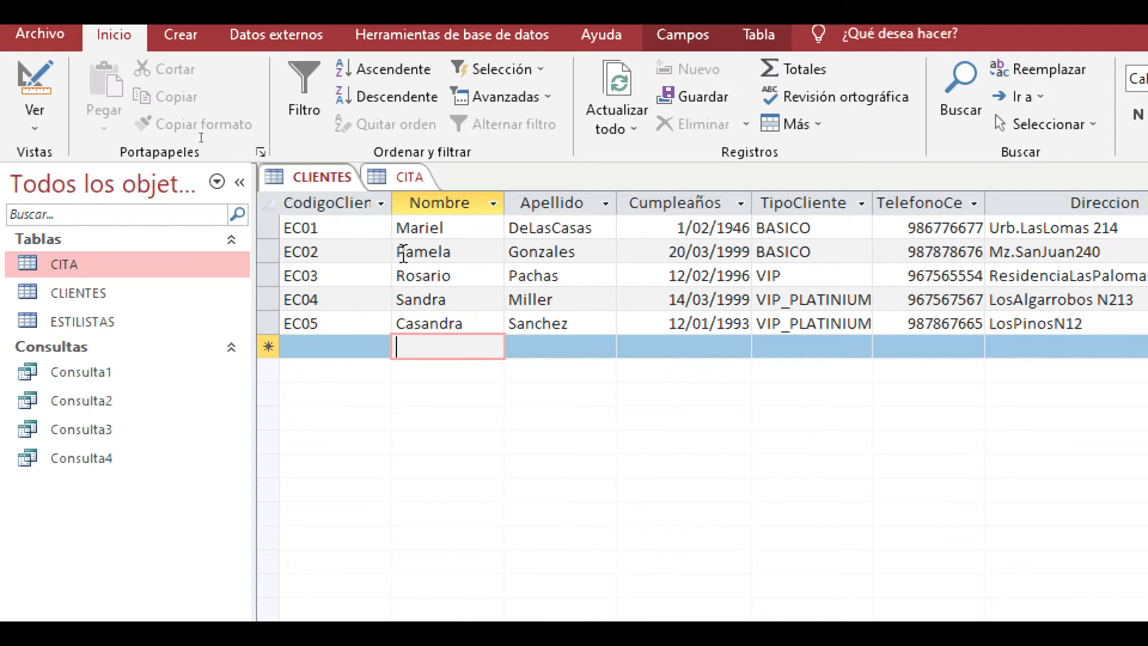
- In the CITA table, set the client code of reservation 3 to EC03 and of reservation 4 to EC04
{"action": "left_click", "coordinate": [399, 177]}
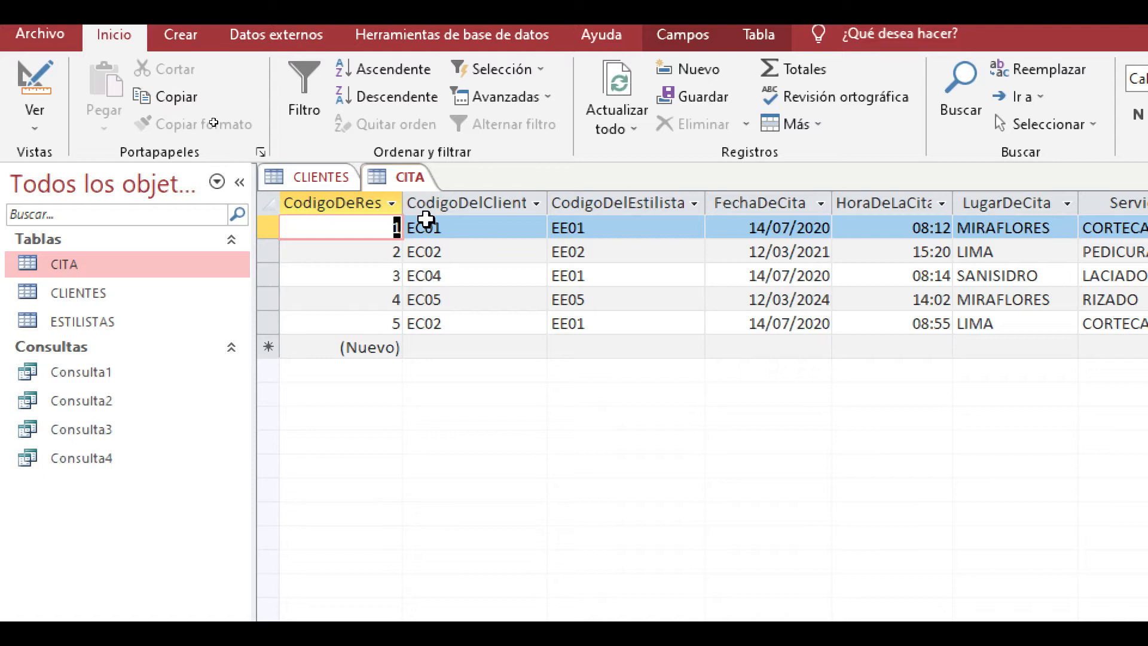
{"action": "left_click", "coordinate": [470, 281]}
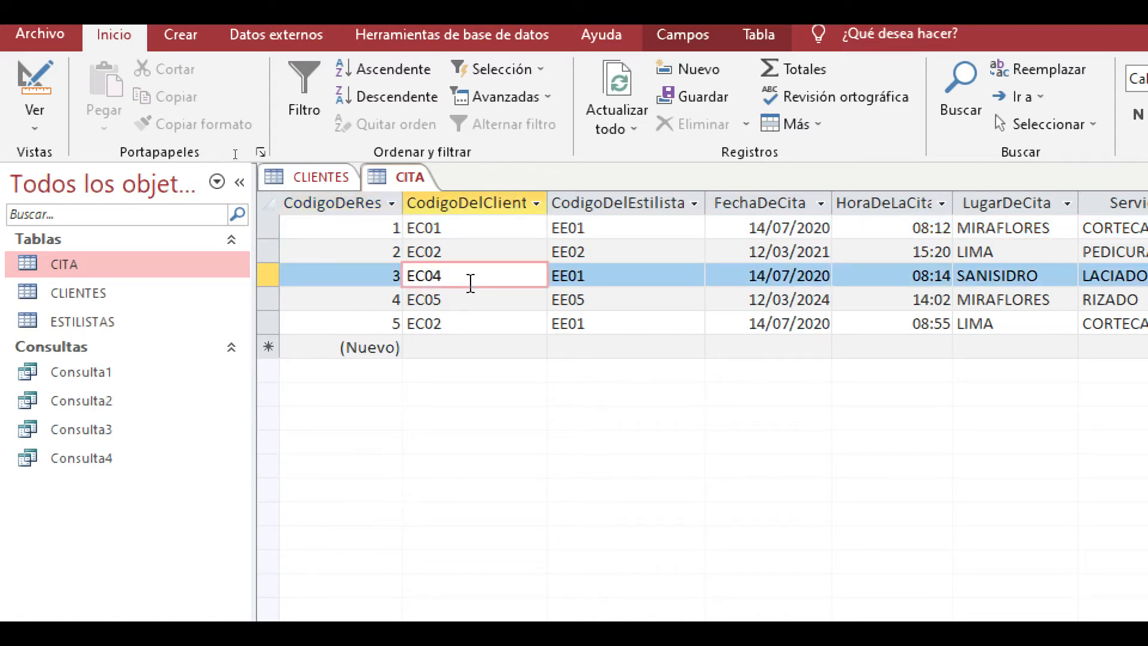
{"action": "key", "text": "BackSpace"}
{"action": "type", "text": "3"}
{"action": "left_click", "coordinate": [476, 300]}
{"action": "key", "text": "BackSpace"}
{"action": "type", "text": "4"}
{"action": "key", "text": "Down"}
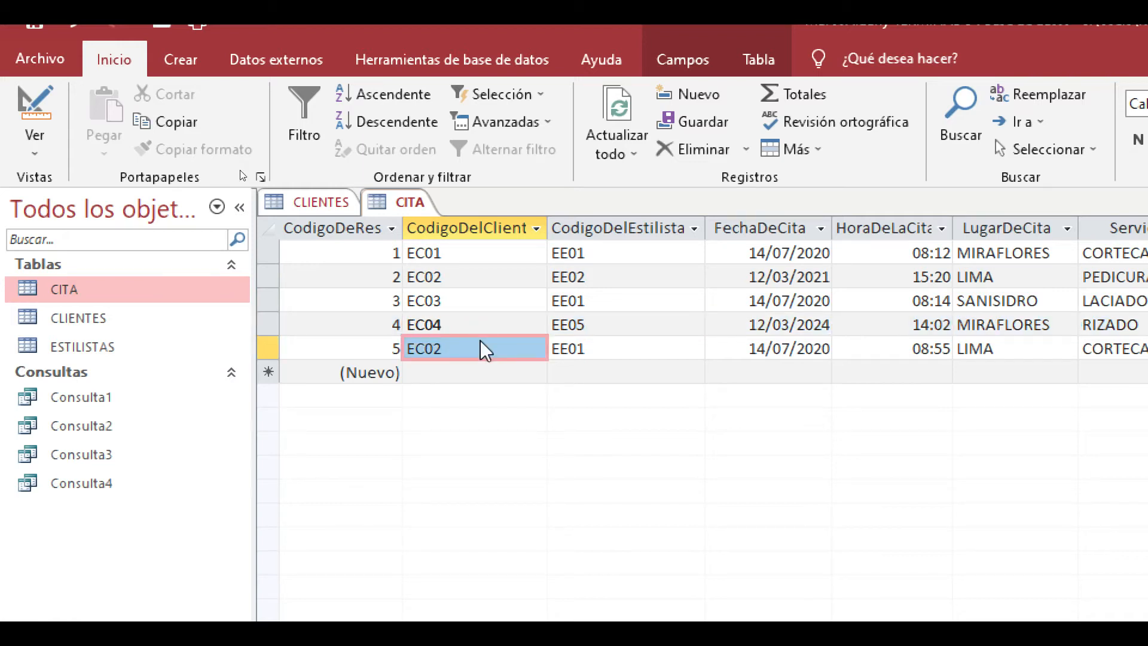
- Set the client code of reservation 5 in CITA to EC05, and close the Lupa magnifier
{"action": "left_click", "coordinate": [485, 348]}
{"action": "key", "text": "BackSpace"}
{"action": "type", "text": "5"}
{"action": "left_click", "coordinate": [508, 347]}
{"action": "left_click", "coordinate": [499, 323]}
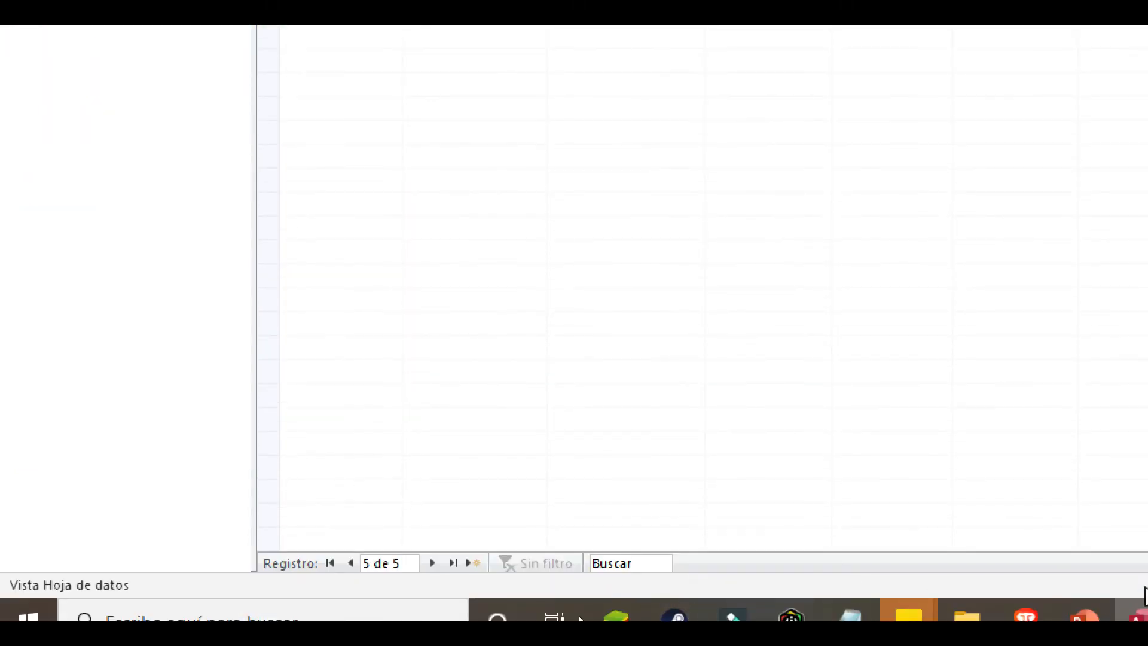
{"action": "right_click", "coordinate": [1144, 618]}
{"action": "left_click", "coordinate": [1124, 585]}
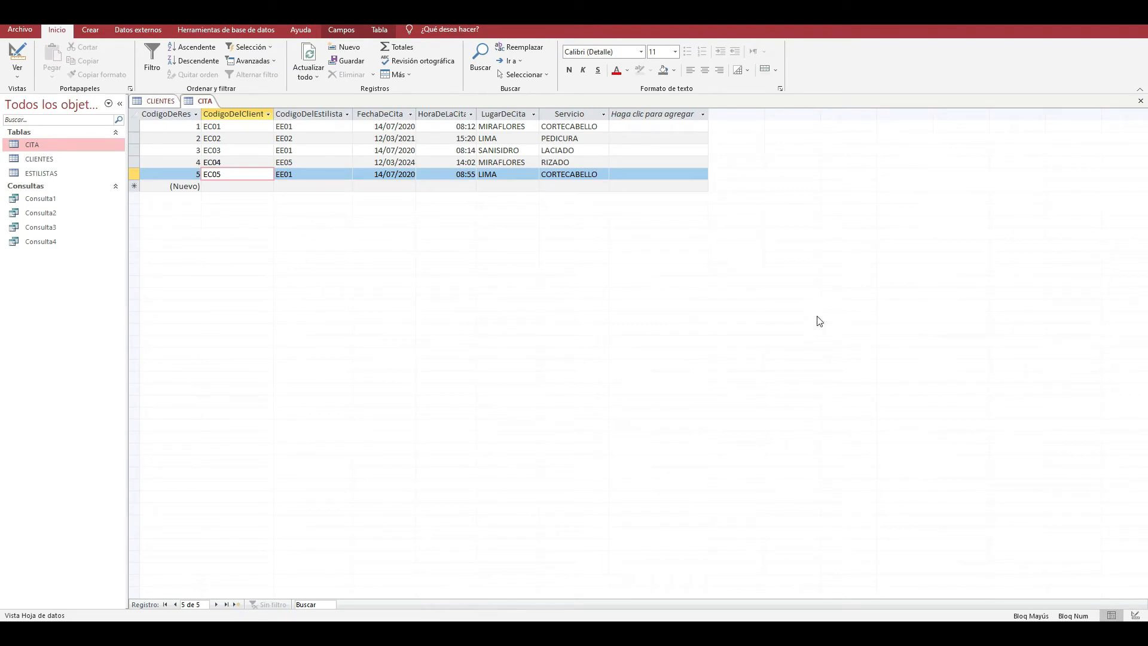
- Review the client codes in the CITA and CLIENTES tables, then close both tables
{"action": "left_click", "coordinate": [251, 128]}
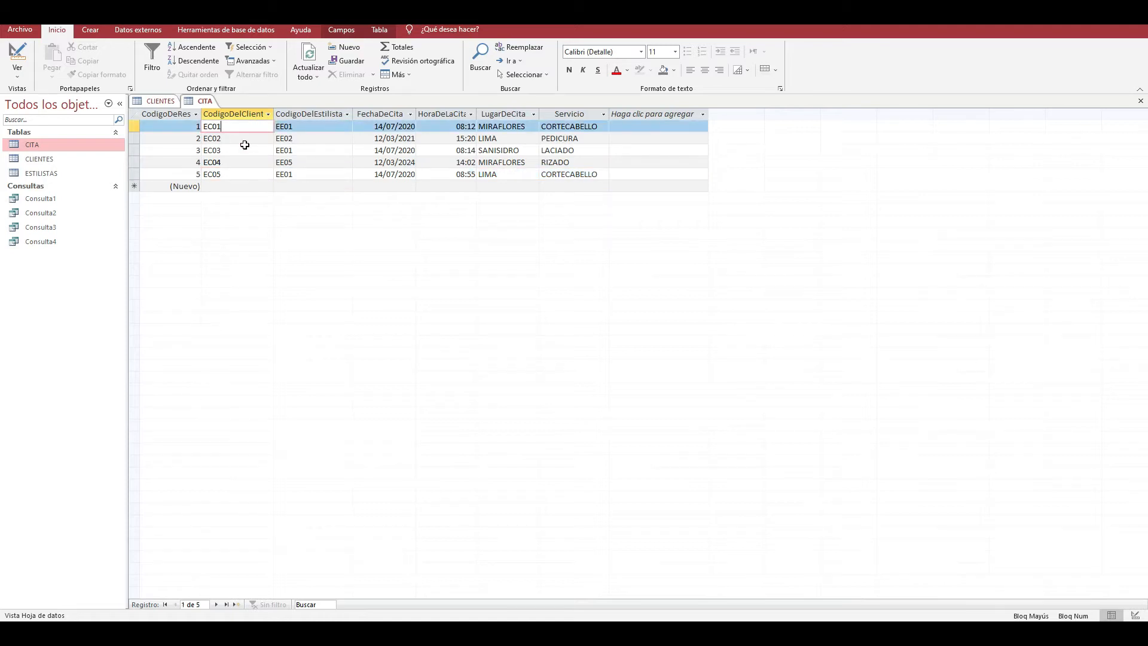
{"action": "left_click", "coordinate": [166, 101]}
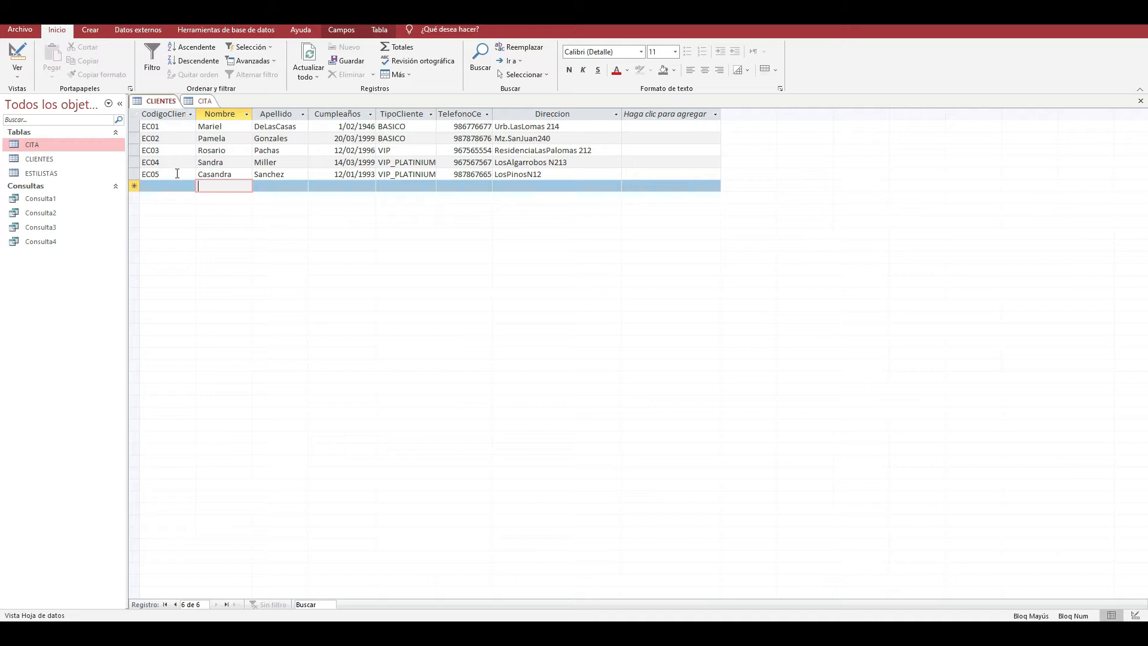
{"action": "left_click", "coordinate": [24, 74]}
{"action": "left_click", "coordinate": [23, 74]}
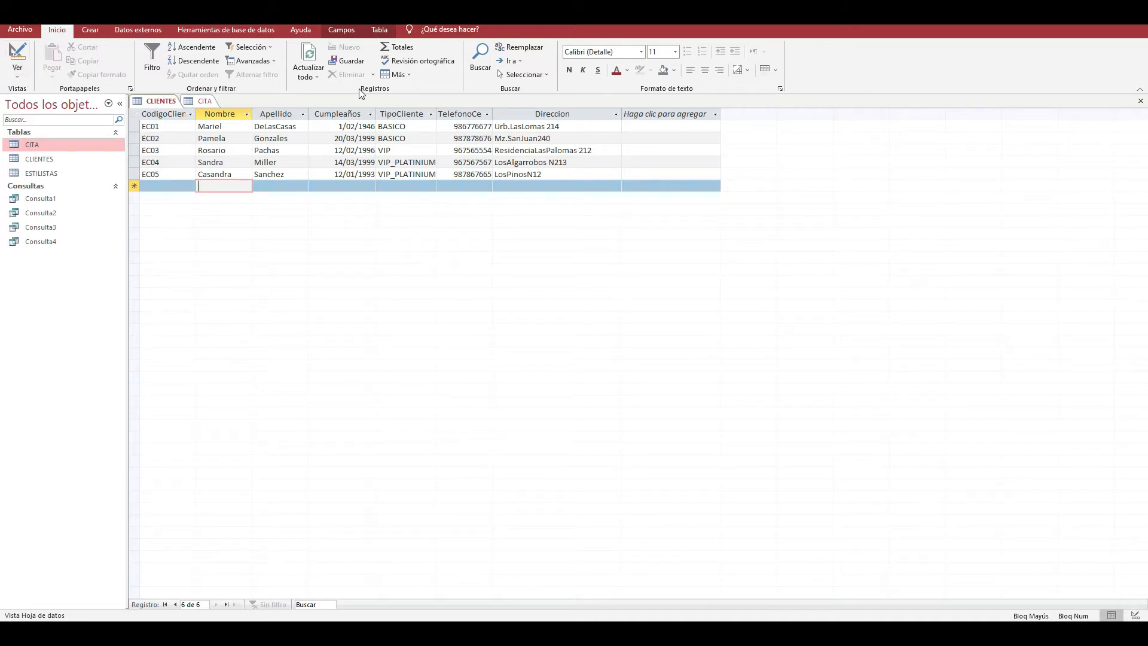
{"action": "left_click", "coordinate": [1139, 100]}
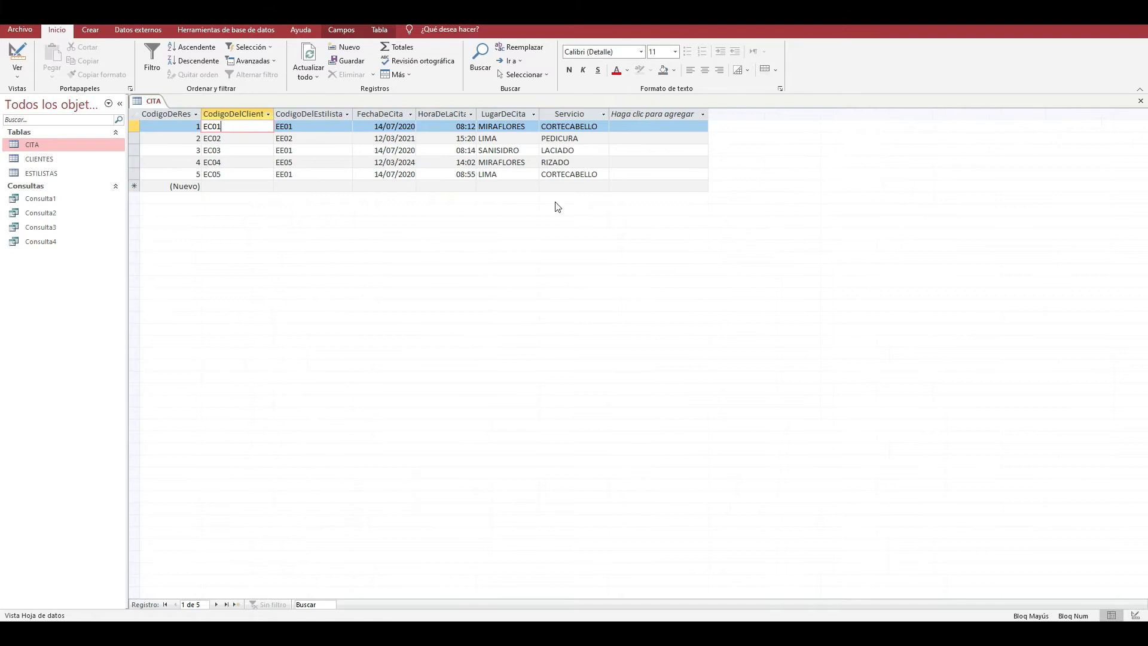
{"action": "left_click", "coordinate": [1138, 100]}
- Reopen the Relaciones window and add the CITA, CLIENTES and ESTILISTAS tables to it
{"action": "left_click", "coordinate": [153, 34]}
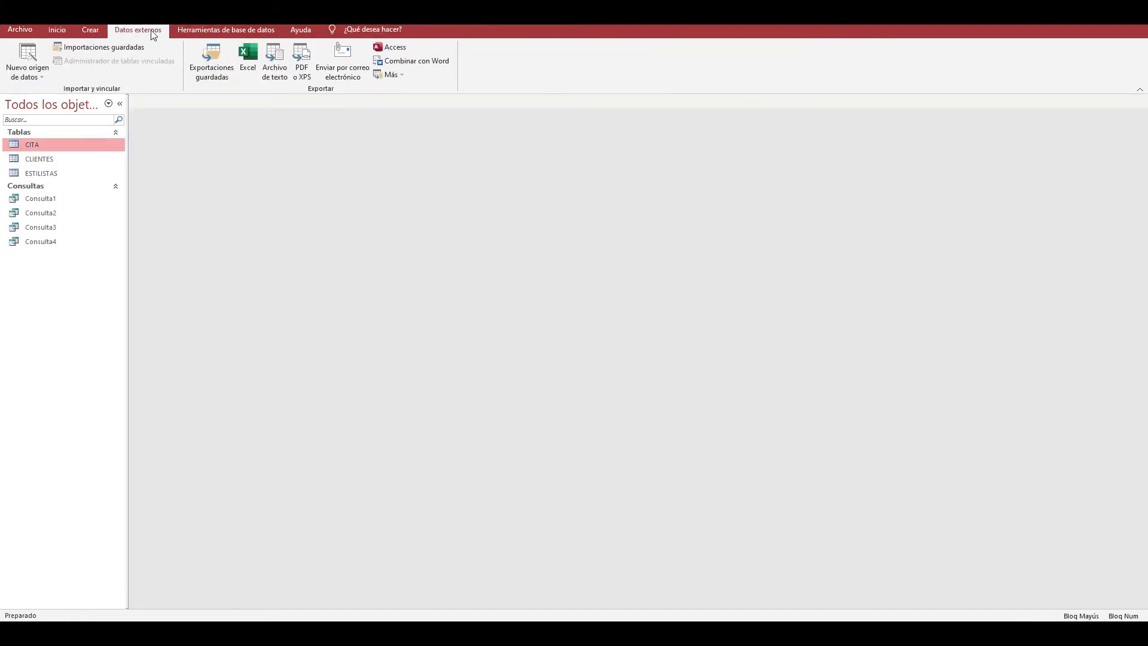
{"action": "left_click", "coordinate": [226, 29]}
{"action": "left_click", "coordinate": [173, 49]}
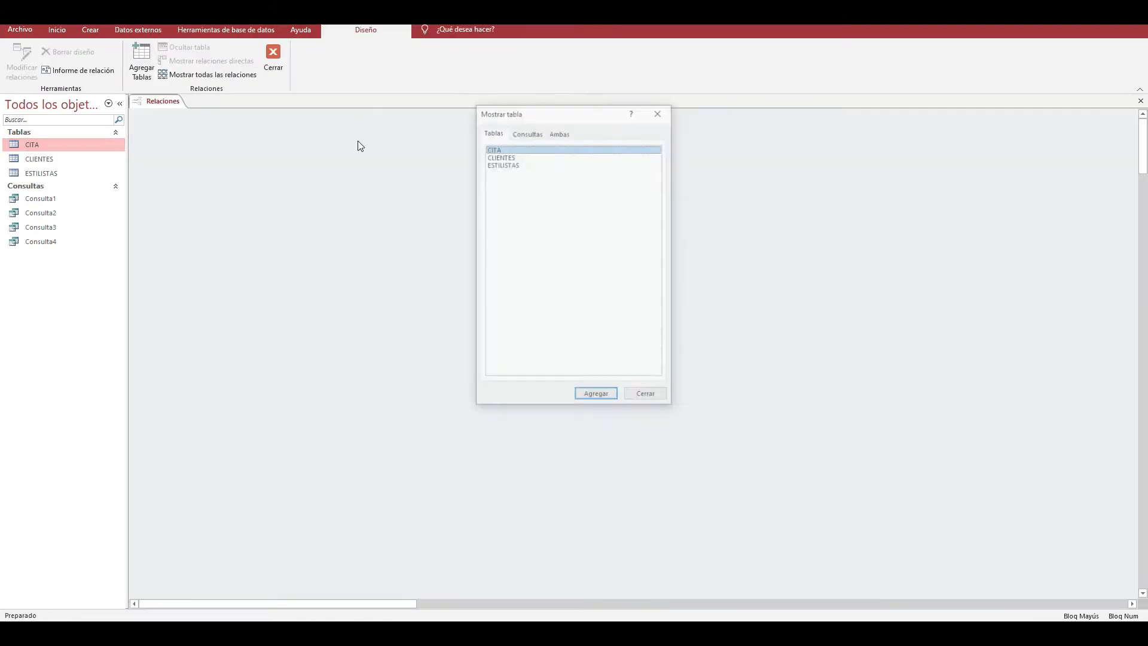
{"action": "left_click", "coordinate": [515, 163], "text": "shift"}
{"action": "key", "text": "Return"}
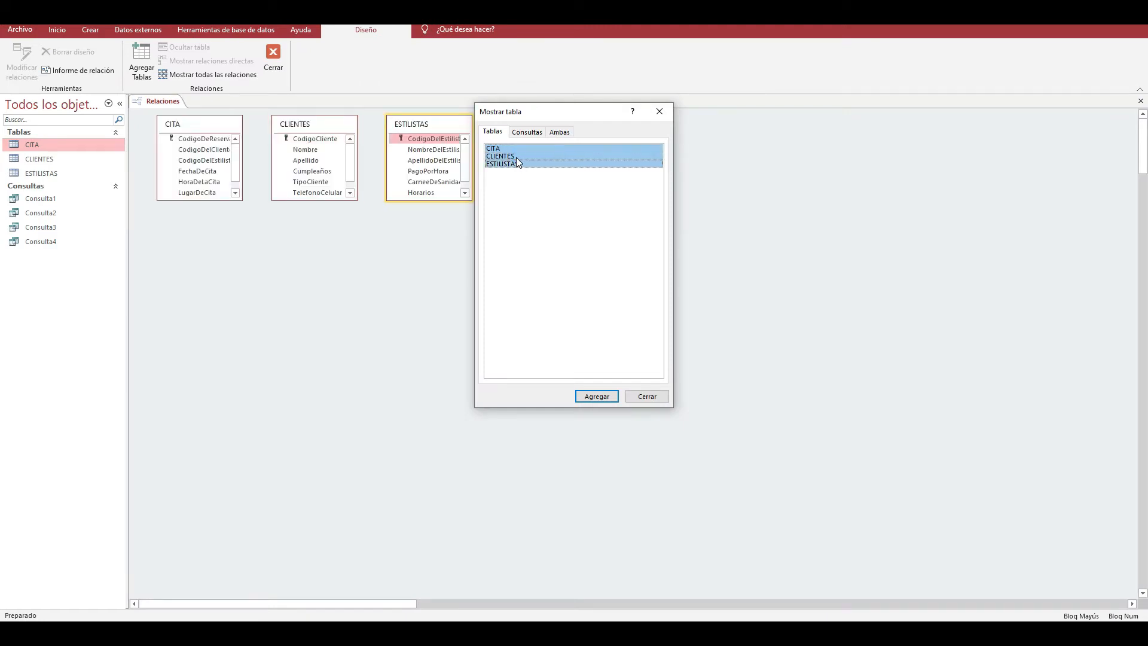
{"action": "left_click", "coordinate": [659, 111]}
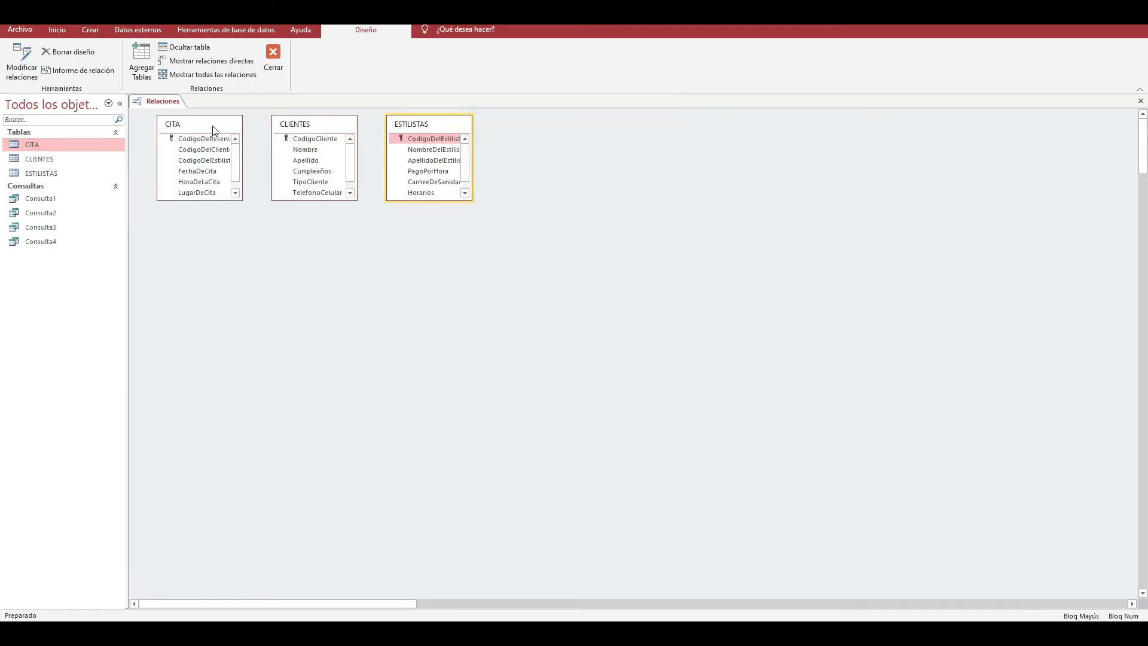
- Place CITA below ESTILISTAS with CLIENTES to its right, and lengthen the CITA box to show all its fields
{"action": "left_click_drag", "start_coordinate": [213, 130], "coordinate": [501, 246]}
{"action": "left_click_drag", "start_coordinate": [321, 131], "coordinate": [324, 168]}
{"action": "mouse_move", "coordinate": [404, 131]}
{"action": "left_mouse_down"}
{"action": "mouse_move", "coordinate": [612, 173]}
{"action": "mouse_move", "coordinate": [640, 209]}
{"action": "mouse_move", "coordinate": [410, 123]}
{"action": "left_mouse_up"}
{"action": "left_click_drag", "start_coordinate": [328, 163], "coordinate": [659, 231]}
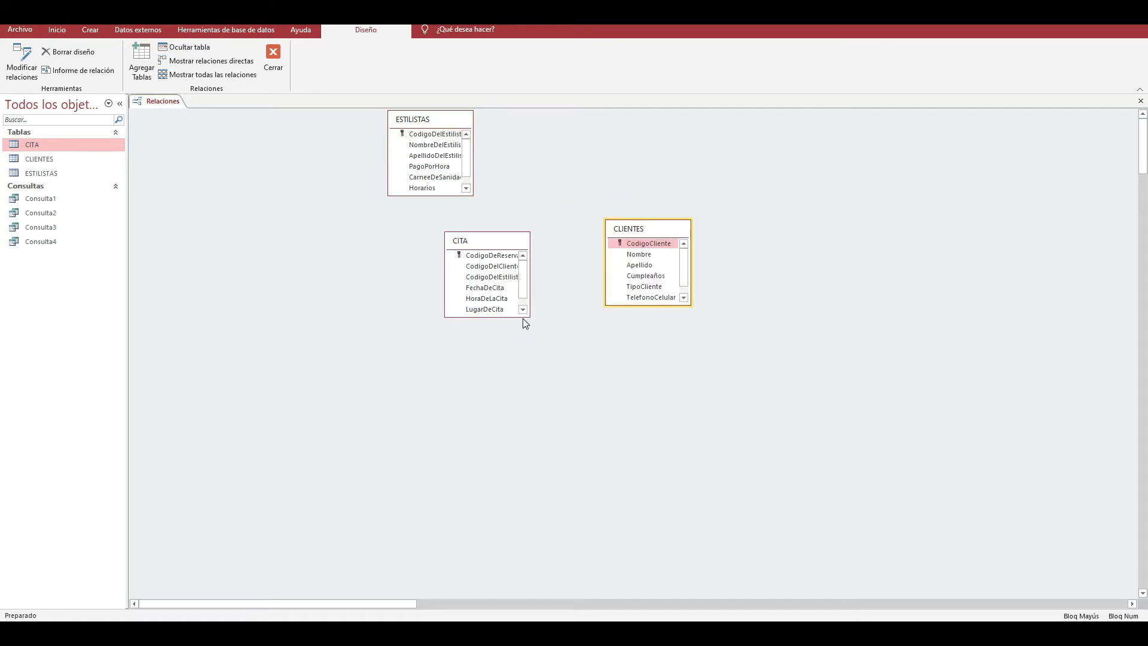
{"action": "left_click_drag", "start_coordinate": [509, 317], "coordinate": [511, 347]}
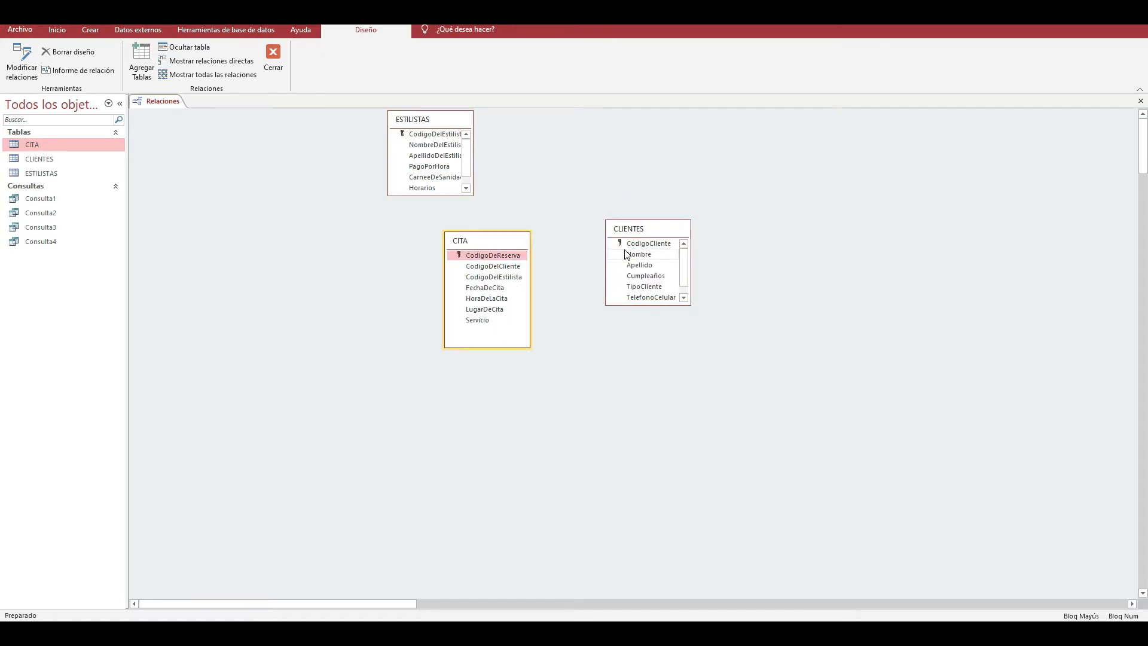
- Create a relationship between CodigoCliente in CLIENTES and CodigoDelCliente in CITA with referential integrity enforced
{"action": "left_click_drag", "start_coordinate": [523, 275], "coordinate": [504, 266]}
{"action": "left_click", "coordinate": [457, 246]}
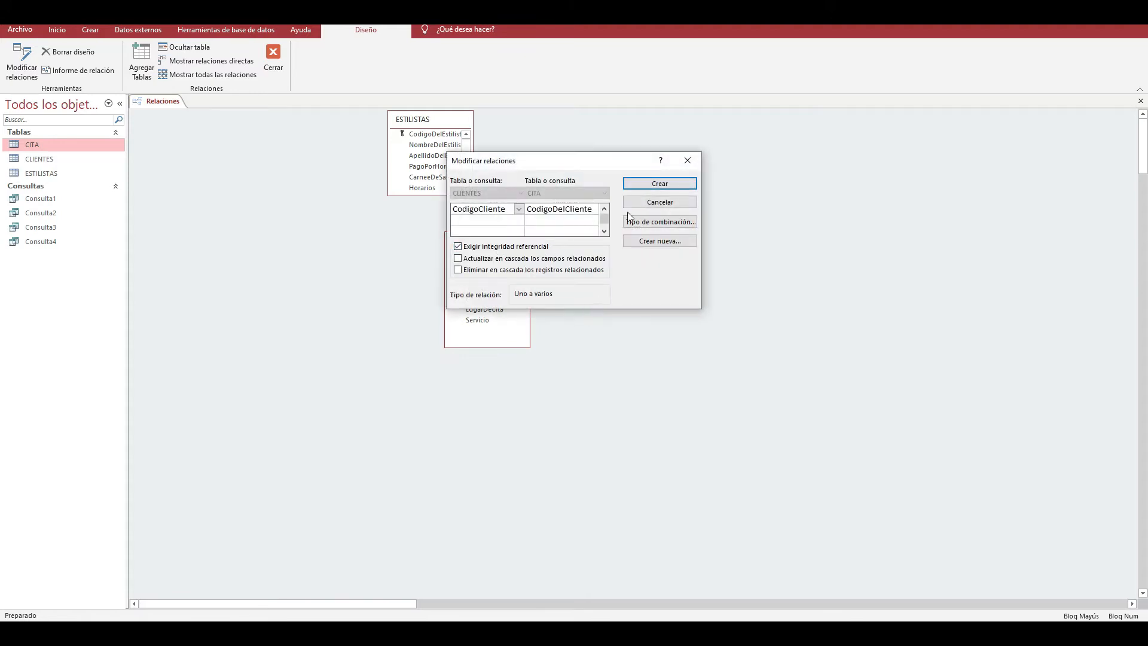
{"action": "left_click", "coordinate": [646, 183]}
- Spread the tables apart with CITA in the middle, CLIENTES to its right and ESTILISTAS to its upper left
{"action": "left_click_drag", "start_coordinate": [654, 232], "coordinate": [763, 254]}
{"action": "left_click_drag", "start_coordinate": [521, 247], "coordinate": [570, 241]}
{"action": "left_click_drag", "start_coordinate": [438, 125], "coordinate": [300, 179]}
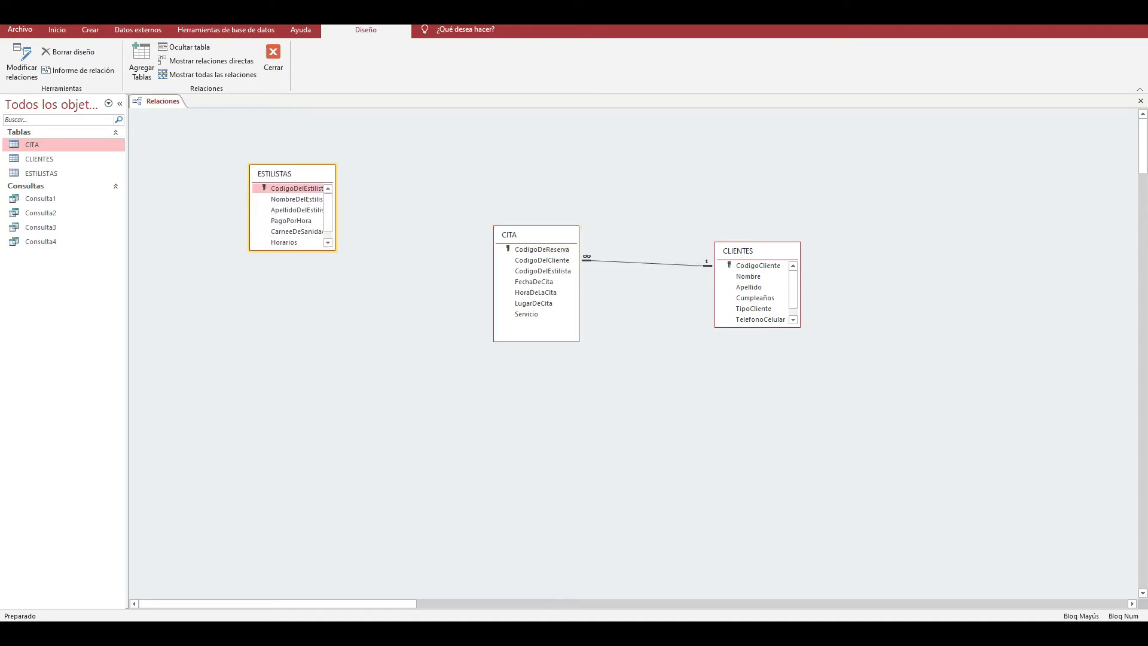
- Search Windows for Lupa and launch the magnifier to enlarge the relationships diagram
{"action": "left_click", "coordinate": [108, 633]}
{"action": "type", "text": "ñupa"}
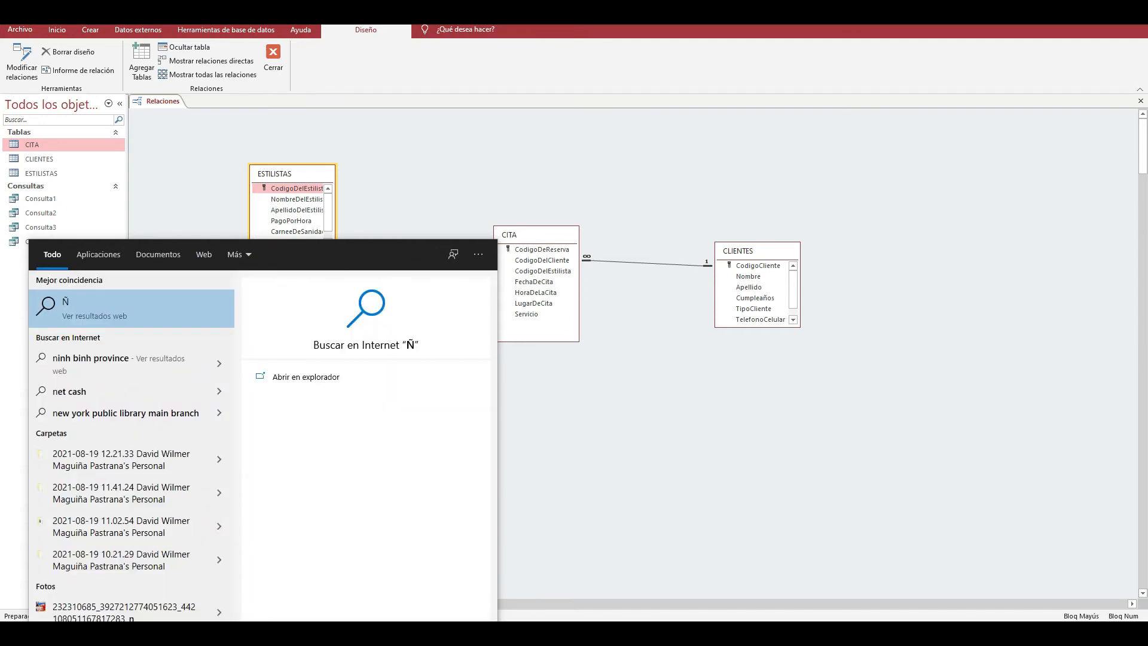
{"action": "key", "text": "BackSpace"}
{"action": "key", "text": "BackSpace"}
{"action": "key", "text": "BackSpace"}
{"action": "key", "text": "BackSpace"}
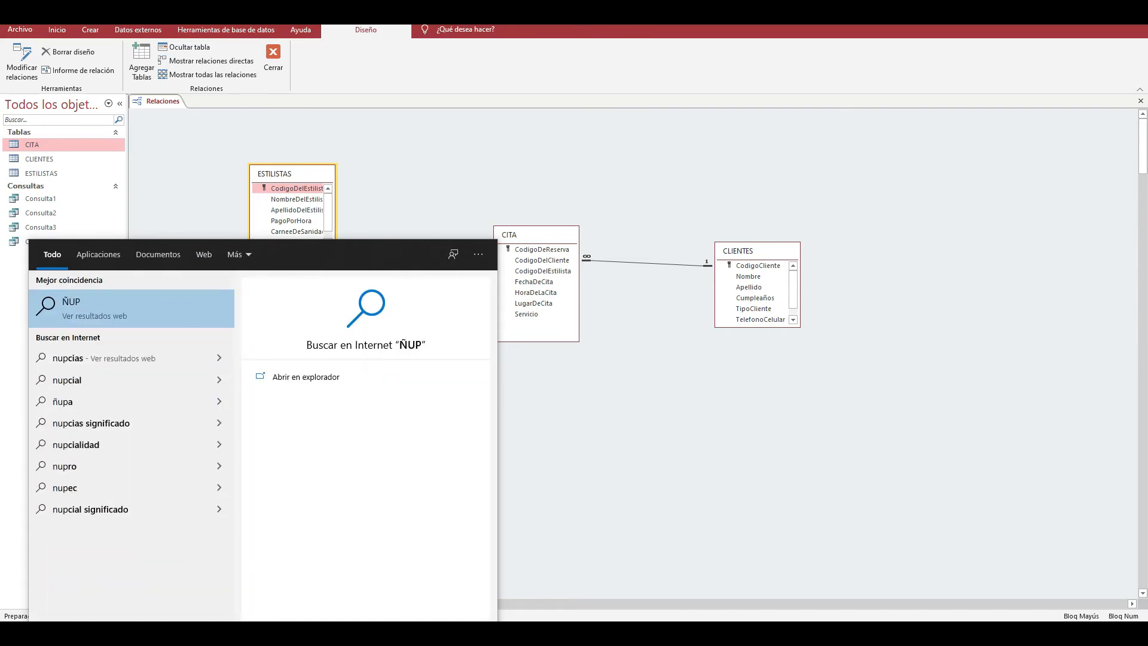
{"action": "type", "text": "LU"}
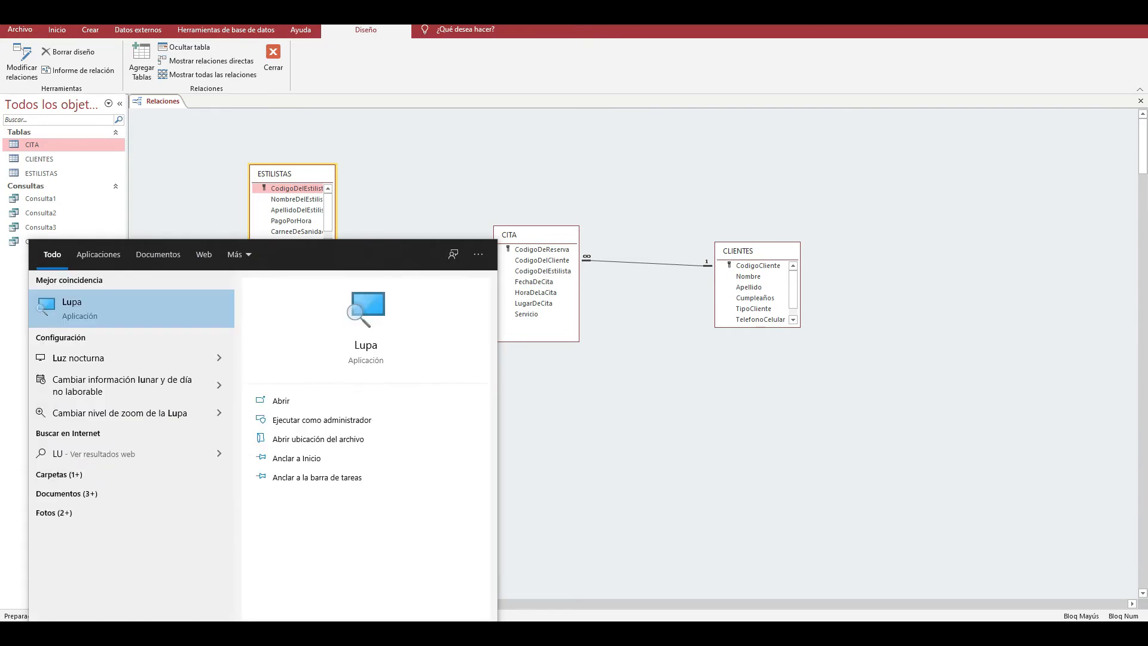
{"action": "left_click", "coordinate": [157, 320]}
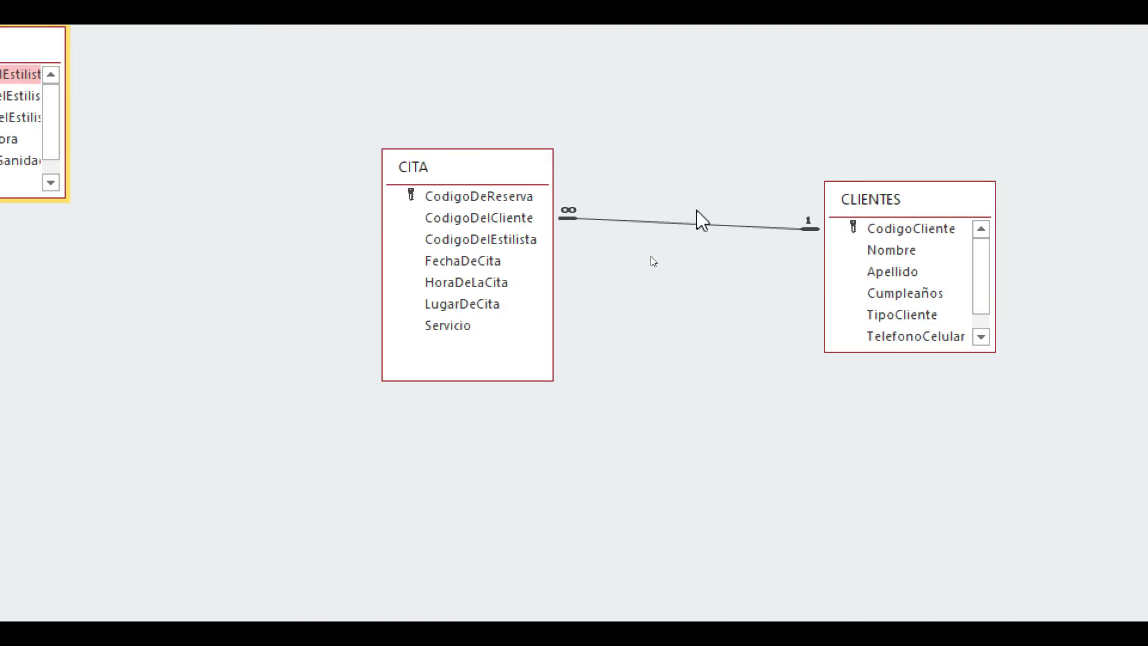
- Delete the existing relationship between the CITA and CLIENTES tables permanently from the database
{"action": "left_click", "coordinate": [715, 225]}
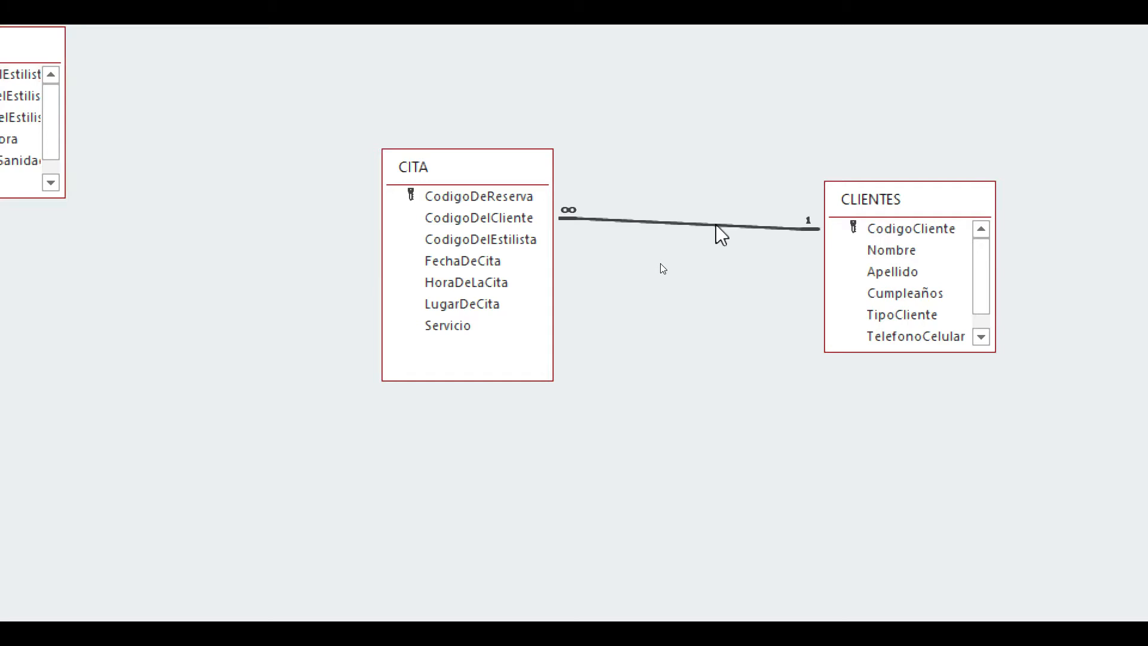
{"action": "key", "text": "Delete"}
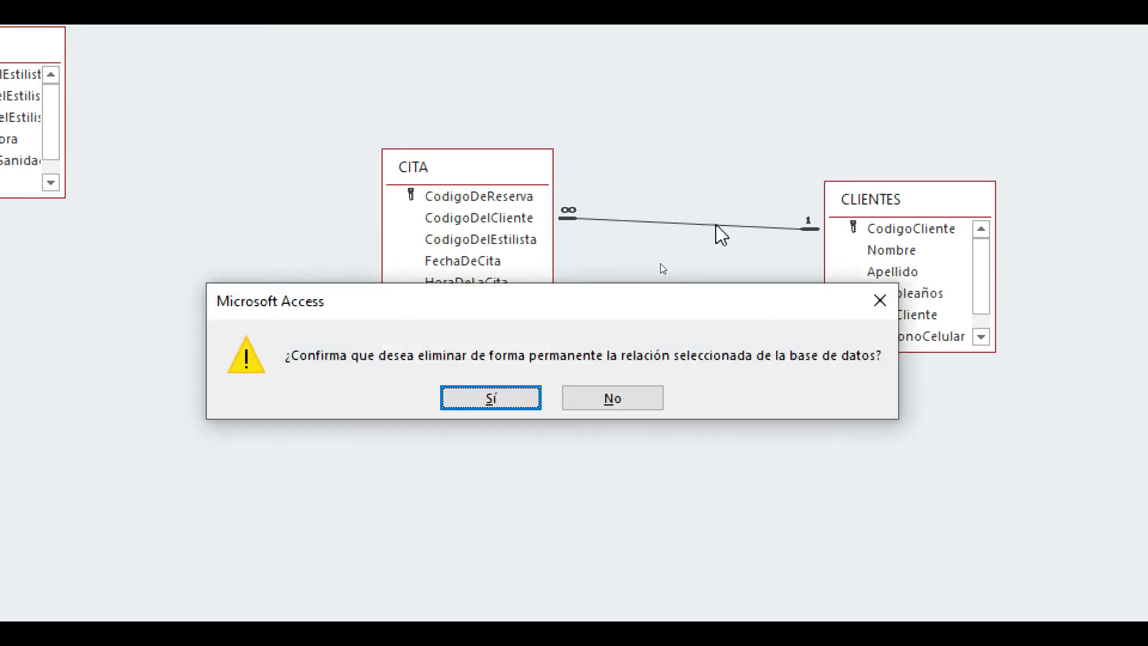
{"action": "left_click", "coordinate": [529, 399]}
- Relate CodigoDelCliente in CITA to CodigoCliente in CLIENTES, enforcing referential integrity with cascading updates and cascading deletes
{"action": "left_click_drag", "start_coordinate": [535, 221], "coordinate": [901, 236]}
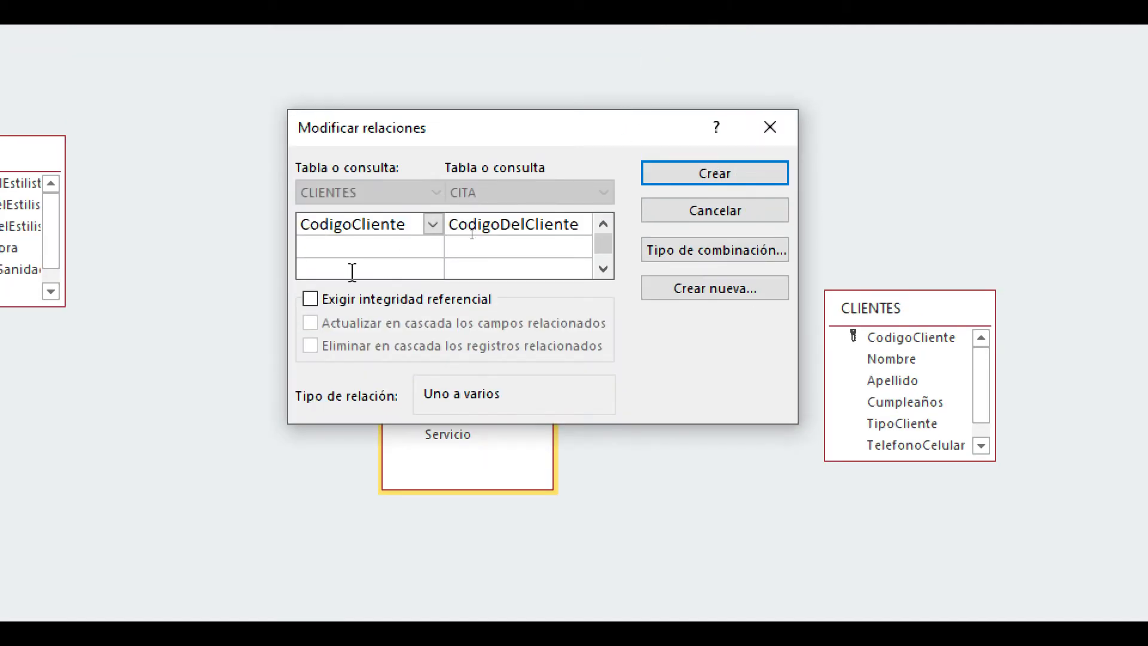
{"action": "left_click", "coordinate": [310, 299]}
{"action": "left_click", "coordinate": [310, 323]}
{"action": "left_click", "coordinate": [310, 346]}
{"action": "left_click", "coordinate": [744, 179]}
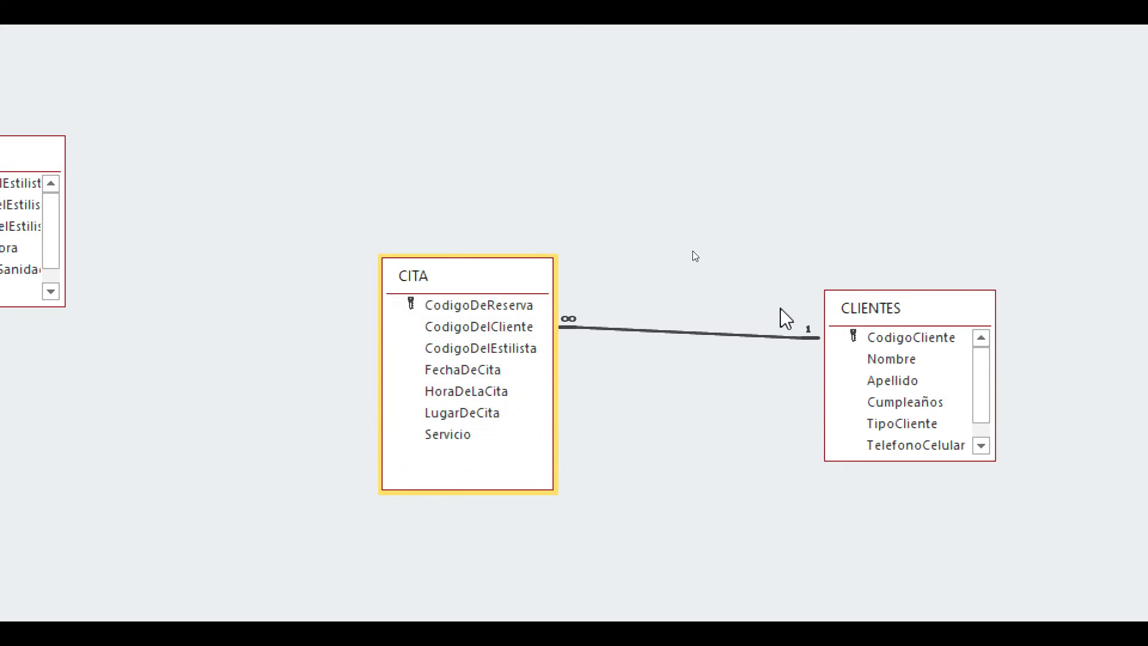
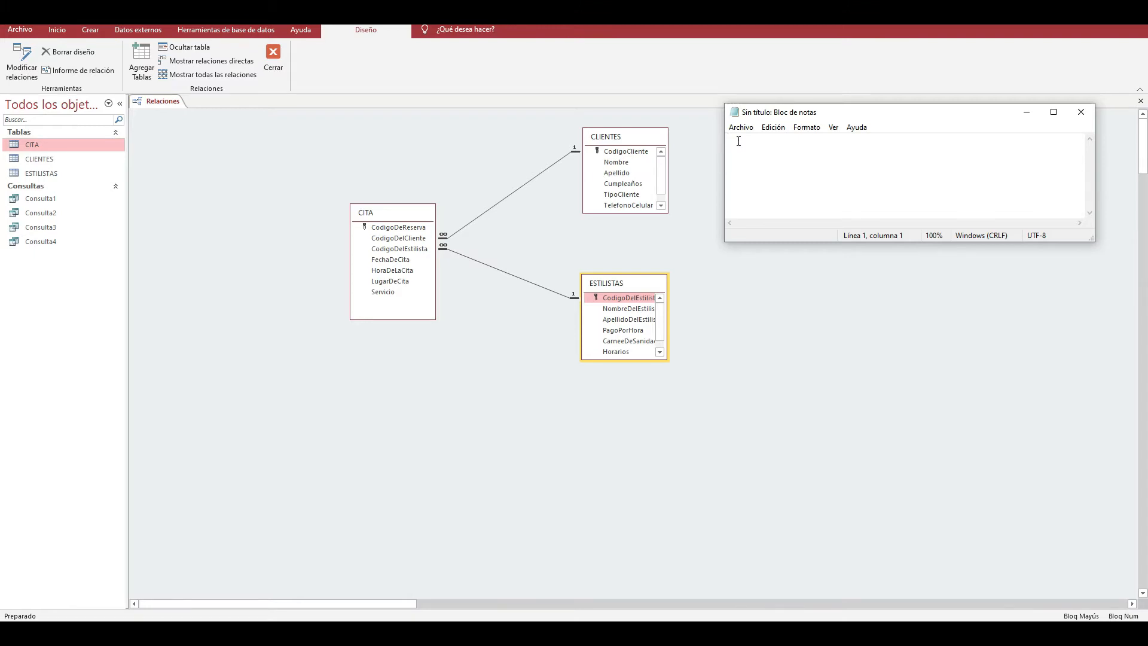
- List five sample clients' first names in the blank note, one per line
{"action": "type", "text": "E"}
{"action": "key", "text": "BackSpace"}
{"action": "type", "text": "pepe"}
{"action": "key", "text": "Return"}
{"action": "type", "text": "carl"}
{"action": "key", "text": "BackSpace"}
{"action": "key", "text": "BackSpace"}
{"action": "type", "text": "rlos"}
{"action": "key", "text": "Return"}
{"action": "type", "text": "andres"}
{"action": "key", "text": "Return"}
{"action": "type", "text": "jesus"}
{"action": "key", "text": "Return"}
{"action": "type", "text": "david"}
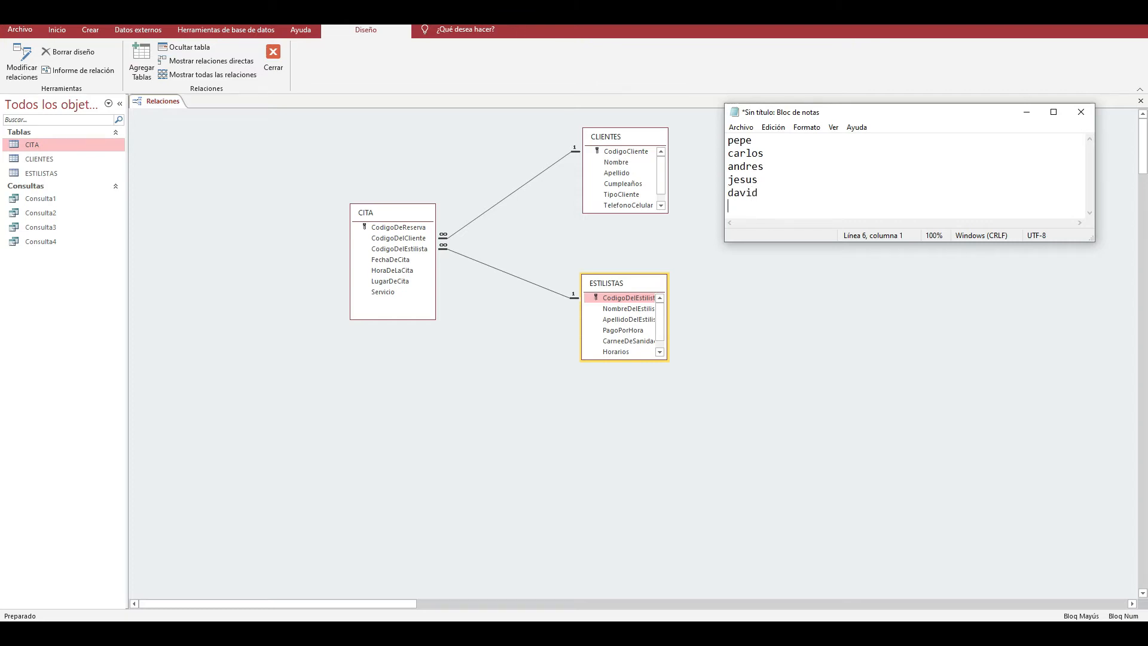
{"action": "type", "text": "pepe"}
- Add the first client's name again as the sixth line and move the note window beside the CITA table
{"action": "key", "text": "Return"}
{"action": "key", "text": "BackSpace"}
{"action": "key", "text": "BackSpace"}
{"action": "key", "text": "BackSpace"}
{"action": "type", "text": "pe"}
{"action": "left_click_drag", "start_coordinate": [771, 116], "coordinate": [506, 211]}
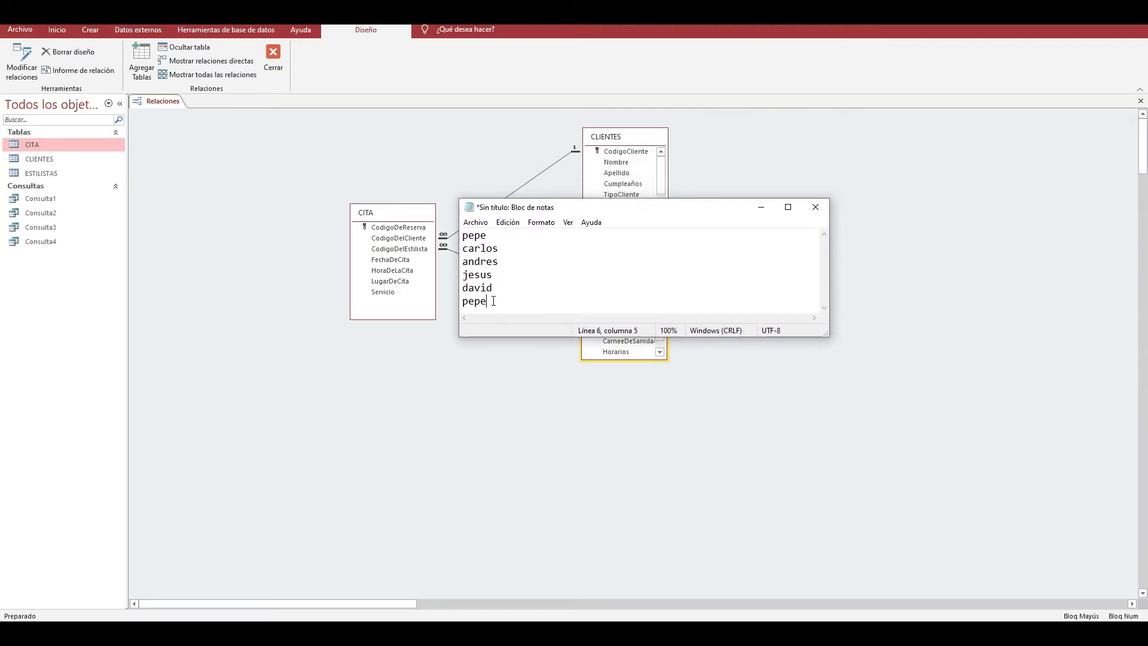
- Add the service "cortarse cabello" to the note's first line and "manicura." to its last line
{"action": "left_click", "coordinate": [488, 237]}
{"action": "type", "text": "p"}
{"action": "key", "text": "BackSpace"}
{"action": "type", "text": "cortarse cabello"}
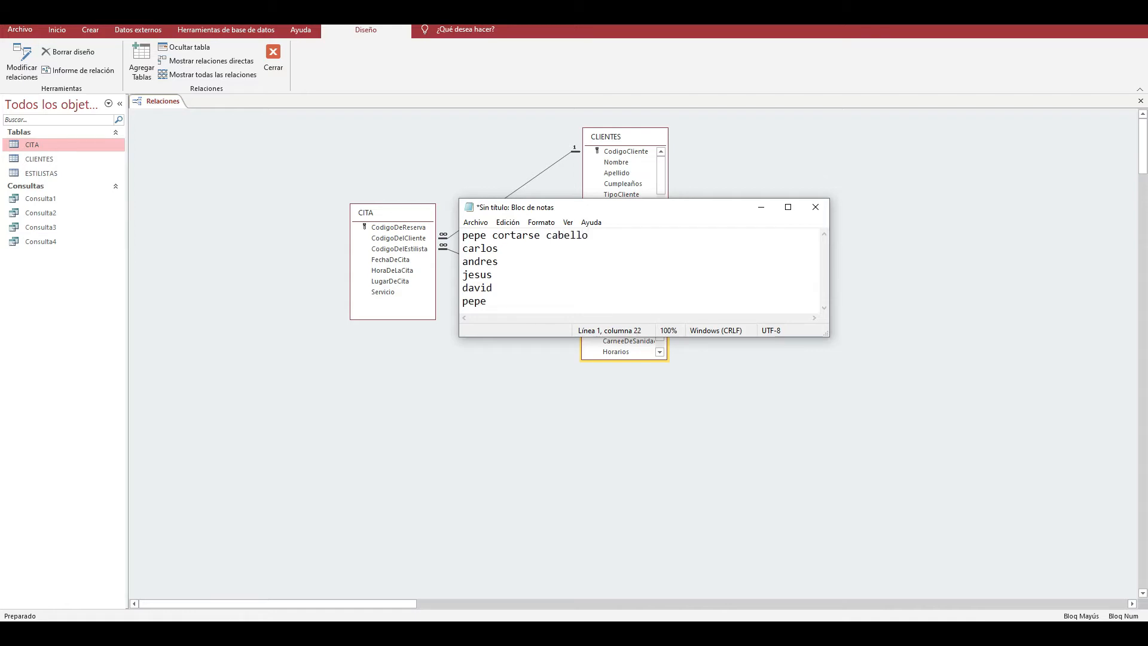
{"action": "left_click", "coordinate": [560, 245]}
{"action": "type", "text": "manicura."}
{"action": "mouse_move", "coordinate": [568, 210]}
{"action": "left_mouse_down"}
{"action": "mouse_move", "coordinate": [761, 167]}
{"action": "mouse_move", "coordinate": [797, 120]}
{"action": "mouse_move", "coordinate": [639, 162]}
{"action": "mouse_move", "coordinate": [551, 225]}
{"action": "left_mouse_up"}
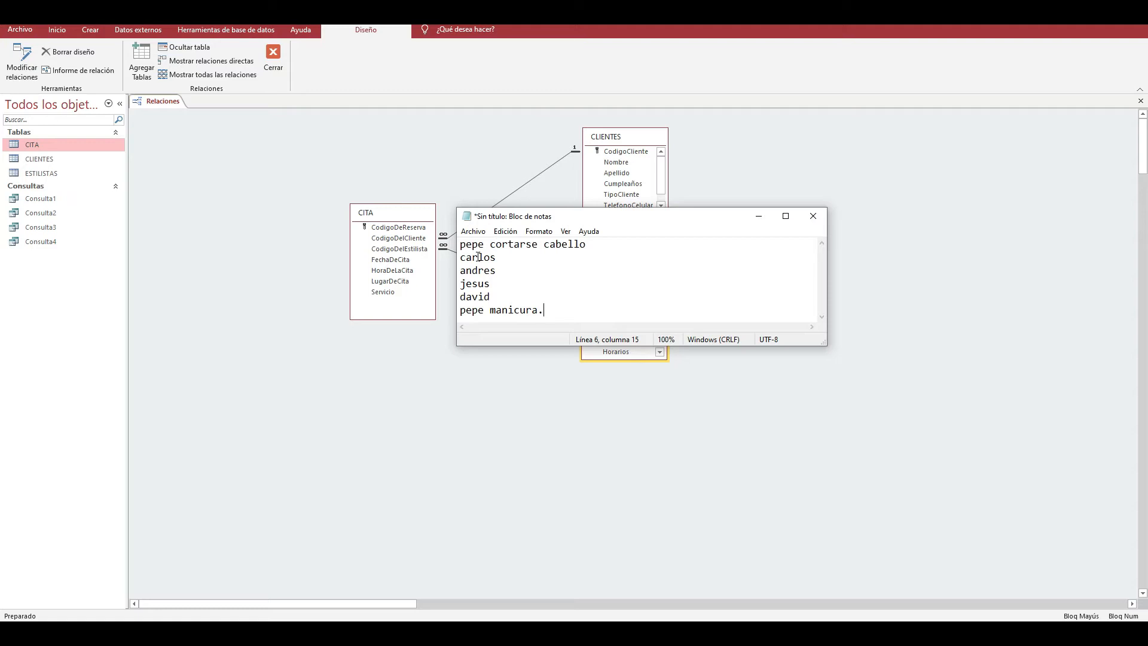
- Make the note window taller and add the same stylist's name at the end of the first and last lines
{"action": "left_click_drag", "start_coordinate": [549, 216], "coordinate": [861, 262]}
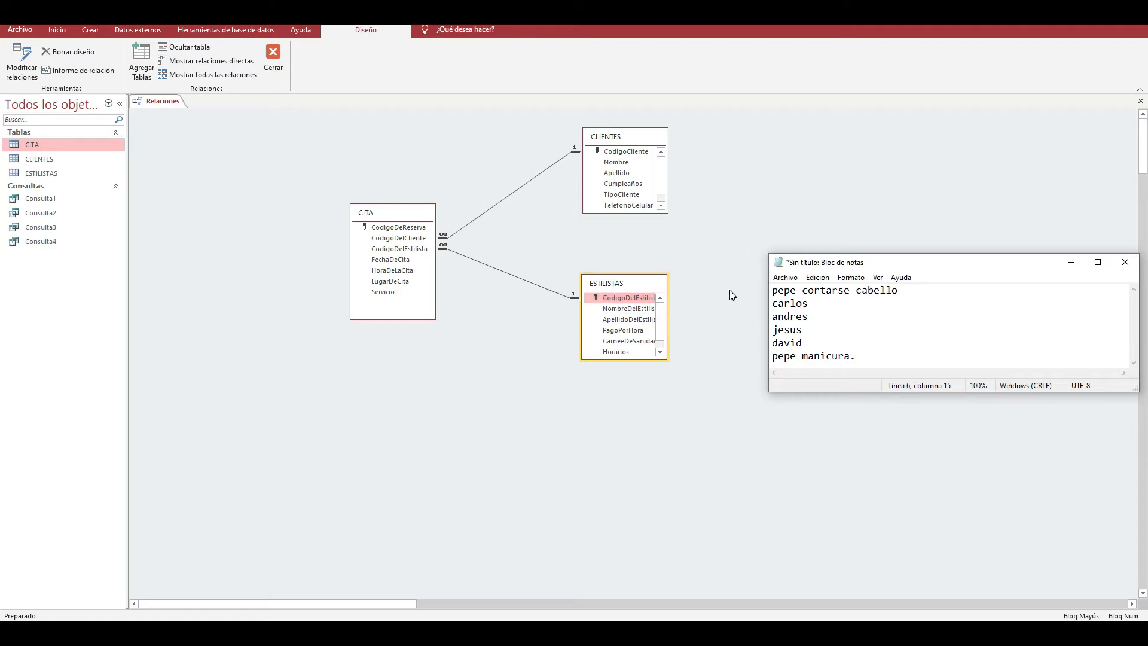
{"action": "left_click_drag", "start_coordinate": [798, 270], "coordinate": [657, 251]}
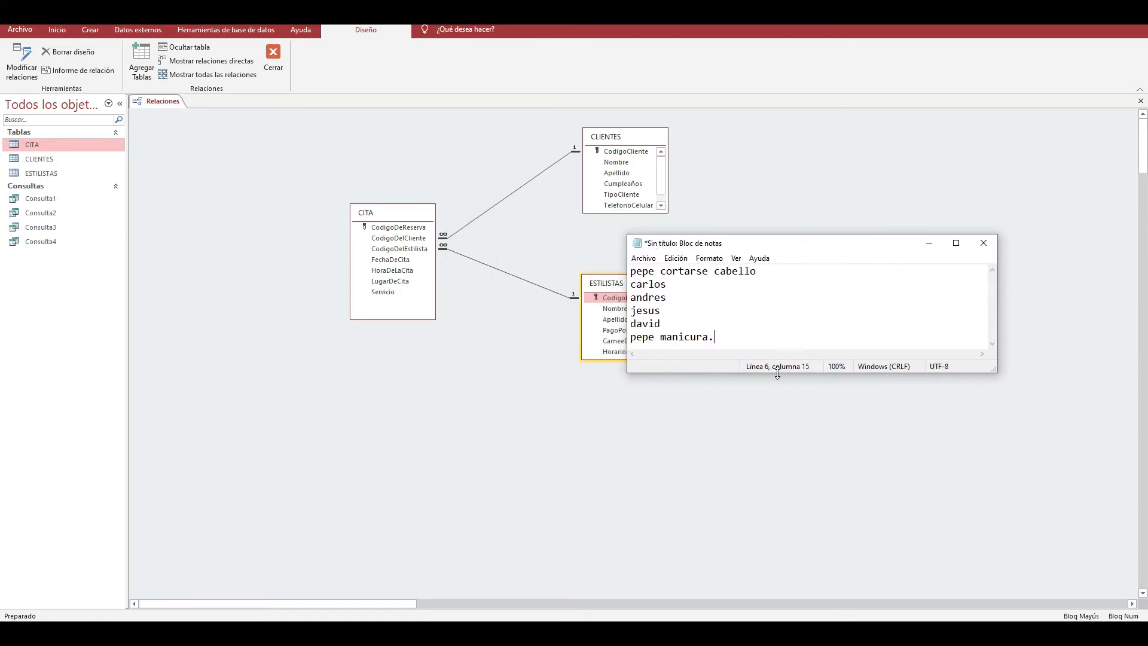
{"action": "left_click_drag", "start_coordinate": [779, 371], "coordinate": [778, 420]}
{"action": "left_click", "coordinate": [772, 273]}
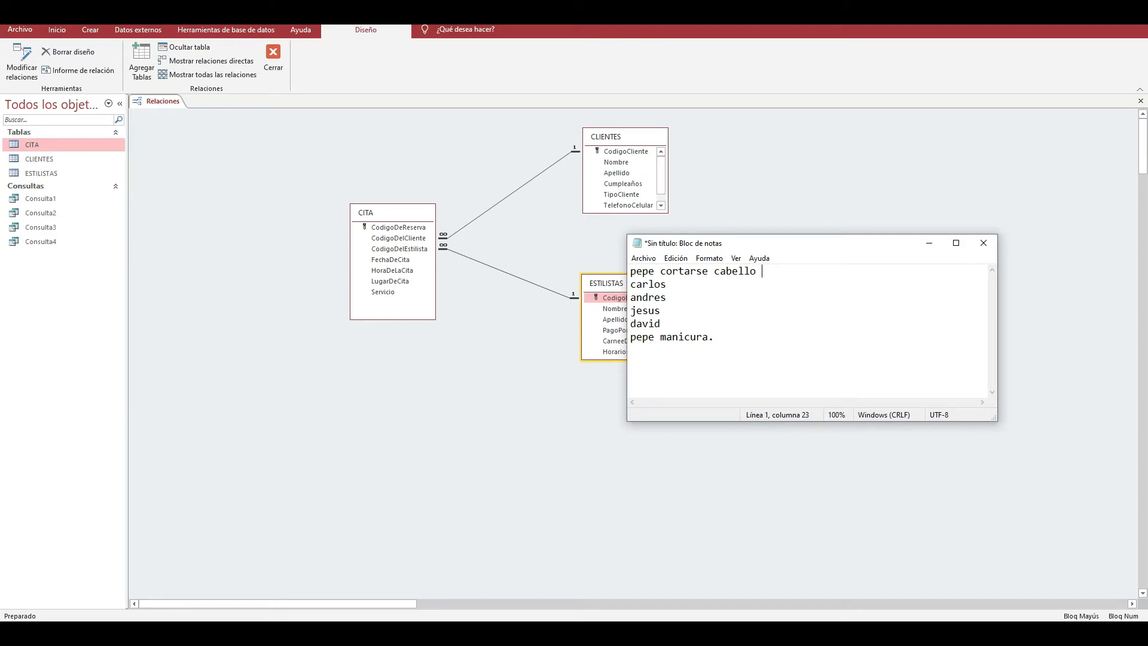
{"action": "type", "text": "luz"}
{"action": "key", "text": "Down"}
{"action": "key", "text": "Down"}
{"action": "key", "text": "Down"}
{"action": "key", "text": "Down"}
{"action": "key", "text": "Down"}
{"action": "type", "text": "Luz"}
- Close the note without saving its changes
{"action": "left_click_drag", "start_coordinate": [901, 248], "coordinate": [982, 250]}
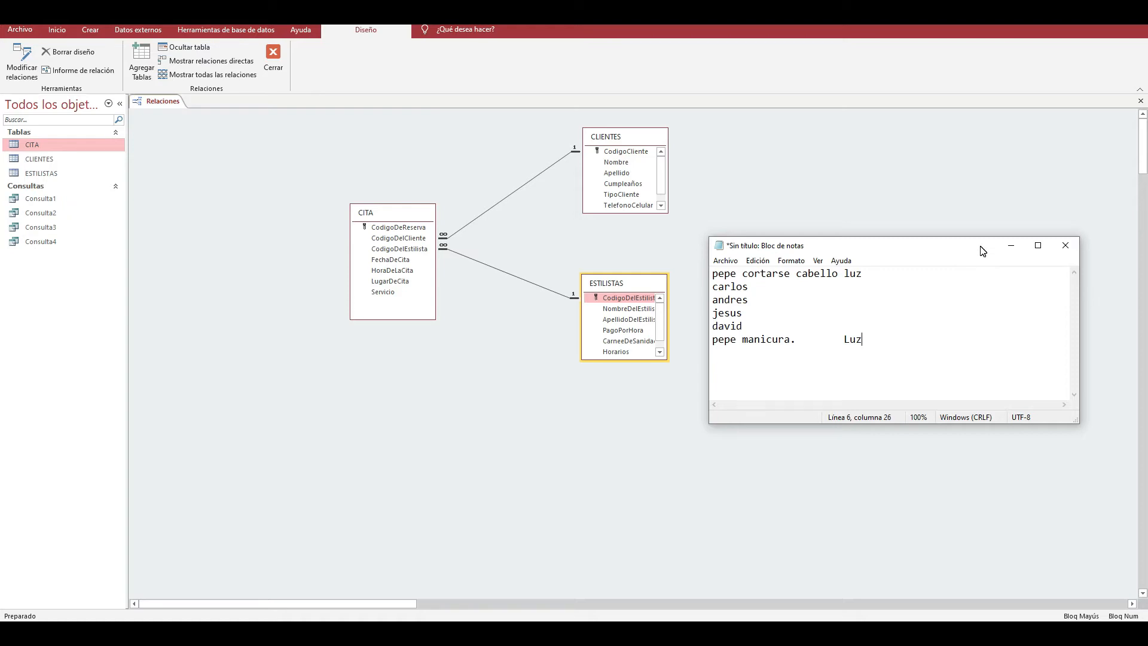
{"action": "left_click", "coordinate": [1064, 246]}
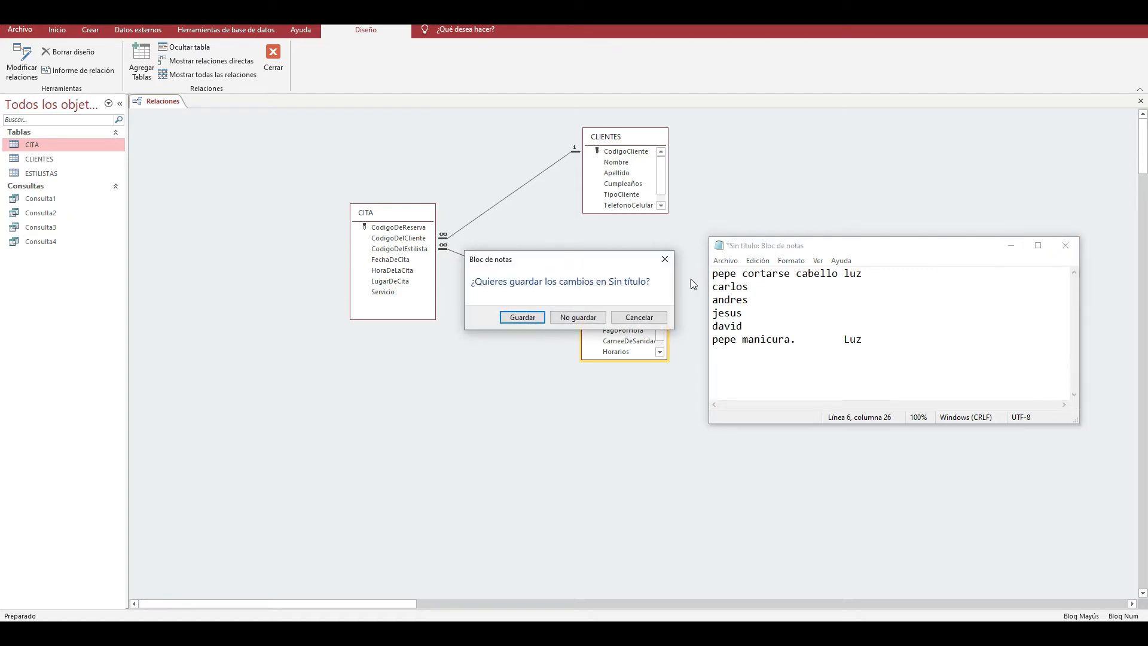
{"action": "left_click", "coordinate": [574, 322]}
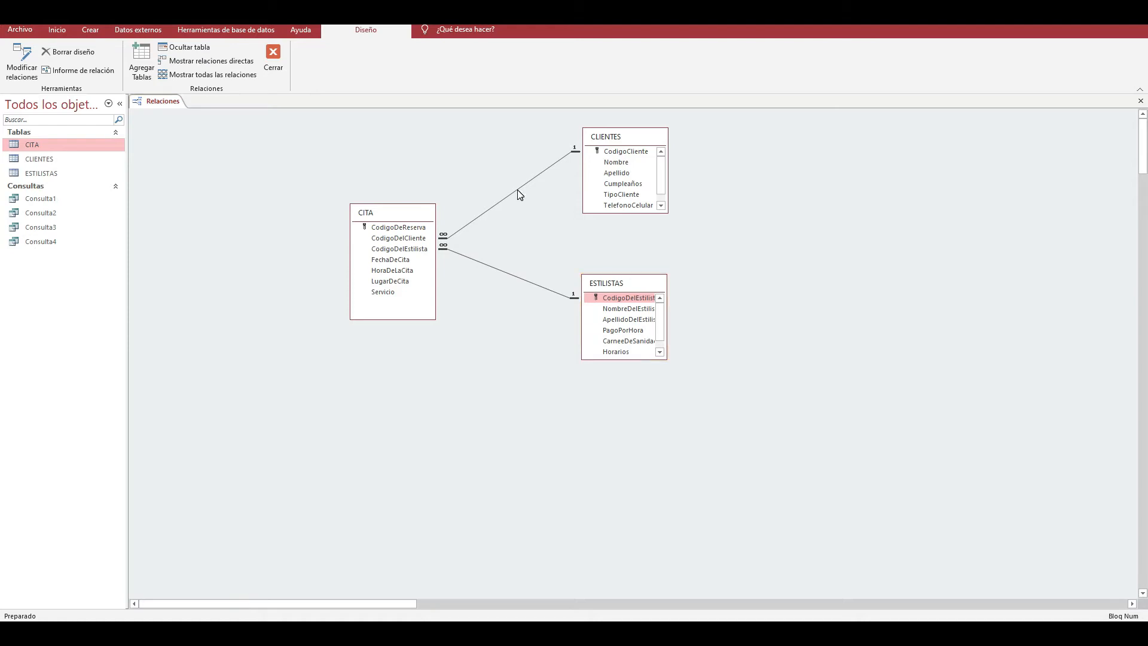
- Permanently delete the relationships linking CITA to CLIENTES and CITA to ESTILISTAS
{"action": "left_click", "coordinate": [517, 190]}
{"action": "key", "text": "Delete"}
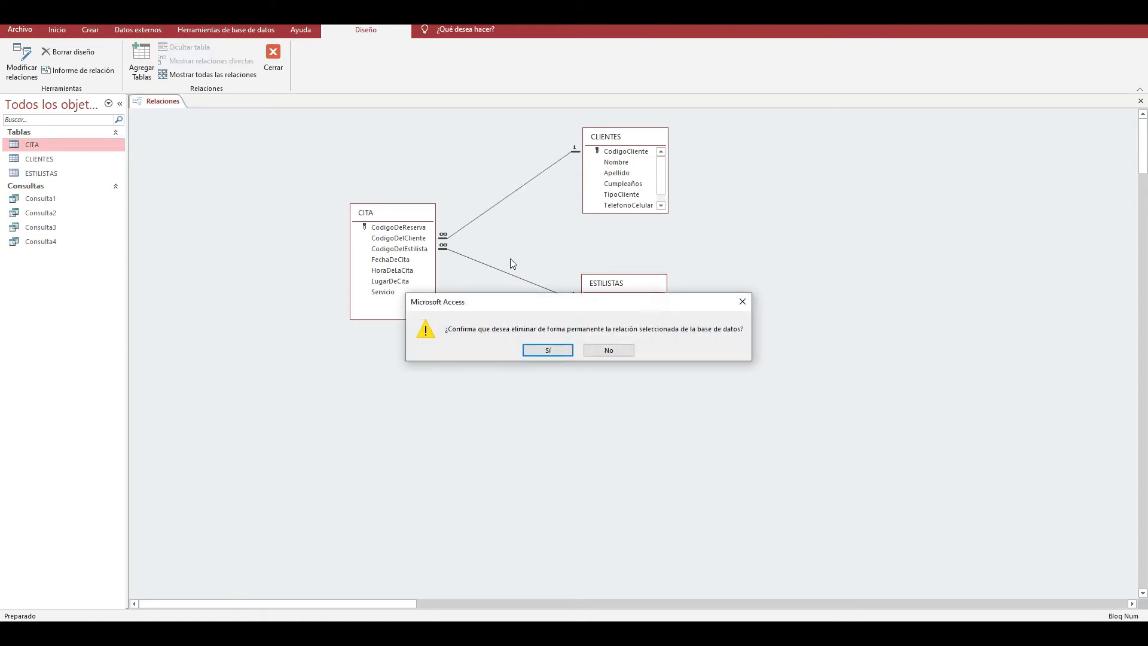
{"action": "left_click", "coordinate": [547, 352]}
{"action": "left_click", "coordinate": [531, 283]}
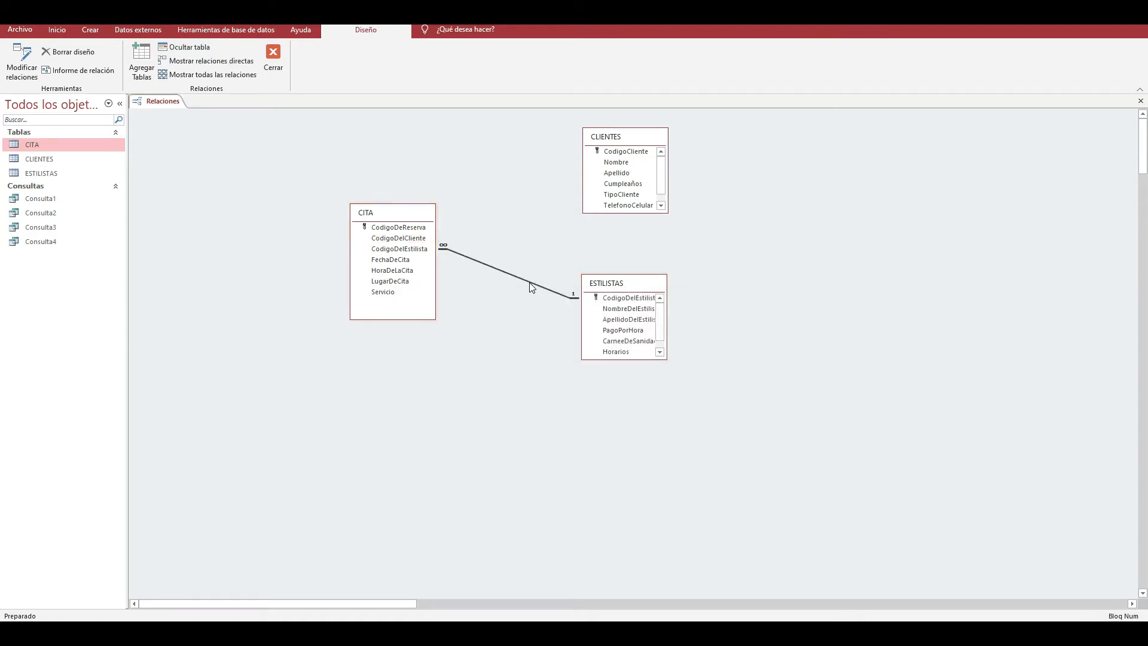
{"action": "key", "text": "Delete"}
{"action": "left_click", "coordinate": [547, 349]}
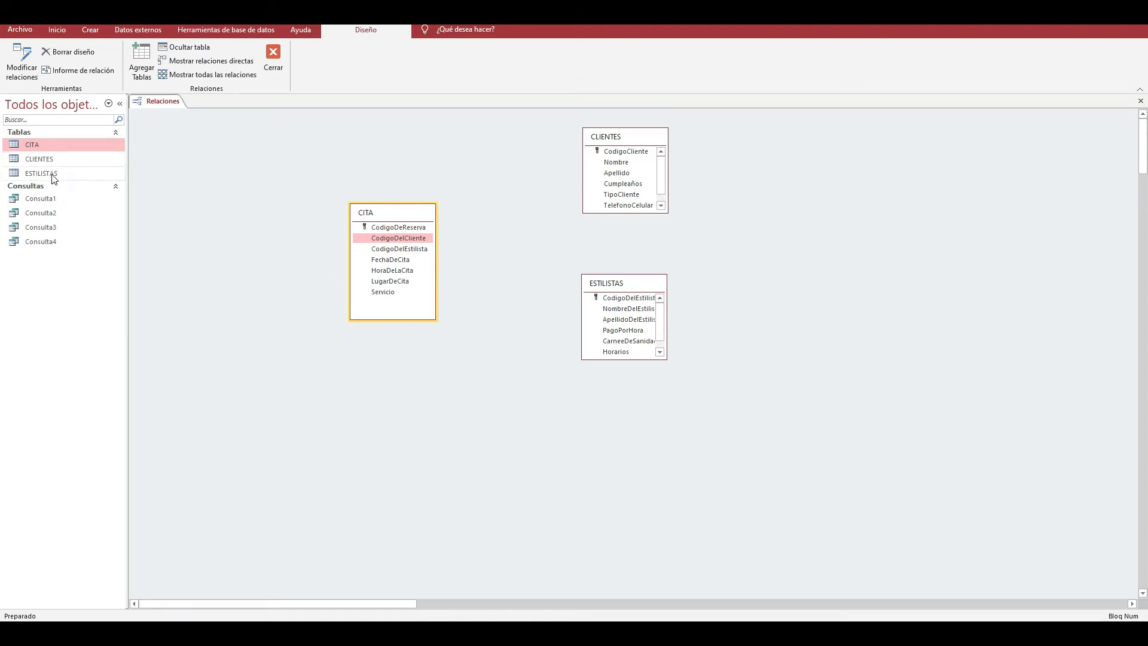
- Open the CITA table and review the CodigoDelCliente value of each record
{"action": "left_click", "coordinate": [50, 159]}
{"action": "double_click", "coordinate": [45, 146]}
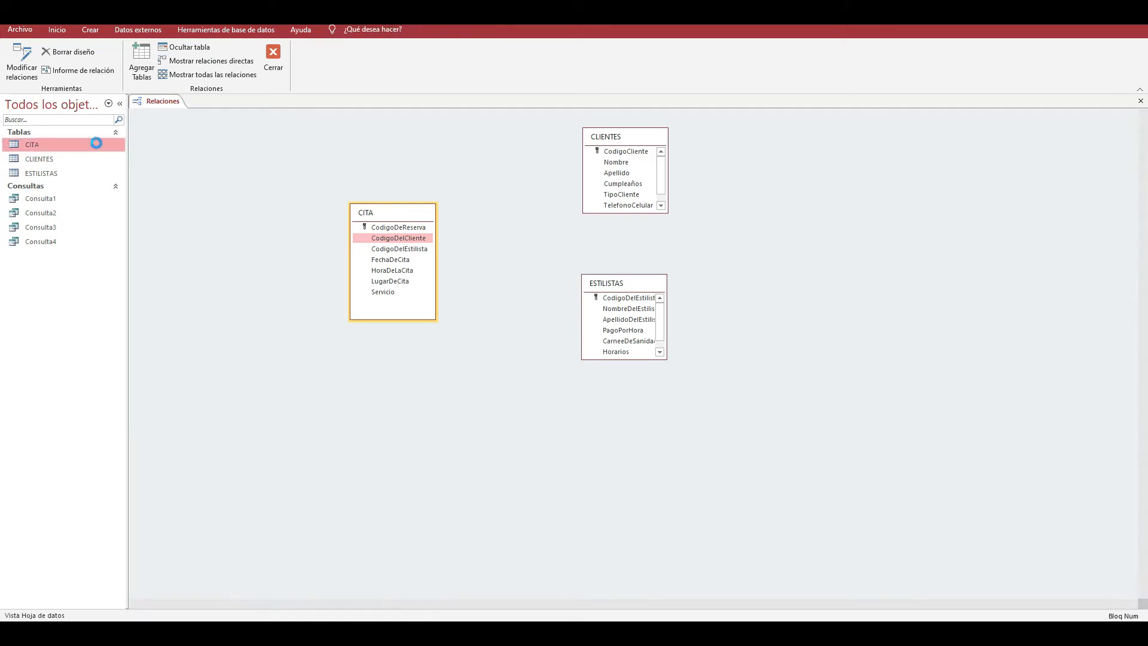
{"action": "left_click", "coordinate": [237, 127]}
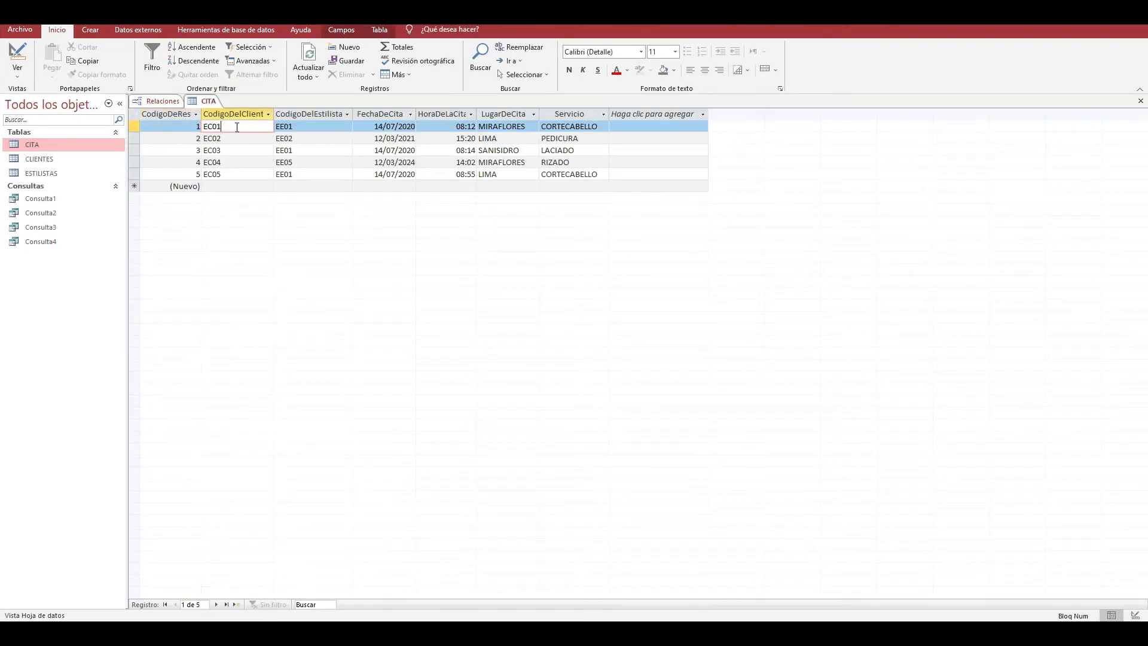
{"action": "left_click", "coordinate": [238, 139]}
{"action": "left_click", "coordinate": [240, 150]}
{"action": "left_click", "coordinate": [241, 162]}
{"action": "left_click", "coordinate": [237, 174]}
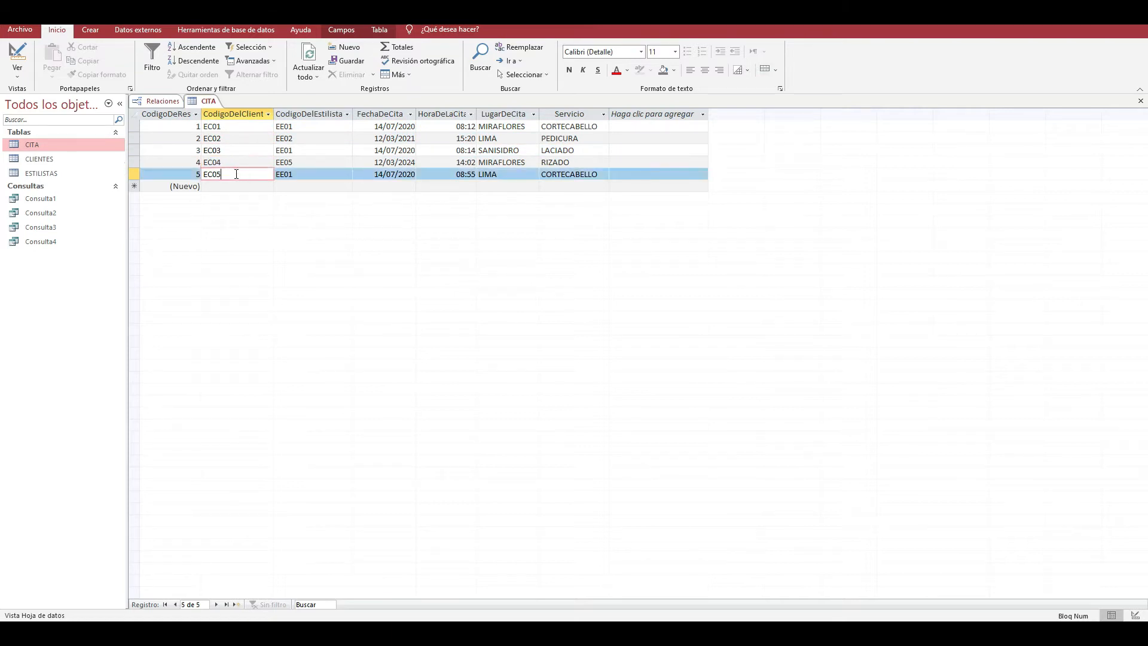
- Compare the CodigoCliente values in the CLIENTES table with the client codes in CITA, and close both tables
{"action": "double_click", "coordinate": [52, 159]}
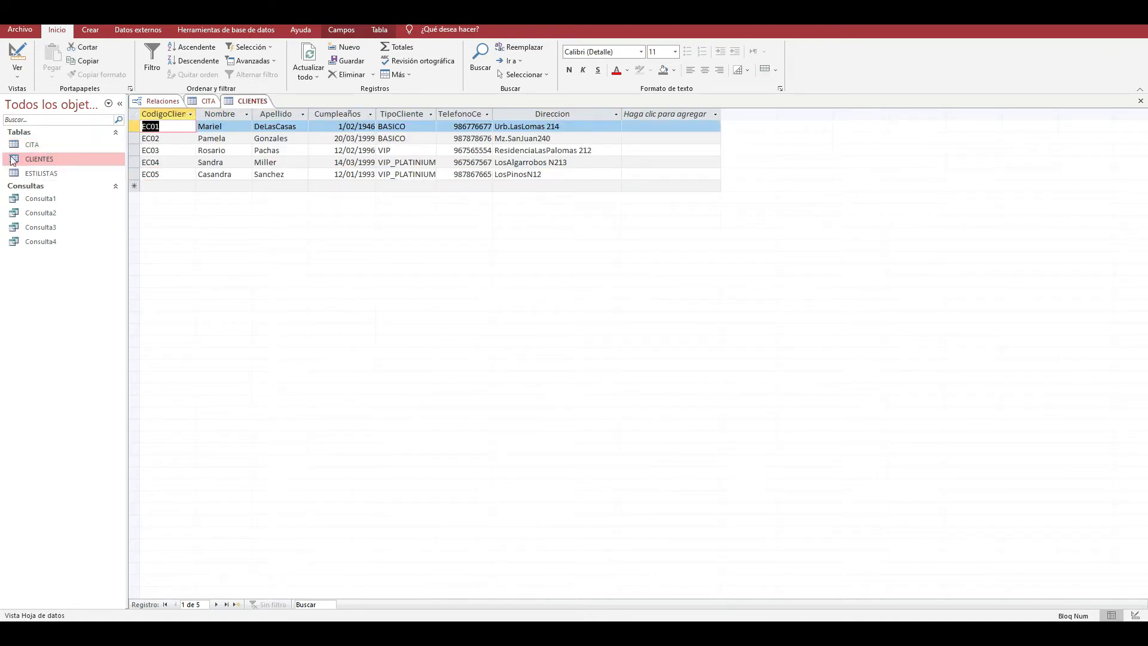
{"action": "double_click", "coordinate": [31, 144]}
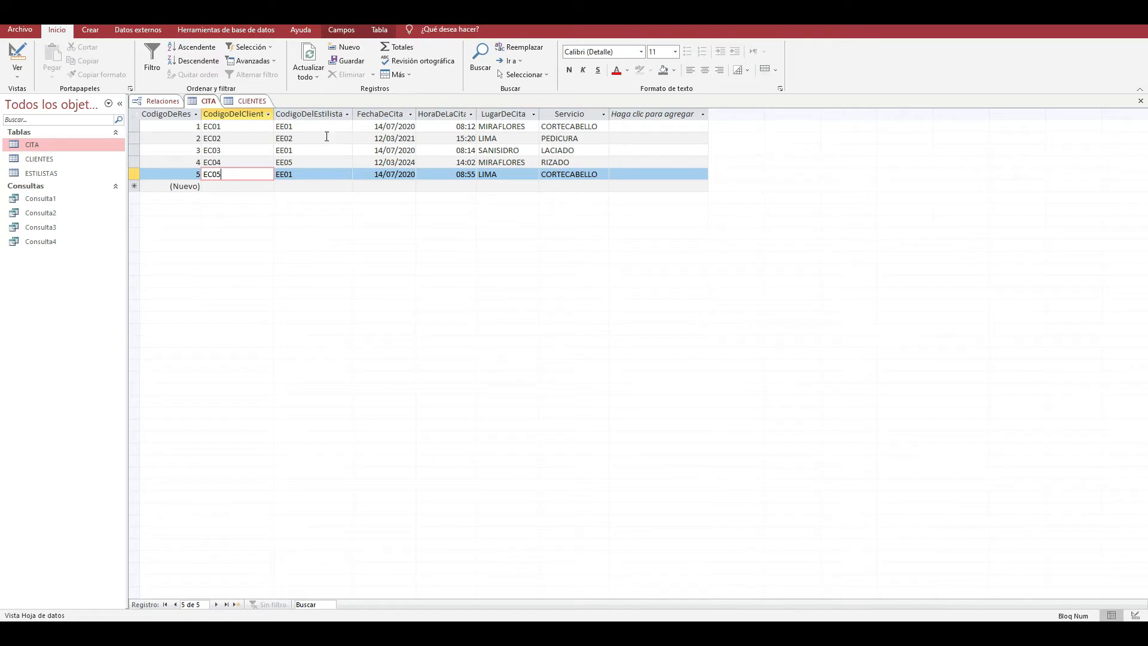
{"action": "left_click", "coordinate": [1141, 101]}
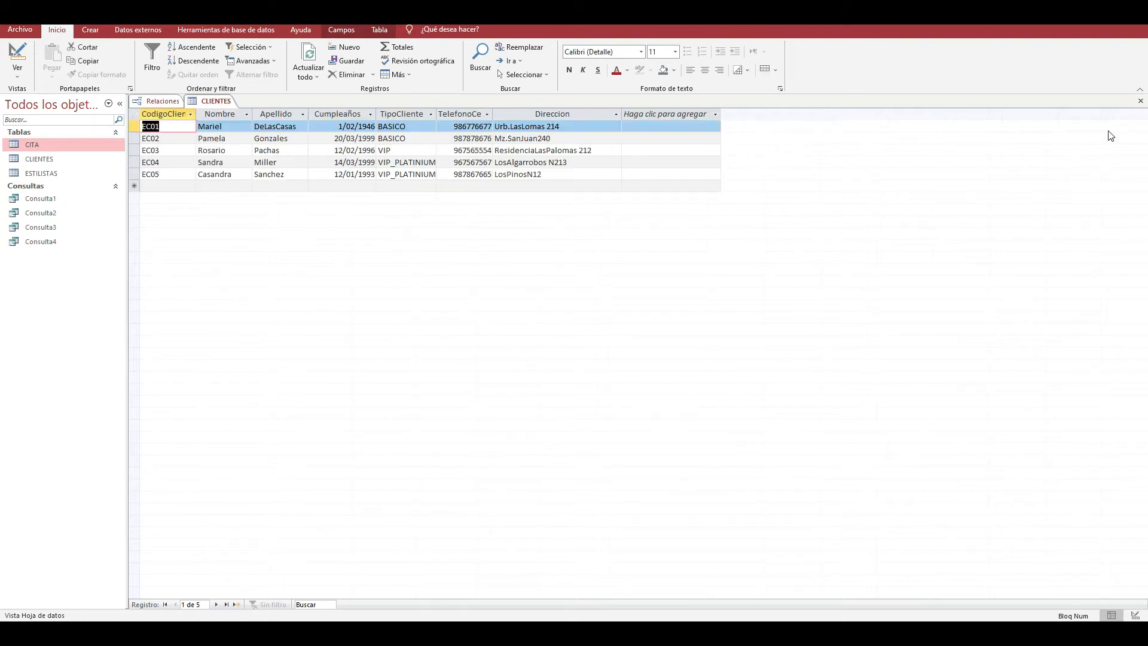
{"action": "left_click", "coordinate": [1140, 101]}
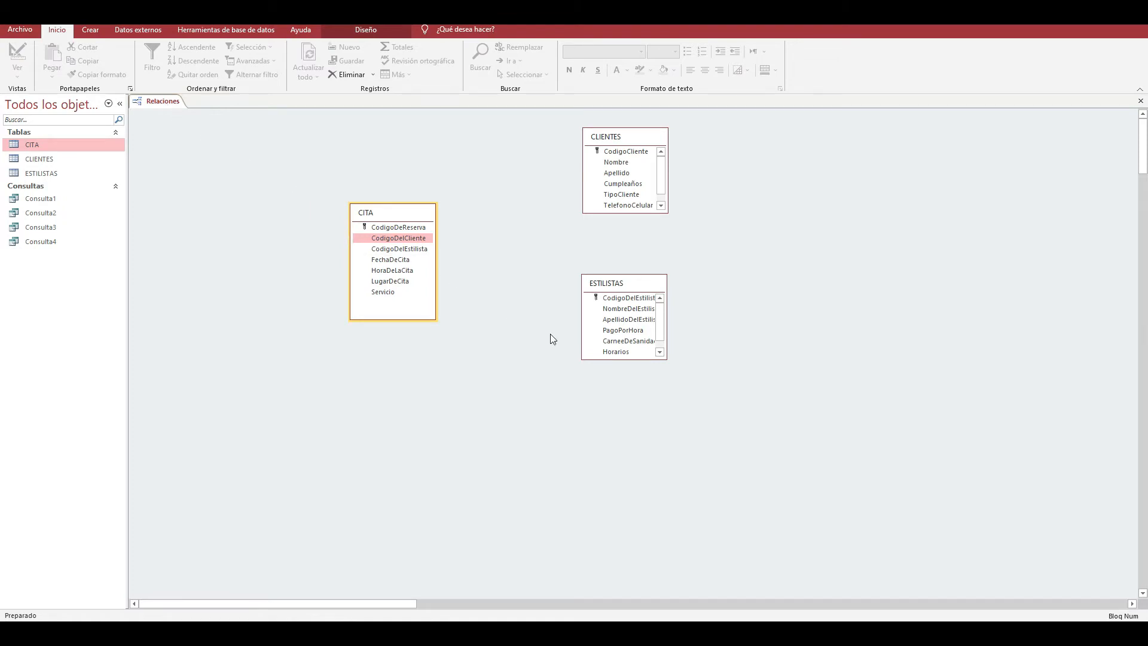
- Find Lupa through the Windows search and launch it to magnify the relationships diagram
{"action": "key", "text": "super"}
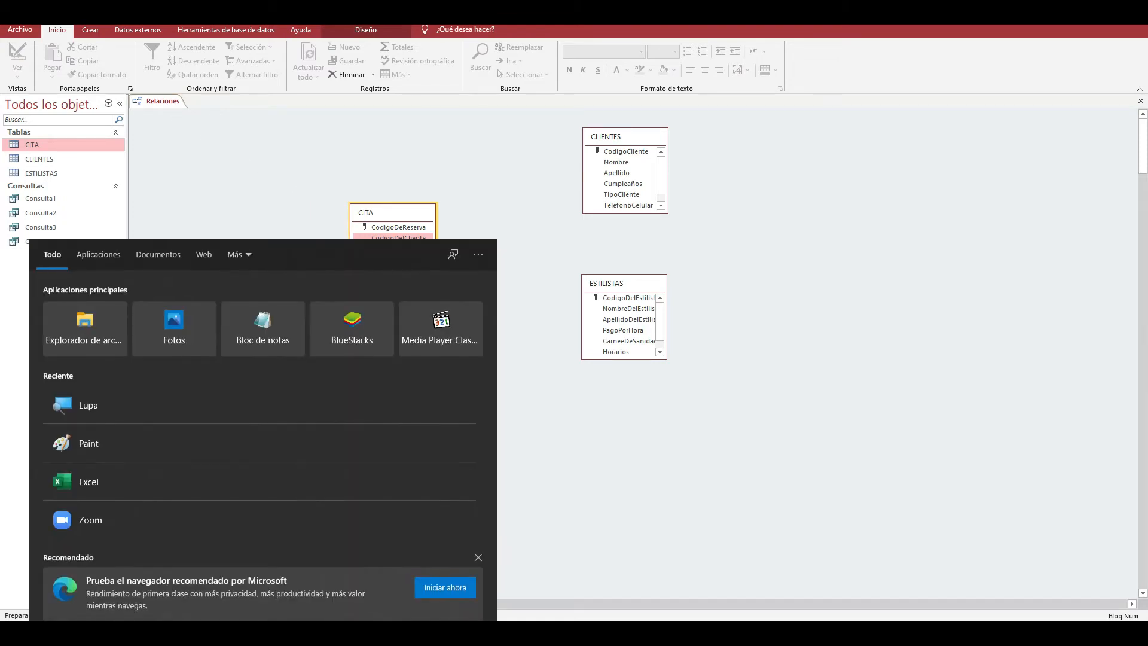
{"action": "type", "text": "lupa"}
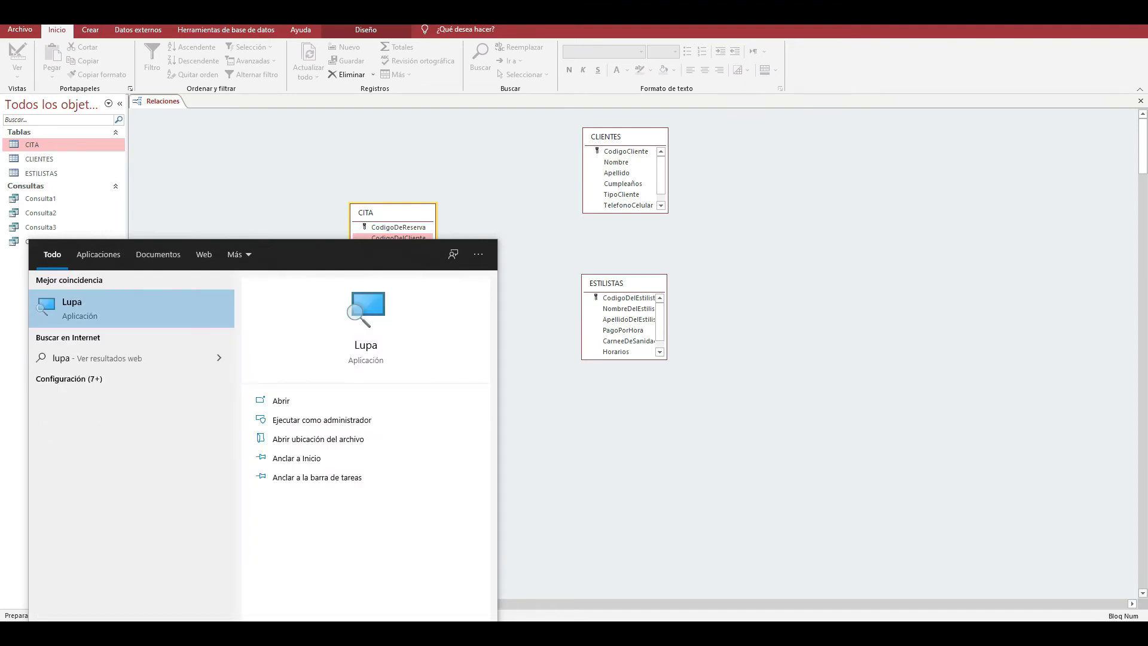
{"action": "left_click", "coordinate": [179, 302]}
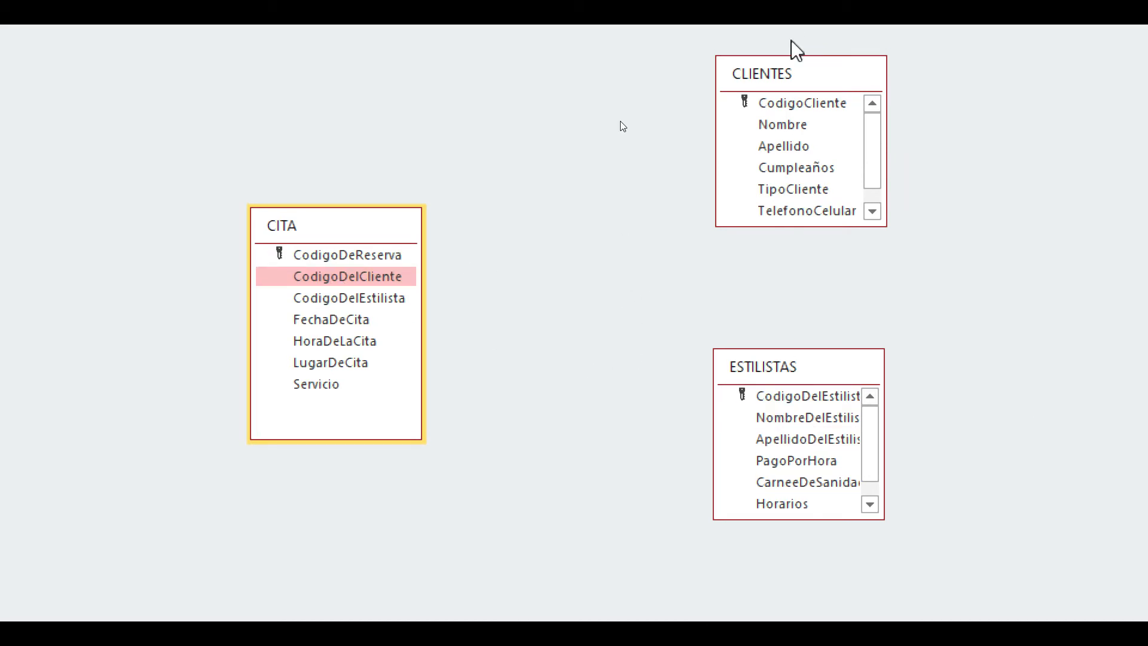
- Relate CodigoDelEstilista in CITA to the key field of ESTILISTAS, enforcing referential integrity with cascading updates and cascading deletes
{"action": "left_click", "coordinate": [374, 299]}
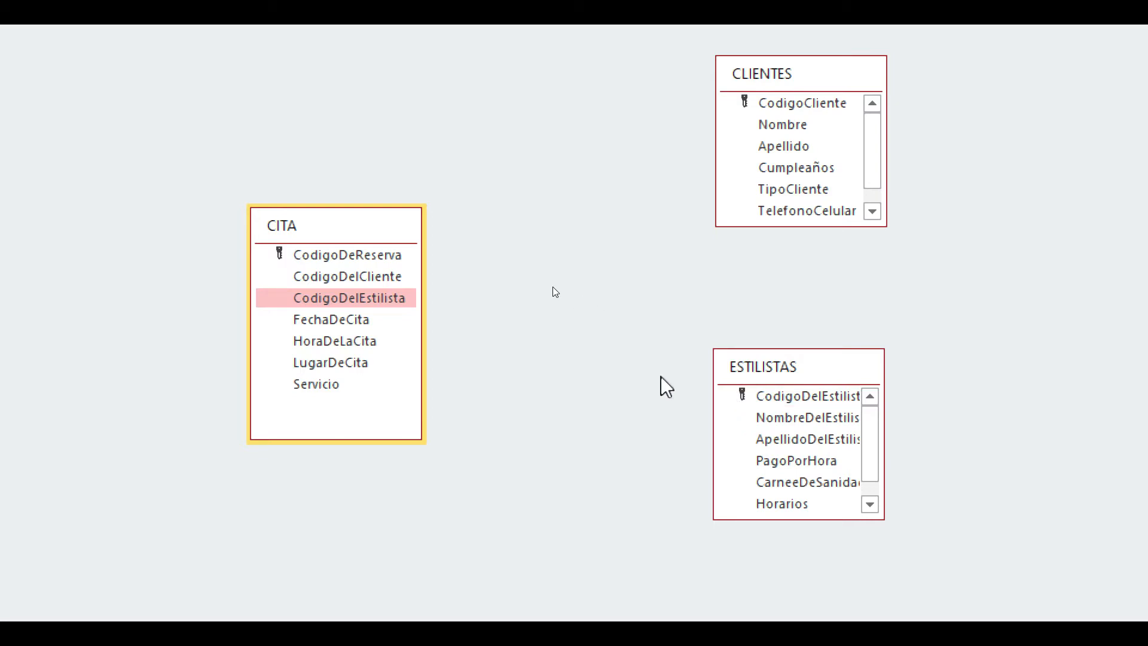
{"action": "left_click_drag", "start_coordinate": [397, 299], "coordinate": [767, 406]}
{"action": "left_click_drag", "start_coordinate": [771, 404], "coordinate": [770, 405]}
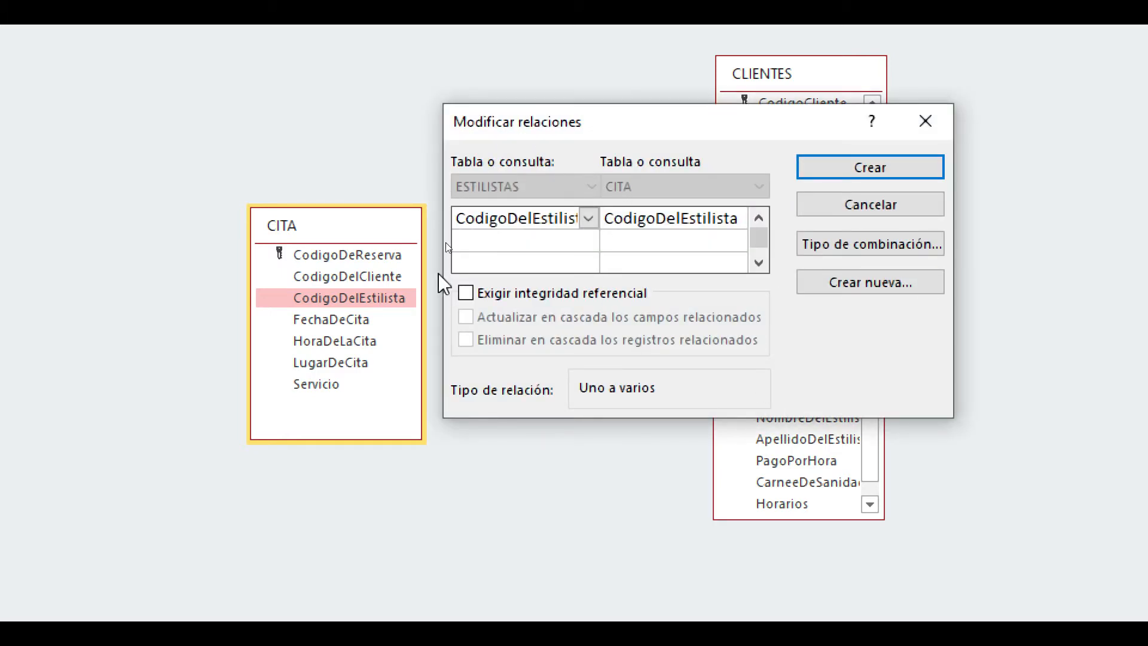
{"action": "left_click", "coordinate": [467, 295]}
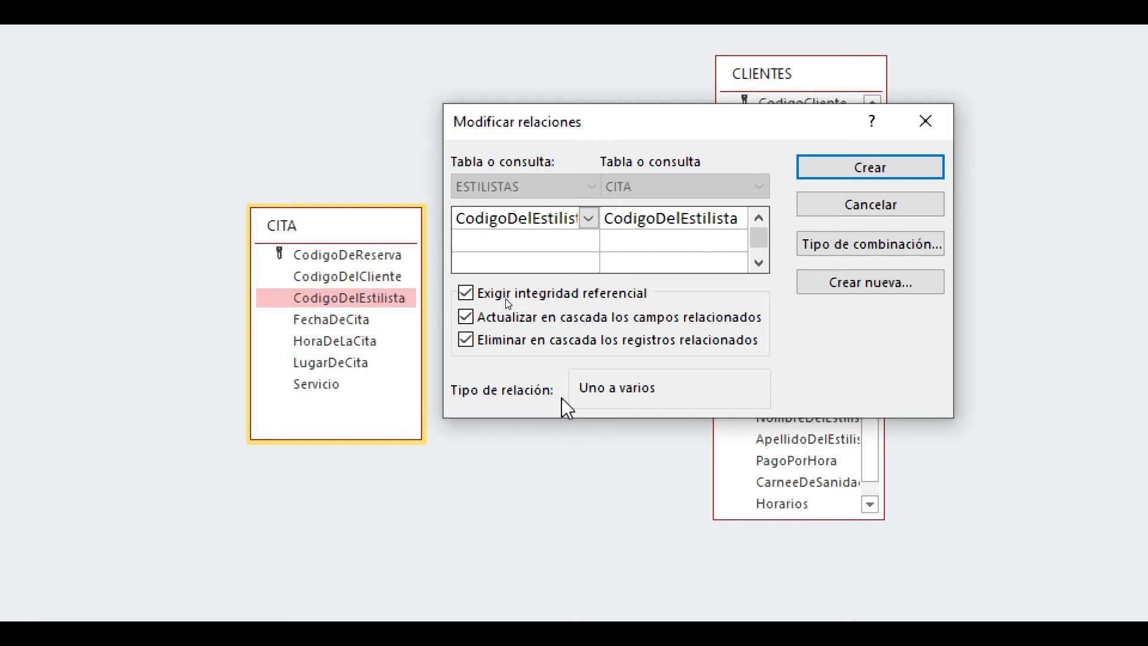
{"action": "left_click", "coordinate": [904, 173]}
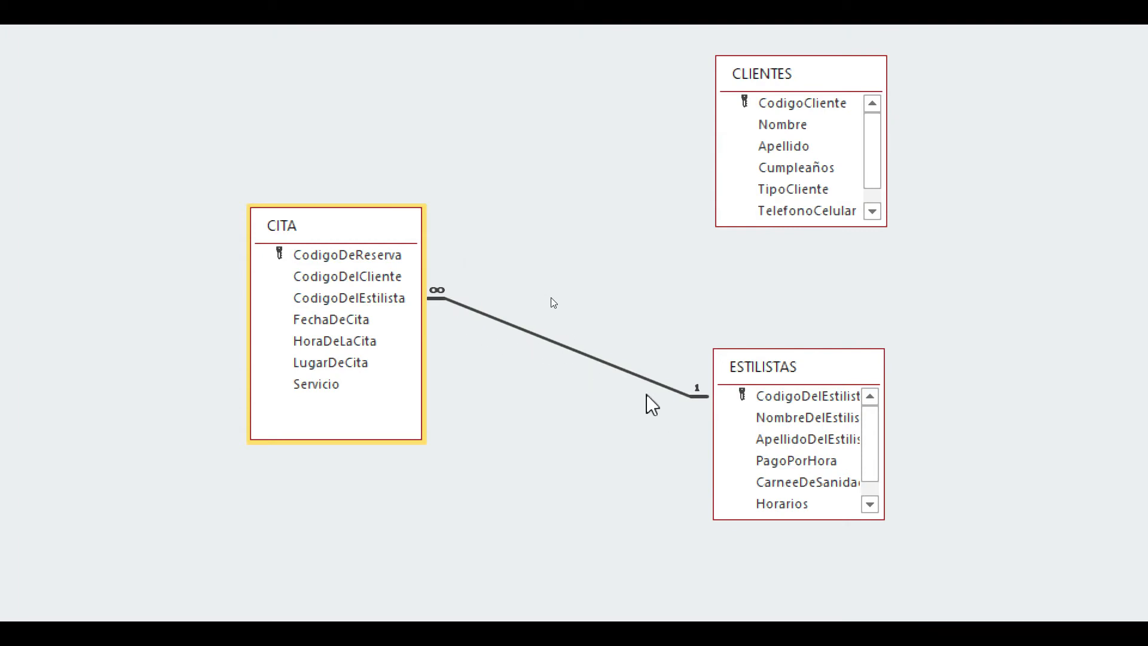
- Start a relationship from CodigoCliente in CLIENTES to CodigoDelCliente in CITA
{"action": "left_click", "coordinate": [757, 111]}
{"action": "left_click_drag", "start_coordinate": [751, 110], "coordinate": [414, 276]}
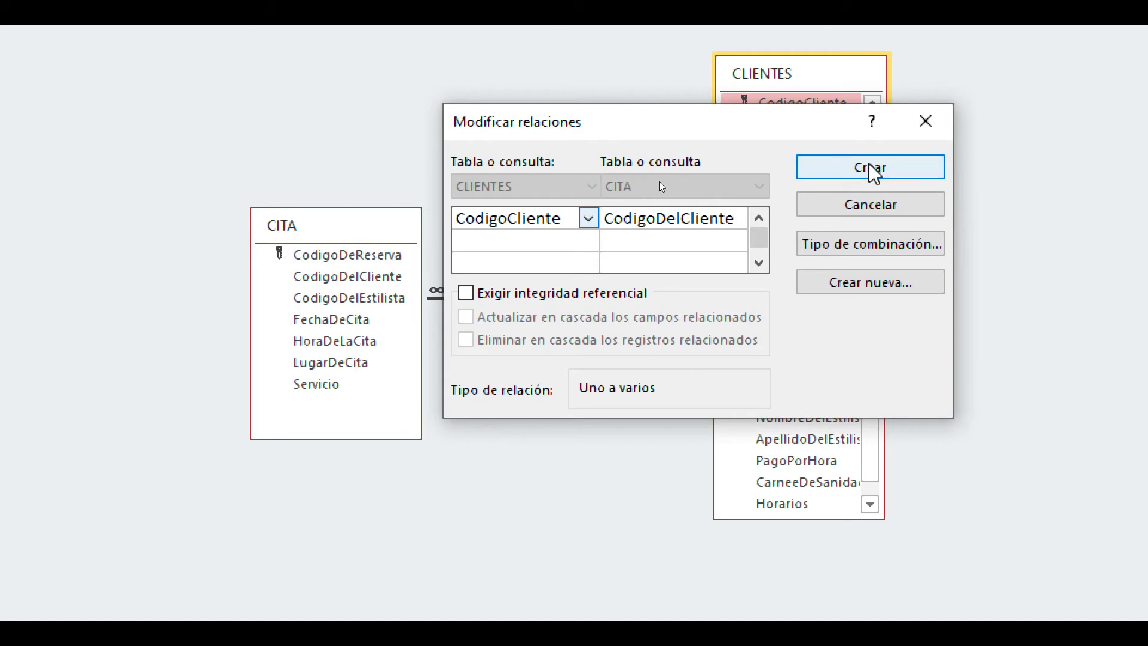
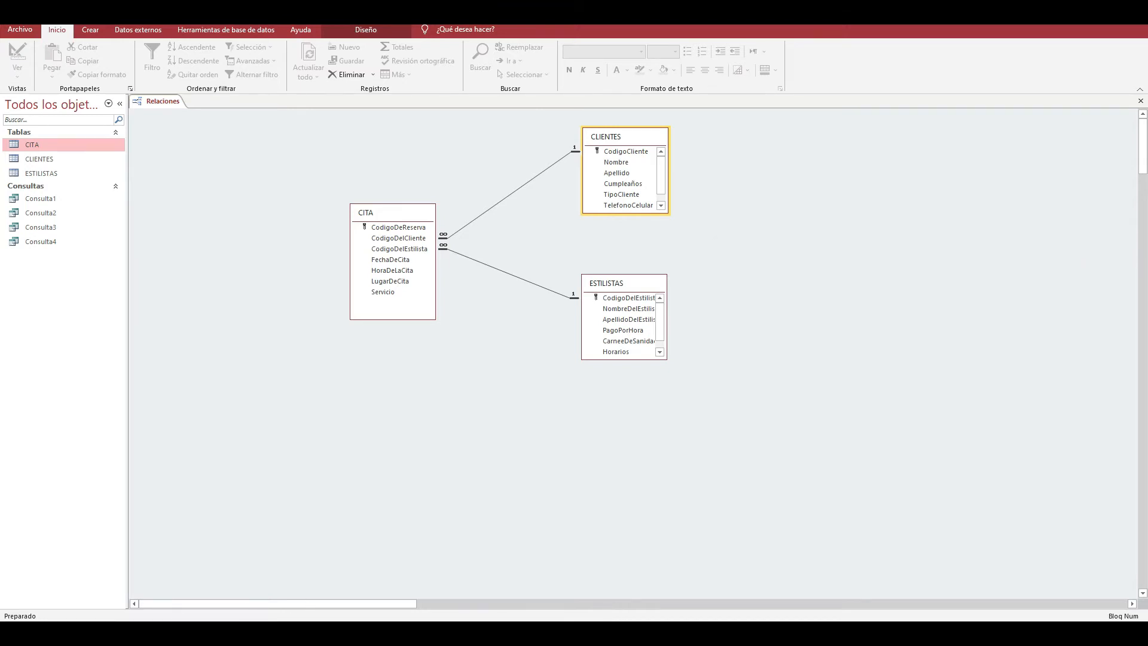
{"action": "left_click_drag", "start_coordinate": [796, 249], "coordinate": [804, 139]}
{"action": "left_click", "coordinate": [612, 187]}
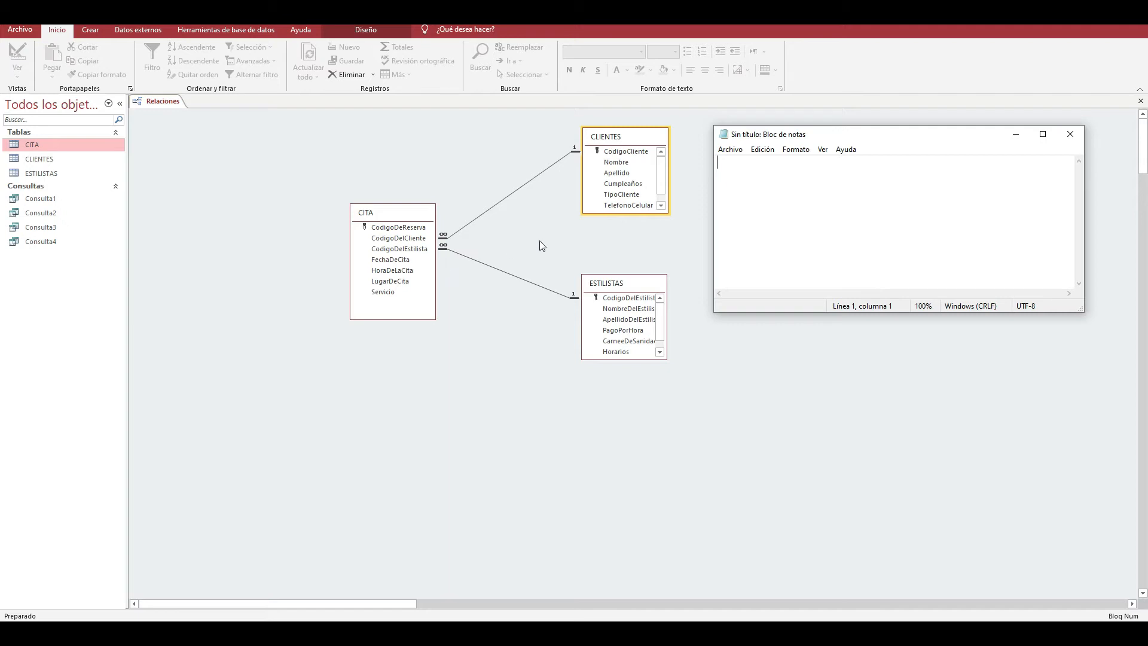
{"action": "left_click_drag", "start_coordinate": [732, 139], "coordinate": [467, 221]}
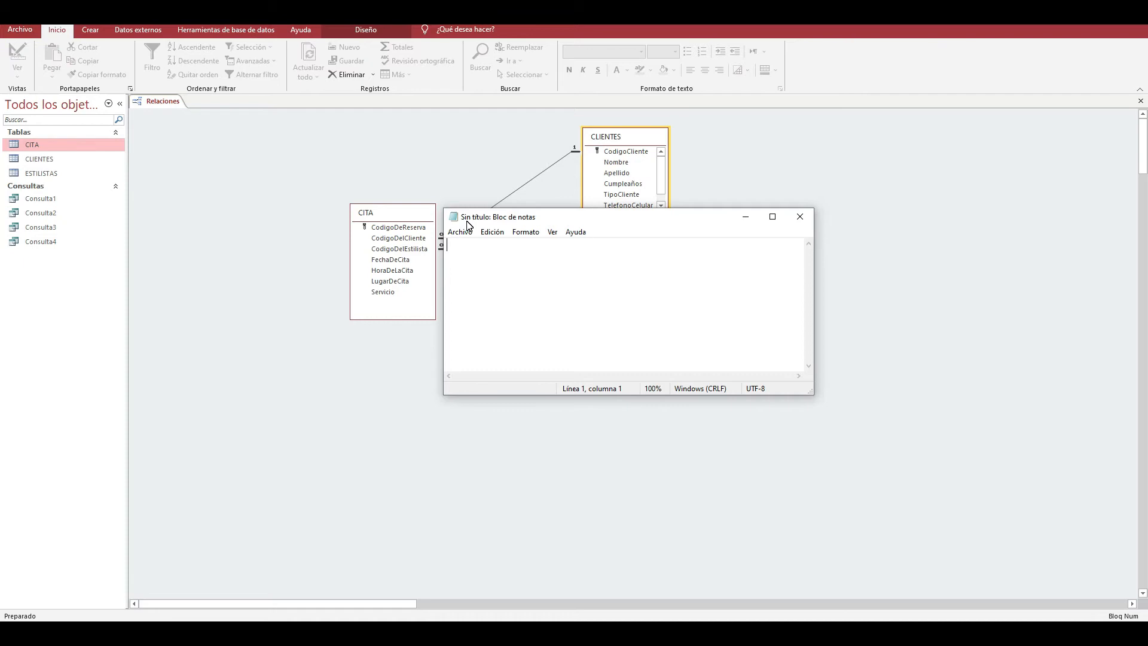
{"action": "left_click_drag", "start_coordinate": [468, 224], "coordinate": [460, 351]}
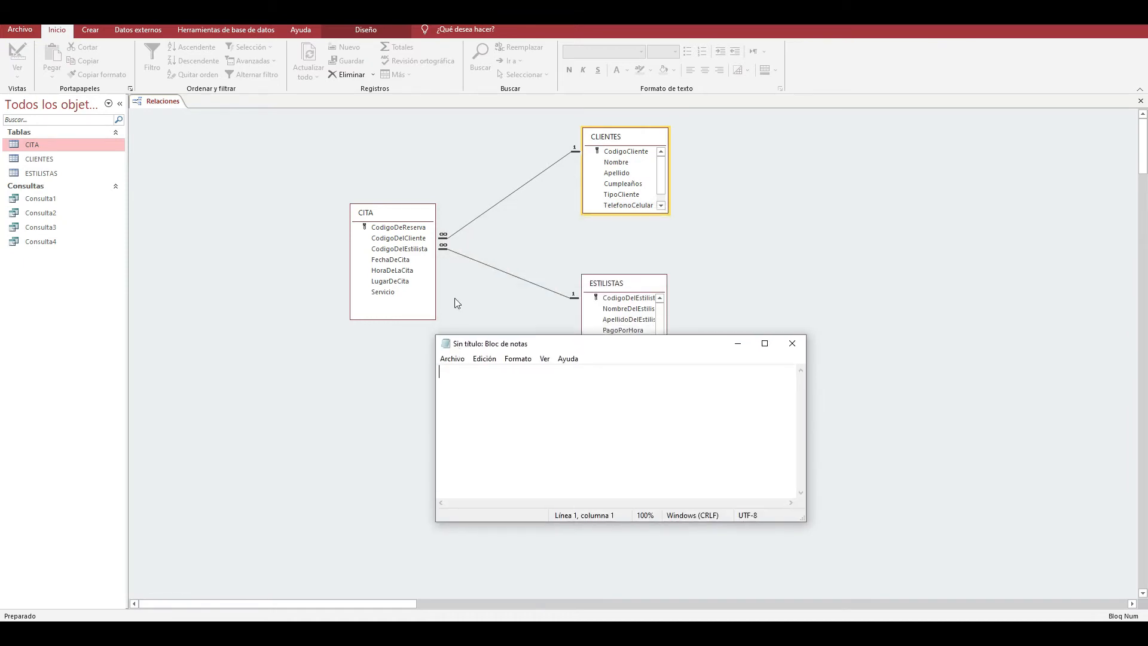
{"action": "left_click", "coordinate": [812, 349]}
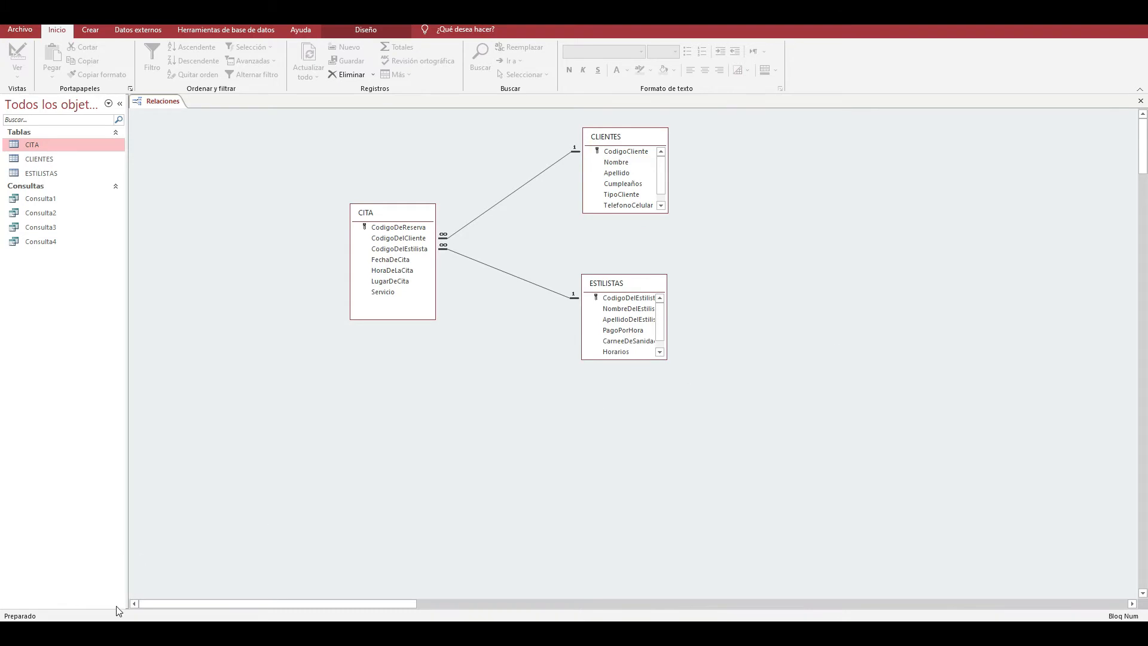
- Find Lupa through the Windows search, magnify the relationships diagram with it, and close Lupa
{"action": "left_click", "coordinate": [117, 633]}
{"action": "type", "text": "lupa"}
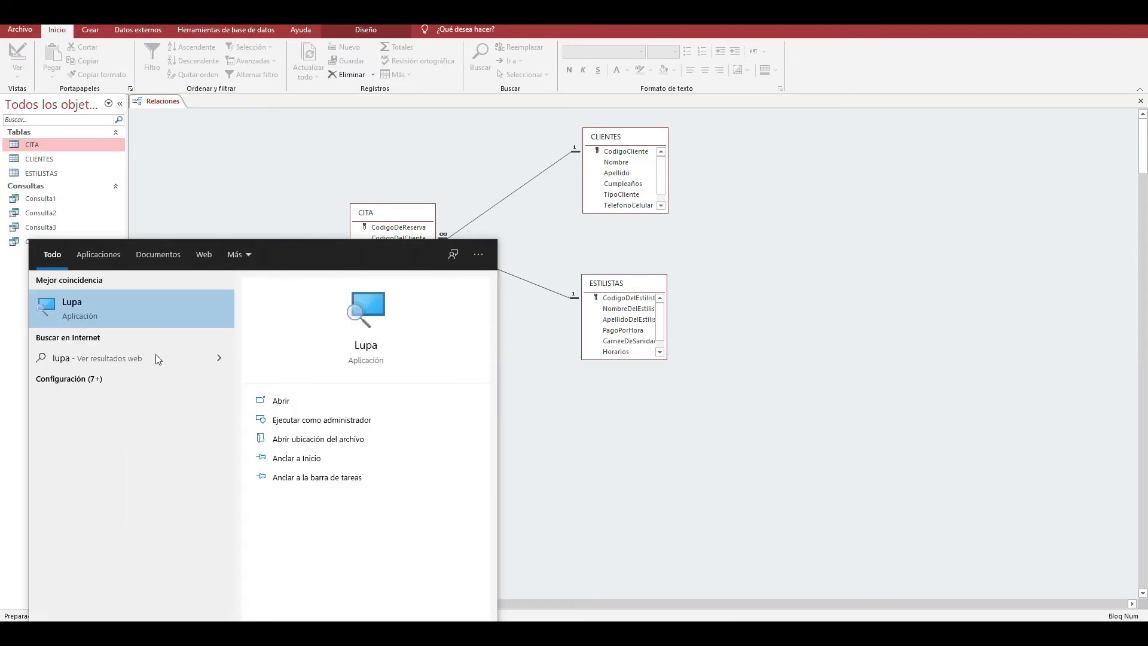
{"action": "left_click", "coordinate": [148, 310]}
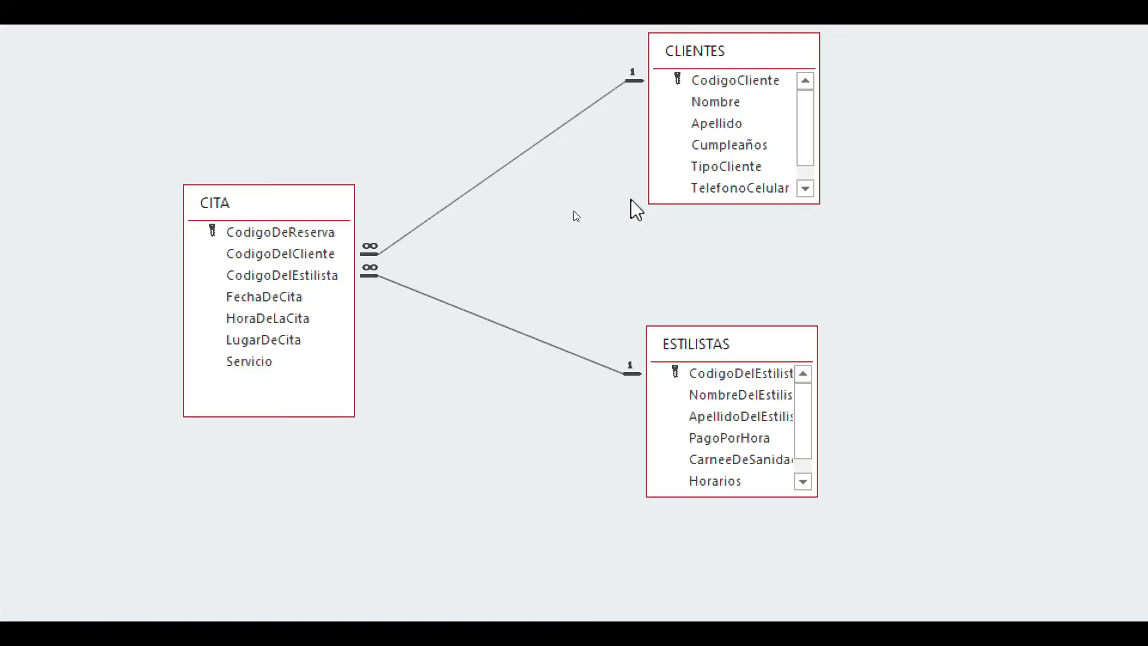
{"action": "right_click", "coordinate": [686, 615]}
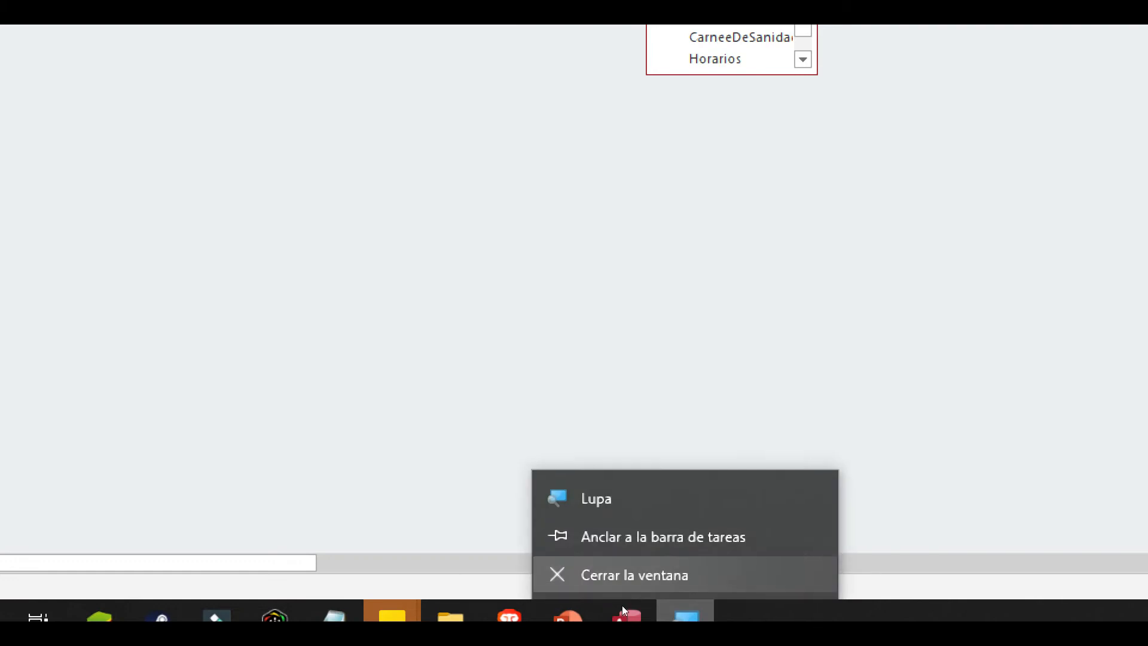
{"action": "left_click", "coordinate": [740, 571]}
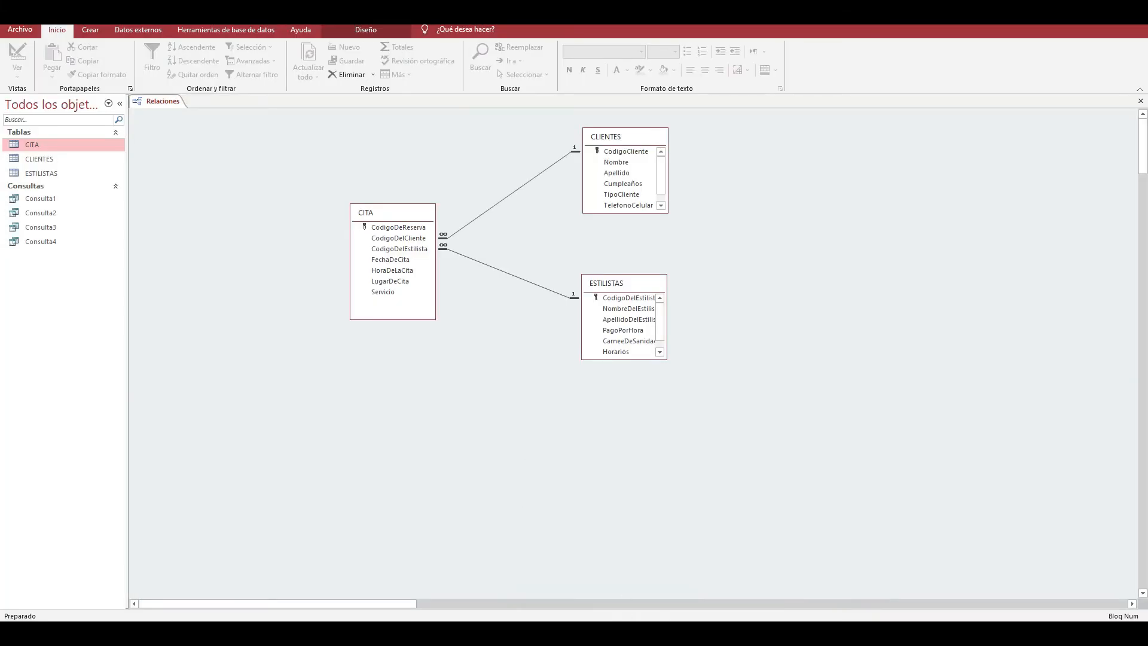
- Find and launch Paint through the Windows search and enlarge its blank canvas to about 1834 × 860 pixels
{"action": "key", "text": "super"}
{"action": "type", "text": "pa"}
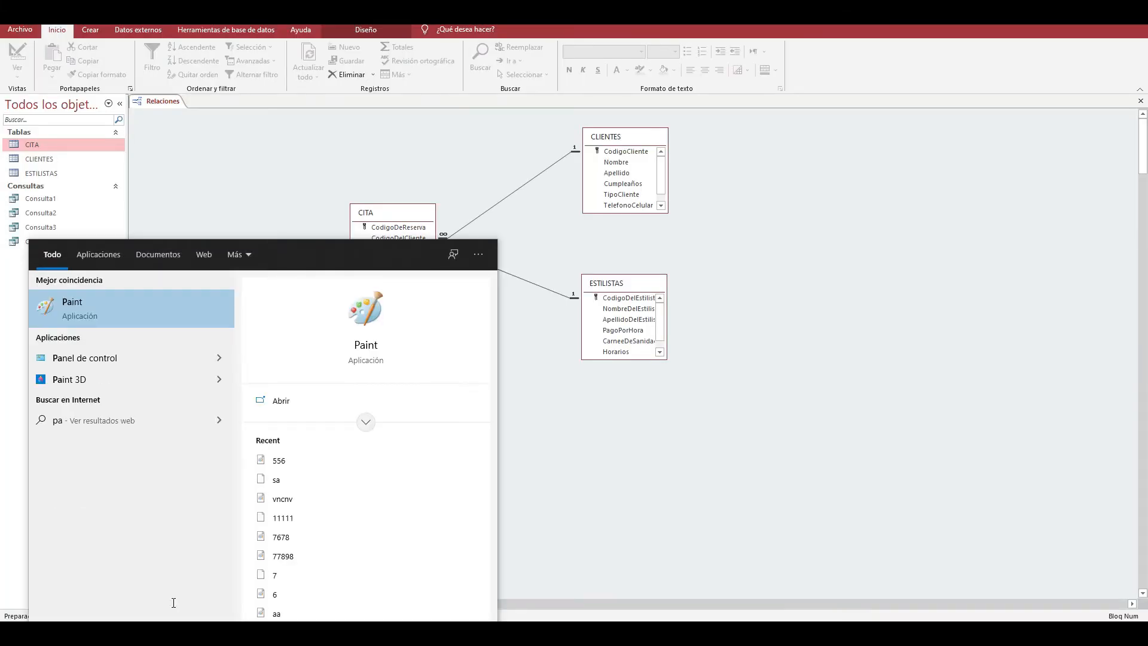
{"action": "left_click", "coordinate": [160, 321]}
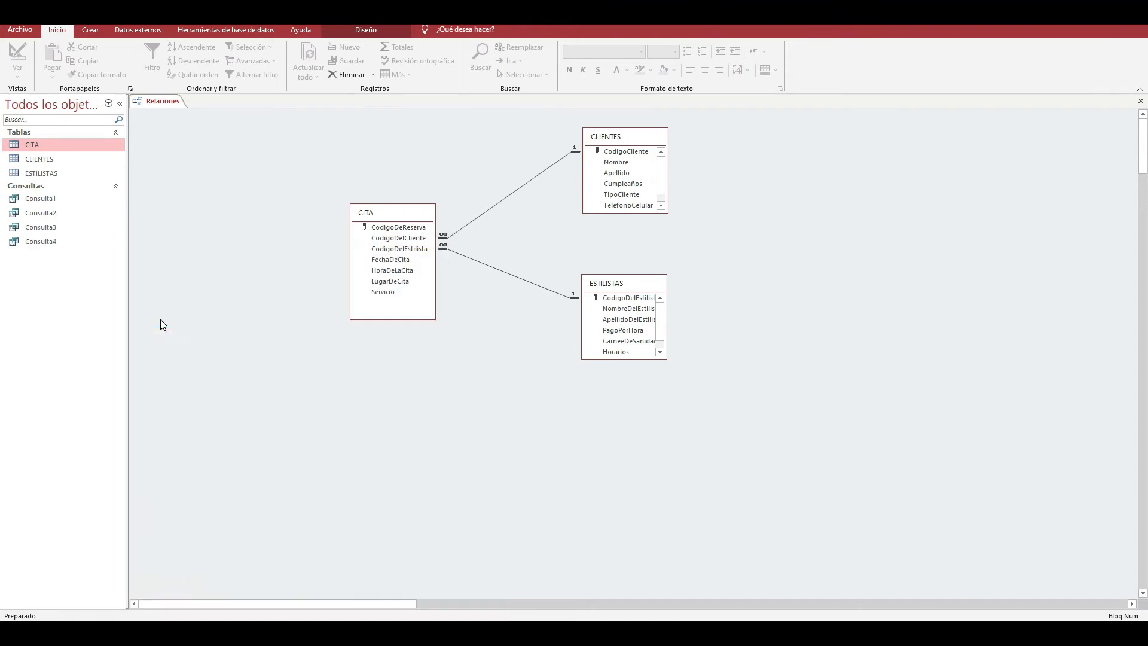
{"action": "left_click", "coordinate": [907, 34]}
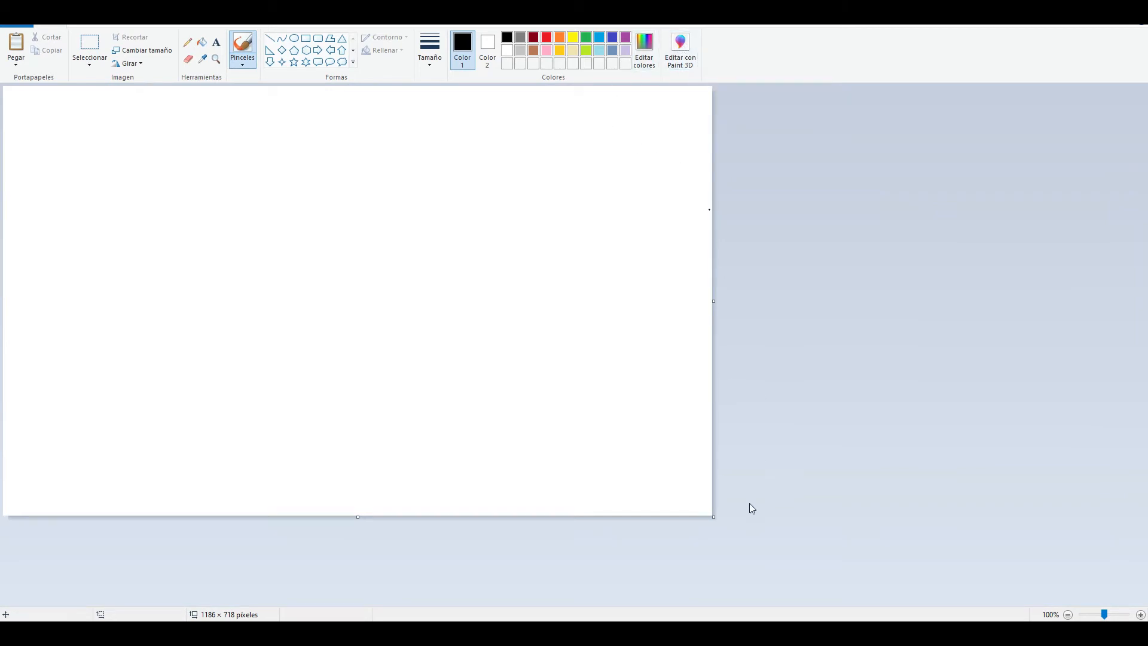
{"action": "left_click_drag", "start_coordinate": [716, 519], "coordinate": [1100, 601]}
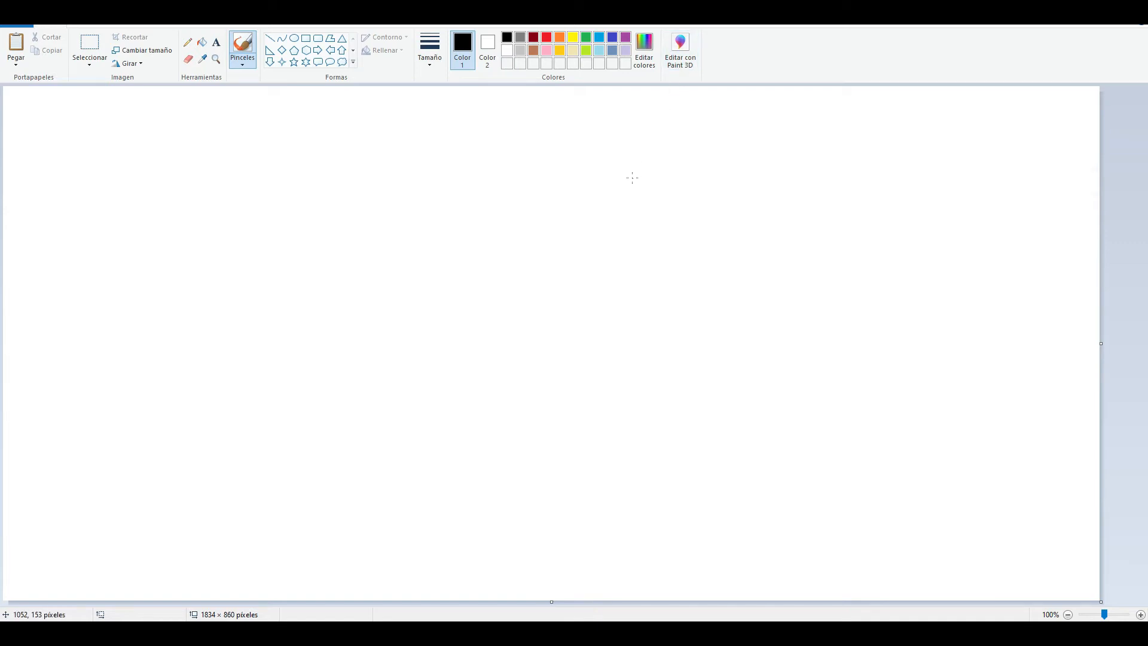
- Paste the copied screenshot of the relationships diagram into the Paint canvas and show it at 100% zoom
{"action": "key", "text": "ctrl+v"}
{"action": "left_click", "coordinate": [1082, 613]}
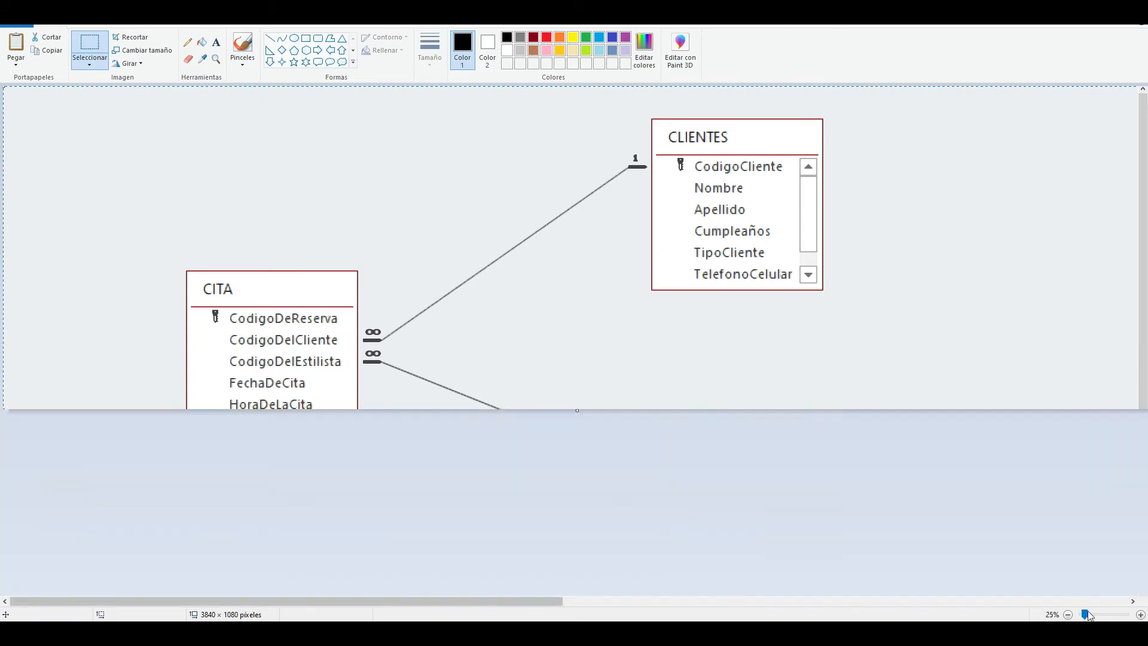
{"action": "left_click", "coordinate": [1095, 616]}
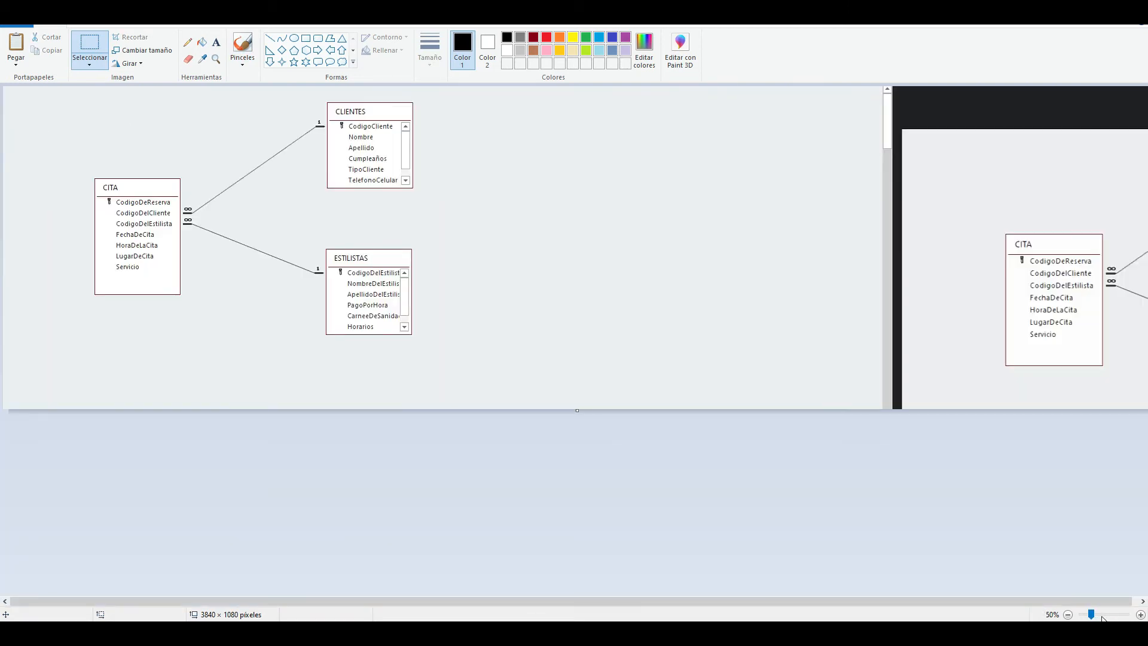
{"action": "left_click", "coordinate": [1104, 615]}
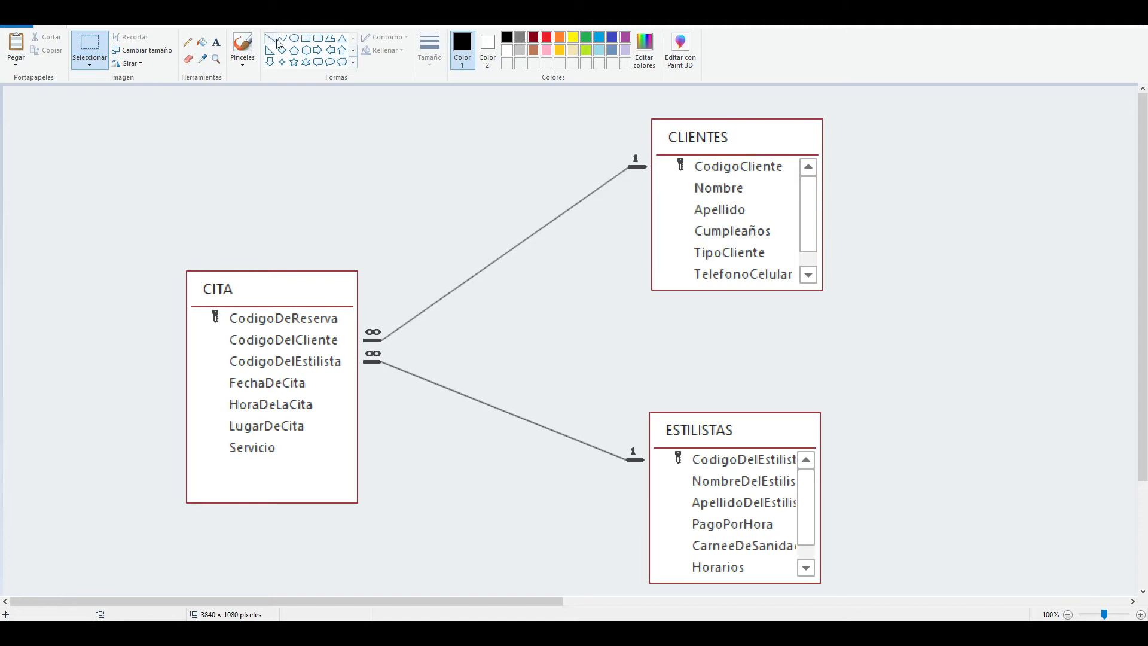
- Cut out the infinity symbol at the CITA end of the CLIENTES relationship line and move it up into the empty area
{"action": "left_click_drag", "start_coordinate": [366, 315], "coordinate": [388, 342]}
{"action": "left_click_drag", "start_coordinate": [380, 236], "coordinate": [380, 237]}
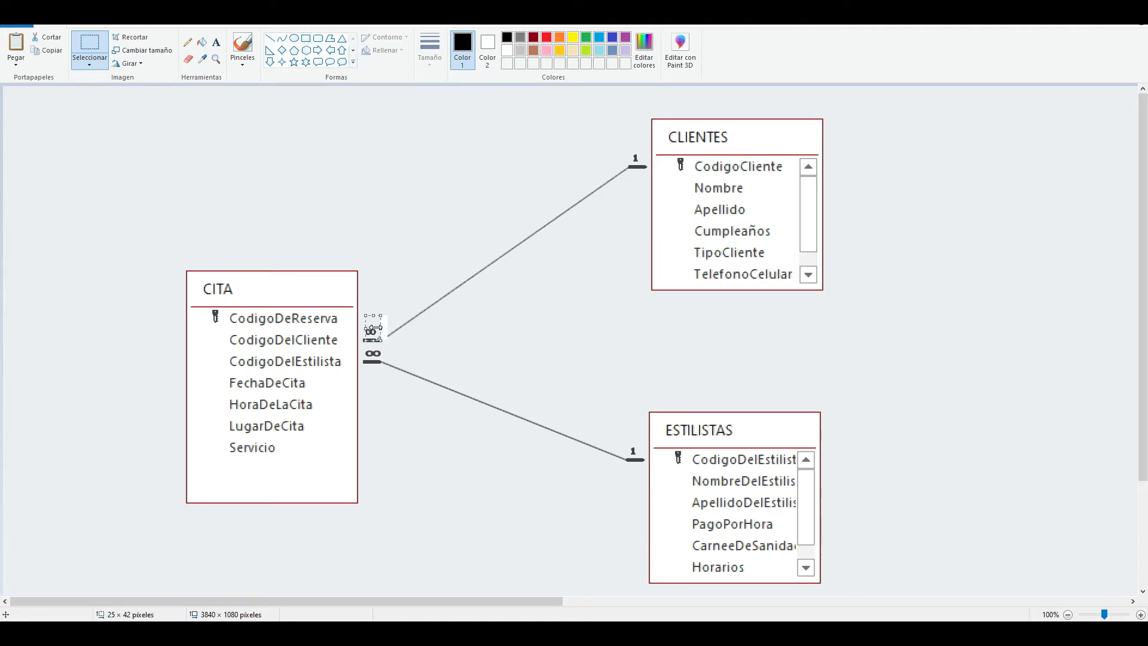
{"action": "left_click", "coordinate": [393, 252]}
{"action": "left_click_drag", "start_coordinate": [361, 315], "coordinate": [373, 173]}
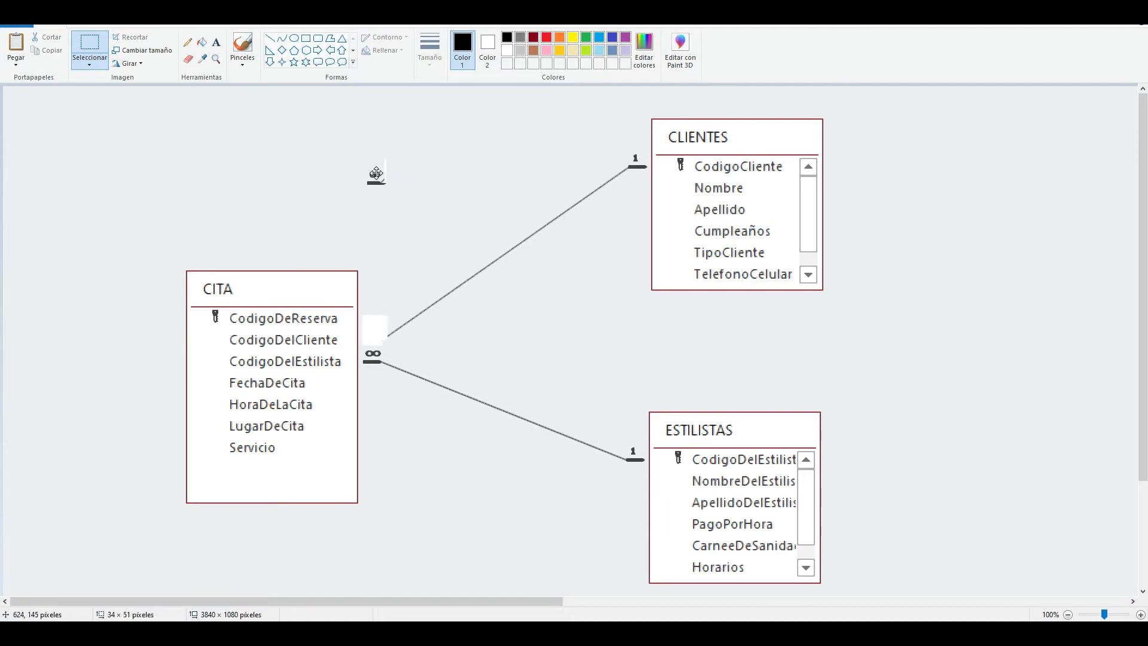
- Add the text 1 where the infinity symbol stood at the CITA end of the CLIENTES line
{"action": "left_click", "coordinate": [215, 42]}
{"action": "left_click", "coordinate": [368, 323]}
{"action": "type", "text": "1"}
{"action": "left_click", "coordinate": [562, 351]}
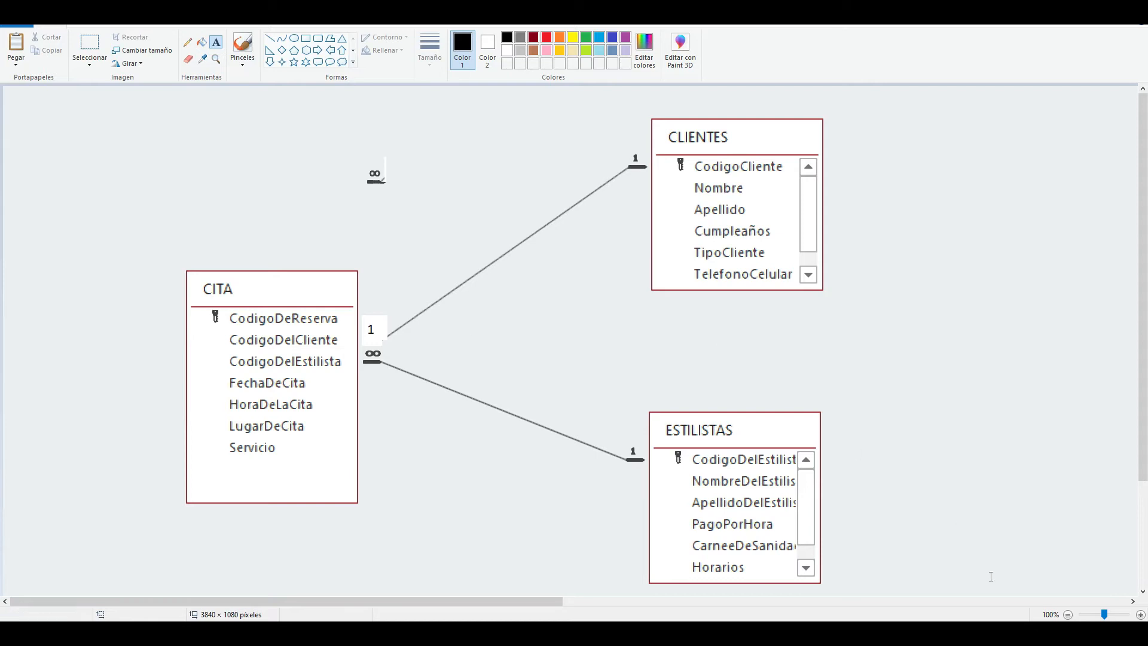
- Switch to Access to examine the CITA records, compare them with the edited diagram in Paint, and close the CITA table
{"action": "left_click", "coordinate": [1097, 614]}
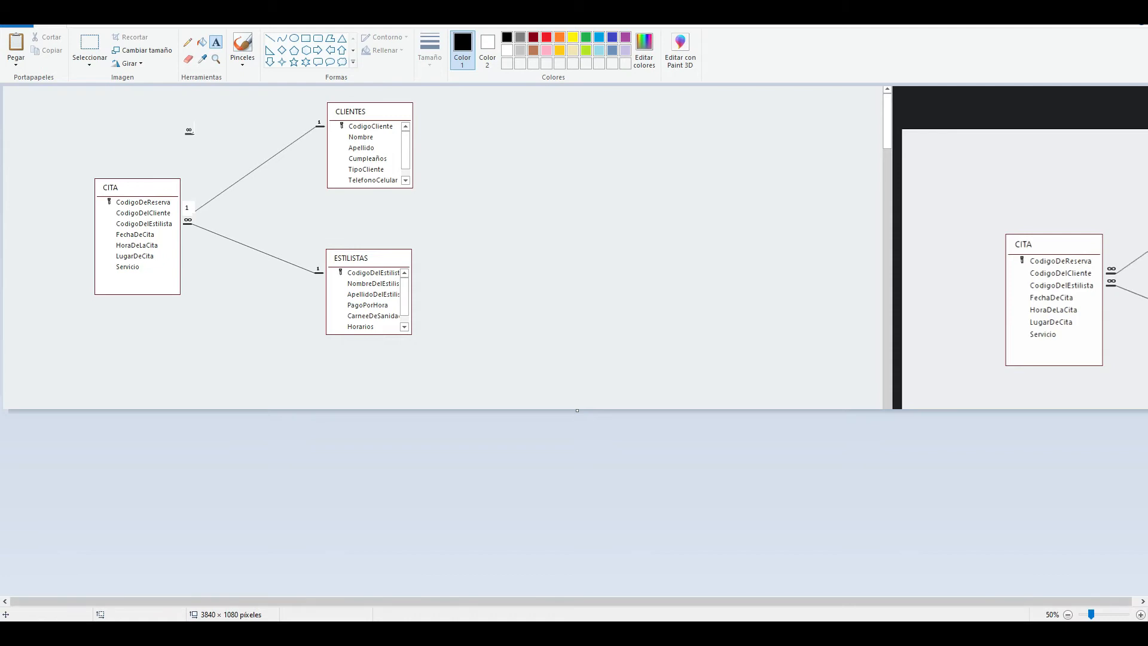
{"action": "left_click", "coordinate": [552, 633]}
{"action": "double_click", "coordinate": [70, 144]}
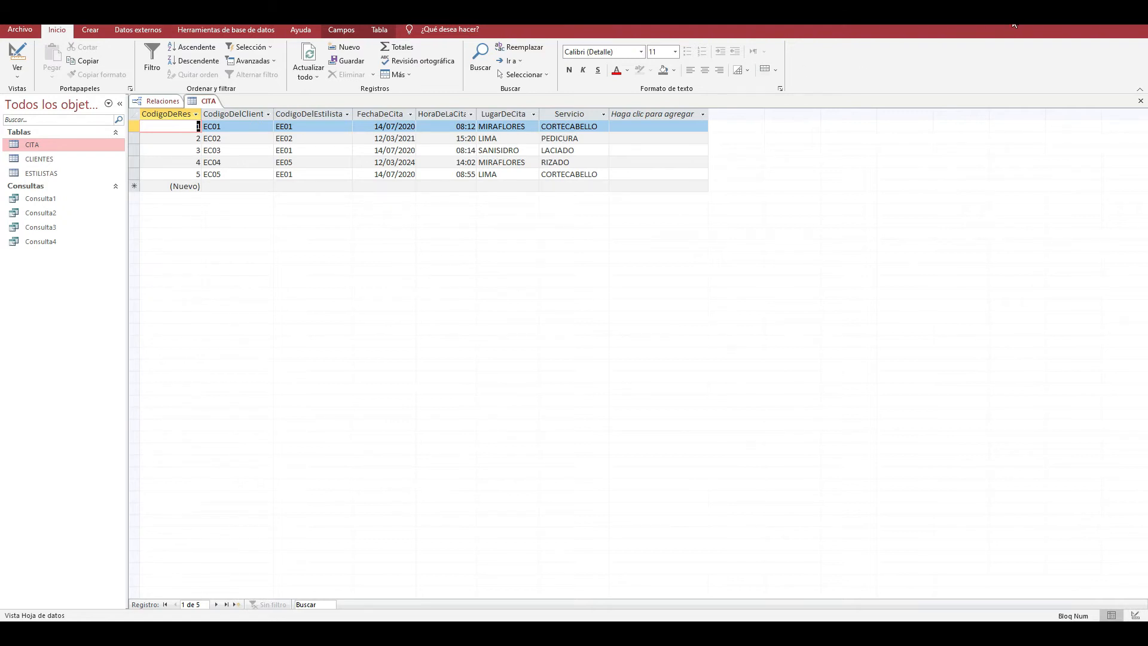
{"action": "left_click", "coordinate": [1065, 9]}
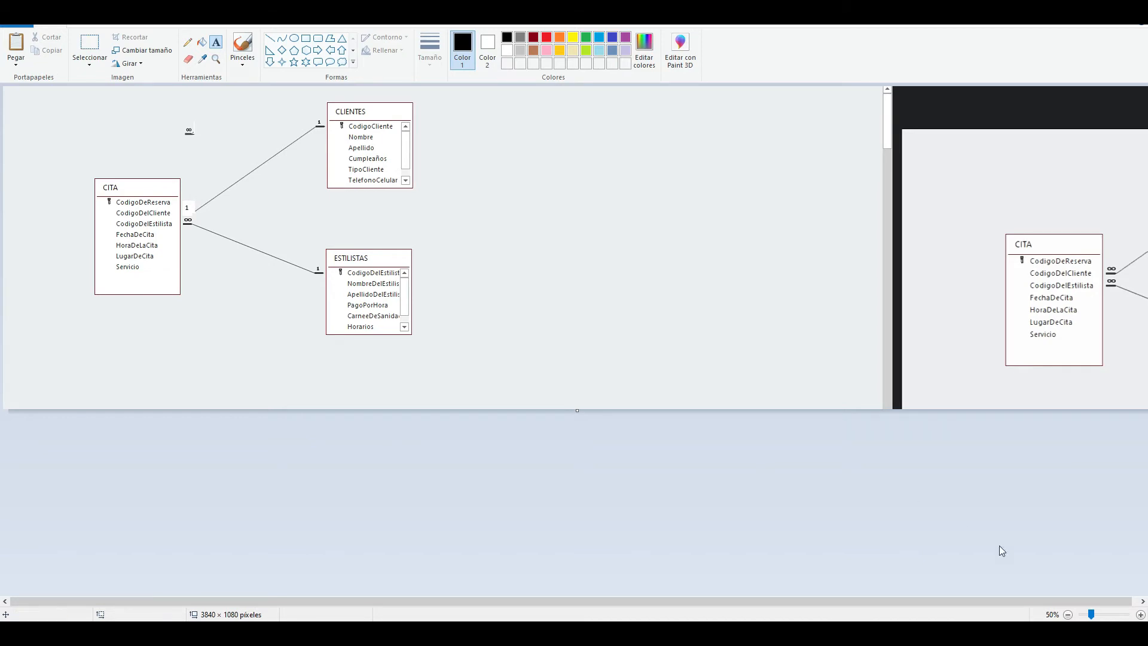
{"action": "left_click", "coordinate": [1103, 614]}
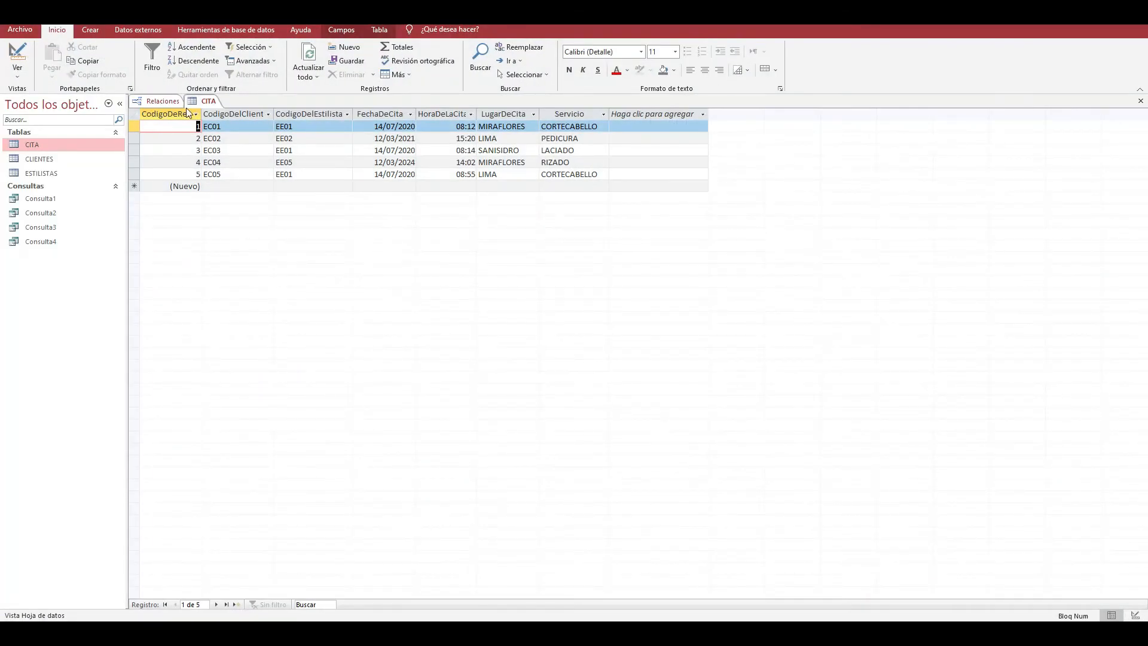
{"action": "left_click", "coordinate": [1140, 101]}
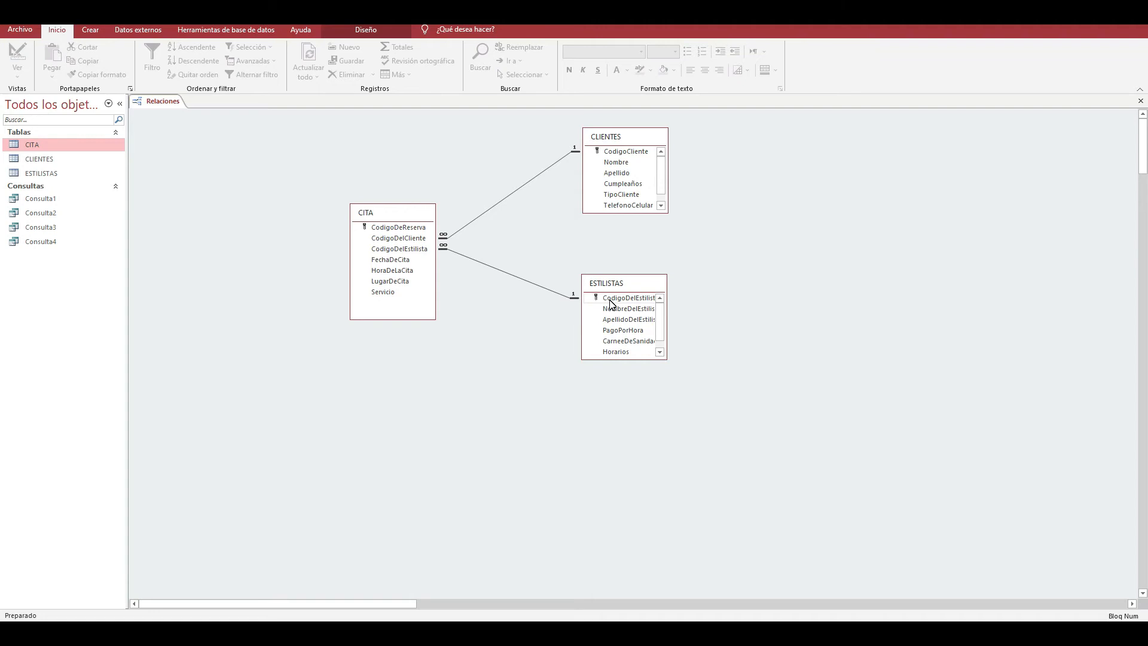
- Move the ESTILISTAS and CLIENTES tables farther from CITA in the diagram, and close Relaciones saving the layout
{"action": "left_click_drag", "start_coordinate": [607, 297], "coordinate": [410, 255]}
{"action": "left_click_drag", "start_coordinate": [603, 287], "coordinate": [680, 346]}
{"action": "left_click_drag", "start_coordinate": [625, 137], "coordinate": [701, 151]}
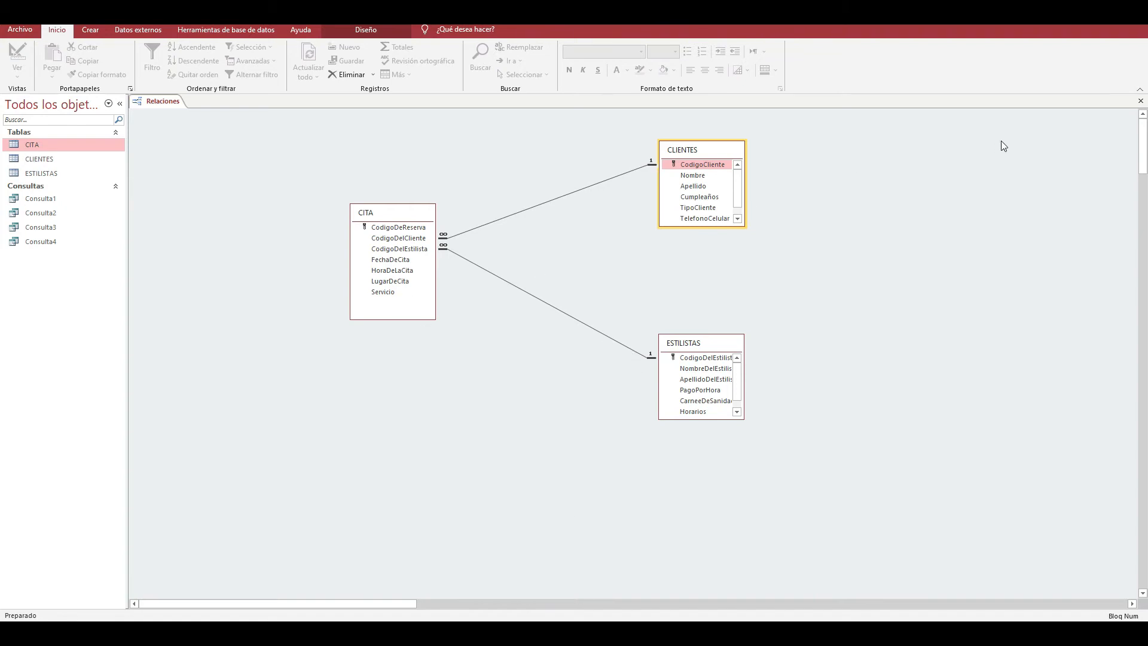
{"action": "left_click", "coordinate": [1140, 100]}
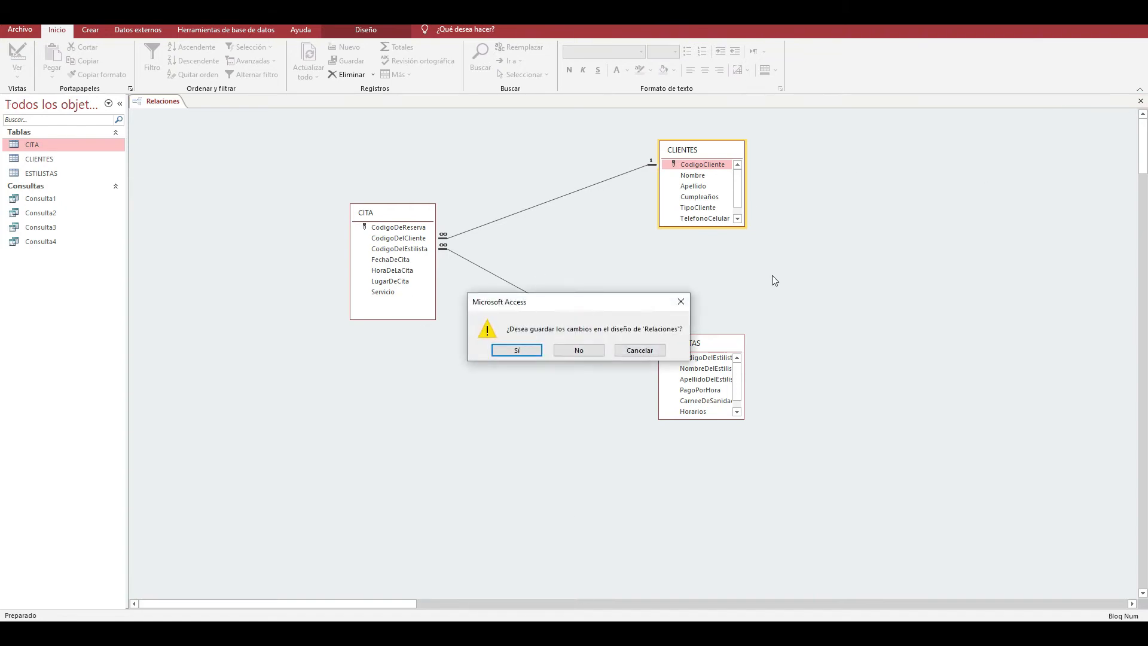
{"action": "left_click", "coordinate": [532, 350]}
- Open the CITA, CLIENTES and ESTILISTAS tables in datasheet view
{"action": "mouse_move", "coordinate": [600, 633]}
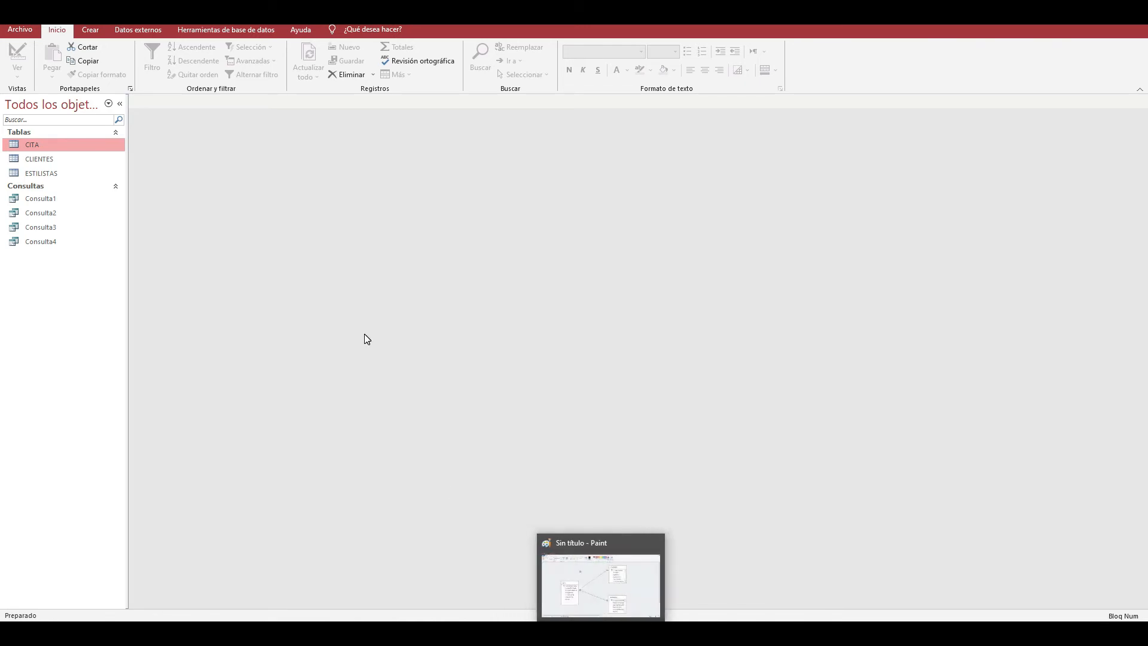
{"action": "double_click", "coordinate": [44, 145]}
{"action": "double_click", "coordinate": [41, 172]}
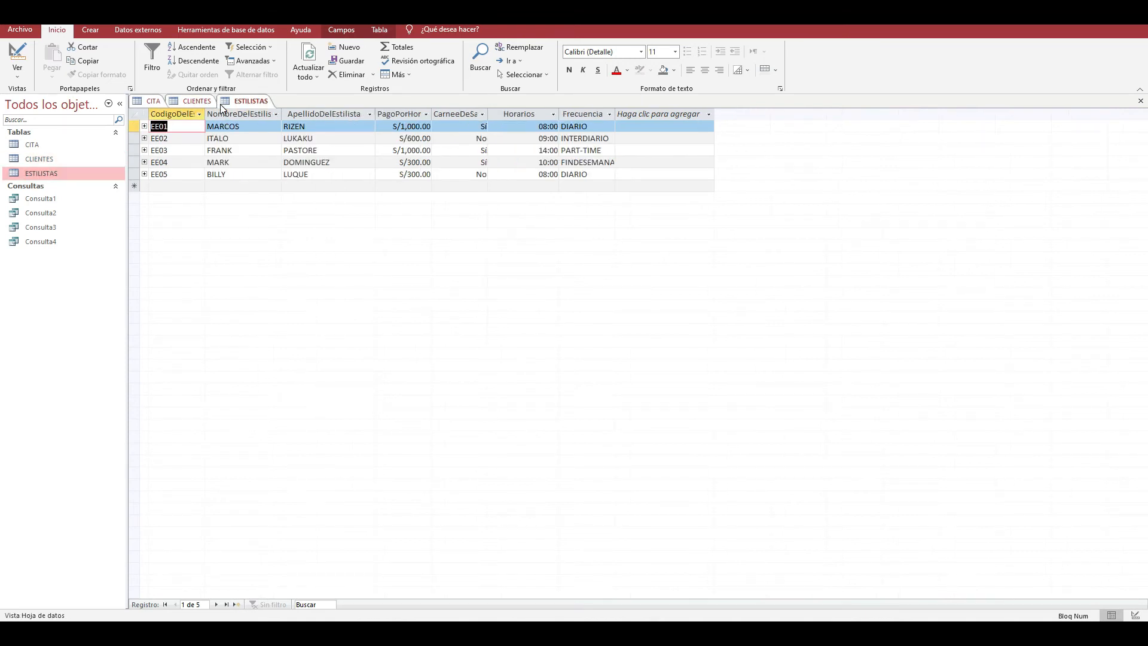
- Switch the CLIENTES table to design view and check the Indexado property of CodigoCliente
{"action": "left_click", "coordinate": [190, 101]}
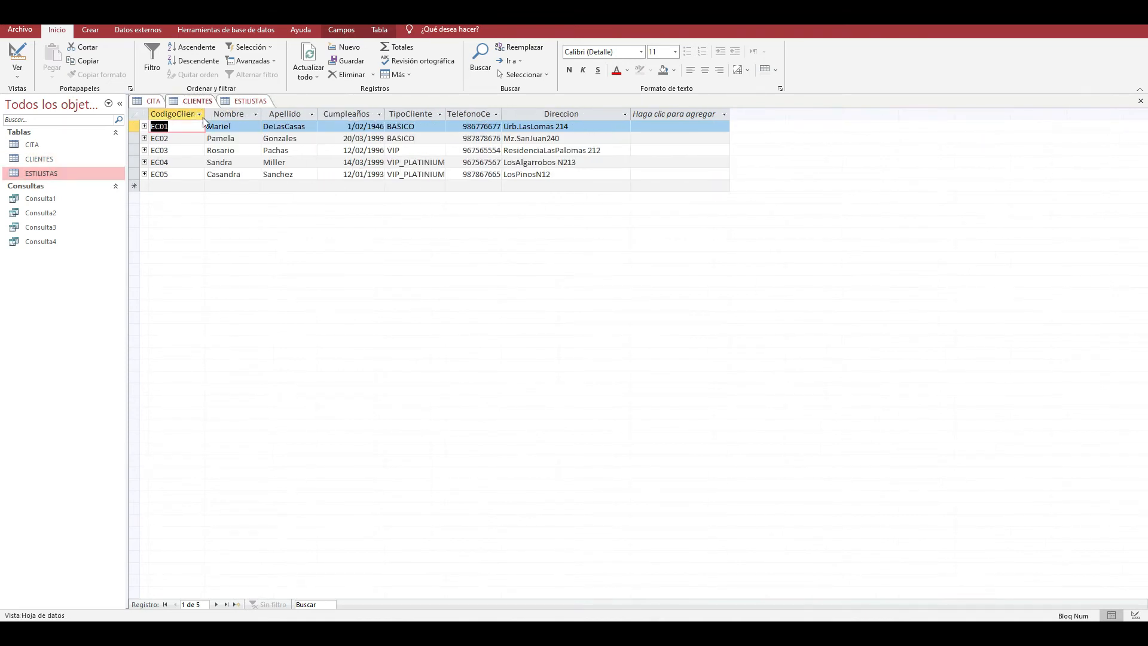
{"action": "left_click", "coordinate": [17, 72]}
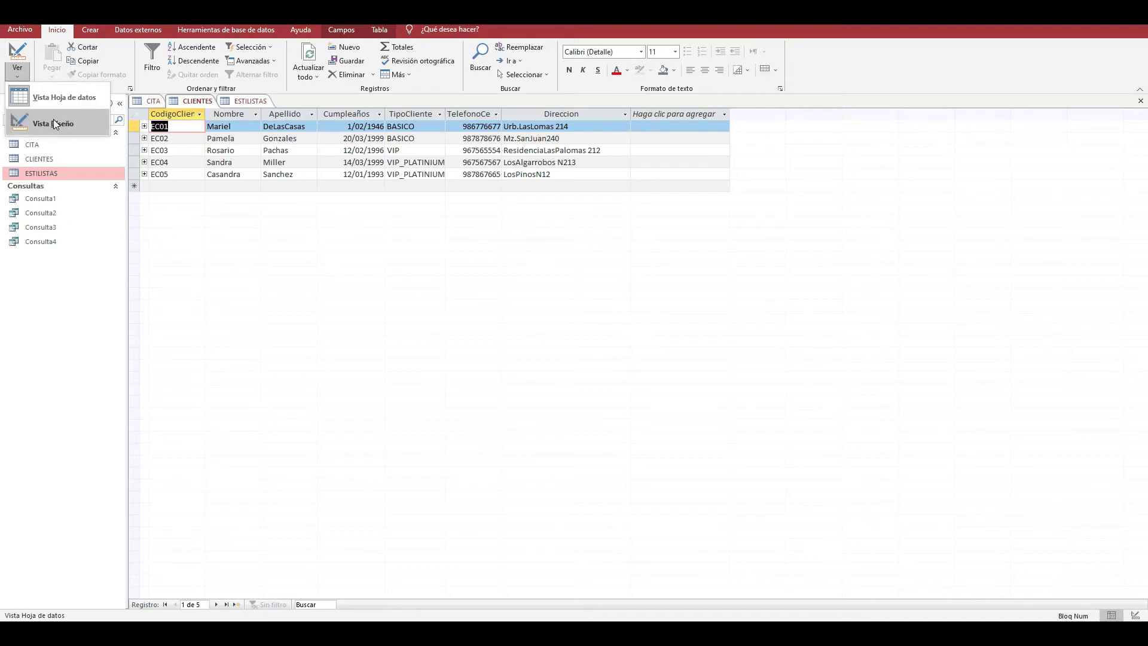
{"action": "left_click", "coordinate": [53, 124]}
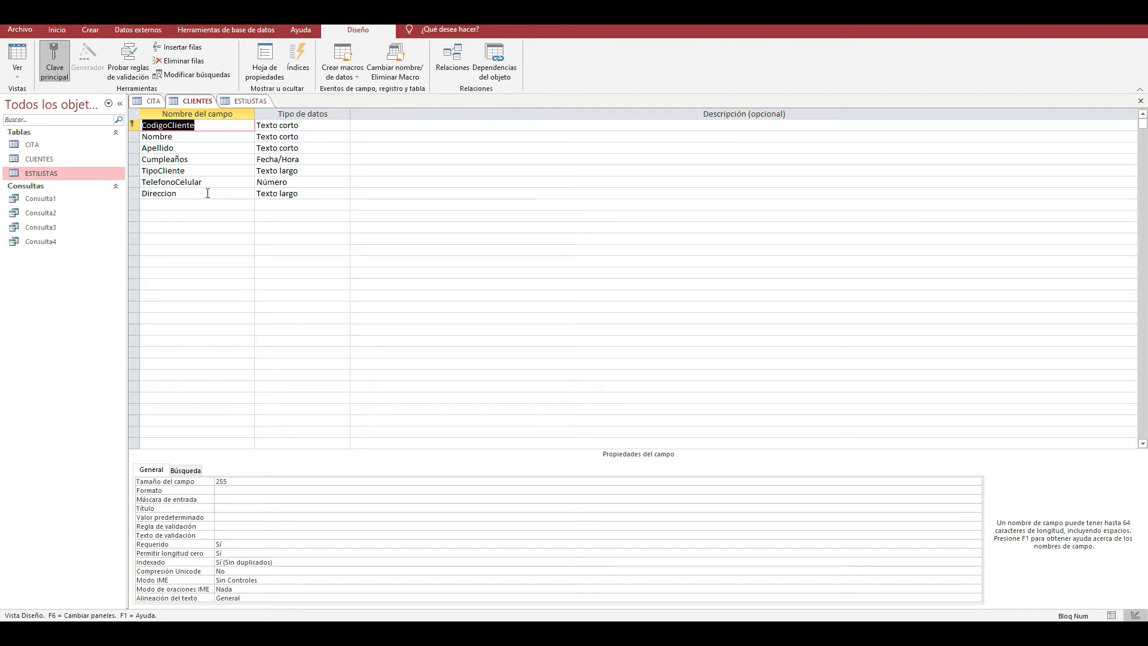
{"action": "left_click", "coordinate": [219, 563]}
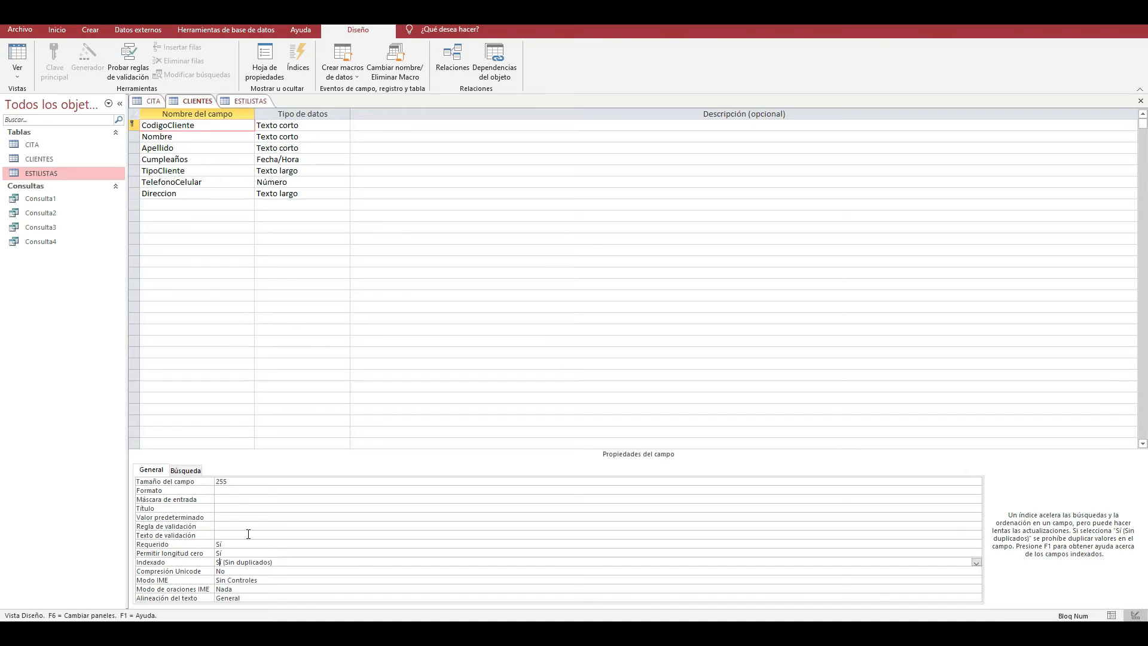
- In CITA's design view, set the Indexado property of CodigoDelCliente to Sí (Sin duplicados), and close the table saving the change
{"action": "left_click", "coordinate": [151, 101]}
{"action": "left_click", "coordinate": [18, 73]}
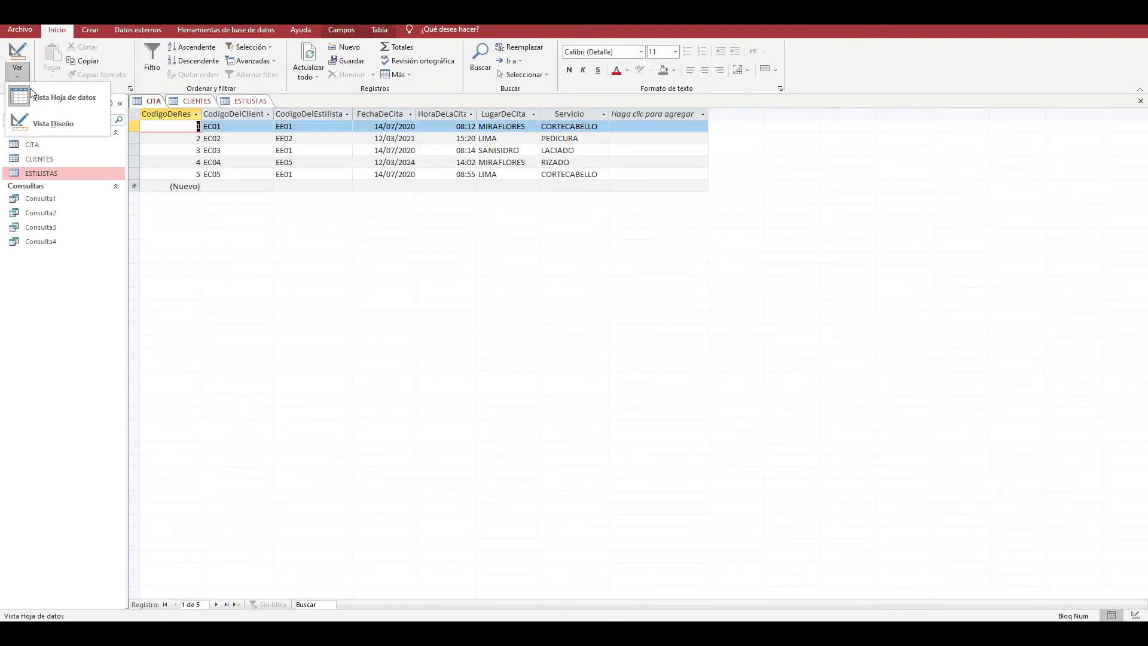
{"action": "left_click", "coordinate": [27, 119]}
{"action": "left_click", "coordinate": [211, 140]}
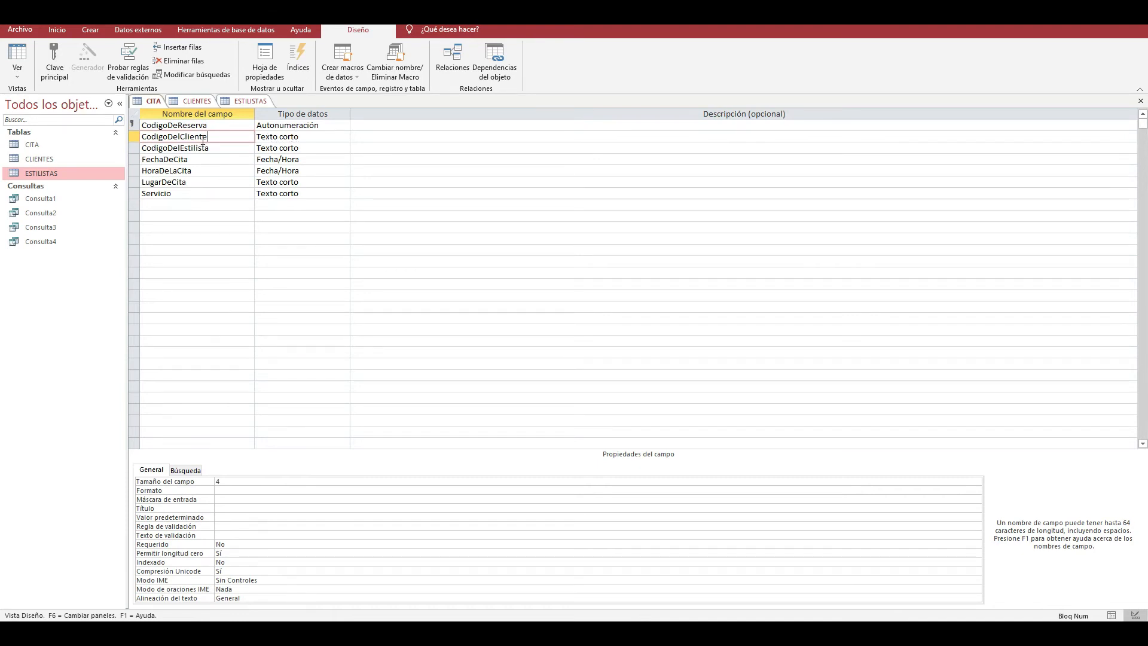
{"action": "left_click", "coordinate": [230, 562]}
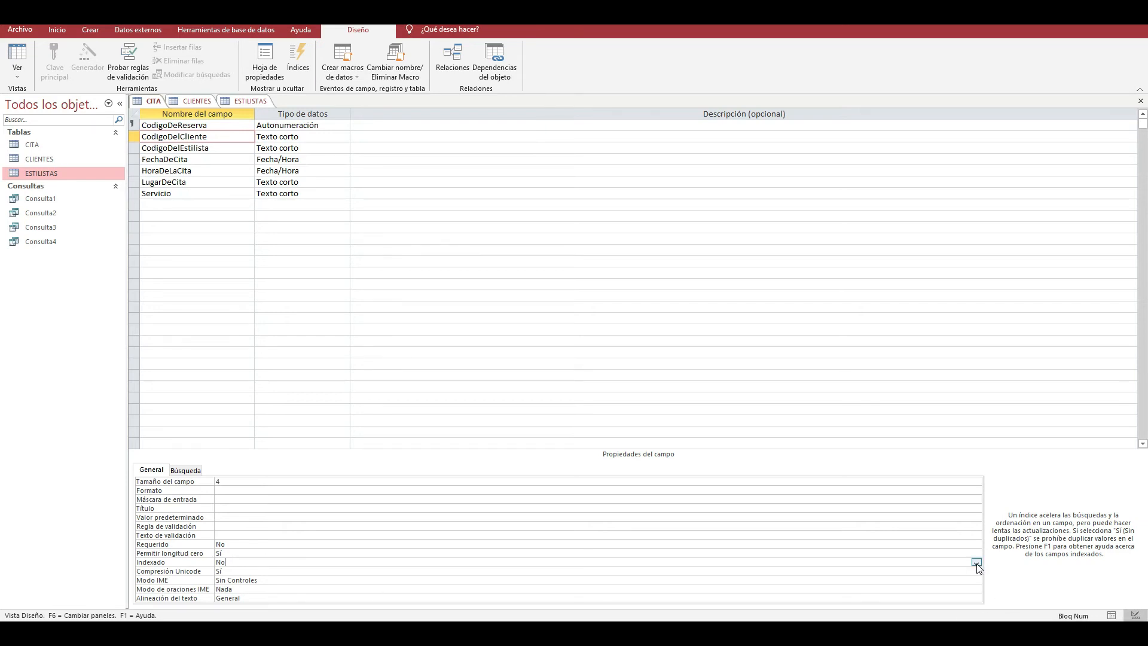
{"action": "left_click", "coordinate": [976, 563]}
{"action": "left_click", "coordinate": [245, 589]}
{"action": "left_click", "coordinate": [1139, 100]}
{"action": "key", "text": "Return"}
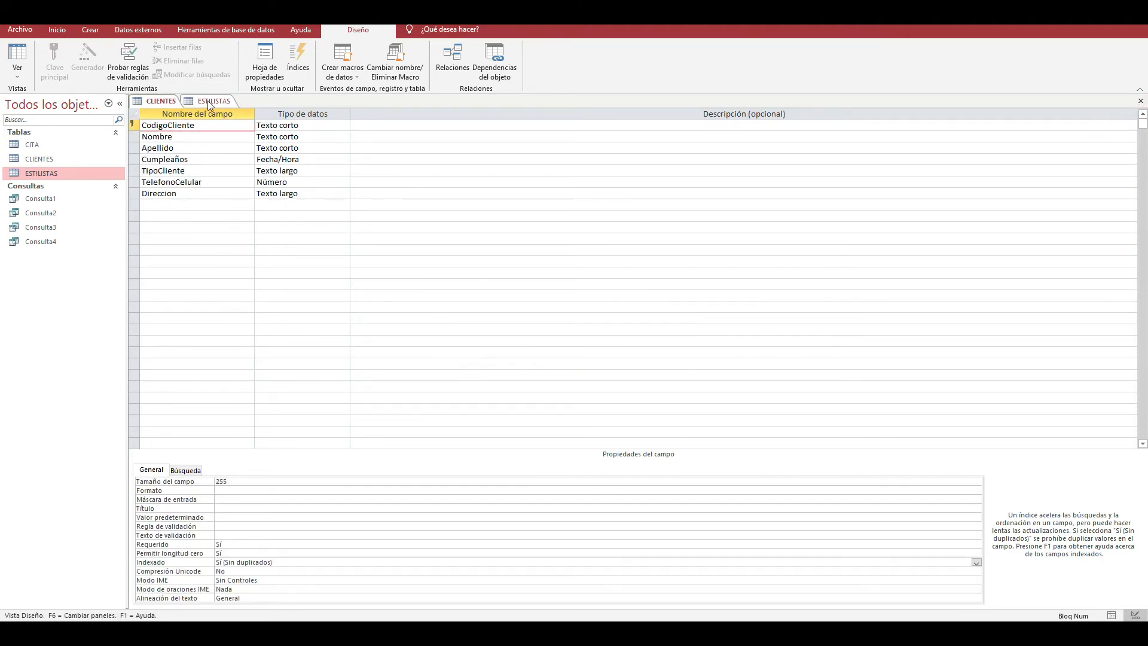
- Close the ESTILISTAS and CLIENTES tables and open the relationships diagram
{"action": "left_click", "coordinate": [209, 102]}
{"action": "left_click", "coordinate": [1140, 100]}
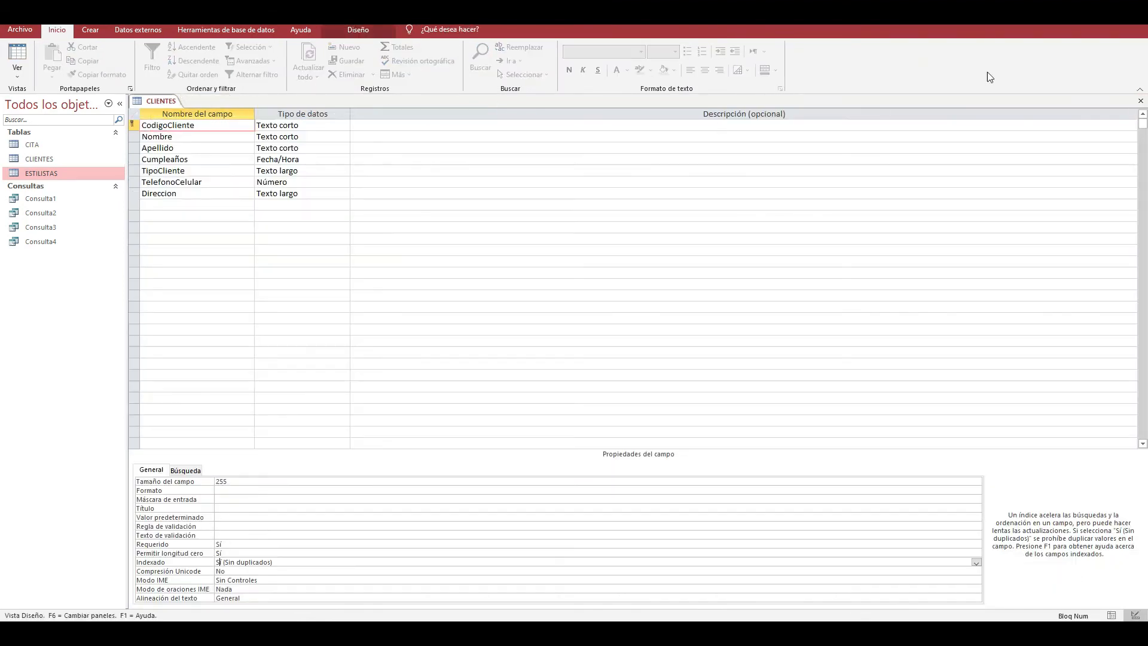
{"action": "left_click", "coordinate": [1140, 100]}
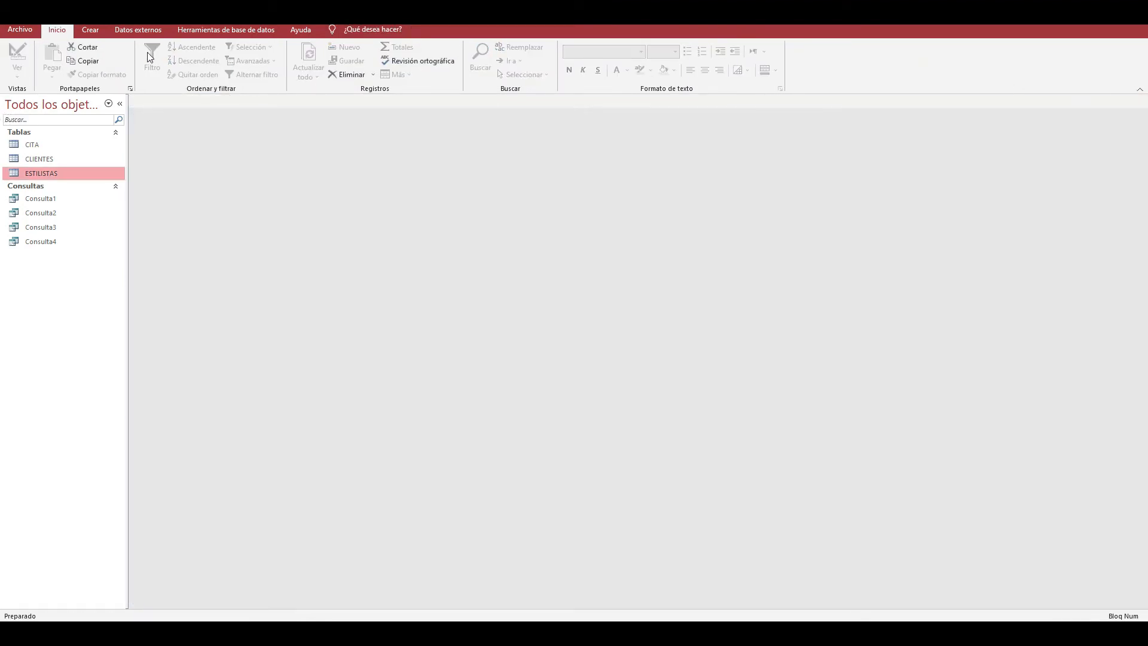
{"action": "left_click", "coordinate": [197, 30]}
{"action": "left_click", "coordinate": [203, 60]}
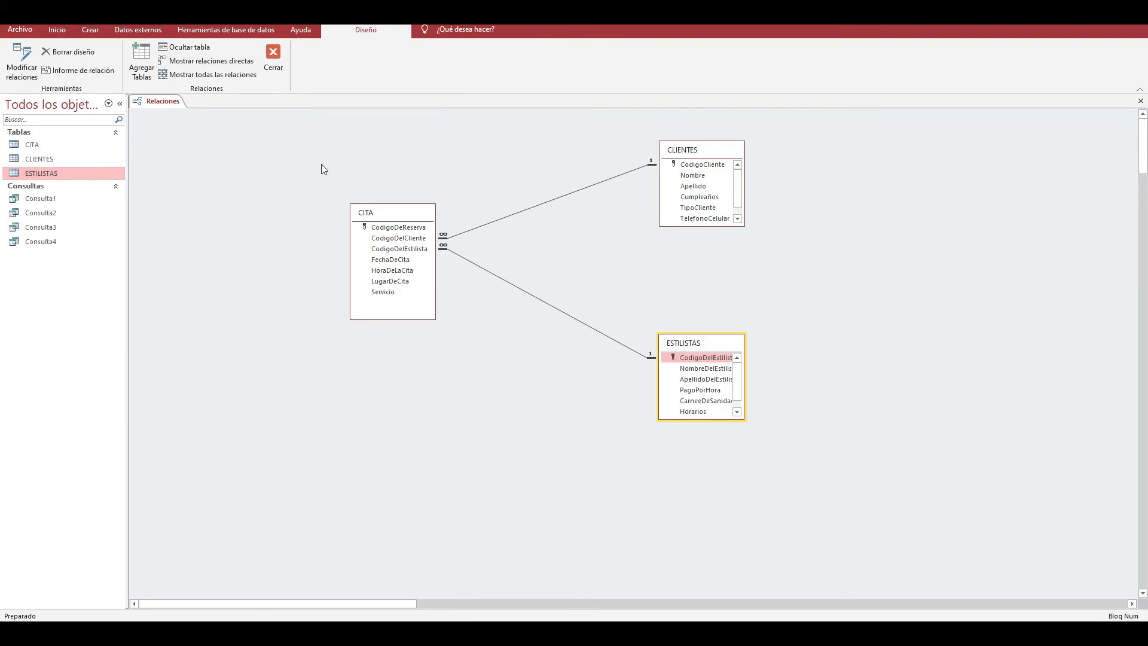
- Delete the relationship between CITA and CLIENTES in the diagram
{"action": "left_click", "coordinate": [544, 202]}
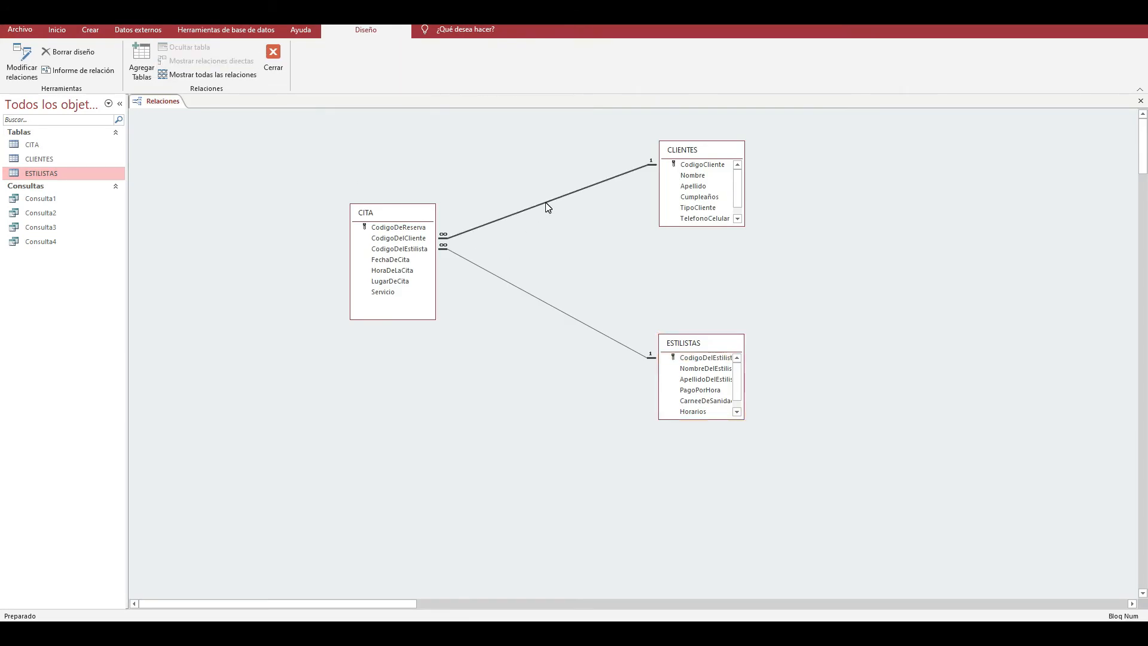
{"action": "key", "text": "Delete"}
{"action": "left_click", "coordinate": [546, 349]}
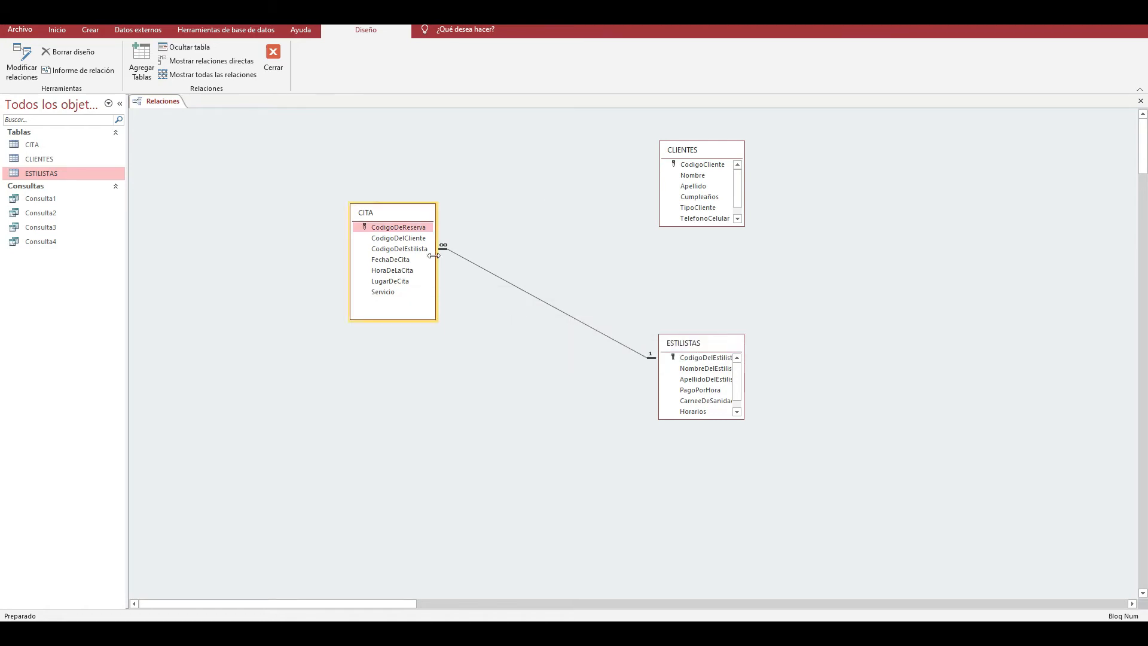
- Relate CITA's CodigoDelCliente to CLIENTES' CodigoCliente again, enforcing referential integrity
{"action": "left_click_drag", "start_coordinate": [412, 238], "coordinate": [693, 167]}
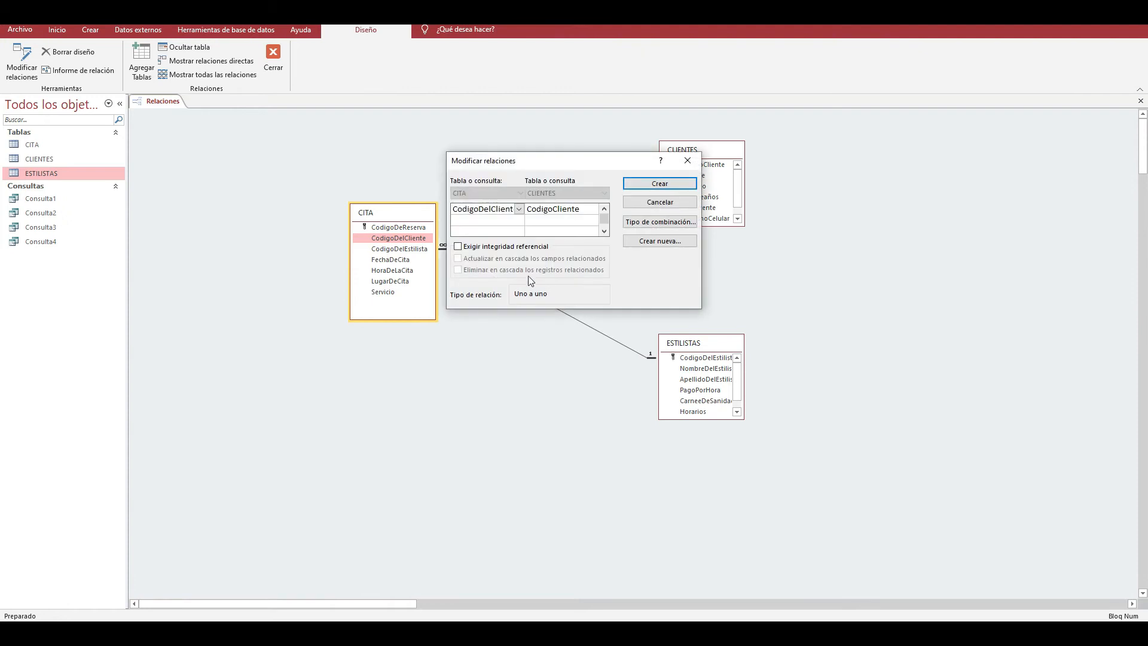
{"action": "left_click", "coordinate": [459, 246]}
{"action": "left_click", "coordinate": [634, 187]}
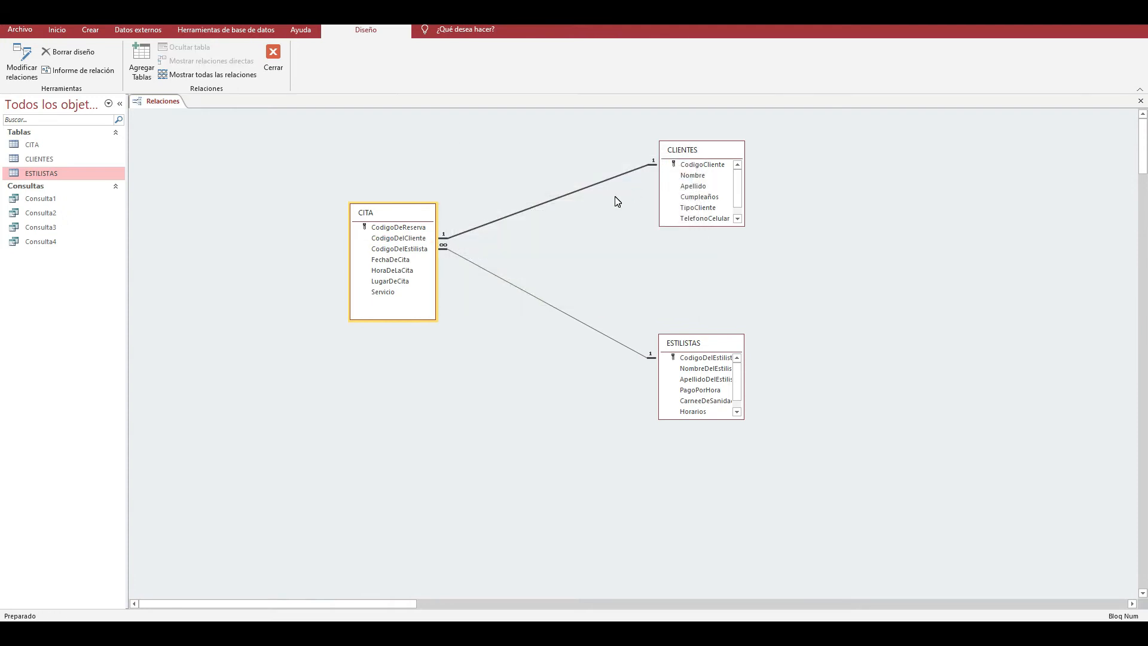
- Launch the Windows Lupa magnifier to enlarge the screen
{"action": "key", "text": "super"}
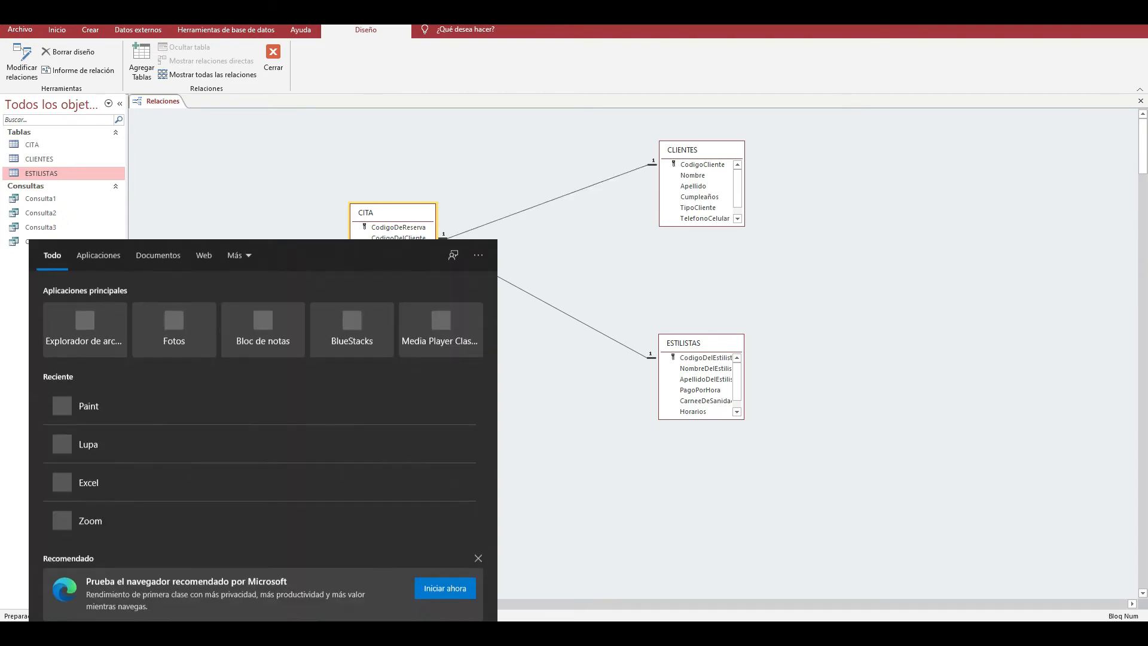
{"action": "type", "text": "lupa"}
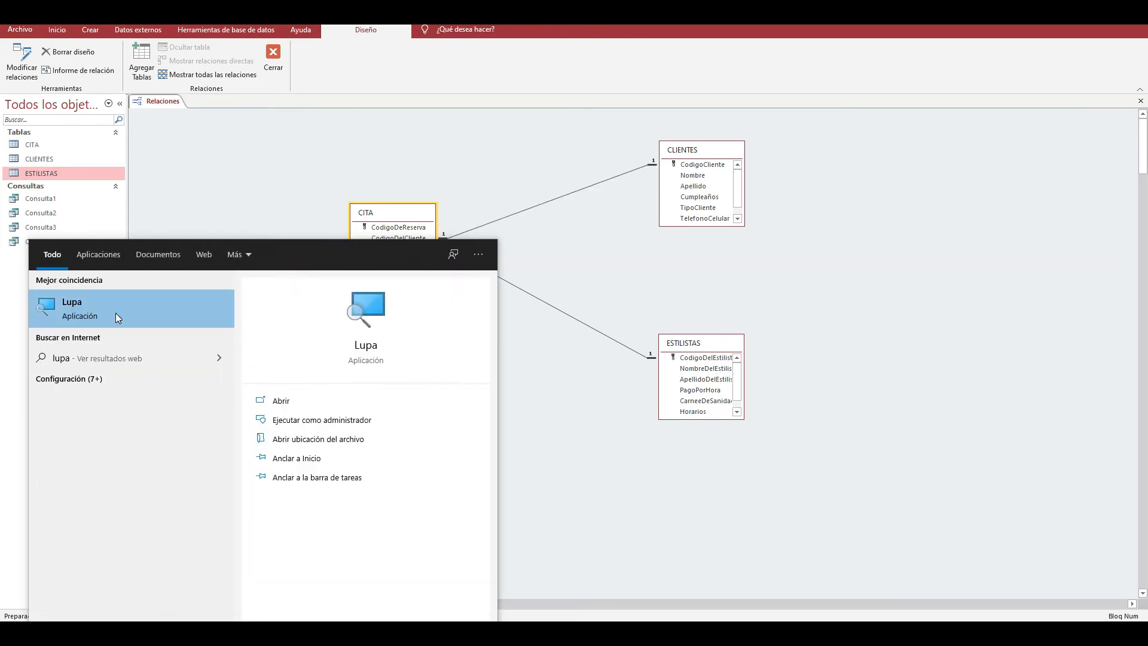
{"action": "left_click", "coordinate": [116, 314]}
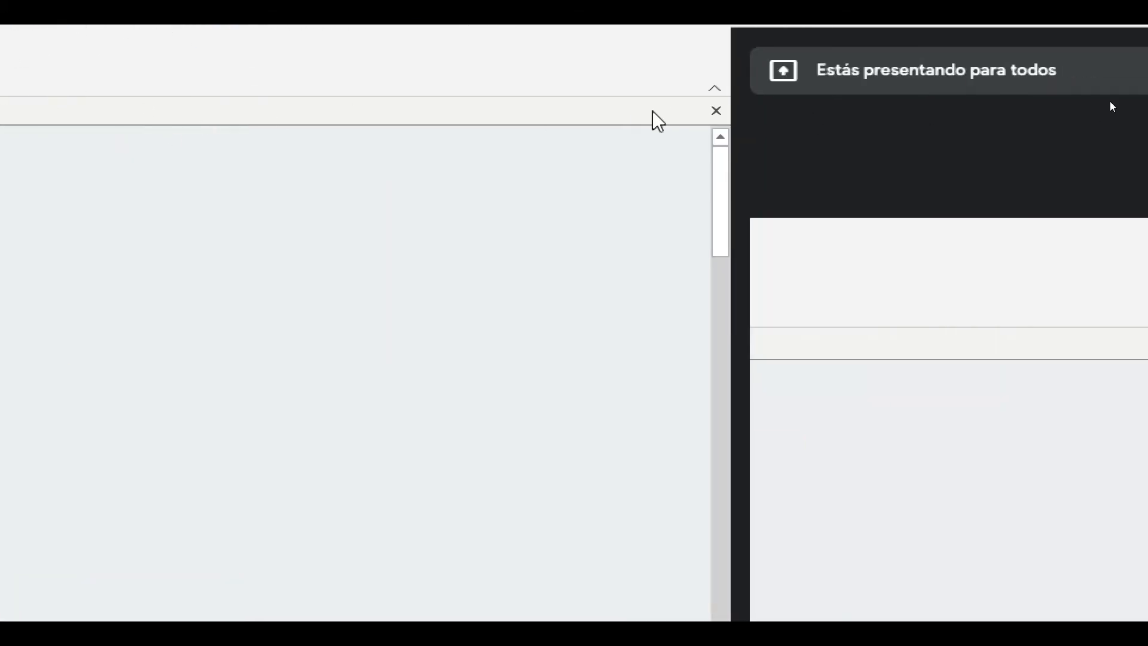
- Leave the relationships diagram, check the CodigoDelCliente field in CITA's design view, and close the table
{"action": "left_click", "coordinate": [714, 109]}
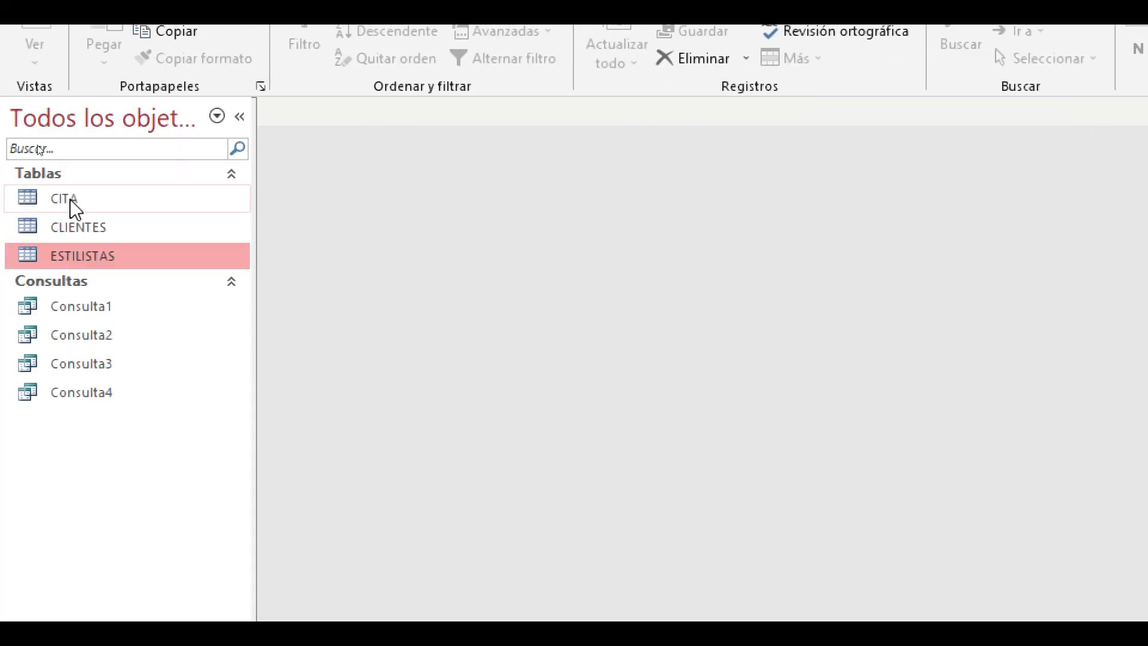
{"action": "left_click", "coordinate": [100, 227]}
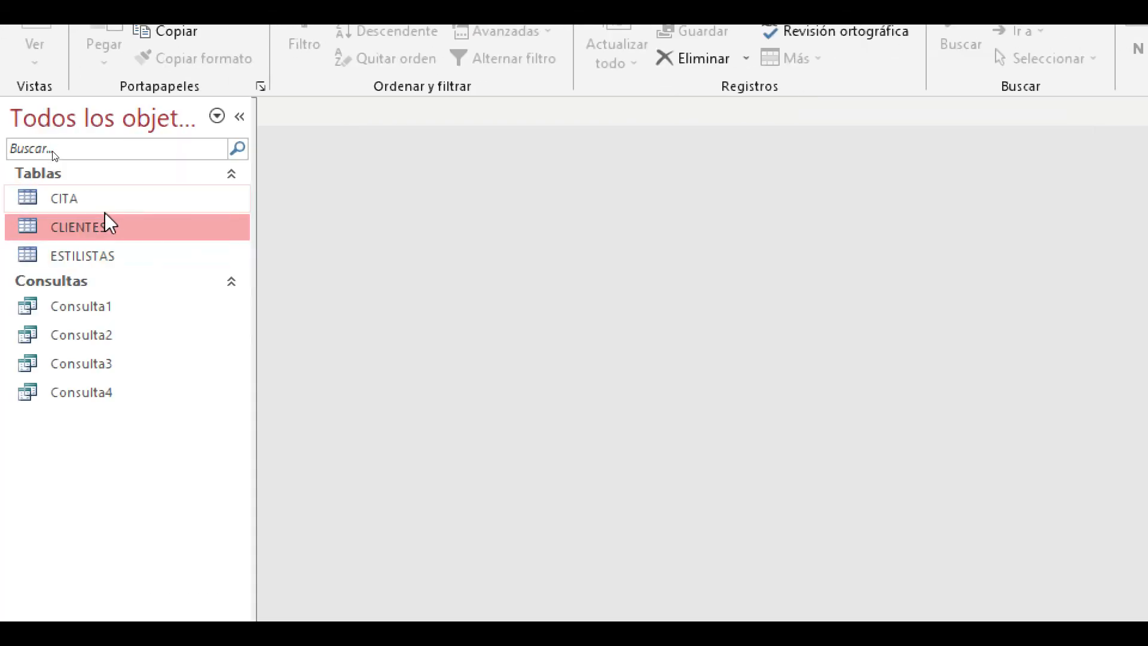
{"action": "double_click", "coordinate": [109, 200]}
{"action": "left_click", "coordinate": [35, 54]}
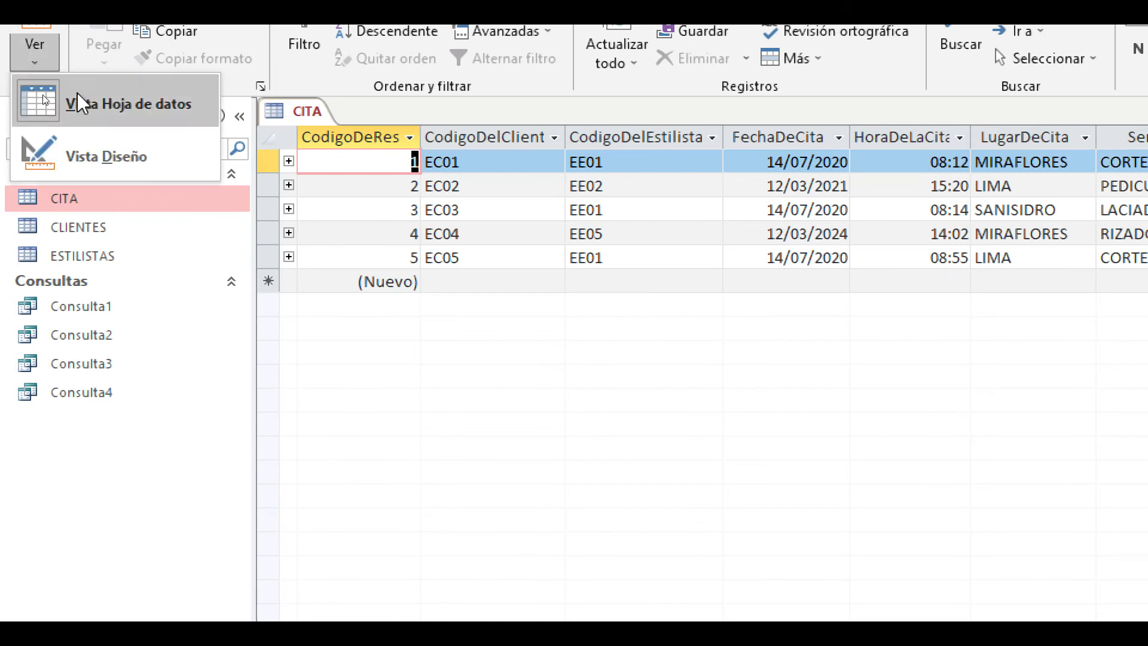
{"action": "left_click", "coordinate": [107, 151]}
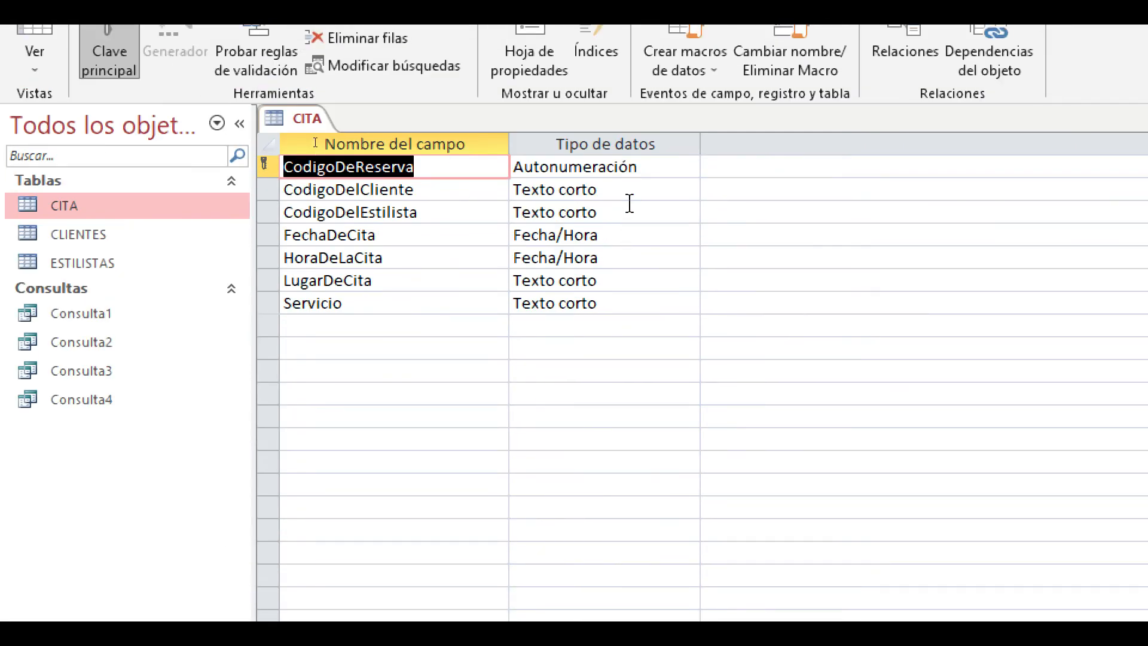
{"action": "left_click", "coordinate": [634, 190]}
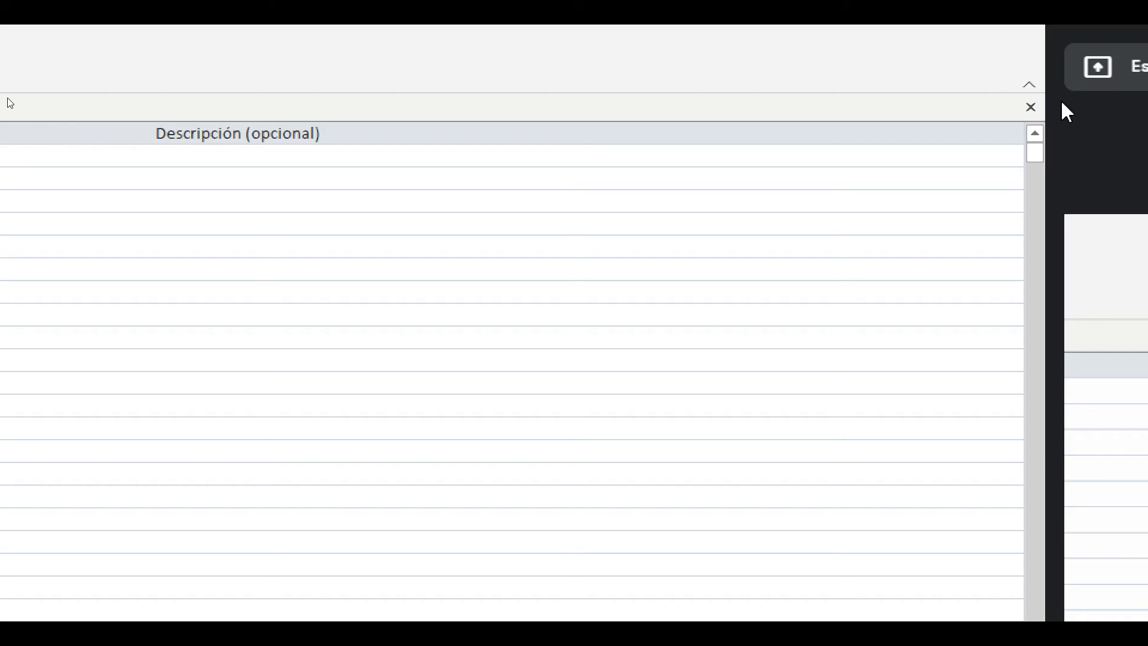
{"action": "left_click", "coordinate": [1030, 107]}
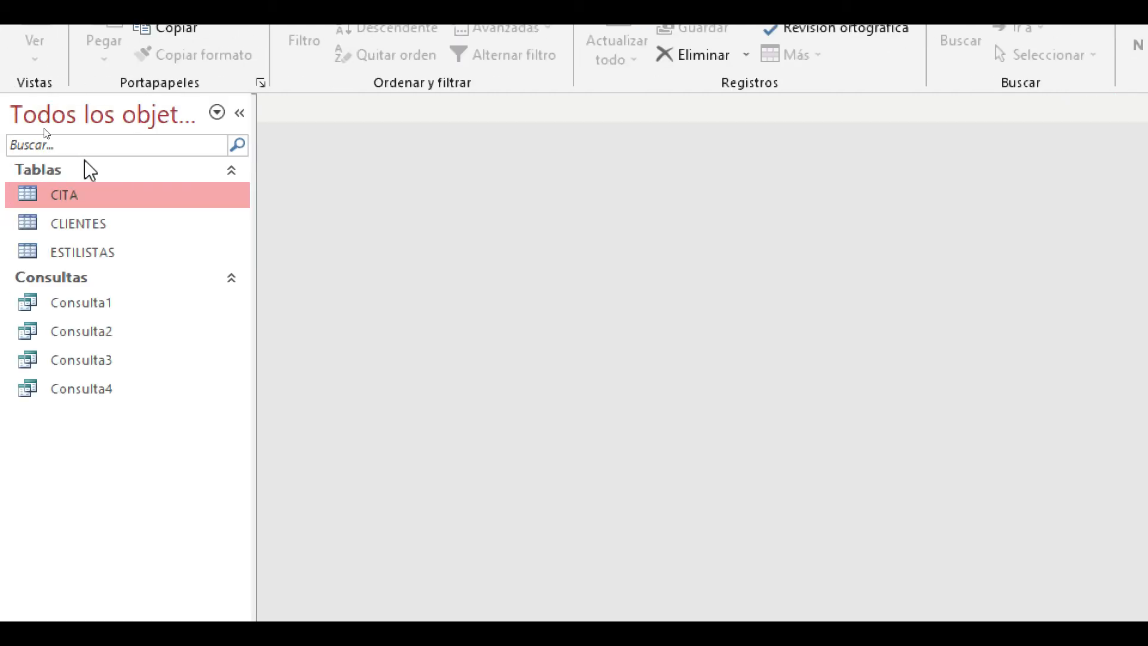
- Try to add a record to CITA with the duplicate CodigoDelCliente value EC01, and clear the entry
{"action": "double_click", "coordinate": [106, 194]}
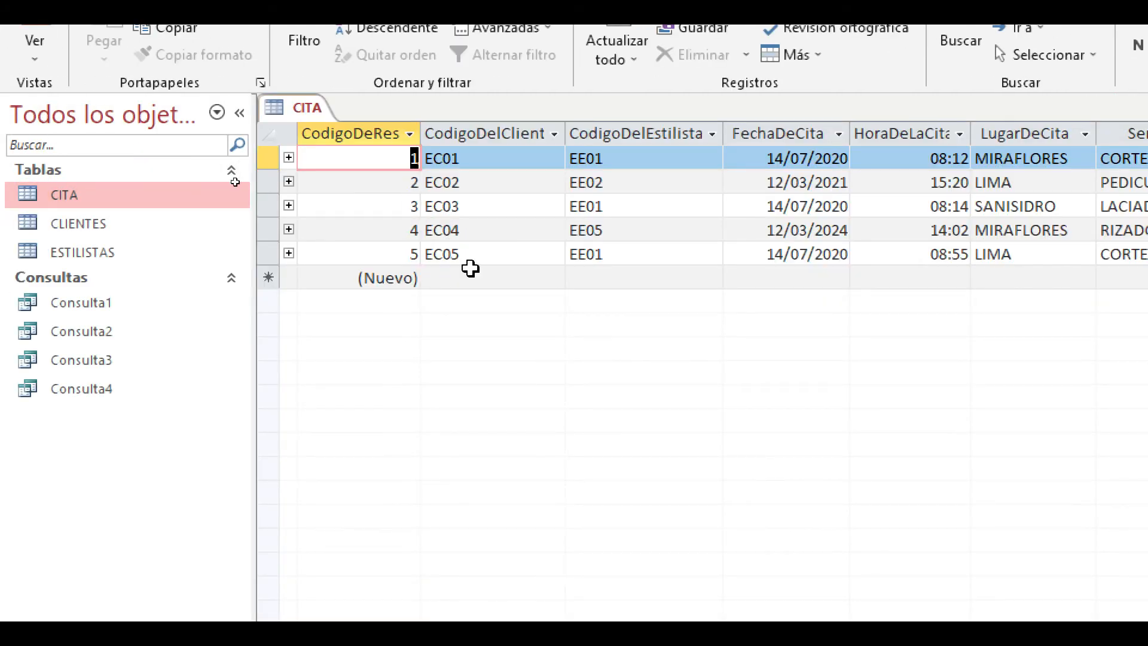
{"action": "left_click", "coordinate": [478, 278]}
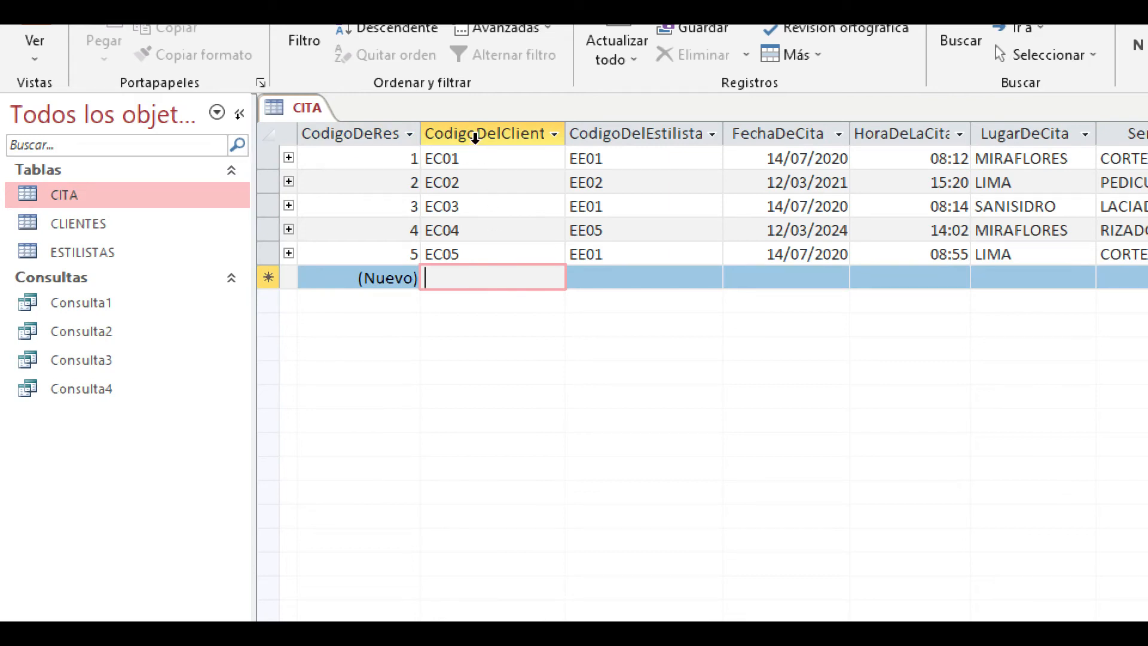
{"action": "type", "text": "e"}
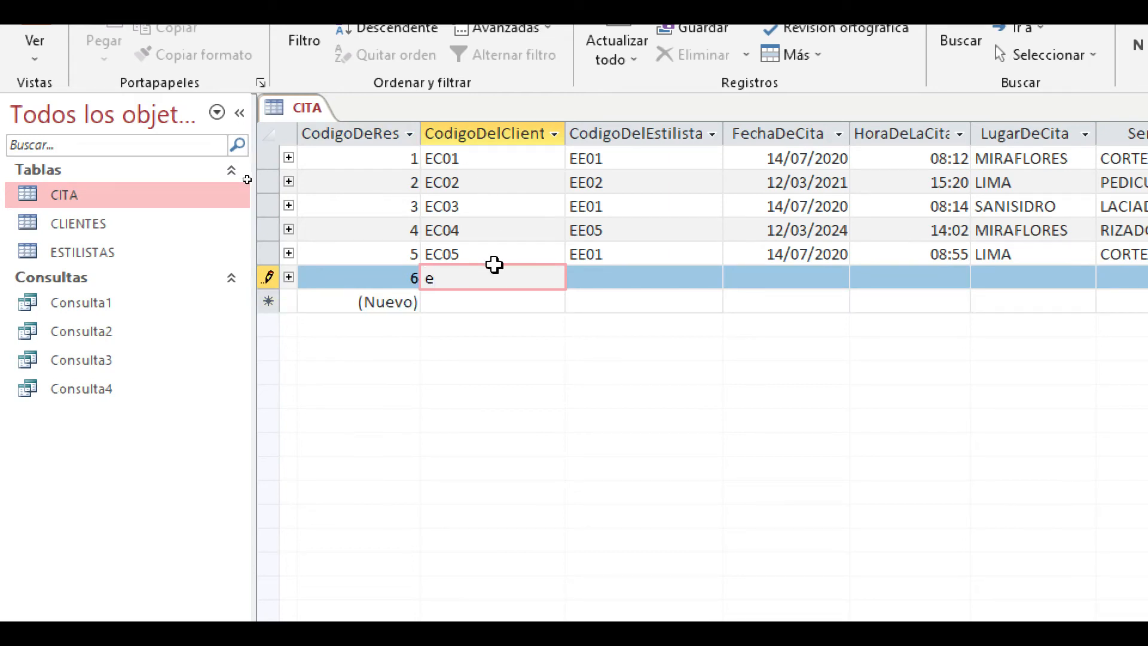
{"action": "key", "text": "BackSpace"}
{"action": "type", "text": "EC00"}
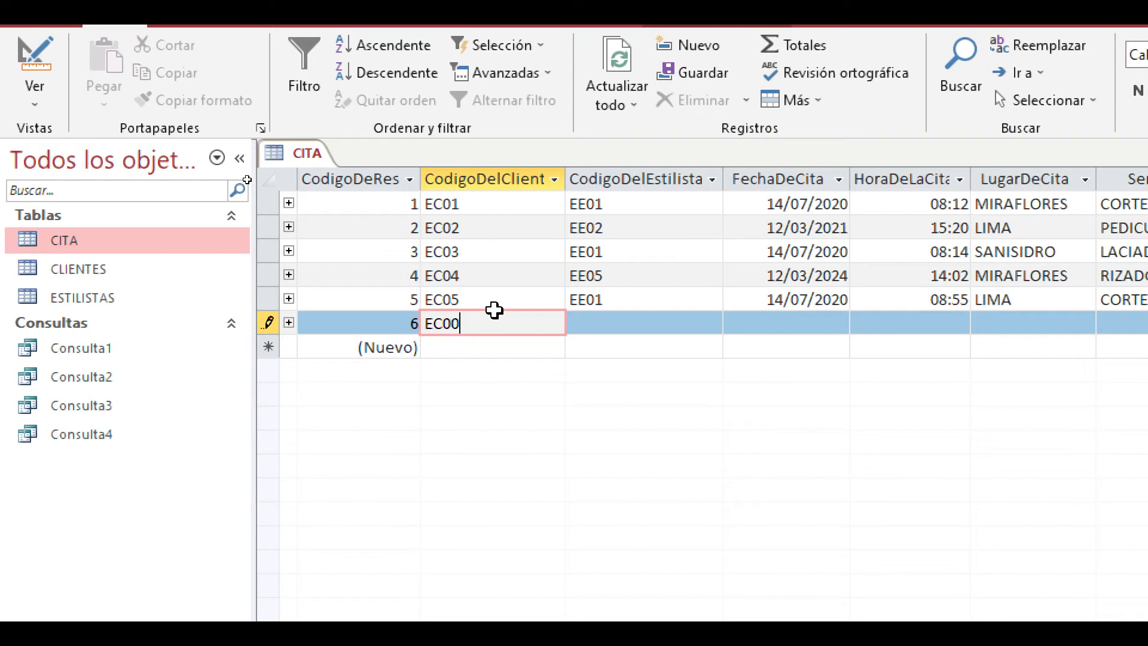
{"action": "key", "text": "BackSpace"}
{"action": "type", "text": "1"}
{"action": "left_click", "coordinate": [520, 345]}
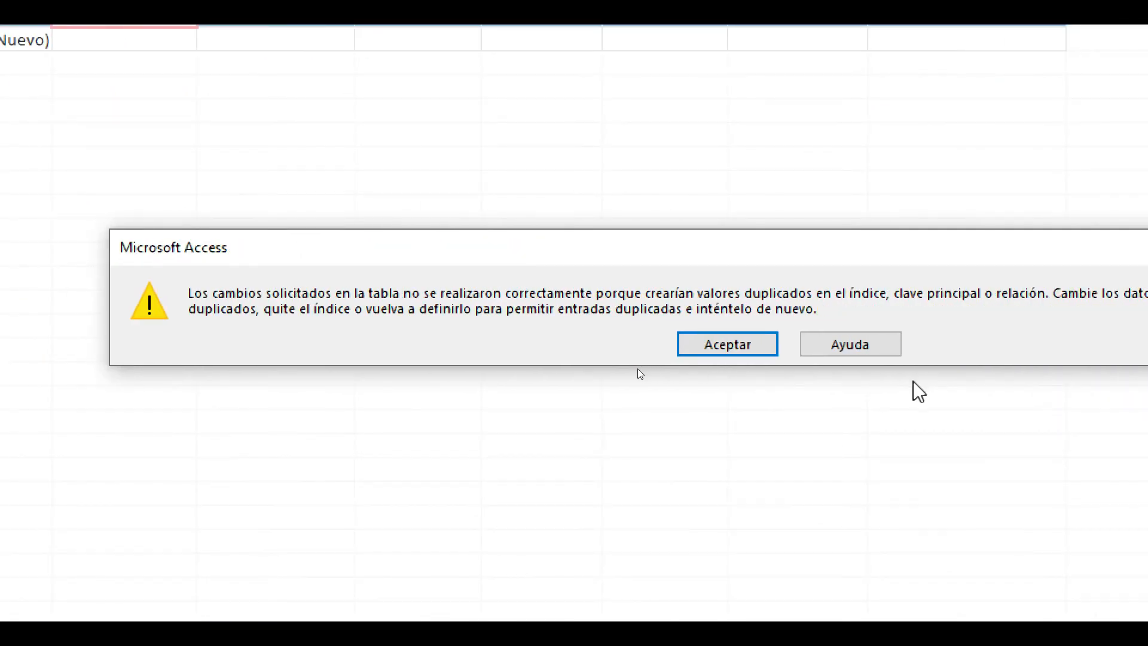
{"action": "left_click", "coordinate": [761, 350]}
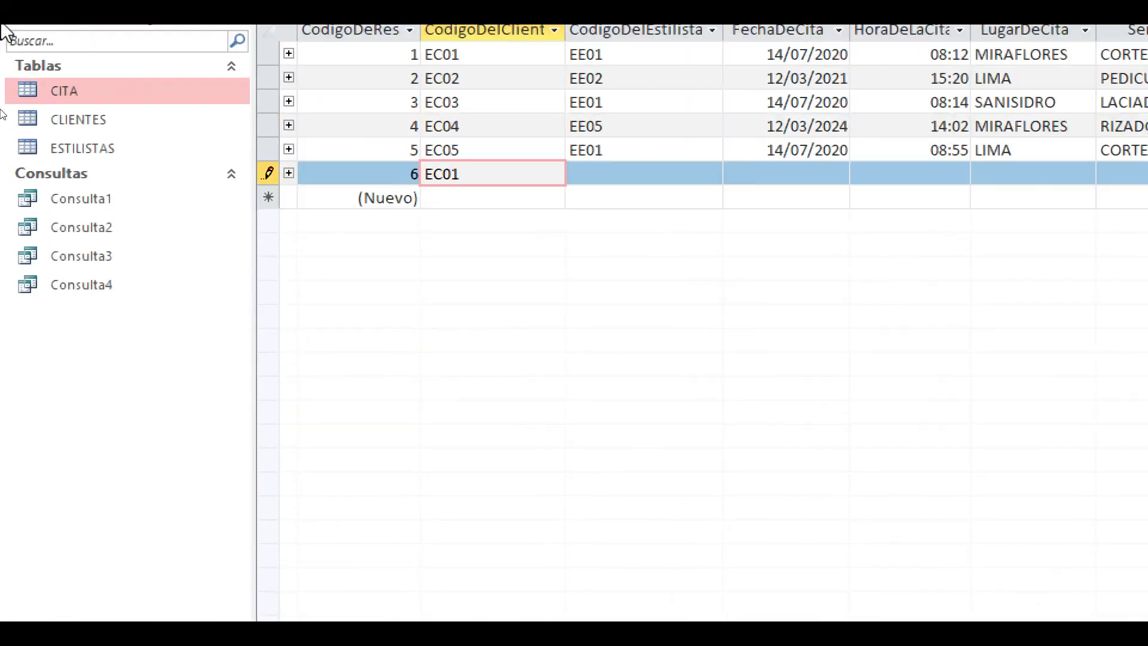
{"action": "key", "text": "BackSpace"}
{"action": "key", "text": "BackSpace"}
{"action": "key", "text": "BackSpace"}
{"action": "key", "text": "BackSpace"}
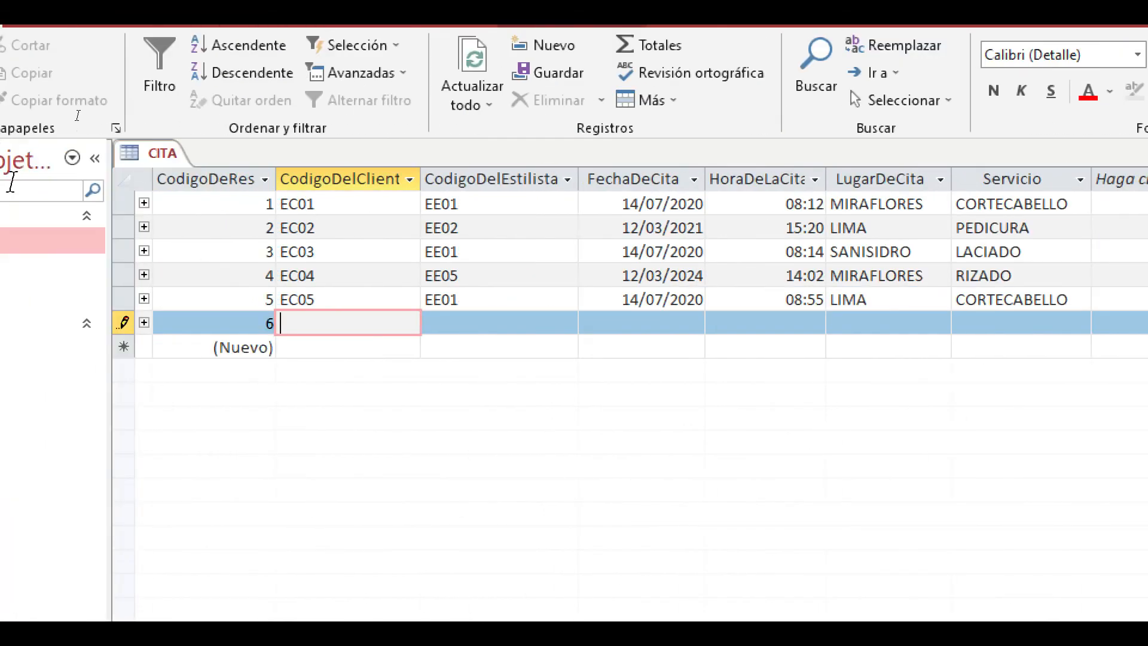
- In CITA's design view, try to set the Indexado property of CodigoDelCliente to No and save the table
{"action": "left_click", "coordinate": [36, 102]}
{"action": "left_click", "coordinate": [72, 182]}
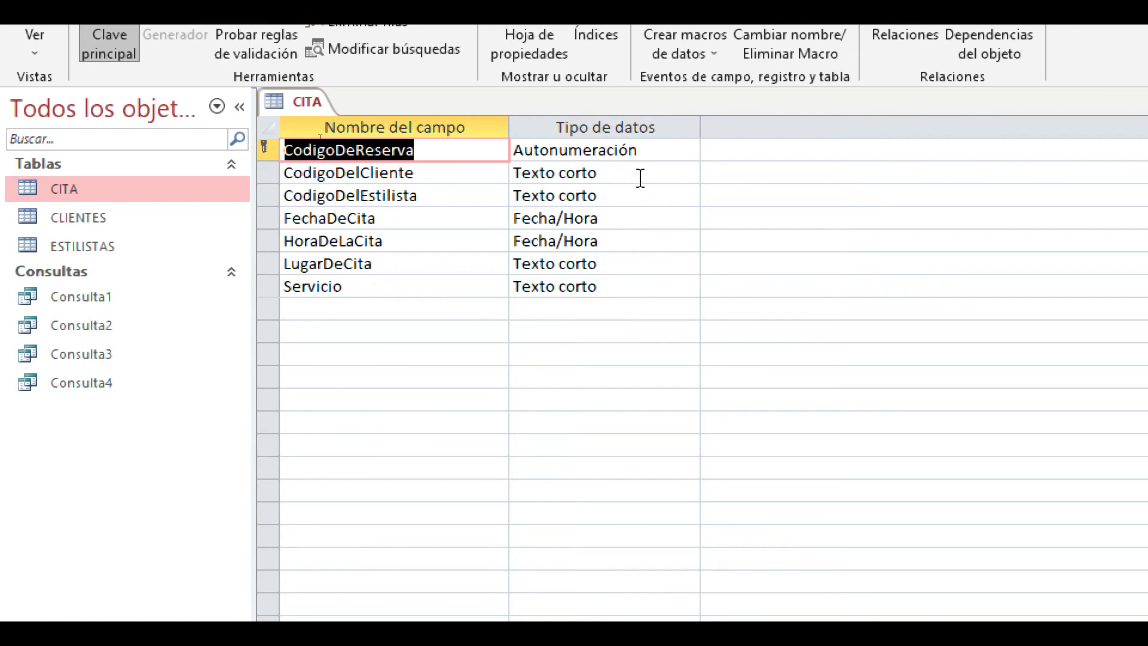
{"action": "left_click", "coordinate": [634, 224]}
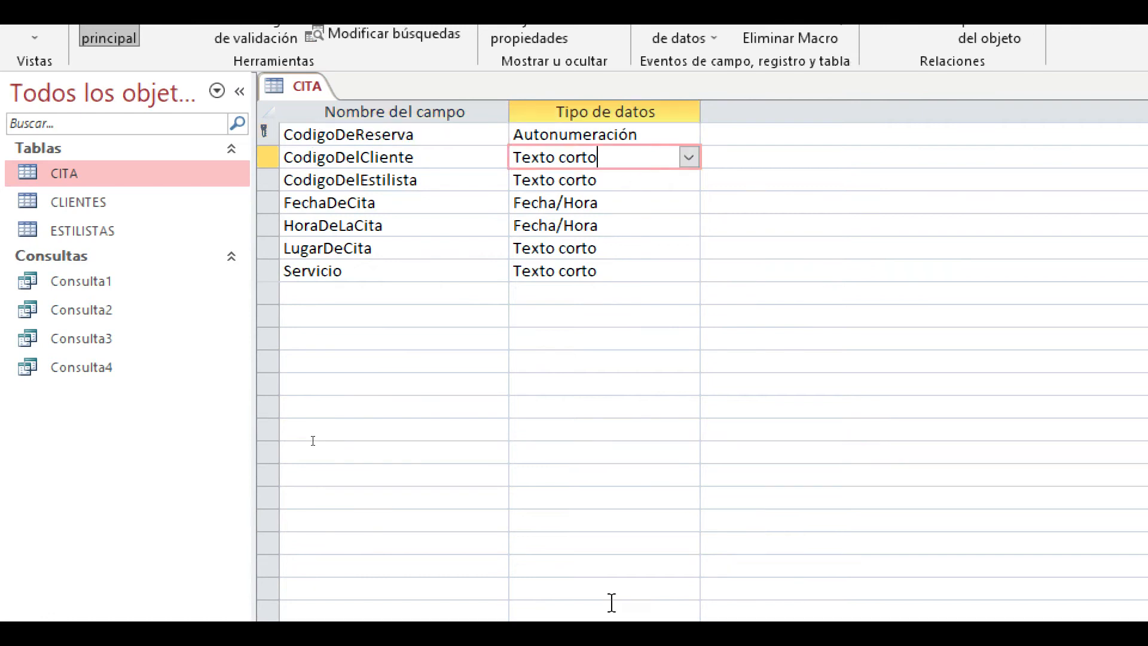
{"action": "left_click", "coordinate": [518, 478]}
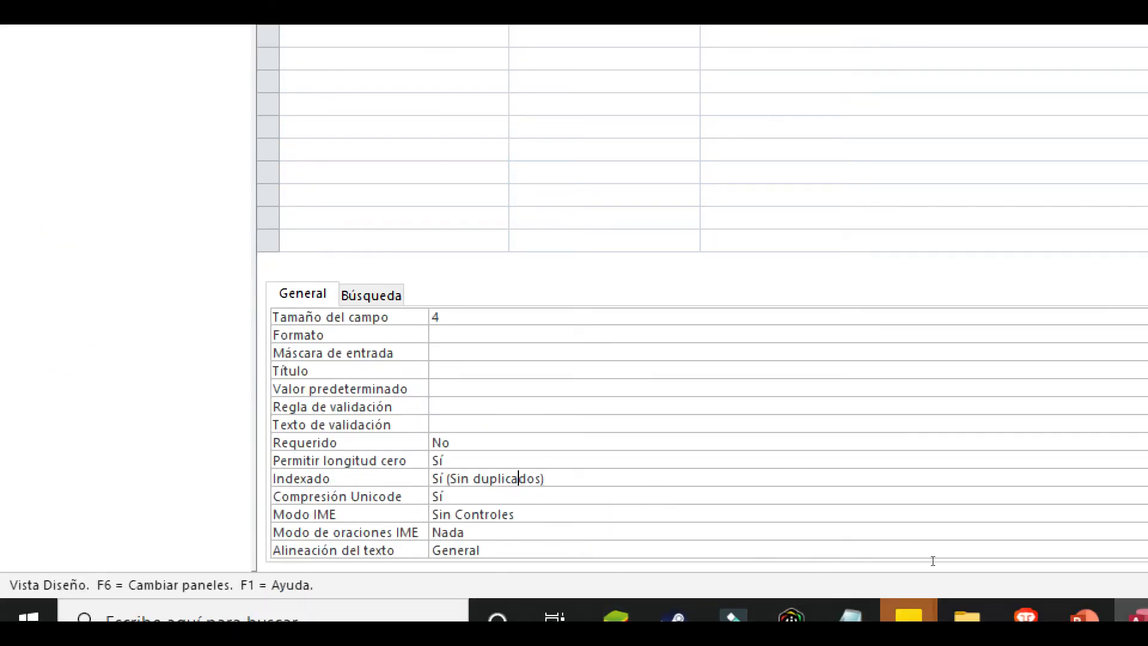
{"action": "key", "text": "alt+Down"}
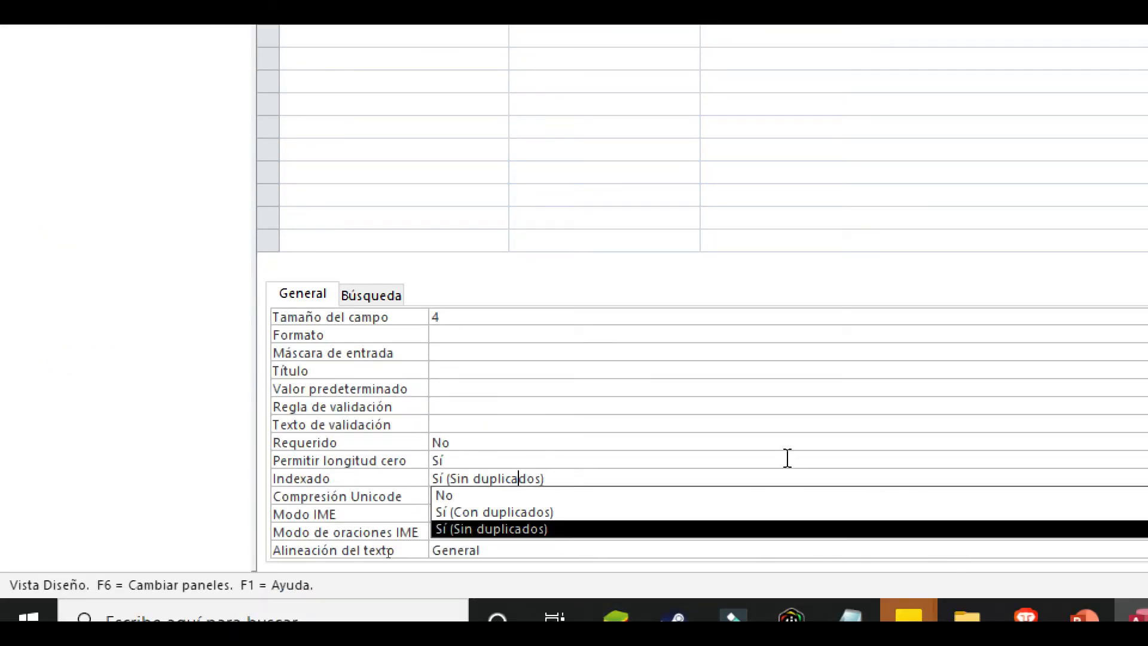
{"action": "left_click", "coordinate": [440, 495]}
{"action": "left_click", "coordinate": [24, 146]}
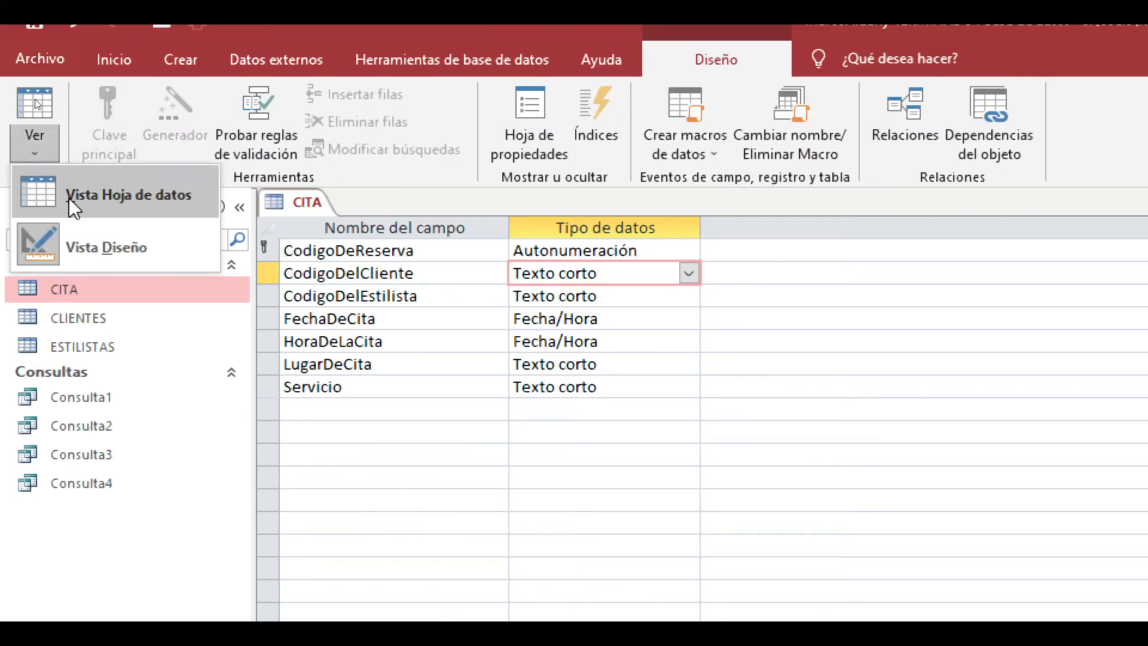
{"action": "left_click", "coordinate": [70, 198]}
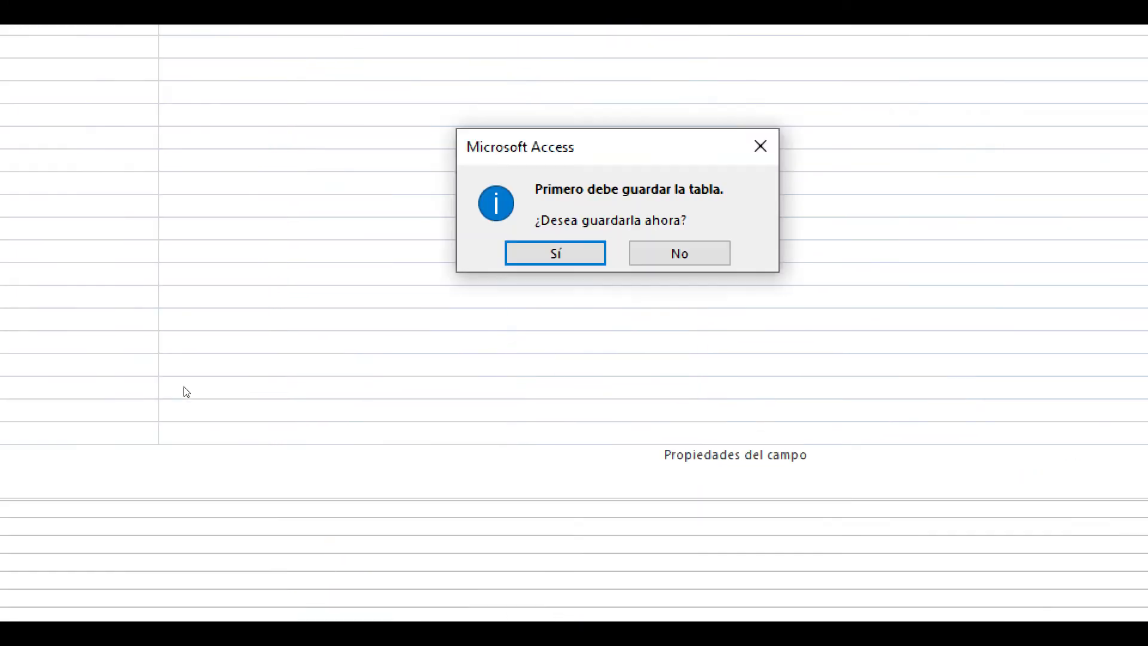
{"action": "left_click", "coordinate": [551, 255]}
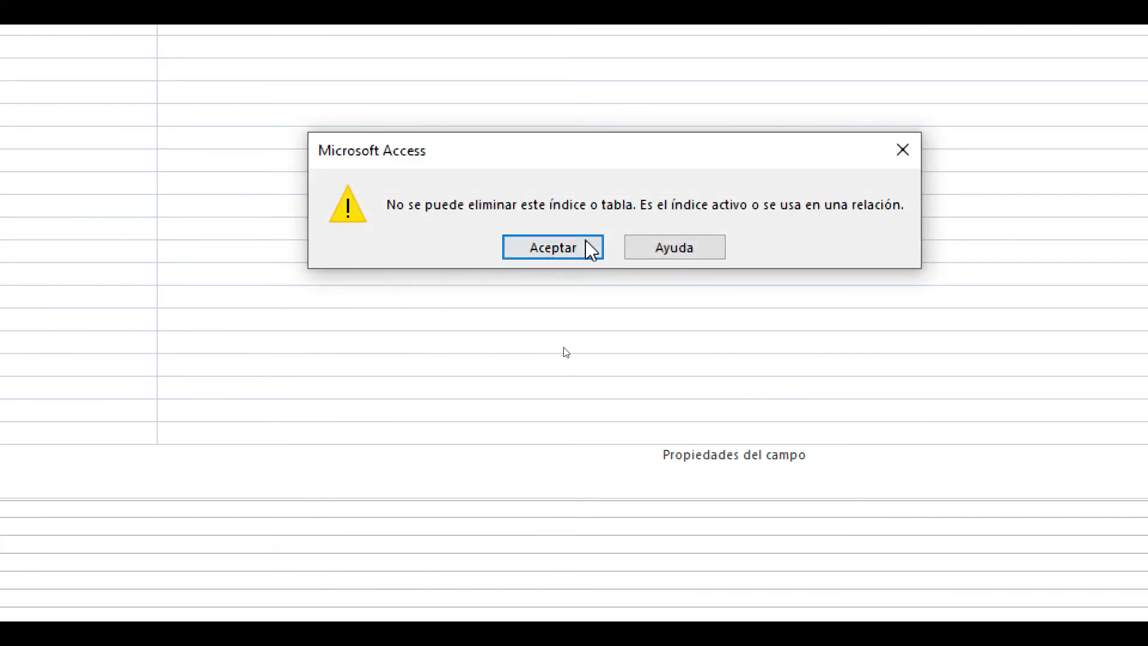
{"action": "left_click", "coordinate": [573, 246]}
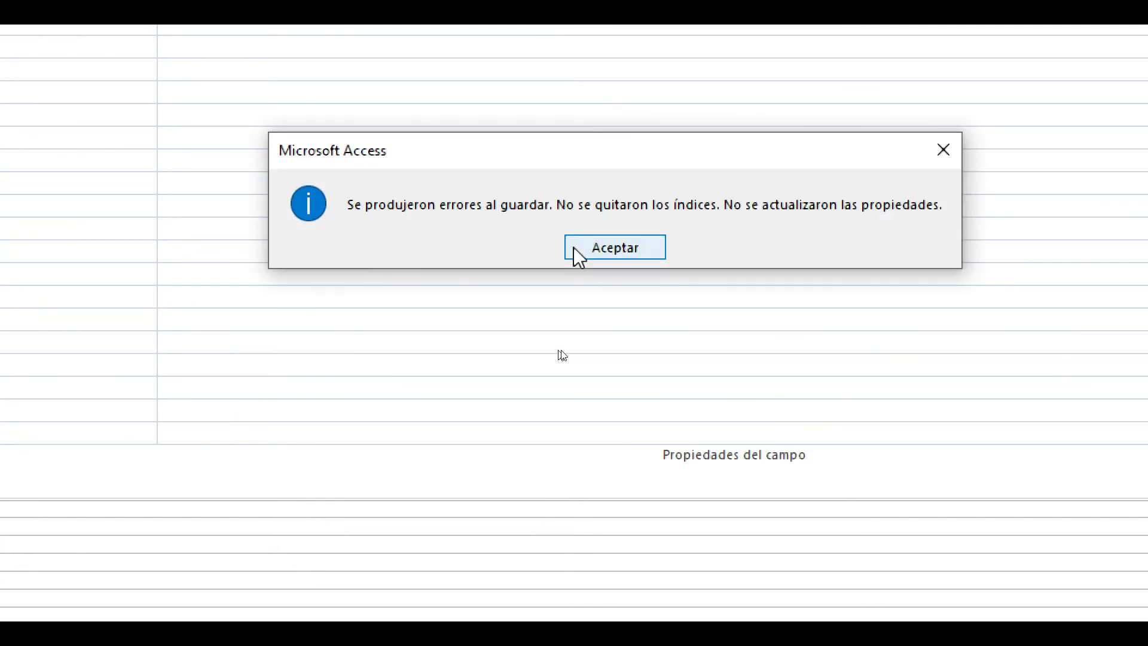
{"action": "left_click", "coordinate": [572, 247]}
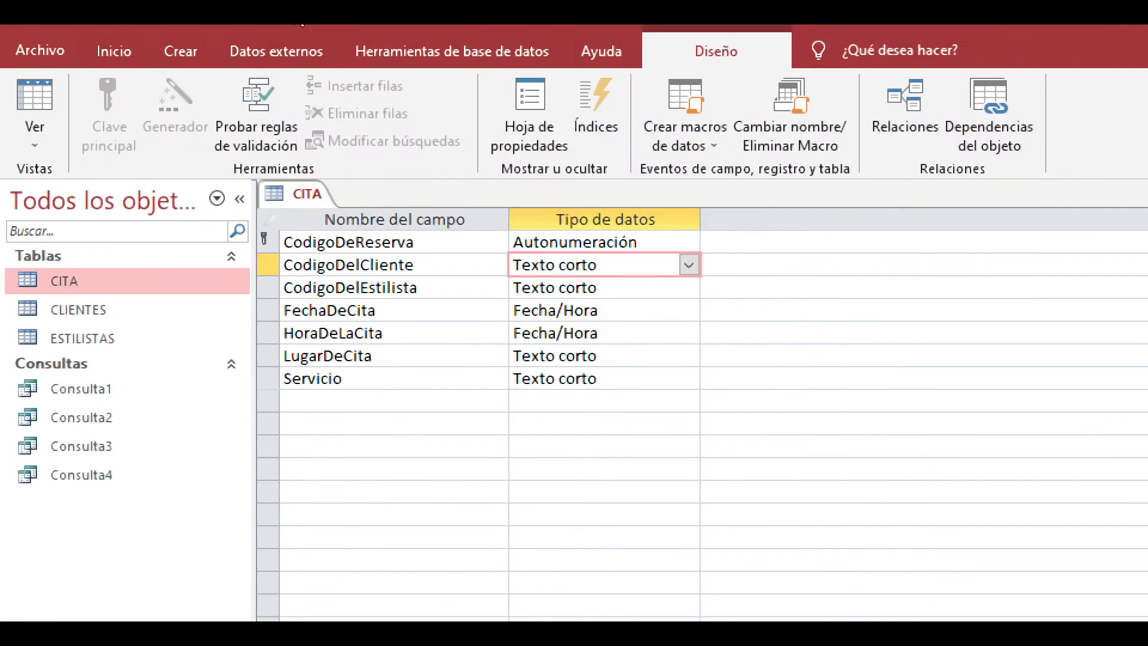
- Close the CITA table and reopen the relationships diagram
{"action": "left_click", "coordinate": [1141, 106]}
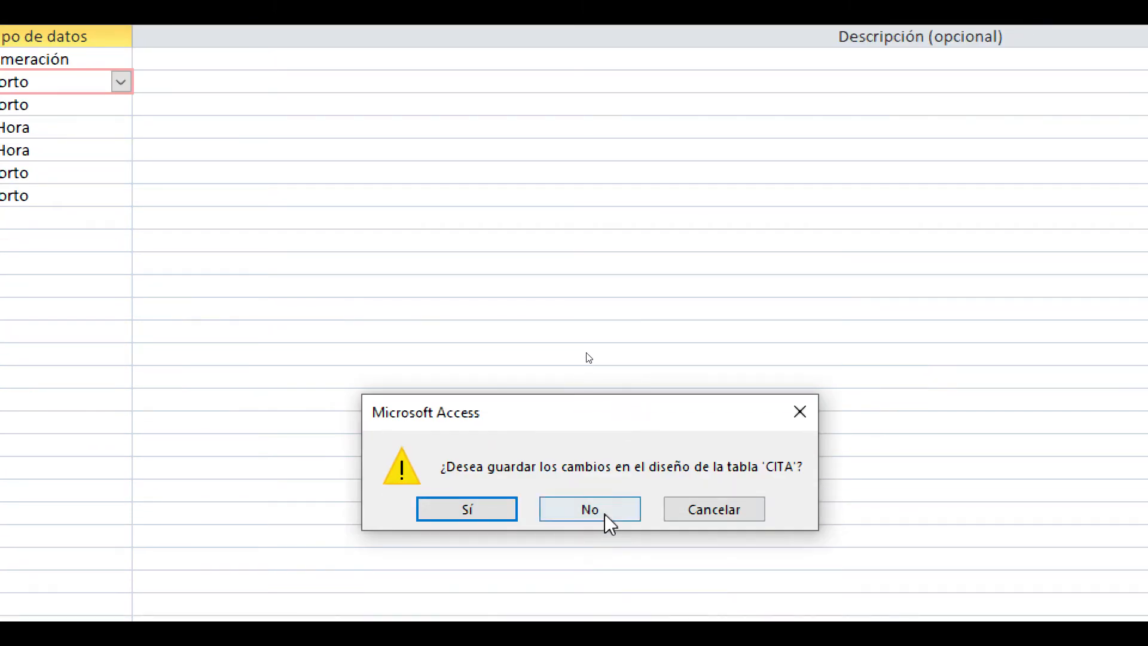
{"action": "left_click", "coordinate": [590, 510]}
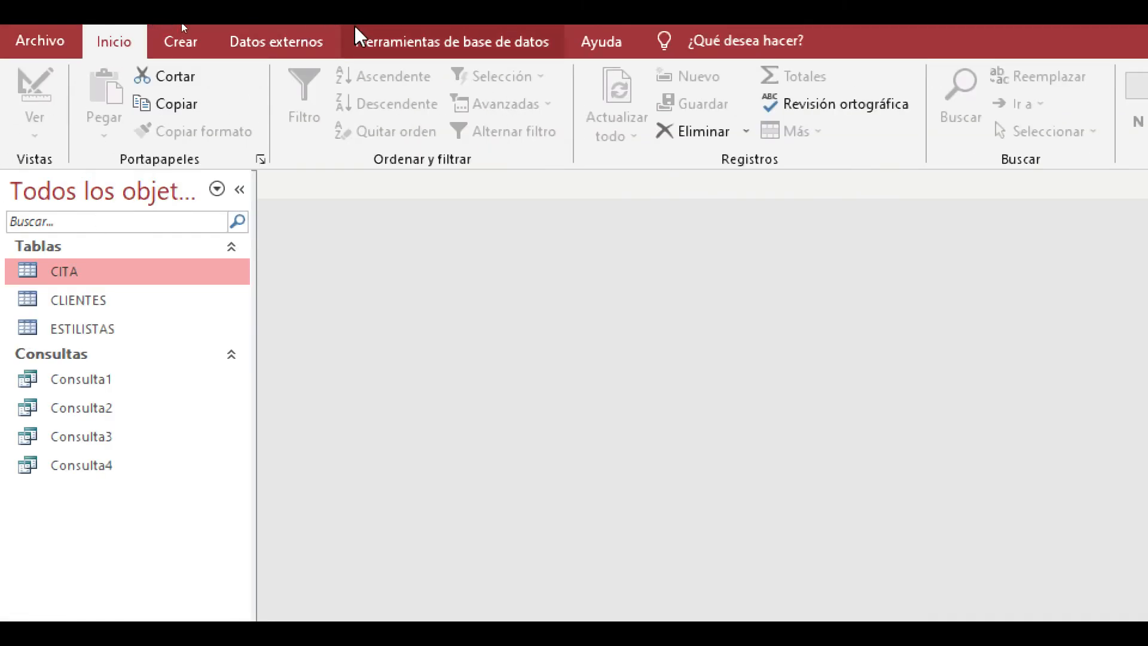
{"action": "left_click", "coordinate": [358, 40]}
{"action": "left_click", "coordinate": [329, 108]}
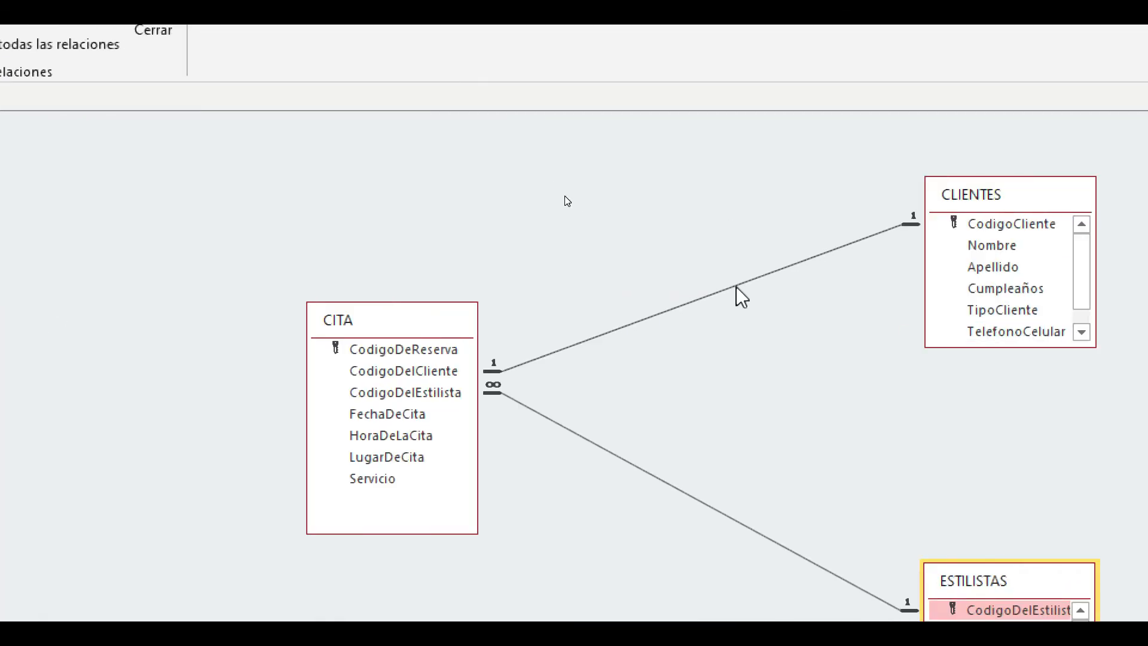
- Permanently delete the one-to-one relationship between CITA and CLIENTES from the relationships diagram
{"action": "left_click", "coordinate": [735, 287]}
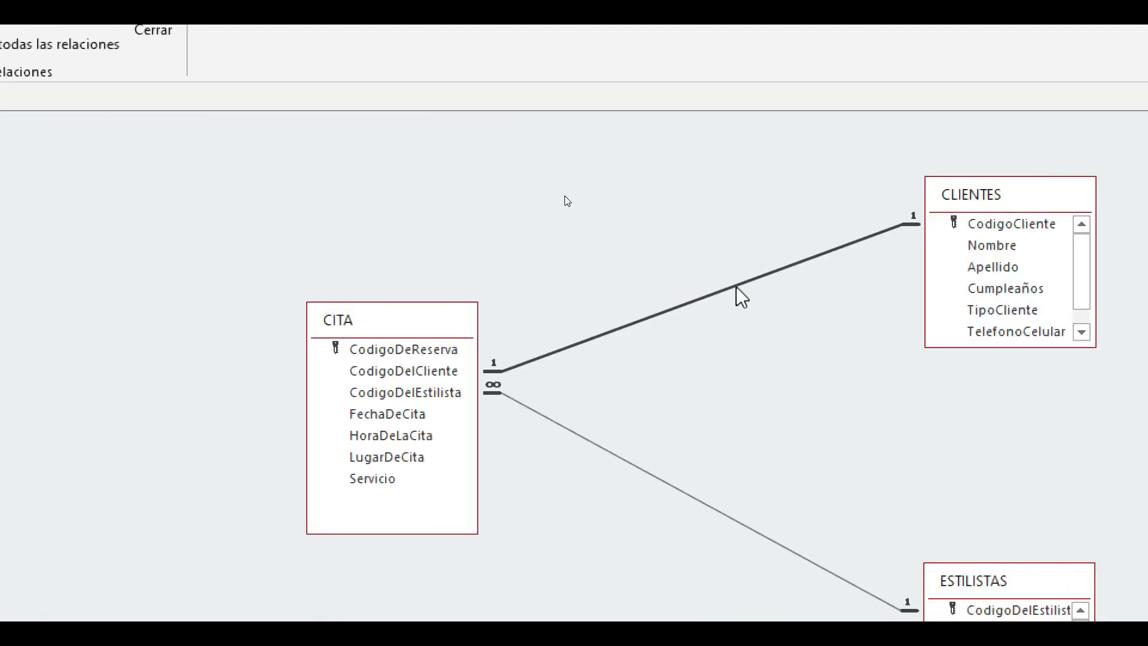
{"action": "key", "text": "Delete"}
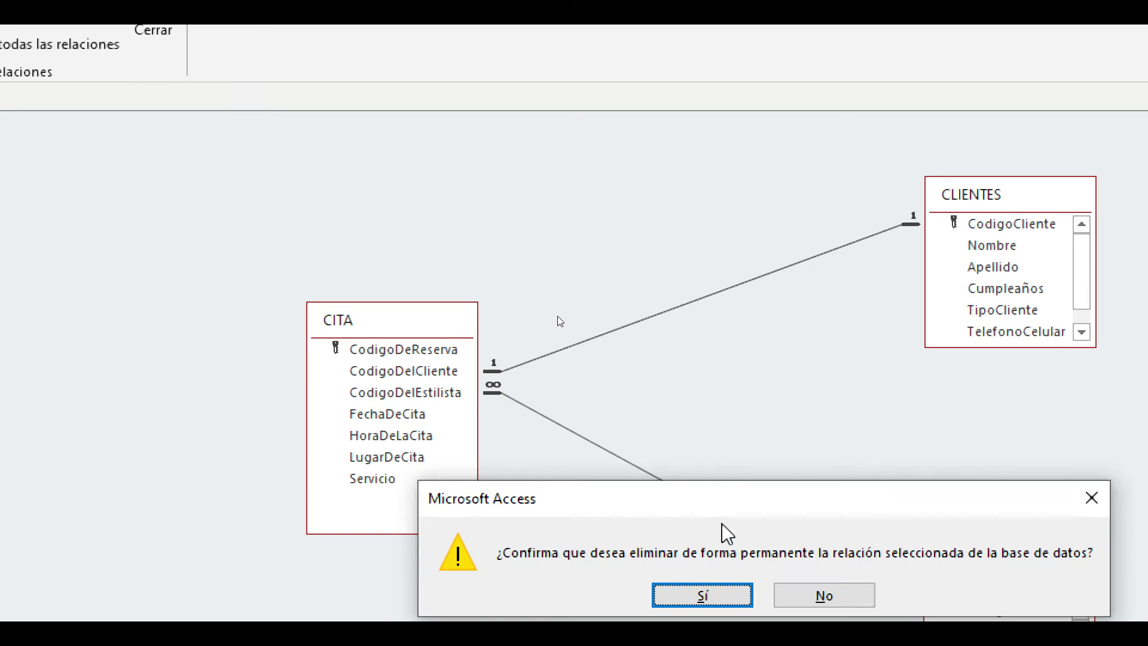
{"action": "left_click", "coordinate": [720, 596]}
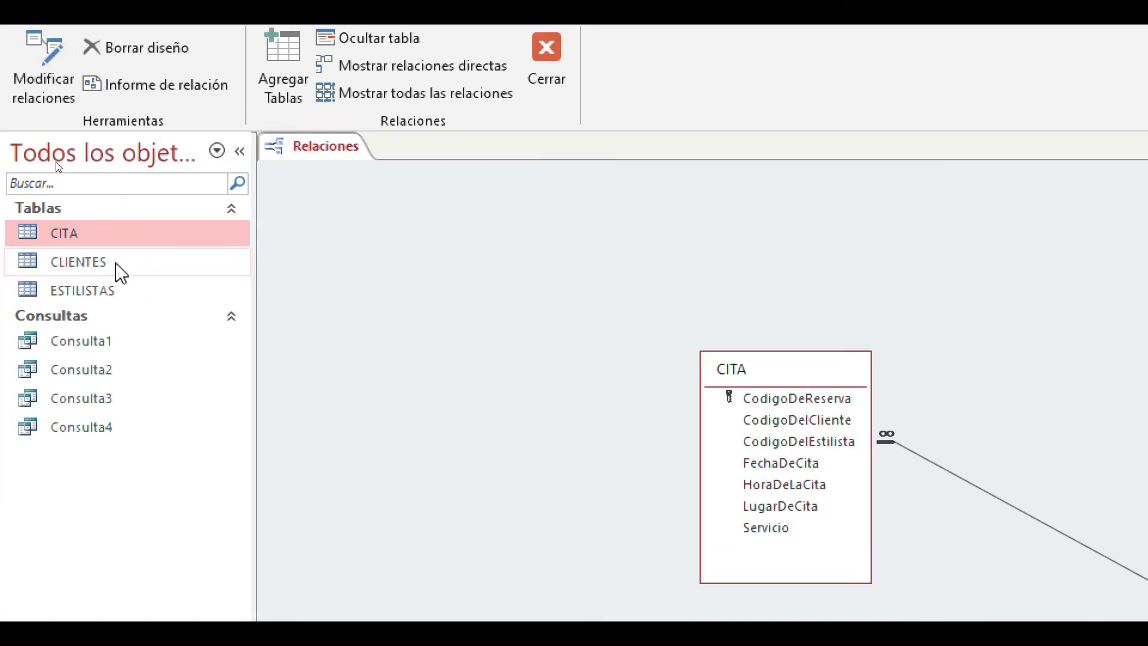
- Open the CLIENTES and CITA tables alongside the relationships diagram
{"action": "left_click", "coordinate": [106, 288]}
{"action": "left_click", "coordinate": [121, 269]}
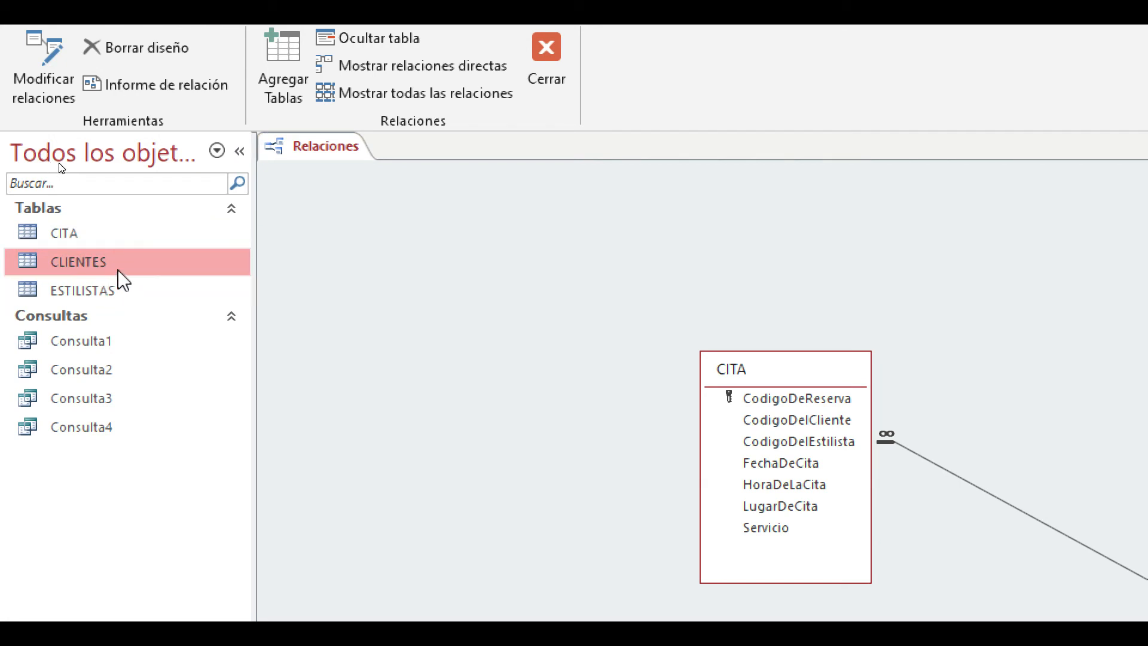
{"action": "double_click", "coordinate": [121, 272]}
{"action": "double_click", "coordinate": [105, 235]}
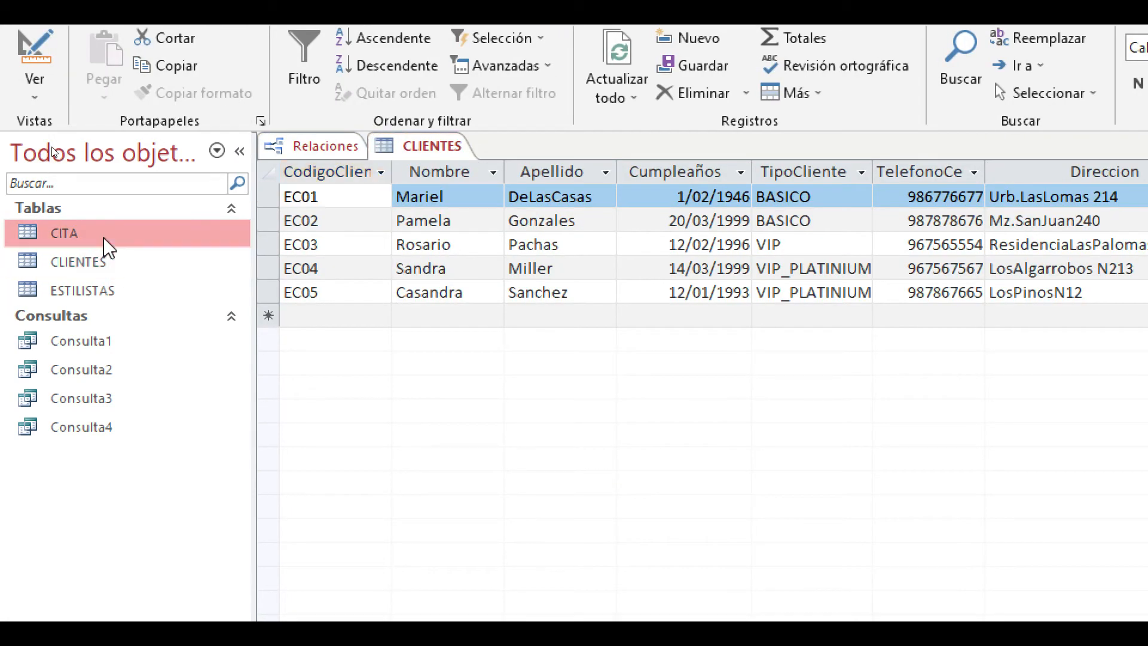
- In CITA's design view, set the Indexado property of the CodigoDelCliente field to No
{"action": "left_click", "coordinate": [34, 95]}
{"action": "left_click", "coordinate": [92, 183]}
{"action": "left_click", "coordinate": [620, 216]}
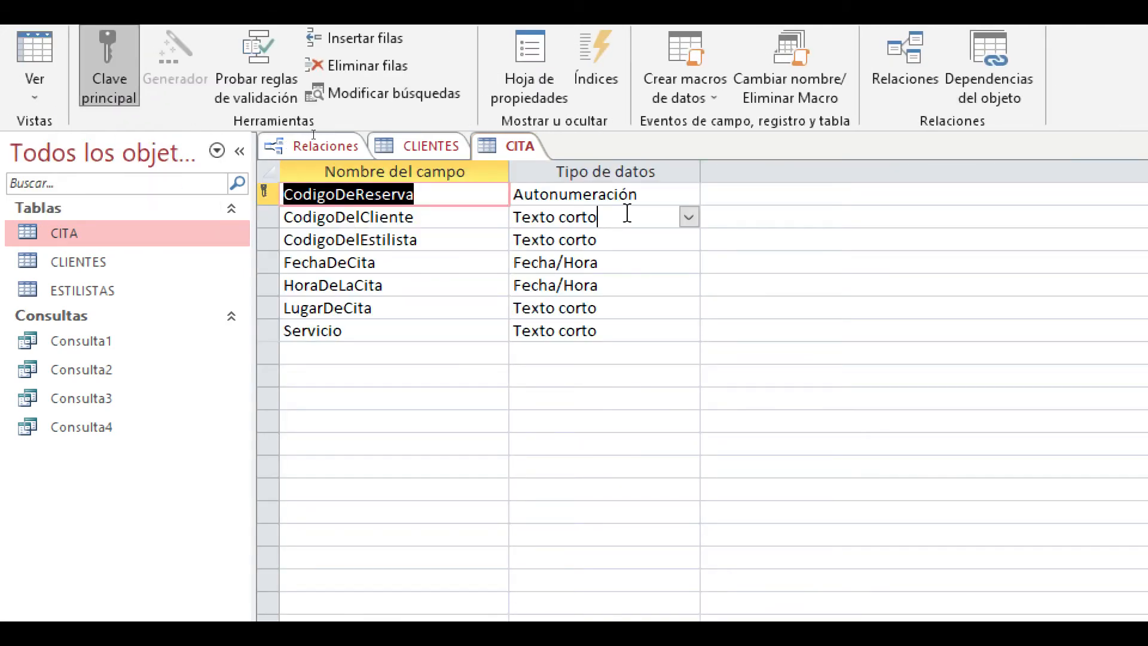
{"action": "left_click", "coordinate": [561, 476]}
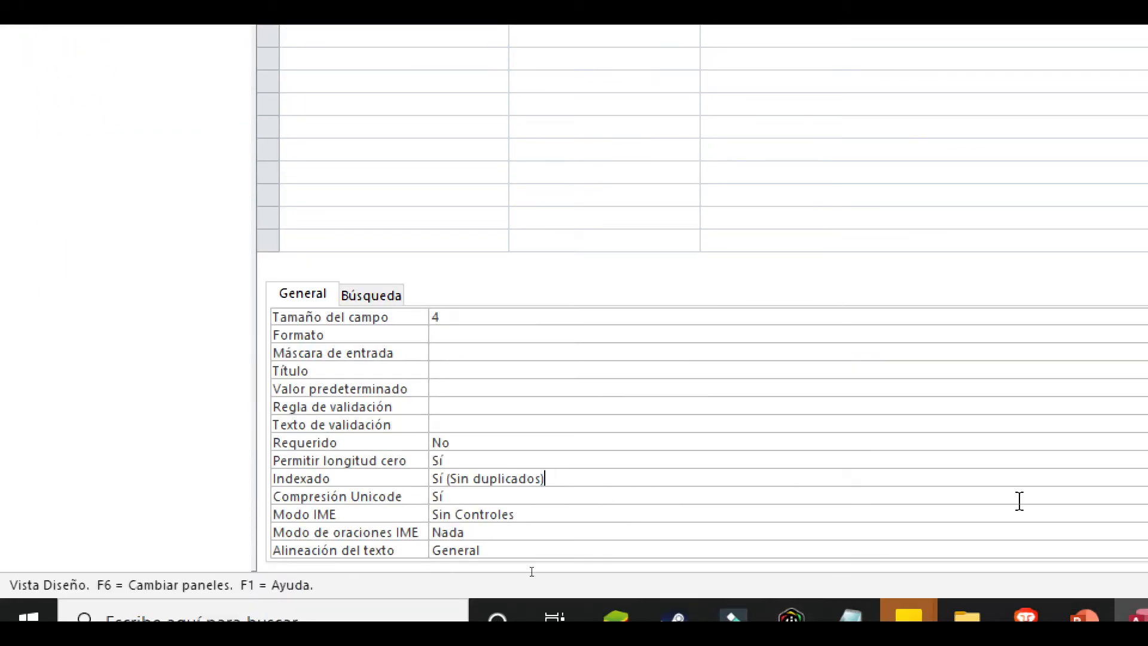
{"action": "key", "text": "alt+Down"}
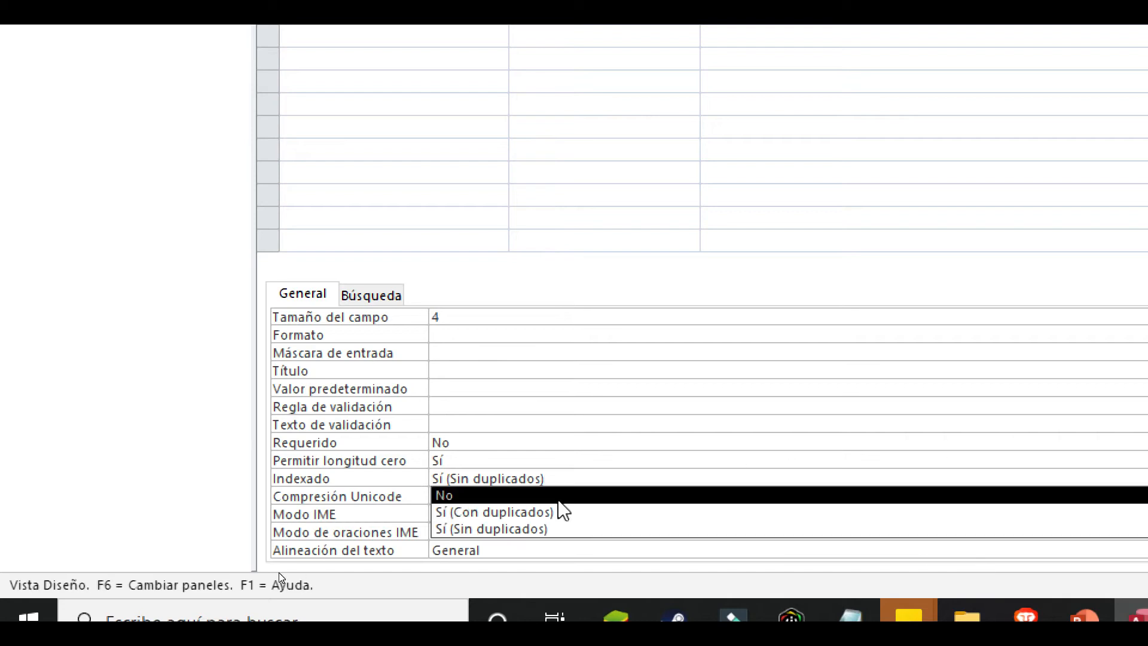
{"action": "left_click", "coordinate": [559, 501]}
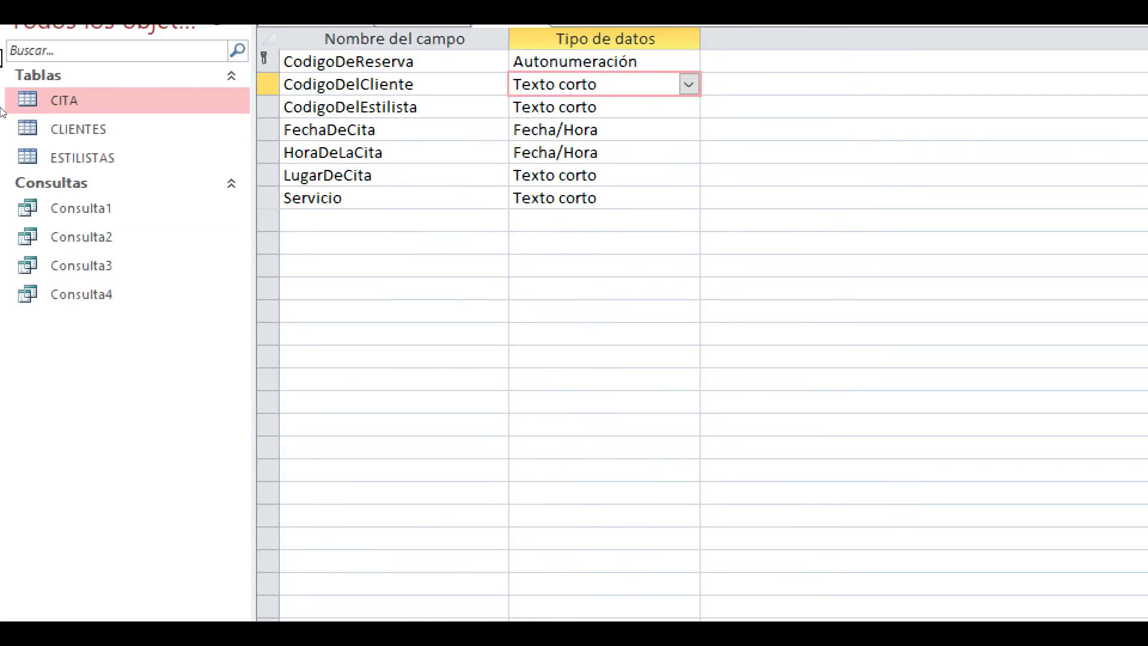
- Save the CITA design by switching to its datasheet, and close the open tables to return to the relationships diagram
{"action": "left_click", "coordinate": [35, 93]}
{"action": "left_click", "coordinate": [96, 156]}
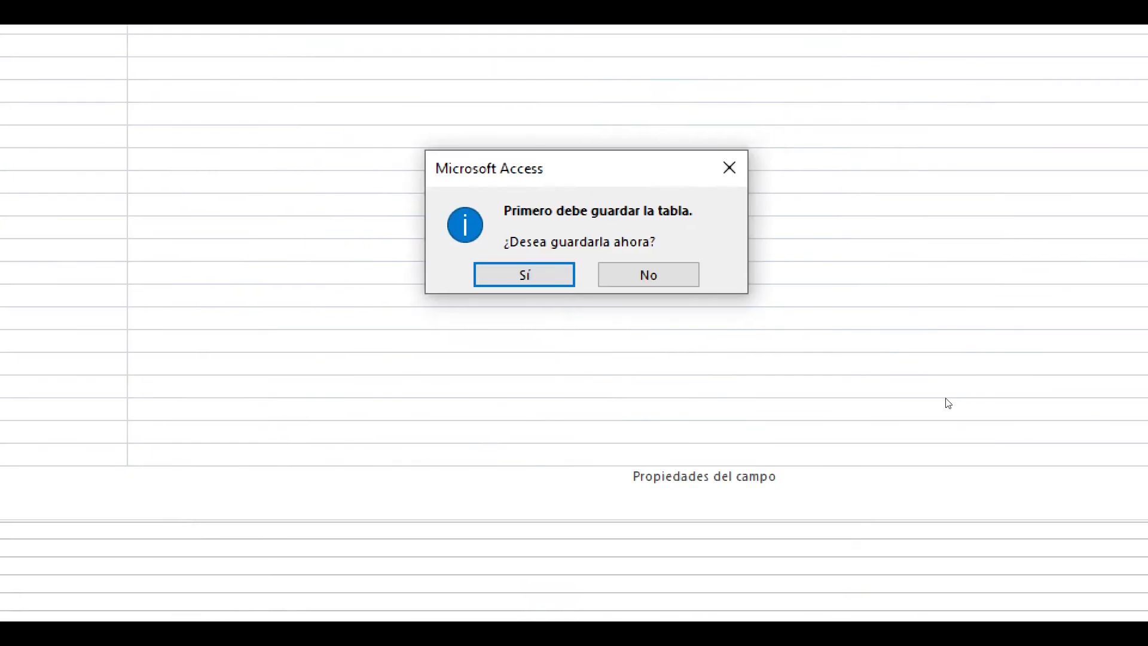
{"action": "left_click", "coordinate": [524, 275]}
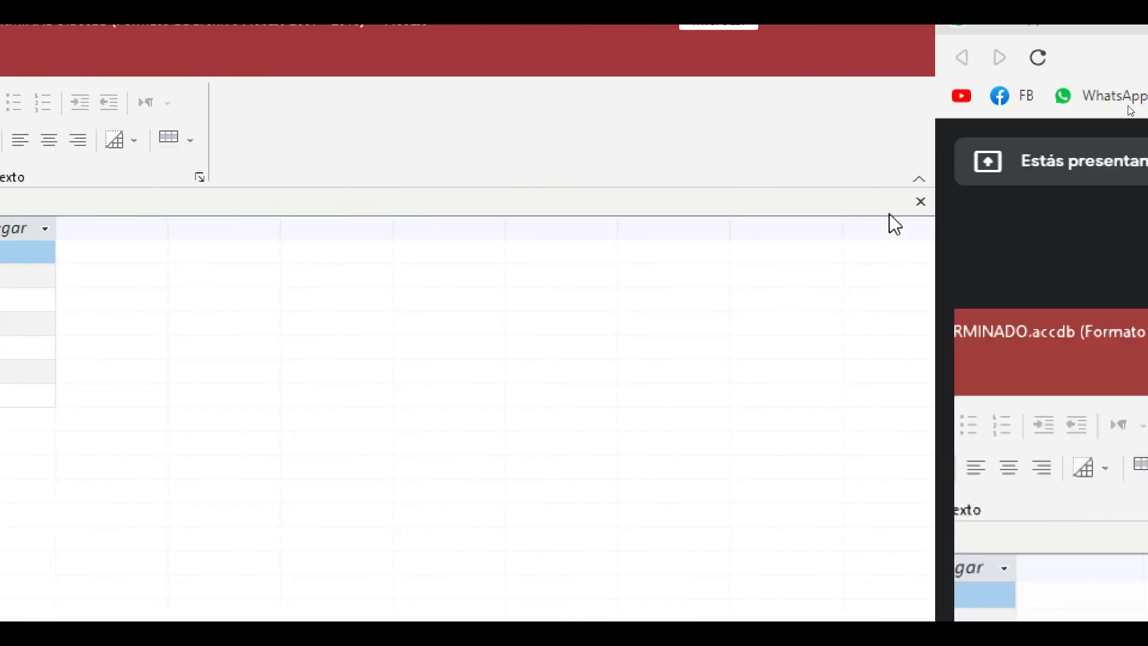
{"action": "left_click", "coordinate": [920, 202]}
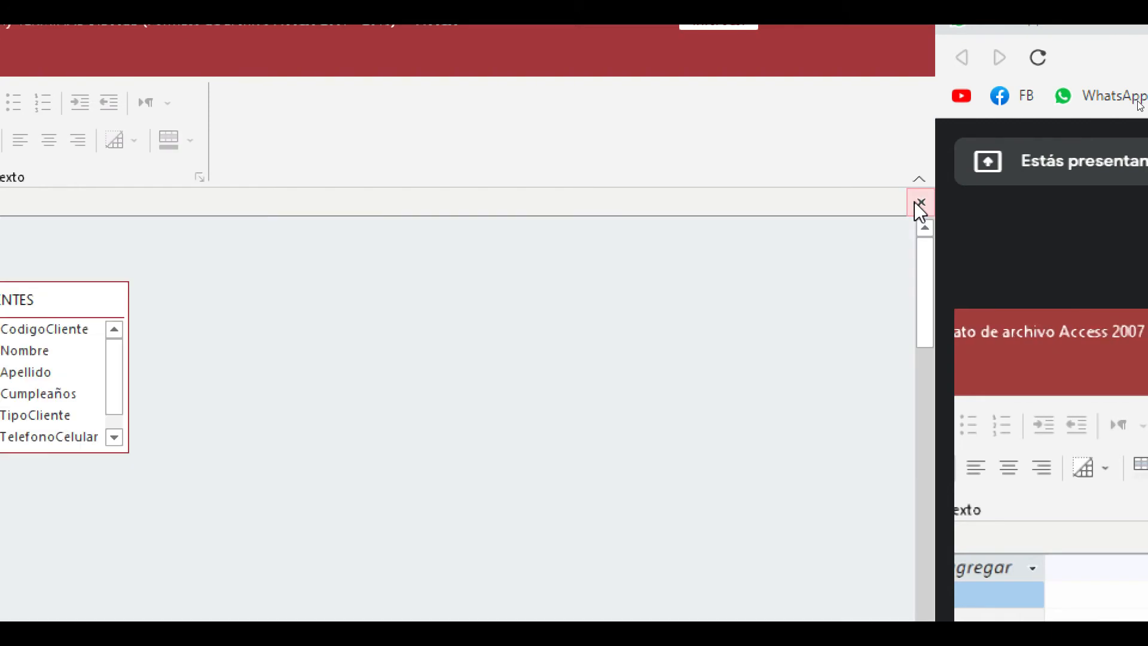
- Relate CLIENTES.CodigoCliente to CITA.CodigoDelCliente with referential integrity, cascade update and cascade delete, and close the diagram with its changes saved
{"action": "left_click_drag", "start_coordinate": [852, 225], "coordinate": [317, 382]}
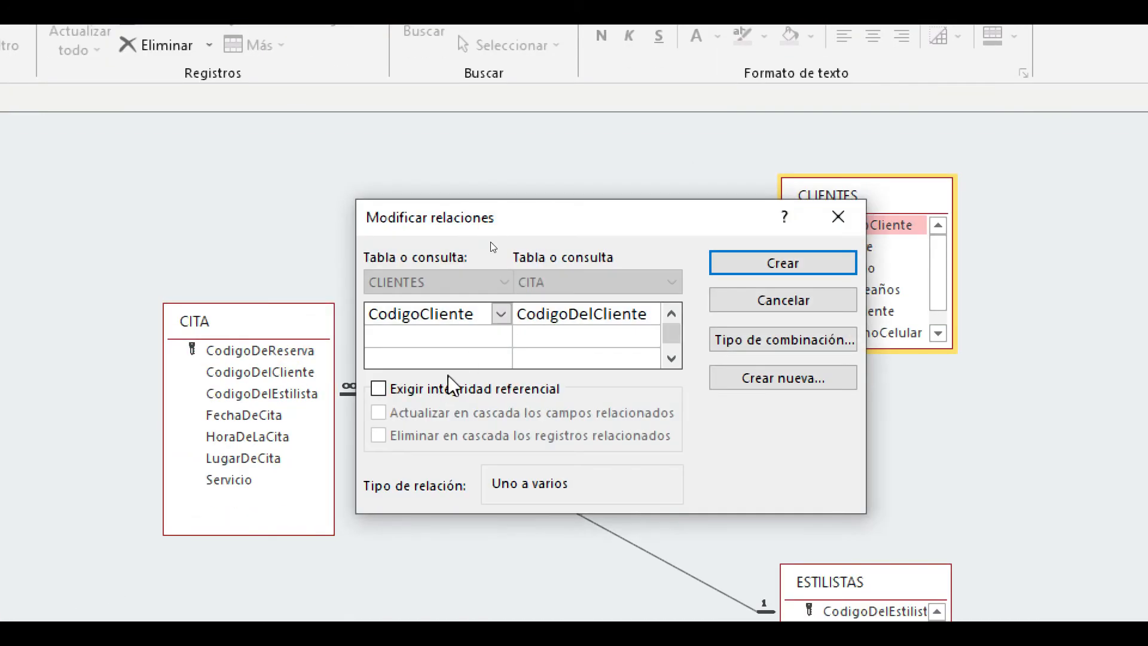
{"action": "left_click", "coordinate": [430, 389]}
{"action": "left_click", "coordinate": [445, 411]}
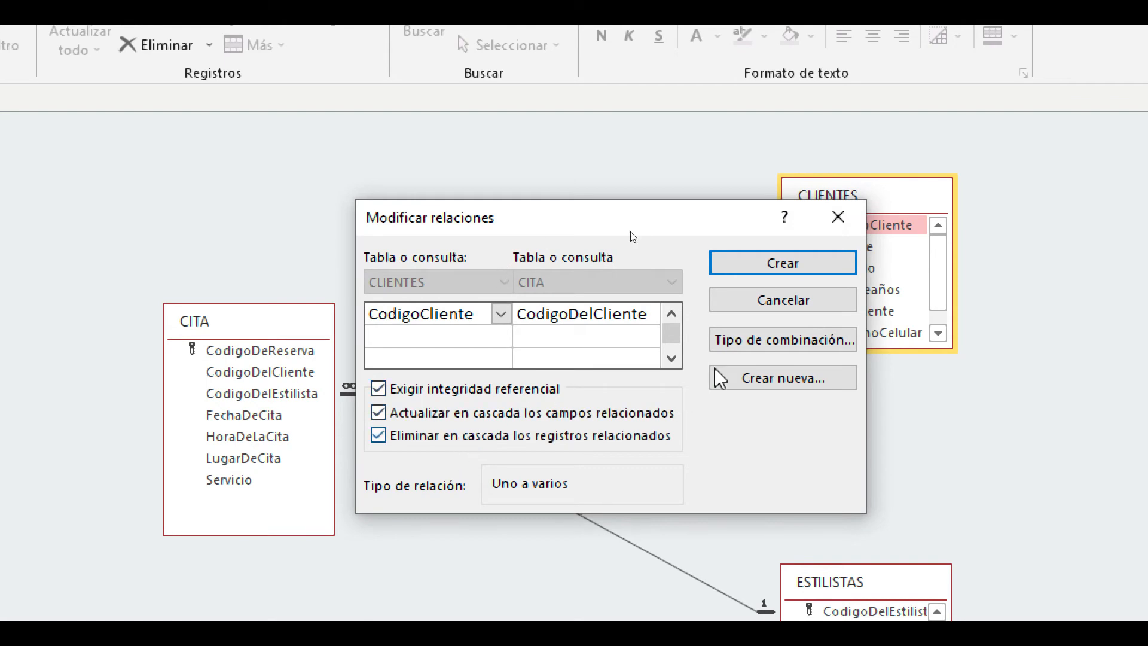
{"action": "left_click", "coordinate": [793, 264]}
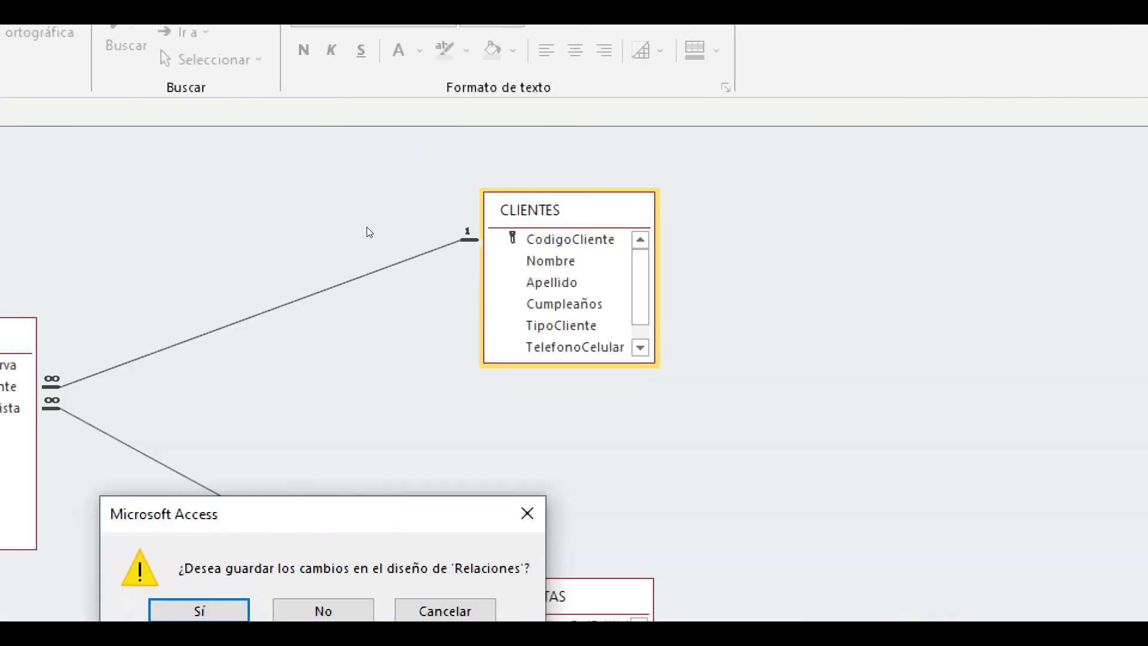
{"action": "left_click", "coordinate": [171, 303]}
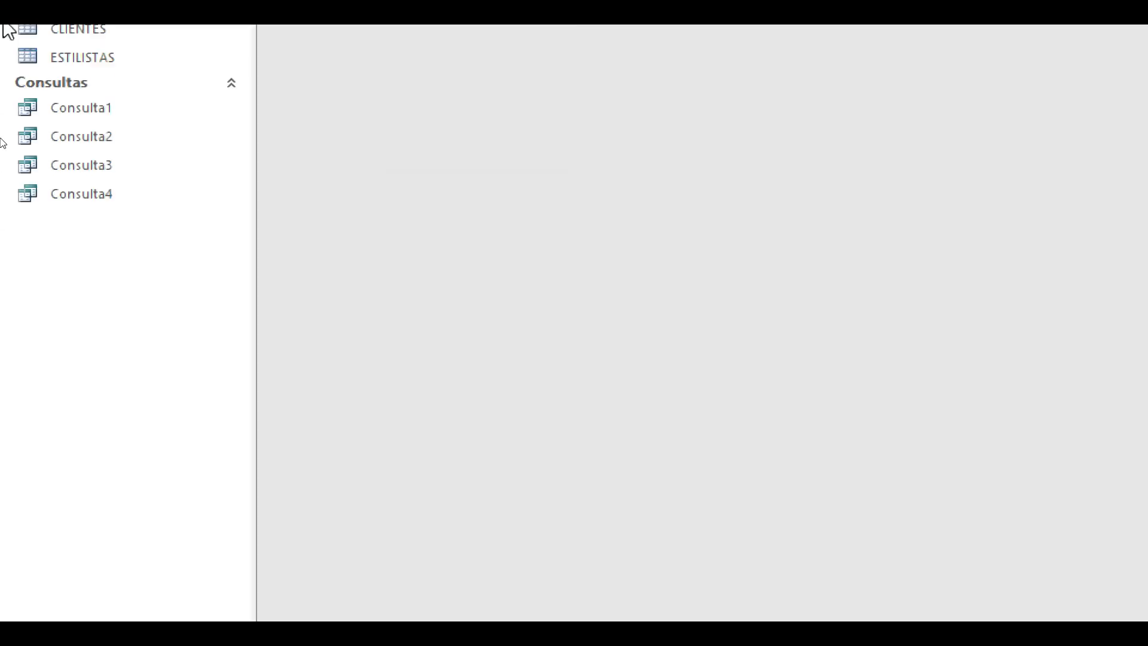
- Open CITA and fill record 6 with CodigoDelCliente 3C01 and CodigoDelEstilista EE01
{"action": "double_click", "coordinate": [88, 96]}
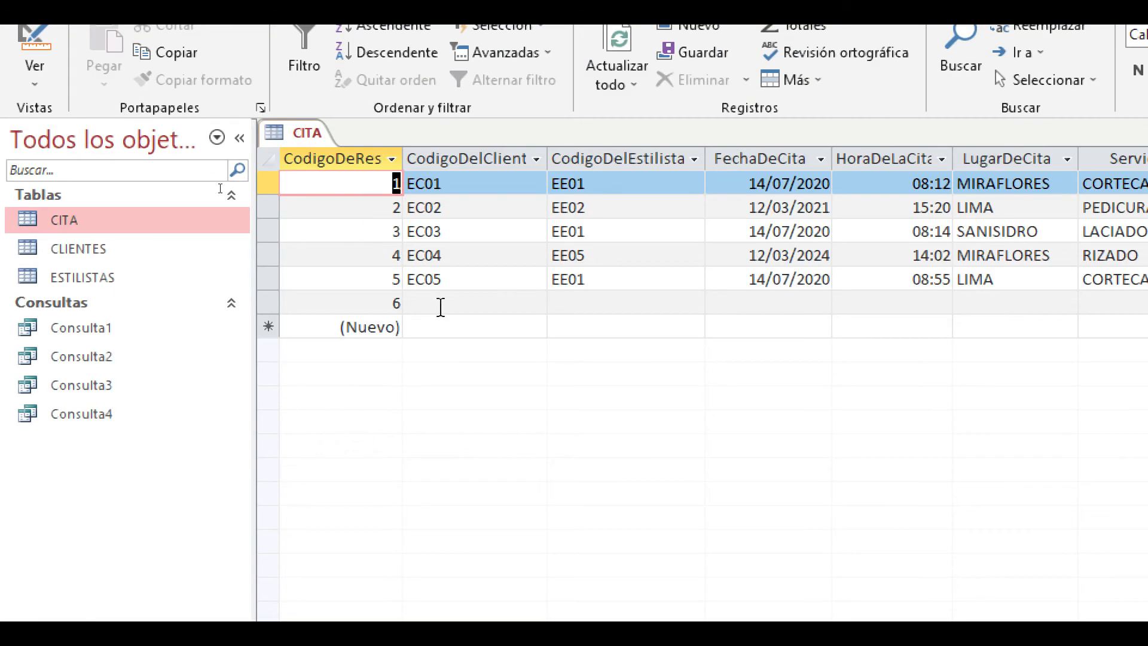
{"action": "left_click", "coordinate": [445, 303]}
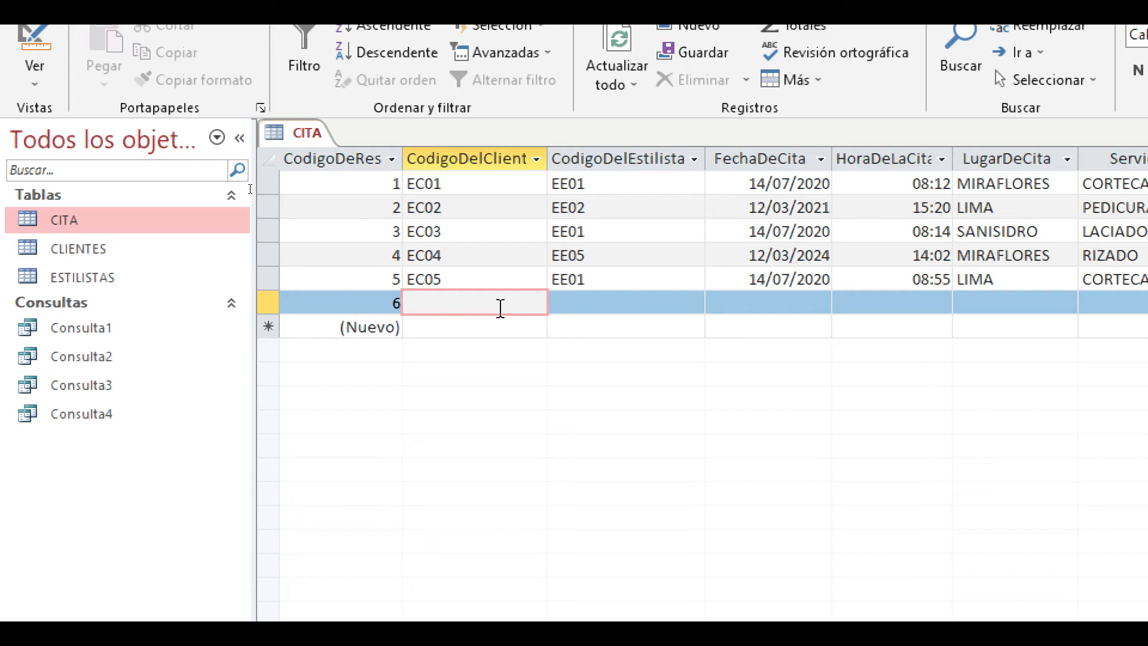
{"action": "type", "text": "3C01"}
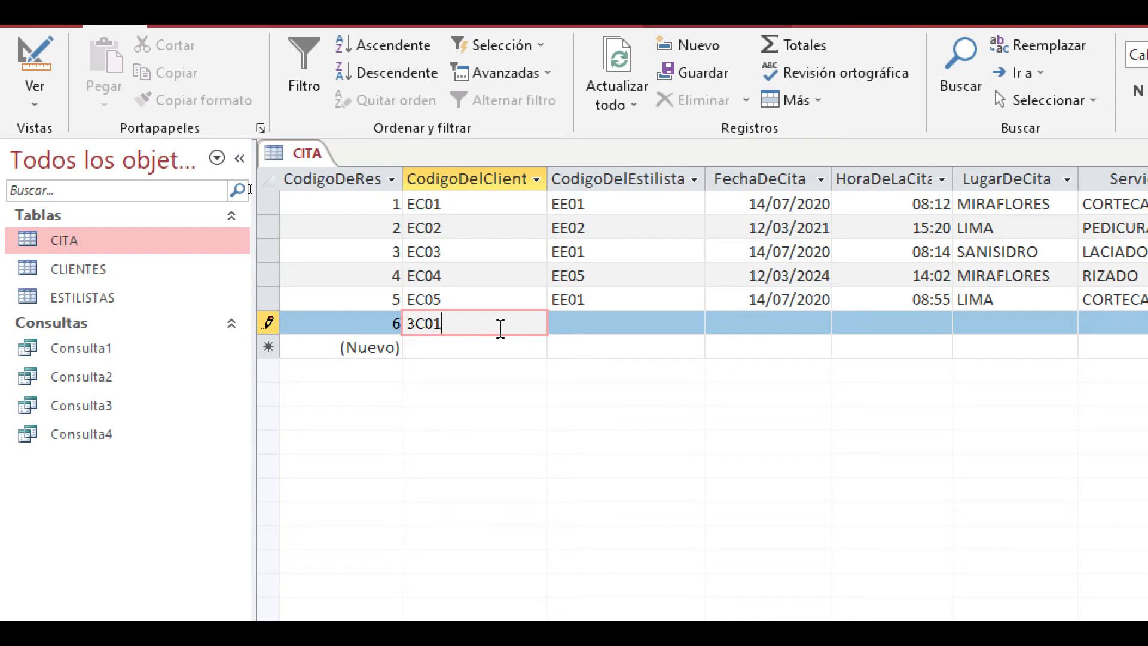
{"action": "left_click", "coordinate": [574, 330]}
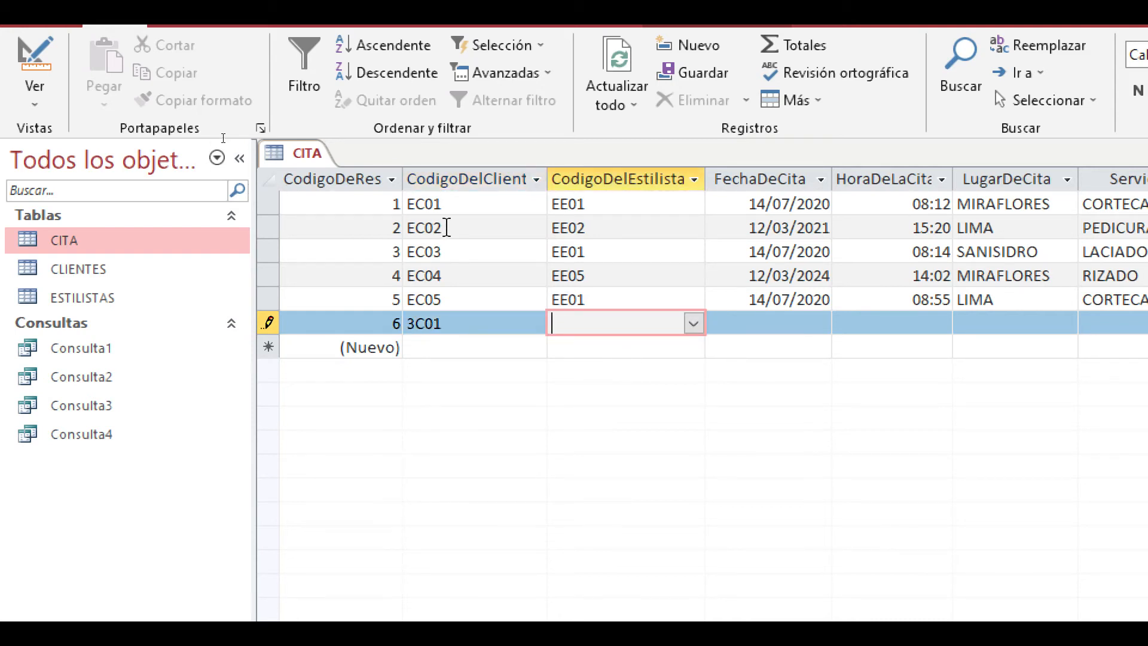
{"action": "left_click", "coordinate": [693, 324]}
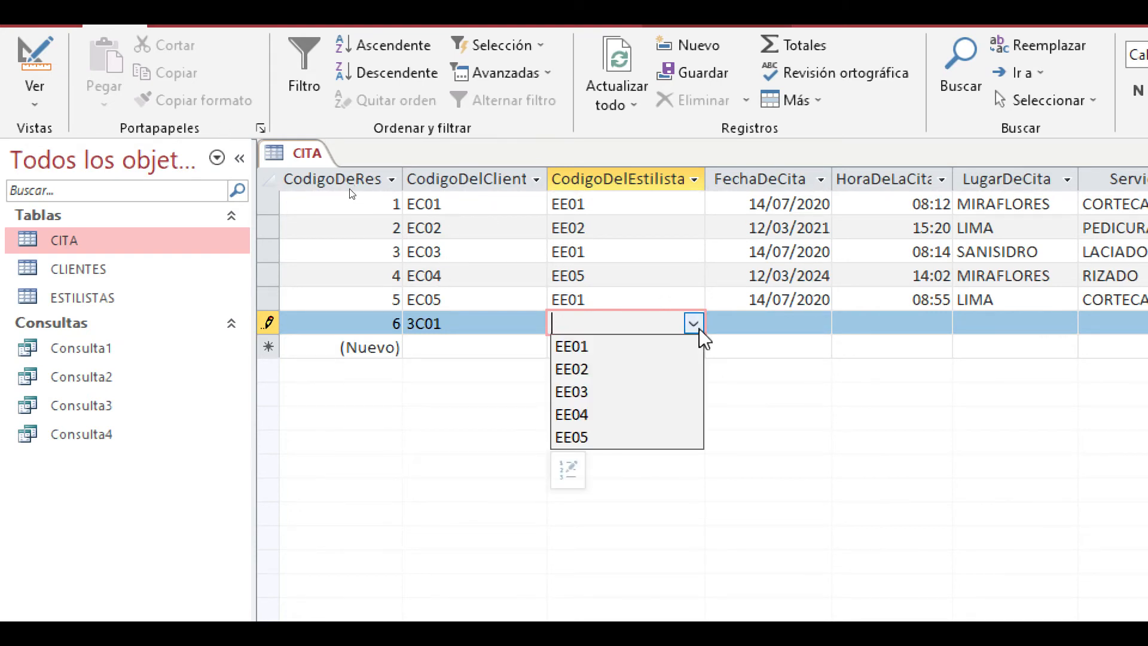
{"action": "left_click", "coordinate": [622, 348]}
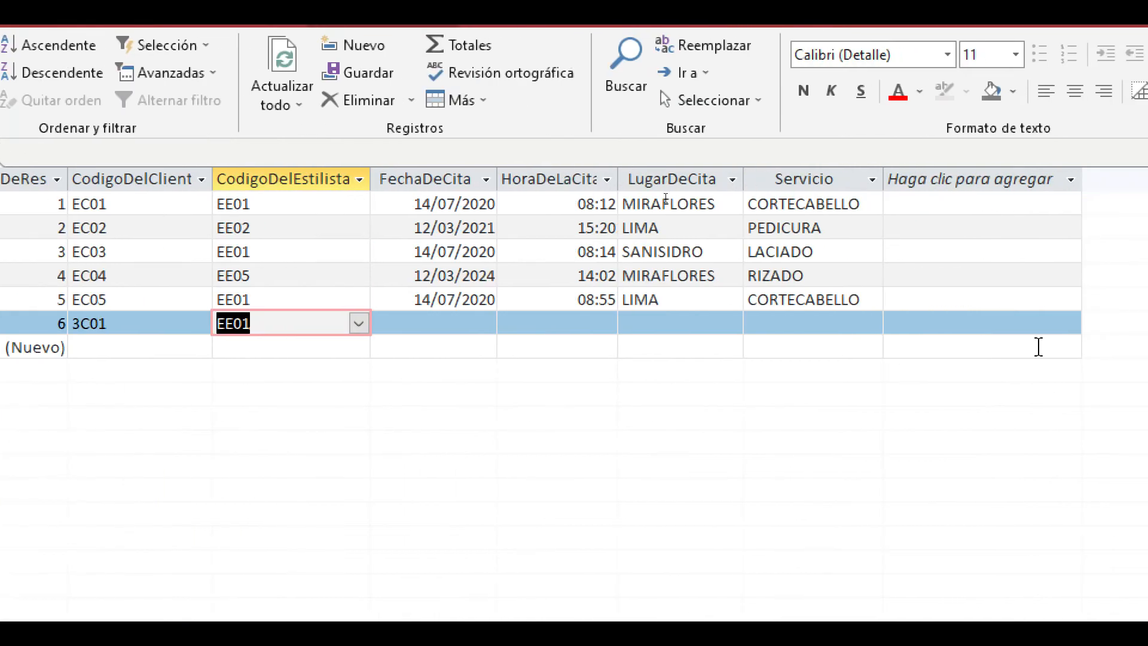
- Set record 6's FechaDeCita to 10/07/2021, correcting the mistyped day and month digits
{"action": "left_click", "coordinate": [463, 323]}
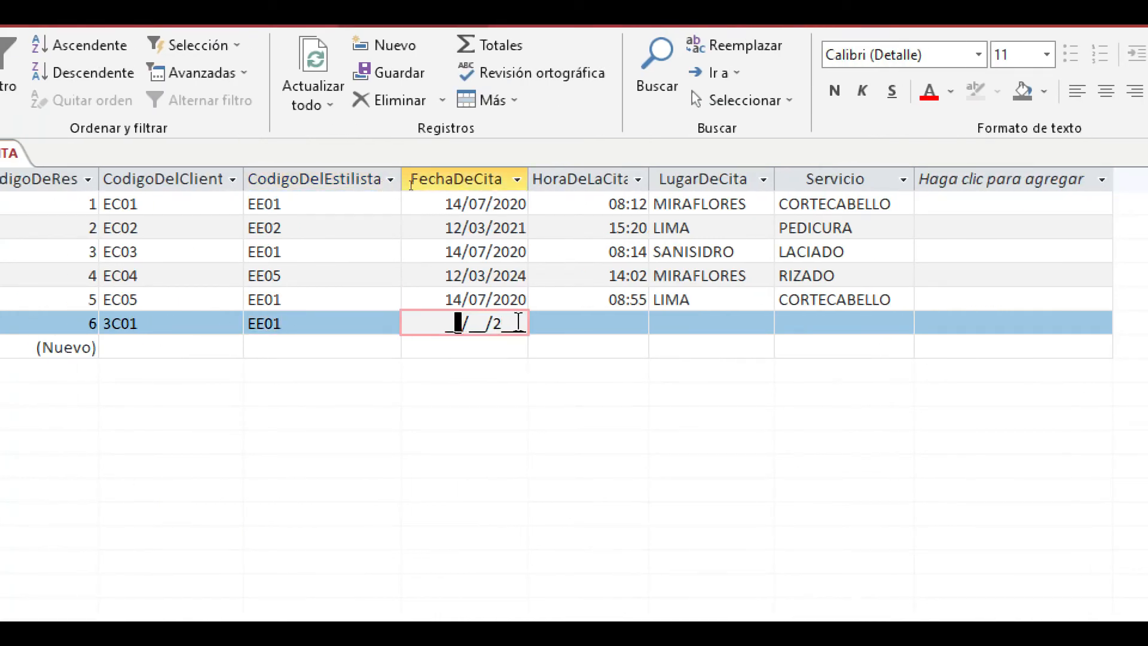
{"action": "type", "text": "1/4"}
{"action": "type", "text": "7"}
{"action": "left_click", "coordinate": [554, 323]}
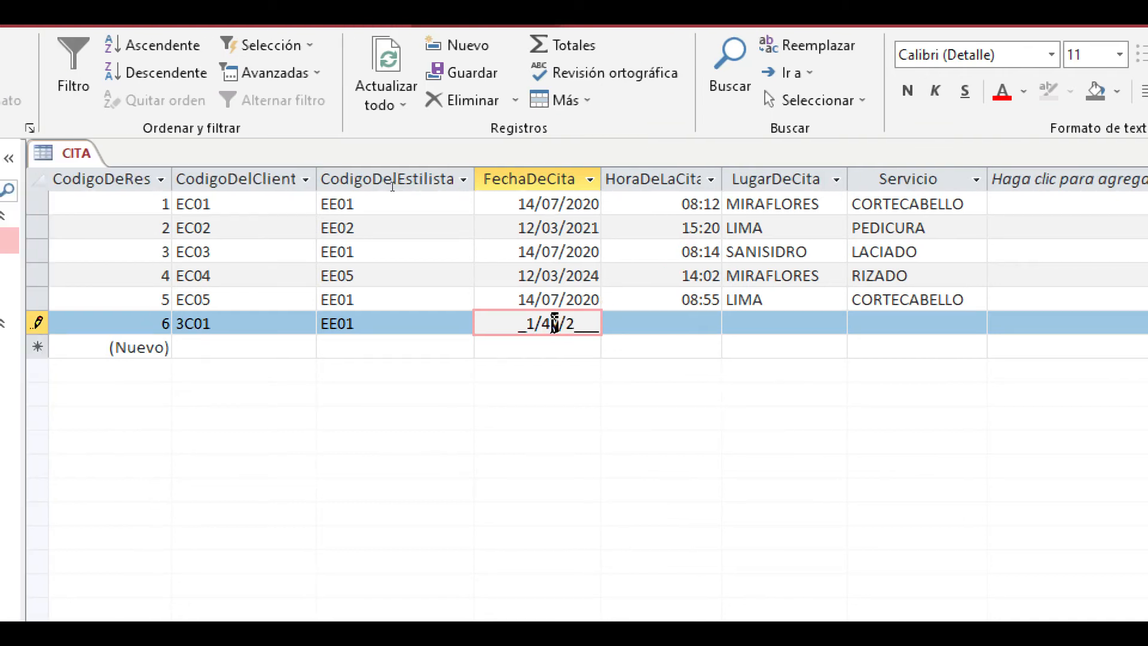
{"action": "key", "text": "BackSpace"}
{"action": "key", "text": "BackSpace"}
{"action": "type", "text": "07"}
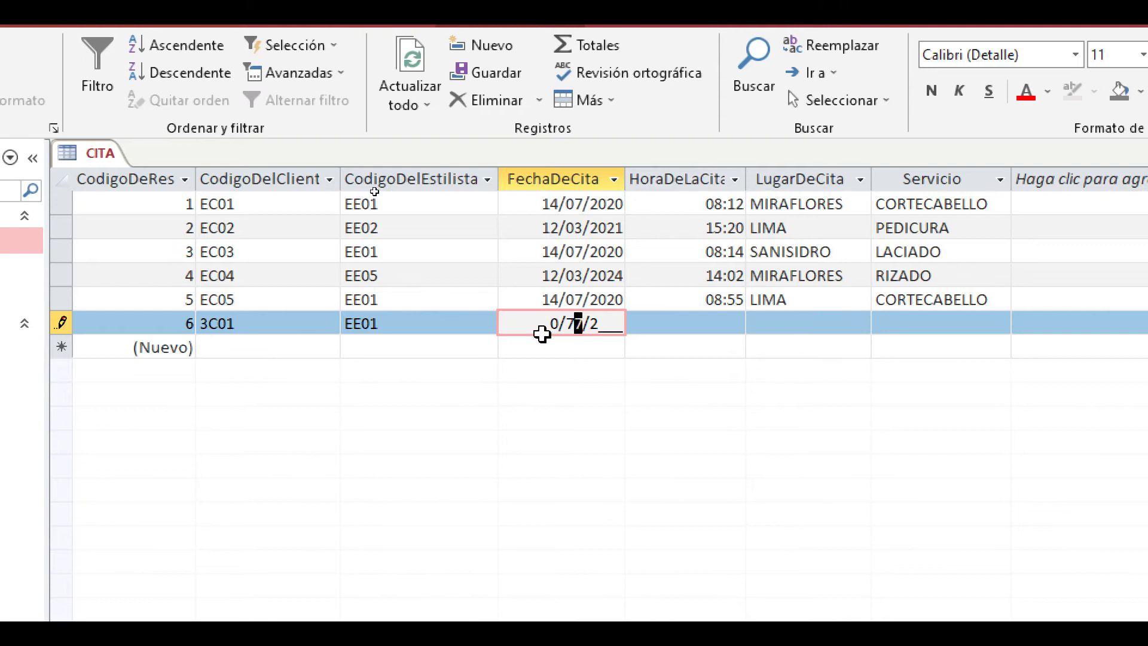
{"action": "left_click", "coordinate": [544, 324]}
{"action": "type", "text": "1"}
{"action": "key", "text": "Left"}
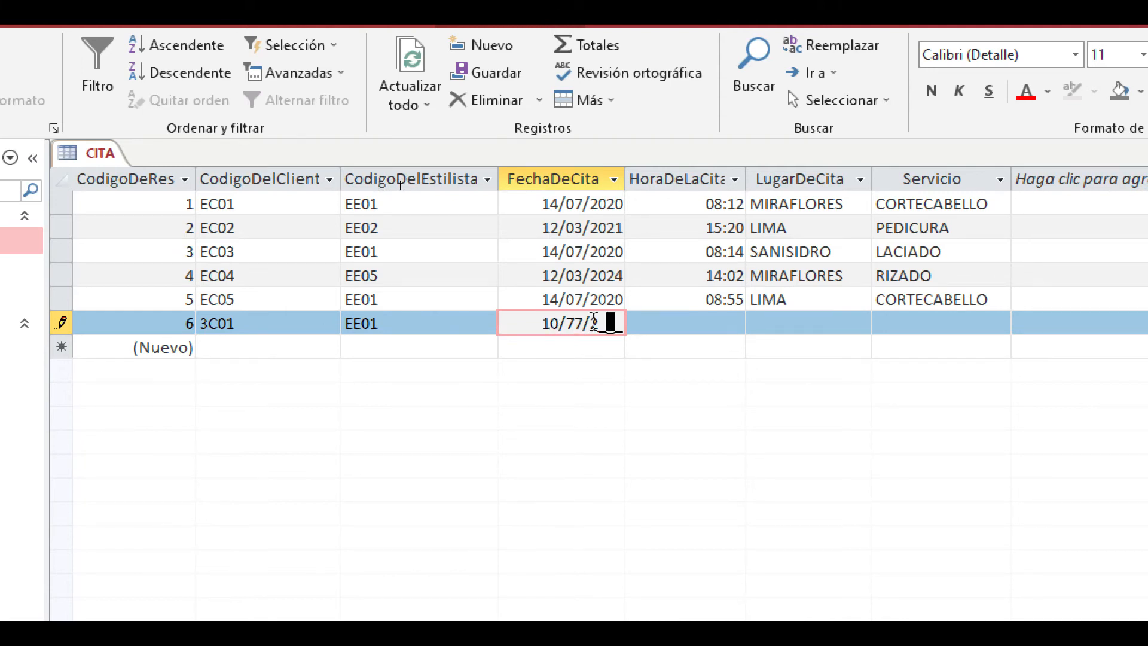
{"action": "type", "text": "2021"}
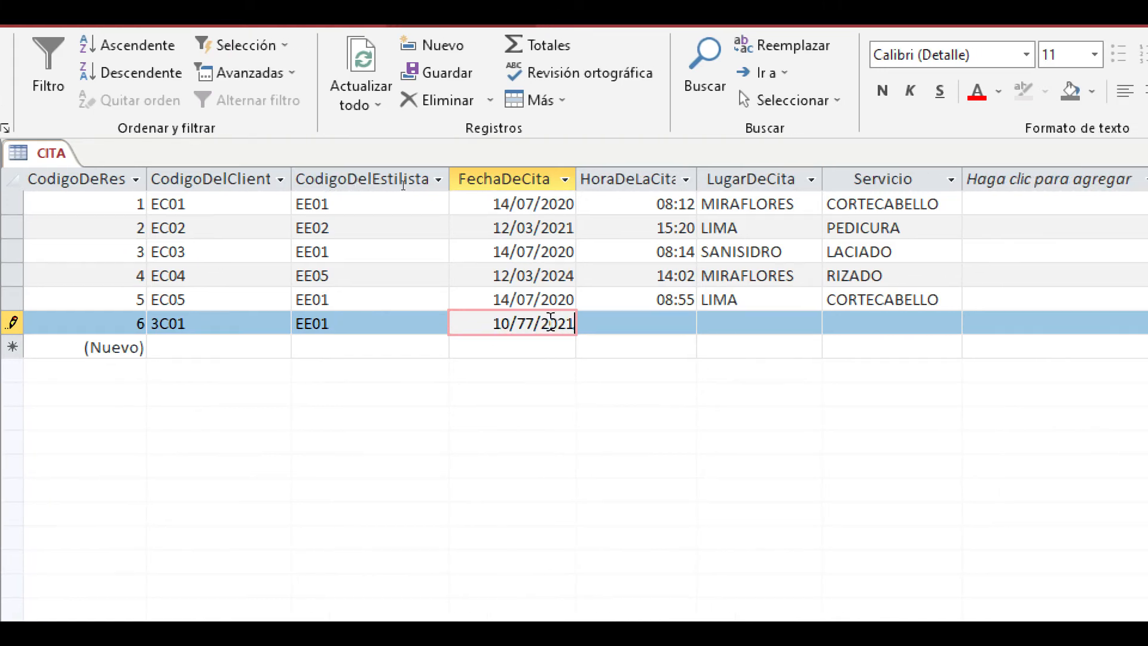
{"action": "left_click", "coordinate": [696, 323]}
{"action": "left_click", "coordinate": [514, 323]}
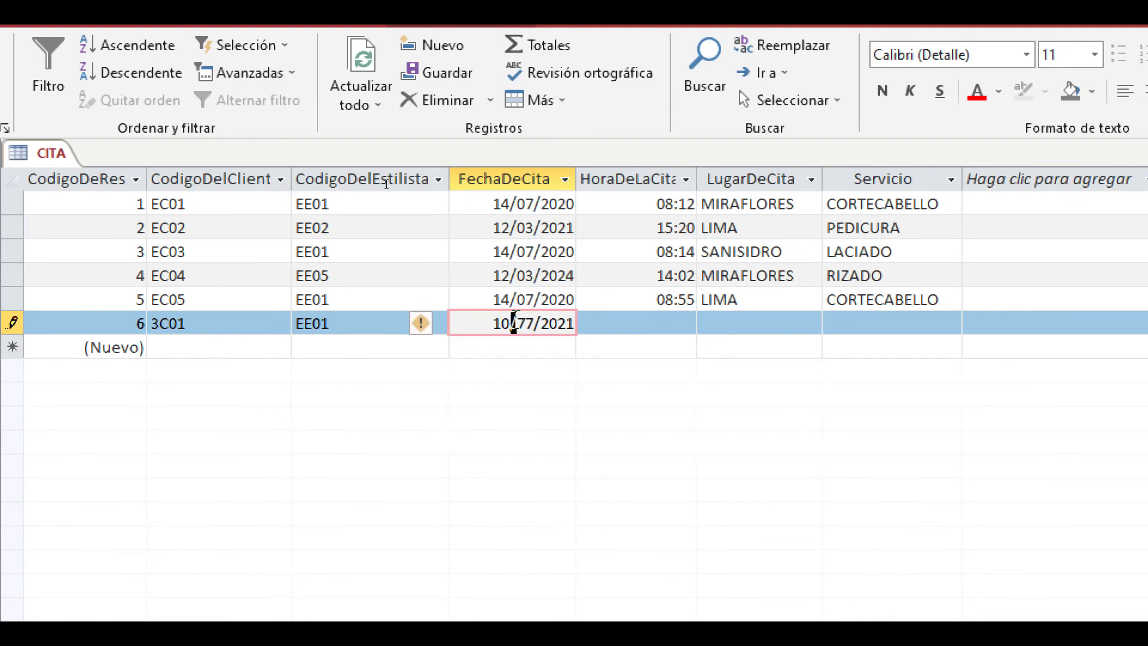
{"action": "left_click", "coordinate": [625, 328]}
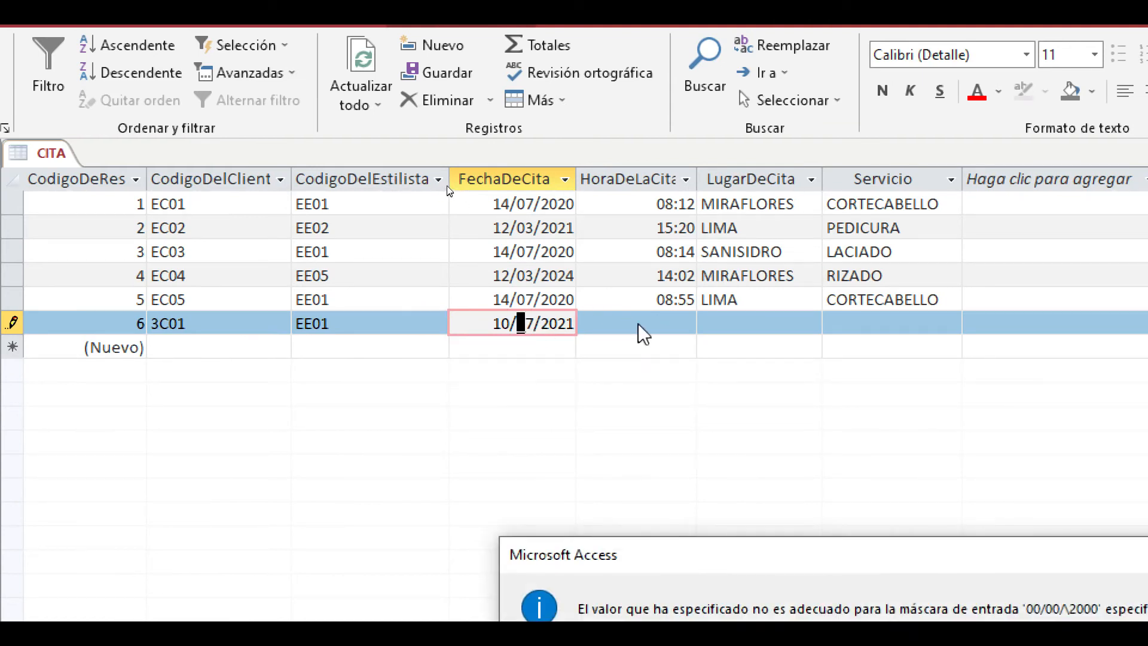
{"action": "left_click", "coordinate": [848, 575]}
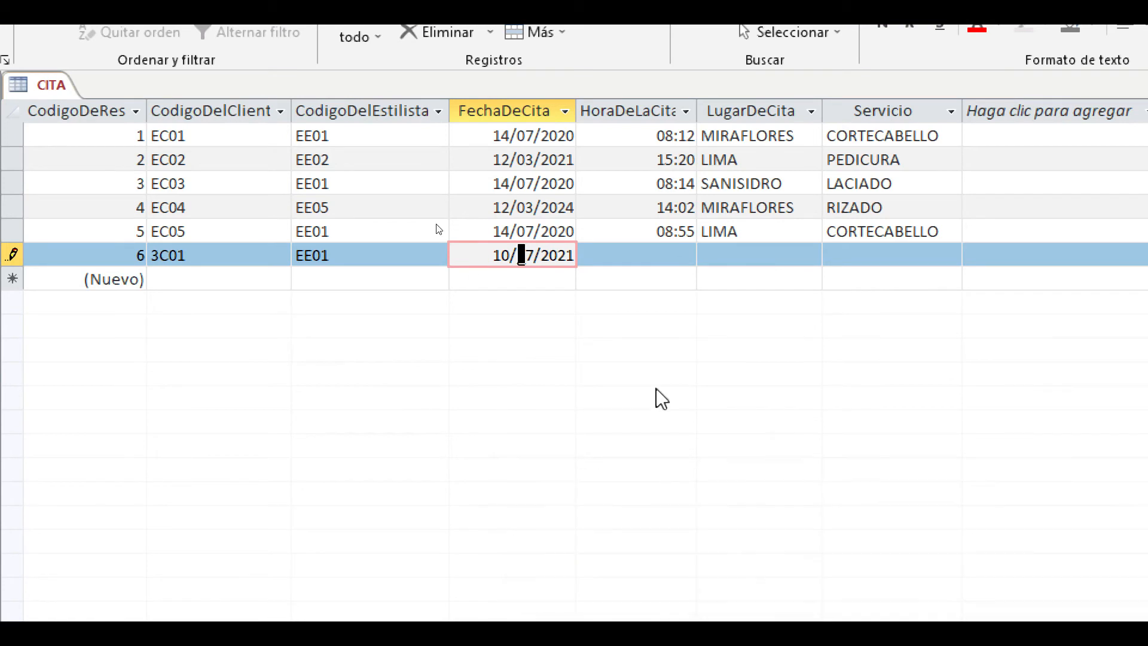
{"action": "type", "text": "0"}
{"action": "key", "text": "Tab"}
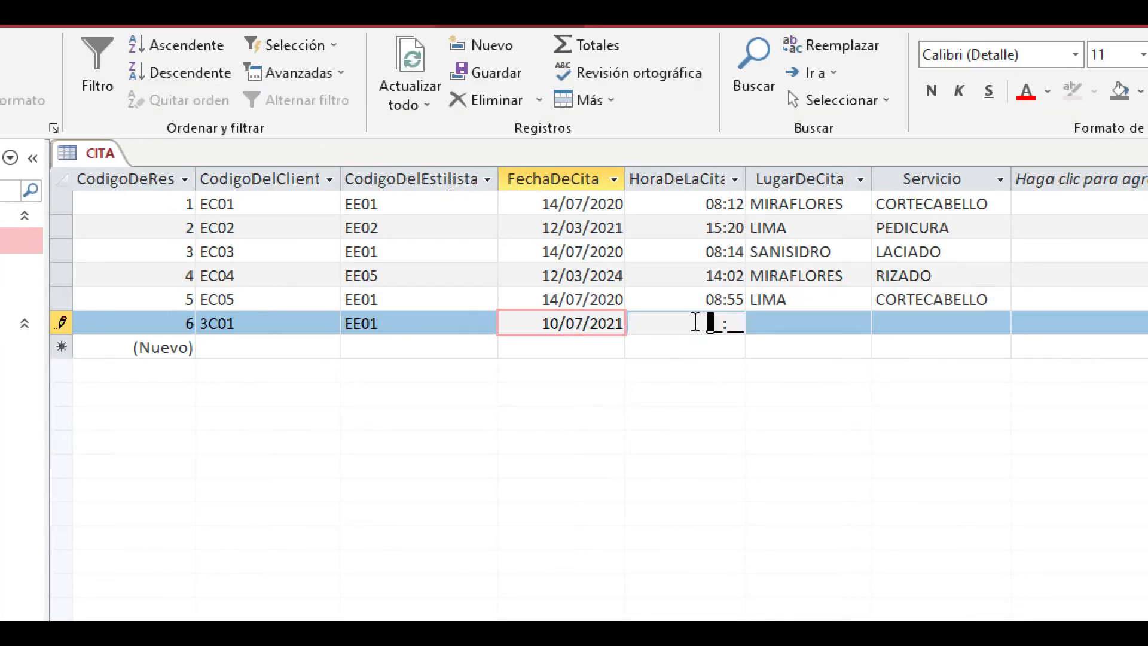
- Choose SURCO as LugarDeCita and LACIADO as Servicio for record 6
{"action": "left_click", "coordinate": [820, 323]}
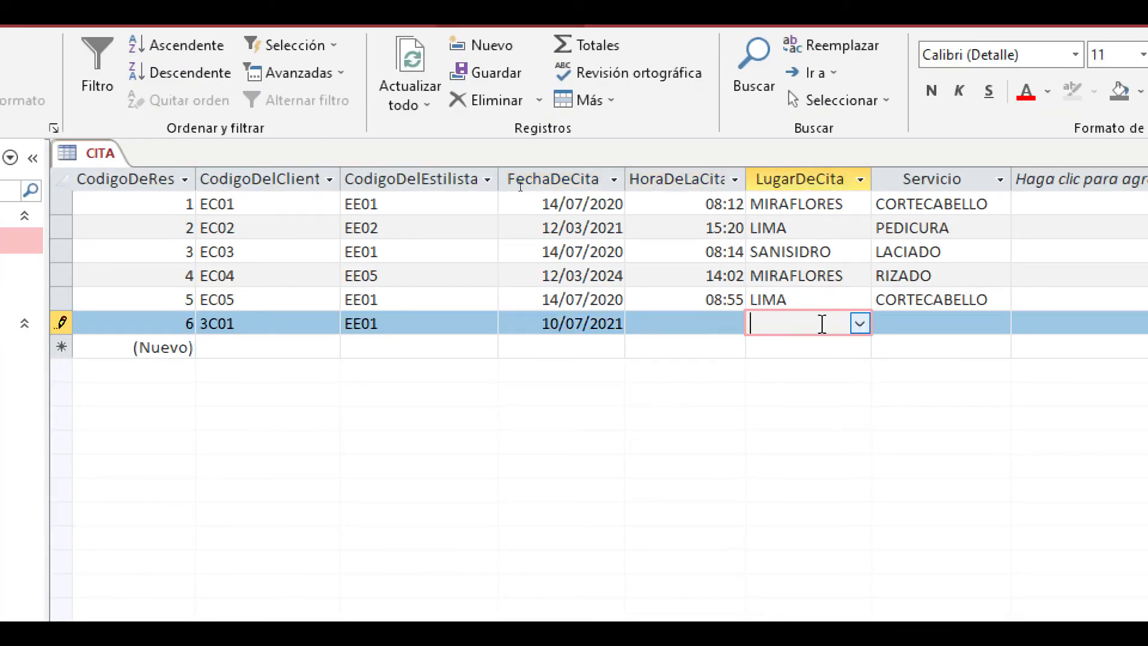
{"action": "left_click", "coordinate": [860, 323]}
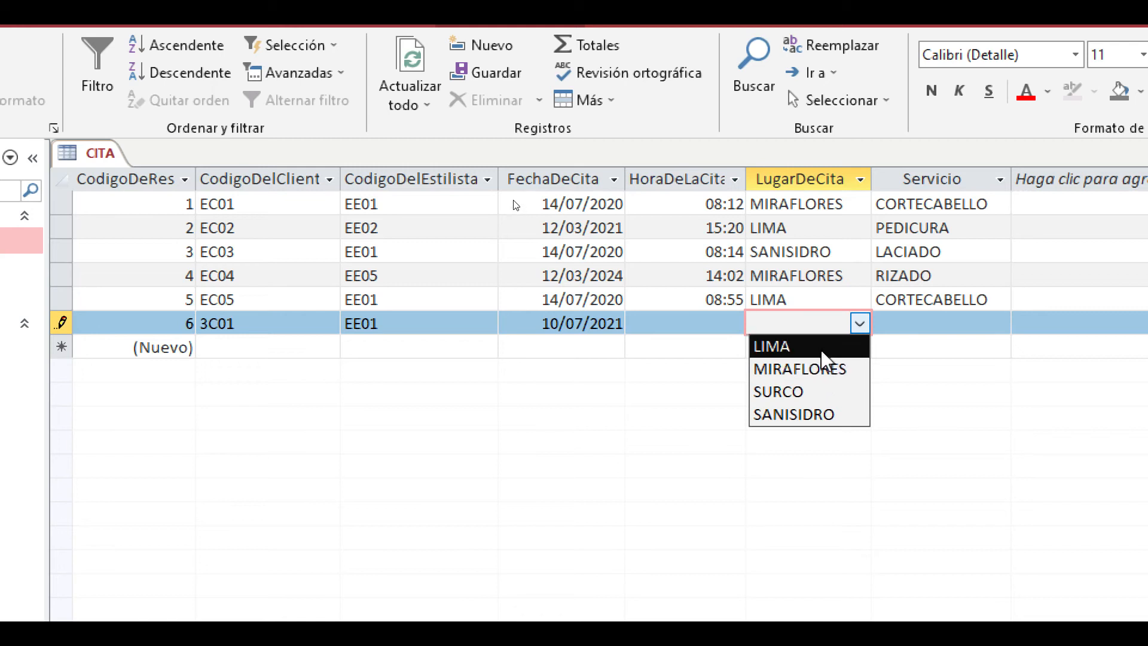
{"action": "left_click", "coordinate": [789, 391]}
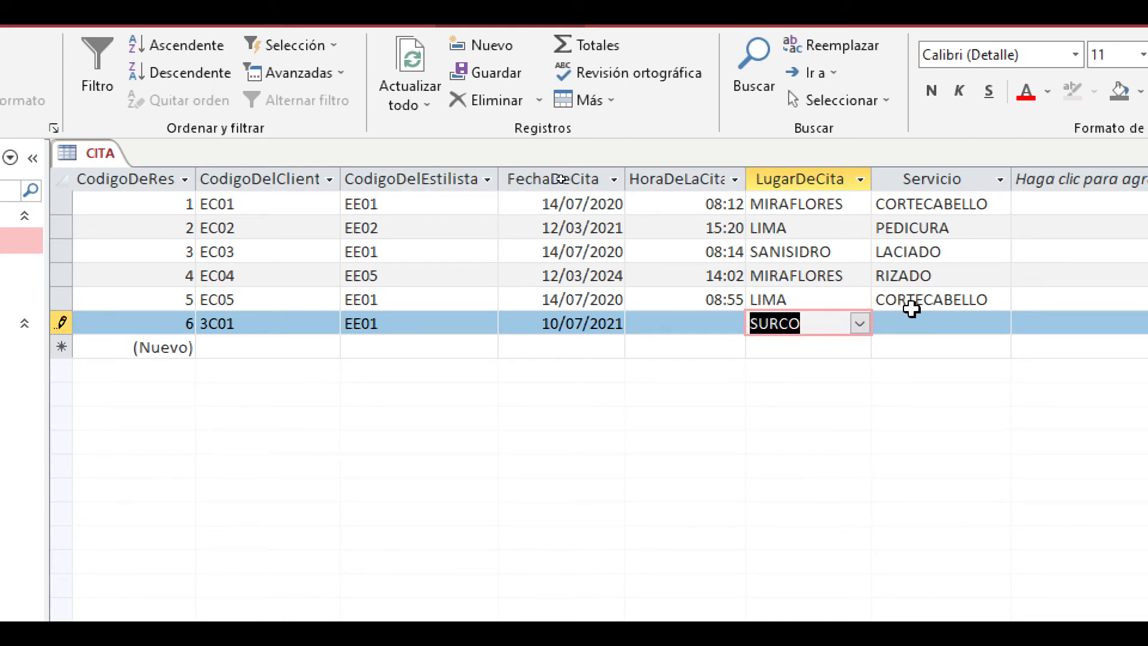
{"action": "left_click", "coordinate": [979, 323]}
{"action": "left_click", "coordinate": [1000, 323]}
{"action": "left_click", "coordinate": [945, 422]}
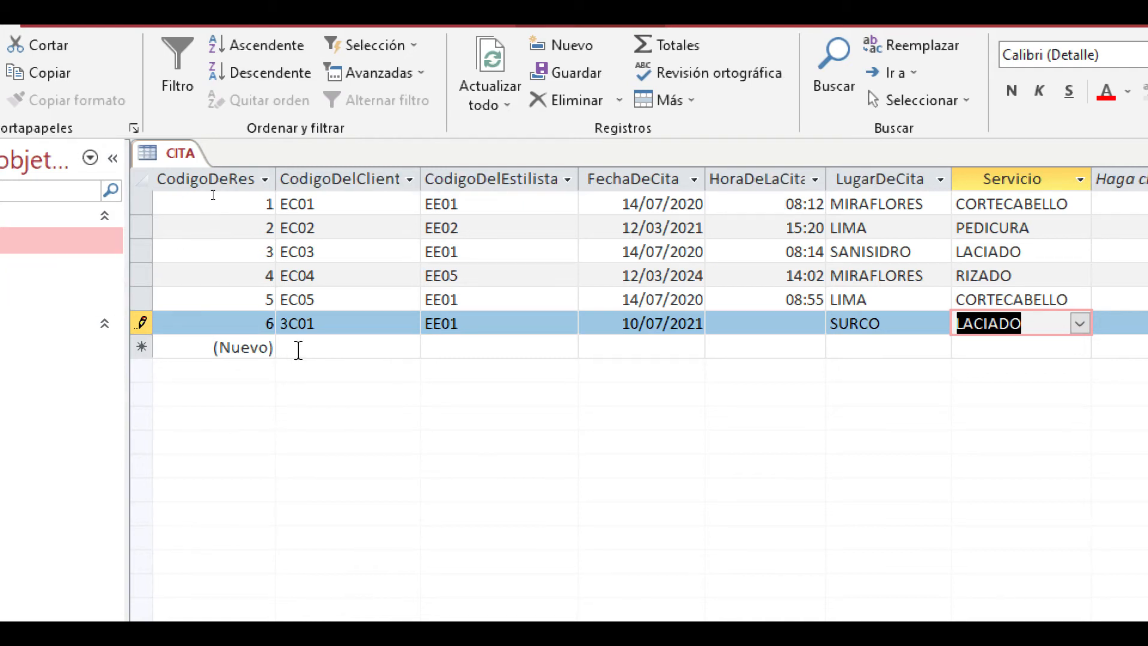
- Correct record 6's CodigoDelCliente to EC01 and commit the record
{"action": "left_click", "coordinate": [291, 323]}
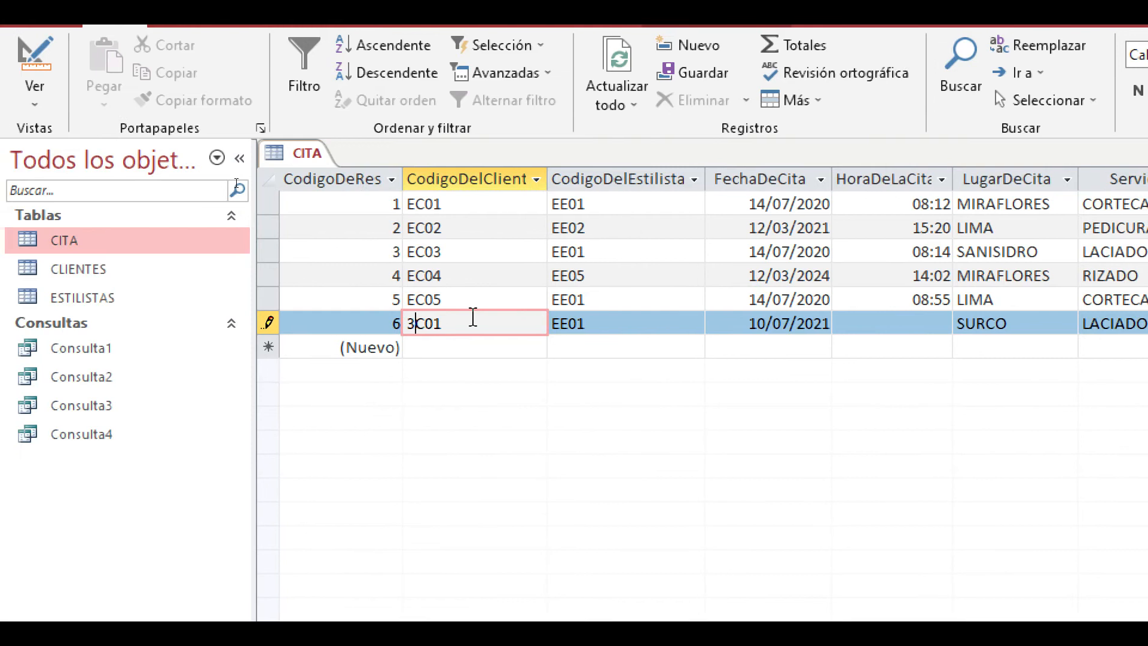
{"action": "key", "text": "BackSpace"}
{"action": "type", "text": "E"}
{"action": "left_click", "coordinate": [493, 347]}
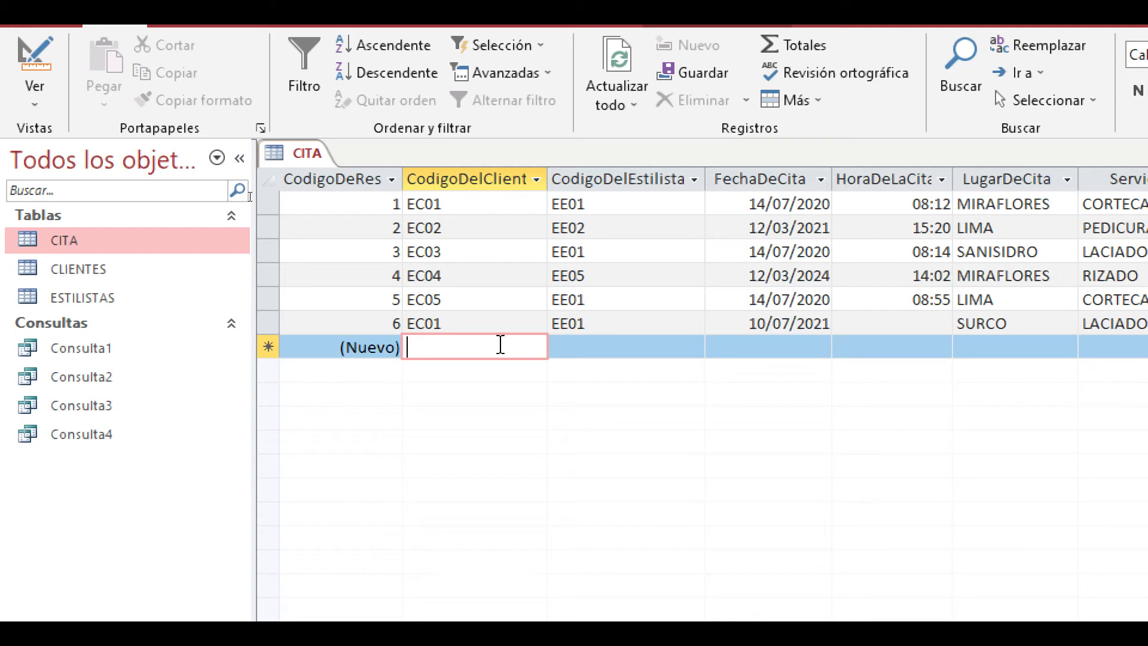
- Compare the client codes of CITA records 5 and 6 with the EC01 record in CLIENTES
{"action": "left_click", "coordinate": [514, 325]}
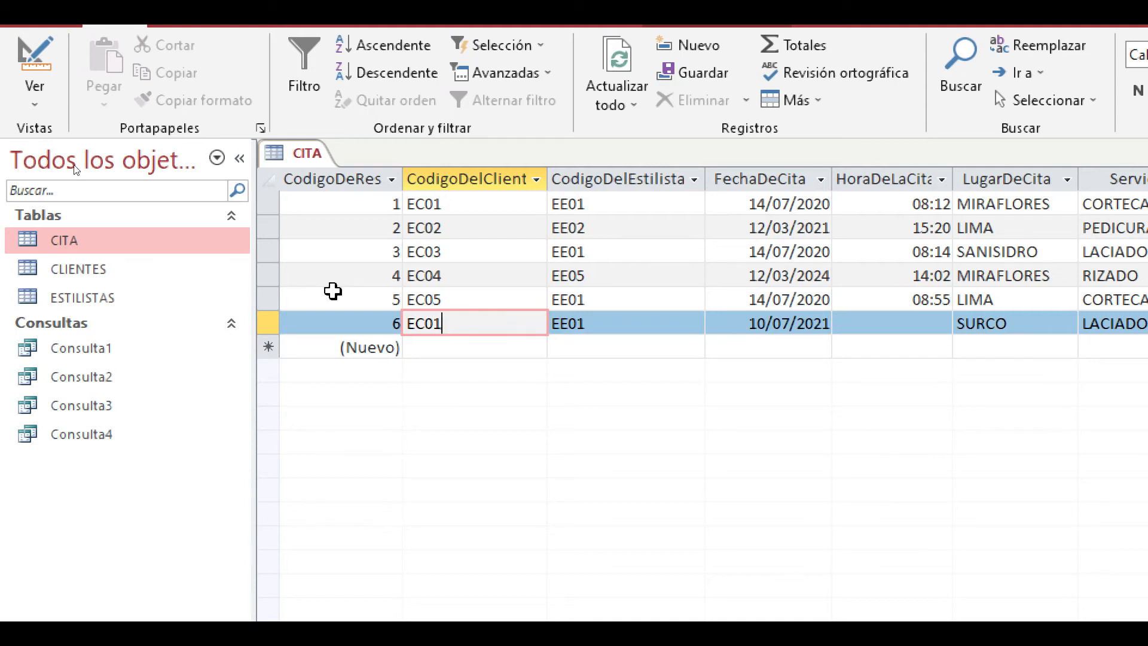
{"action": "left_click", "coordinate": [512, 302]}
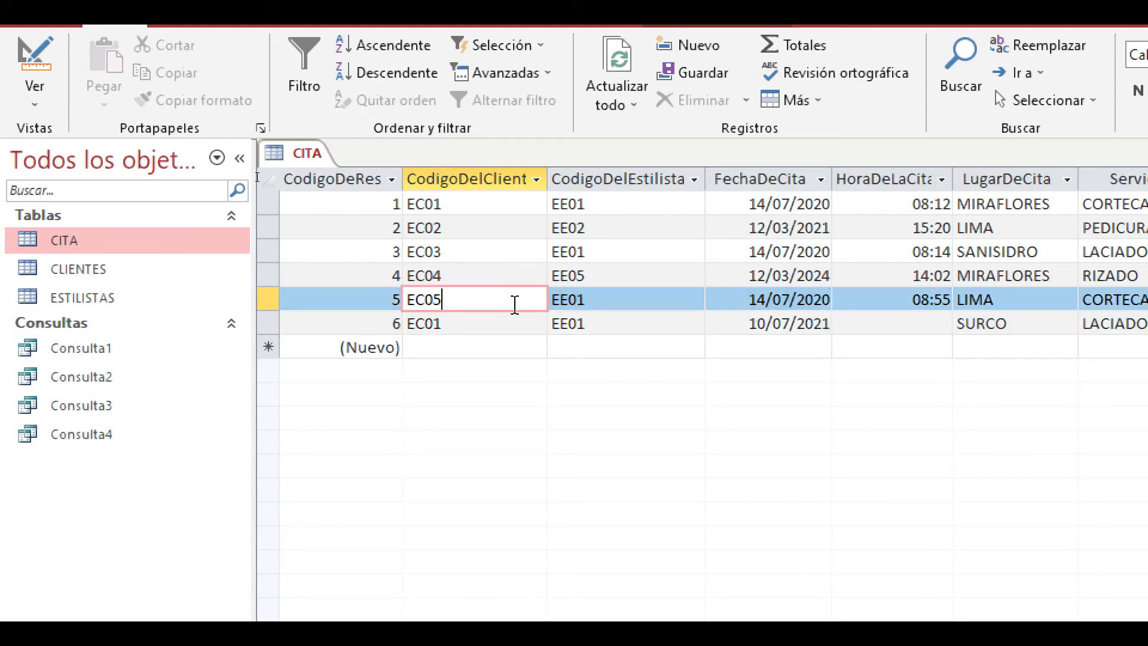
{"action": "left_click", "coordinate": [512, 316]}
{"action": "double_click", "coordinate": [95, 268]}
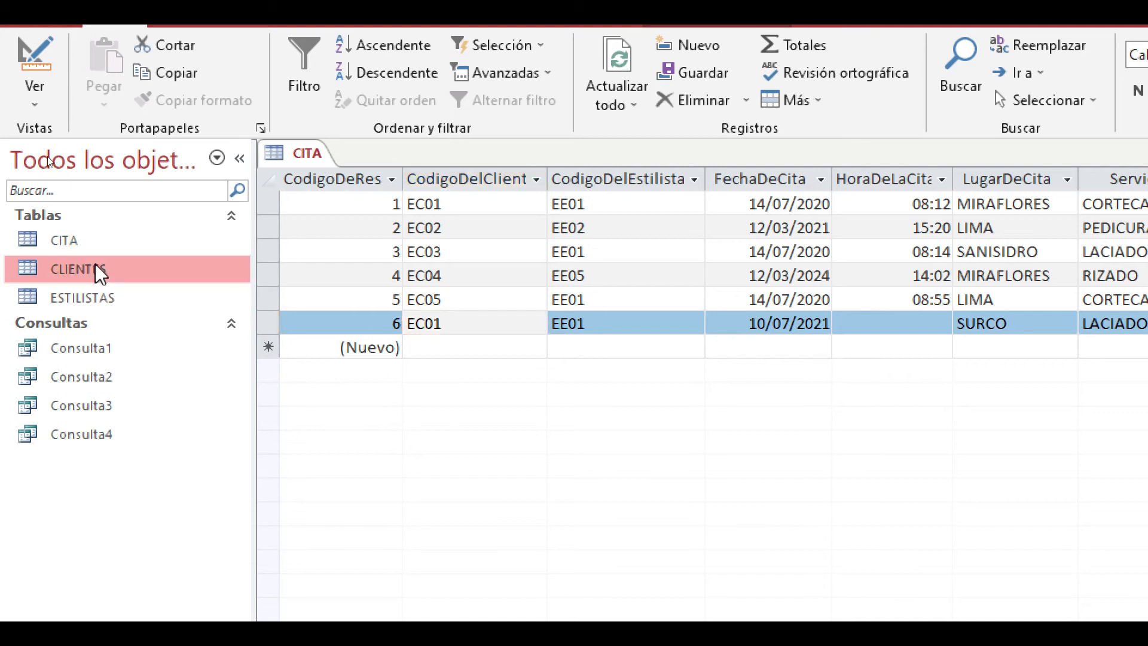
{"action": "left_click", "coordinate": [379, 205]}
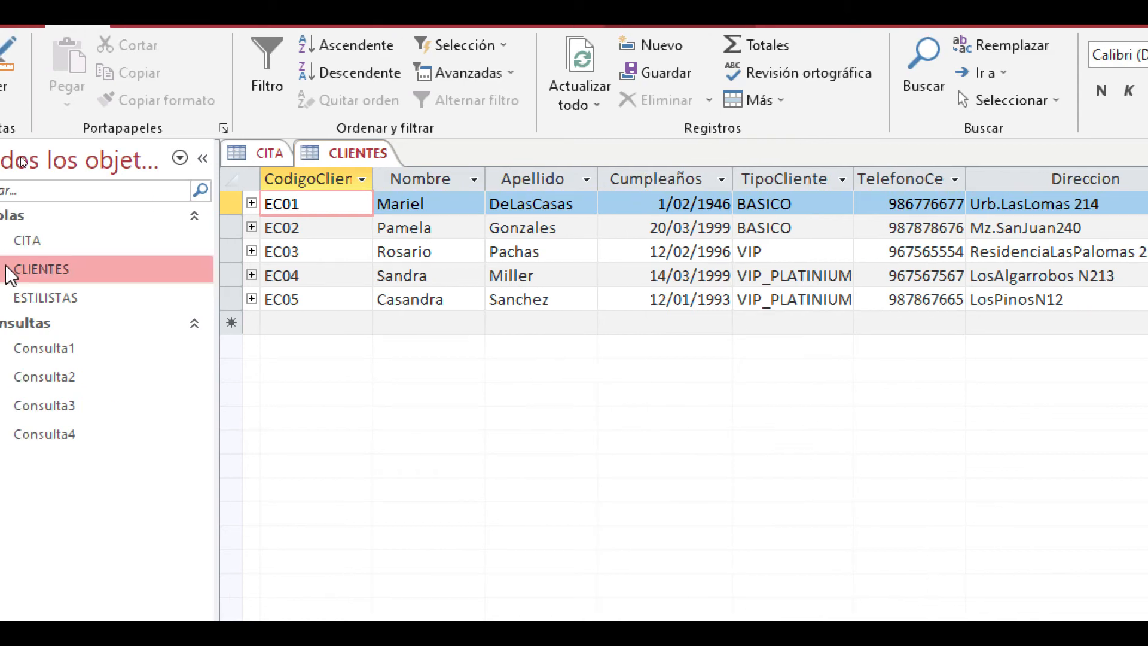
{"action": "left_click", "coordinate": [275, 154]}
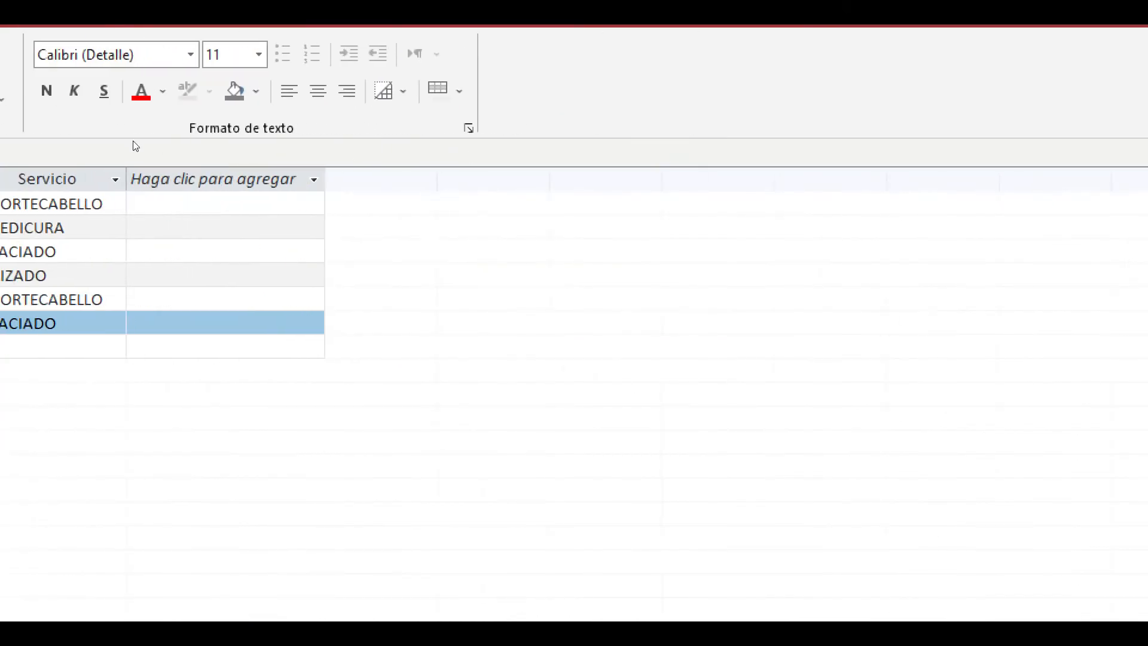
{"action": "right_click", "coordinate": [514, 605]}
{"action": "left_click", "coordinate": [518, 583]}
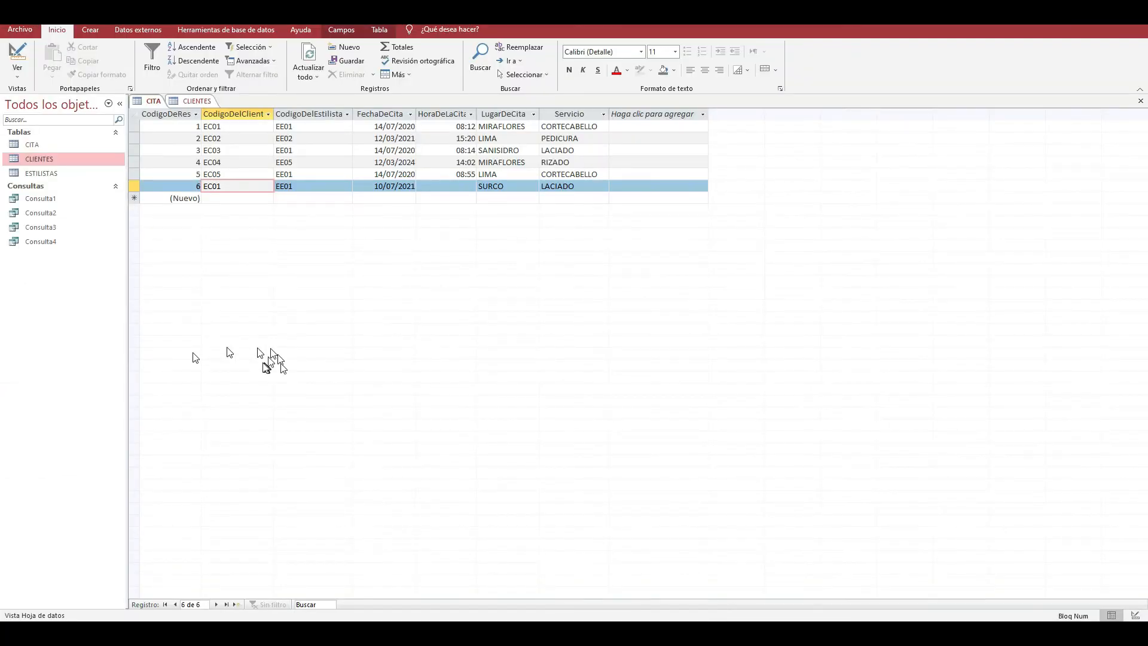
{"action": "left_click", "coordinate": [241, 174]}
{"action": "left_click", "coordinate": [241, 183]}
- Open the database's relationships diagram
{"action": "left_click", "coordinate": [18, 68]}
{"action": "left_click", "coordinate": [214, 31]}
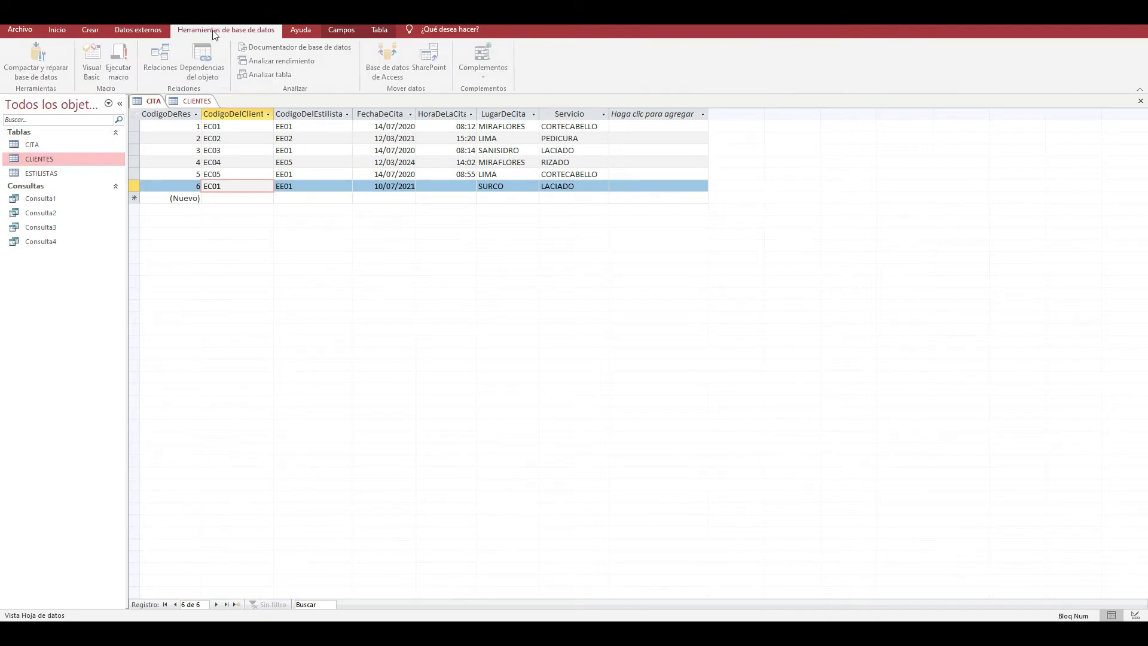
{"action": "left_click", "coordinate": [160, 60]}
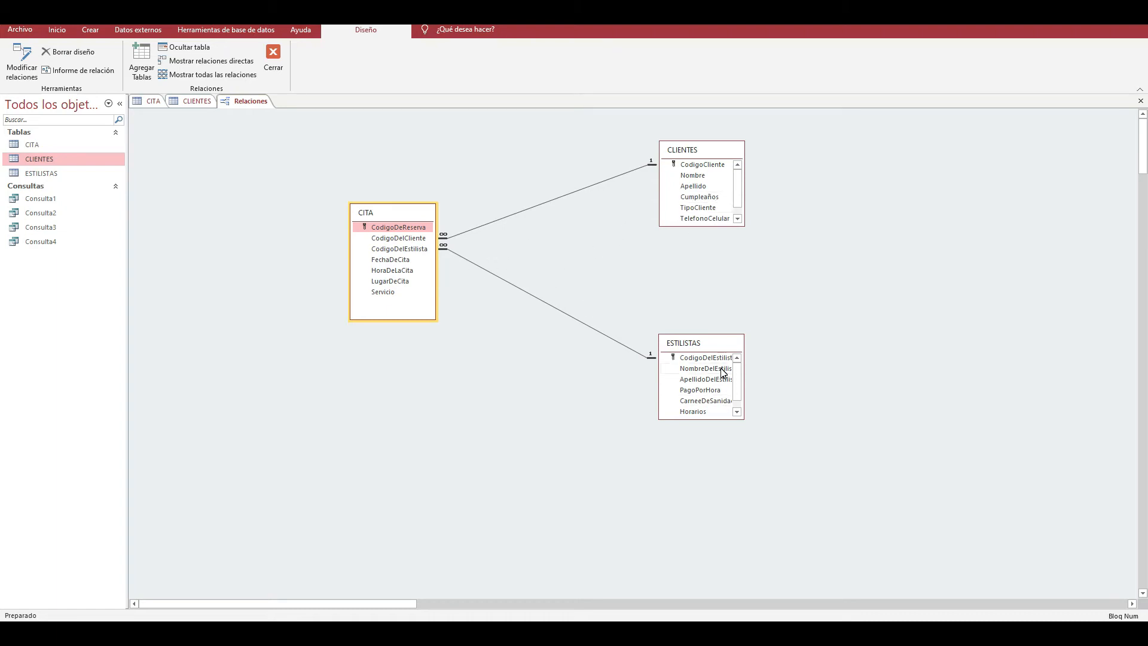
- Review the CITA and CLIENTES records against the relationship drawn between the two tables
{"action": "left_click", "coordinate": [149, 101]}
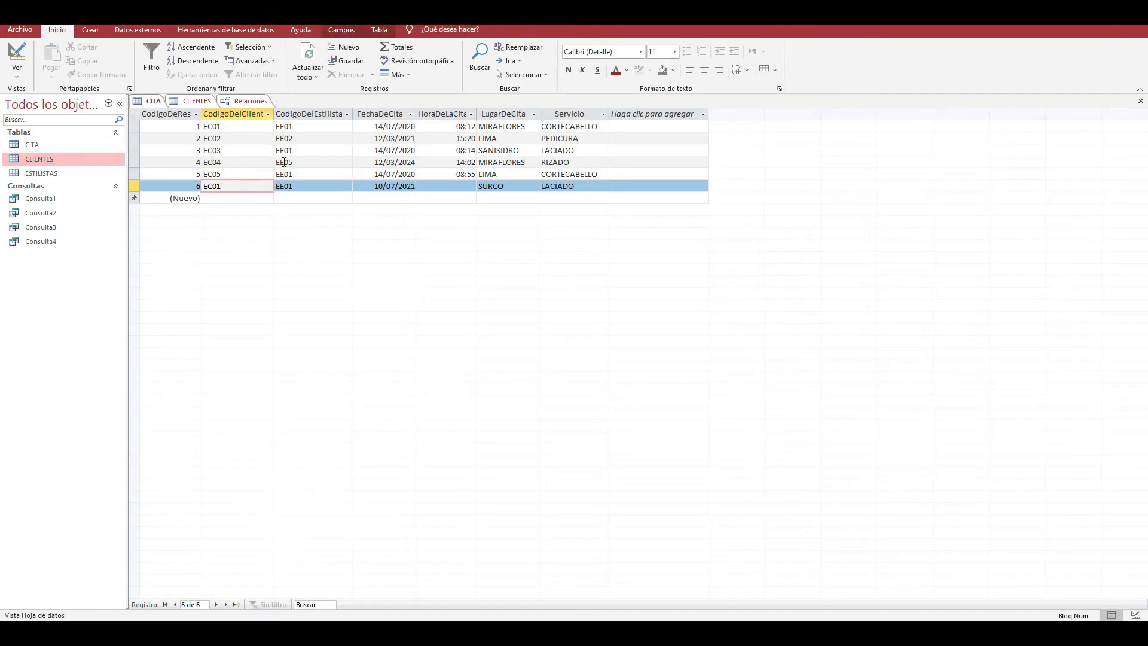
{"action": "left_click", "coordinate": [192, 100]}
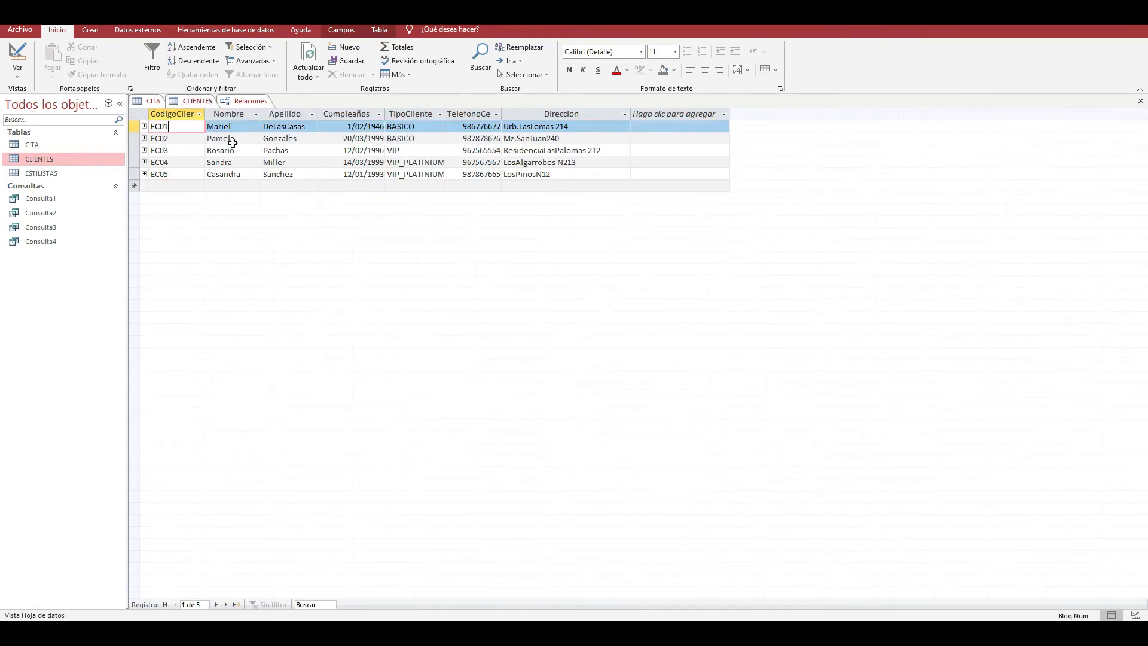
{"action": "left_click", "coordinate": [256, 103]}
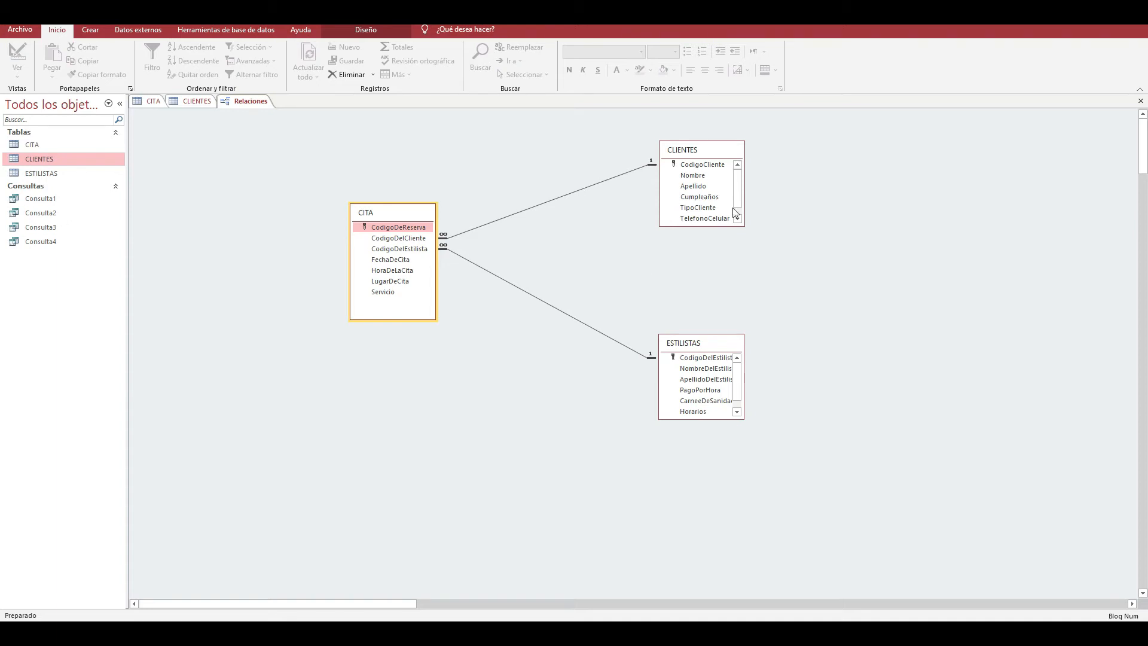
{"action": "left_click", "coordinate": [196, 101]}
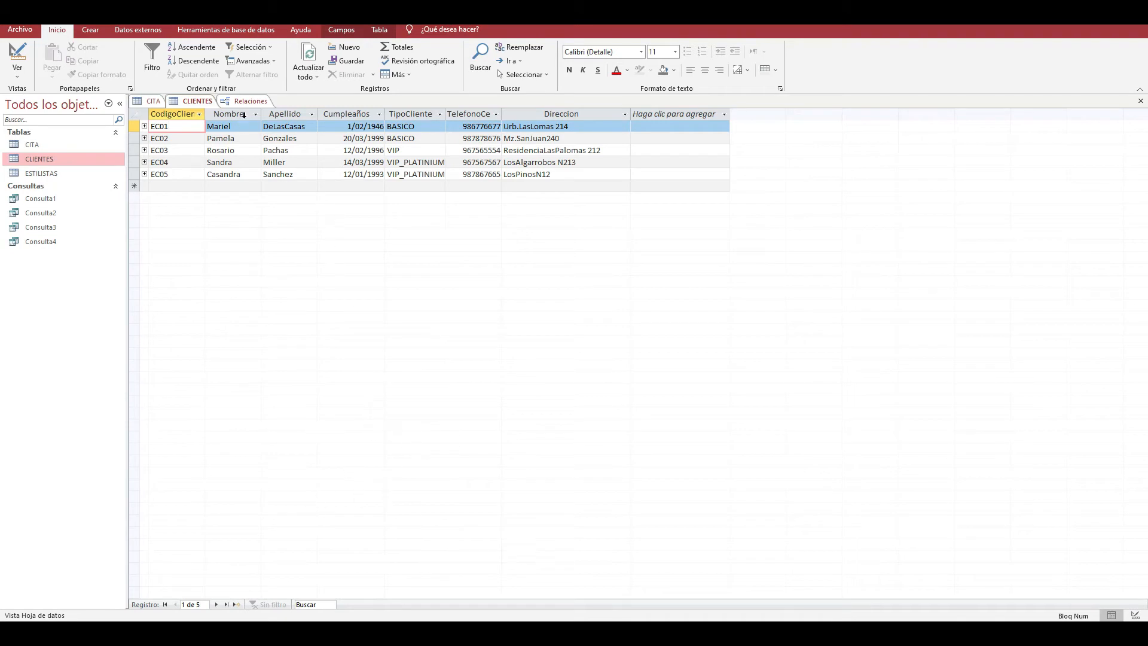
{"action": "left_click", "coordinate": [248, 102]}
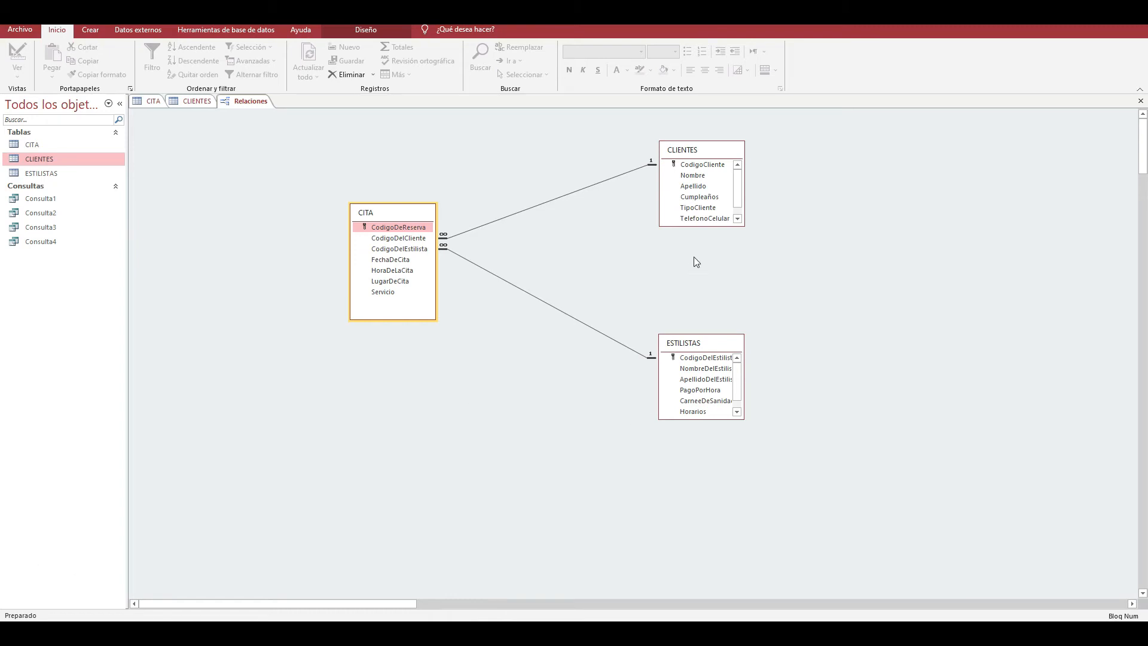
- Move the CLIENTES and ESTILISTAS tables slightly farther away from CITA in the relationships diagram
{"action": "left_click_drag", "start_coordinate": [689, 153], "coordinate": [734, 160]}
{"action": "left_click_drag", "start_coordinate": [700, 348], "coordinate": [741, 366]}
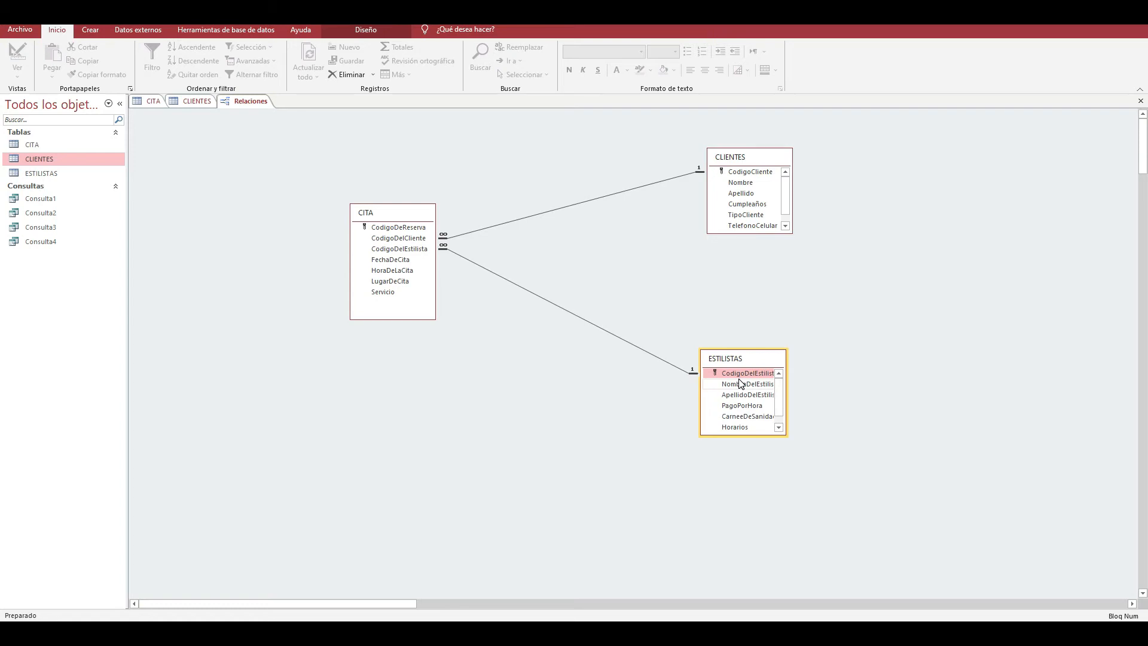
{"action": "mouse_move", "coordinate": [541, 633]}
{"action": "left_click", "coordinate": [529, 568]}
- Try to delete the relationship between CITA and ESTILISTAS while the tables are open
{"action": "left_click", "coordinate": [579, 318]}
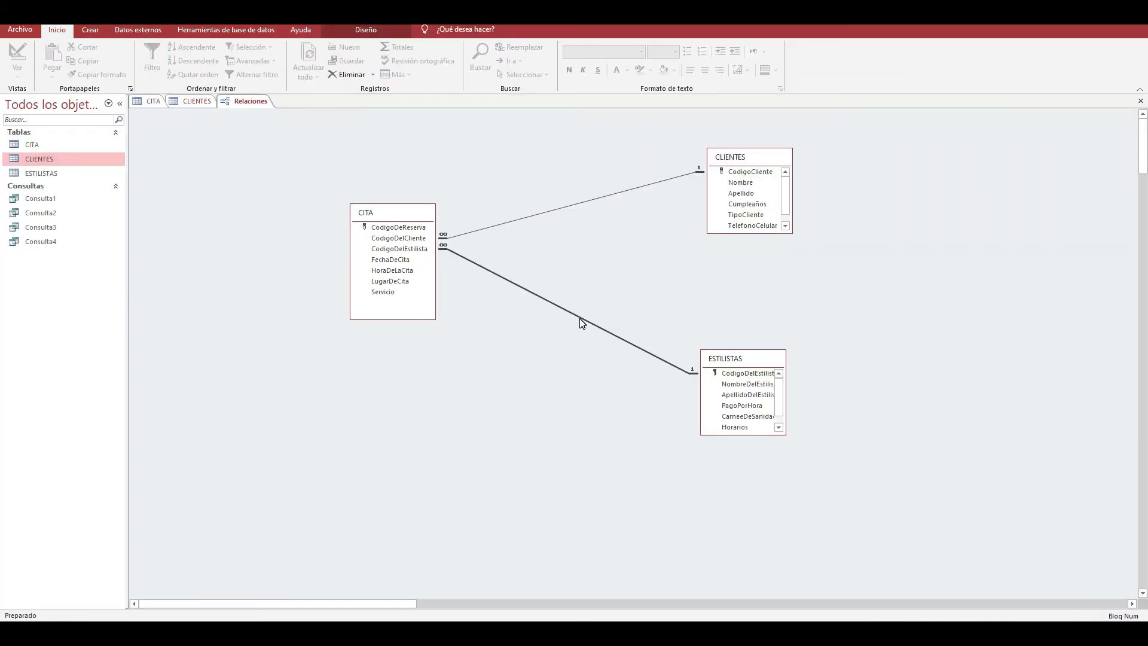
{"action": "key", "text": "Delete"}
{"action": "left_click", "coordinate": [531, 349]}
{"action": "key", "text": "Return"}
- Close the CLIENTES and CITA tables and delete the relationship between CITA and ESTILISTAS
{"action": "left_click", "coordinate": [198, 101]}
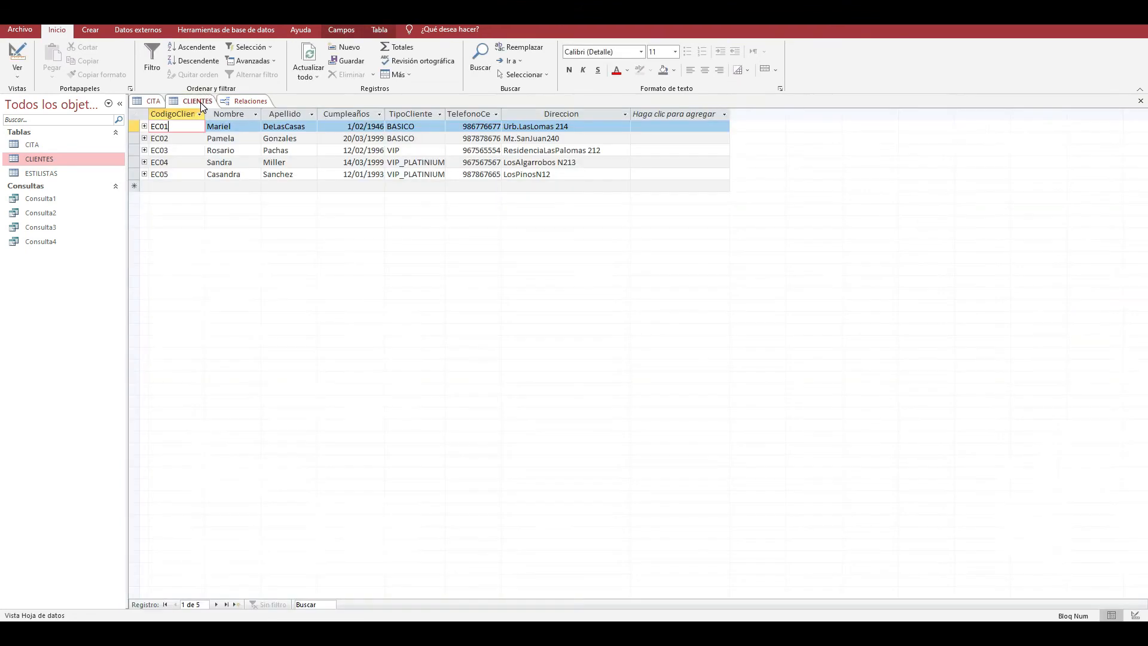
{"action": "left_click", "coordinate": [1140, 101]}
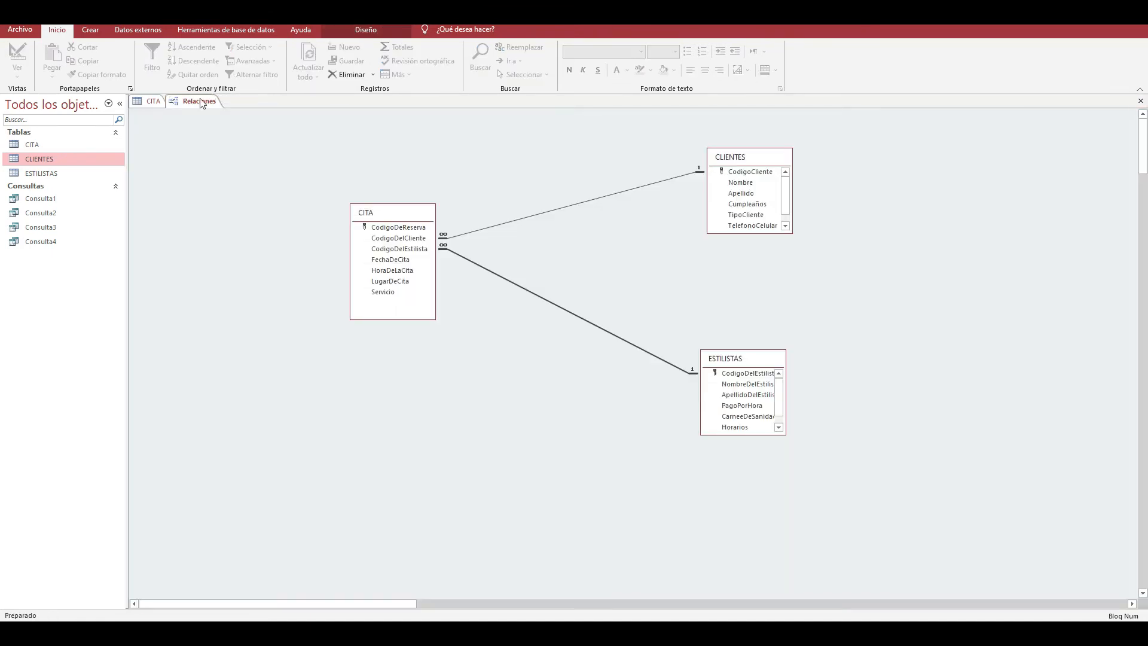
{"action": "left_click", "coordinate": [153, 101]}
{"action": "left_click", "coordinate": [1141, 101]}
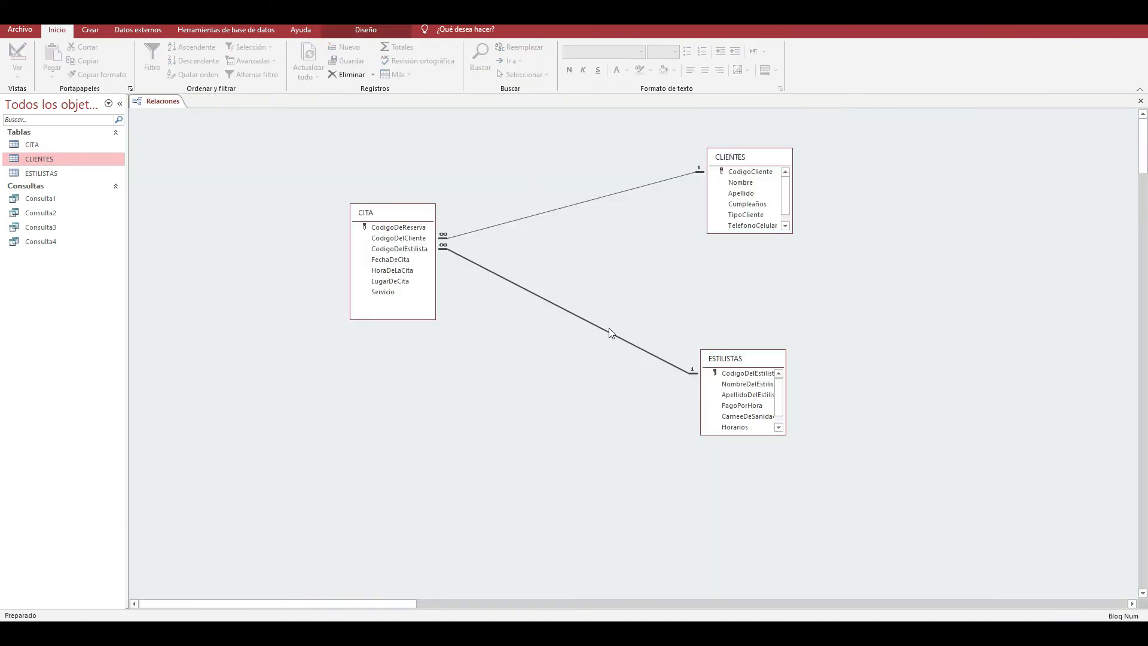
{"action": "key", "text": "Delete"}
{"action": "left_click", "coordinate": [556, 351]}
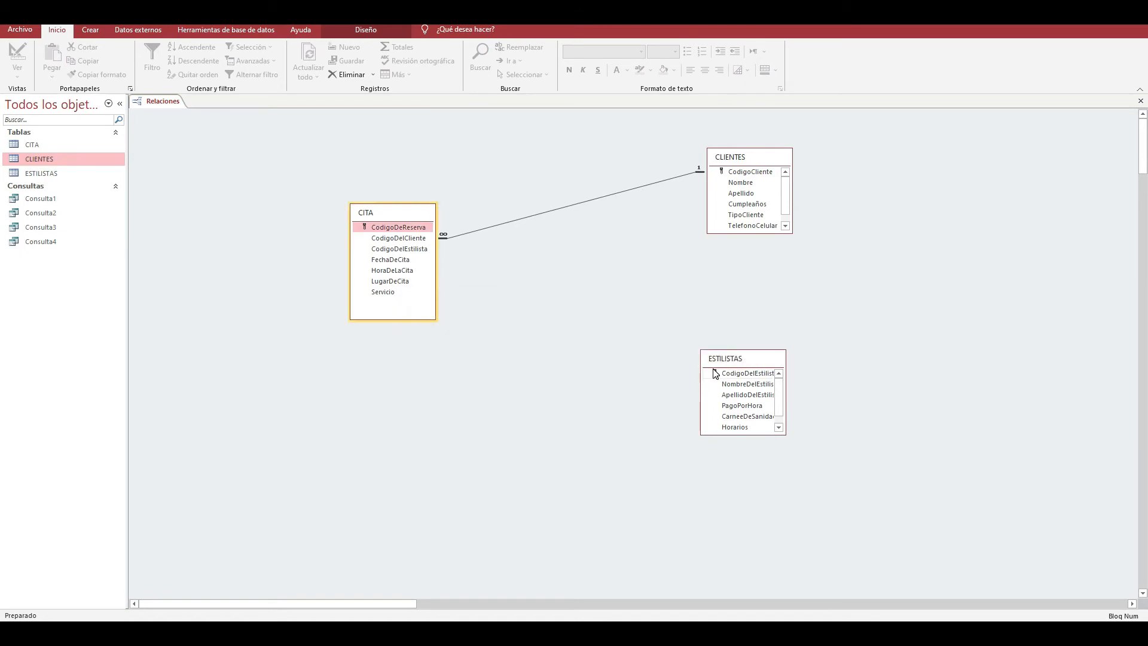
- Relate ESTILISTAS to CITA through CodigoDelEstilista without enforcing referential integrity
{"action": "left_click_drag", "start_coordinate": [511, 302], "coordinate": [429, 248]}
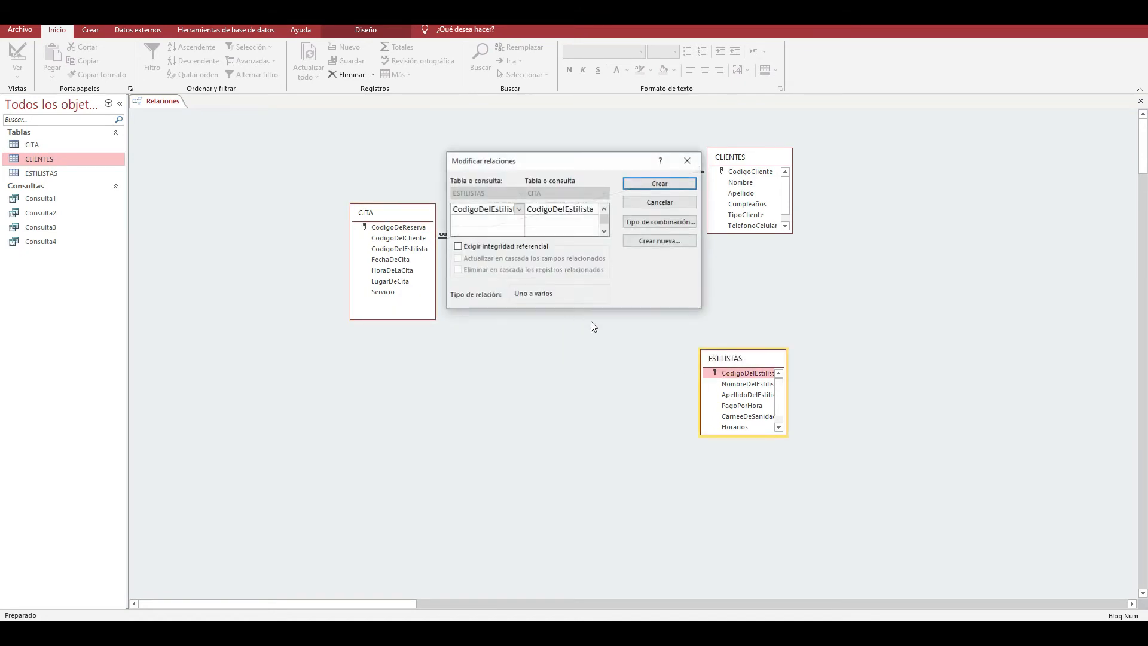
{"action": "left_click", "coordinate": [659, 184]}
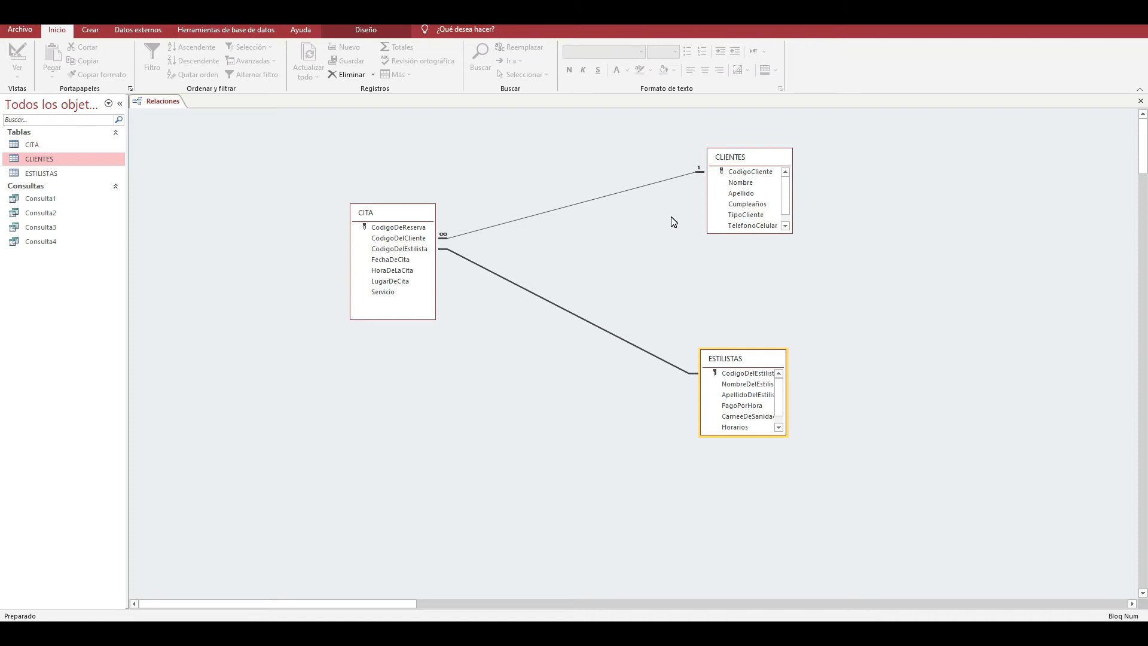
- Switch to the Acces Clase 7 presentation in PowerPoint
{"action": "left_click", "coordinate": [541, 633]}
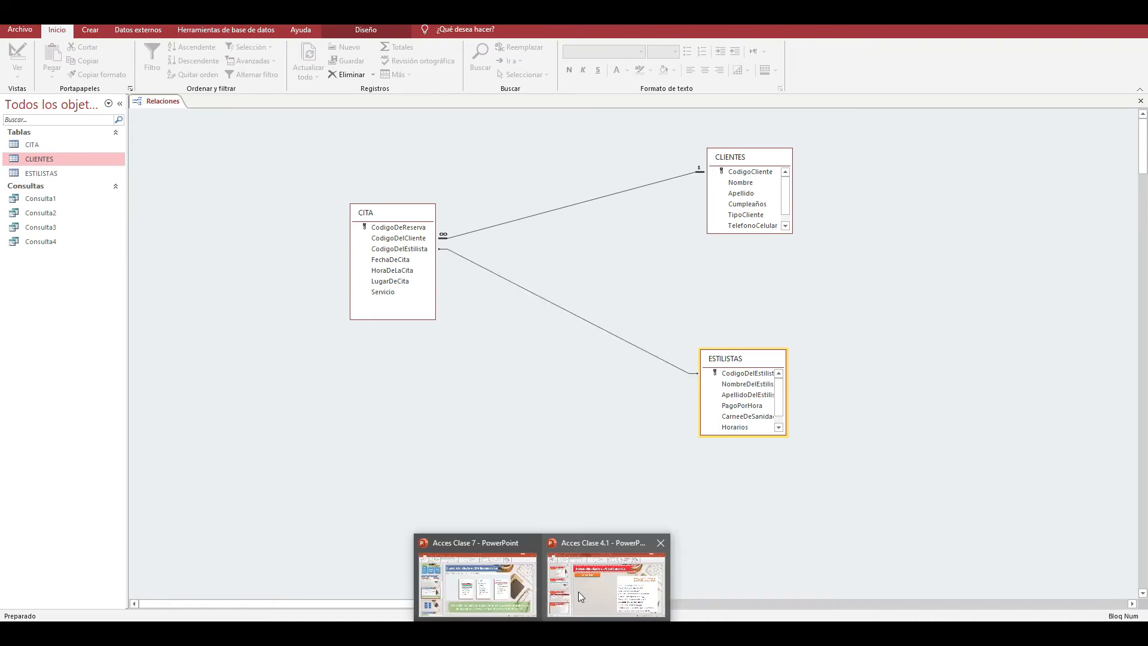
{"action": "left_click", "coordinate": [509, 591]}
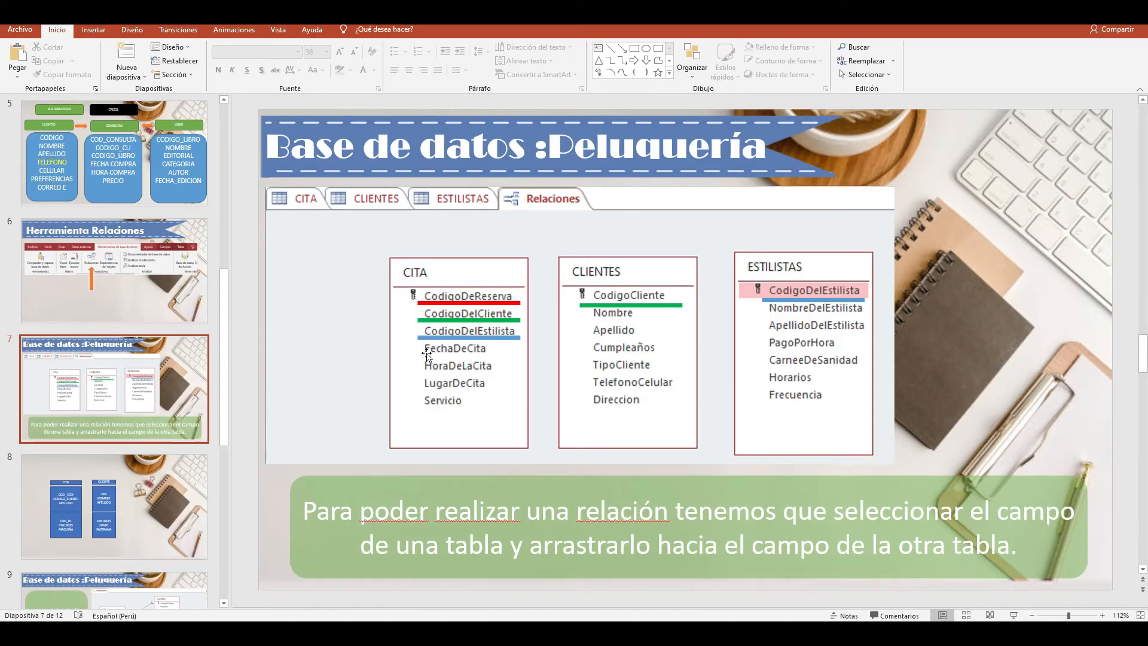
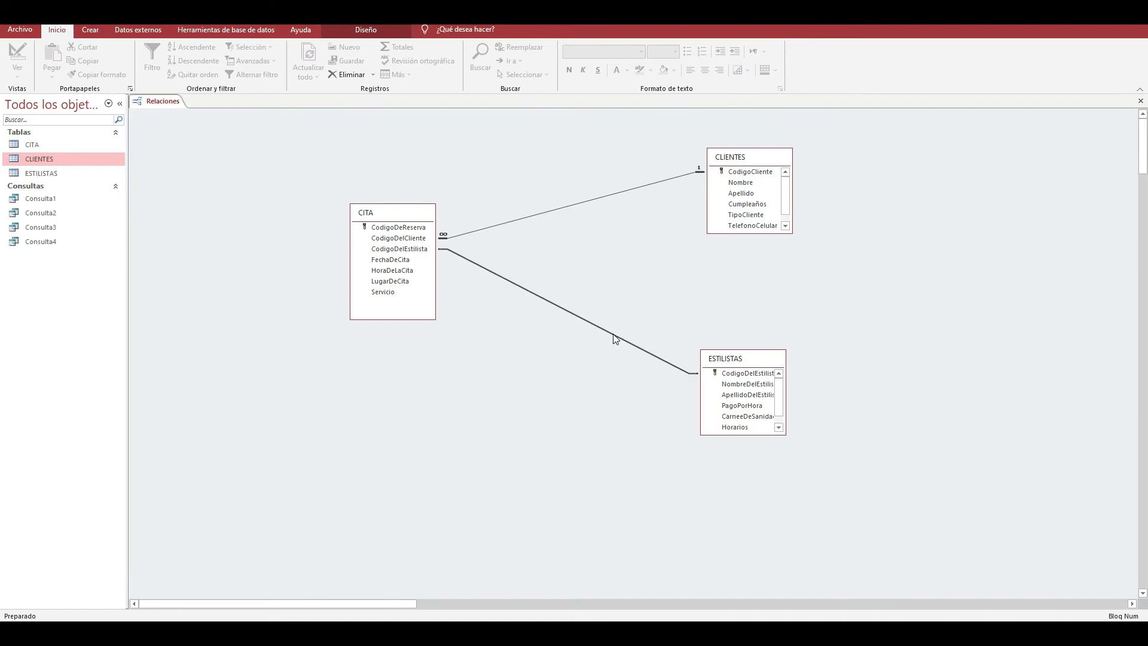
- Delete the relationship between CITA and ESTILISTAS and recreate it through CodigoDelEstilista, enforcing referential integrity
{"action": "key", "text": "Delete"}
{"action": "left_click", "coordinate": [563, 345]}
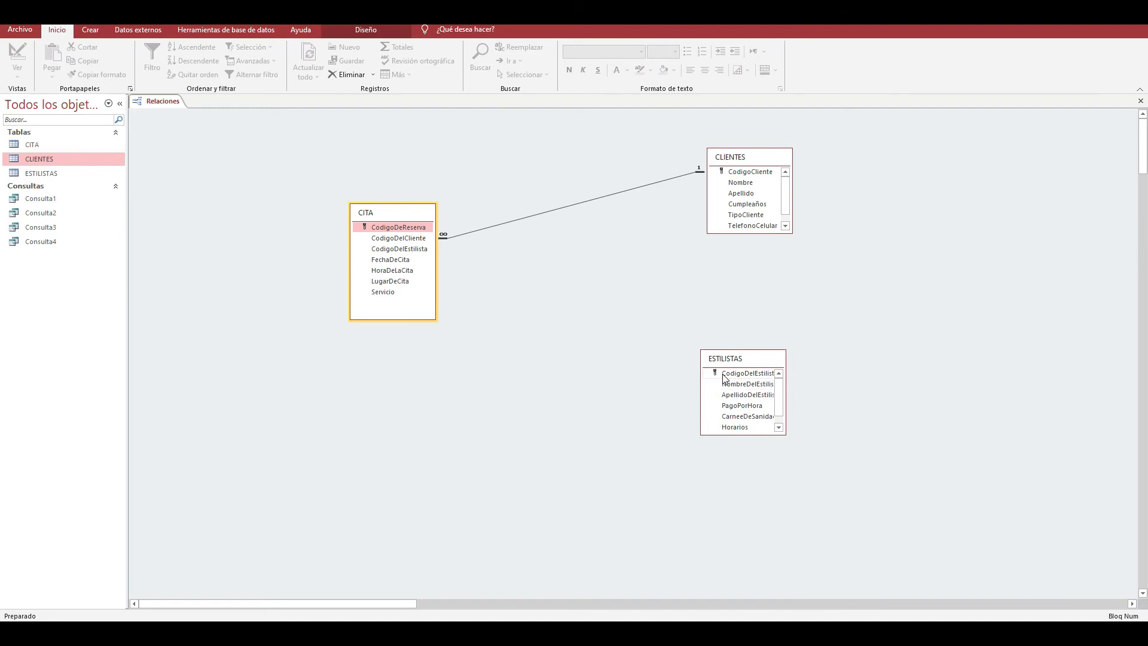
{"action": "left_click_drag", "start_coordinate": [717, 378], "coordinate": [431, 250]}
{"action": "left_click", "coordinate": [484, 247]}
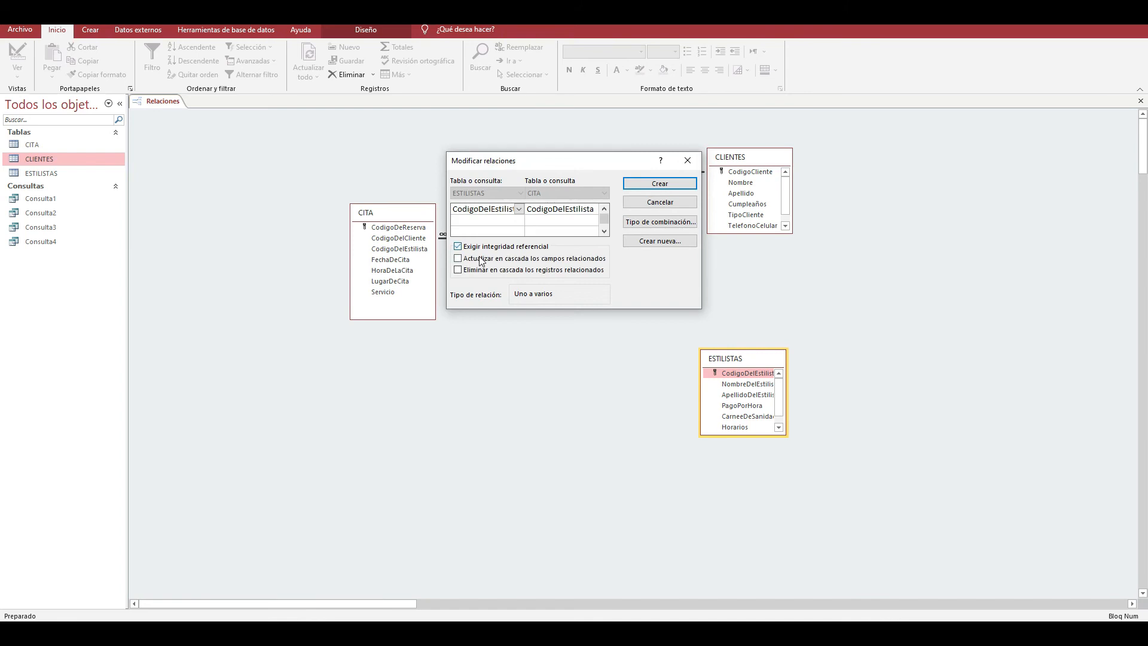
{"action": "left_click", "coordinate": [658, 184]}
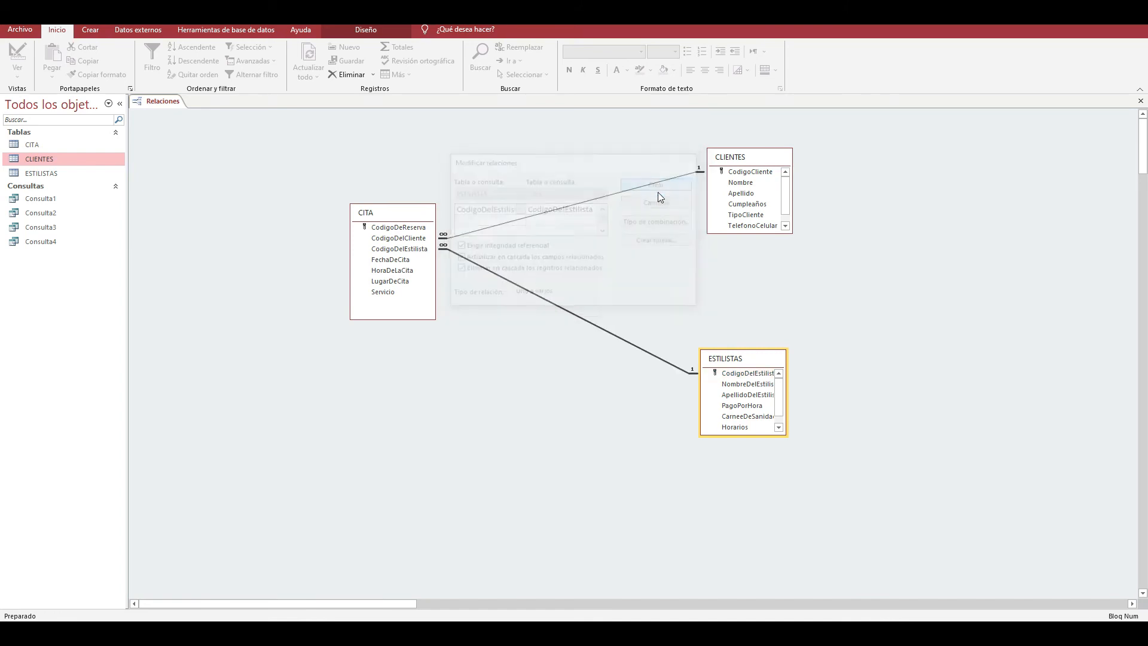
- Move the ESTILISTAS table closer beneath CLIENTES and close the relationships diagram
{"action": "left_click_drag", "start_coordinate": [738, 362], "coordinate": [749, 294]}
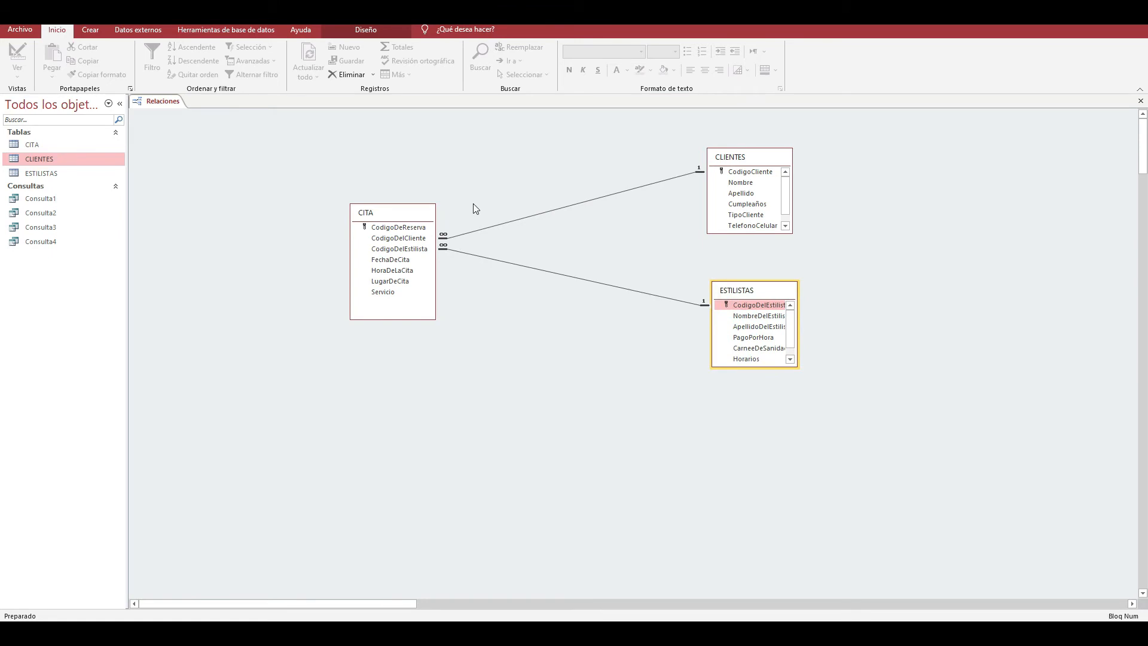
{"action": "left_click", "coordinate": [1140, 101]}
{"action": "left_click", "coordinate": [517, 352]}
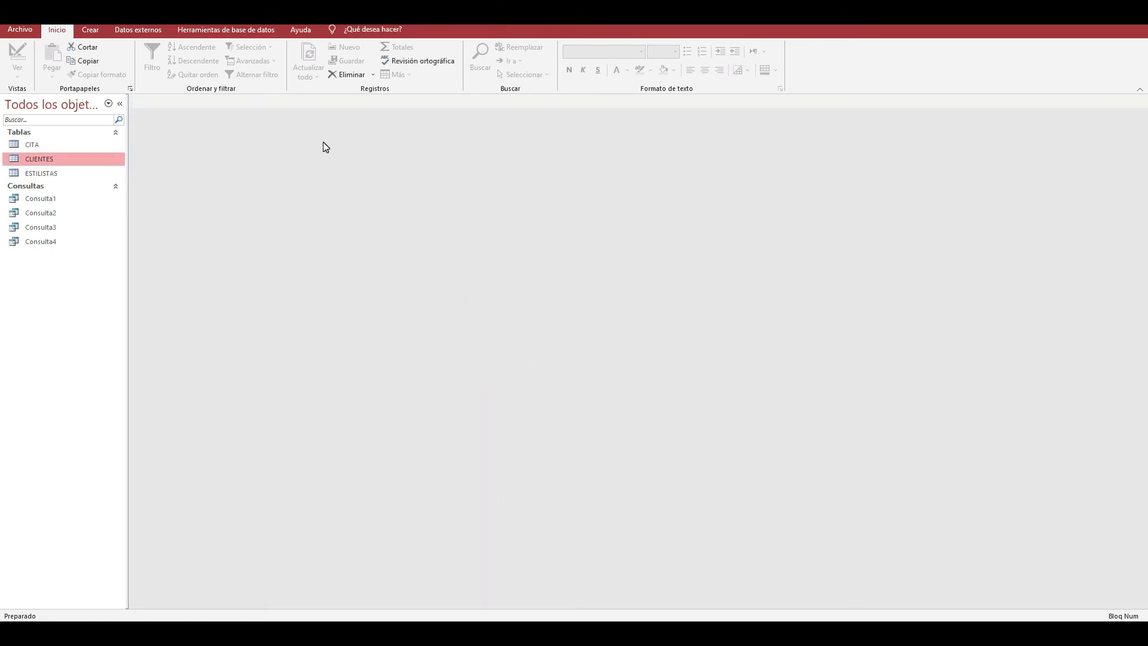
{"action": "left_click", "coordinate": [92, 30]}
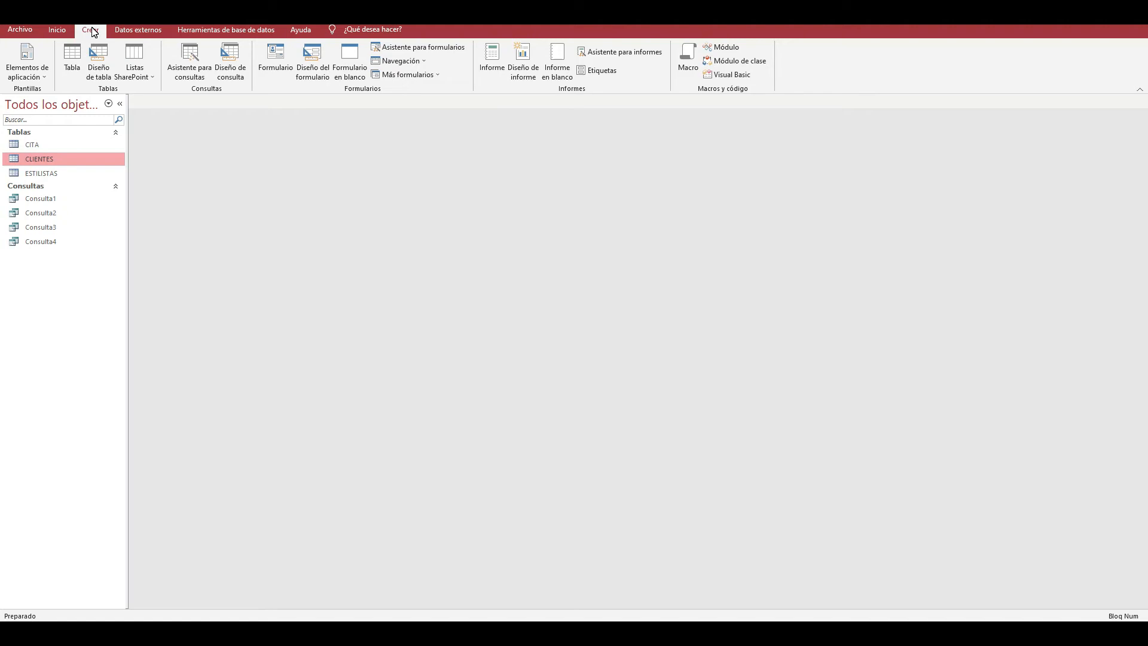
{"action": "left_click", "coordinate": [229, 78]}
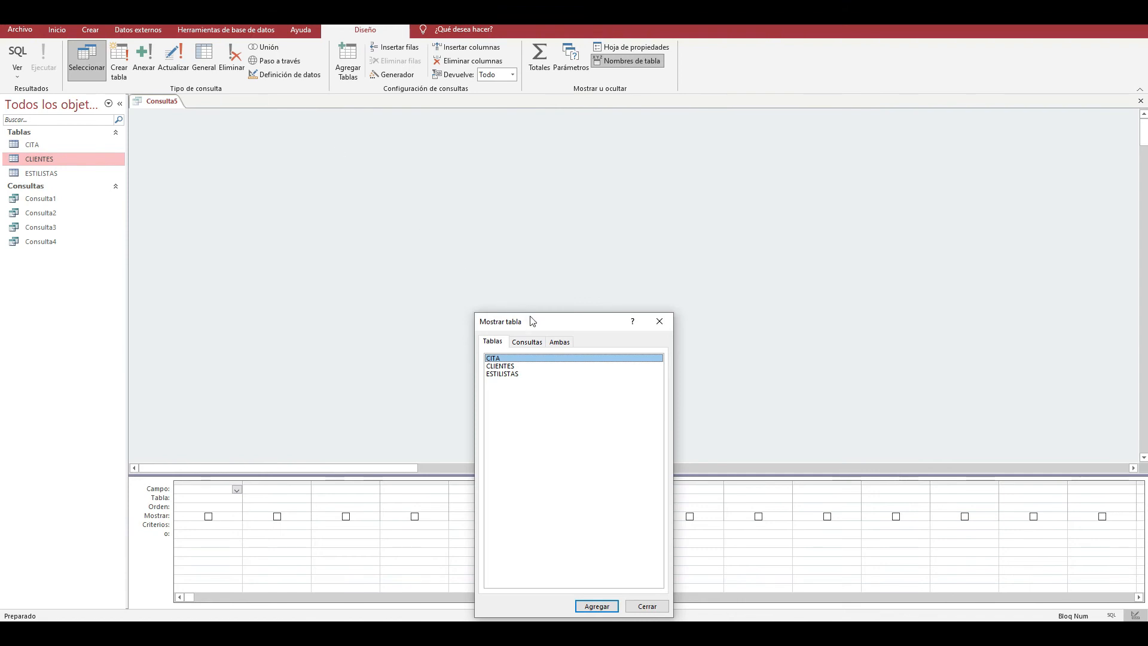
{"action": "left_click", "coordinate": [659, 321]}
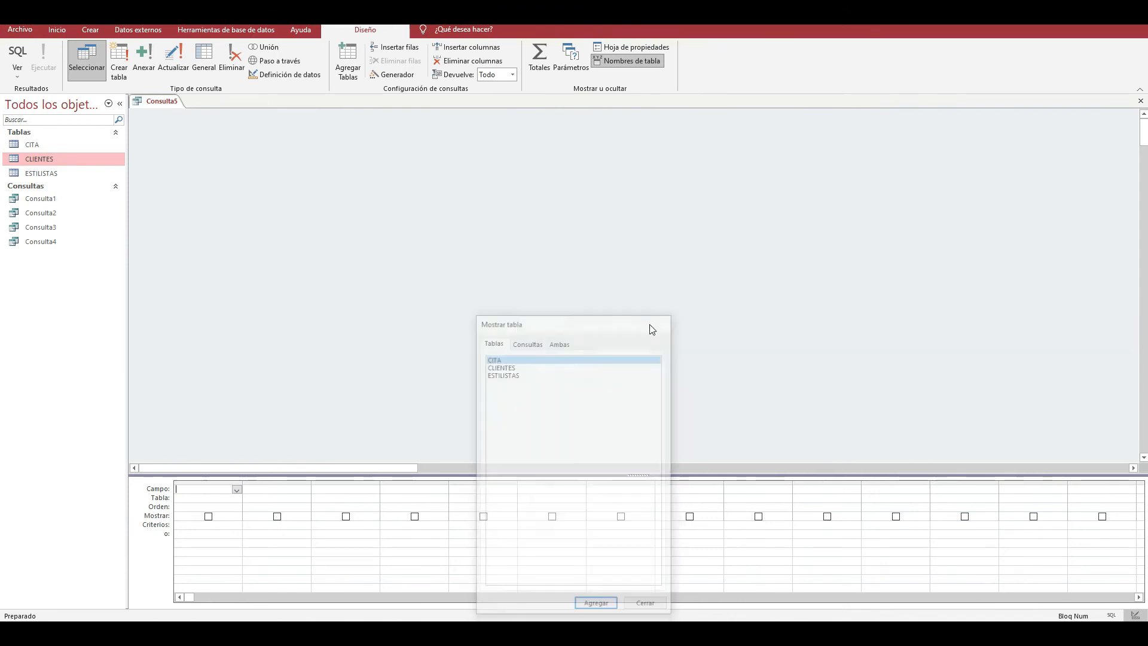
{"action": "left_click", "coordinate": [67, 30]}
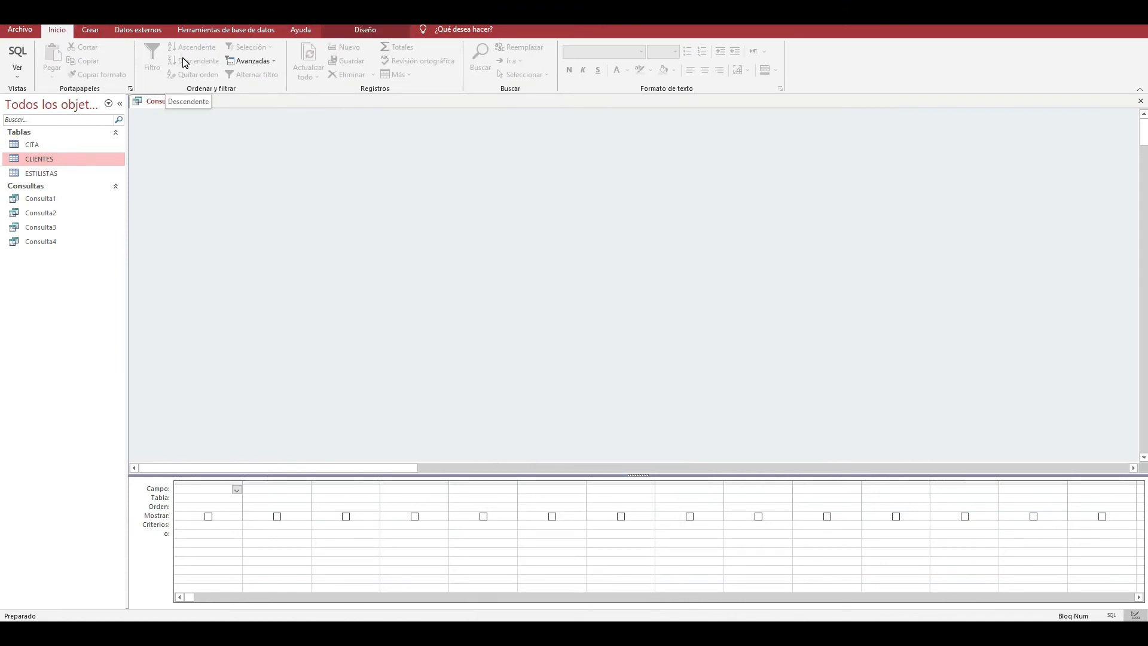
- Create a new query in design view containing the CITA, CLIENTES and ESTILISTAS tables
{"action": "left_click", "coordinate": [90, 30]}
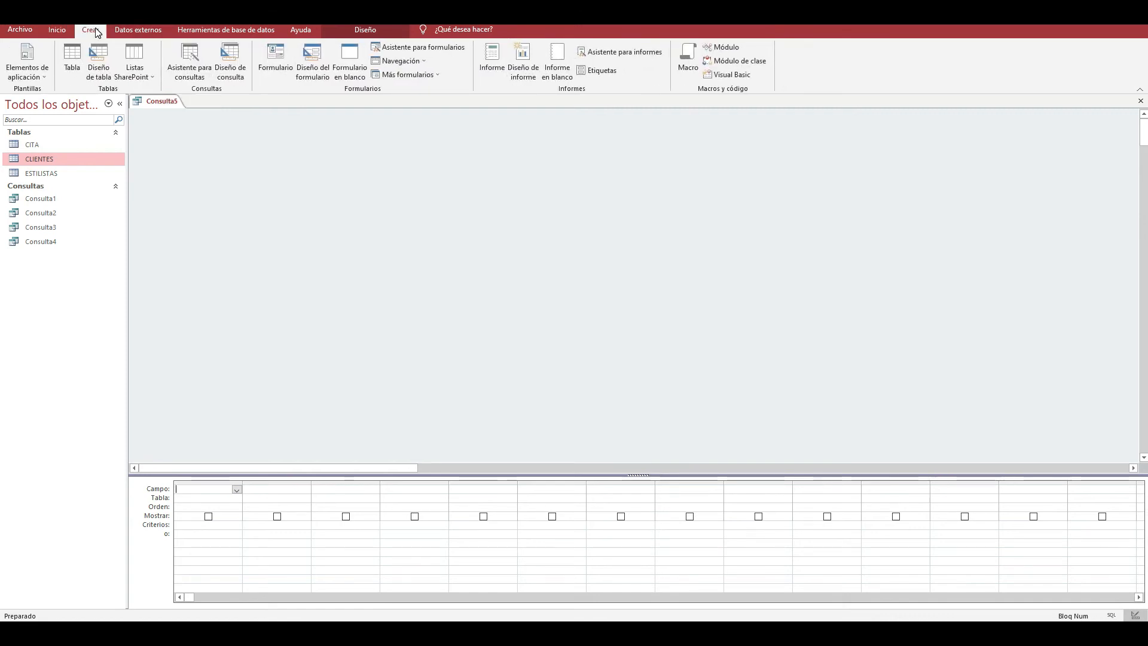
{"action": "left_click", "coordinate": [227, 65]}
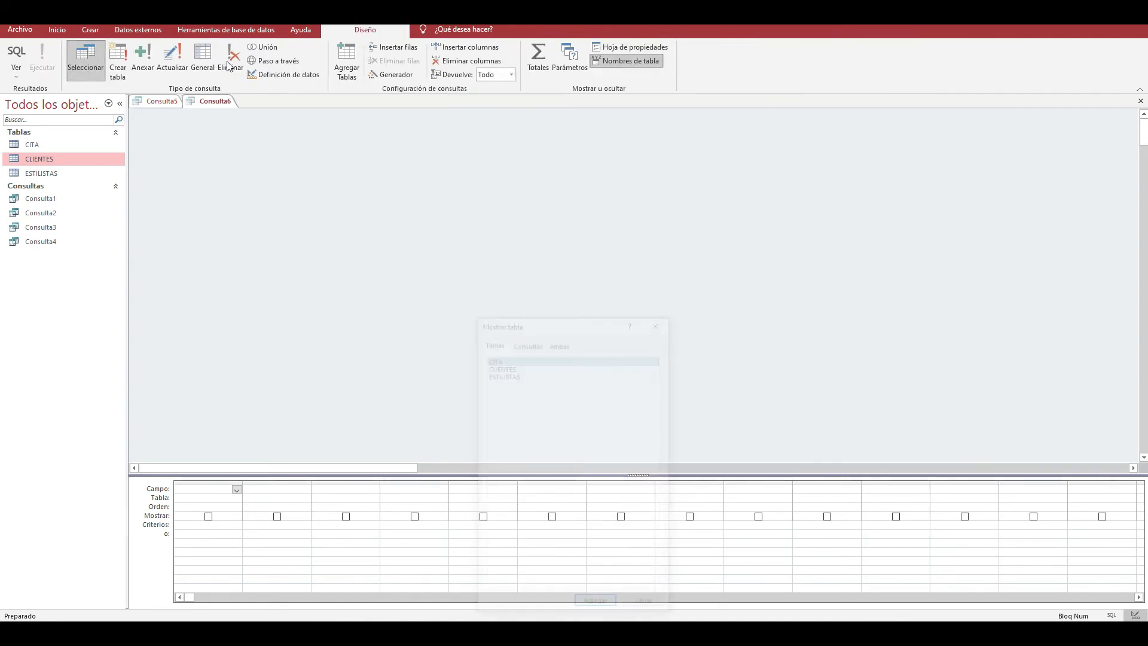
{"action": "left_click_drag", "start_coordinate": [540, 321], "coordinate": [622, 130]}
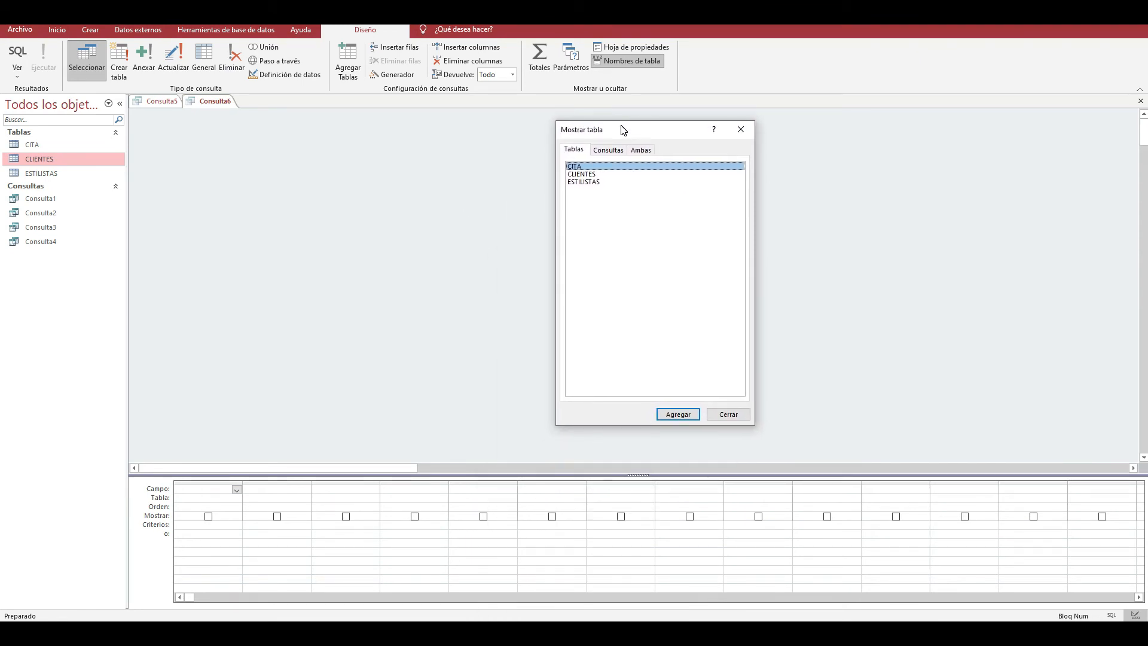
{"action": "key", "text": "shift+Down"}
{"action": "key", "text": "shift+Down"}
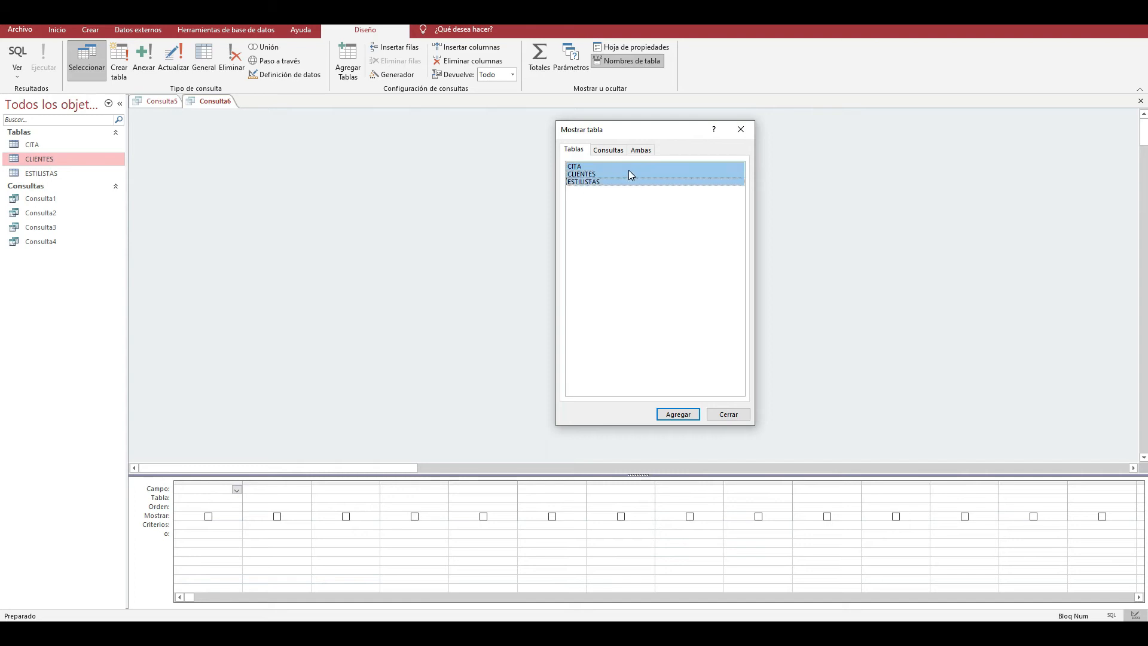
{"action": "key", "text": "Return"}
{"action": "left_click", "coordinate": [740, 129]}
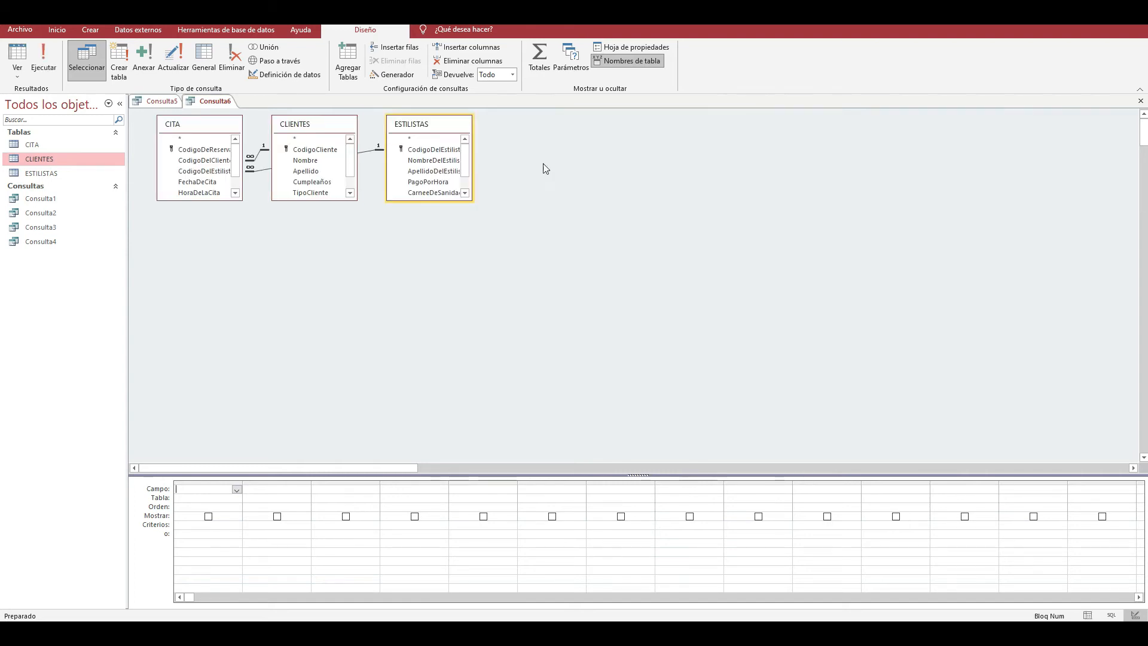
- Arrange the query's tables with CLIENTES above ESTILISTAS and CITA beside them so the join lines do not overlap
{"action": "left_click_drag", "start_coordinate": [429, 128], "coordinate": [590, 144]}
{"action": "left_click_drag", "start_coordinate": [304, 129], "coordinate": [436, 113]}
{"action": "left_click_drag", "start_coordinate": [556, 150], "coordinate": [423, 313]}
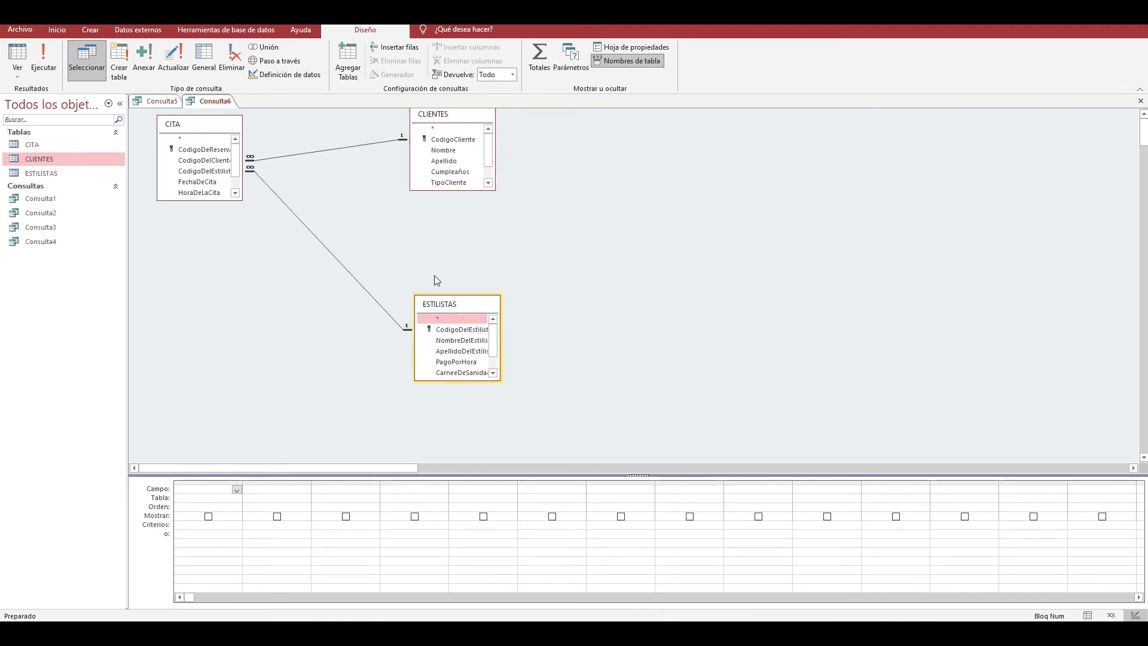
{"action": "left_click_drag", "start_coordinate": [439, 119], "coordinate": [463, 147]}
{"action": "left_click_drag", "start_coordinate": [471, 305], "coordinate": [494, 285]}
{"action": "left_click_drag", "start_coordinate": [208, 130], "coordinate": [230, 200]}
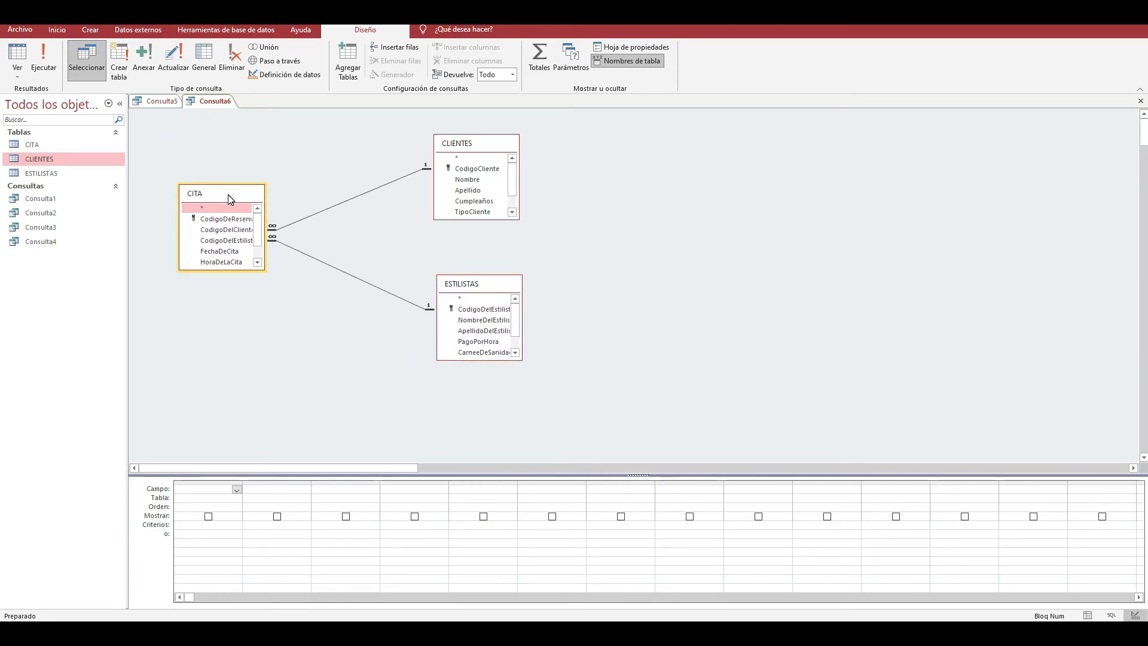
{"action": "left_click", "coordinate": [327, 264]}
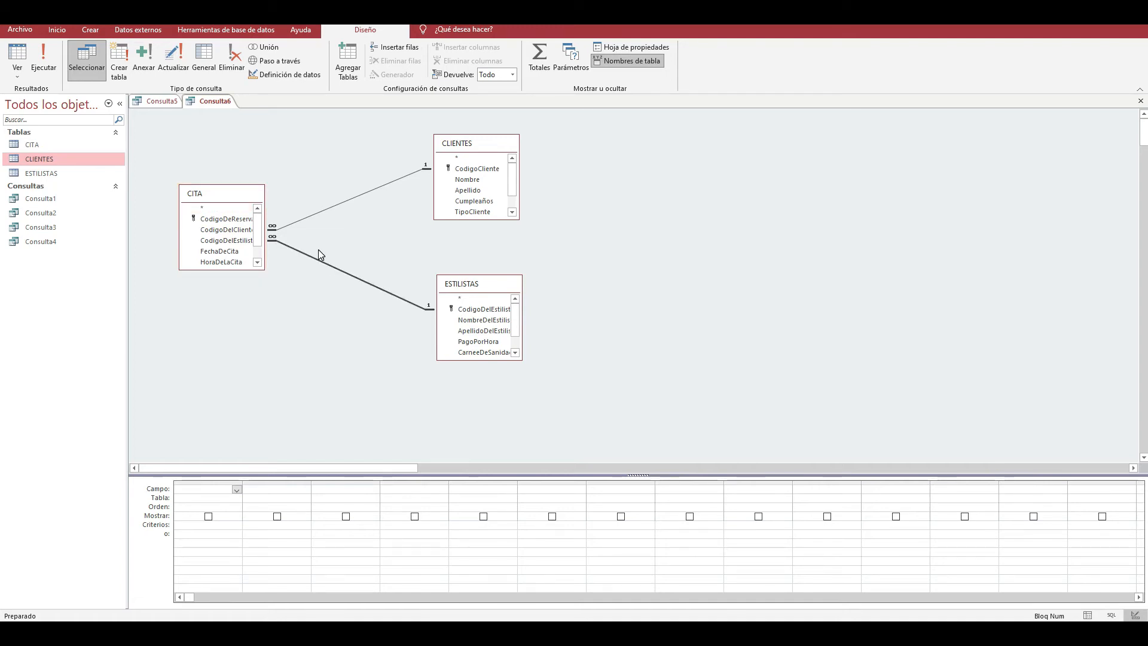
- Close the empty Consulta5 query and align the CLIENTES and ESTILISTAS tables one above the other in Consulta6
{"action": "left_click", "coordinate": [156, 105]}
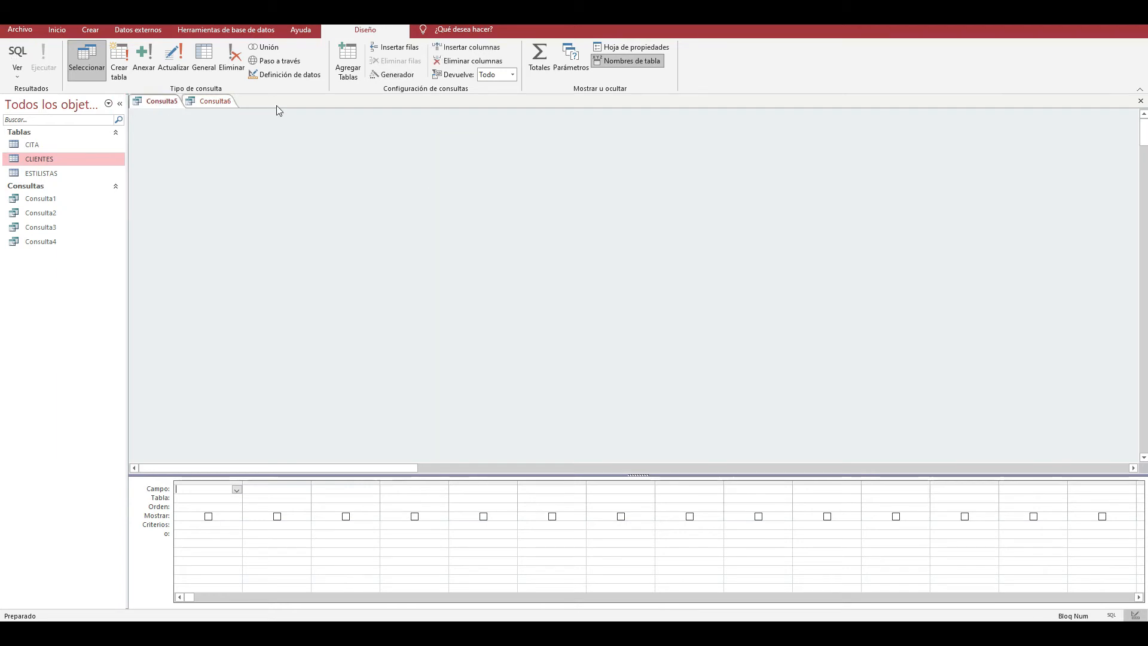
{"action": "left_click", "coordinate": [1139, 101]}
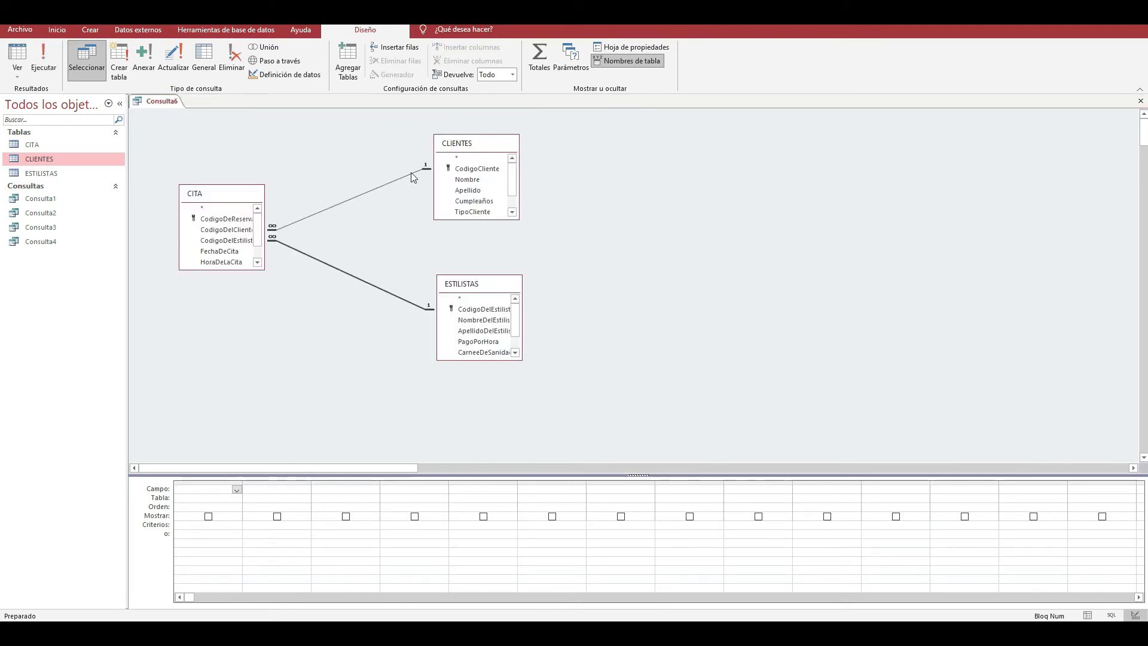
{"action": "left_click_drag", "start_coordinate": [465, 144], "coordinate": [475, 143]}
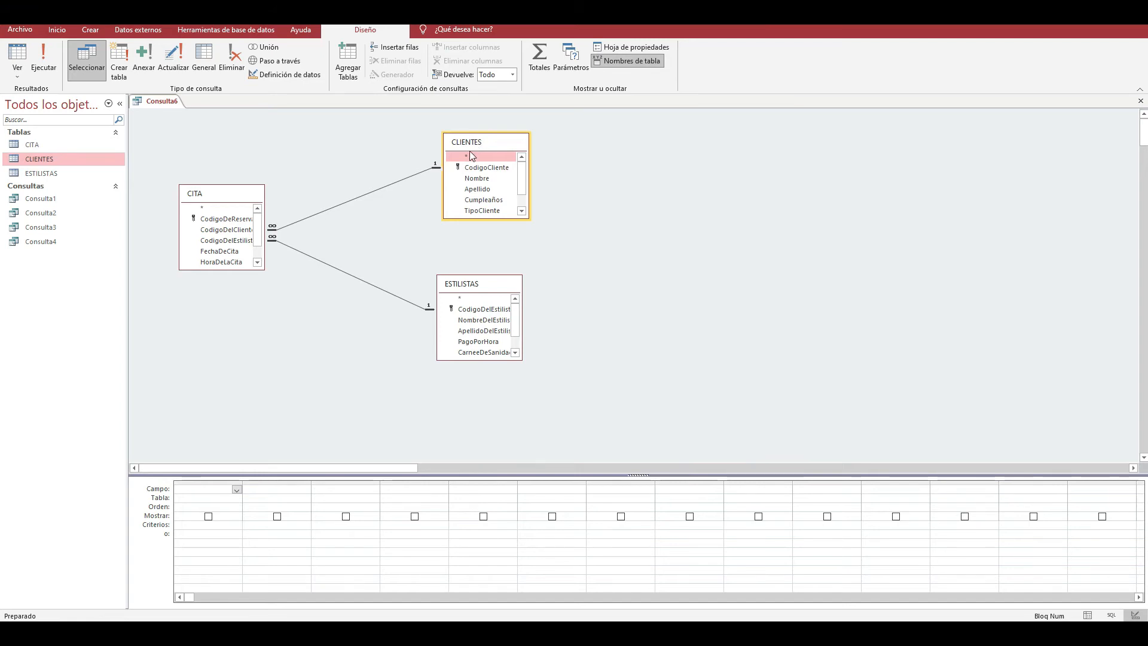
{"action": "left_click", "coordinate": [226, 29]}
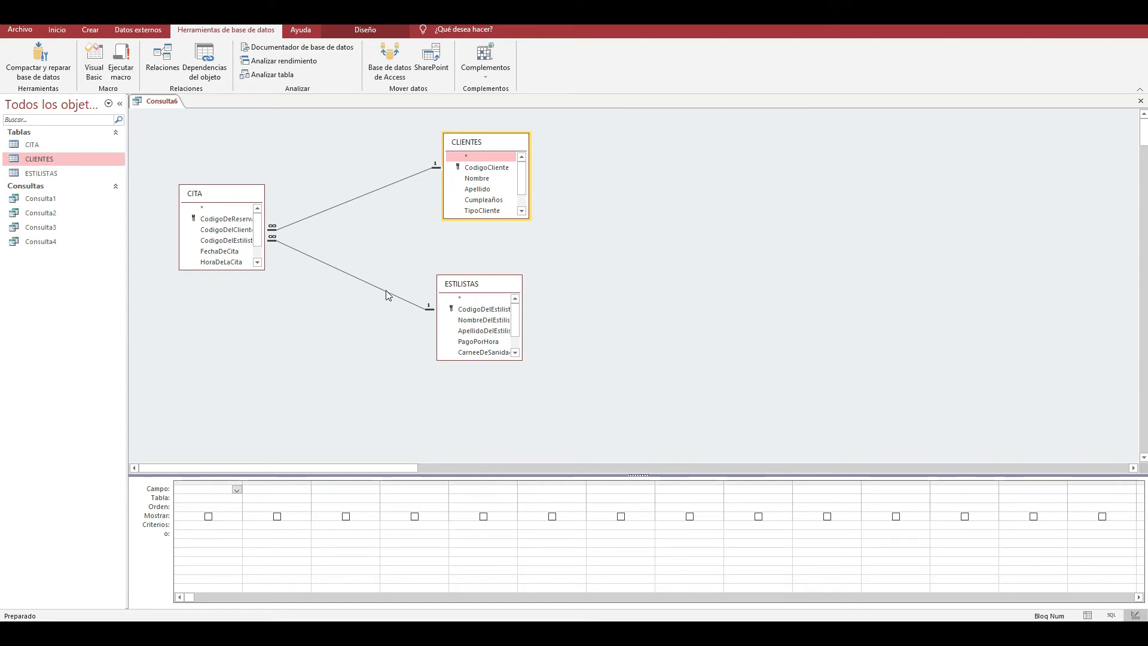
{"action": "left_click_drag", "start_coordinate": [491, 288], "coordinate": [499, 291]}
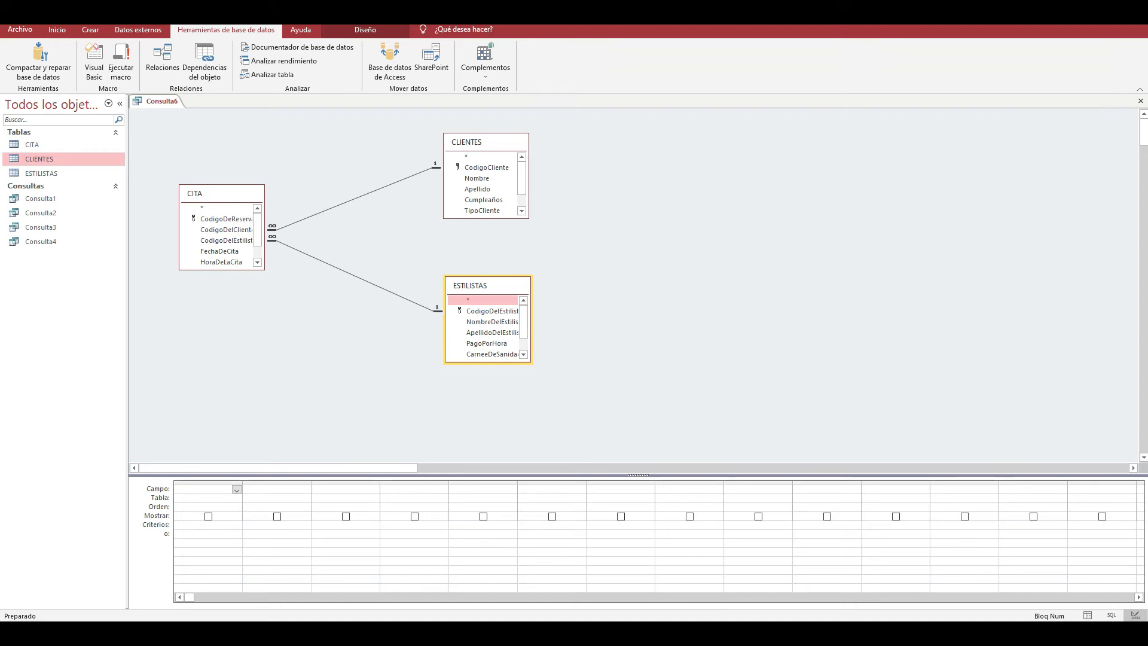
- Switch to PowerPoint to read the CONSULTAS questions on the first slide, and return to Access
{"action": "mouse_move", "coordinate": [538, 632]}
{"action": "left_click", "coordinate": [529, 586]}
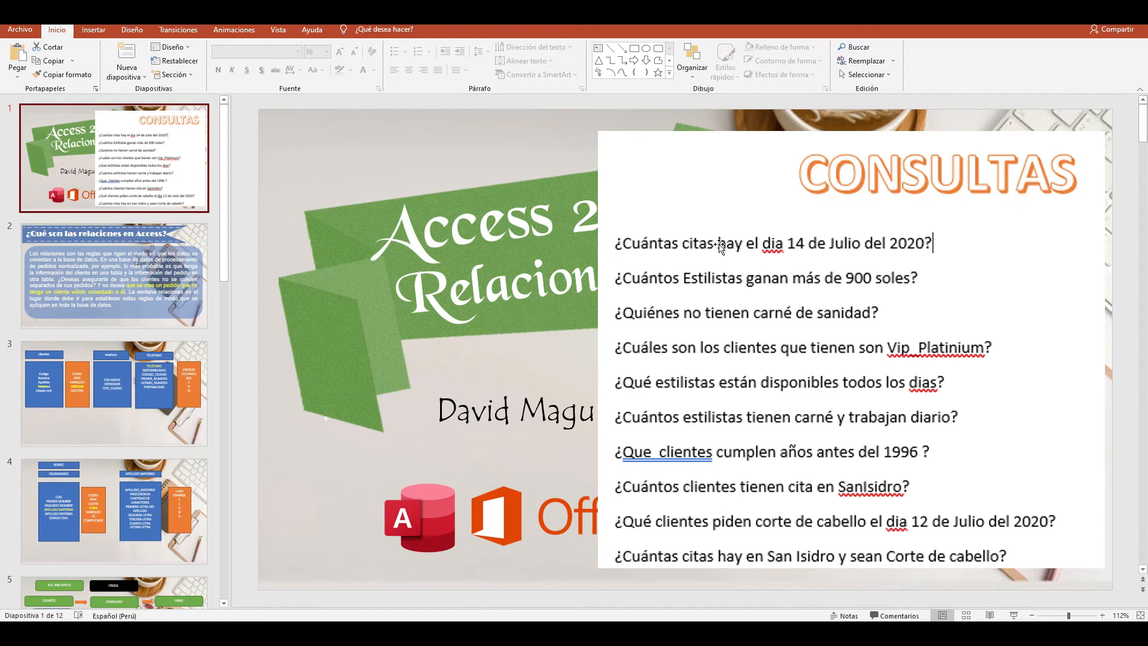
{"action": "key", "text": "alt+Tab"}
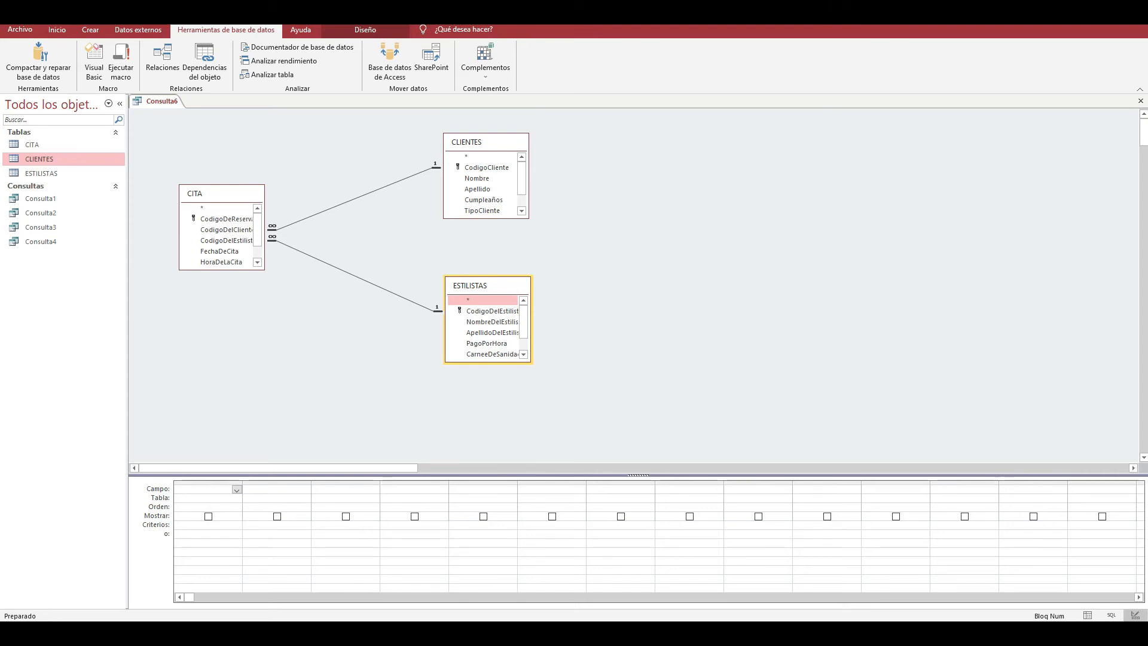
- Search Windows for the Lupa magnifier and start it to enlarge the query design
{"action": "key", "text": "super+s"}
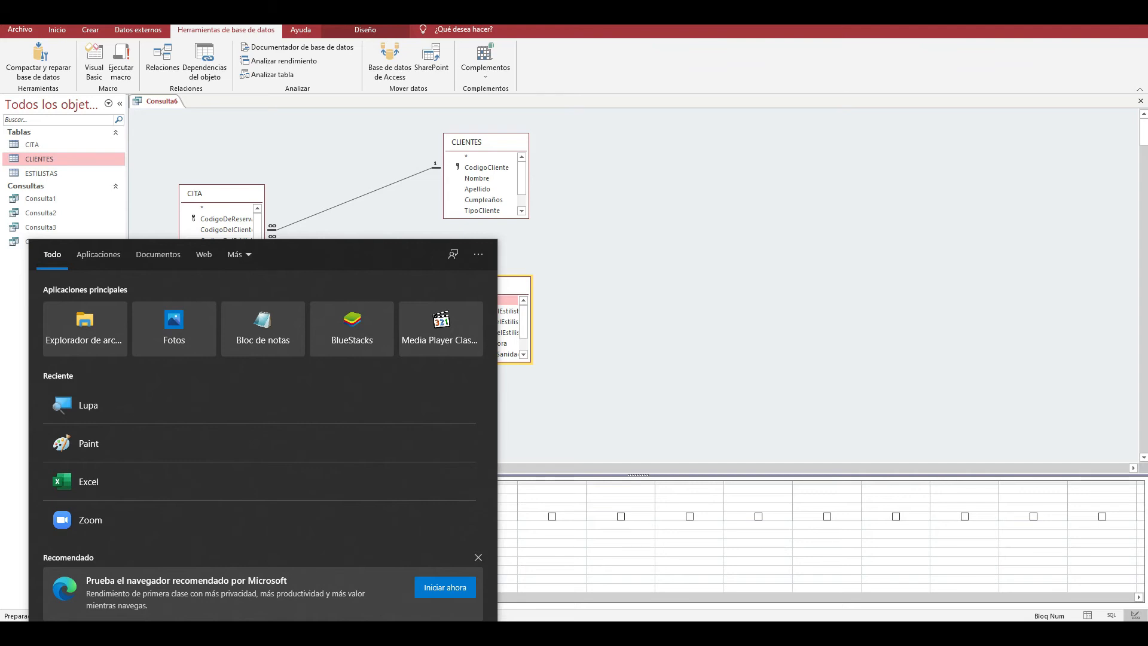
{"action": "type", "text": "lu"}
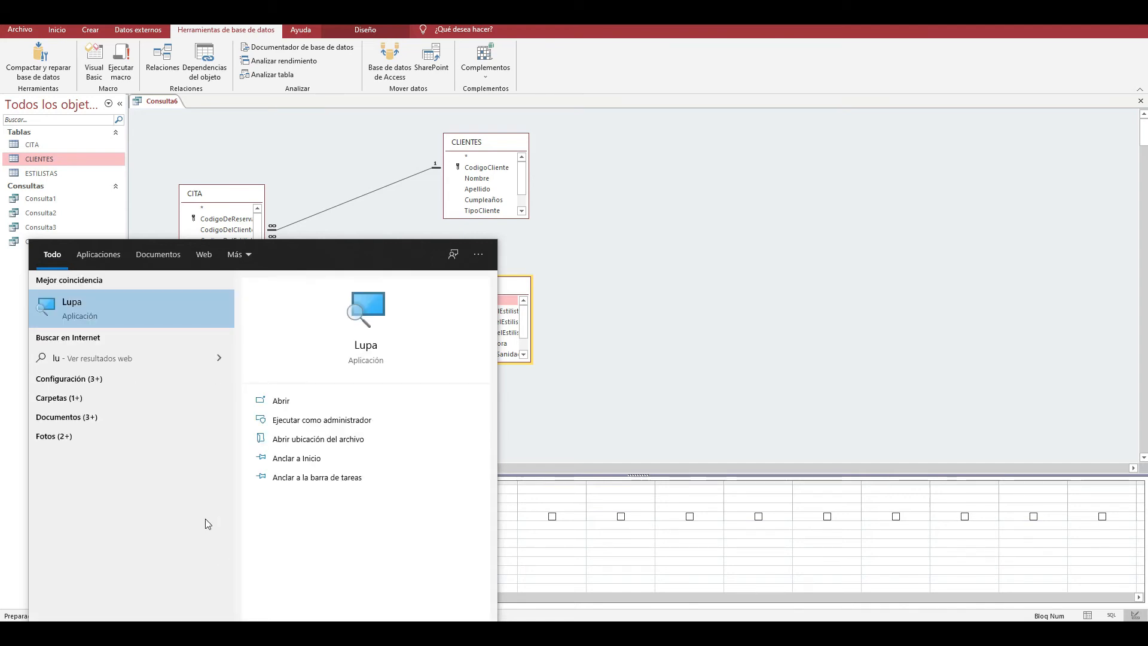
{"action": "left_click", "coordinate": [123, 314]}
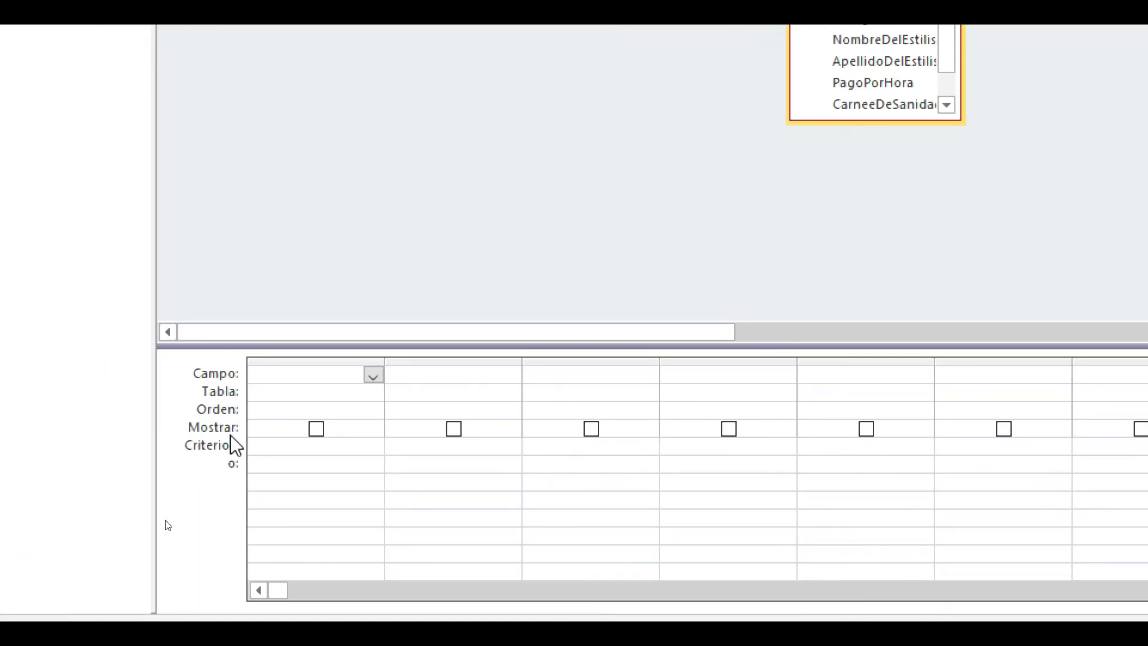
- Examine the Mostrar checkbox and the Campo and Tabla choices in the first column of the query grid
{"action": "left_click", "coordinate": [319, 431]}
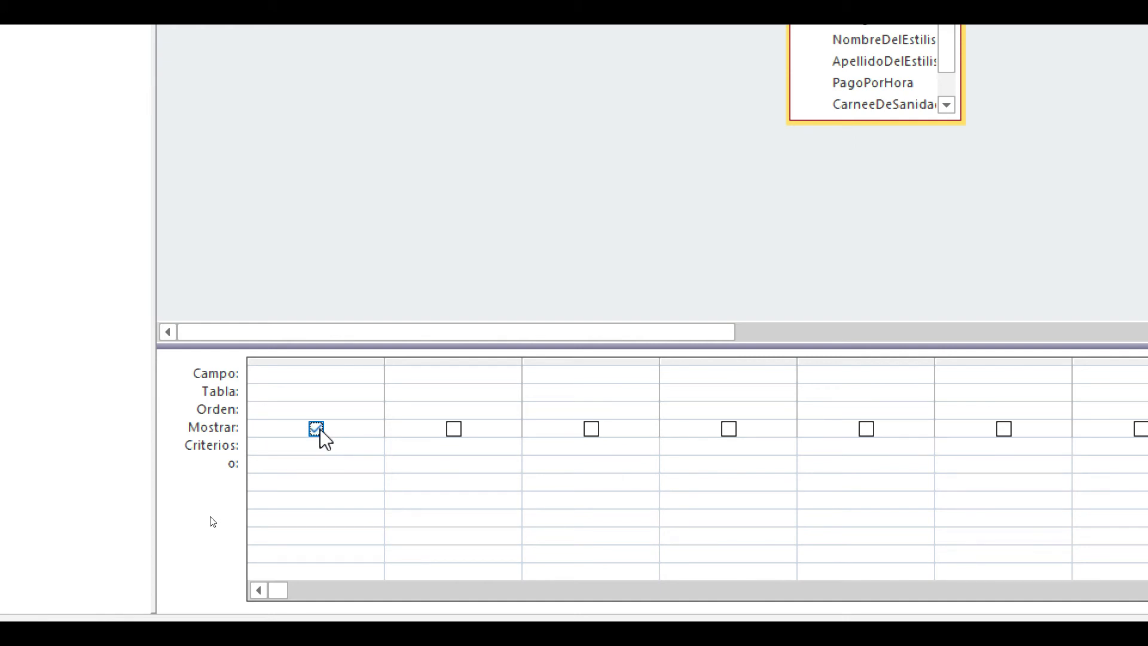
{"action": "left_click", "coordinate": [319, 432]}
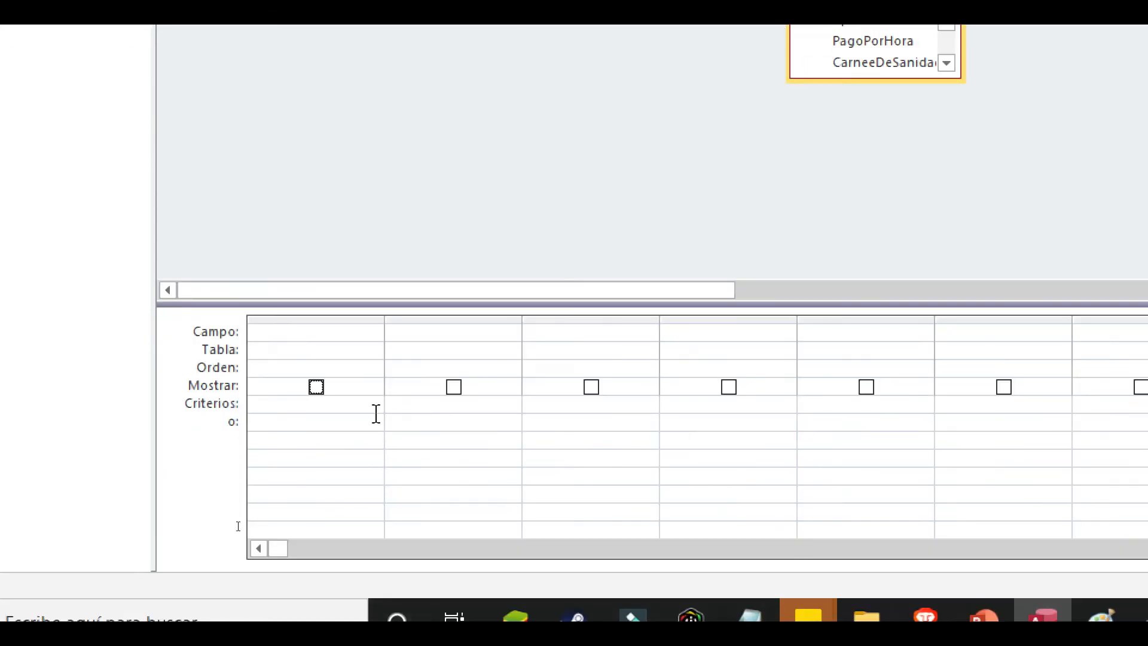
{"action": "left_click", "coordinate": [353, 321]}
{"action": "left_click", "coordinate": [366, 333]}
{"action": "left_click", "coordinate": [374, 334]}
{"action": "left_click", "coordinate": [374, 334]}
{"action": "left_click", "coordinate": [372, 350]}
{"action": "left_click", "coordinate": [374, 352]}
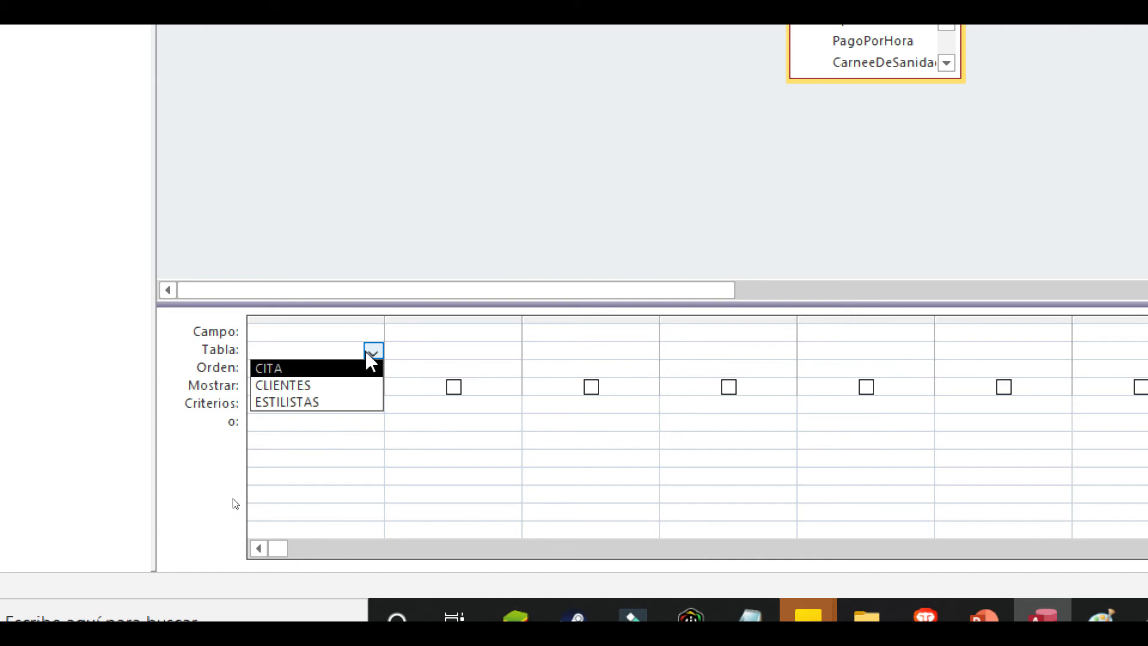
{"action": "left_click", "coordinate": [373, 353]}
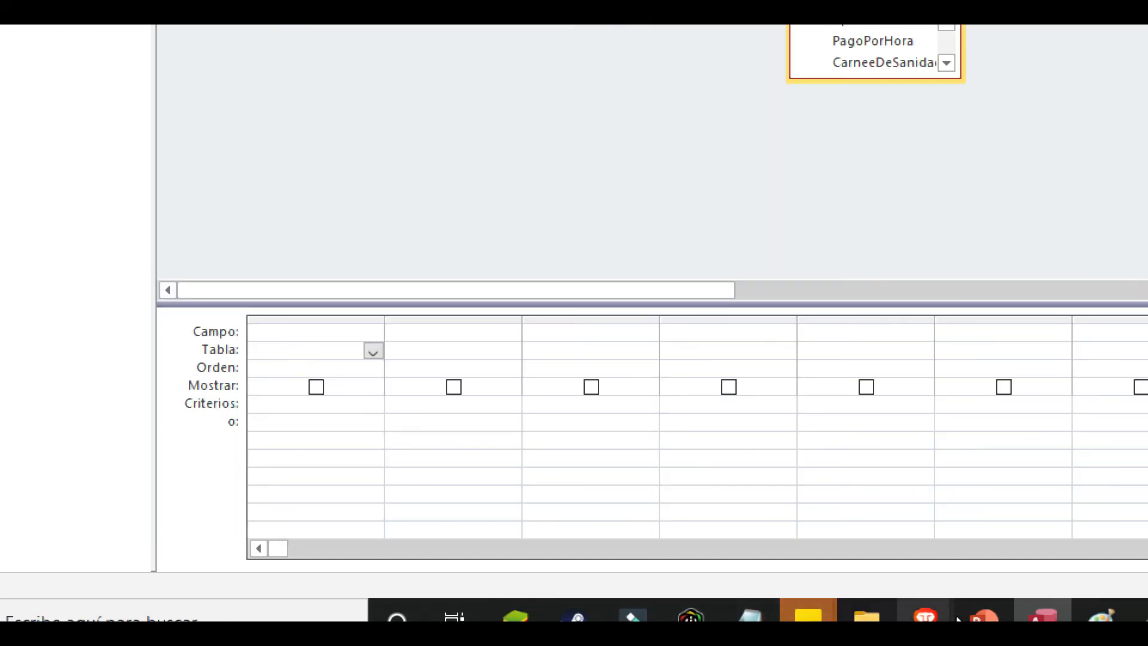
- Glance at the PowerPoint and Paint windows, return to Consulta6 in Access and lengthen the CITA field list
{"action": "mouse_move", "coordinate": [983, 616]}
{"action": "left_click", "coordinate": [858, 514]}
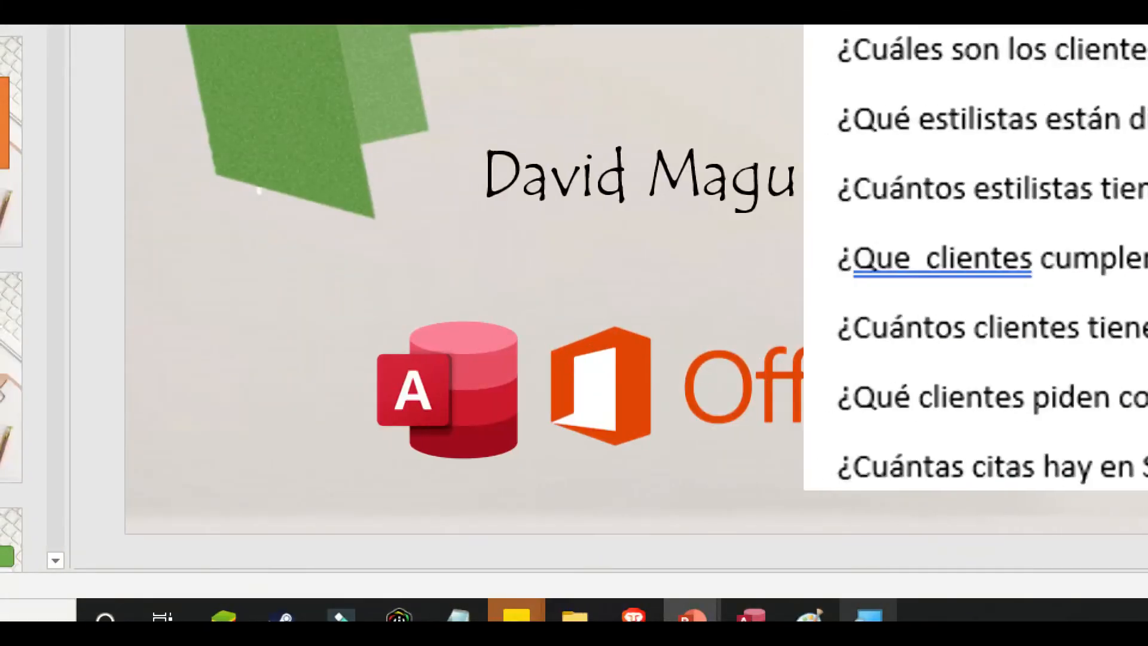
{"action": "left_click", "coordinate": [811, 617]}
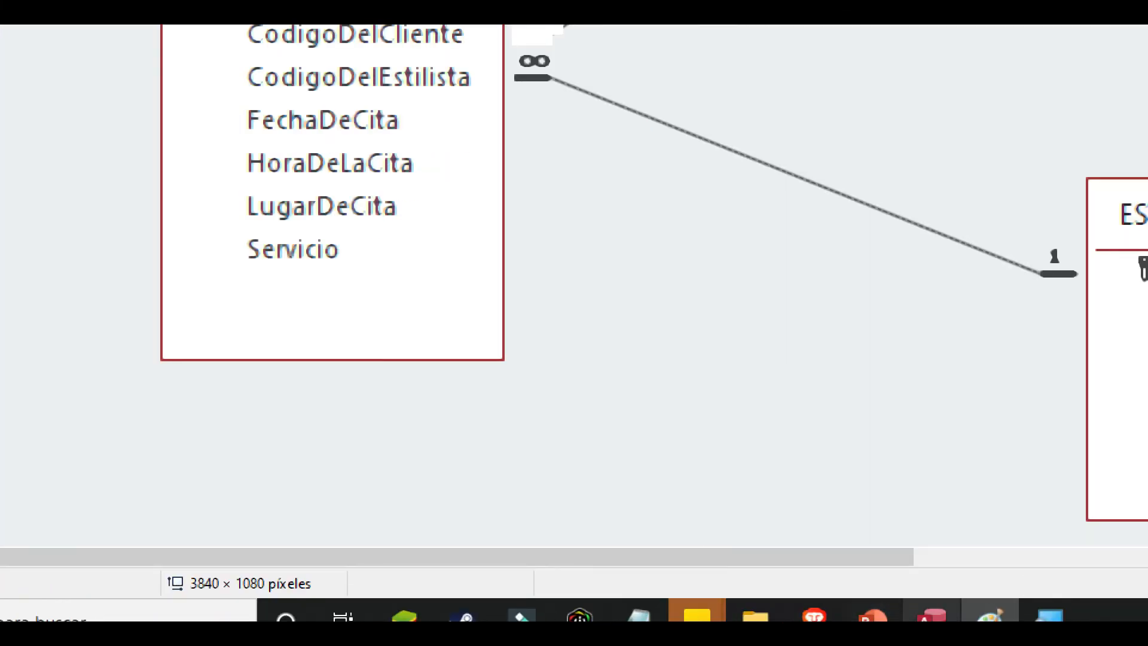
{"action": "left_click", "coordinate": [1054, 615]}
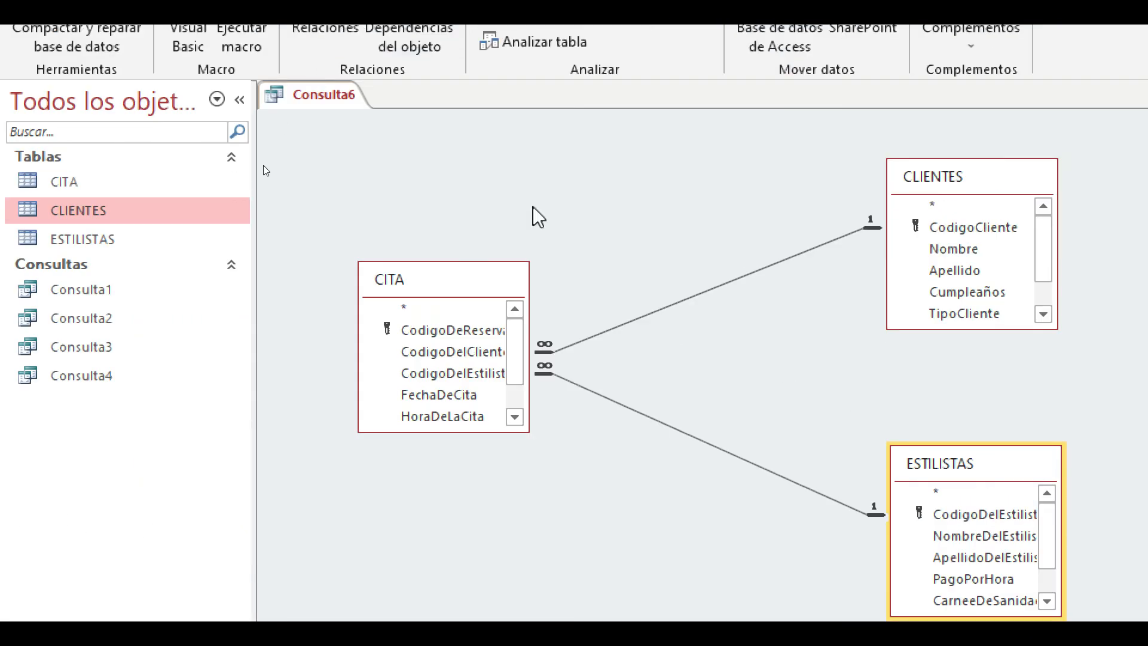
{"action": "left_click_drag", "start_coordinate": [507, 431], "coordinate": [508, 507]}
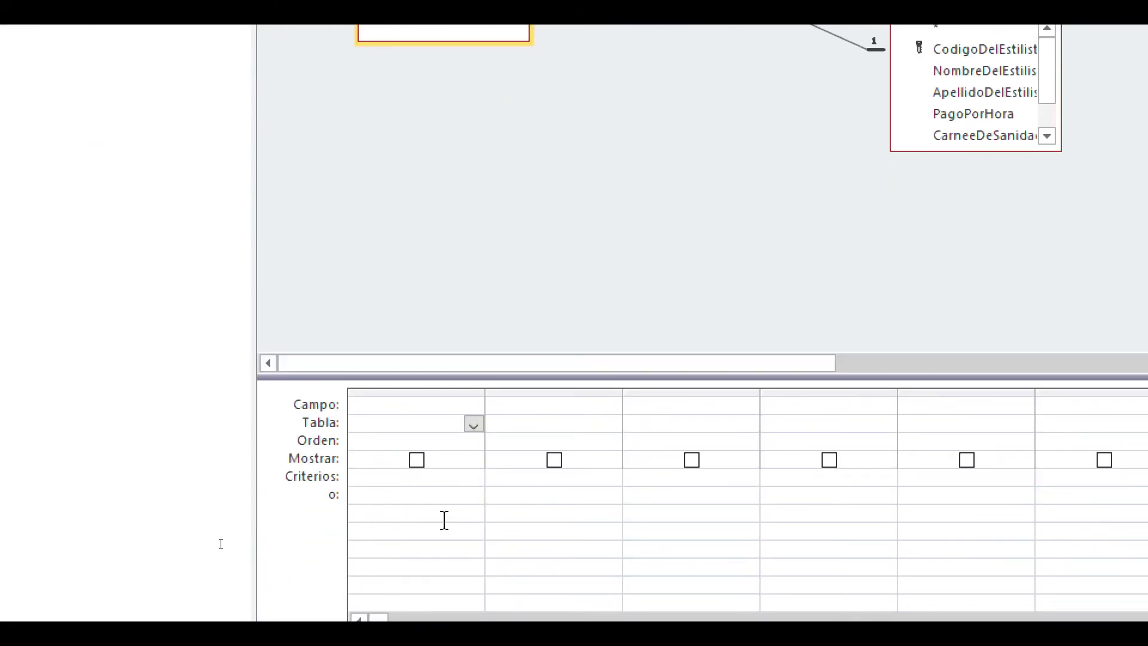
- Set the first column of the query grid to the FechaDeCita field from the CITA table
{"action": "left_click", "coordinate": [473, 424]}
{"action": "left_click", "coordinate": [461, 446]}
{"action": "left_click", "coordinate": [456, 409]}
{"action": "left_click", "coordinate": [467, 408]}
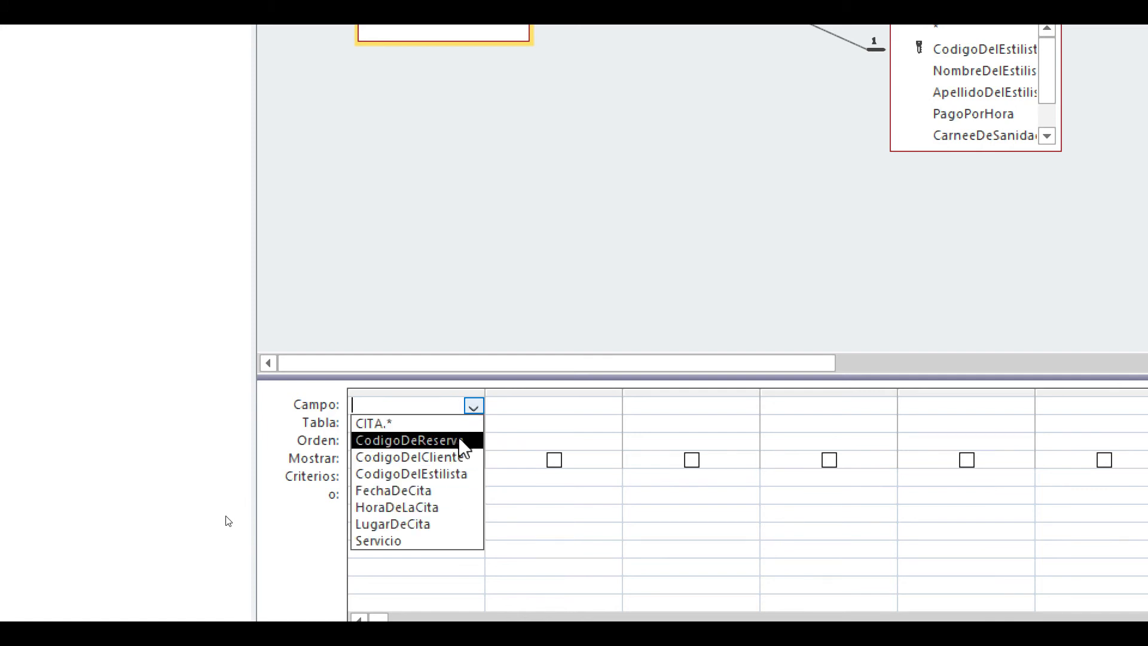
{"action": "left_click", "coordinate": [427, 497]}
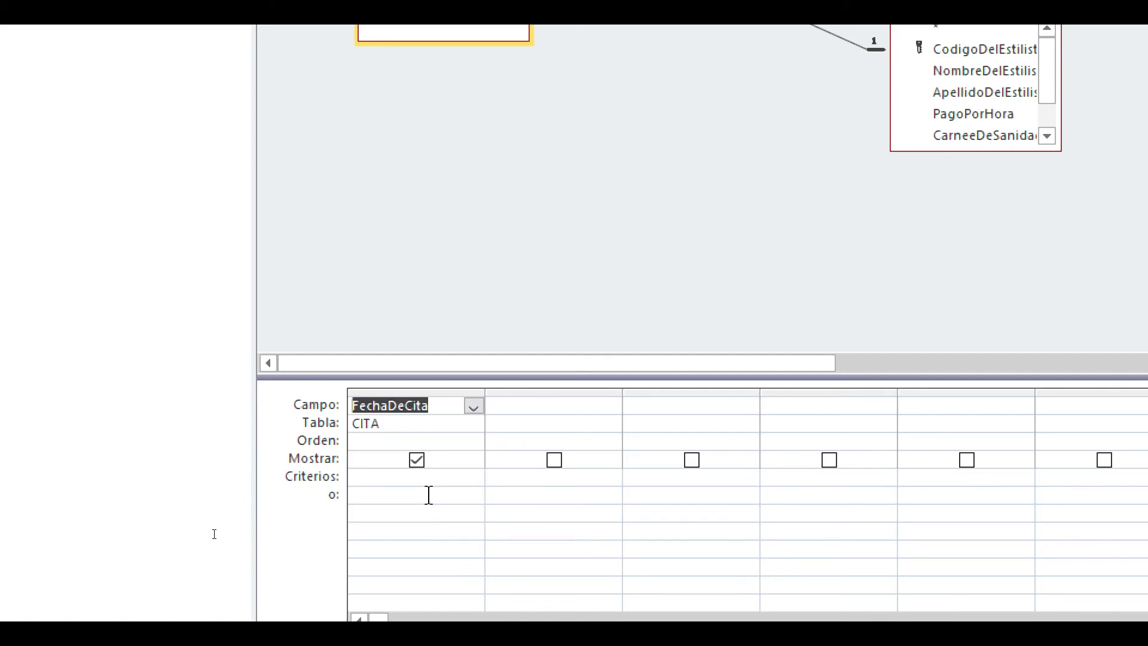
- Check the date in the PowerPoint question and enter 14-07-2020 as the criterion for FechaDeCita
{"action": "left_click", "coordinate": [406, 476]}
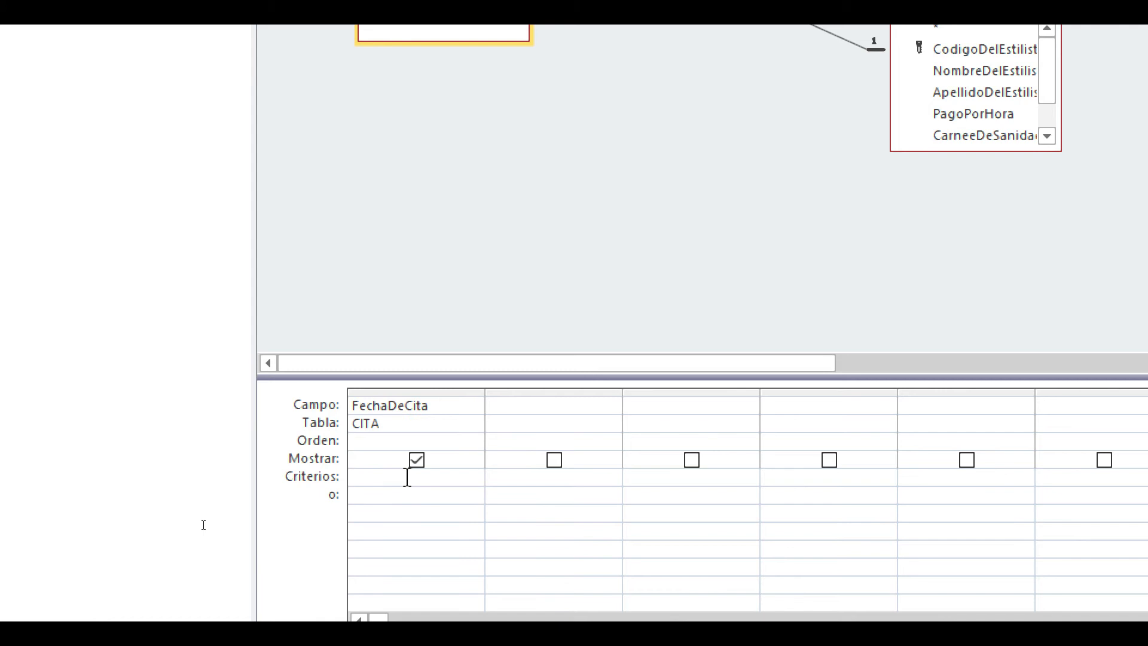
{"action": "type", "text": "14"}
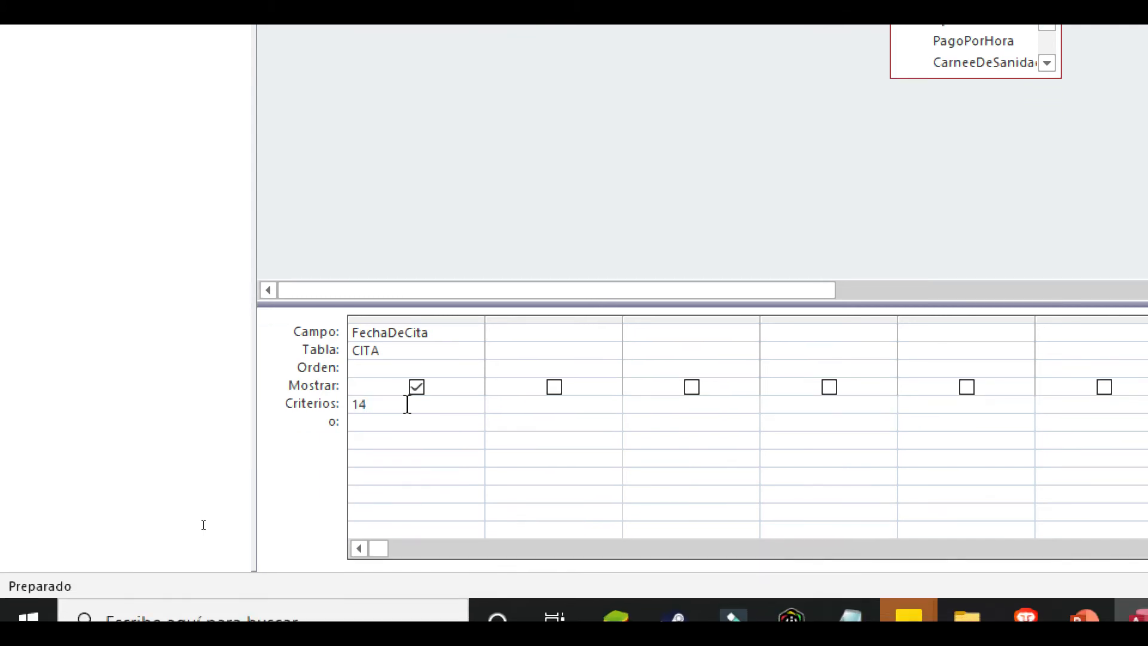
{"action": "type", "text": "-0"}
{"action": "mouse_move", "coordinate": [1083, 615]}
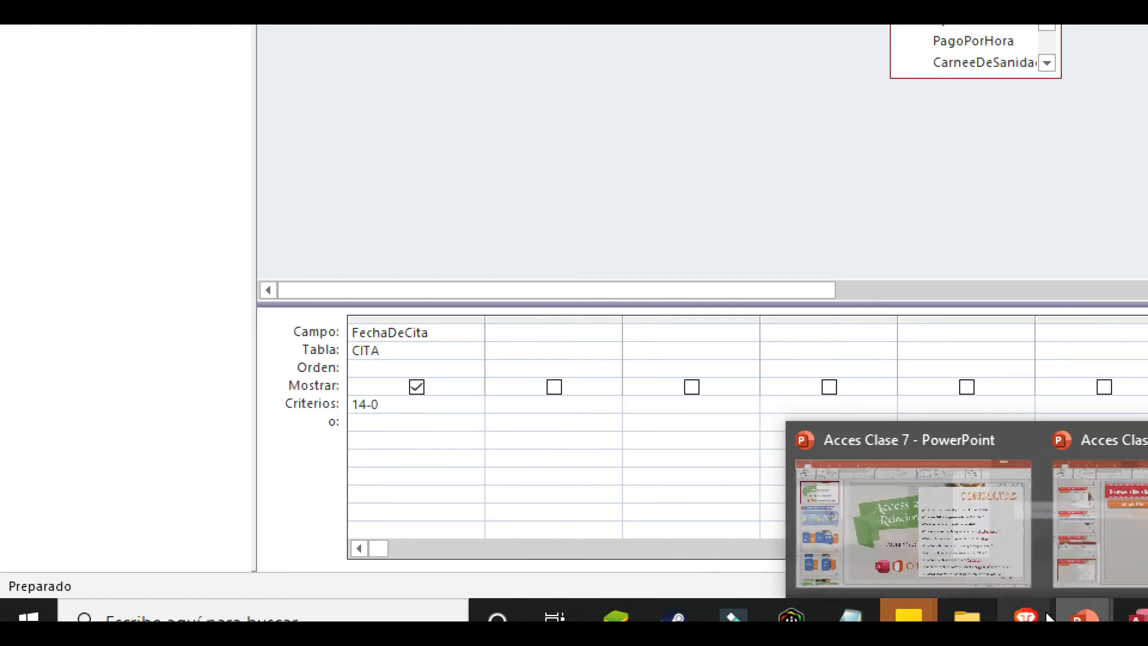
{"action": "left_click", "coordinate": [967, 545]}
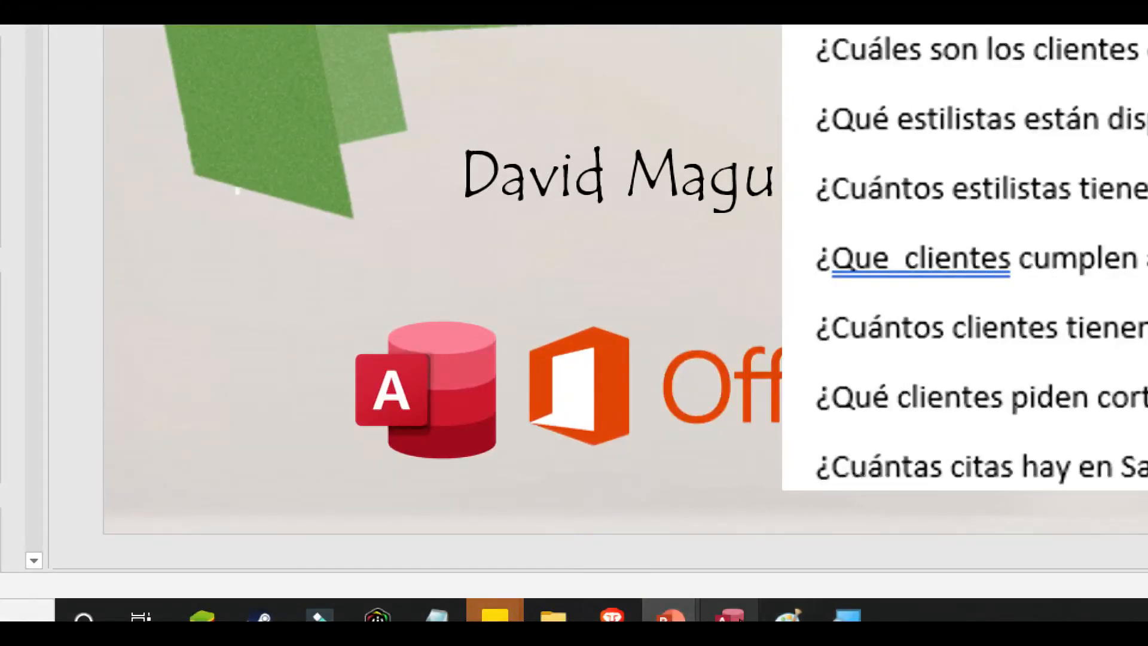
{"action": "left_click", "coordinate": [731, 615]}
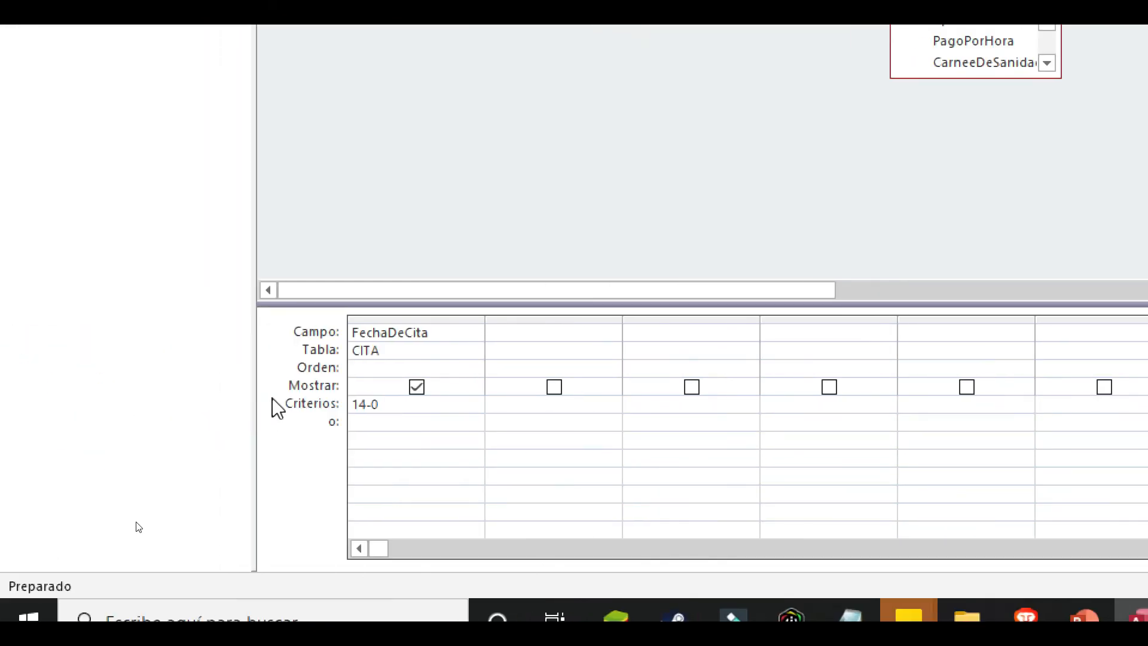
{"action": "type", "text": "14-07-2020"}
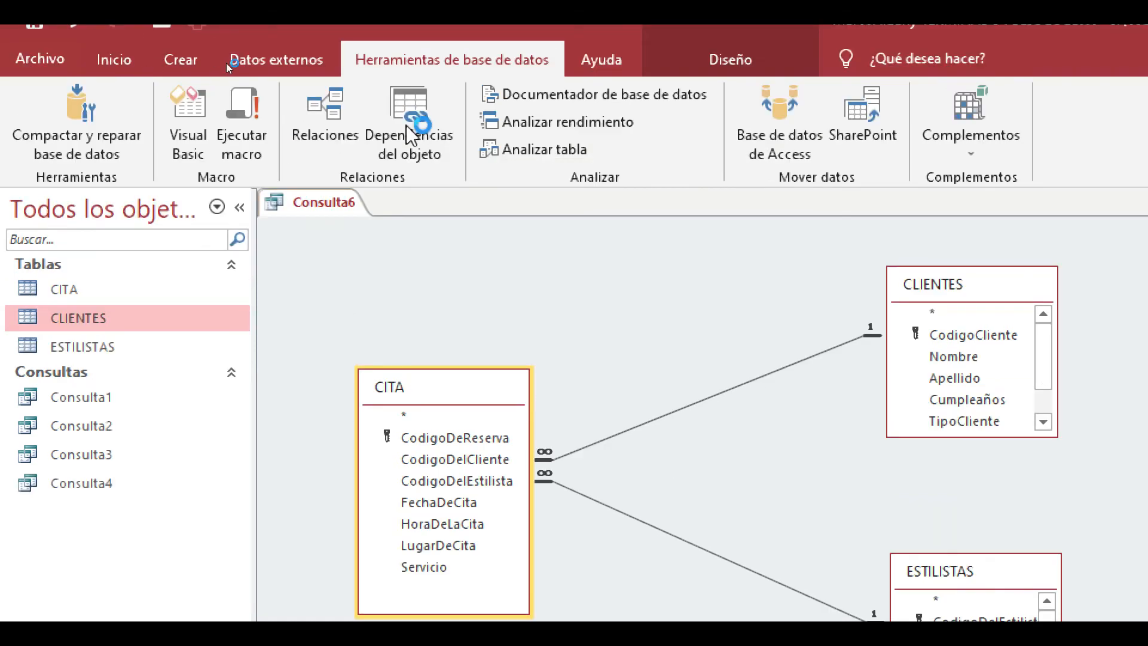
- Run the query and open the CITA table to compare its appointment dates with the Consulta6 result
{"action": "left_click", "coordinate": [726, 65]}
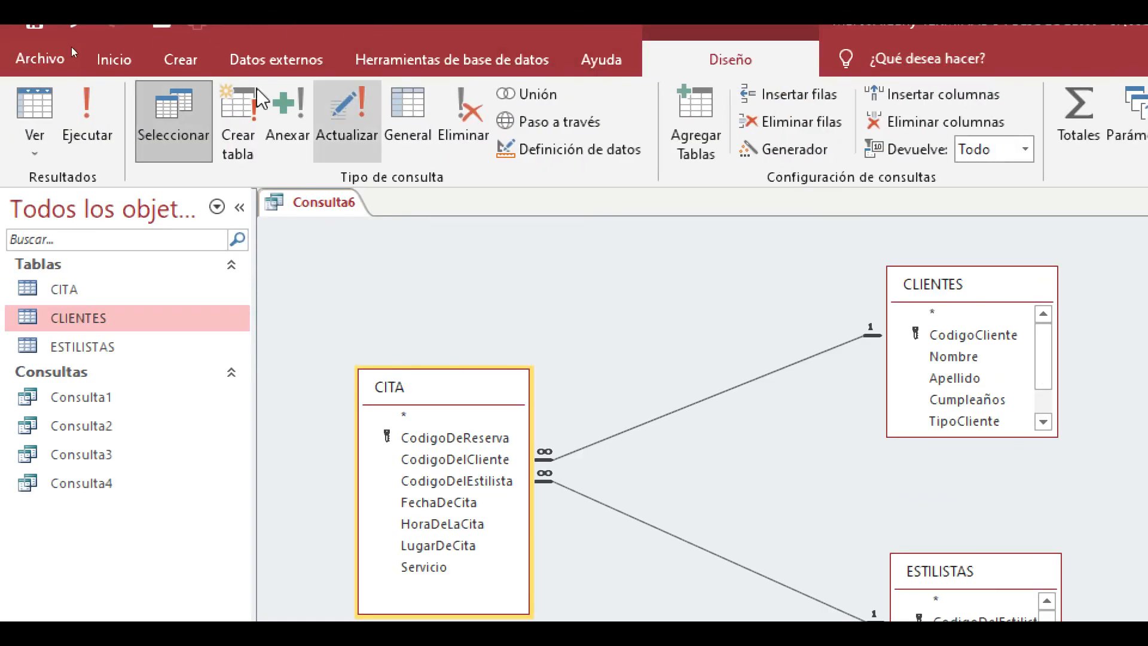
{"action": "left_click", "coordinate": [88, 126]}
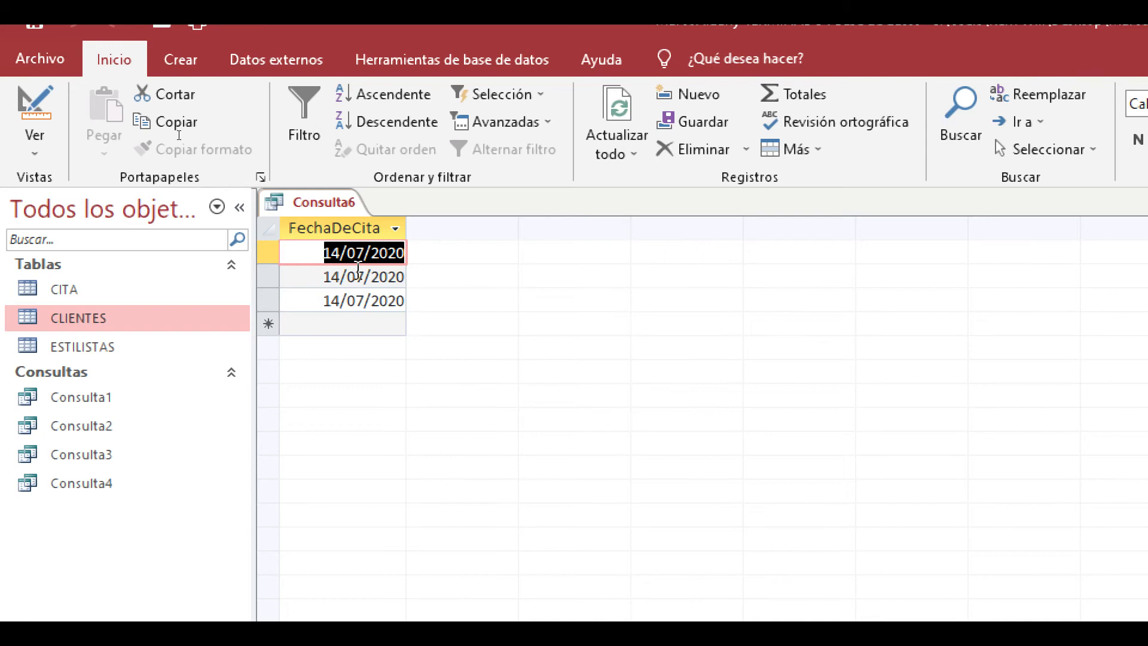
{"action": "double_click", "coordinate": [114, 290]}
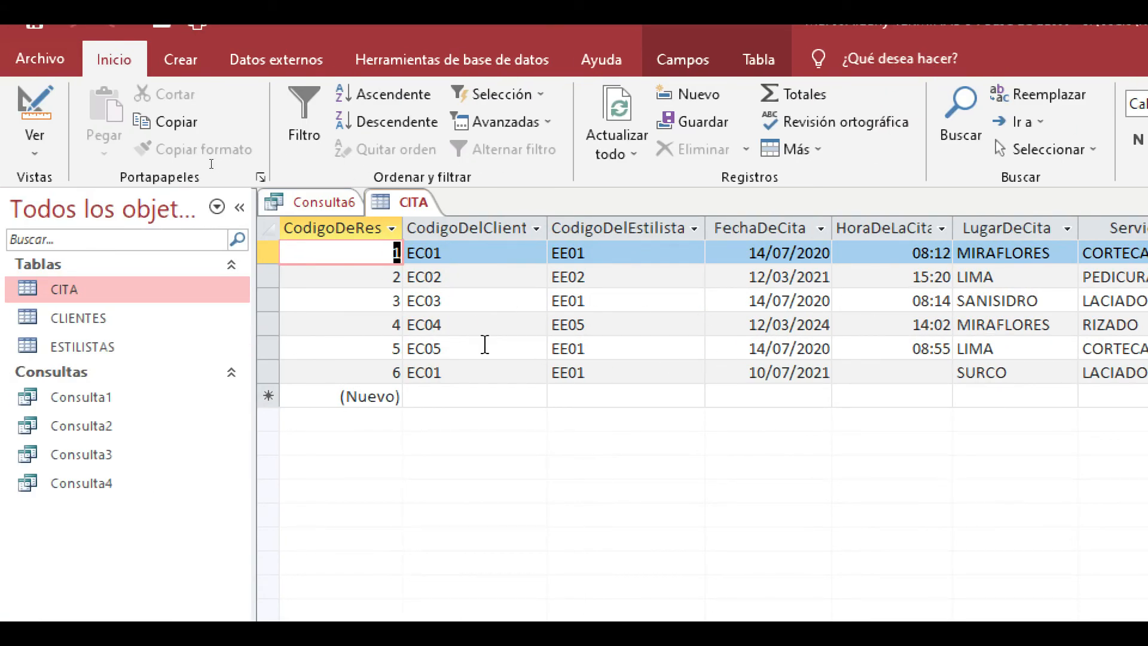
{"action": "left_click", "coordinate": [323, 202]}
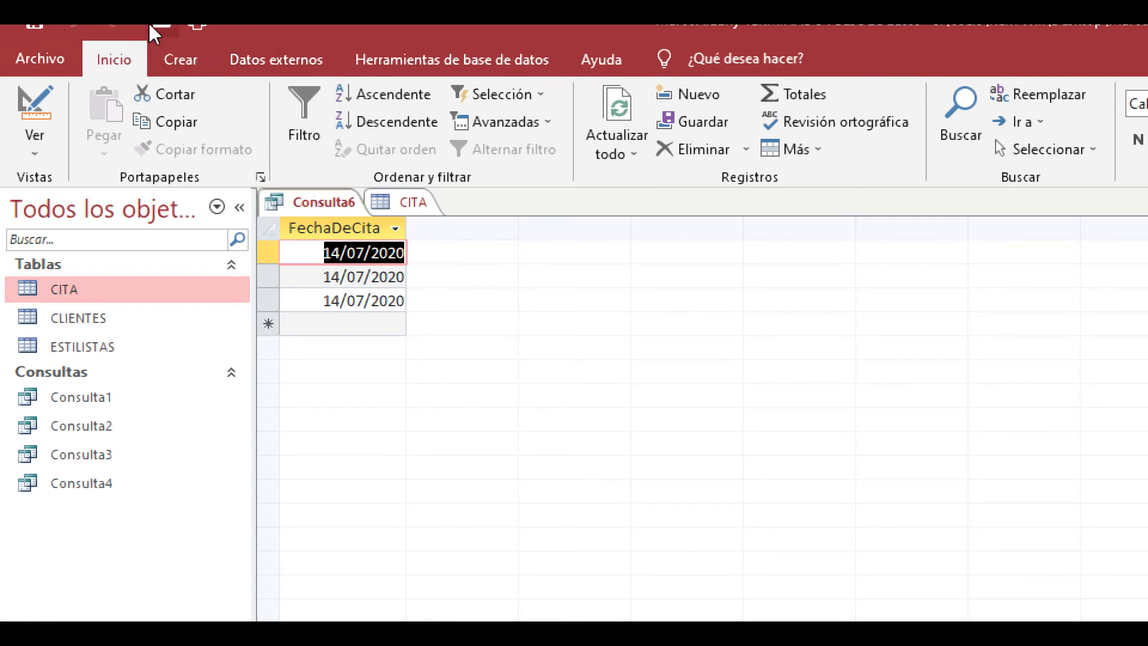
- Return Consulta6 to design view and add the CodigoDelCliente field from CITA in the second column
{"action": "left_click", "coordinate": [364, 67]}
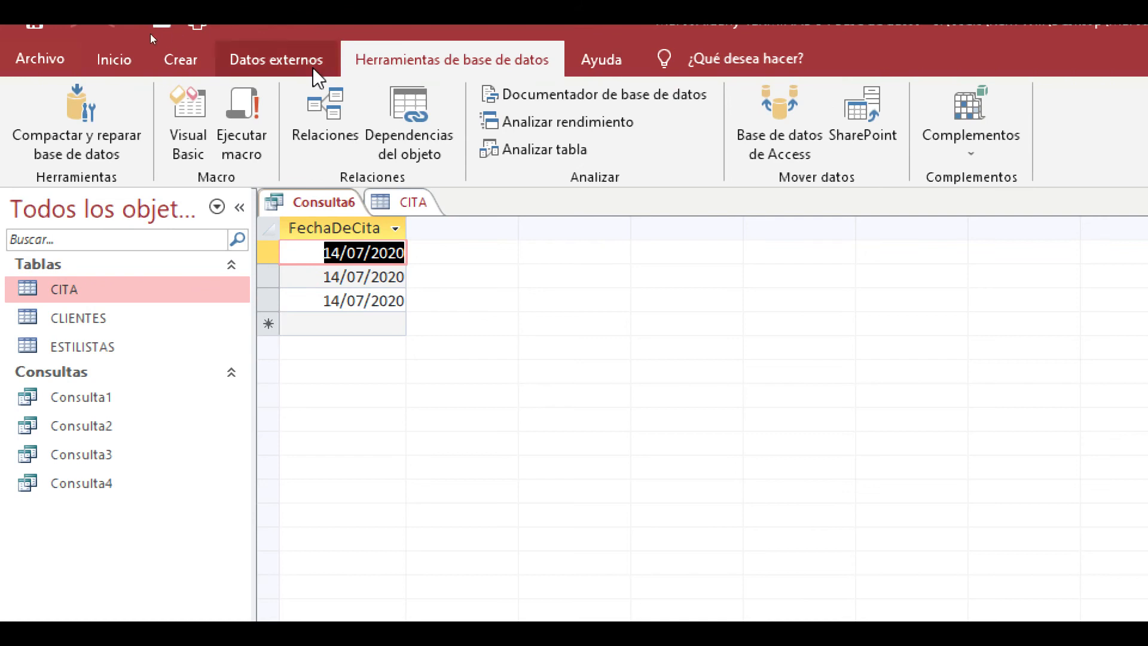
{"action": "left_click", "coordinate": [276, 60]}
{"action": "left_click", "coordinate": [180, 60]}
{"action": "left_click", "coordinate": [128, 62]}
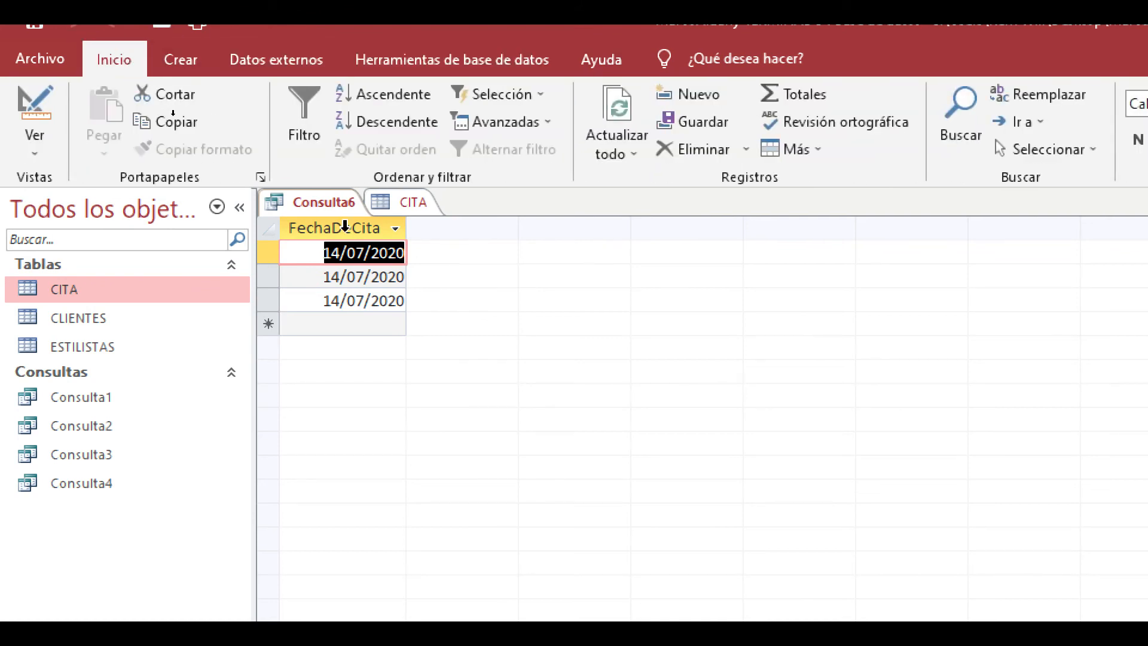
{"action": "left_click", "coordinate": [40, 141]}
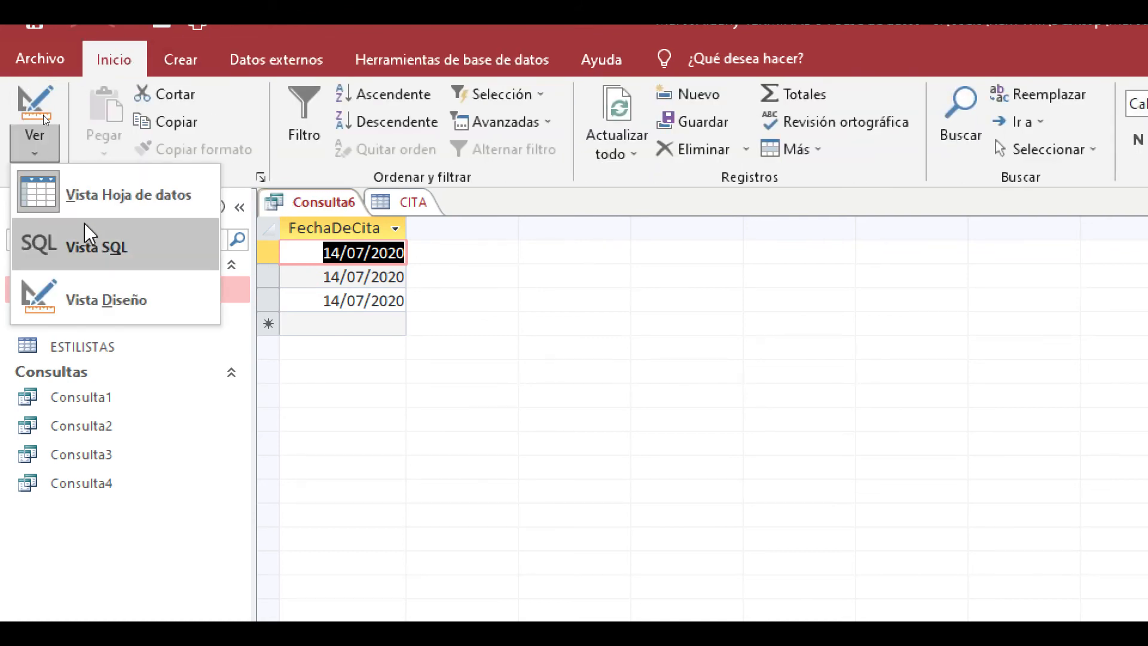
{"action": "left_click", "coordinate": [127, 307]}
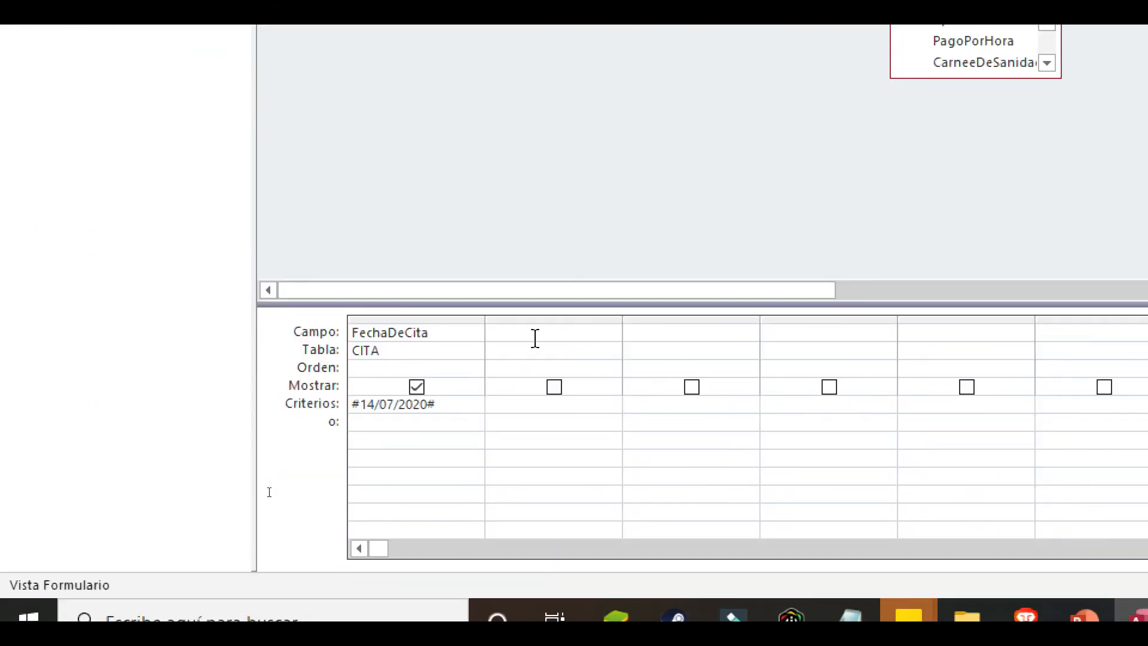
{"action": "left_click", "coordinate": [580, 351]}
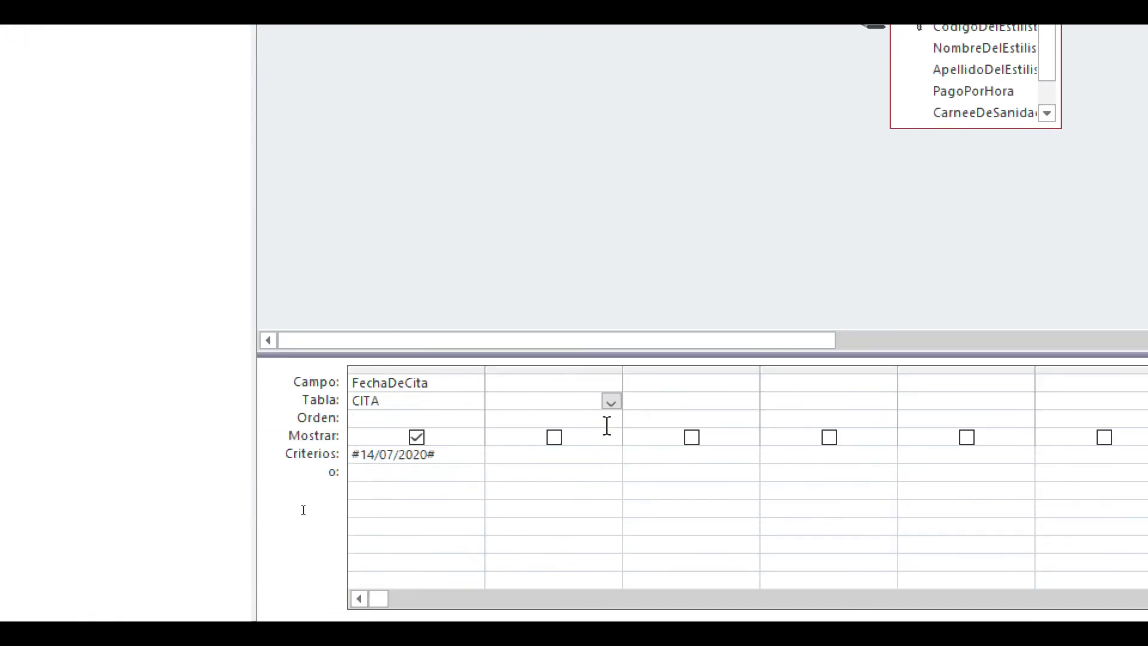
{"action": "left_click", "coordinate": [610, 402]}
{"action": "left_click", "coordinate": [519, 418]}
{"action": "left_click", "coordinate": [566, 386]}
{"action": "left_click", "coordinate": [615, 385]}
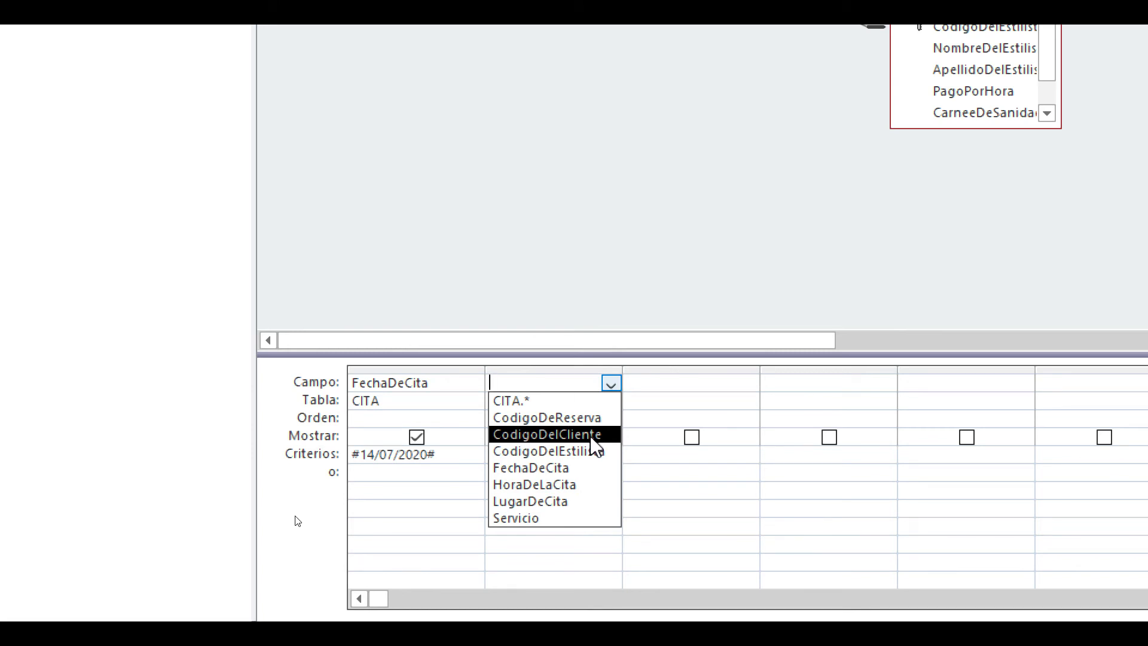
{"action": "left_click", "coordinate": [595, 434]}
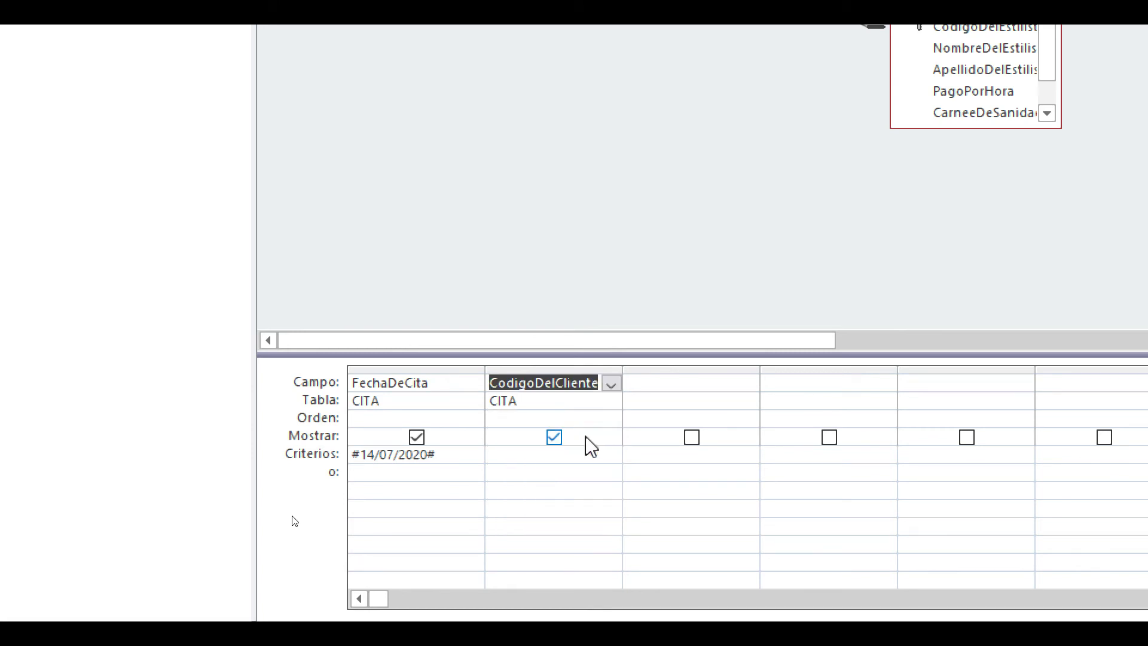
- Run the extended query and go through the client code in each resulting record
{"action": "left_click", "coordinate": [565, 454]}
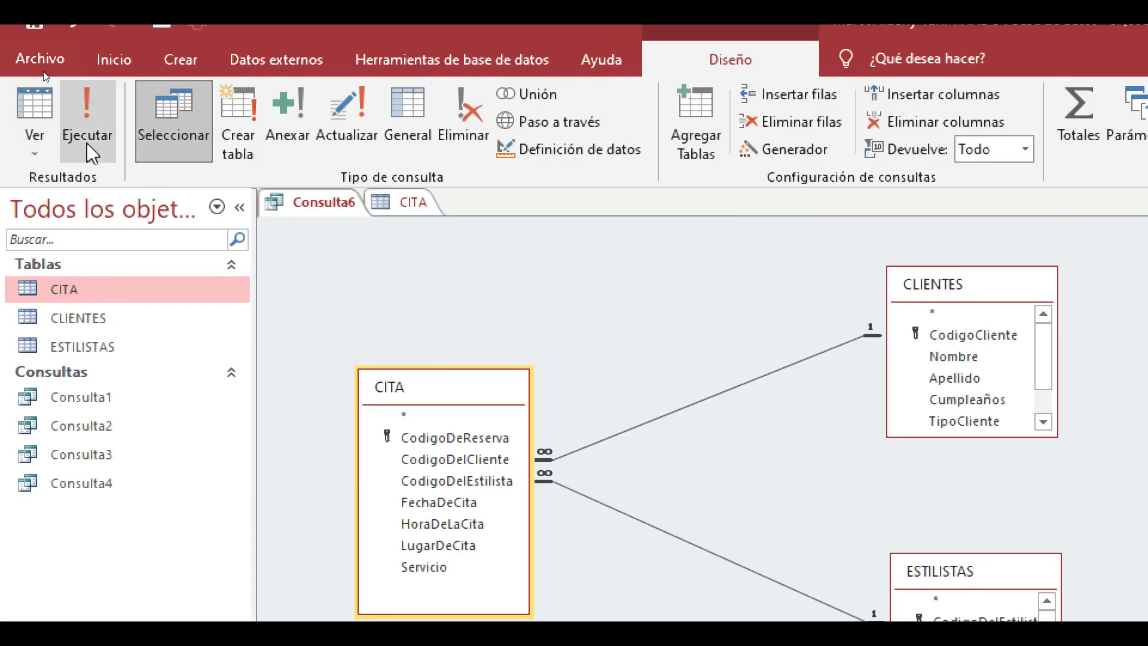
{"action": "left_click", "coordinate": [87, 142]}
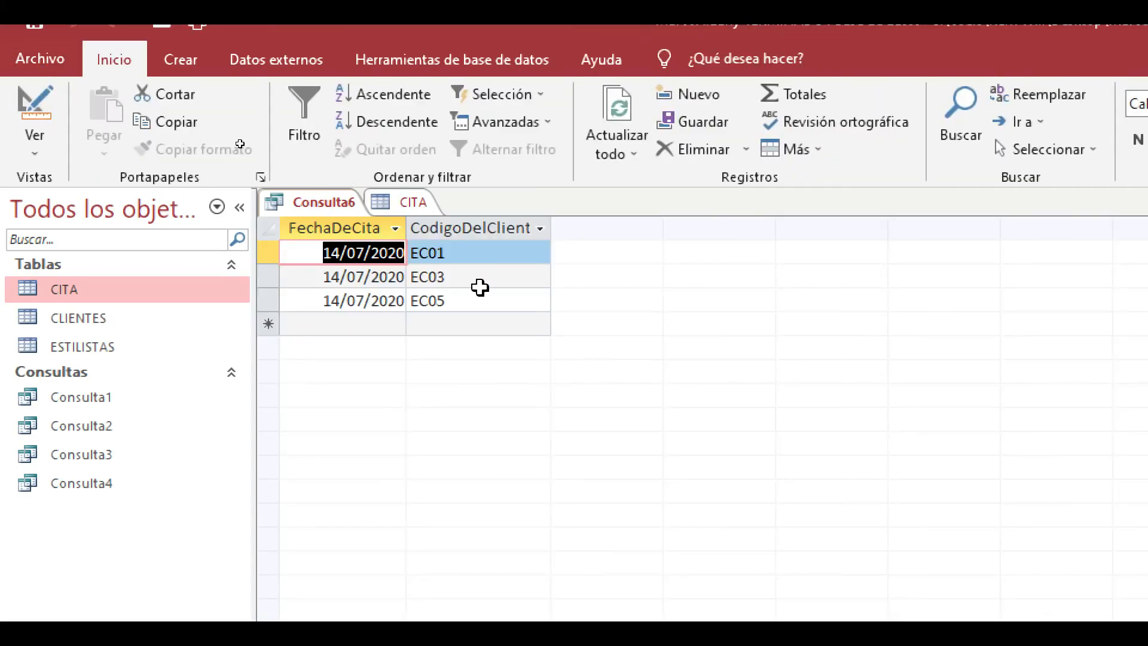
{"action": "left_click", "coordinate": [481, 256]}
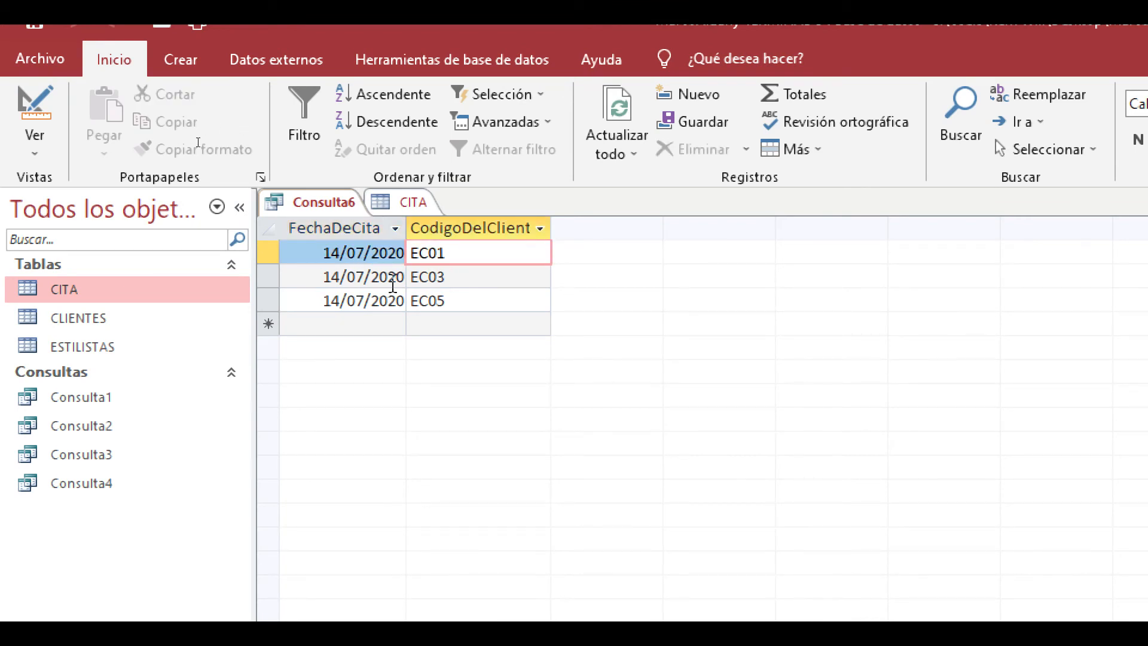
{"action": "left_click", "coordinate": [461, 281]}
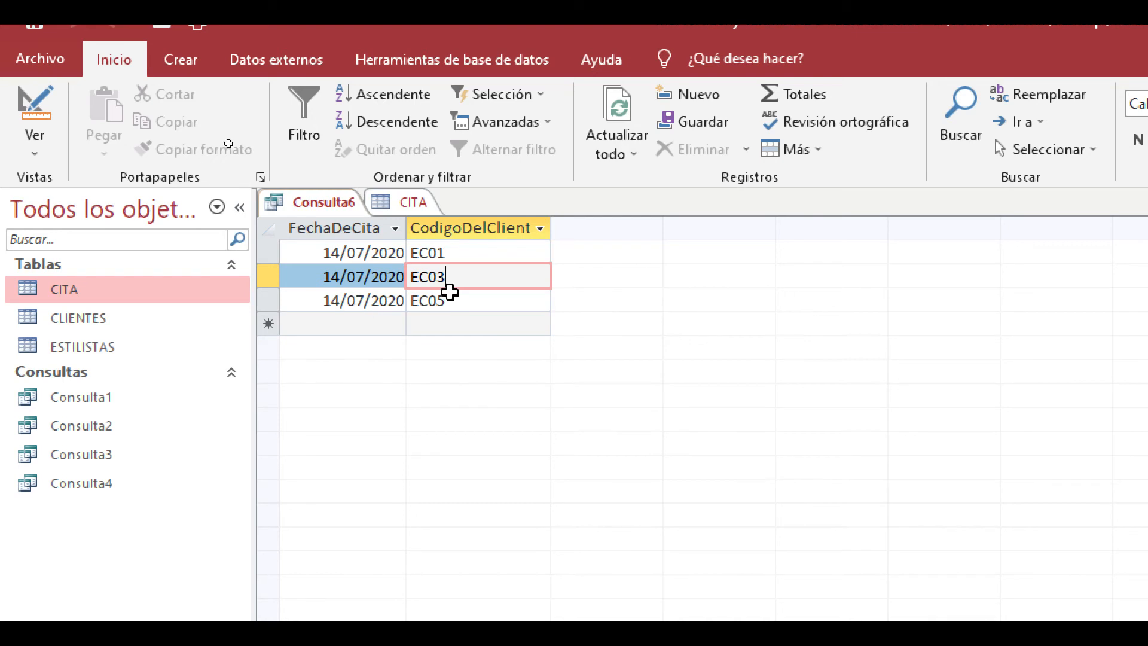
{"action": "left_click", "coordinate": [471, 293]}
{"action": "left_click", "coordinate": [484, 299]}
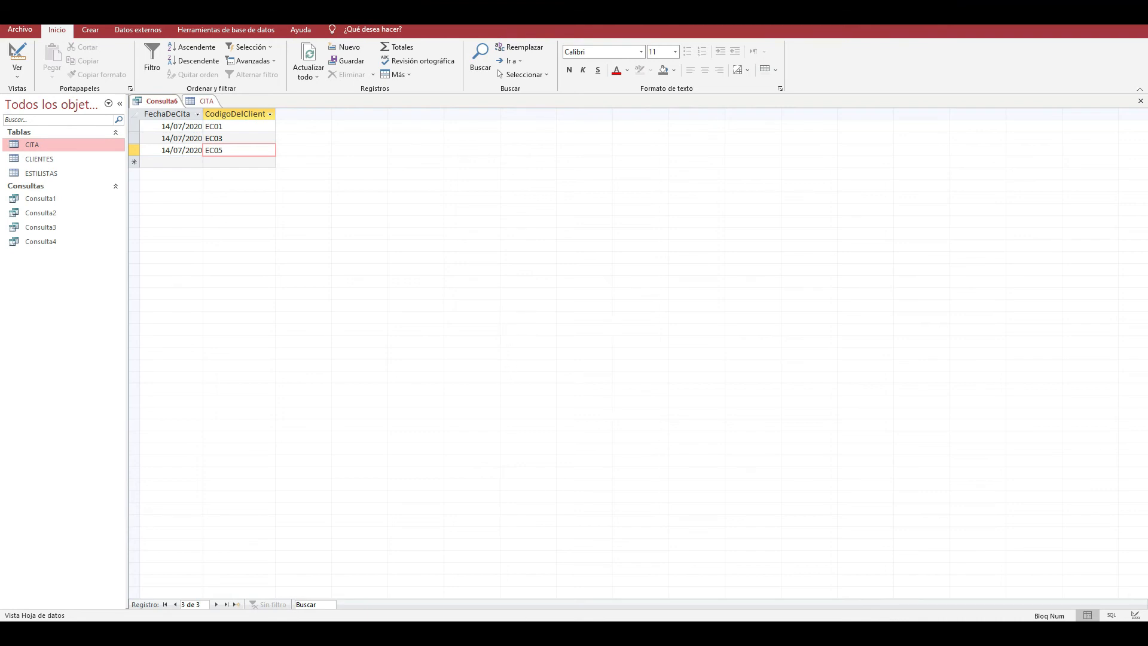
- Switch to PowerPoint to reread the question about the 14 July 2020 appointments, and return to Access
{"action": "mouse_move", "coordinate": [544, 633]}
{"action": "left_click", "coordinate": [544, 564]}
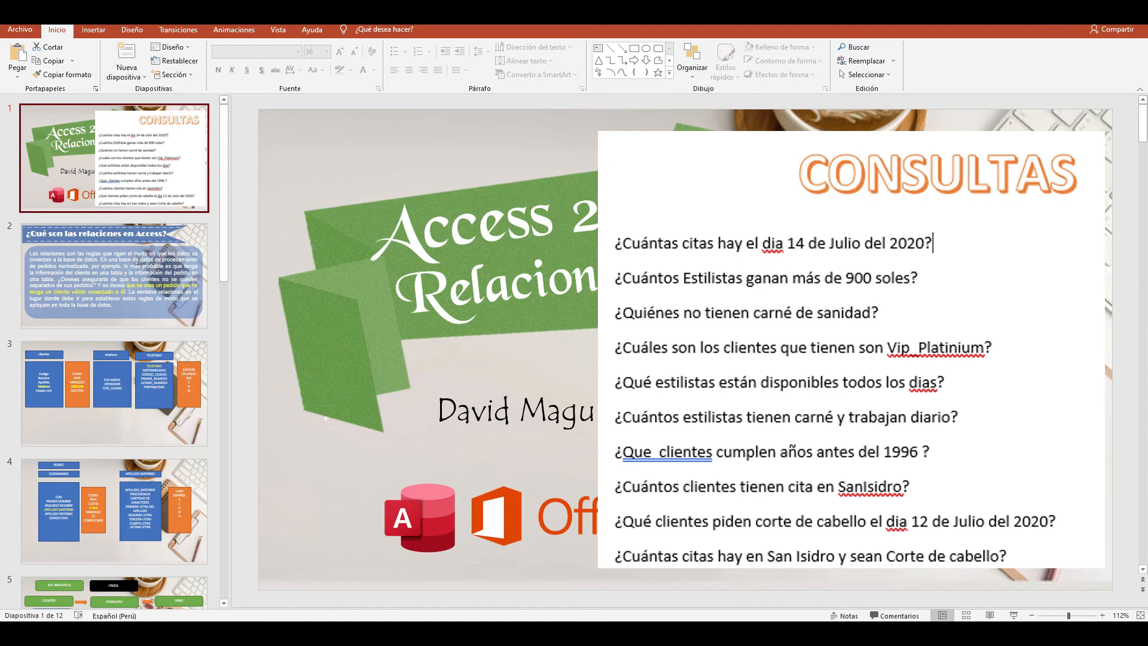
{"action": "left_click", "coordinate": [1077, 10]}
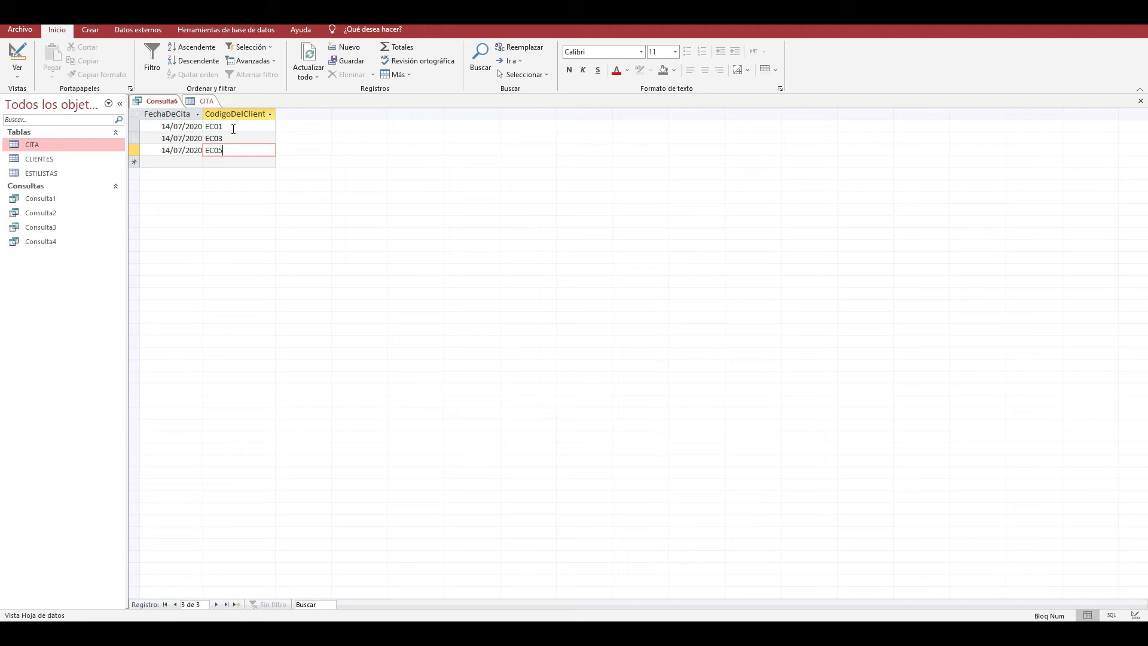
- Close Consulta6 saving it as "citas el 14", and open the saved query once to check its records
{"action": "left_click", "coordinate": [1140, 101]}
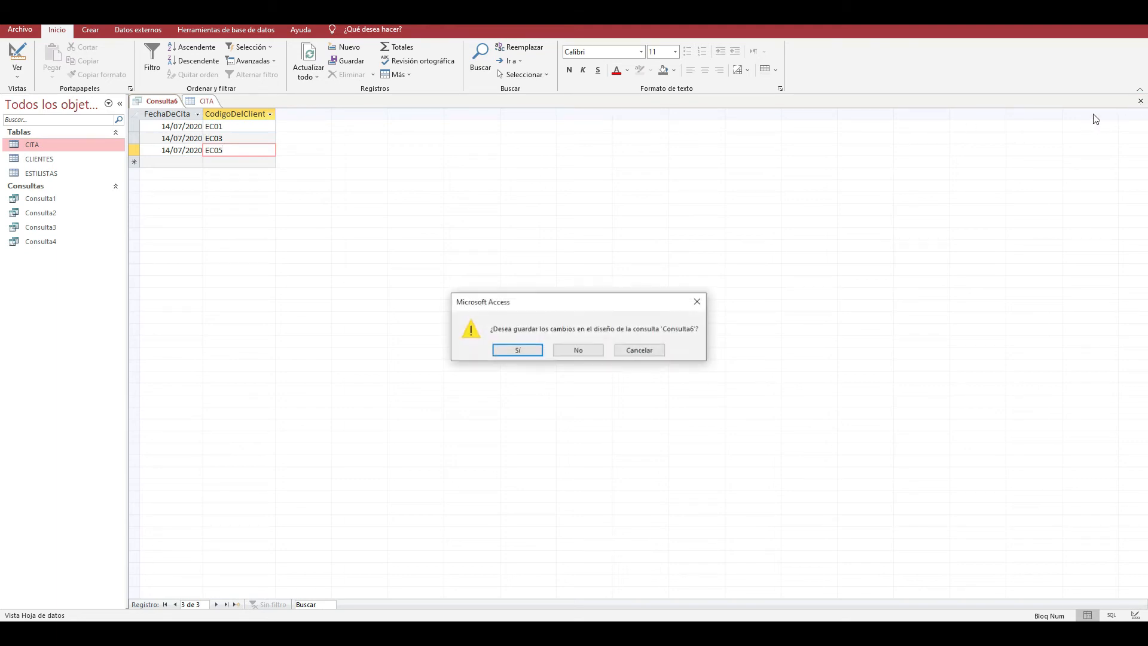
{"action": "left_click", "coordinate": [532, 351]}
{"action": "left_click_drag", "start_coordinate": [549, 222], "coordinate": [422, 217]}
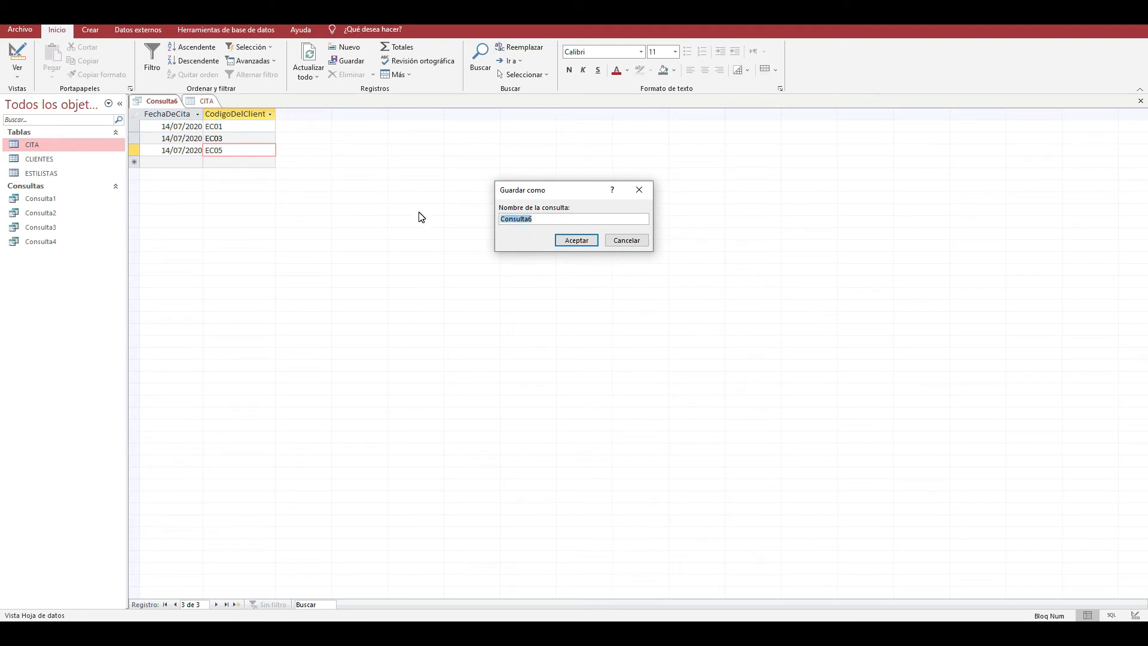
{"action": "type", "text": "citas el 14"}
{"action": "left_click", "coordinate": [577, 241]}
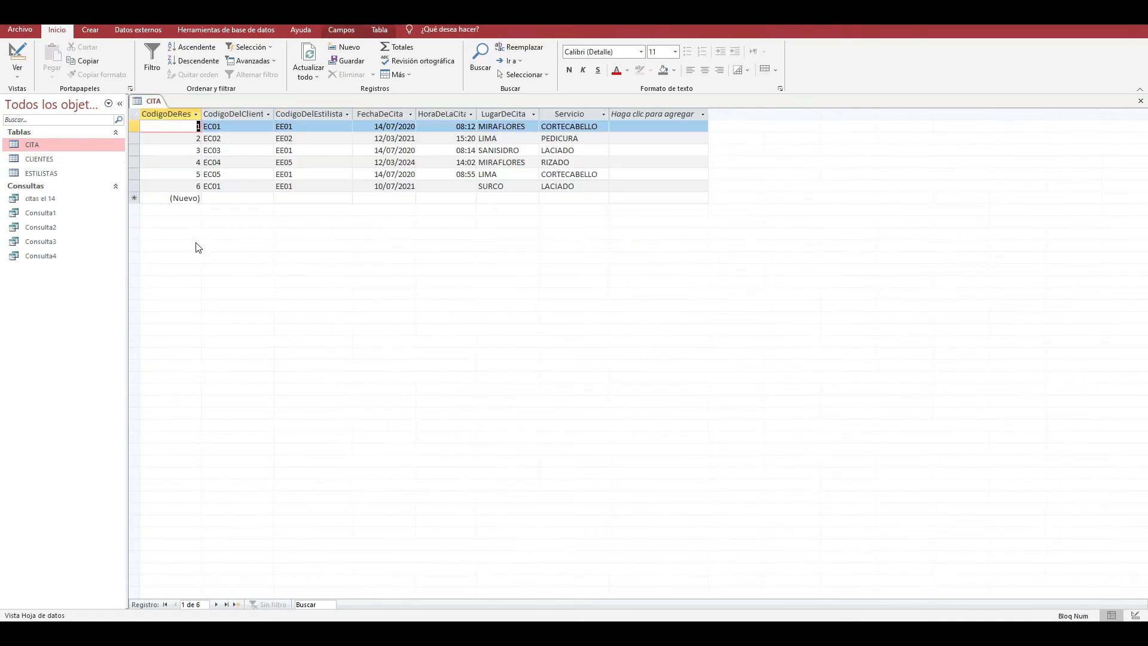
{"action": "double_click", "coordinate": [48, 200]}
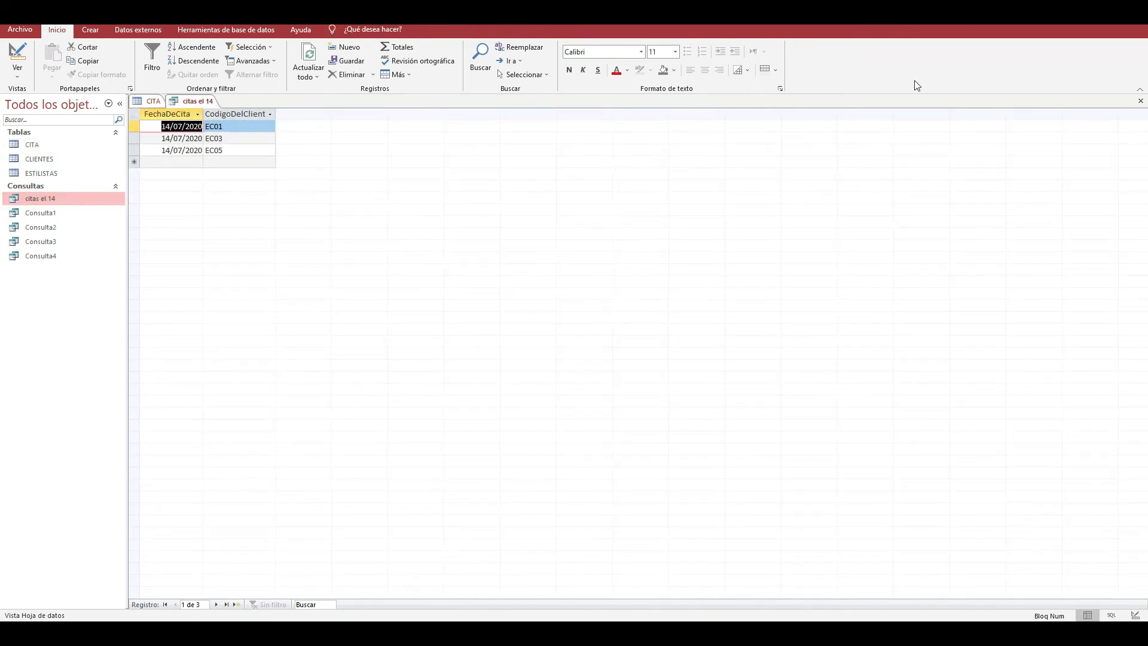
{"action": "left_click", "coordinate": [1141, 101]}
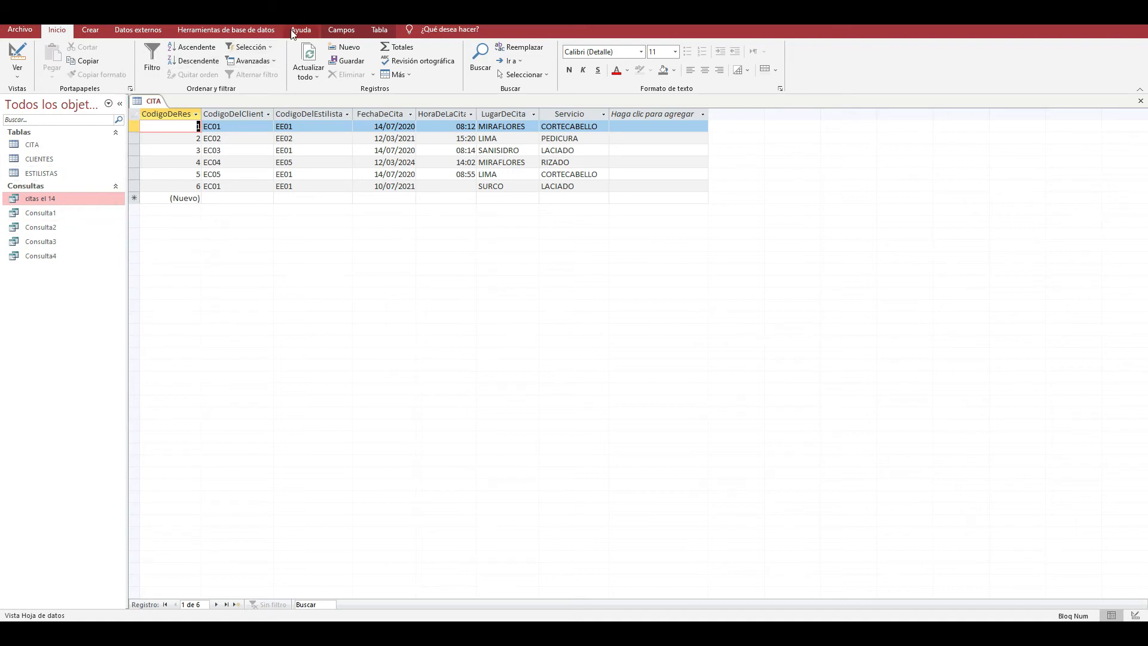
- Create a new query in design view with the CITA, CLIENTES and ESTILISTAS tables added
{"action": "left_click", "coordinate": [202, 31]}
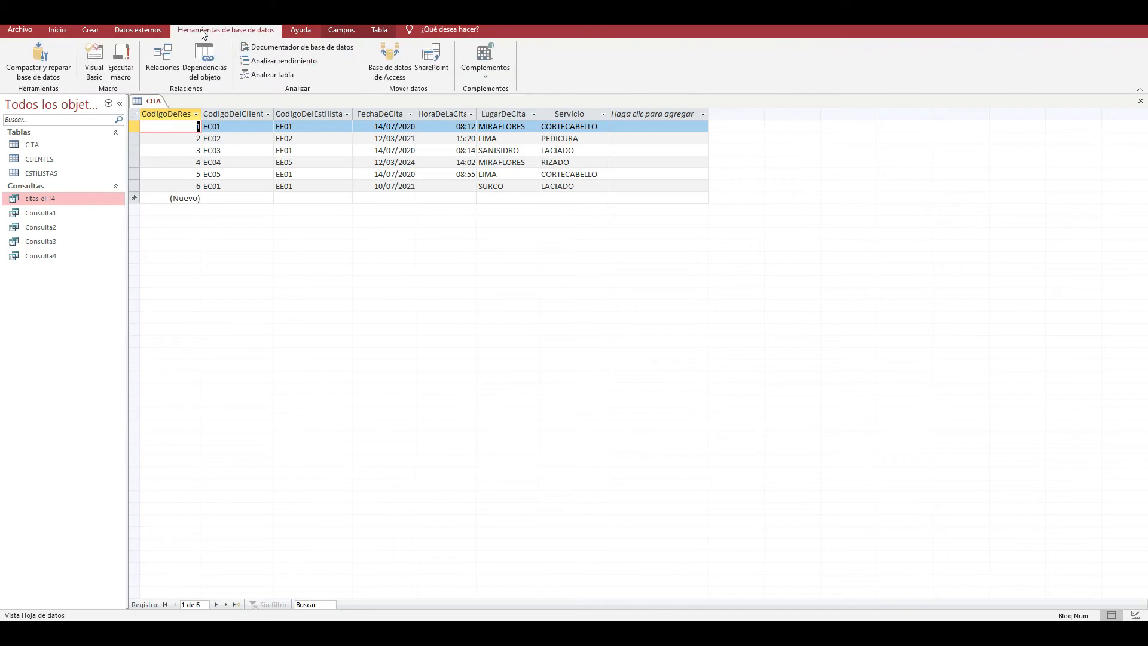
{"action": "left_click", "coordinate": [101, 32]}
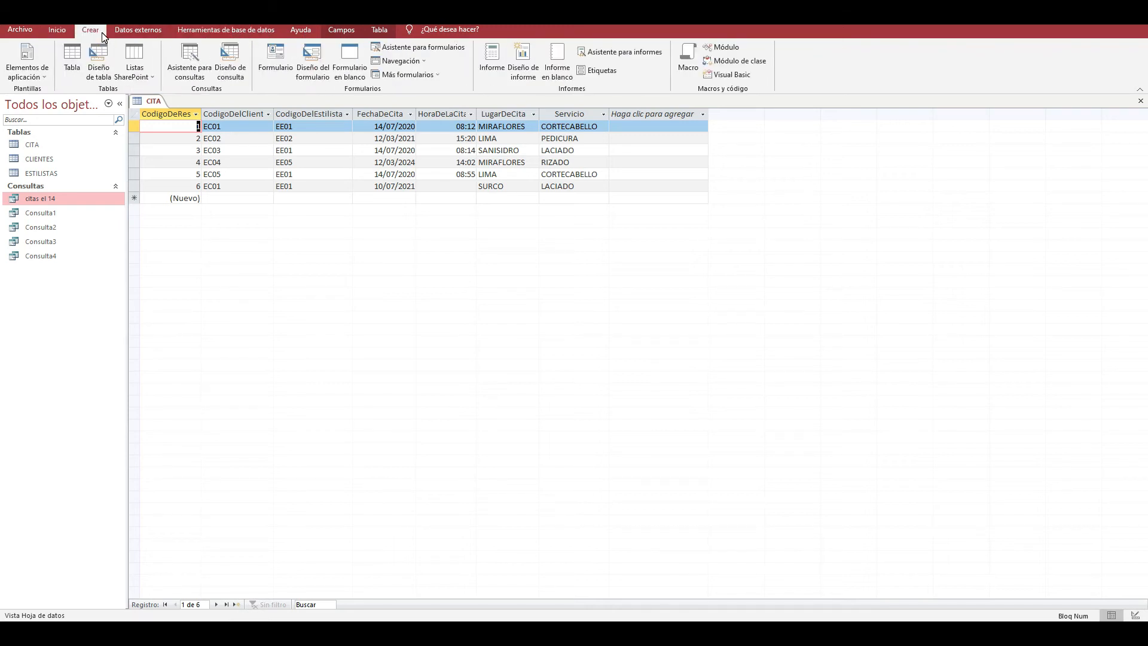
{"action": "left_click", "coordinate": [232, 75]}
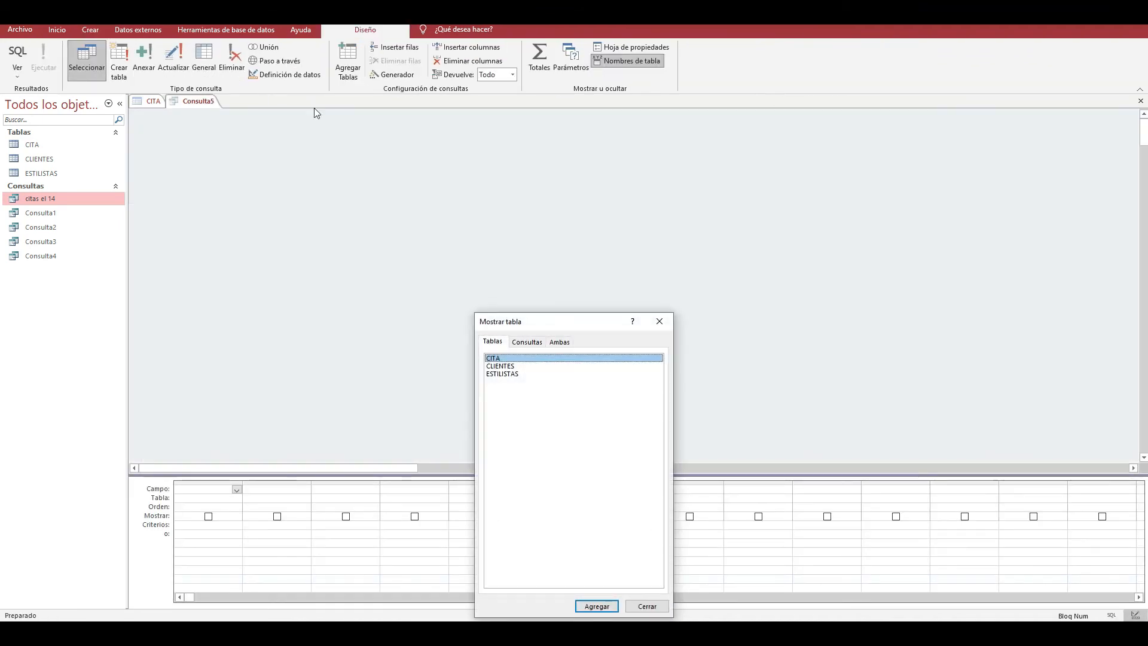
{"action": "left_click_drag", "start_coordinate": [586, 323], "coordinate": [724, 124]}
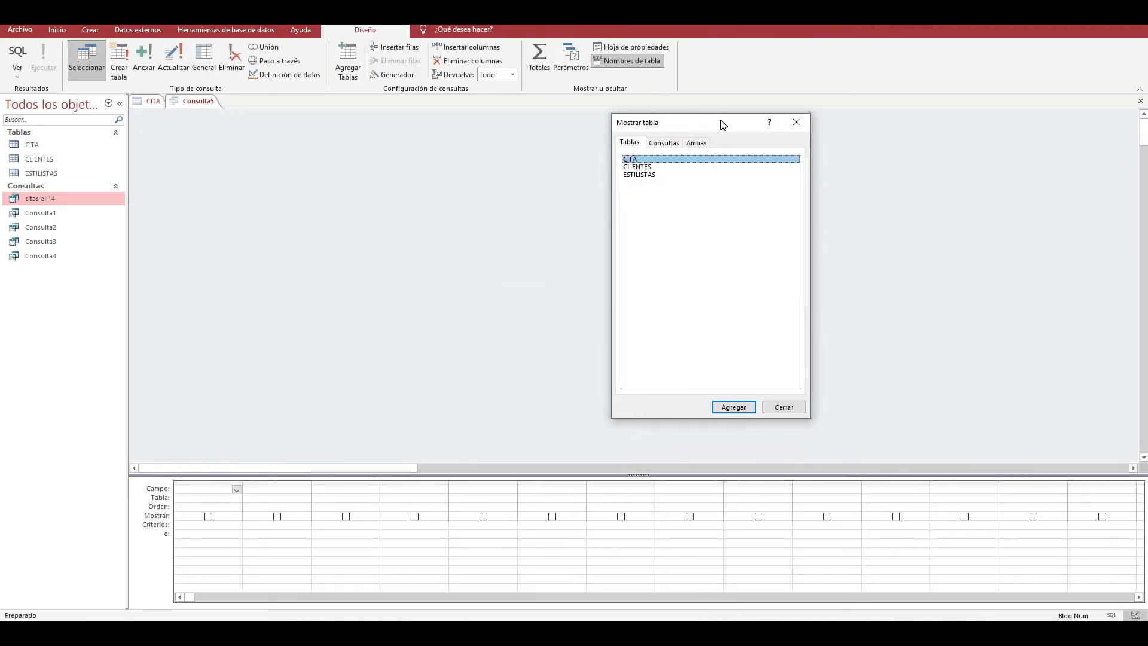
{"action": "key", "text": "shift+End"}
{"action": "key", "text": "Return"}
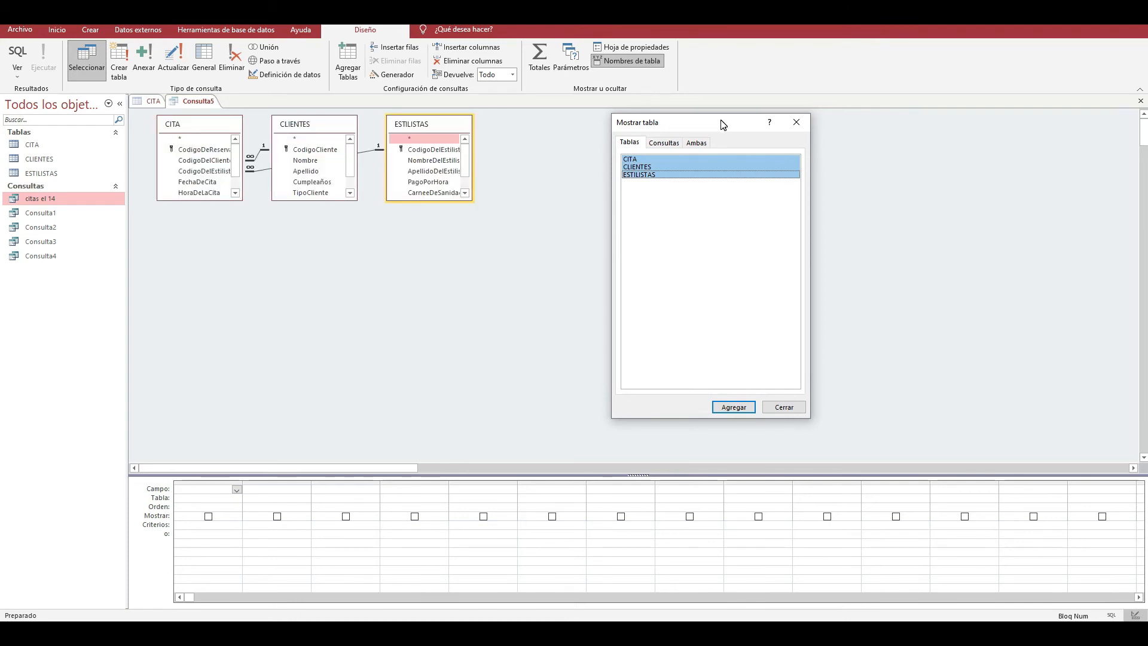
{"action": "left_click", "coordinate": [796, 122]}
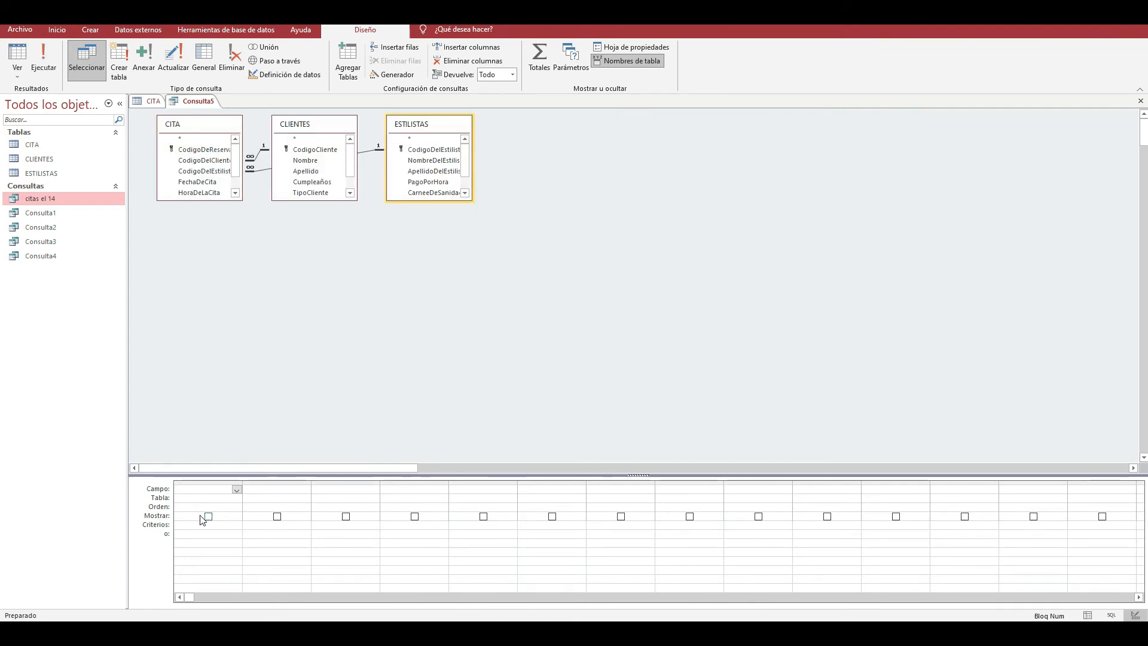
- Launch the Windows Magnifier (Lupa) to enlarge the first column of the query design grid
{"action": "left_click", "coordinate": [208, 498]}
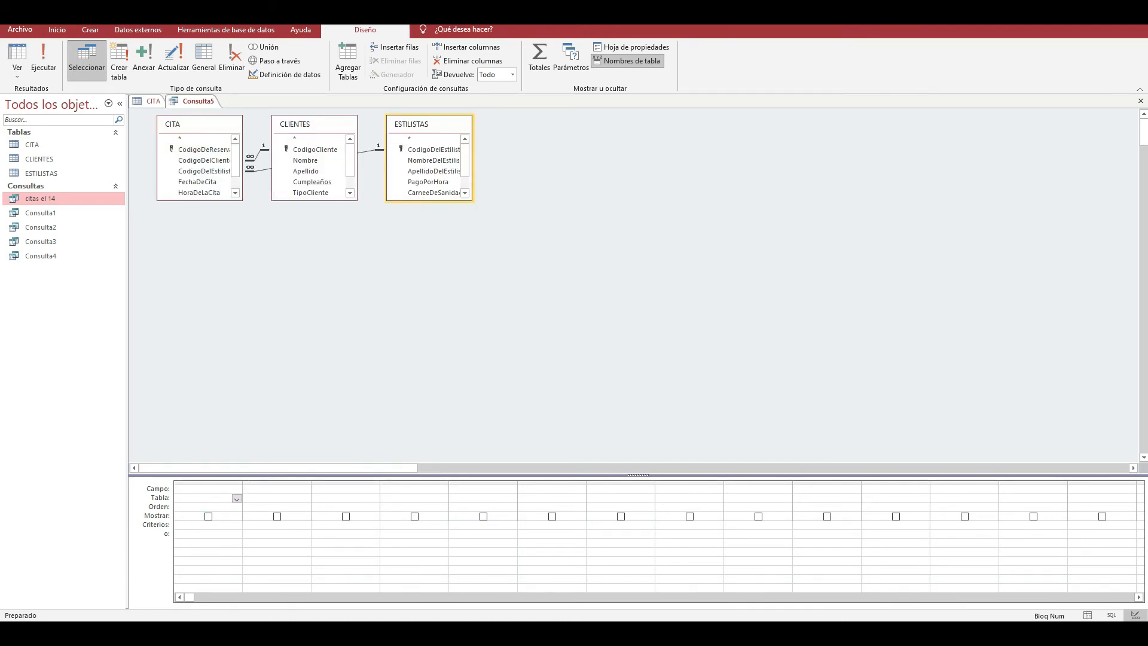
{"action": "key", "text": "super"}
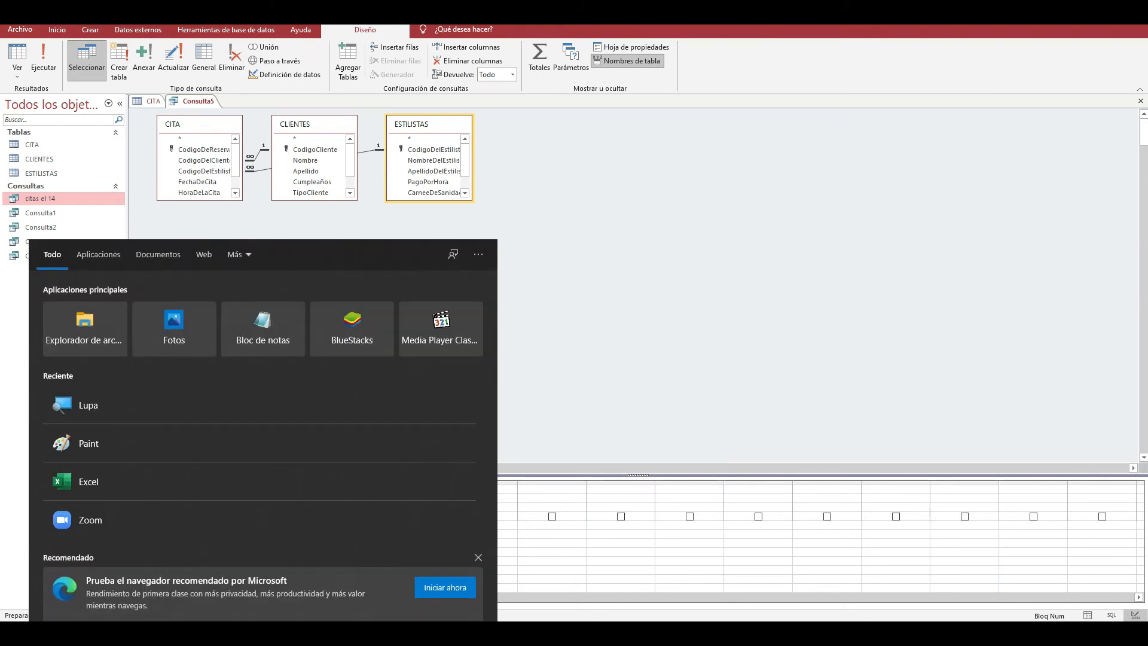
{"action": "type", "text": "lu"}
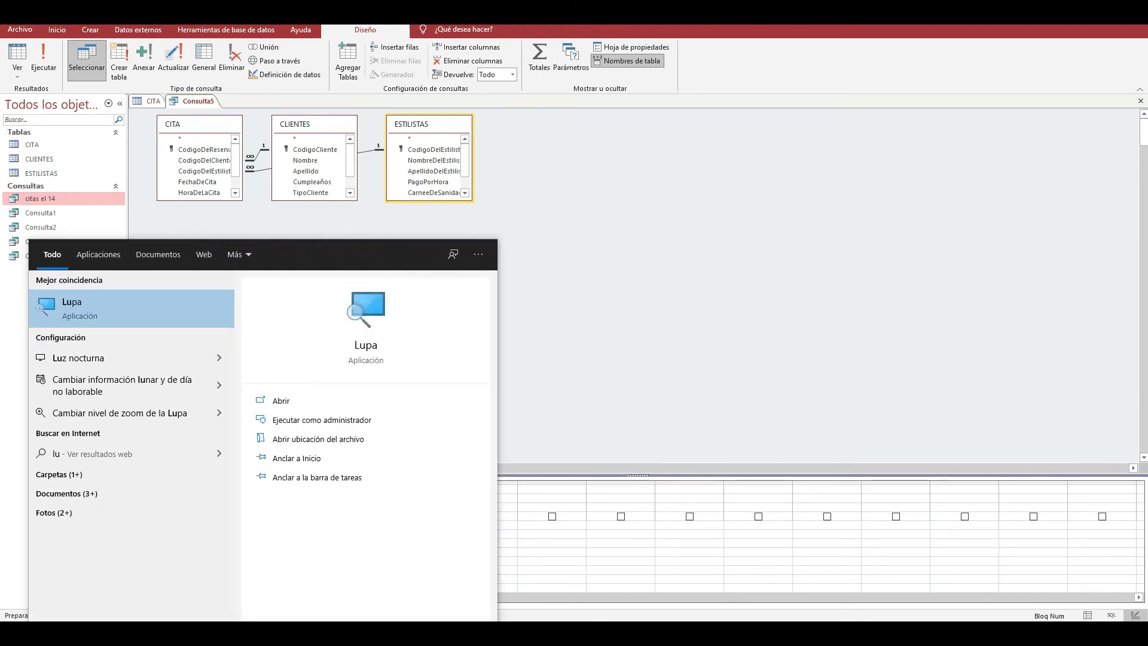
{"action": "left_click", "coordinate": [177, 315]}
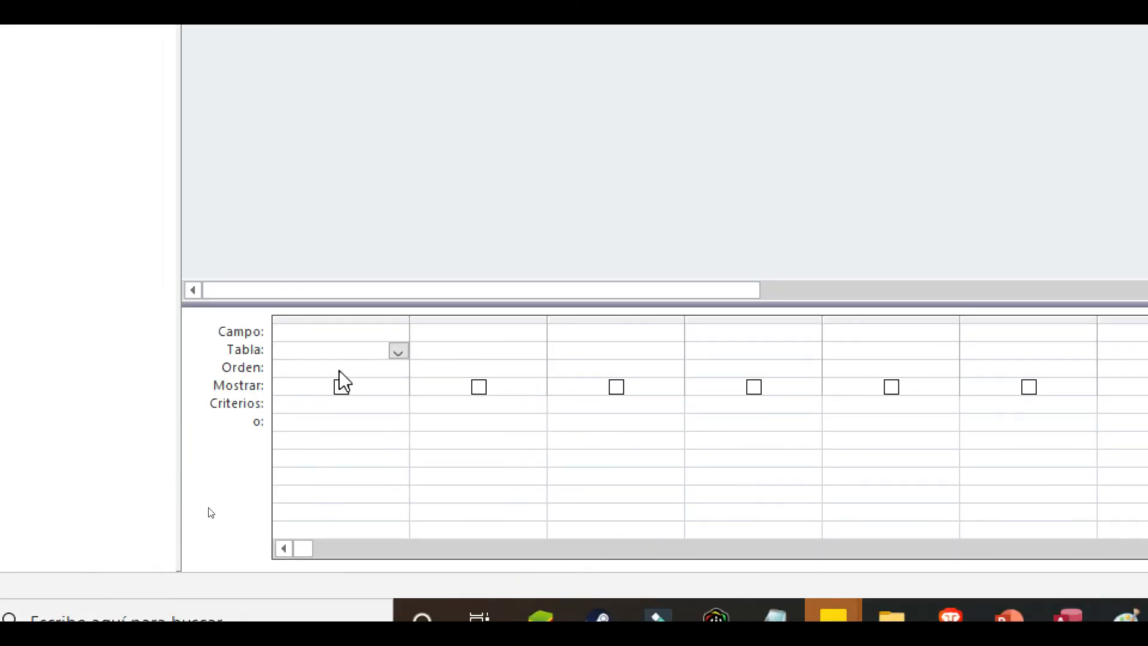
- Add the NombreDelEstilista field from ESTILISTAS in the first column of the query grid
{"action": "left_click", "coordinate": [397, 352]}
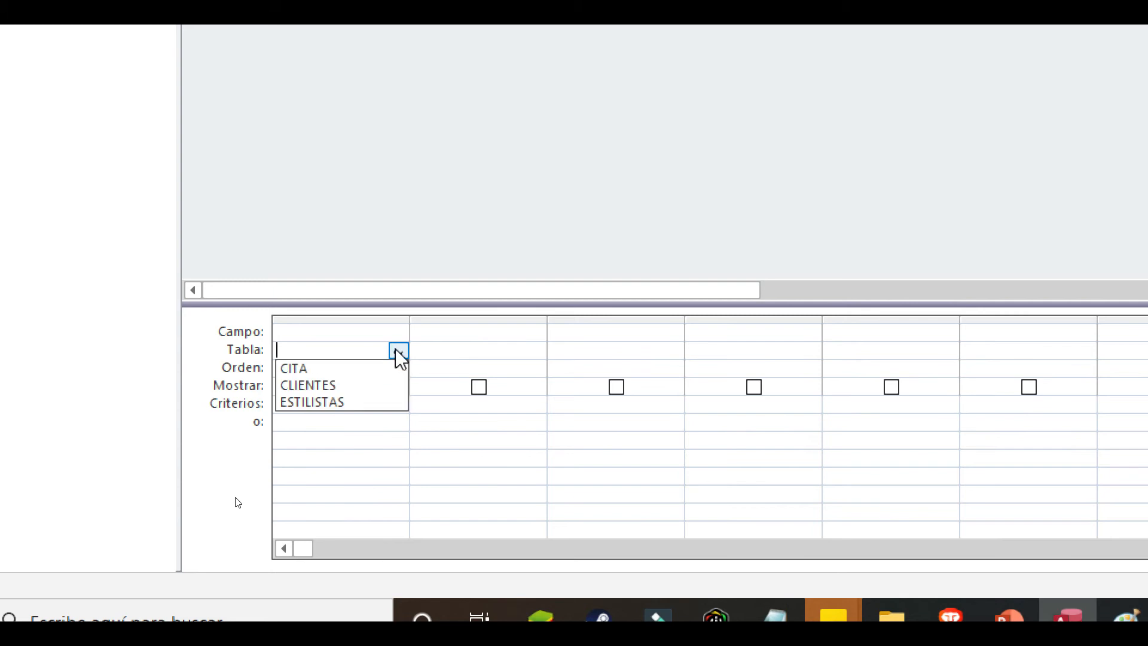
{"action": "left_click", "coordinate": [371, 402]}
{"action": "left_click", "coordinate": [393, 333]}
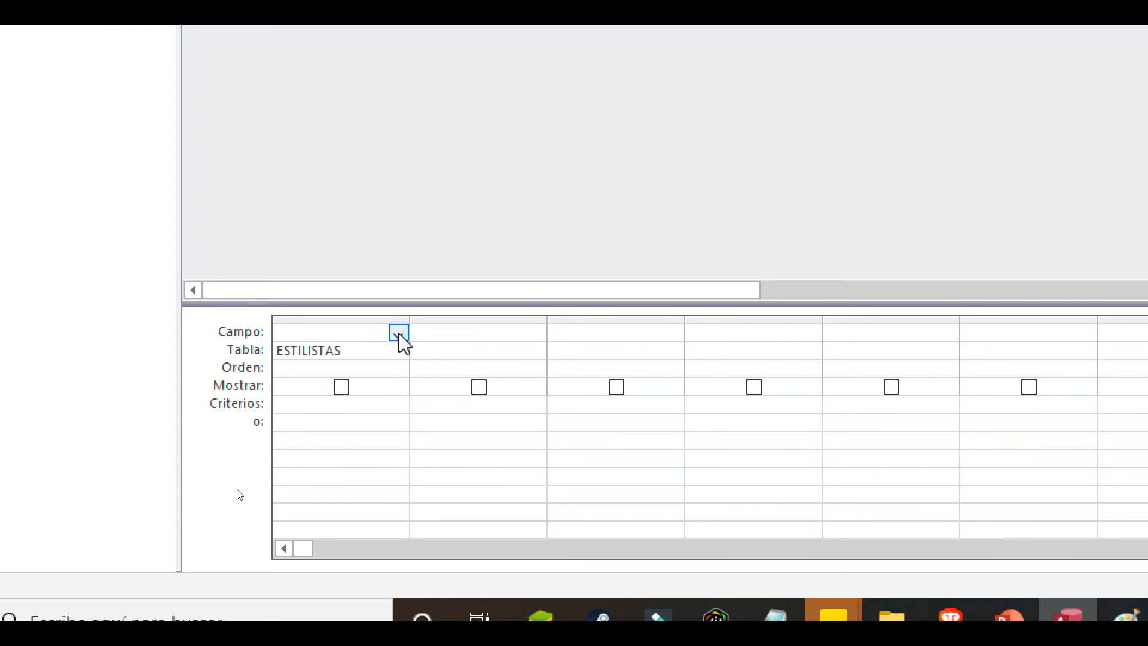
{"action": "left_click", "coordinate": [397, 333]}
{"action": "left_click", "coordinate": [383, 392]}
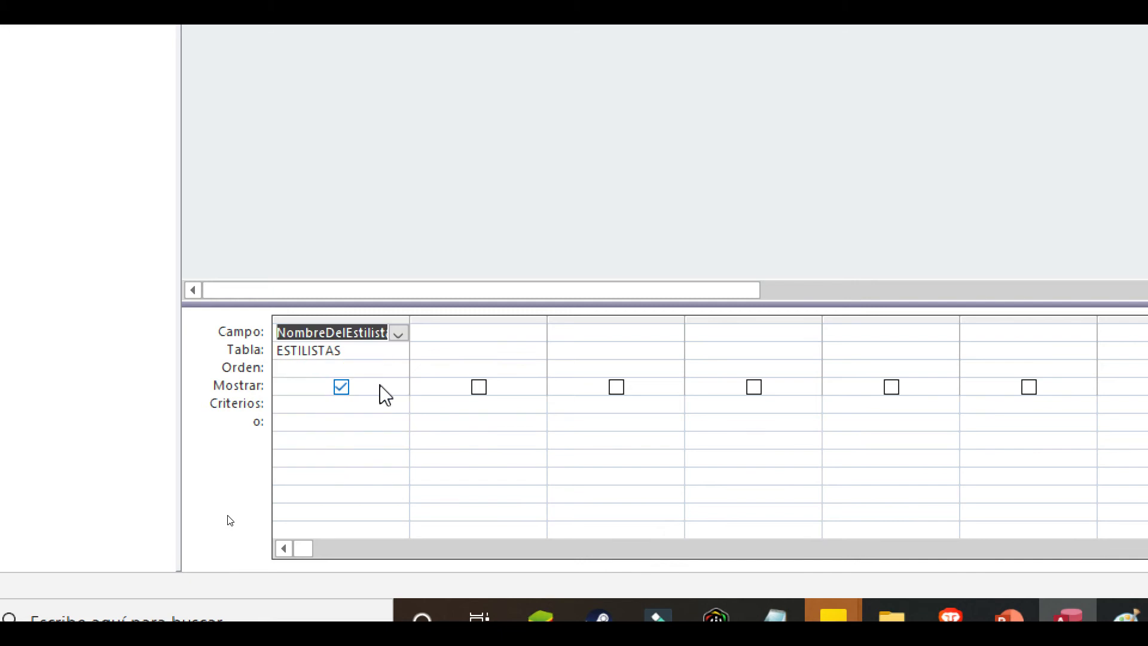
- Add the PagoPorHora field from ESTILISTAS in the second column of the query grid
{"action": "left_click", "coordinate": [466, 356]}
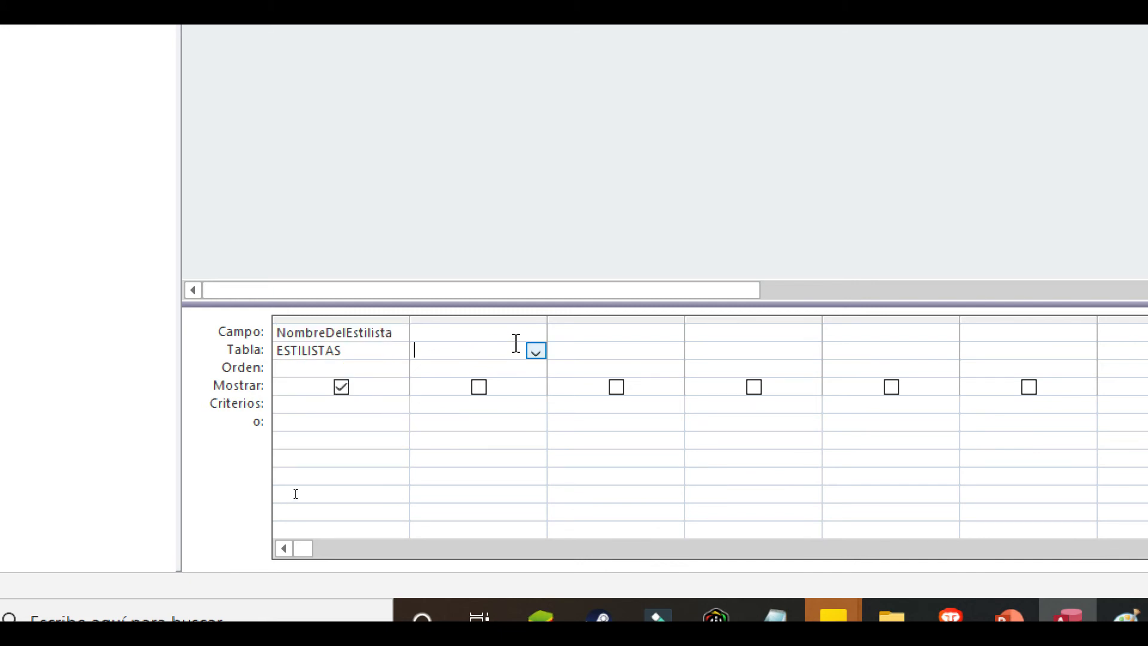
{"action": "left_click", "coordinate": [536, 351]}
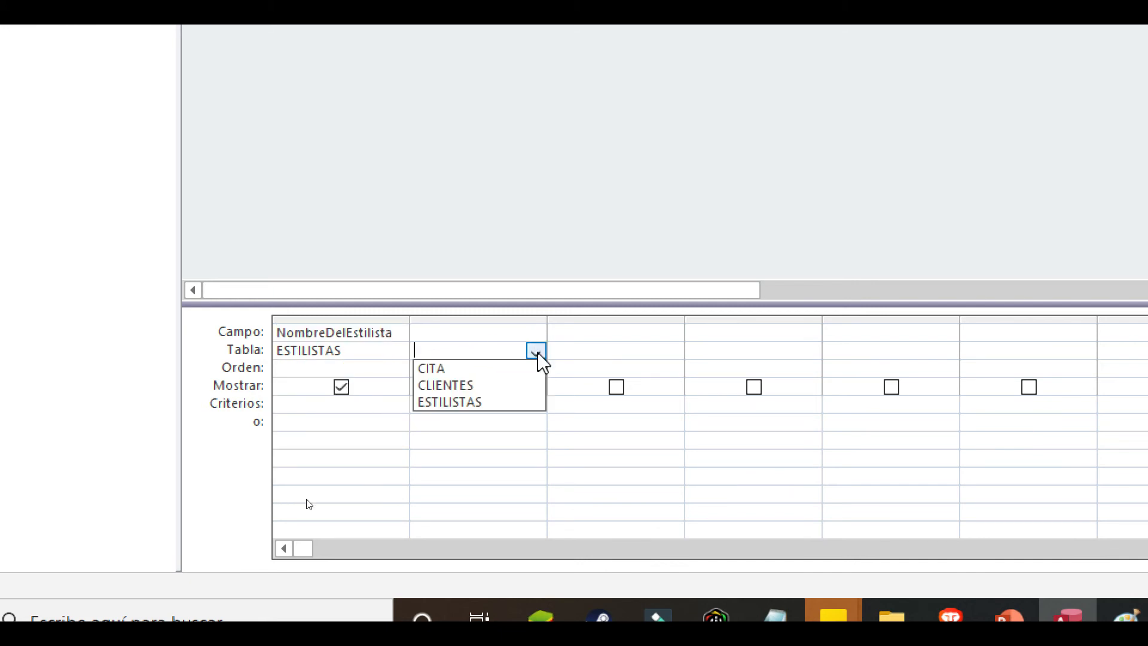
{"action": "left_click", "coordinate": [497, 401]}
{"action": "left_click", "coordinate": [517, 333]}
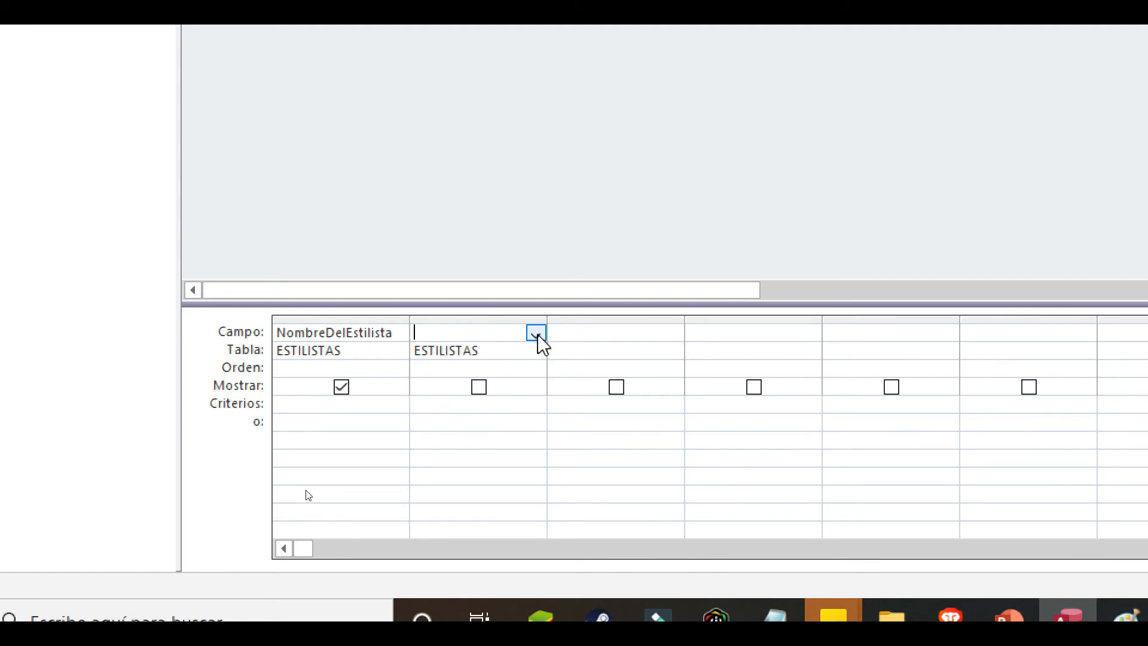
{"action": "left_click", "coordinate": [535, 332]}
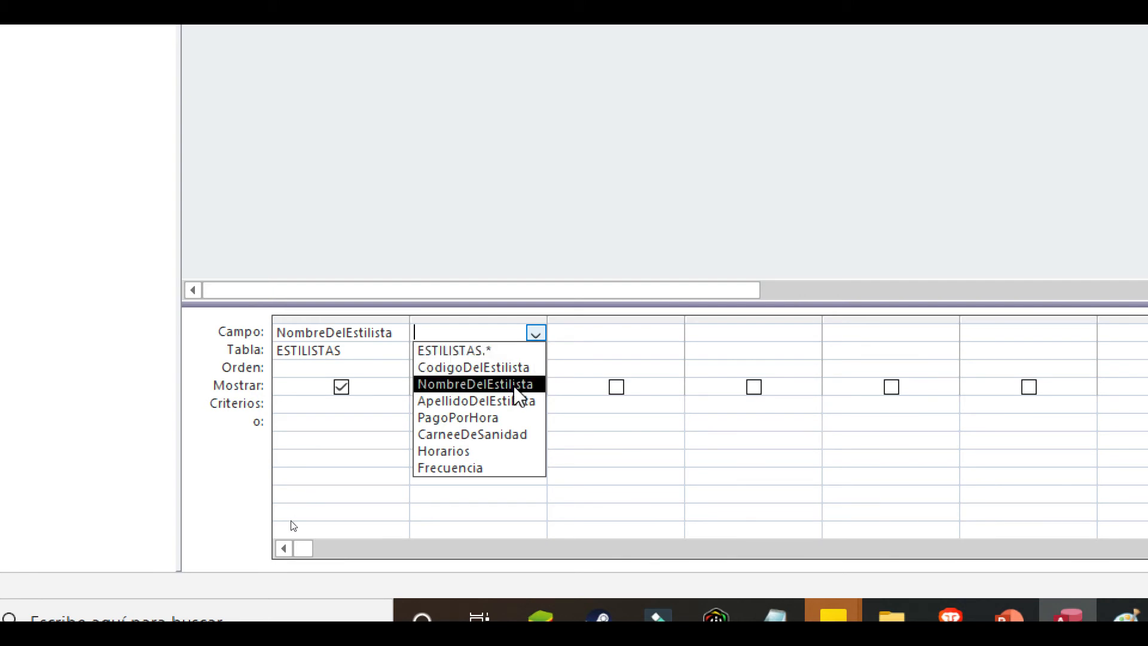
{"action": "left_click", "coordinate": [491, 424]}
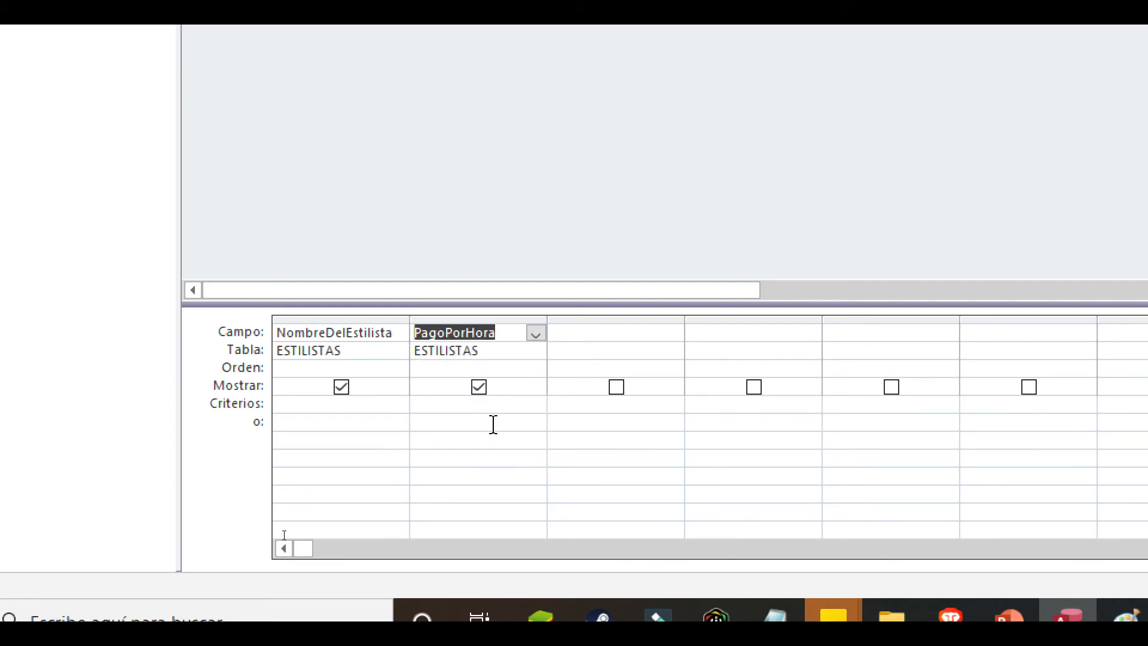
- Switch the keyboard to English (United States) and set the PagoPorHora criterion to >900
{"action": "left_click", "coordinate": [502, 407]}
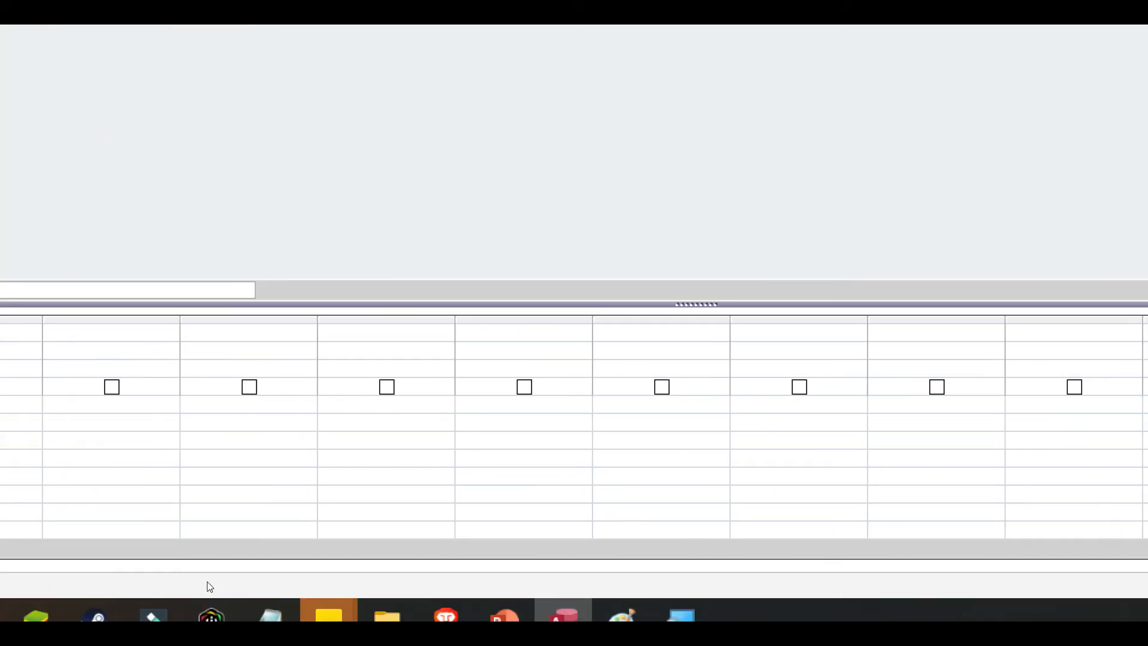
{"action": "left_click", "coordinate": [740, 616]}
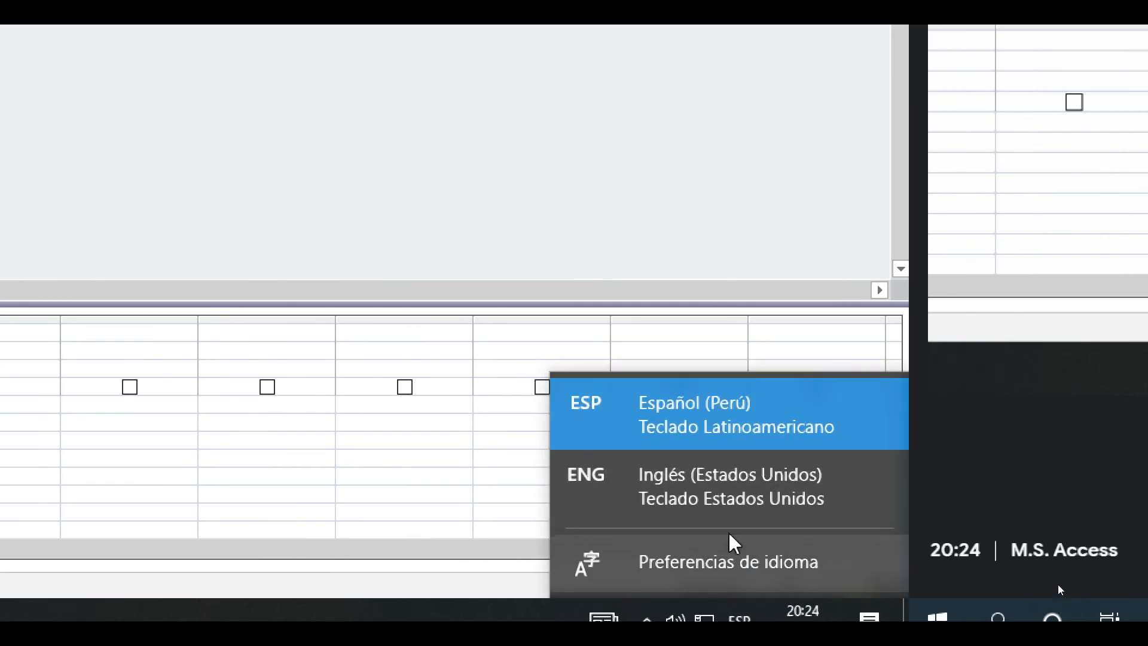
{"action": "left_click", "coordinate": [730, 500]}
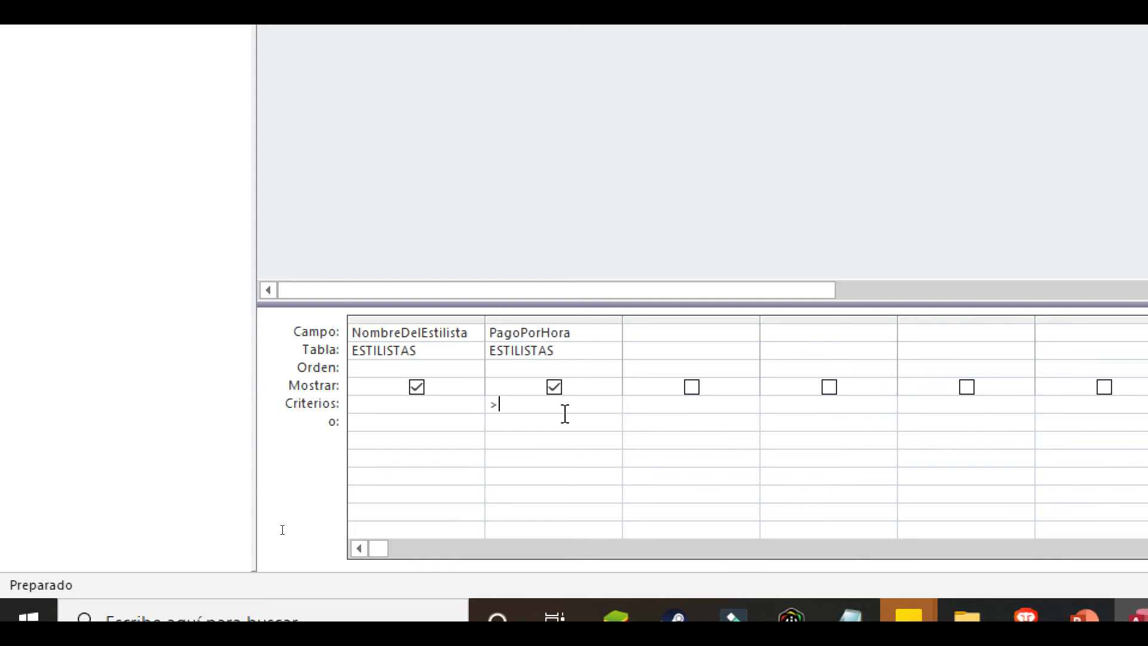
{"action": "type", "text": "900"}
{"action": "left_click", "coordinate": [575, 429]}
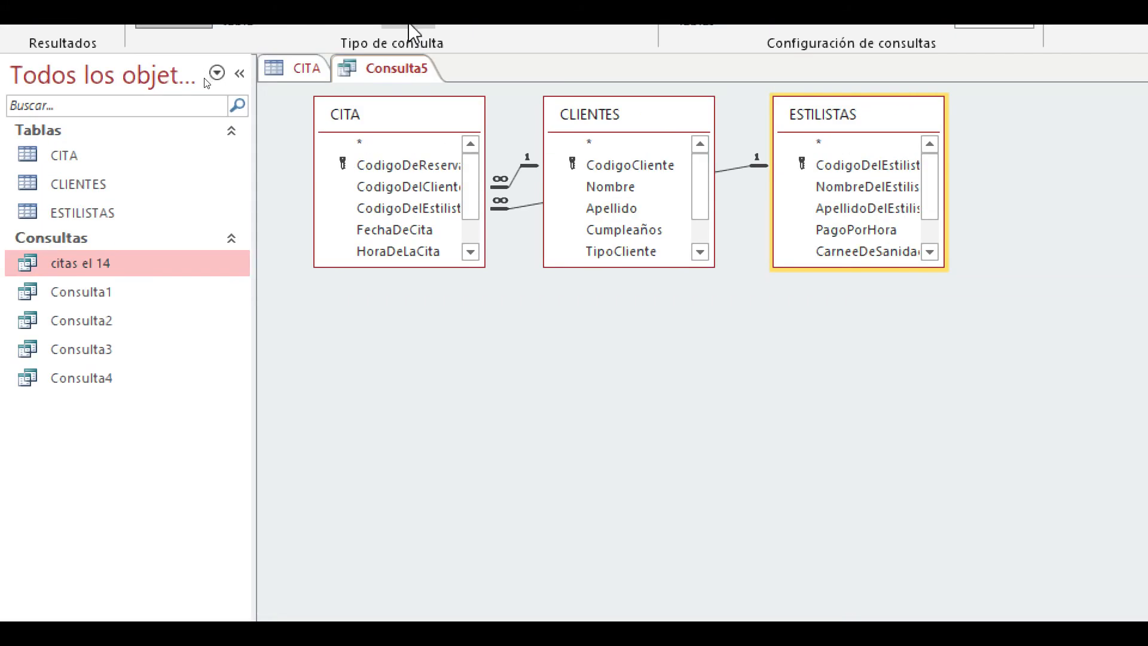
- Run the query and compare its records with the PagoPorHora values in the ESTILISTAS table
{"action": "left_click", "coordinate": [71, 51]}
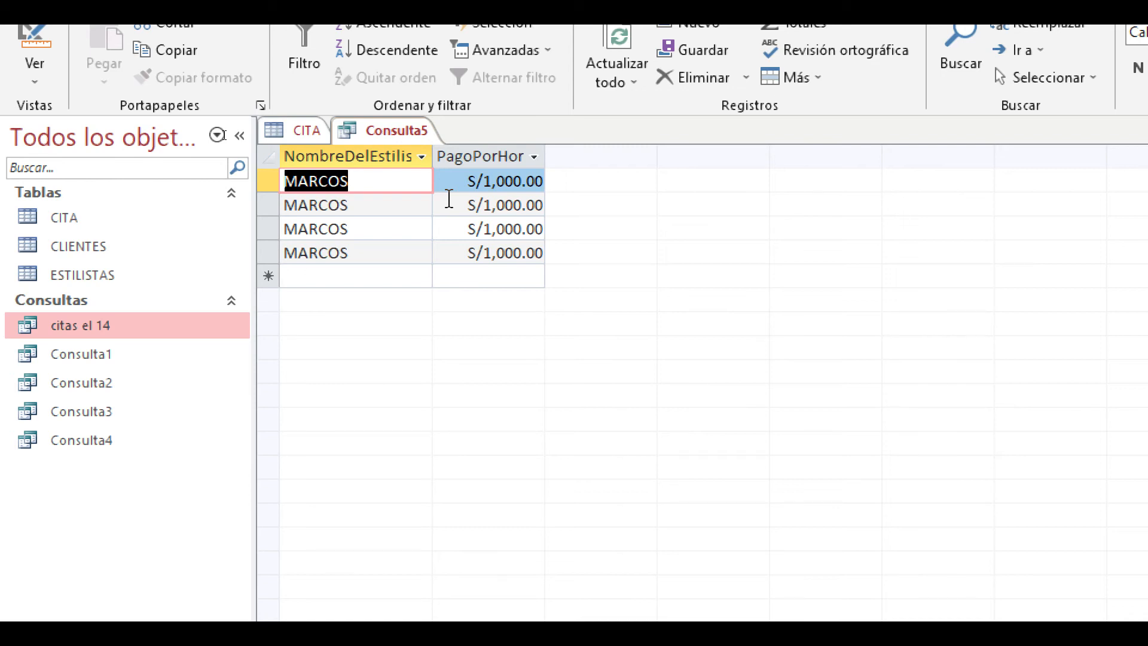
{"action": "double_click", "coordinate": [128, 276]}
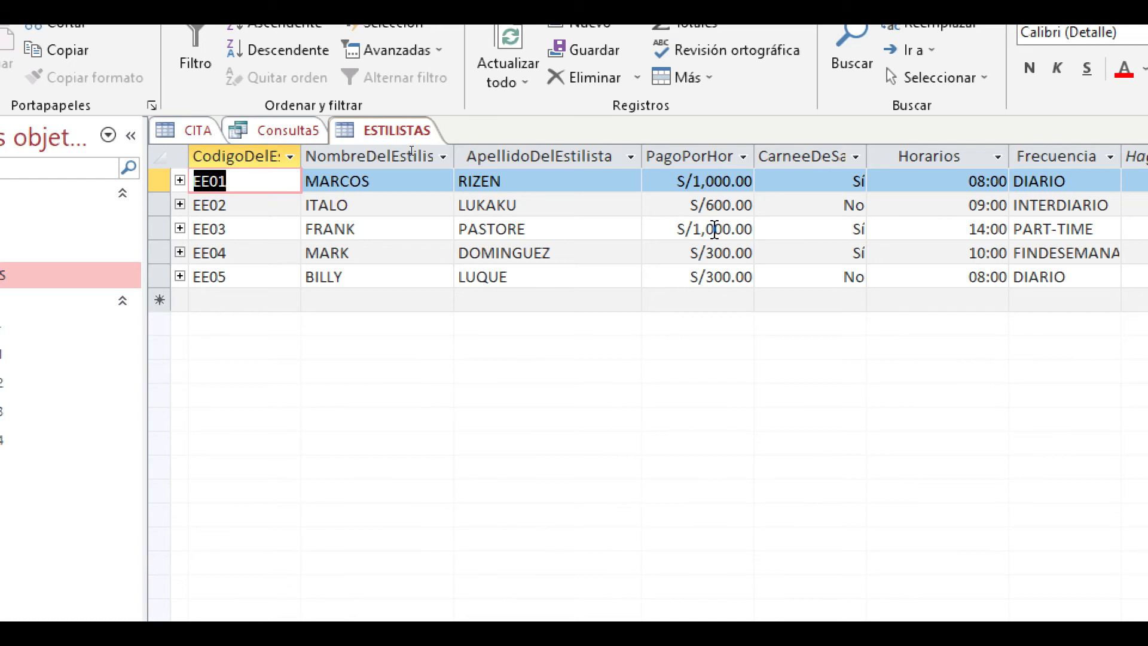
{"action": "left_click", "coordinate": [714, 229]}
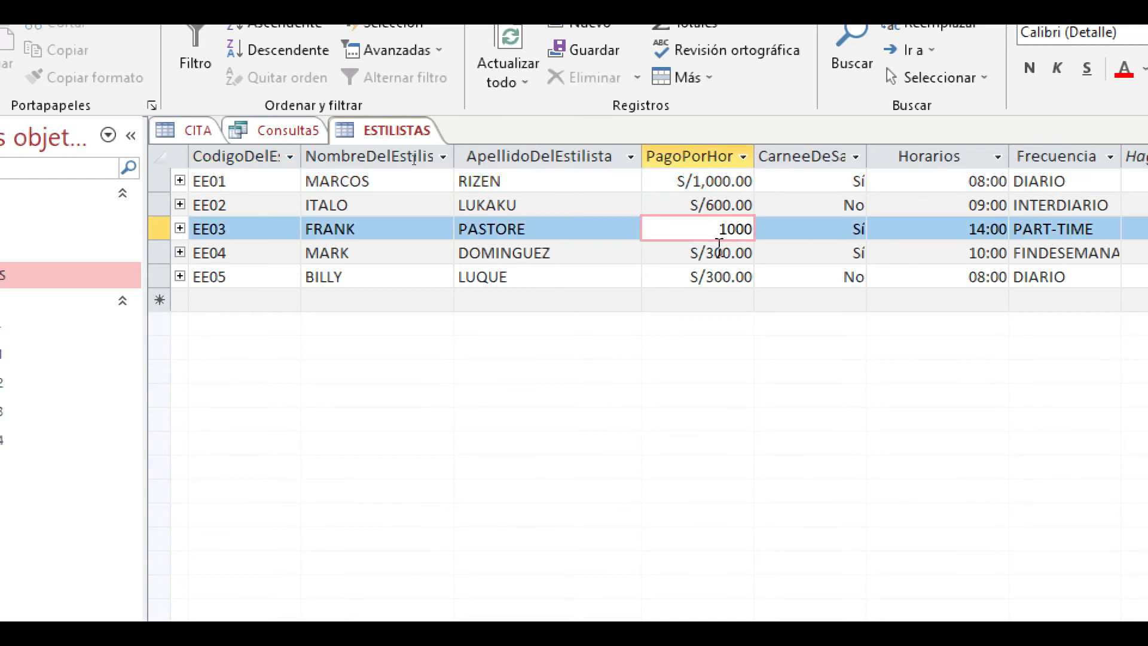
{"action": "left_click", "coordinate": [673, 284]}
{"action": "left_click", "coordinate": [671, 302]}
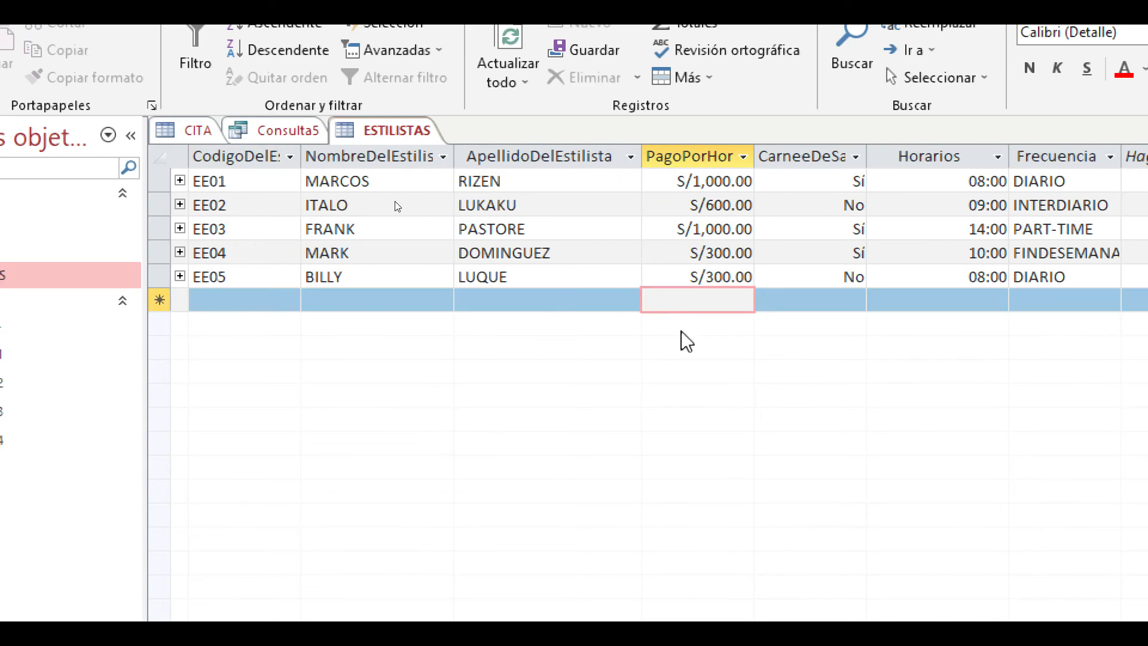
- Go back to Consulta5 and return it to design view
{"action": "left_click", "coordinate": [395, 131]}
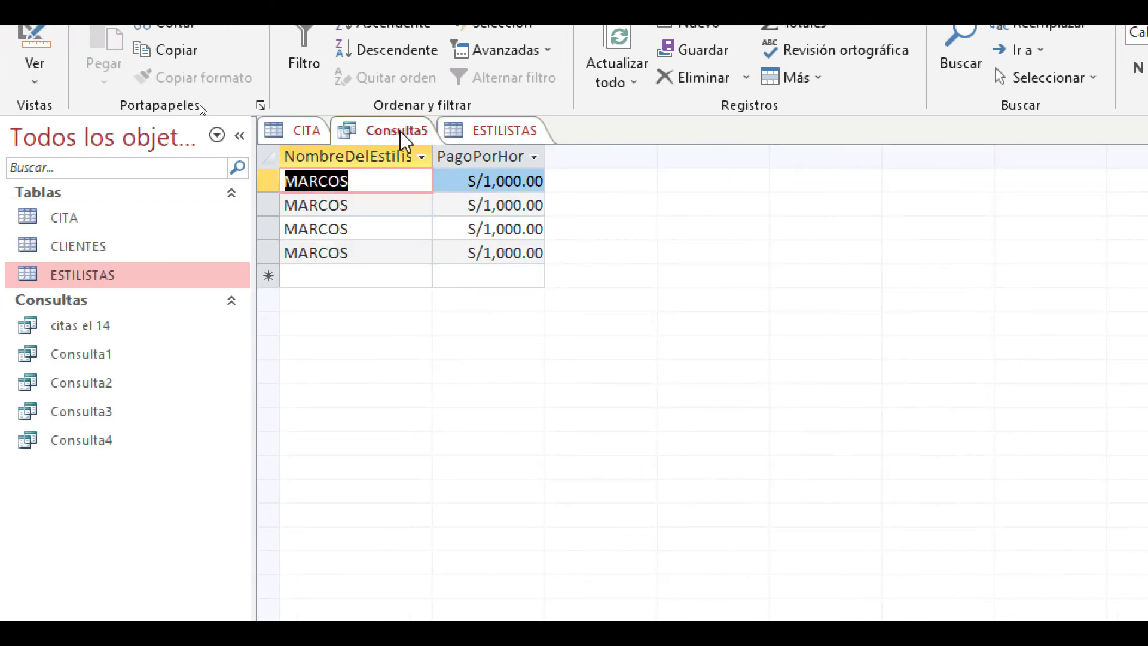
{"action": "left_click", "coordinate": [34, 72]}
{"action": "left_click", "coordinate": [103, 229]}
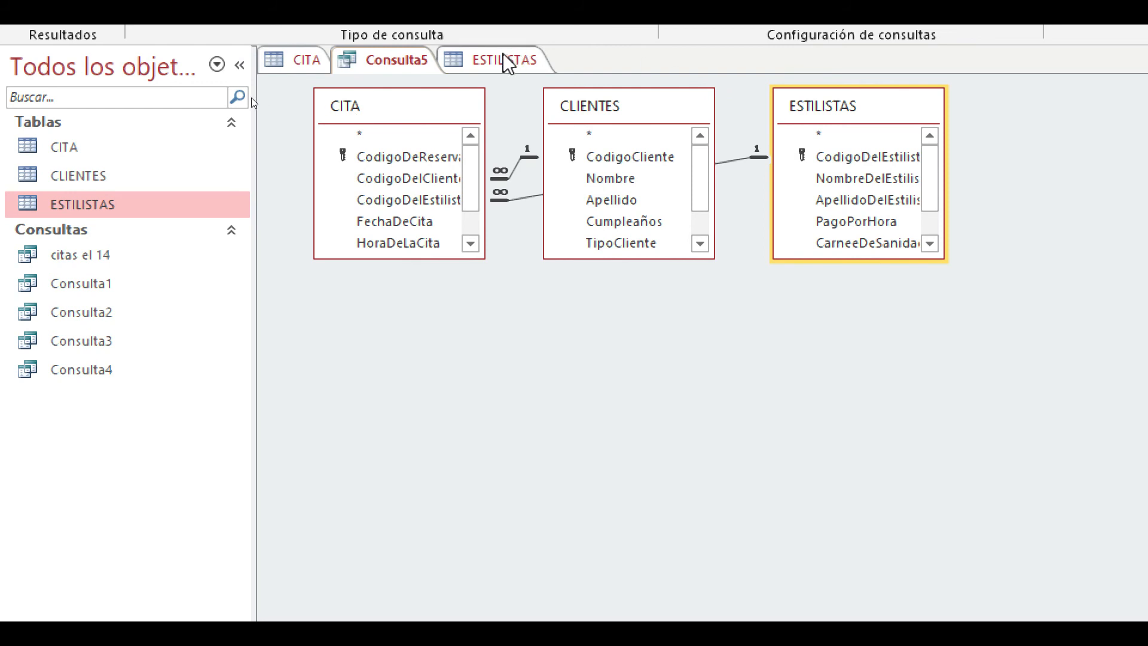
- Revisit the ESTILISTAS table, then open Consulta2 in design view to examine its tables, fields and criteria
{"action": "left_click", "coordinate": [505, 49]}
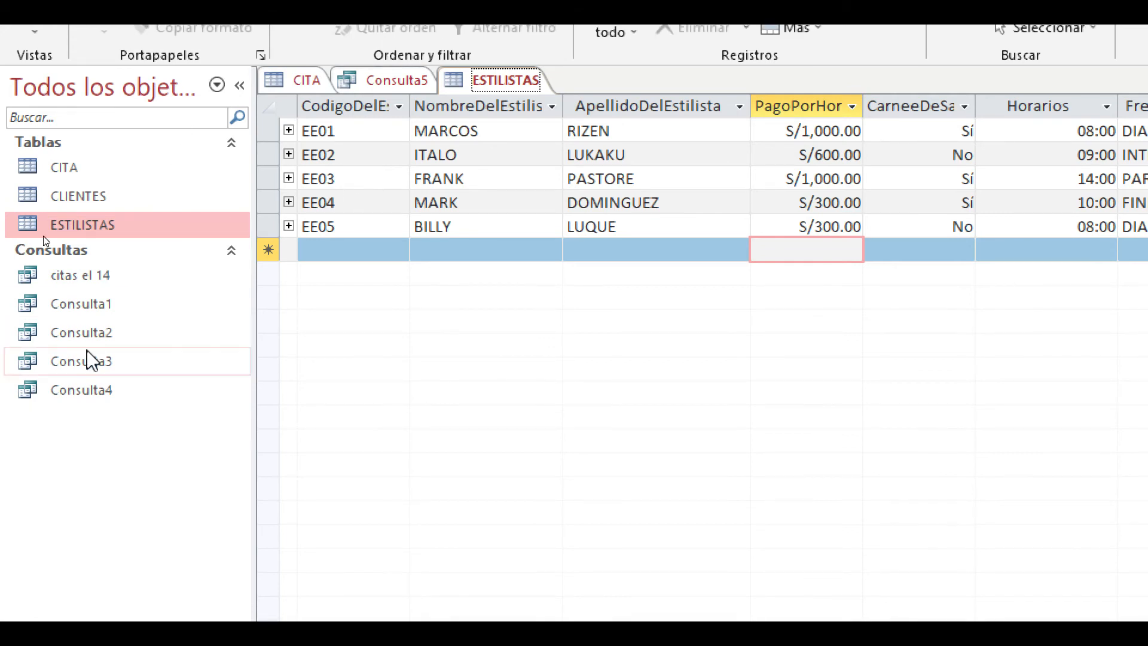
{"action": "left_click", "coordinate": [123, 312]}
{"action": "double_click", "coordinate": [78, 332]}
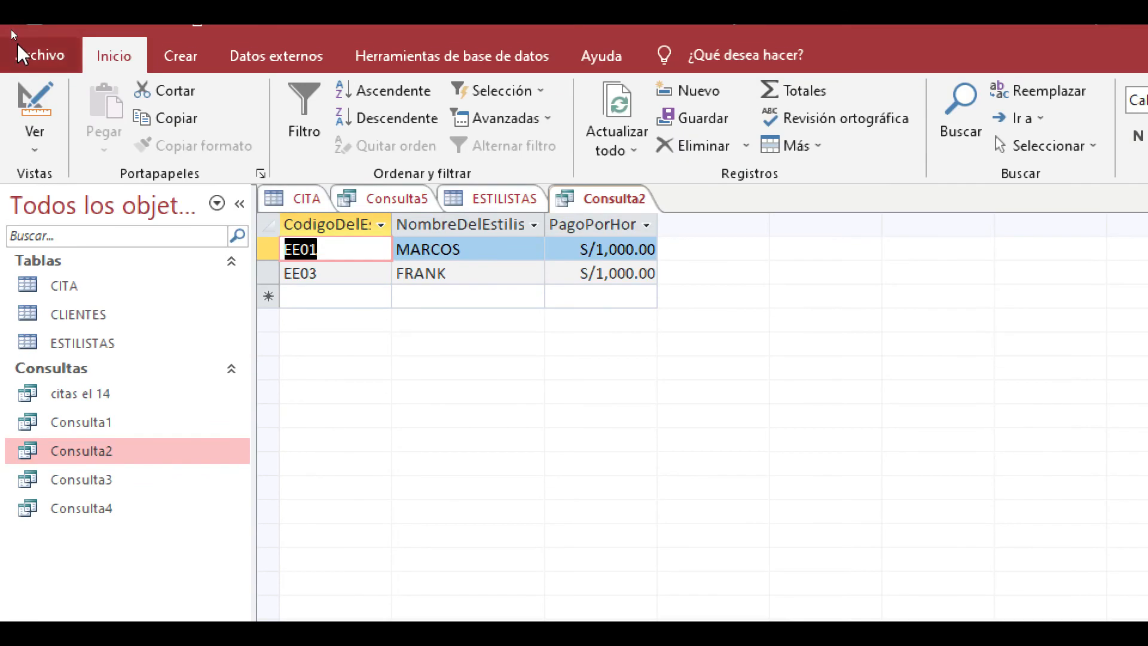
{"action": "left_click", "coordinate": [36, 132]}
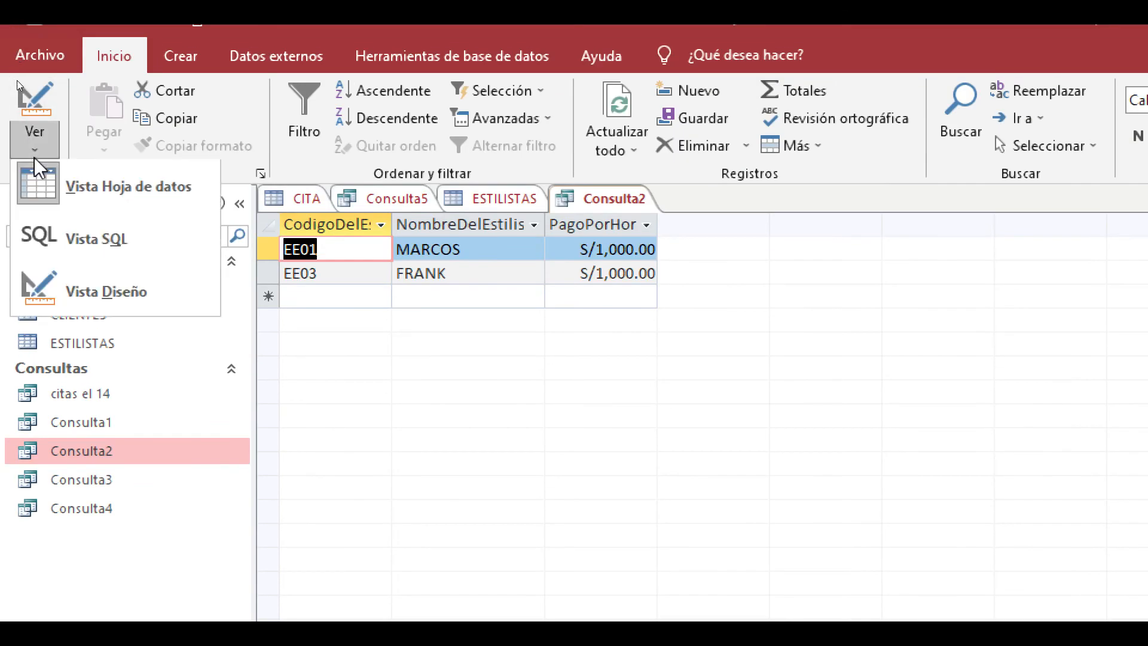
{"action": "left_click", "coordinate": [99, 292]}
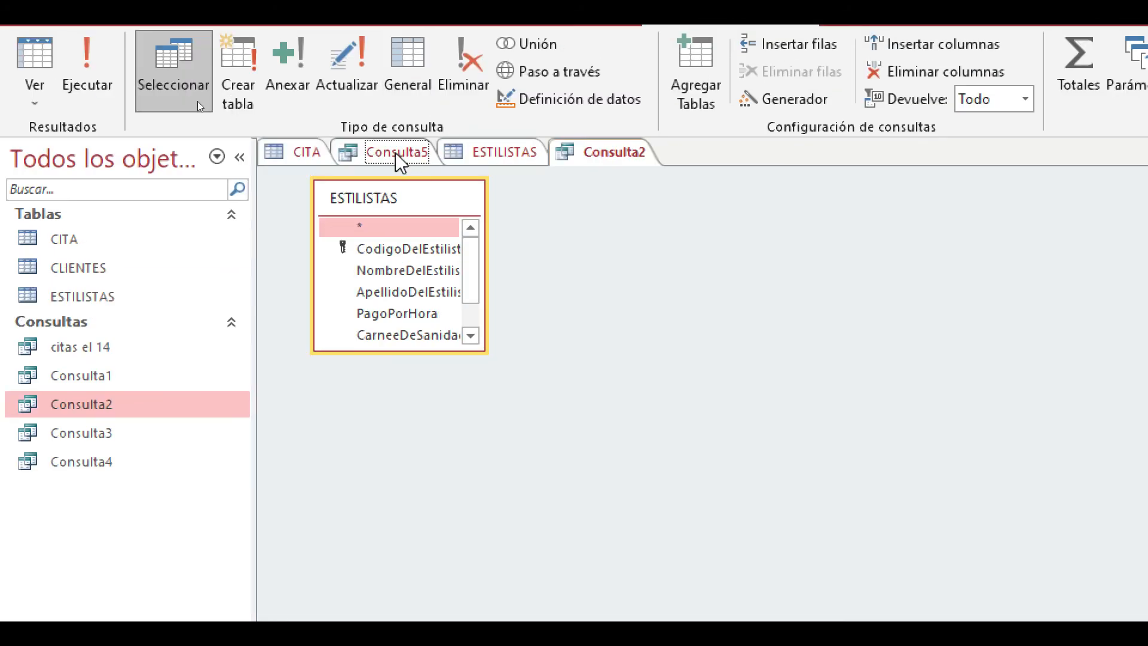
- Rearrange the tables in Consulta5's design, placing CLIENTES to the right of CITA and ESTILISTAS below CLIENTES
{"action": "left_click", "coordinate": [397, 154]}
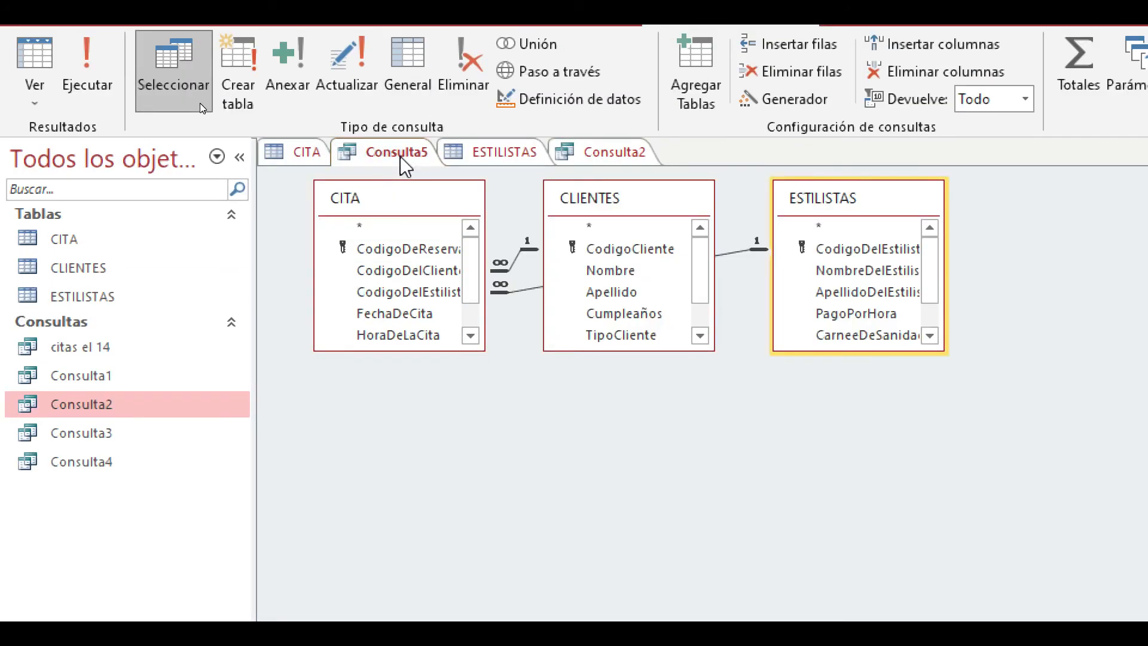
{"action": "left_click_drag", "start_coordinate": [849, 207], "coordinate": [618, 446]}
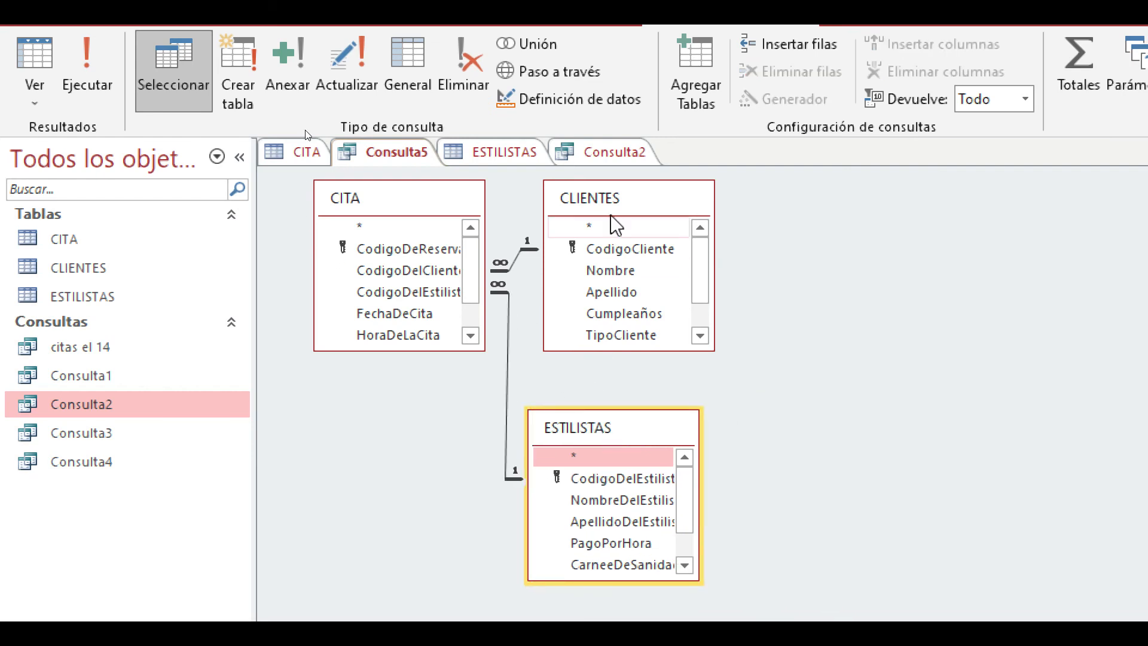
{"action": "left_click_drag", "start_coordinate": [616, 226], "coordinate": [802, 243]}
{"action": "left_click_drag", "start_coordinate": [626, 438], "coordinate": [822, 451]}
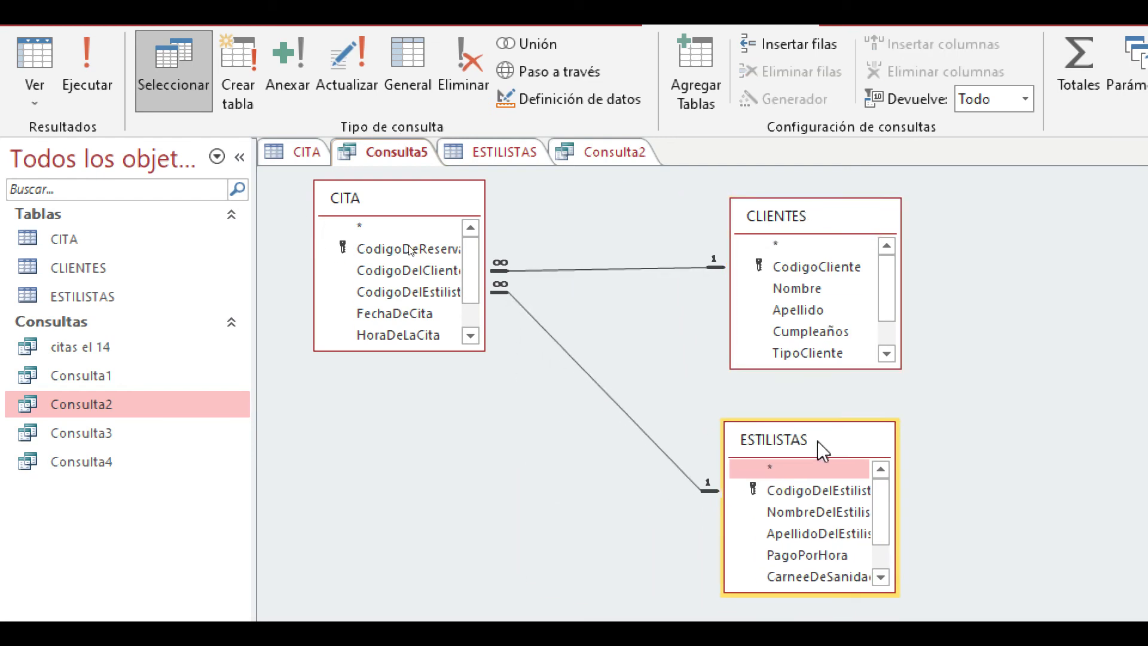
- Move the CITA table lower in Consulta5's design, then check the CodigoDelEstilista values in the CITA table
{"action": "left_click_drag", "start_coordinate": [389, 208], "coordinate": [428, 312]}
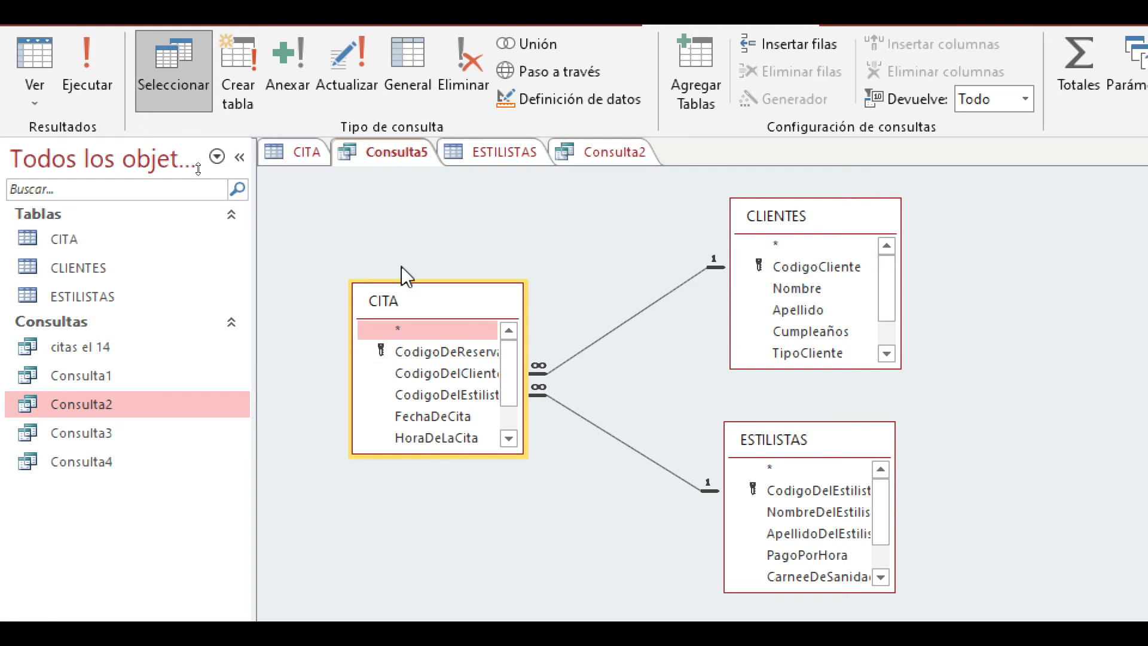
{"action": "left_click", "coordinate": [308, 153]}
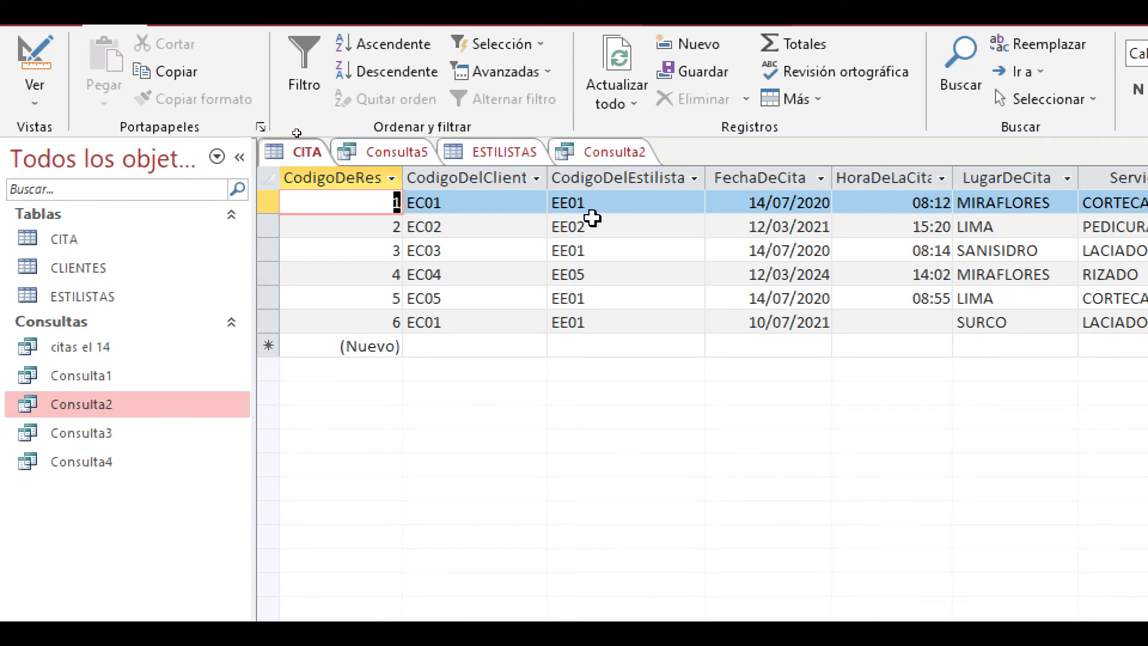
{"action": "left_click", "coordinate": [600, 212]}
{"action": "left_click", "coordinate": [610, 246]}
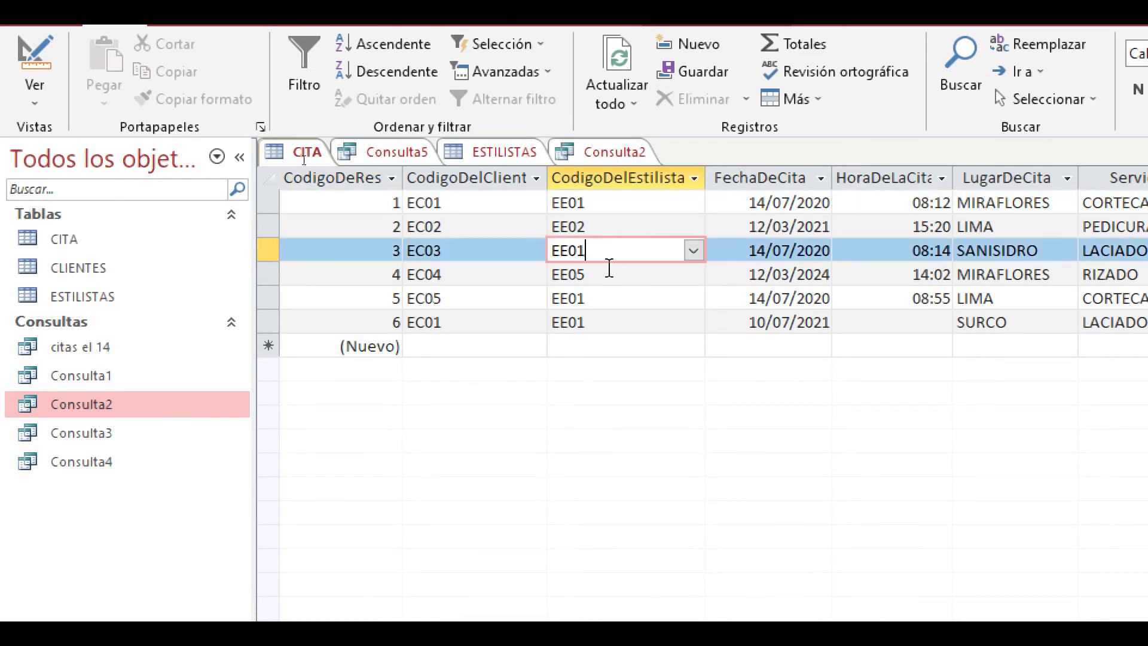
{"action": "left_click", "coordinate": [602, 300]}
{"action": "left_click", "coordinate": [602, 322]}
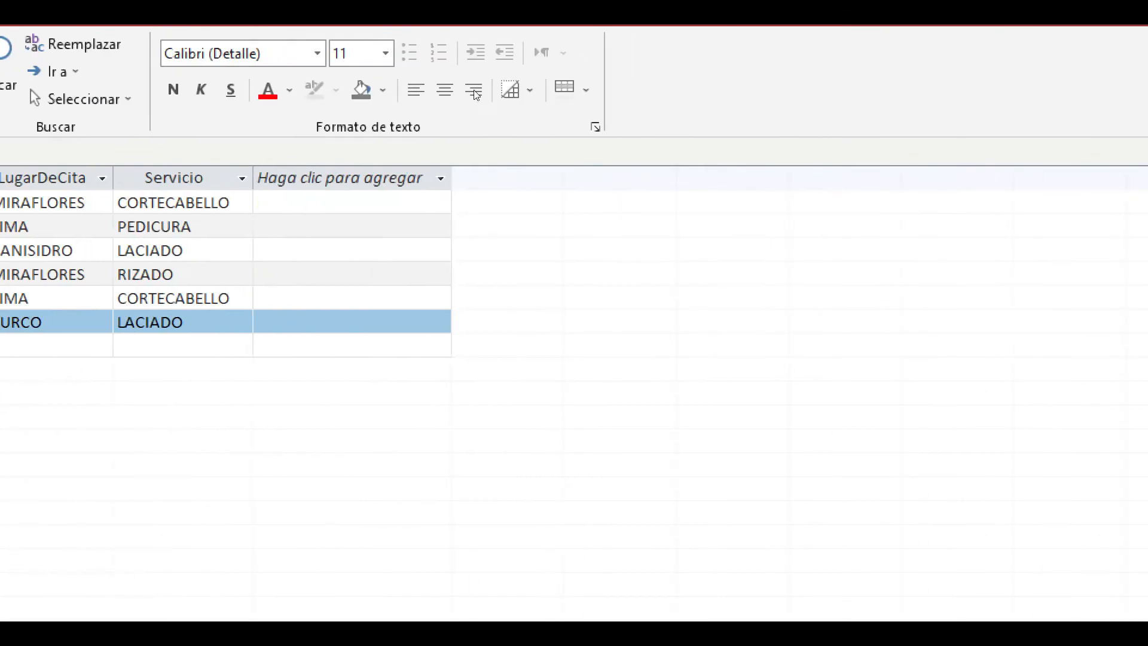
- Close the CITA table and the Lupa (Magnifier) window
{"action": "left_click", "coordinate": [1147, 152]}
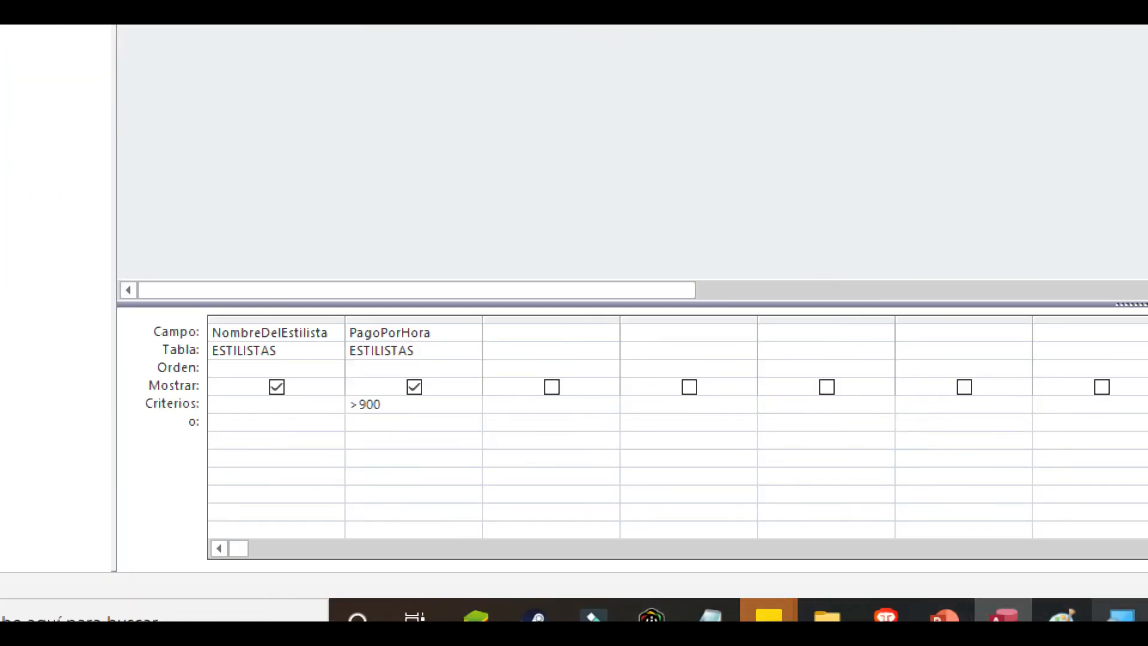
{"action": "right_click", "coordinate": [1121, 616]}
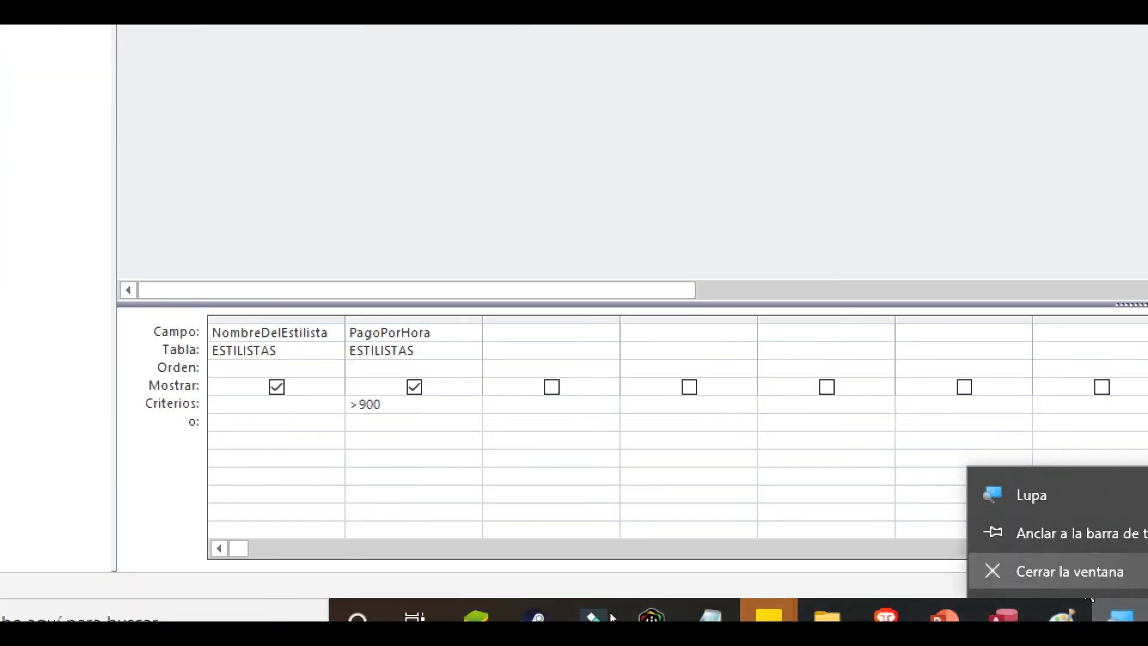
{"action": "left_click", "coordinate": [1070, 571]}
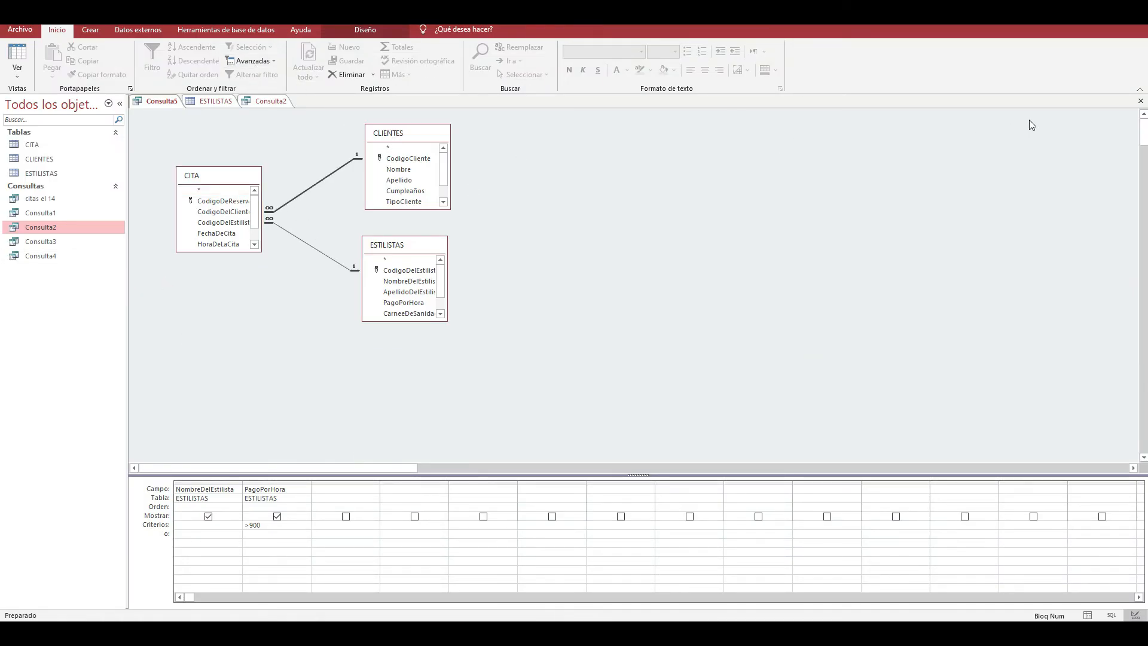
- Close Consulta5 without saving its design changes, and close Consulta2
{"action": "left_click", "coordinate": [1140, 101]}
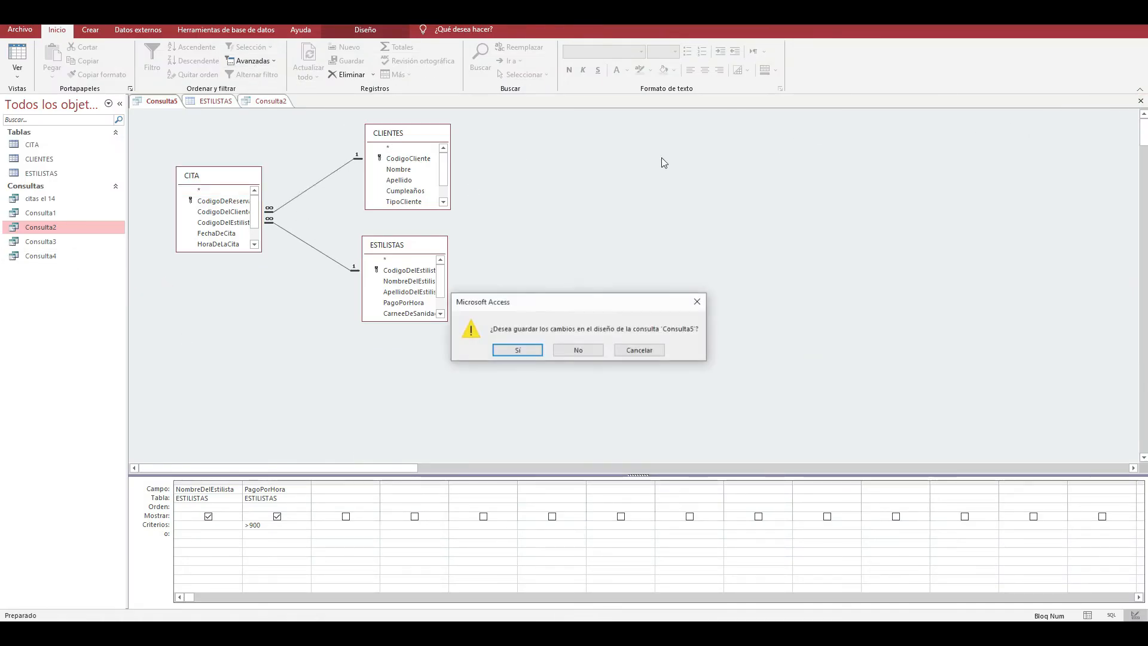
{"action": "left_click", "coordinate": [578, 350]}
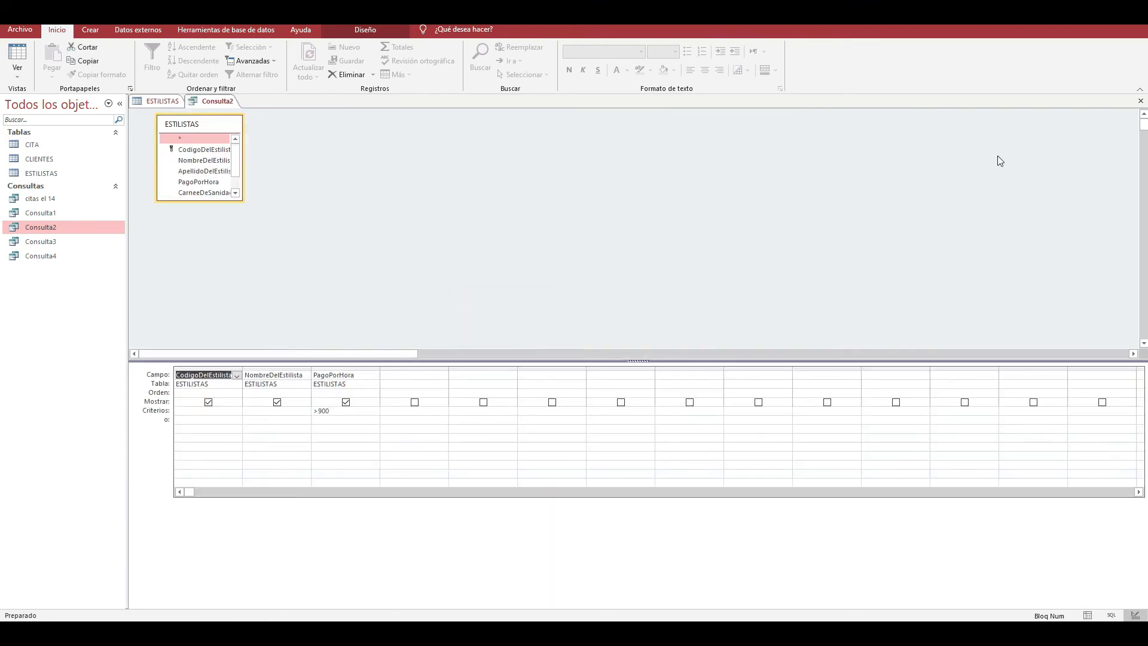
{"action": "left_click", "coordinate": [1140, 101]}
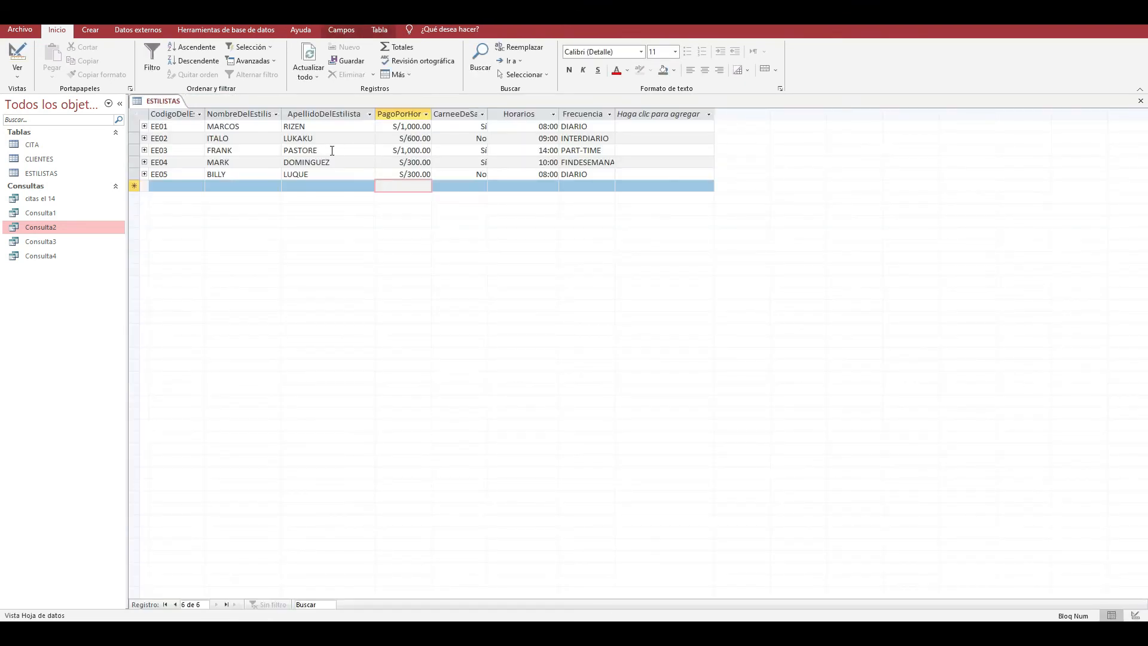
- Open the database relationships and delete the relationship between CLIENTES and CITA
{"action": "scroll", "coordinate": [365, 46], "scroll_direction": "down", "scroll_amount": 2}
{"action": "scroll", "coordinate": [361, 48], "scroll_direction": "up", "scroll_amount": 1}
{"action": "scroll", "coordinate": [358, 51], "scroll_direction": "down", "scroll_amount": 1}
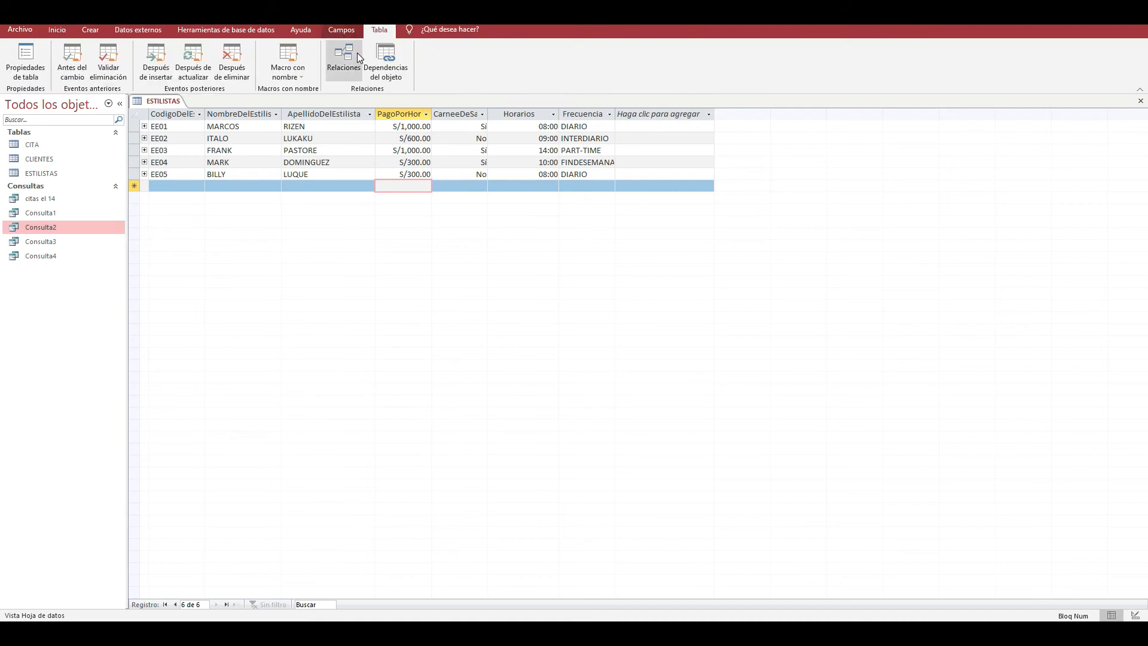
{"action": "left_click", "coordinate": [357, 52]}
{"action": "double_click", "coordinate": [564, 207]}
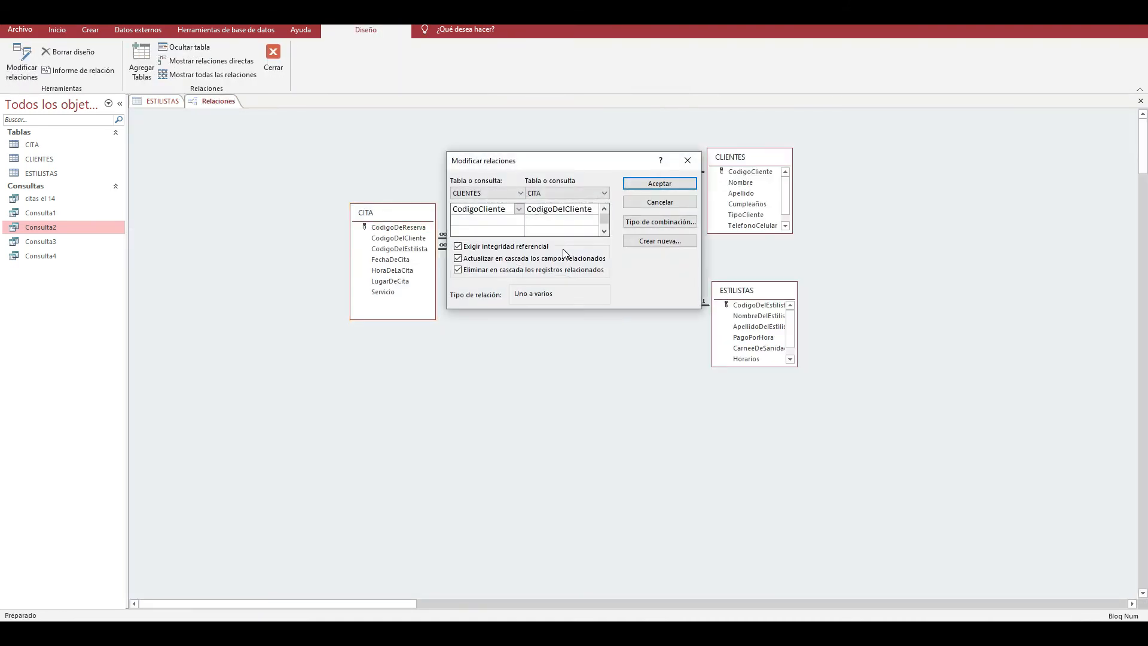
{"action": "left_click", "coordinate": [687, 160]}
{"action": "key", "text": "Delete"}
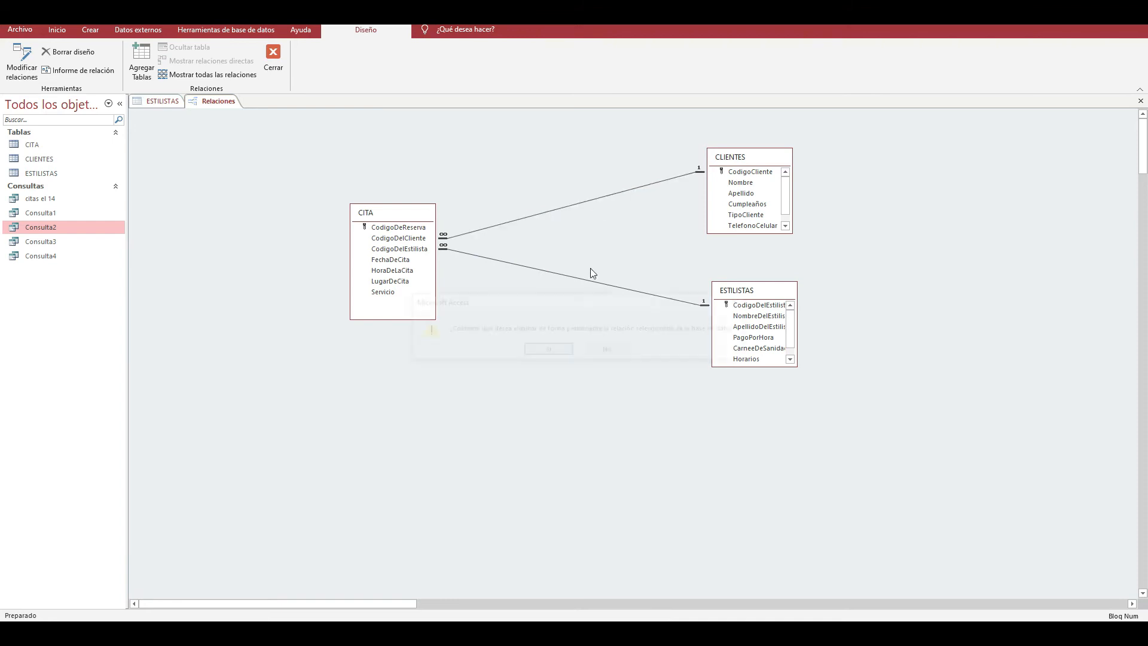
{"action": "left_click", "coordinate": [562, 347]}
- Try to delete the relationship between CITA and ESTILISTAS while the ESTILISTAS table is open
{"action": "left_click", "coordinate": [580, 278]}
{"action": "key", "text": "Delete"}
{"action": "left_click", "coordinate": [571, 350]}
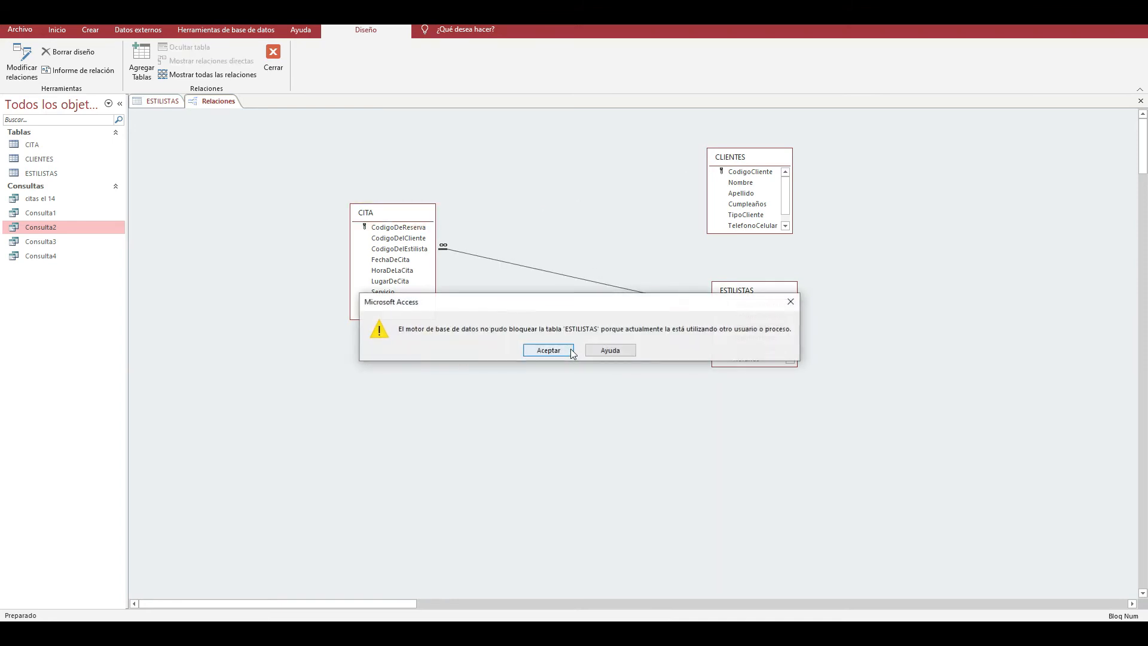
{"action": "left_click", "coordinate": [545, 349]}
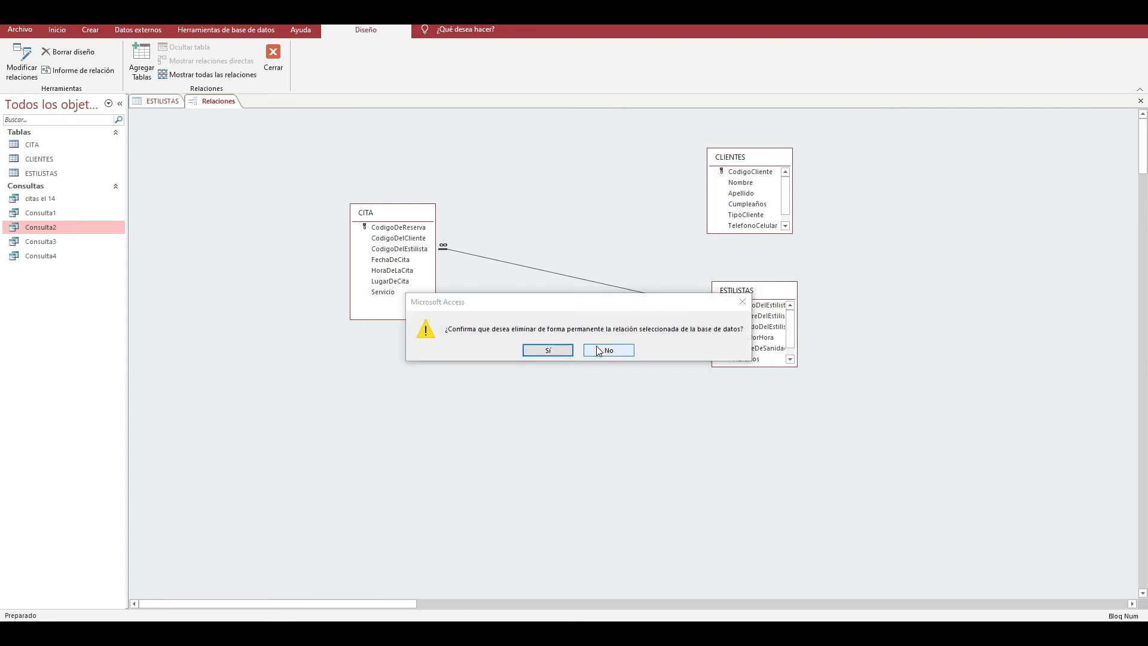
{"action": "key", "text": "Escape"}
- Close the ESTILISTAS table and delete the relationship between CITA and ESTILISTAS, closing the relationships window when done
{"action": "left_click", "coordinate": [165, 101]}
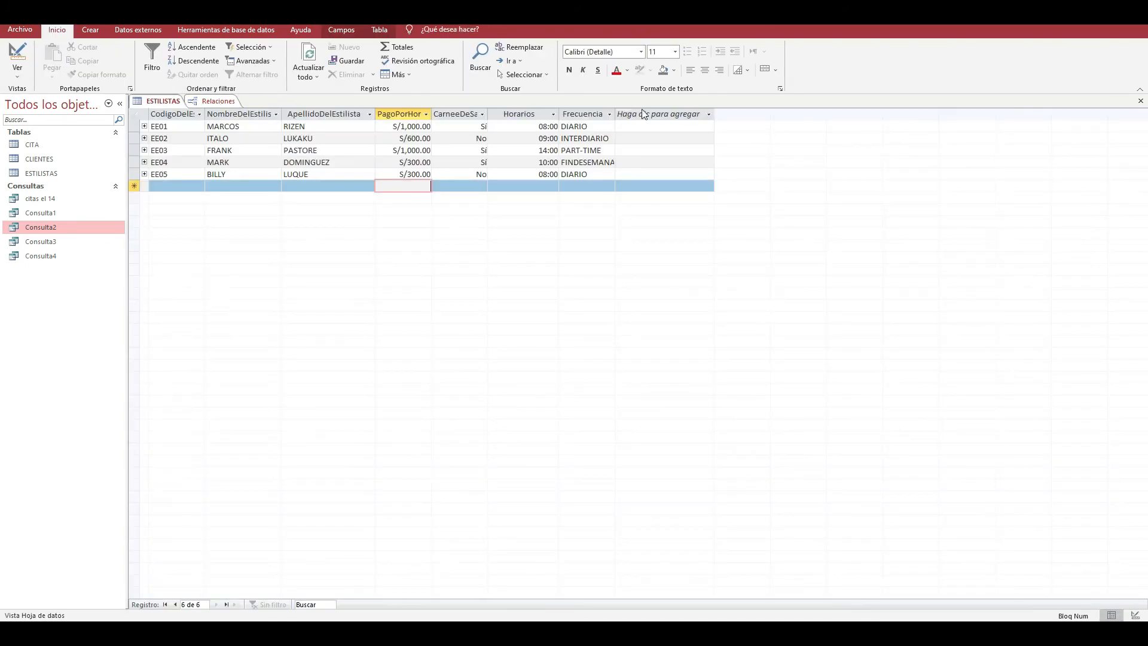
{"action": "left_click", "coordinate": [1140, 101]}
{"action": "left_click", "coordinate": [596, 286]}
{"action": "key", "text": "Delete"}
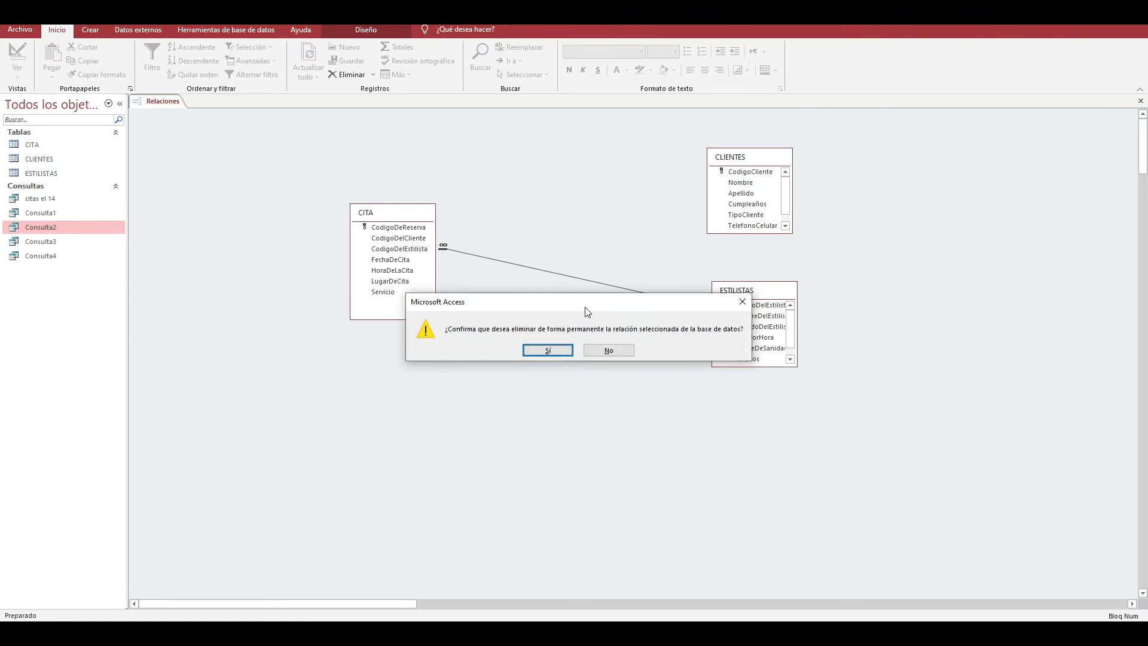
{"action": "left_click", "coordinate": [560, 351]}
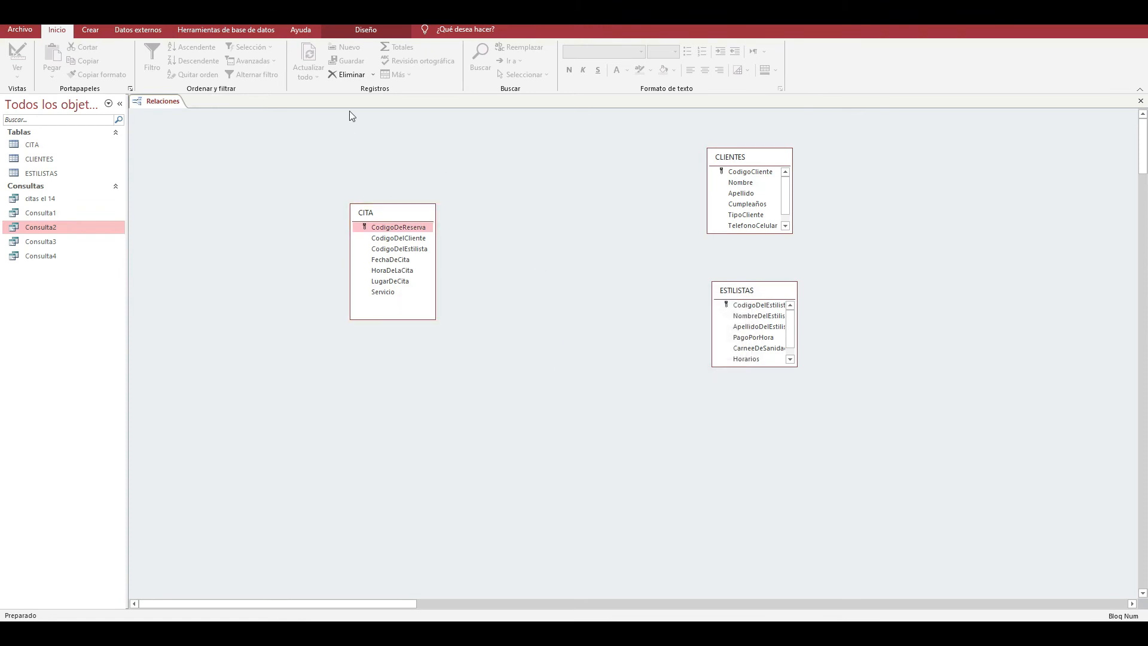
{"action": "left_click", "coordinate": [1140, 101]}
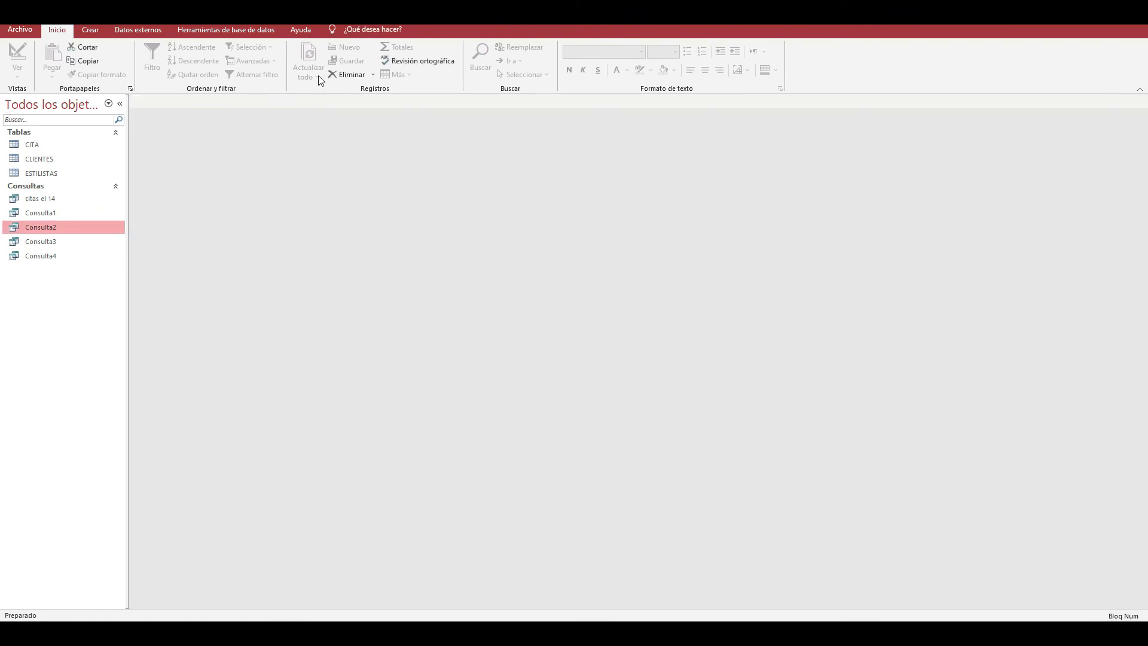
- Create a new query in design view containing the CITA, CLIENTES and ESTILISTAS tables
{"action": "left_click", "coordinate": [210, 34]}
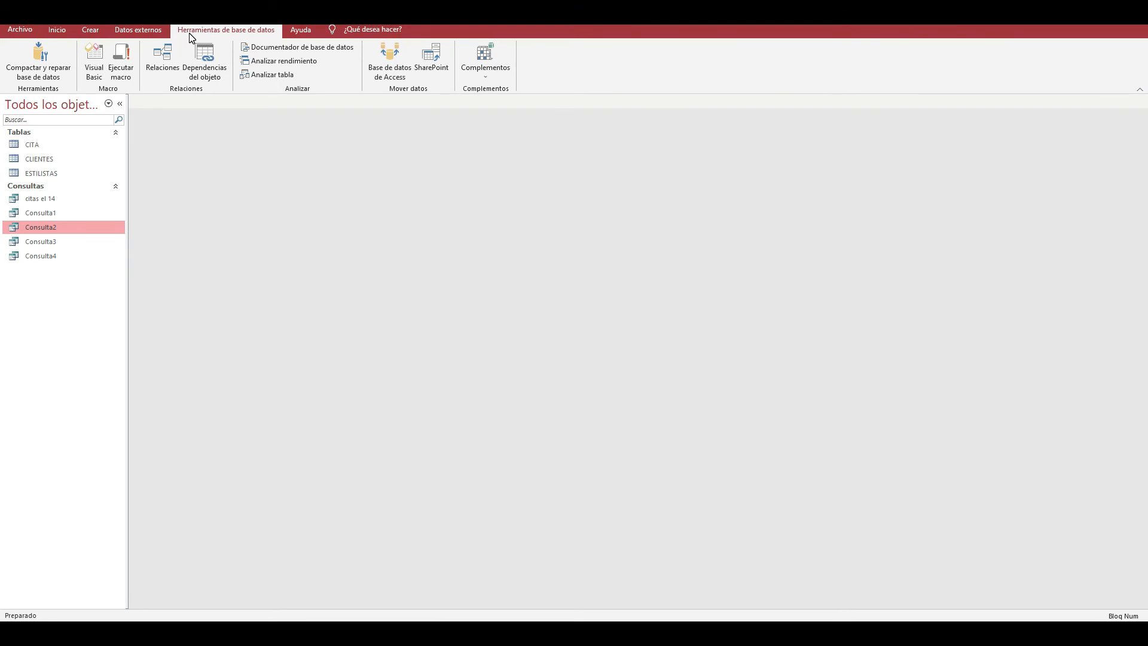
{"action": "left_click", "coordinate": [122, 33]}
{"action": "left_click", "coordinate": [97, 33]}
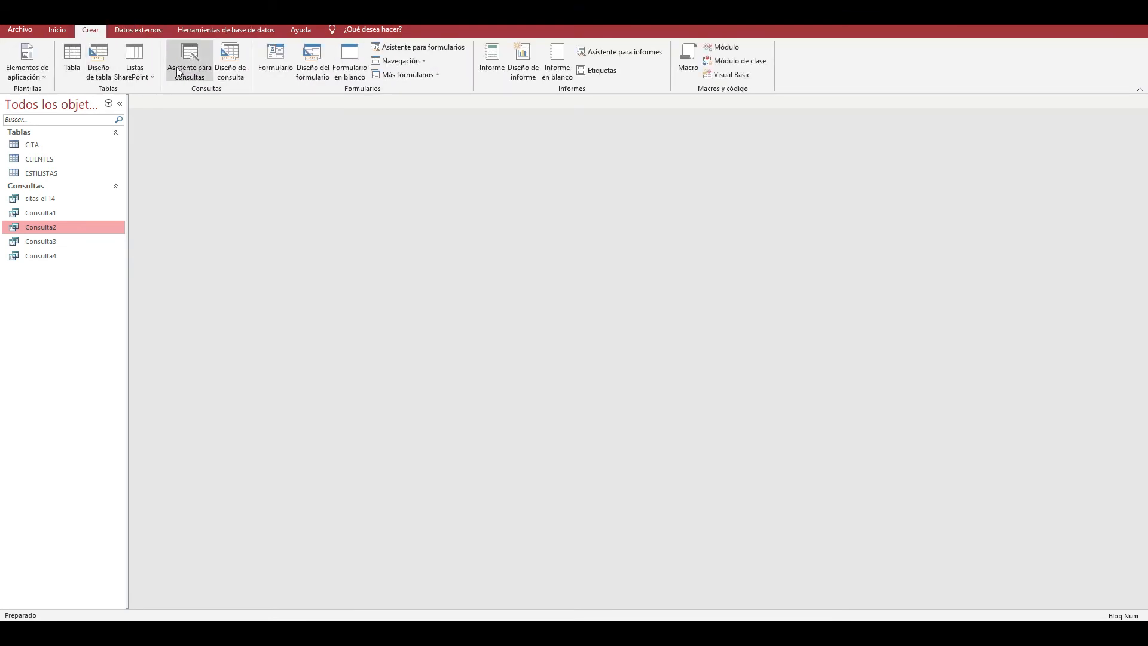
{"action": "left_click", "coordinate": [229, 69]}
{"action": "left_click_drag", "start_coordinate": [587, 332], "coordinate": [745, 104]}
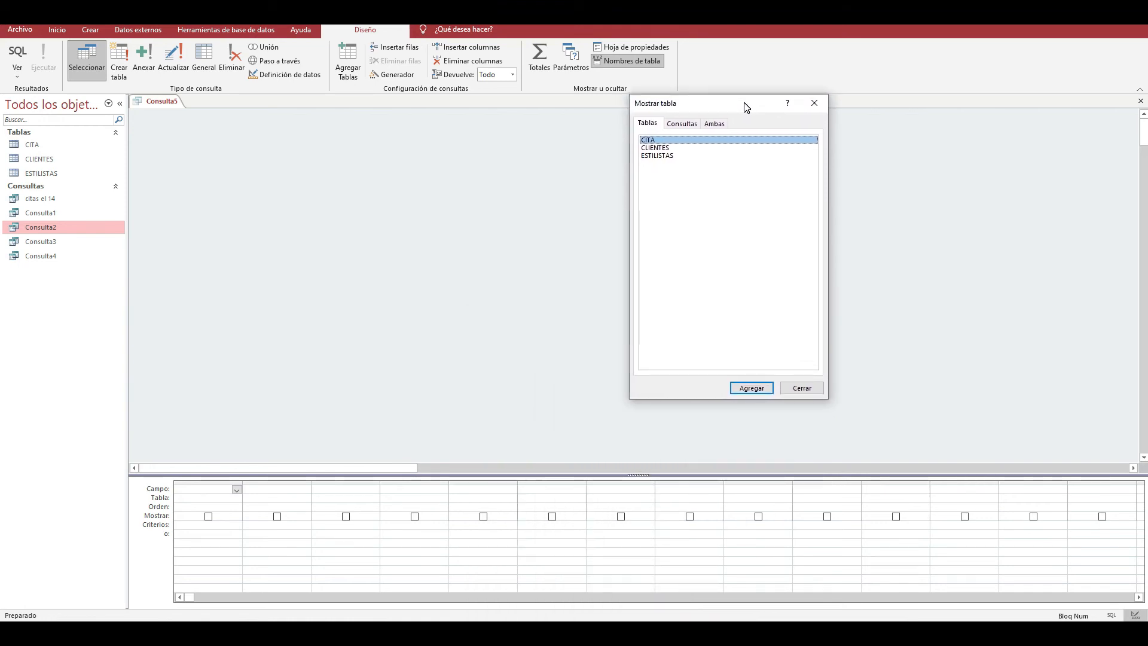
{"action": "key", "text": "shift+Down"}
{"action": "key", "text": "shift+Down"}
{"action": "key", "text": "Return"}
{"action": "left_click", "coordinate": [814, 103]}
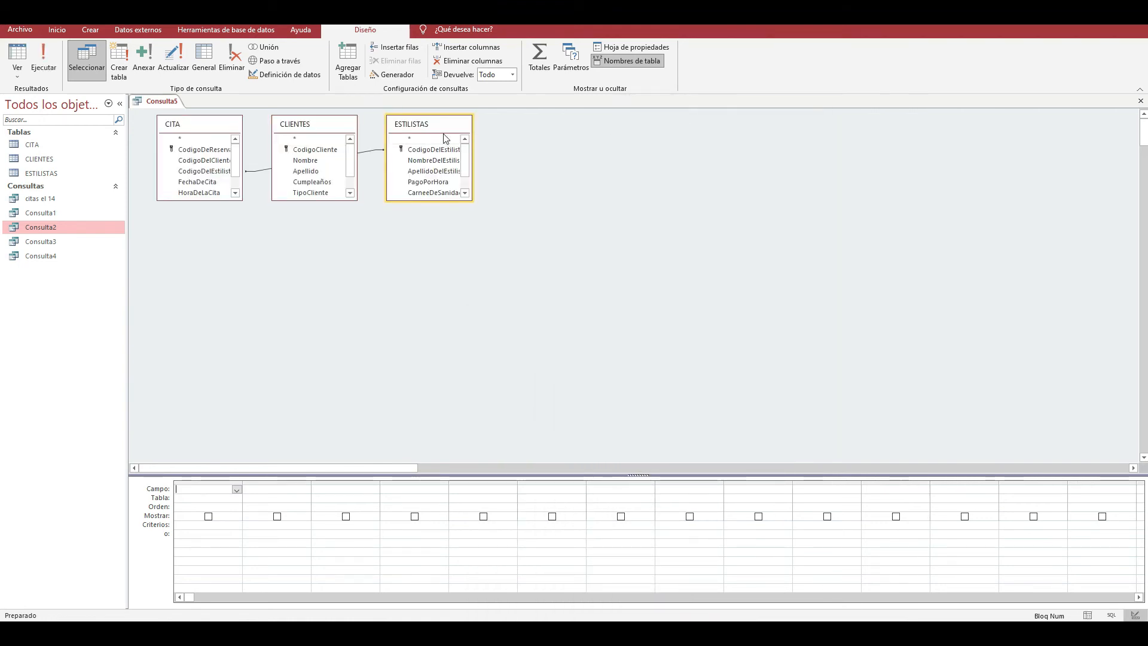
- Spread out the three tables with the CLIENTES field list enlarged, and remove the join between CITA and ESTILISTAS
{"action": "left_click_drag", "start_coordinate": [512, 250], "coordinate": [448, 309]}
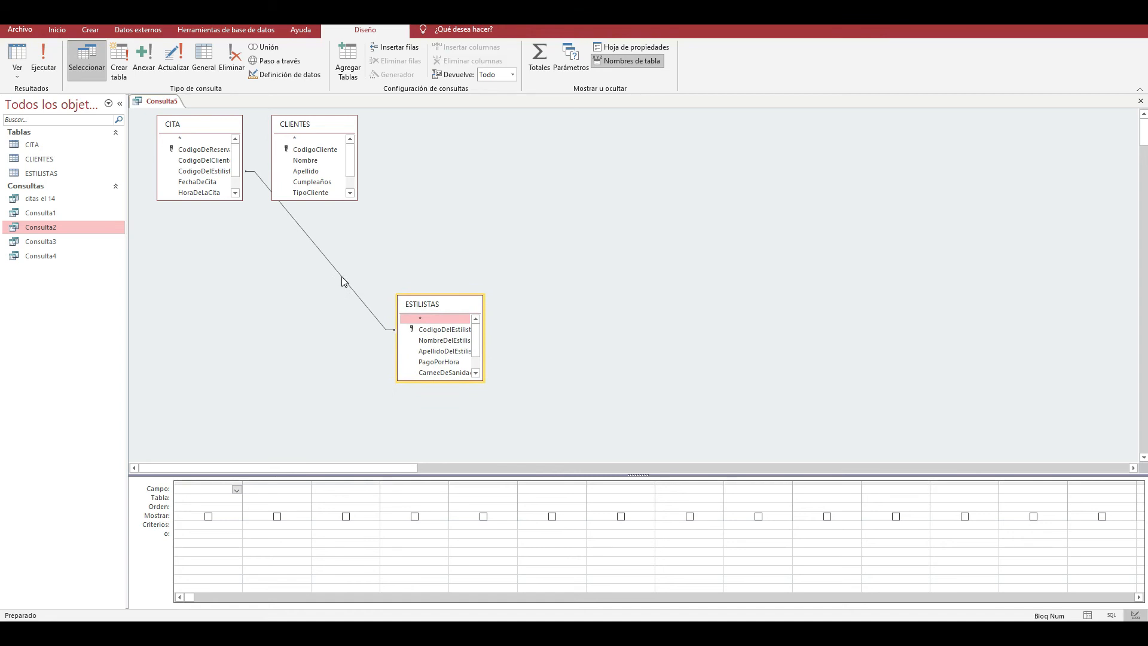
{"action": "left_click_drag", "start_coordinate": [307, 125], "coordinate": [469, 148]}
{"action": "left_click_drag", "start_coordinate": [209, 130], "coordinate": [272, 198]}
{"action": "left_click_drag", "start_coordinate": [422, 307], "coordinate": [452, 304]}
{"action": "left_click_drag", "start_coordinate": [478, 223], "coordinate": [479, 253]}
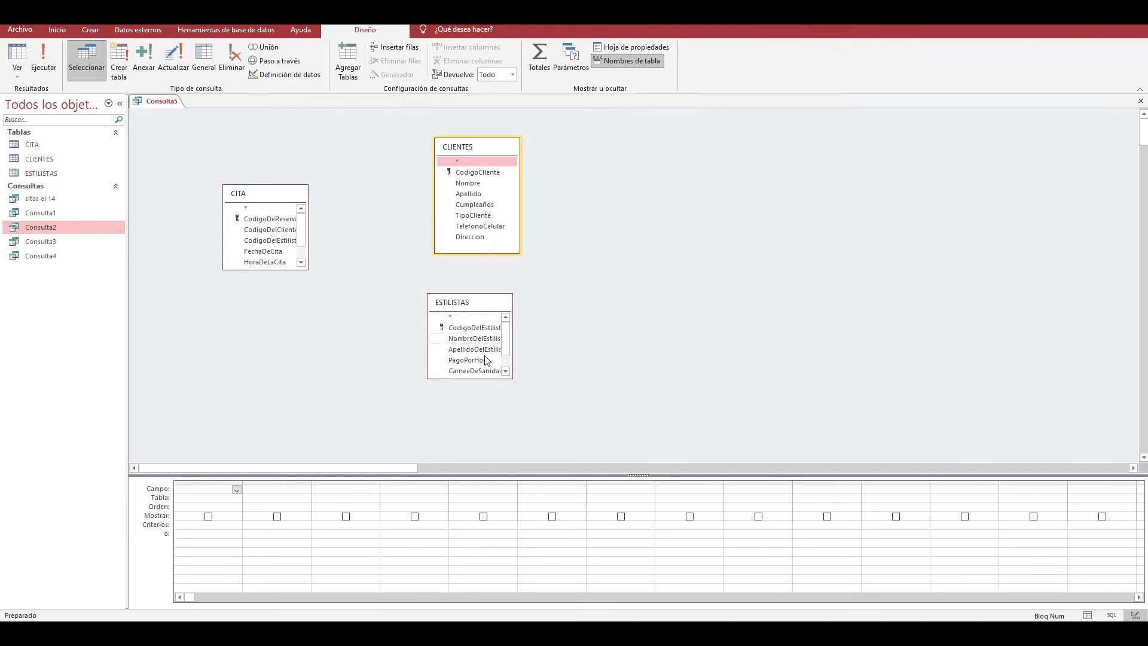
- Add the NombreDelEstilista field from ESTILISTAS as the query's first column
{"action": "left_click", "coordinate": [237, 499]}
{"action": "left_click", "coordinate": [237, 499]}
{"action": "left_click", "coordinate": [221, 524]}
{"action": "left_click", "coordinate": [215, 489]}
{"action": "left_click", "coordinate": [237, 489]}
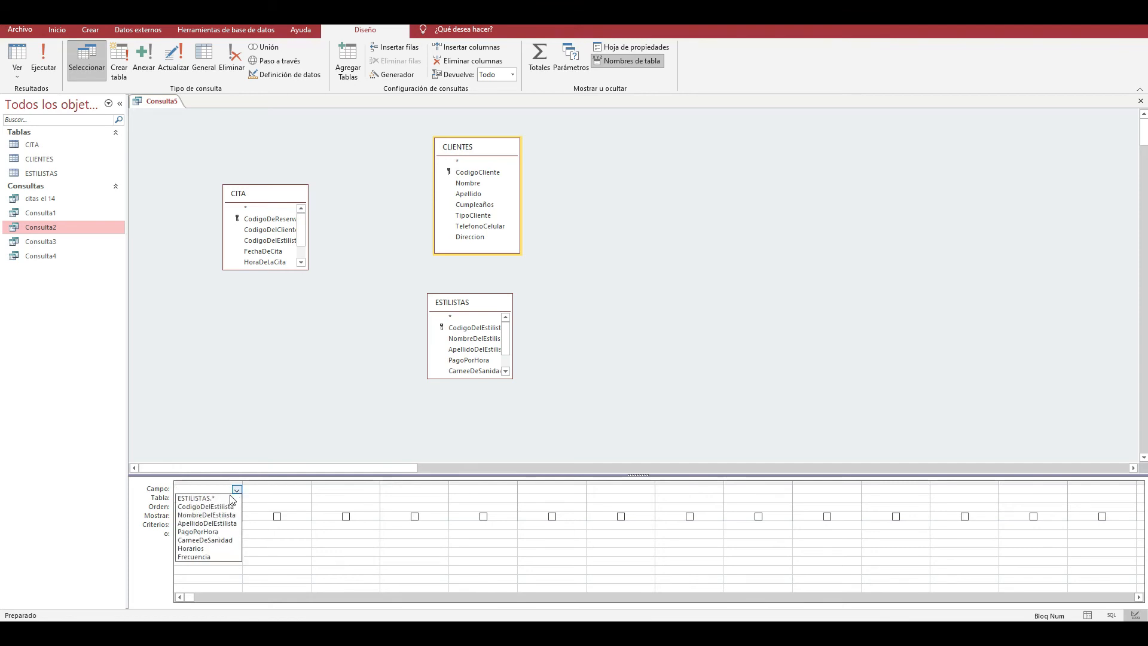
{"action": "left_click", "coordinate": [224, 515]}
- Add PagoPorHora from ESTILISTAS as the second column with the criterion >900
{"action": "left_click", "coordinate": [298, 501]}
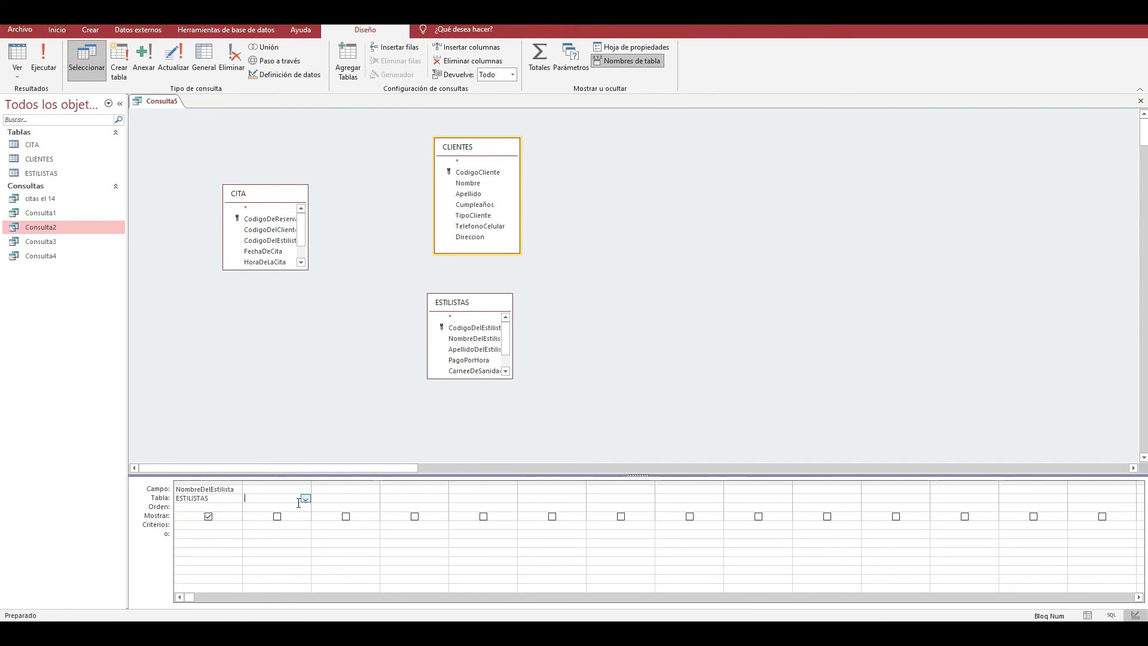
{"action": "left_click", "coordinate": [306, 498]}
{"action": "left_click", "coordinate": [282, 524]}
{"action": "left_click", "coordinate": [291, 495]}
{"action": "left_click", "coordinate": [292, 489]}
{"action": "left_click", "coordinate": [306, 489]}
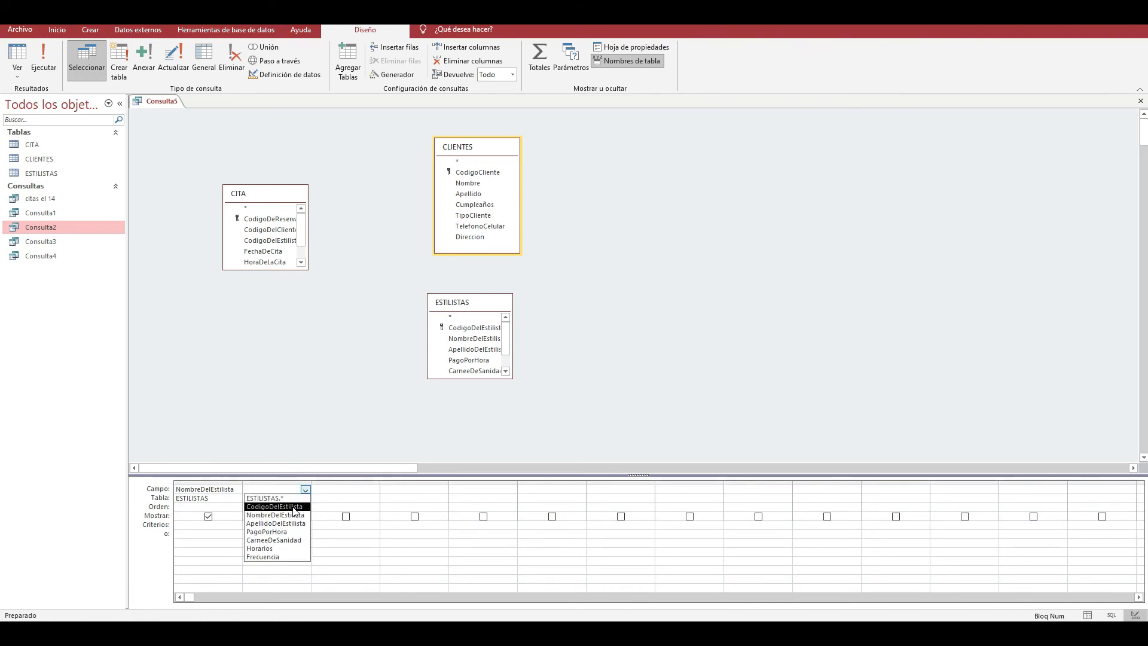
{"action": "left_click", "coordinate": [280, 531]}
{"action": "left_click", "coordinate": [275, 526]}
{"action": "type", "text": ">"}
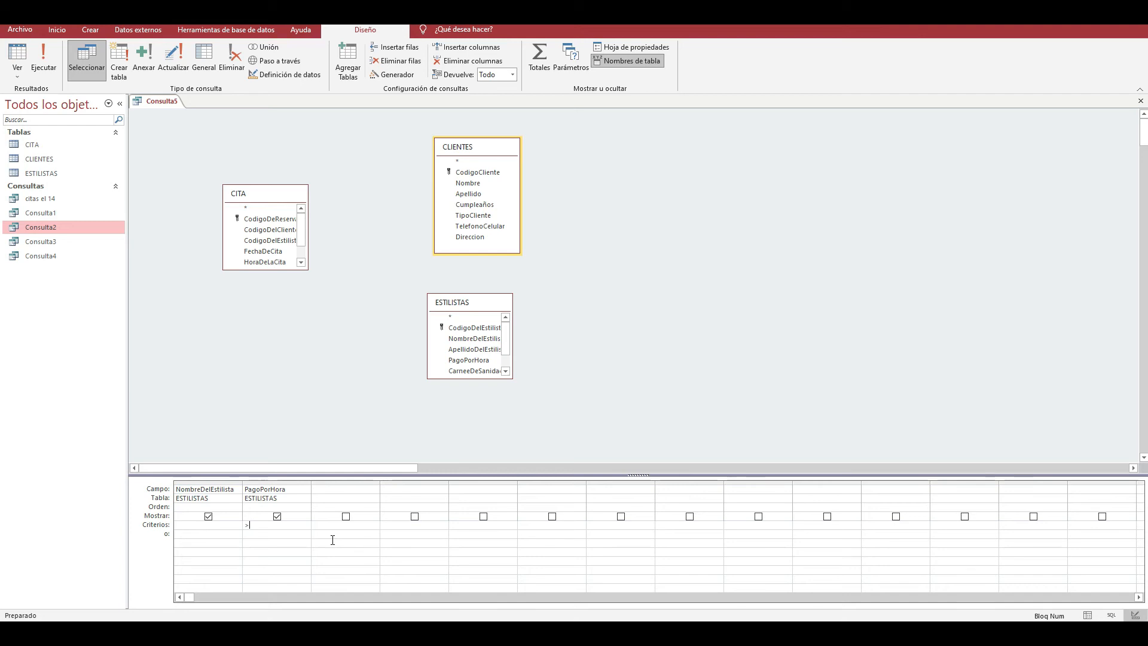
{"action": "type", "text": "900"}
- Run the query to view its records, then return it to design view
{"action": "left_click", "coordinate": [43, 59]}
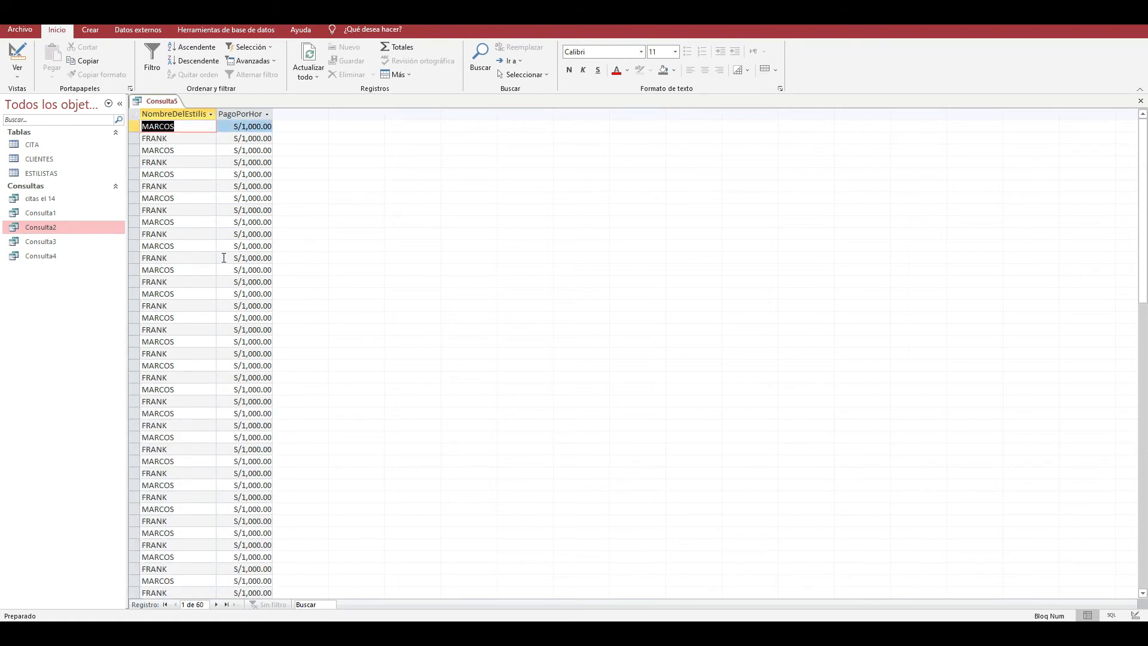
{"action": "left_click", "coordinate": [24, 77]}
{"action": "left_click", "coordinate": [41, 149]}
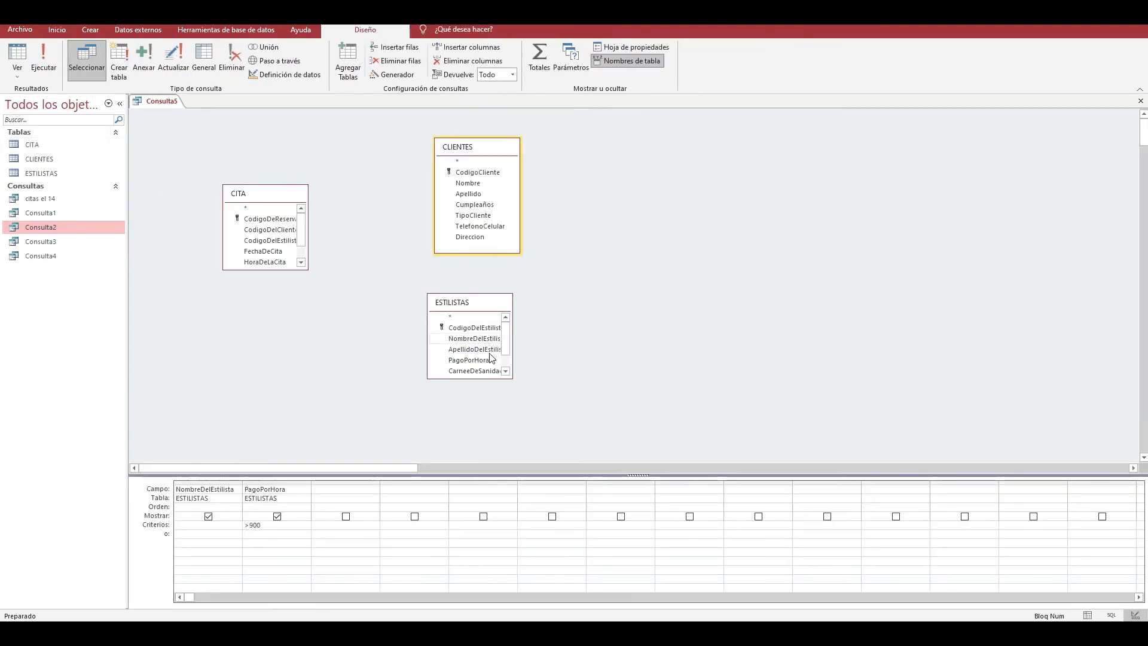
- Enlarge the ESTILISTAS field list to show all its fields, keeping PagoPorHora displayed in the query
{"action": "left_click", "coordinate": [276, 524]}
{"action": "left_click", "coordinate": [276, 517]}
{"action": "left_click", "coordinate": [276, 517]}
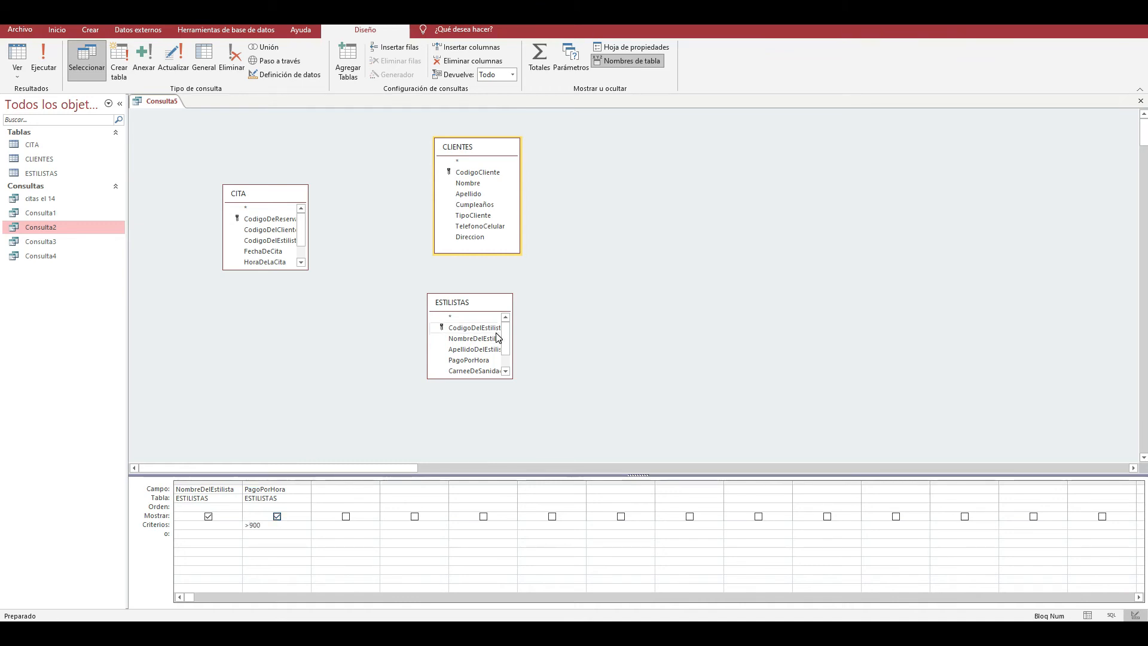
{"action": "left_click_drag", "start_coordinate": [495, 377], "coordinate": [502, 415]}
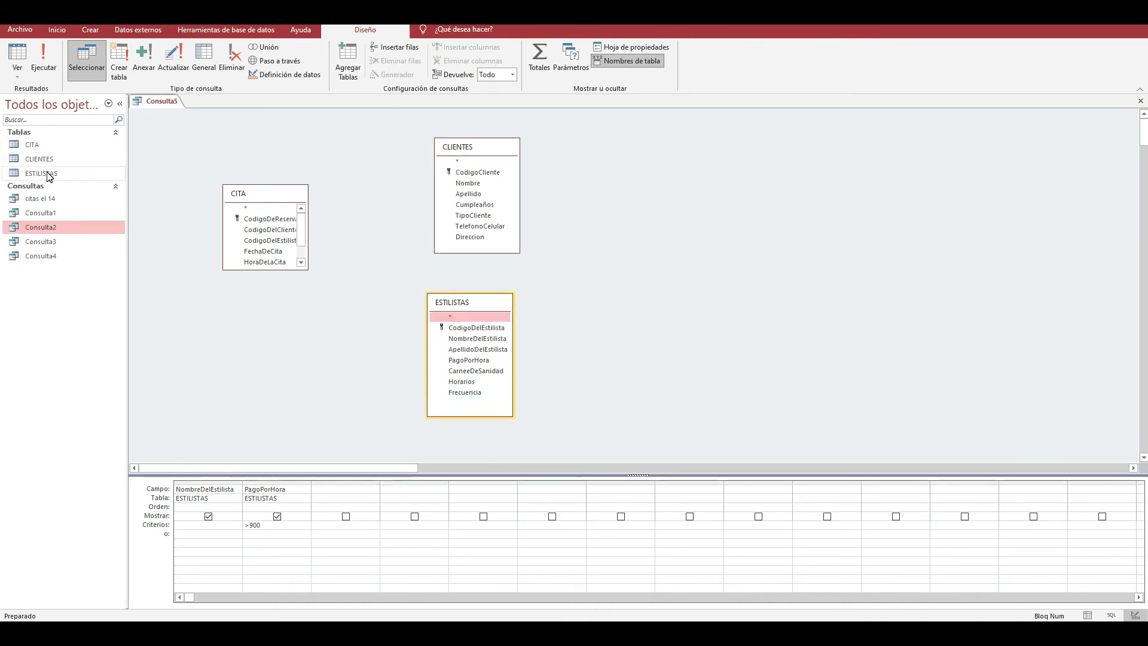
- Run the query again and look through the repeated stylist records
{"action": "left_click", "coordinate": [43, 57]}
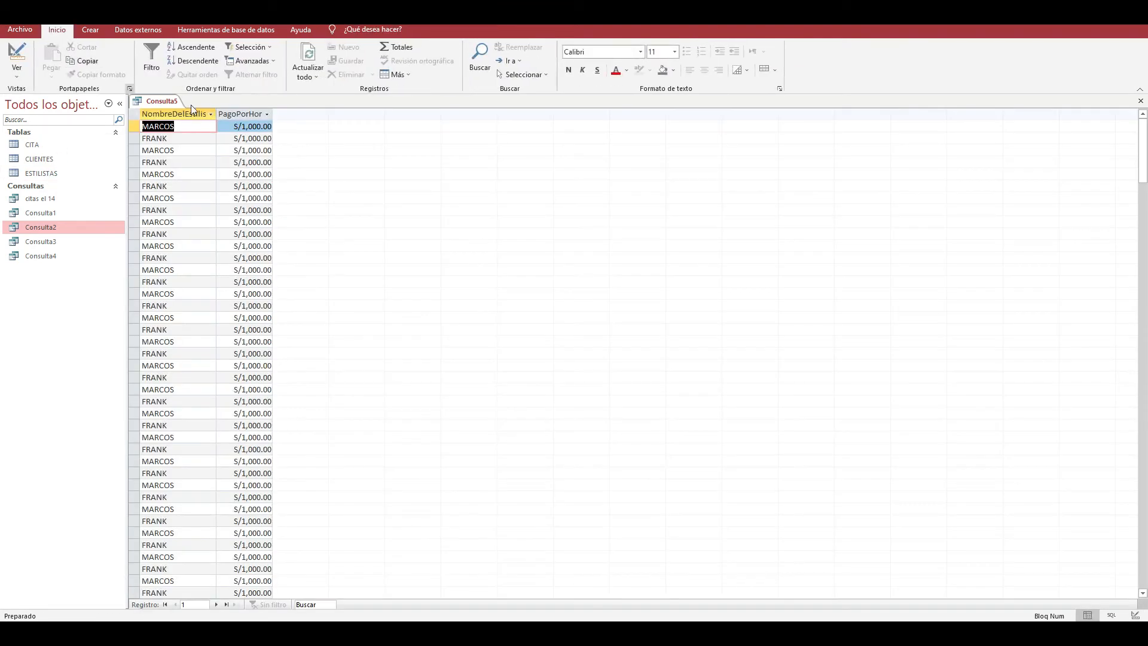
{"action": "scroll", "coordinate": [259, 249], "scroll_direction": "down", "scroll_amount": 14}
{"action": "scroll", "coordinate": [261, 252], "scroll_direction": "up", "scroll_amount": 4}
{"action": "scroll", "coordinate": [261, 251], "scroll_direction": "up", "scroll_amount": 10}
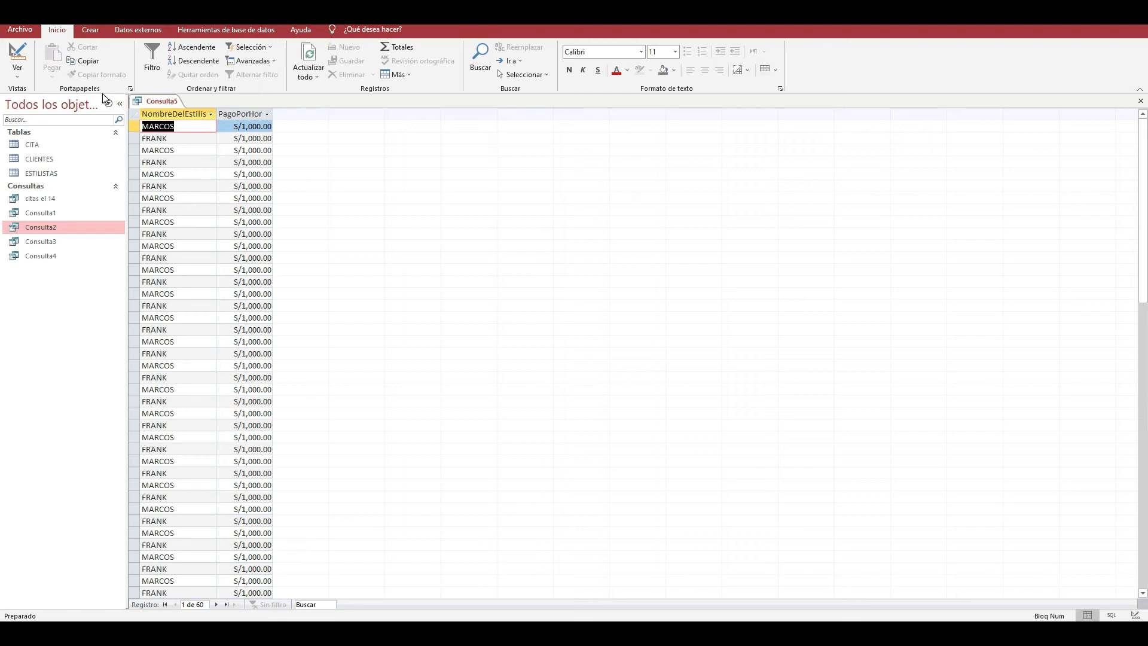
- View the CITA table's records and the table relationships diagram, closing each after checking it
{"action": "left_click", "coordinate": [54, 146]}
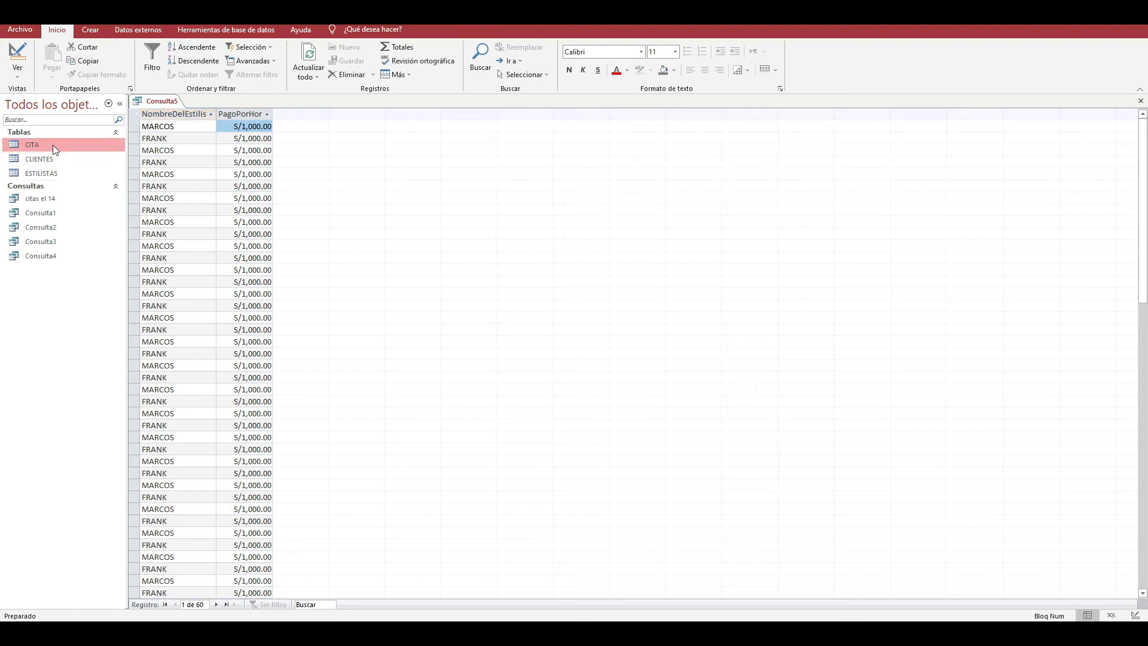
{"action": "double_click", "coordinate": [52, 145]}
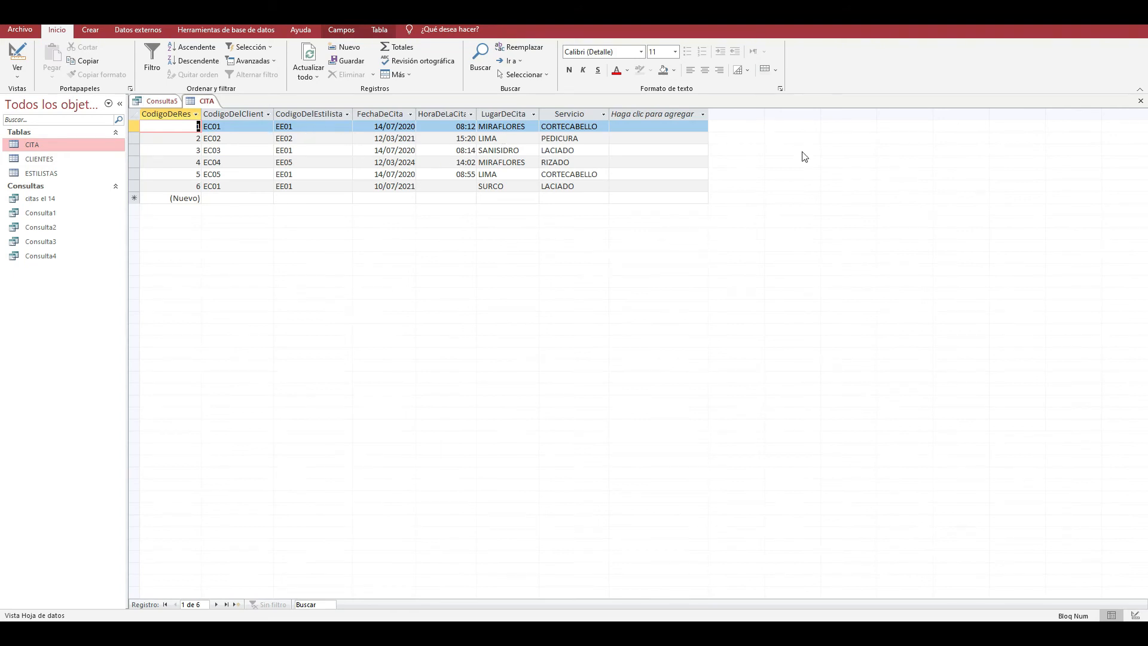
{"action": "left_click", "coordinate": [1140, 101]}
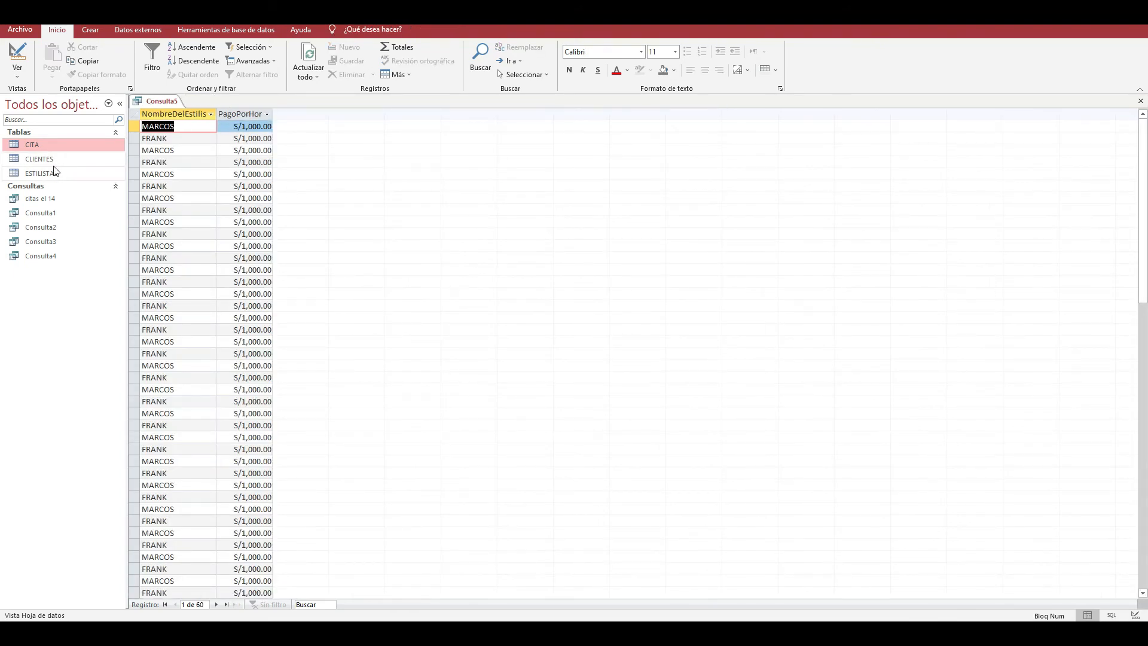
{"action": "left_click", "coordinate": [210, 27]}
{"action": "left_click", "coordinate": [170, 58]}
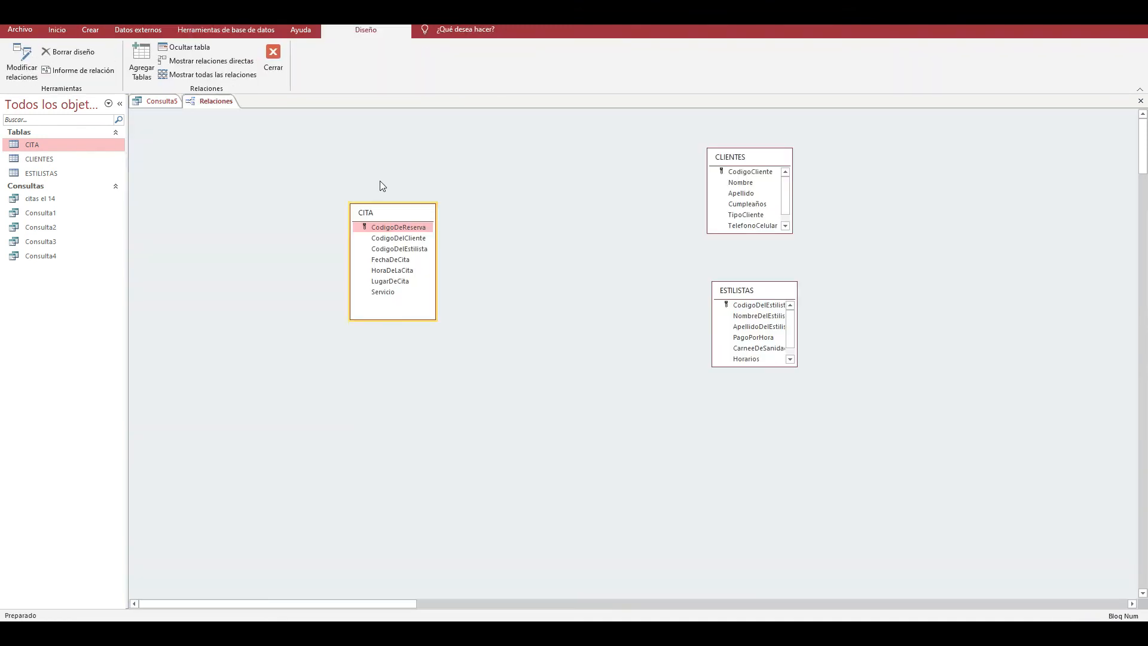
{"action": "left_click", "coordinate": [1140, 101]}
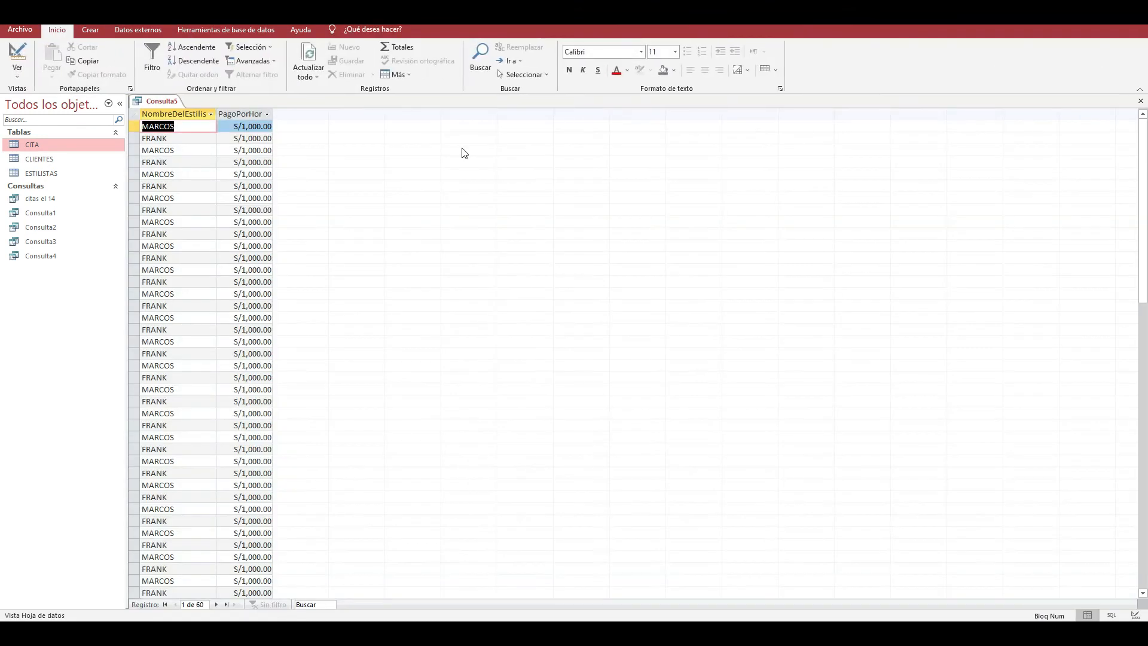
- Open the ESTILISTAS table to view its stylist records
{"action": "left_click", "coordinate": [55, 172]}
{"action": "double_click", "coordinate": [33, 177]}
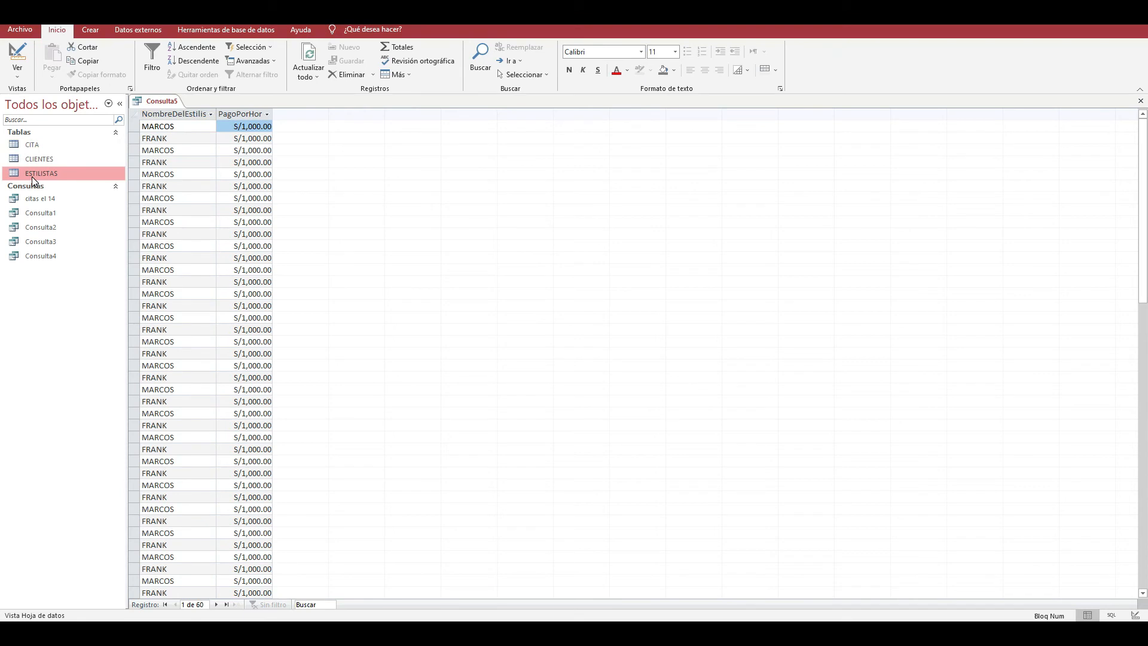
{"action": "left_click", "coordinate": [59, 218]}
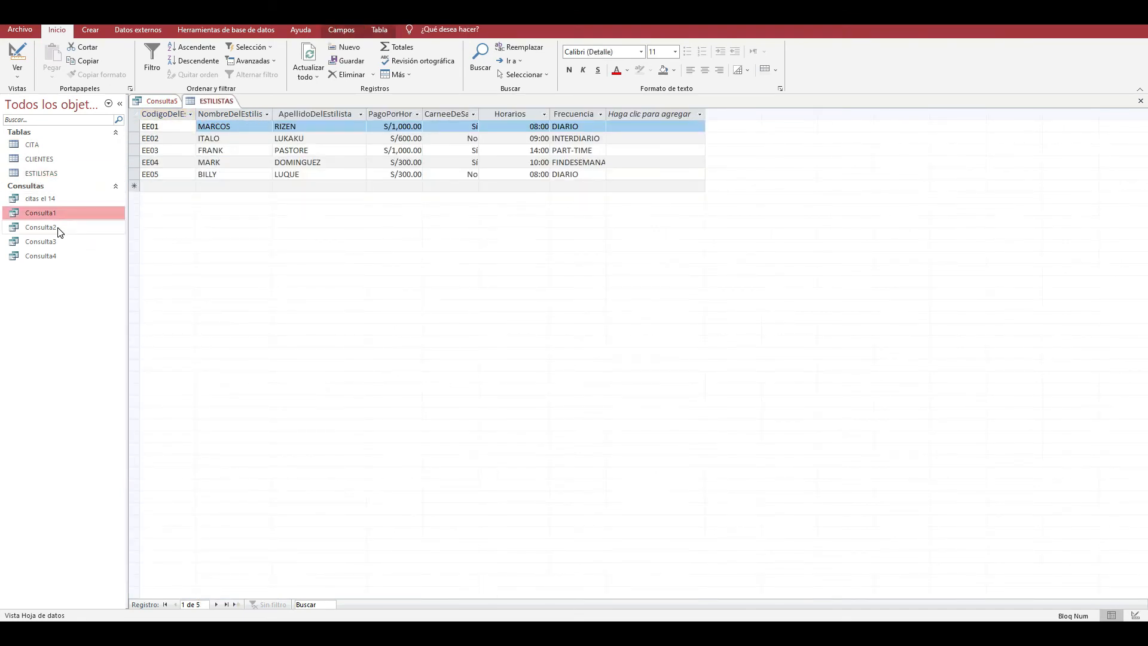
{"action": "left_click", "coordinate": [59, 230]}
{"action": "left_click", "coordinate": [66, 201]}
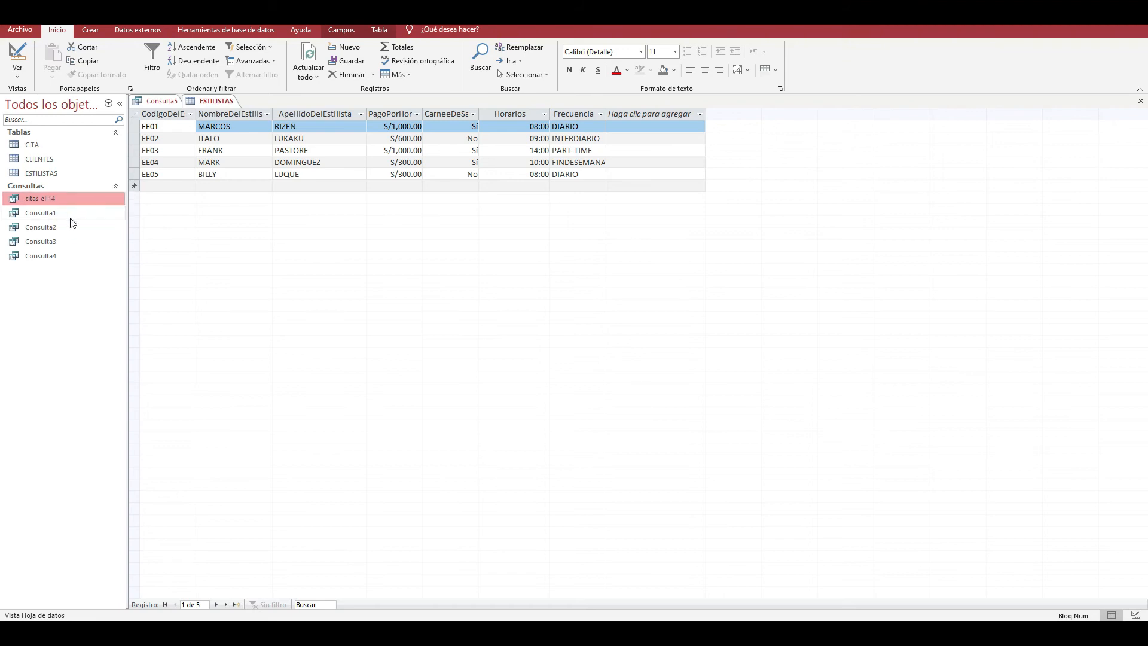
{"action": "left_click", "coordinate": [70, 215]}
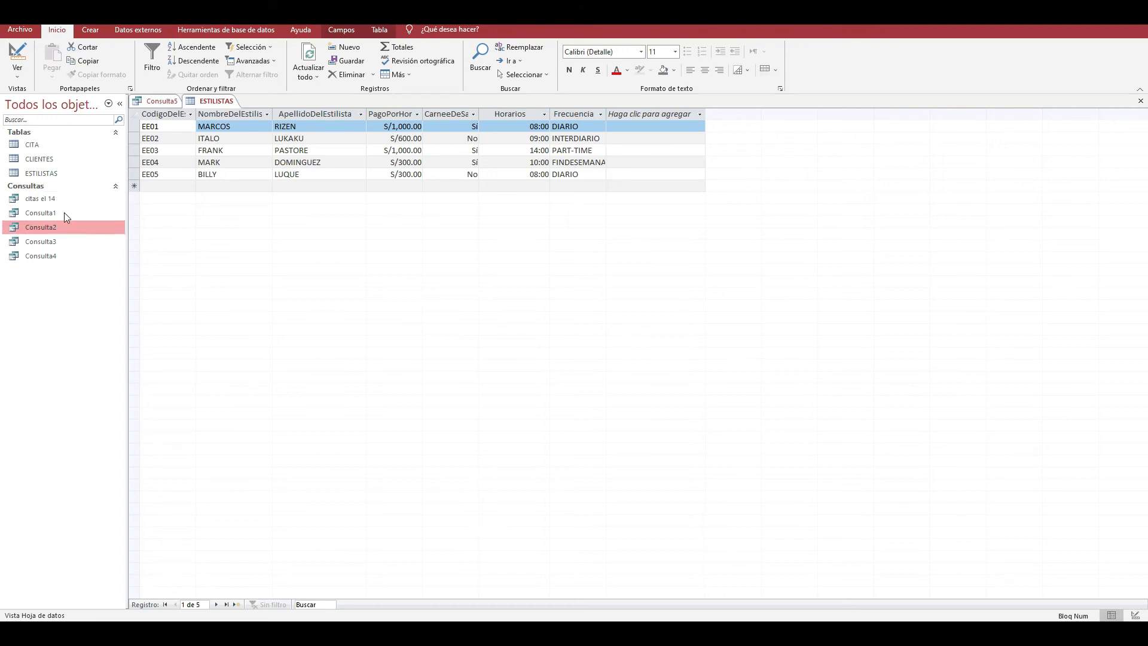
{"action": "right_click", "coordinate": [63, 210]}
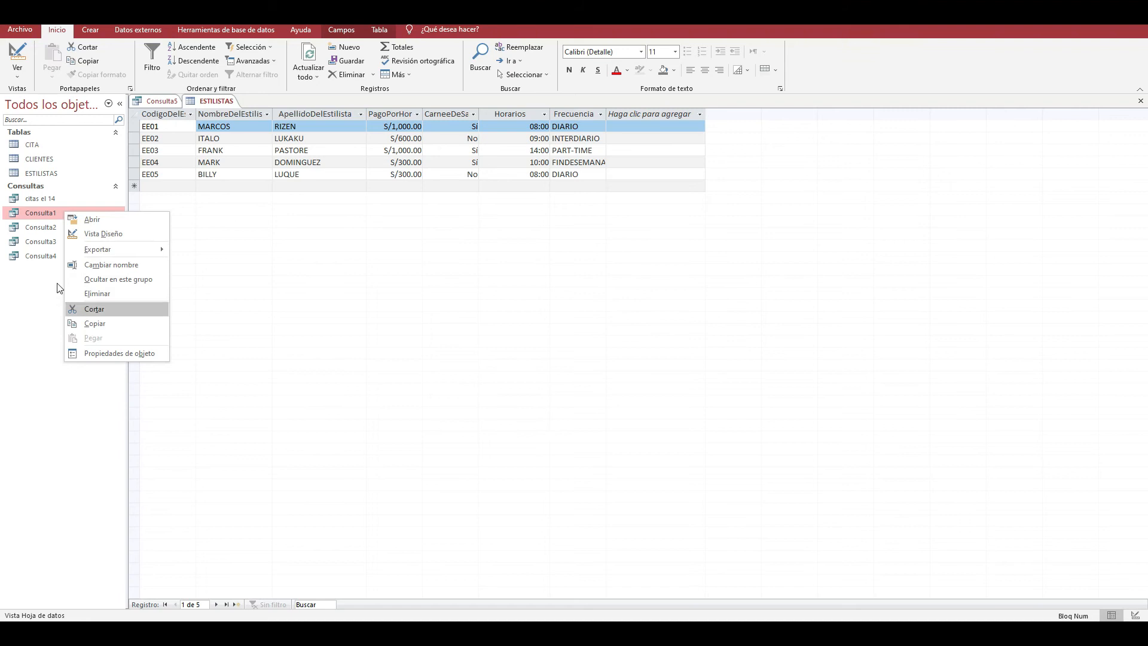
{"action": "left_click", "coordinate": [40, 226]}
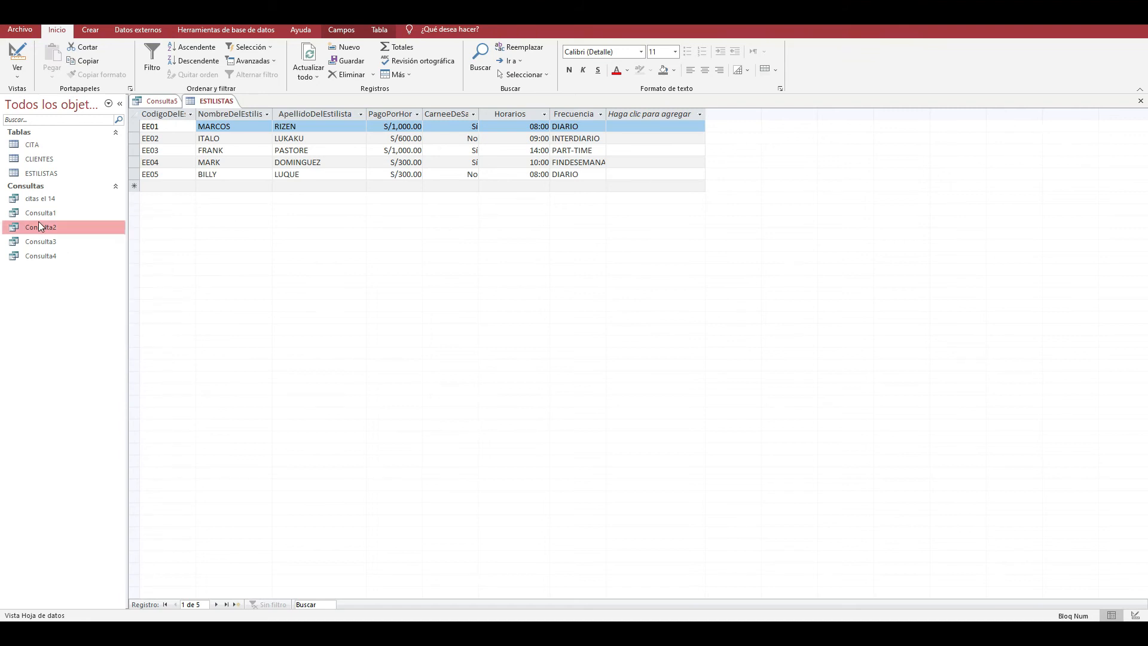
- Delete the saved queries Consulta4, Consulta3 and Consulta2, and close the ESTILISTAS table
{"action": "left_click", "coordinate": [49, 254]}
{"action": "key", "text": "Delete"}
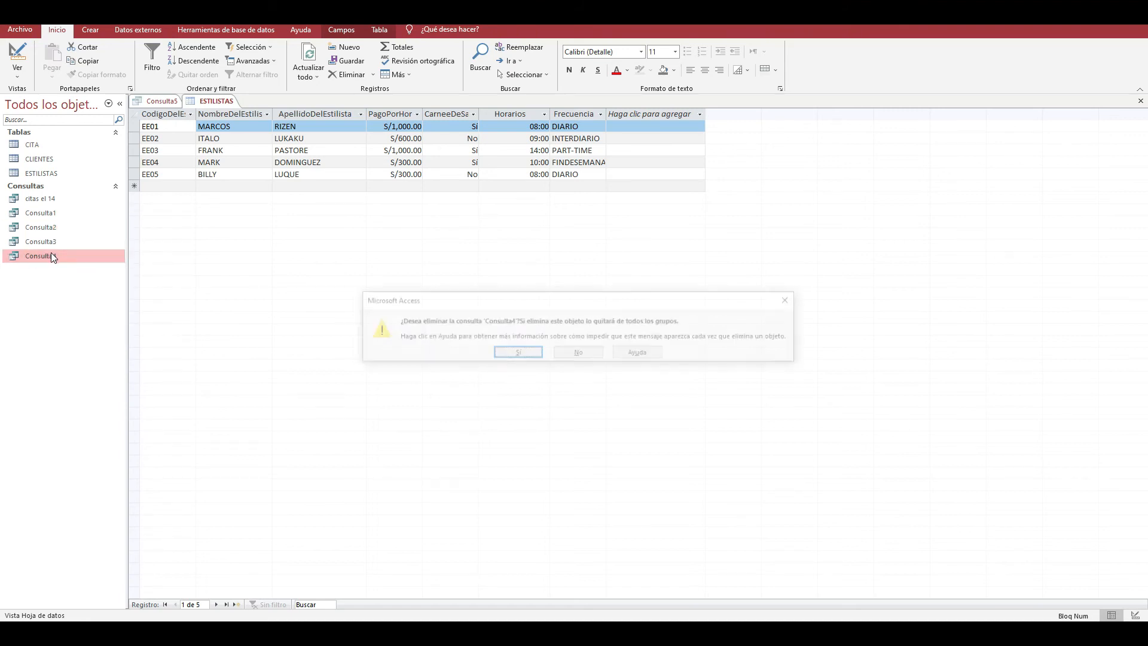
{"action": "key", "text": "Return"}
{"action": "left_click", "coordinate": [46, 242]}
{"action": "key", "text": "Delete"}
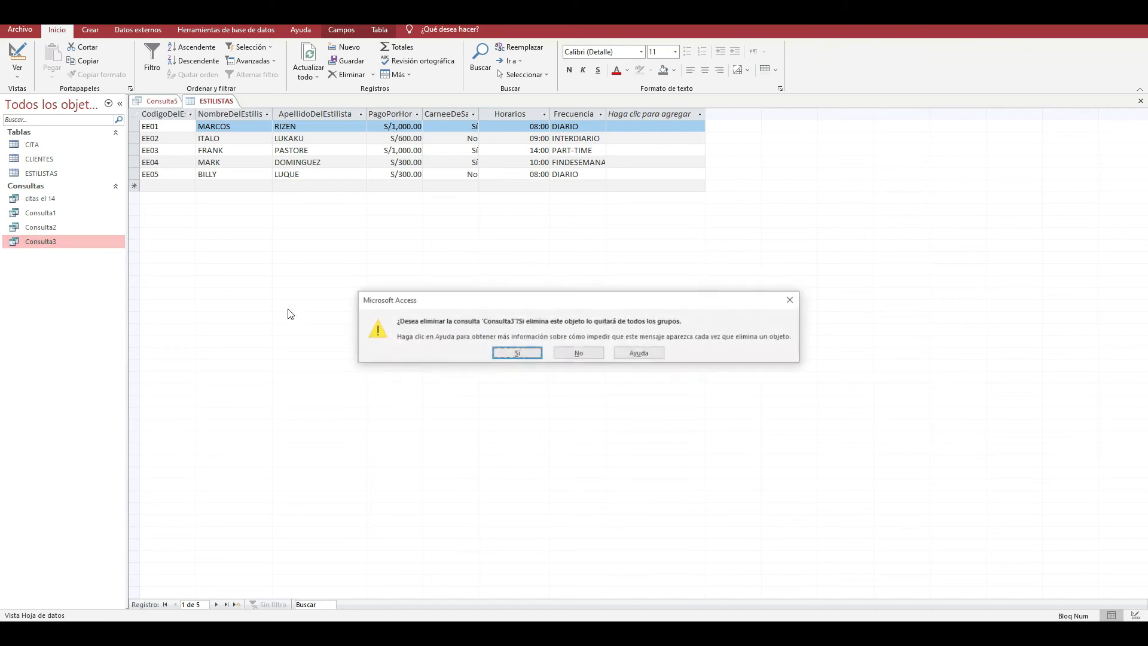
{"action": "left_click", "coordinate": [495, 354]}
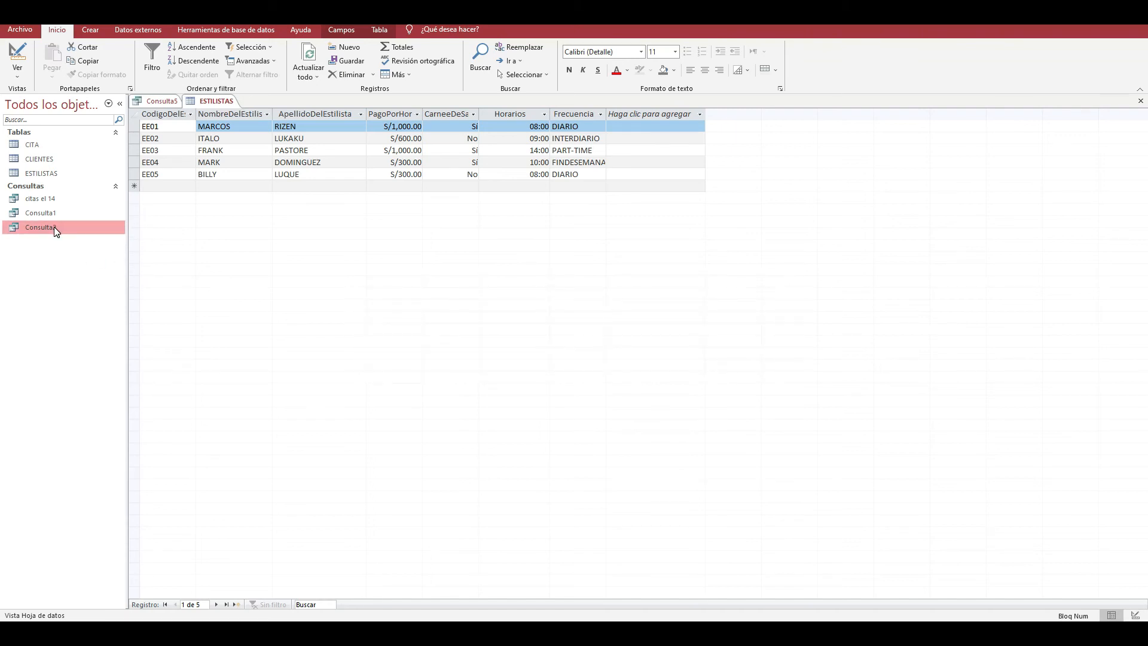
{"action": "key", "text": "Delete"}
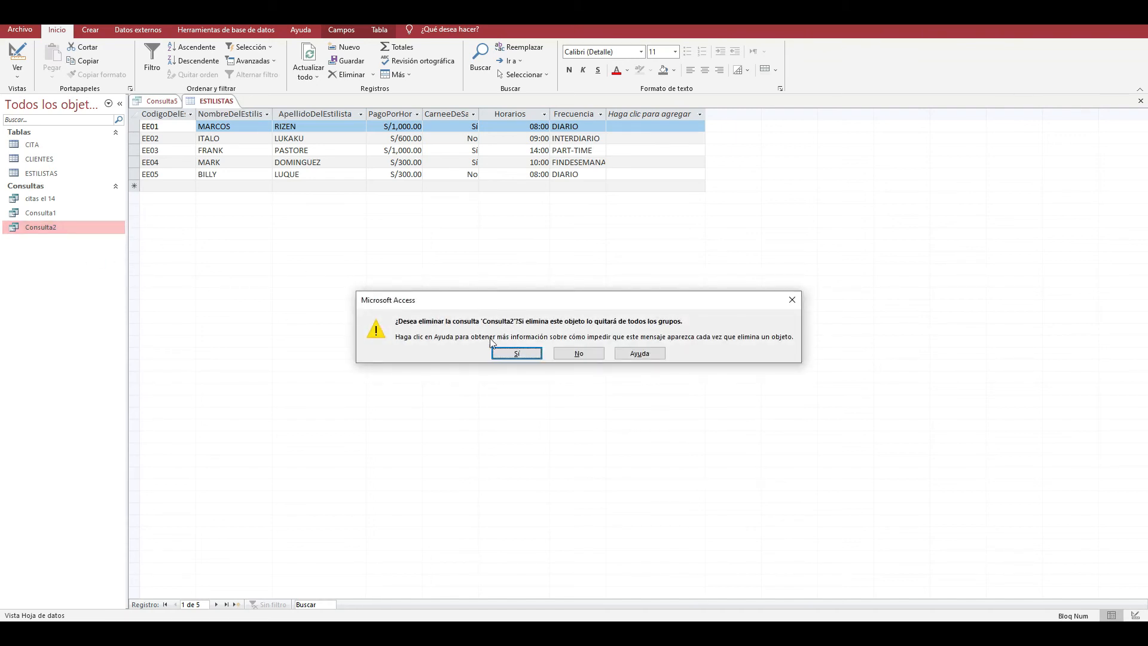
{"action": "left_click", "coordinate": [495, 353]}
{"action": "left_click", "coordinate": [1139, 100]}
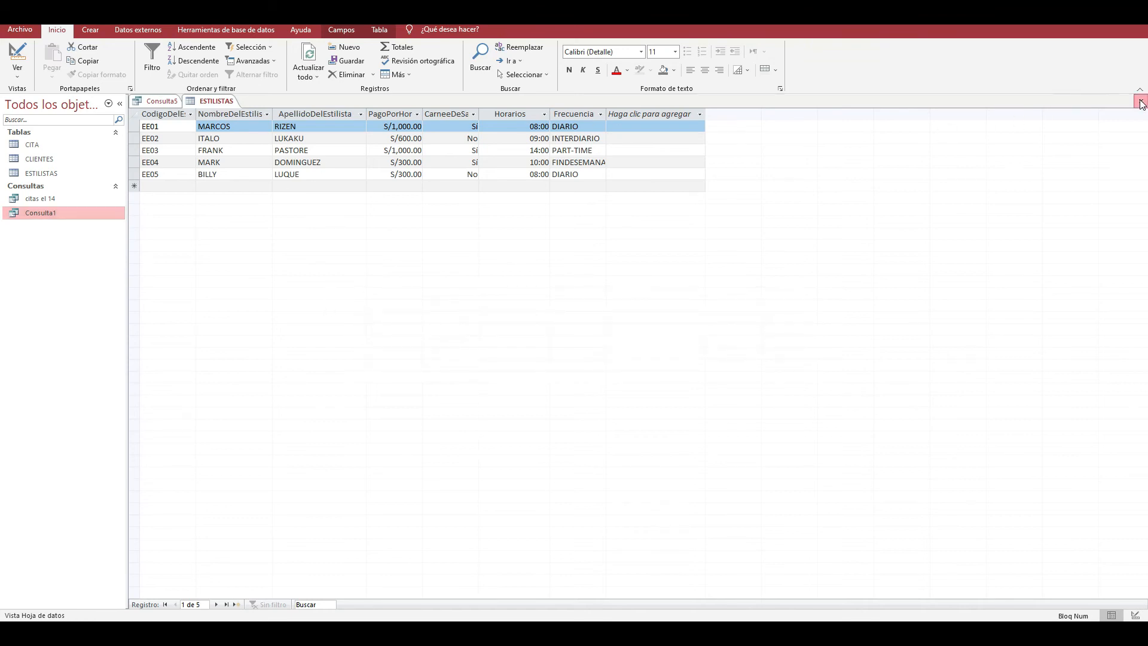
{"action": "right_click", "coordinate": [48, 212]}
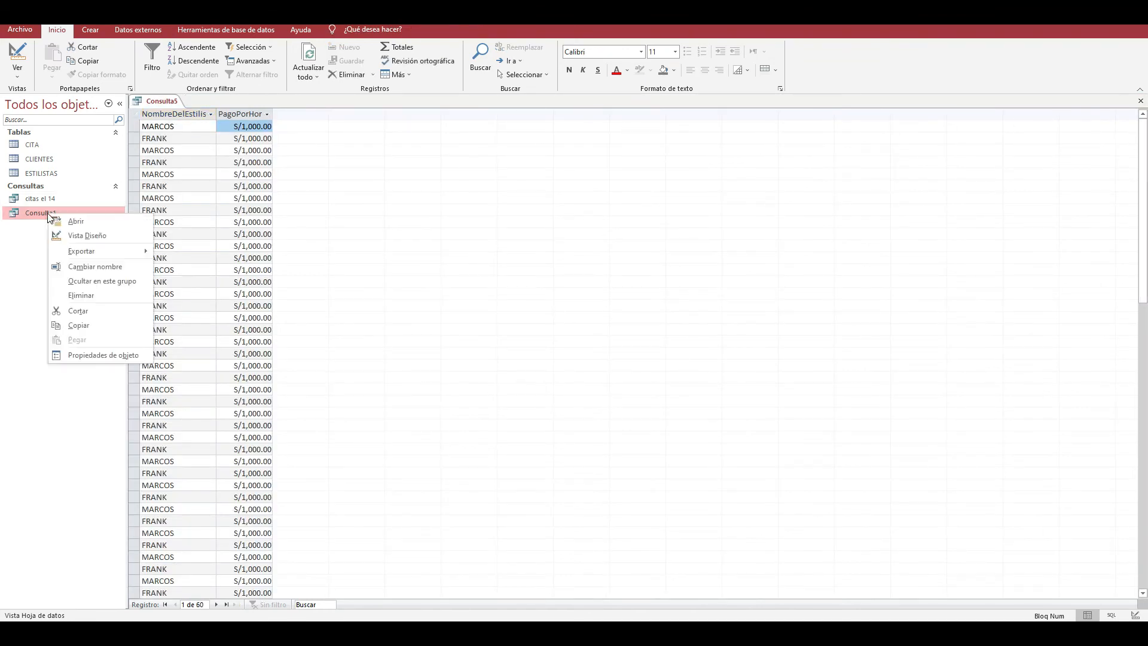
- Return the query to design view, change the PagoPorHora criterion value to 800, and rerun it to look through the records
{"action": "left_click", "coordinate": [17, 70]}
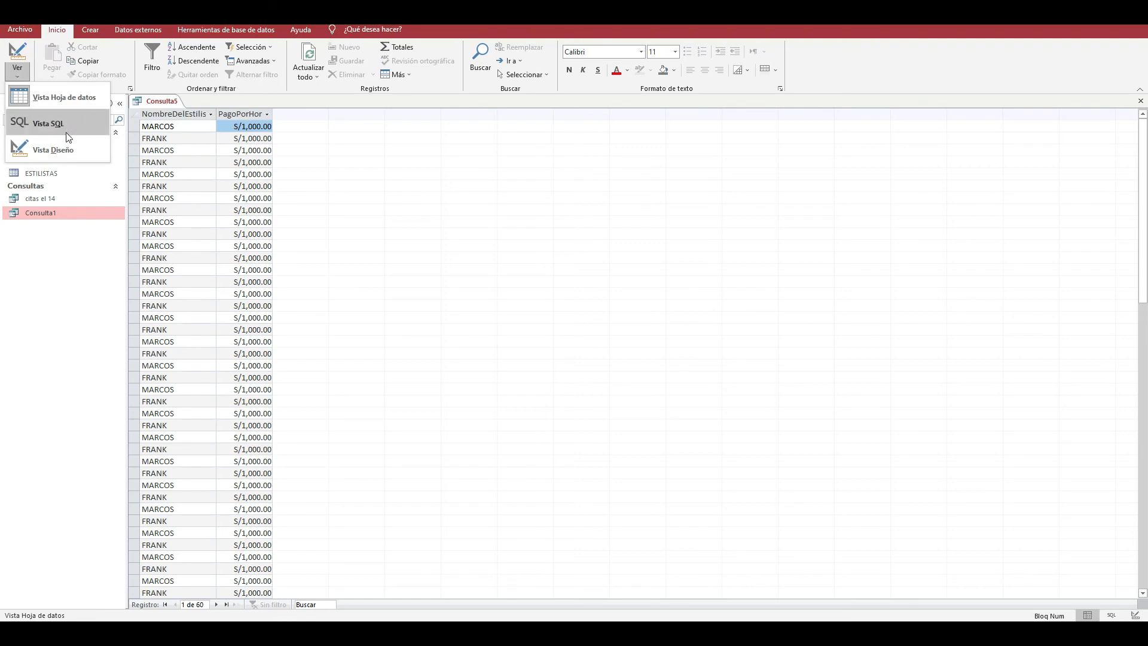
{"action": "left_click", "coordinate": [36, 149]}
{"action": "left_click", "coordinate": [280, 526]}
{"action": "left_click", "coordinate": [290, 499]}
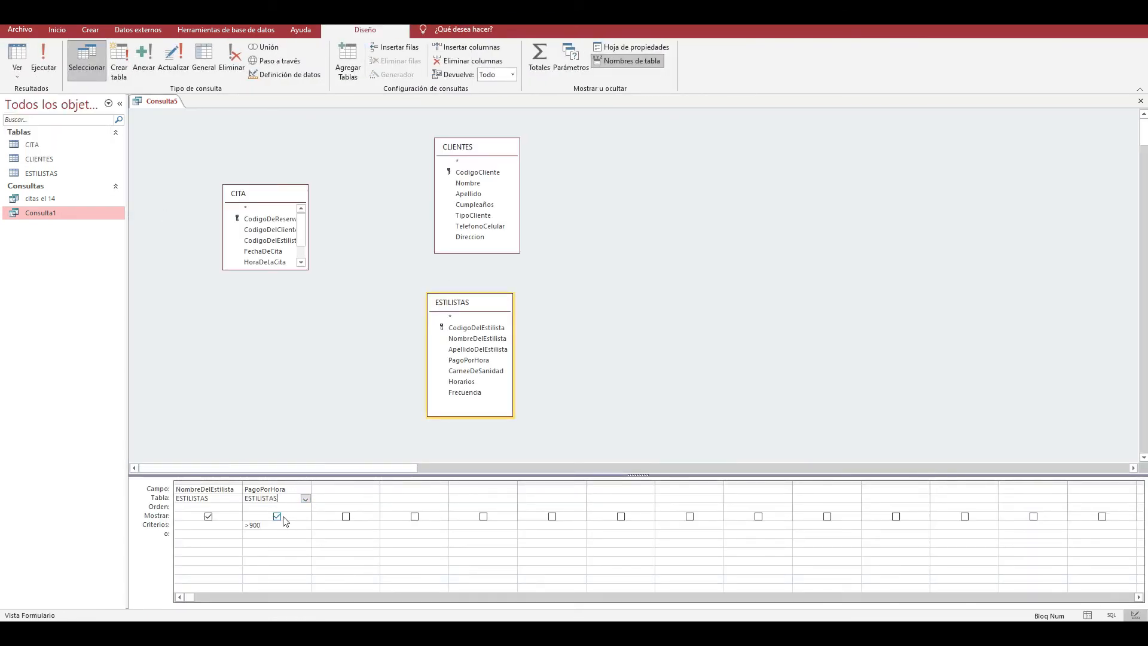
{"action": "left_click", "coordinate": [281, 530]}
{"action": "type", "text": "800"}
{"action": "left_click", "coordinate": [43, 60]}
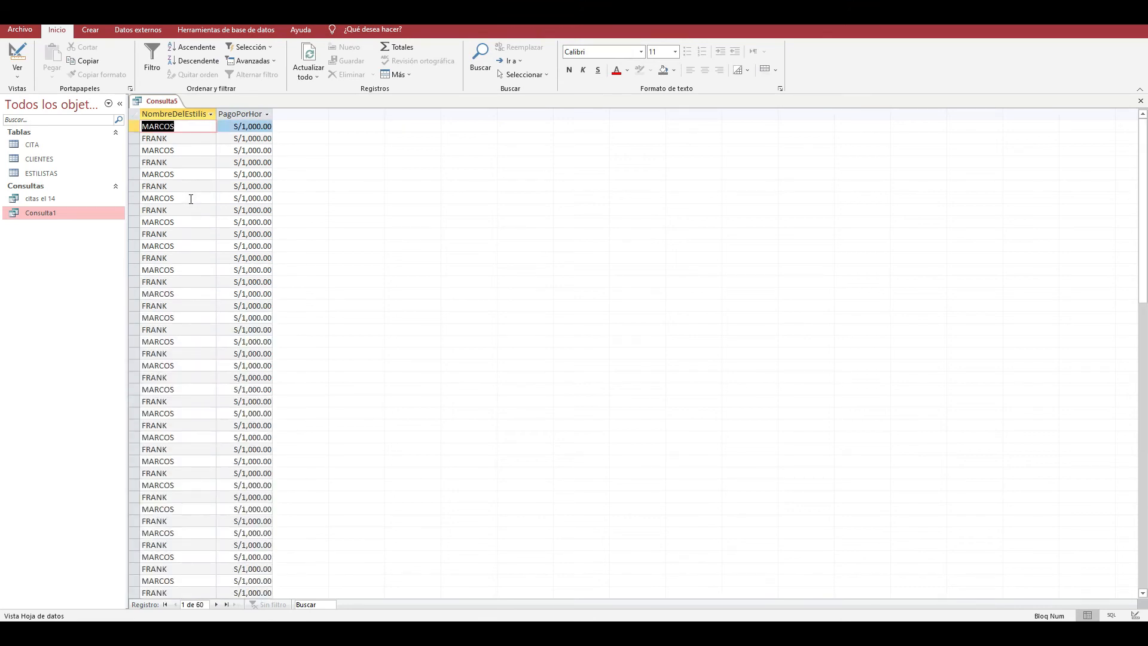
{"action": "scroll", "coordinate": [204, 359], "scroll_direction": "down", "scroll_amount": 1}
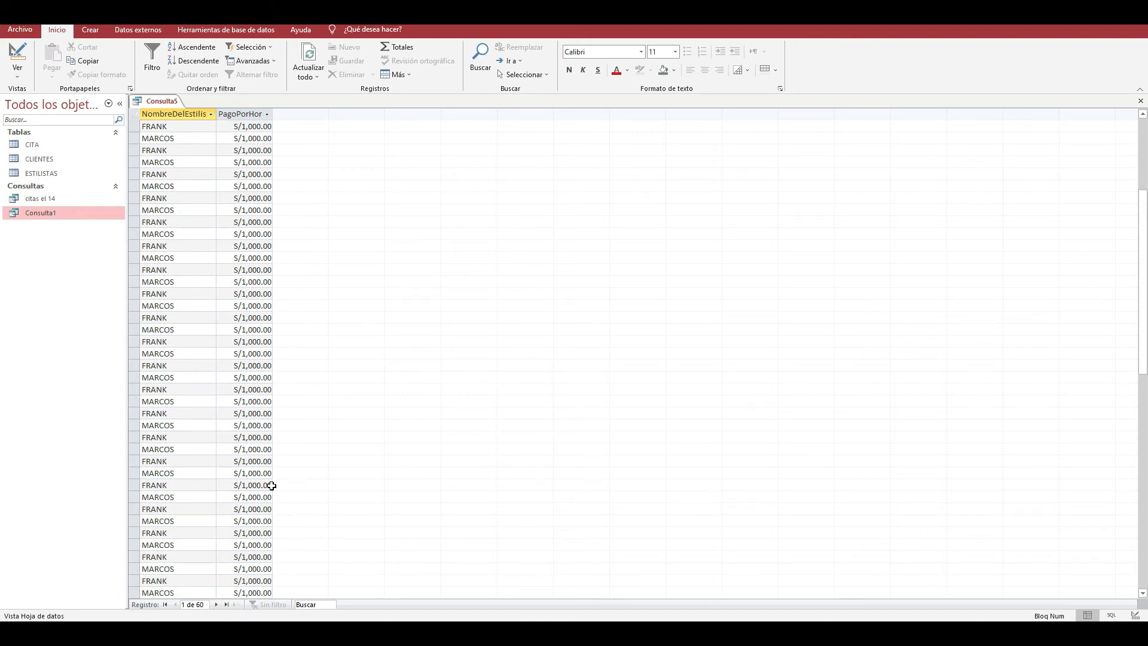
{"action": "scroll", "coordinate": [272, 484], "scroll_direction": "up", "scroll_amount": 1}
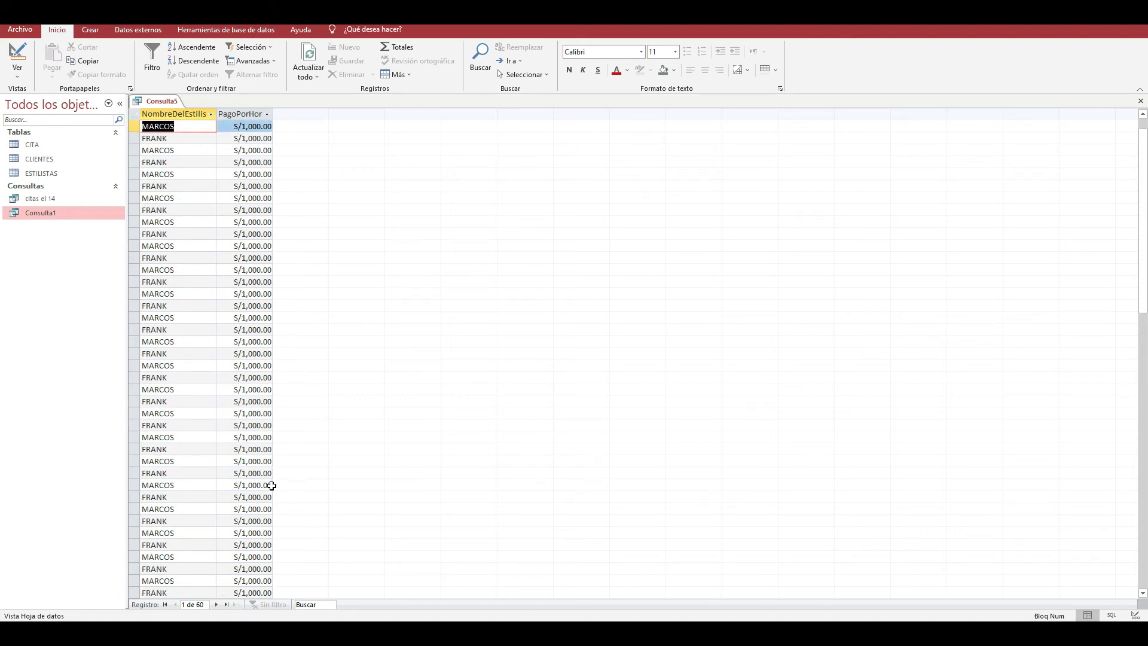
- Recheck the appointment records in CITA and the links between tables in the relationships diagram, then return to the query results
{"action": "double_click", "coordinate": [40, 146]}
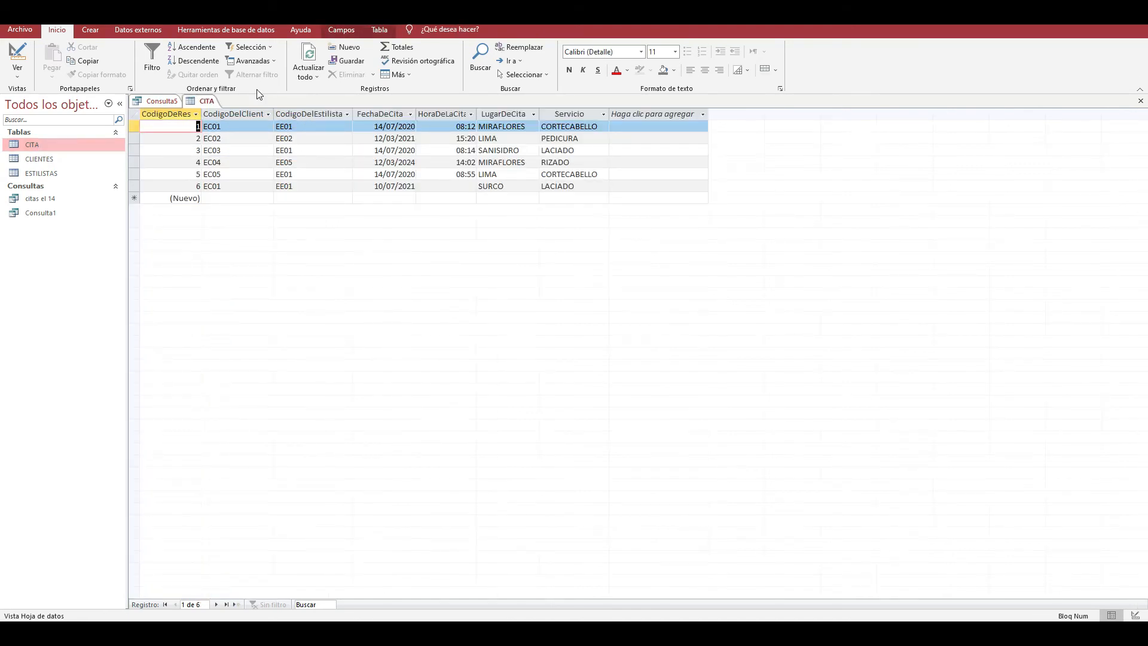
{"action": "left_click", "coordinate": [1140, 101]}
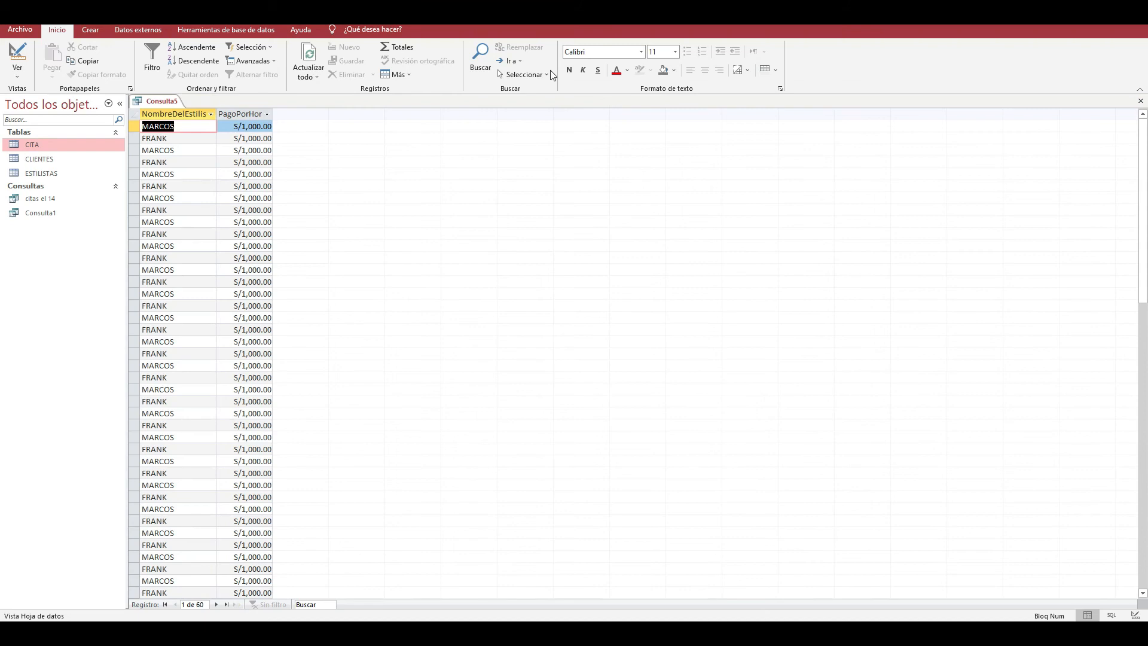
{"action": "left_click", "coordinate": [227, 30]}
{"action": "left_click", "coordinate": [162, 59]}
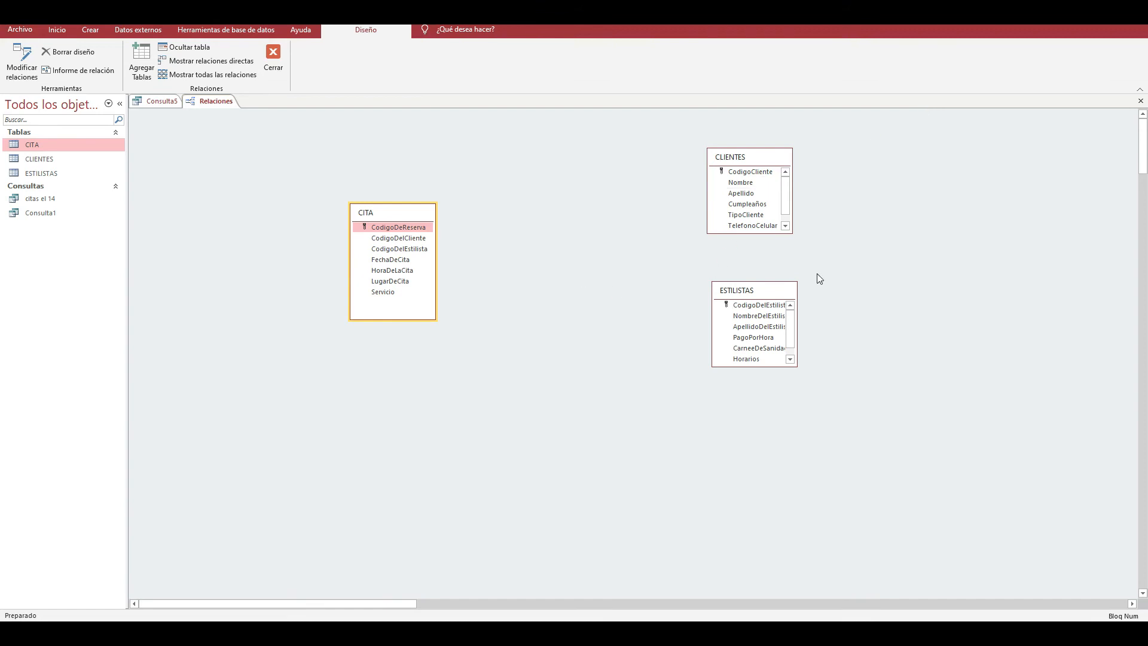
{"action": "left_click", "coordinate": [1139, 100]}
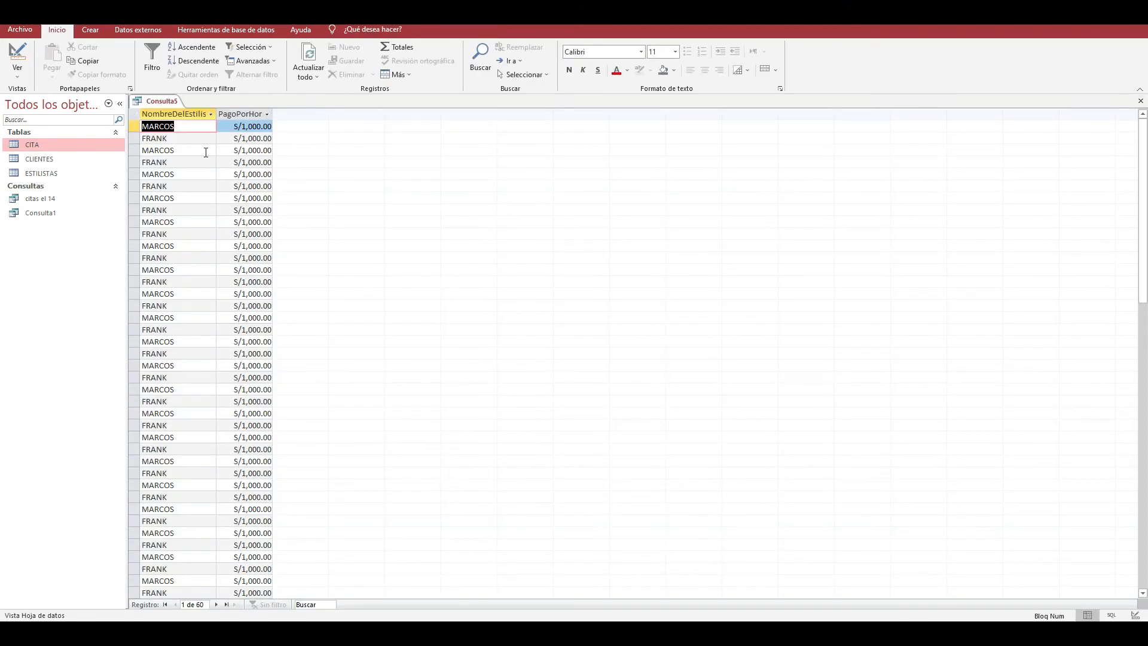
- Close Consulta5 without saving it
{"action": "left_click", "coordinate": [60, 172]}
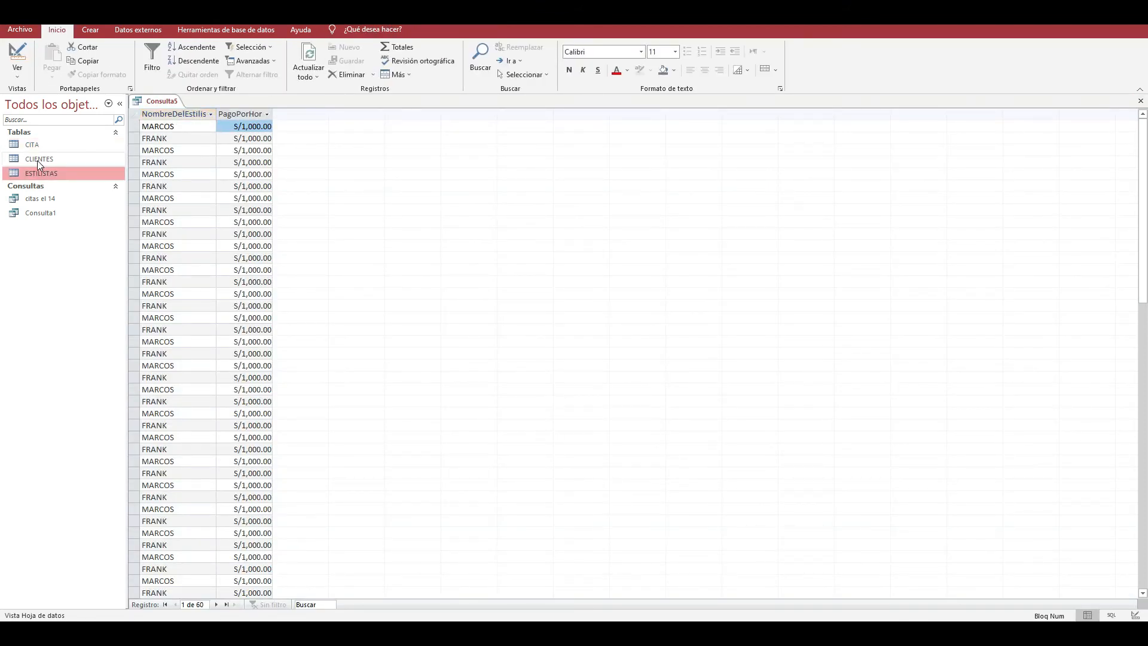
{"action": "left_click", "coordinate": [1139, 100]}
{"action": "left_click", "coordinate": [565, 352]}
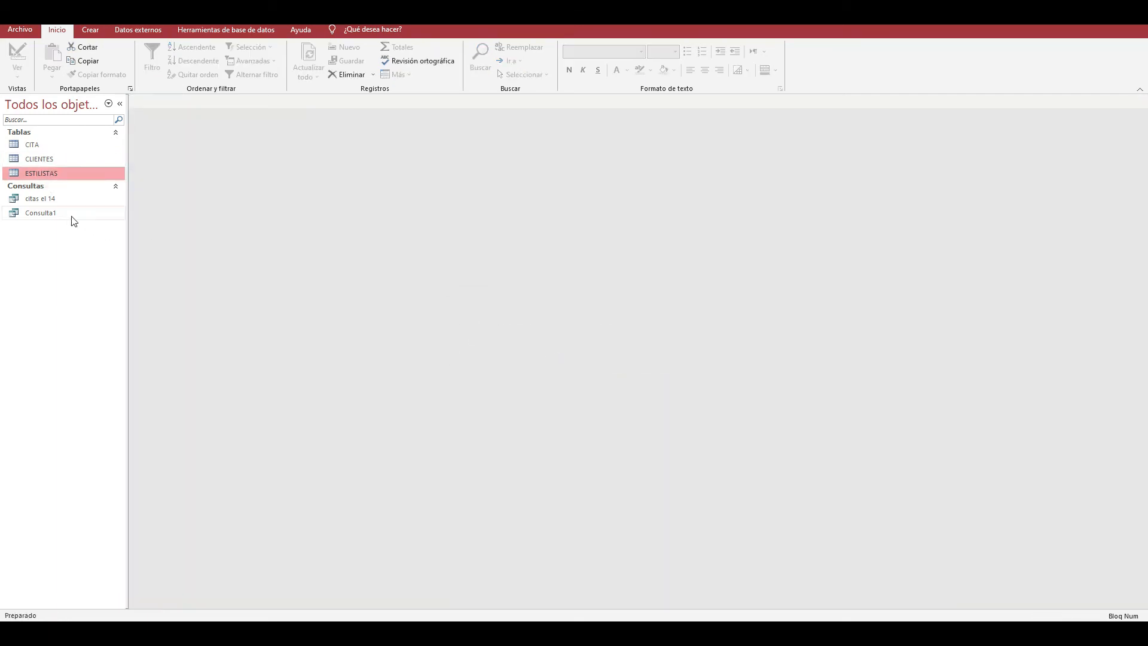
- Open the saved queries citas el 14 and Consulta1 and compare their appointment records
{"action": "double_click", "coordinate": [46, 199]}
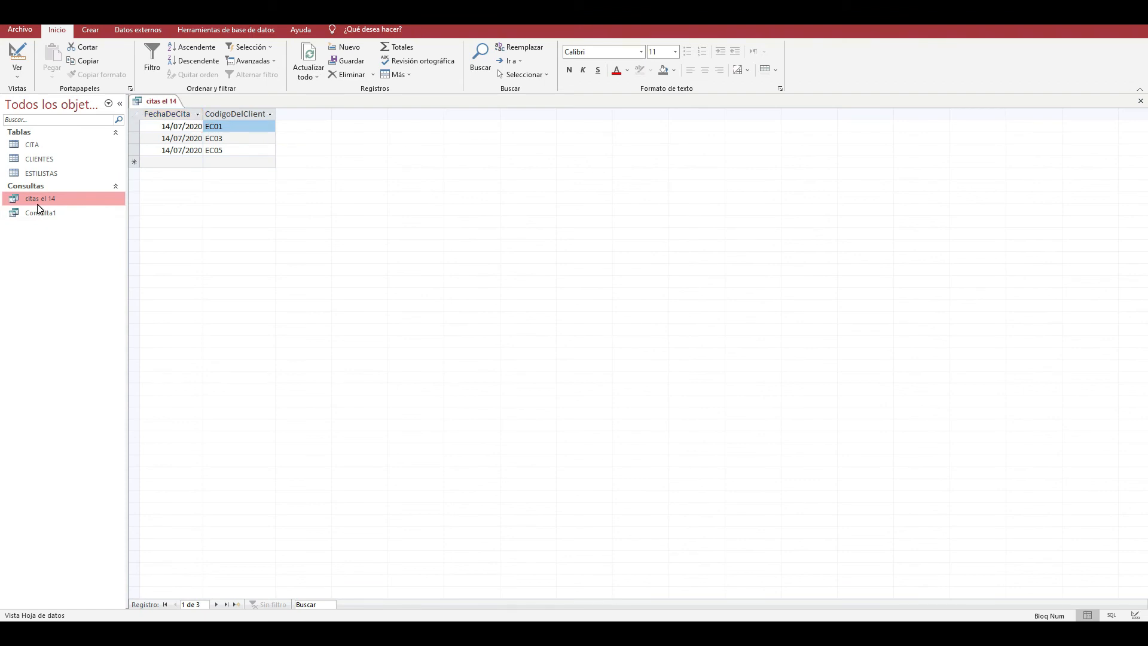
{"action": "double_click", "coordinate": [43, 211]}
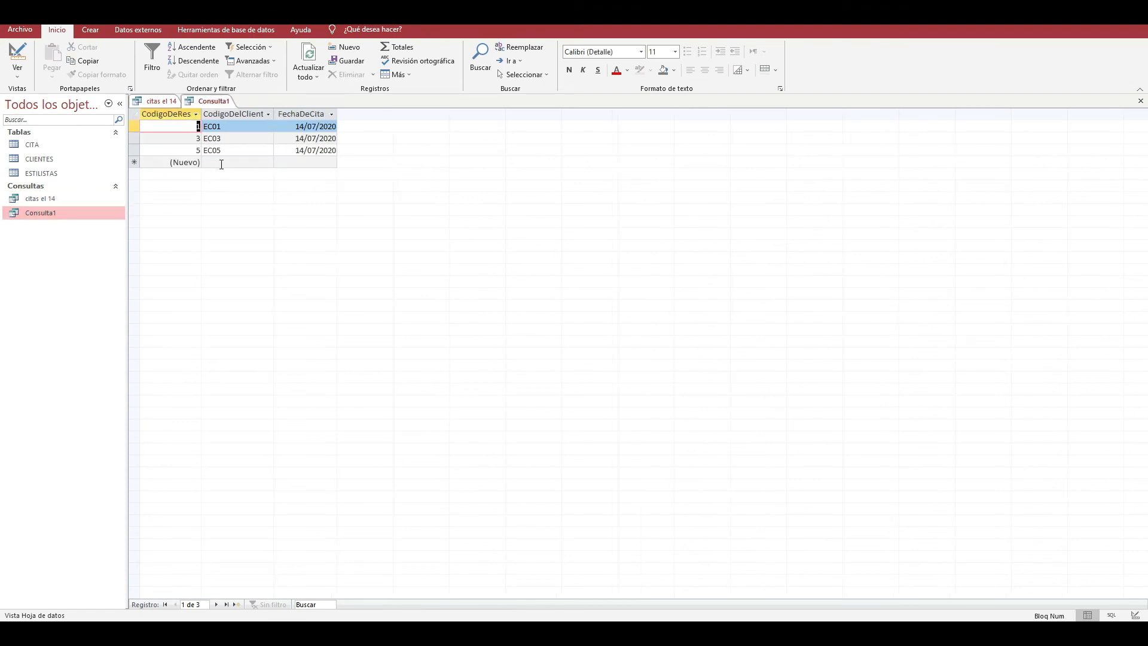
{"action": "left_click", "coordinate": [225, 163]}
{"action": "left_click", "coordinate": [163, 101]}
{"action": "left_click", "coordinate": [207, 100]}
{"action": "left_click", "coordinate": [240, 150]}
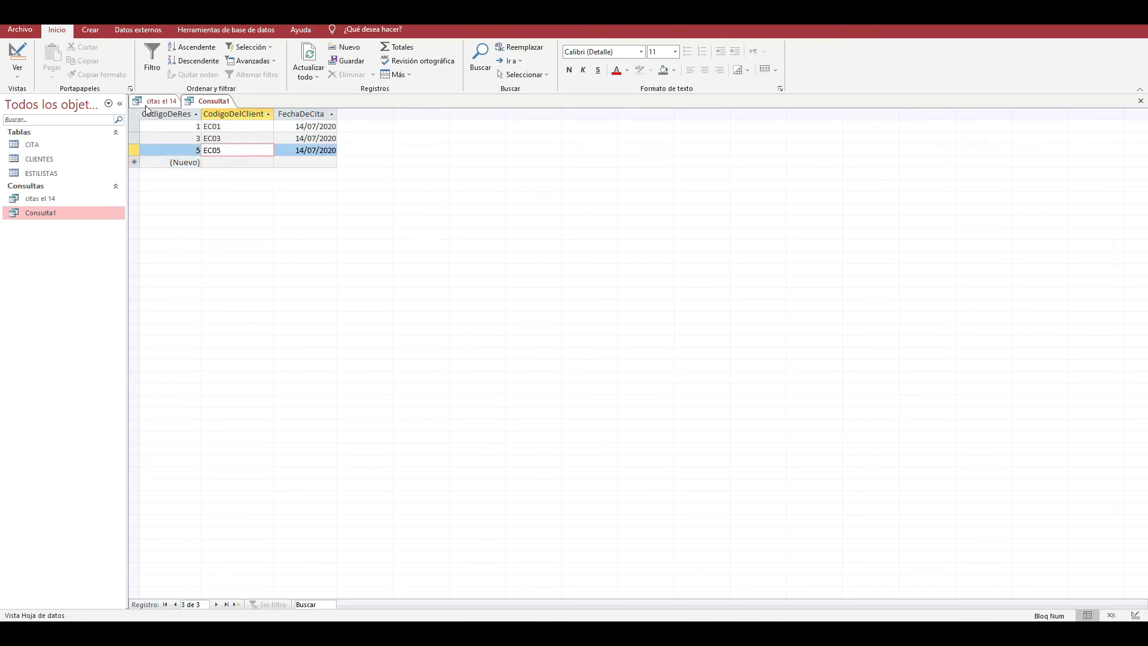
{"action": "left_click", "coordinate": [24, 77]}
{"action": "left_click", "coordinate": [327, 218]}
- Create a new query in design view using only the ESTILISTAS table
{"action": "left_click", "coordinate": [90, 29]}
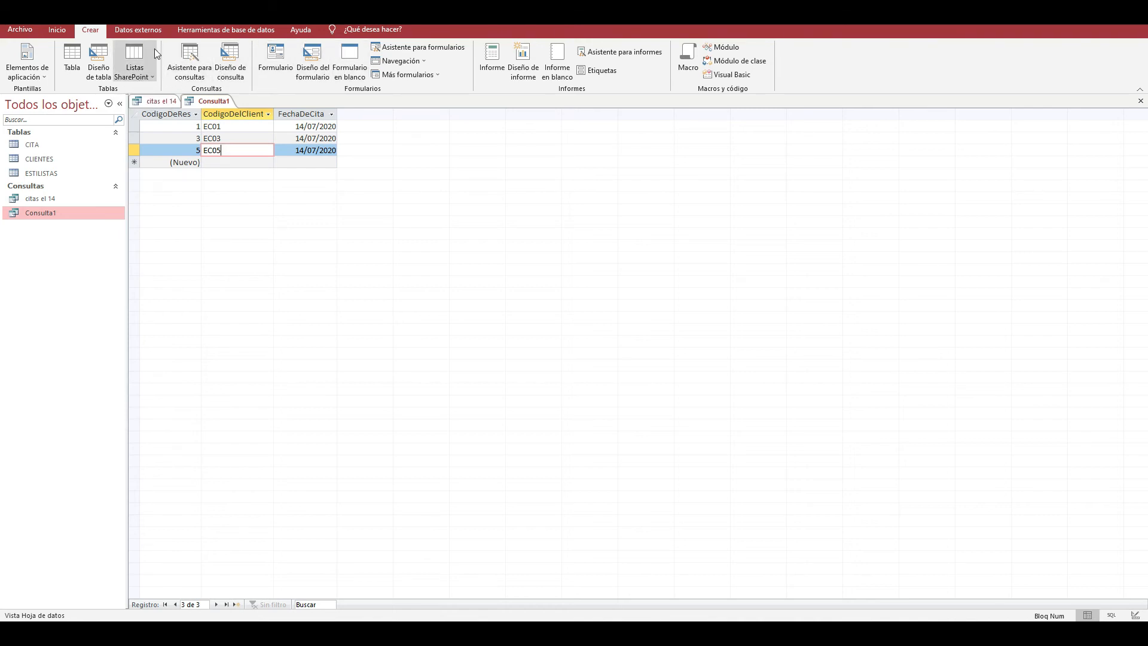
{"action": "left_click", "coordinate": [240, 72]}
{"action": "left_click_drag", "start_coordinate": [565, 325], "coordinate": [589, 183]}
{"action": "left_click", "coordinate": [532, 232]}
{"action": "double_click", "coordinate": [532, 232]}
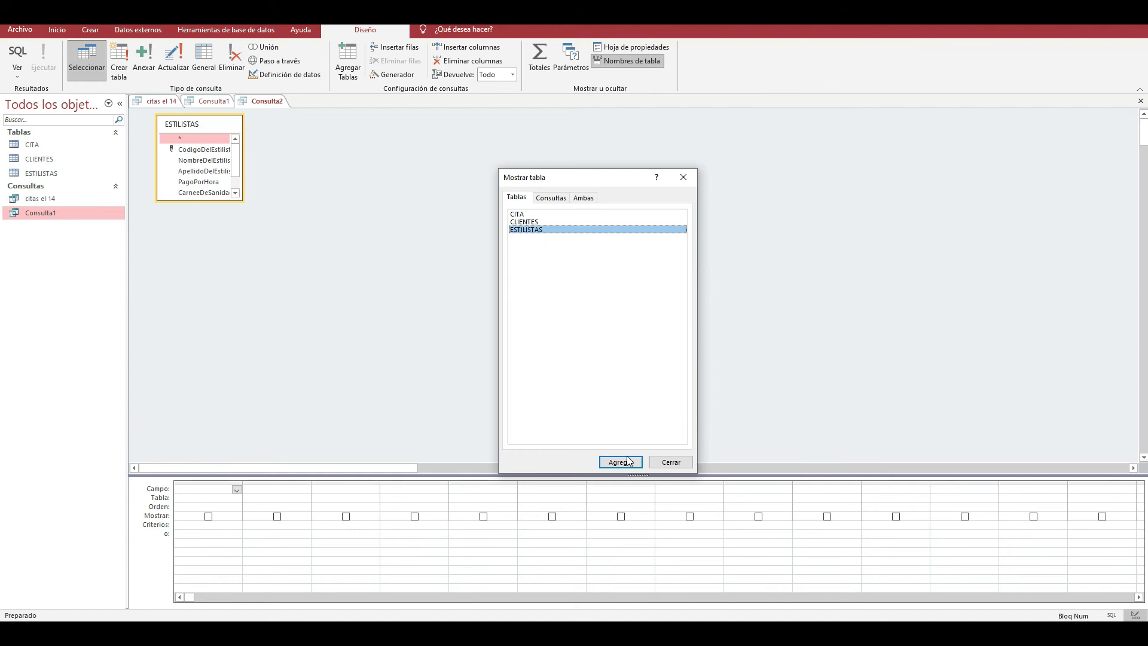
{"action": "left_click", "coordinate": [683, 177]}
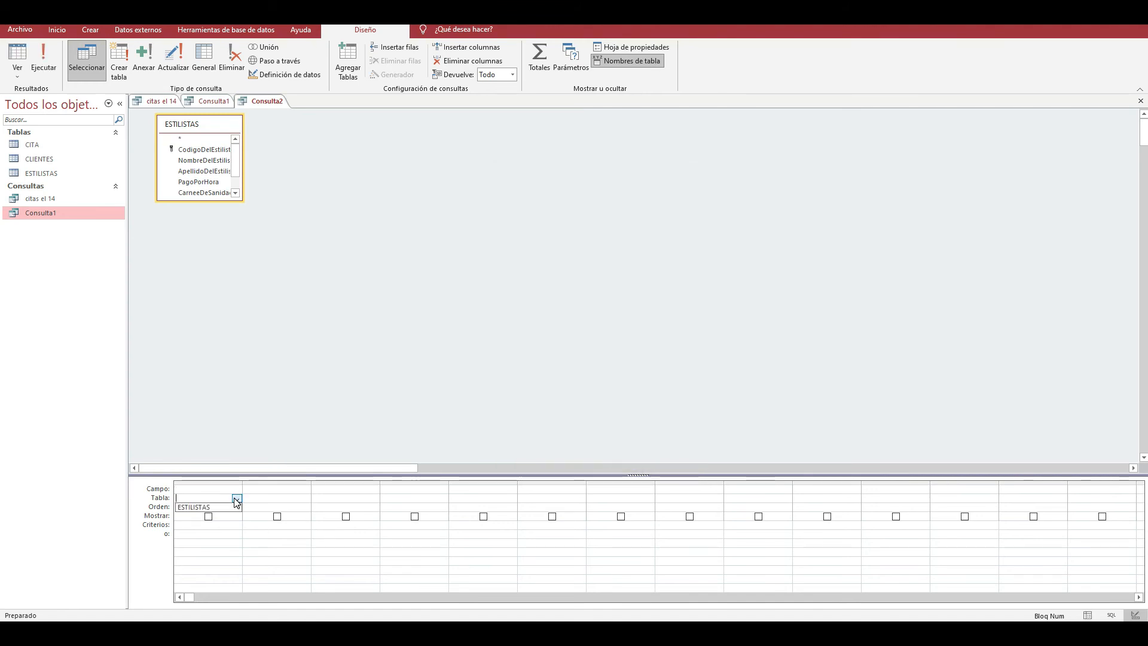
- Add the NombreDelEstilista field to the query and run it
{"action": "left_click", "coordinate": [237, 490]}
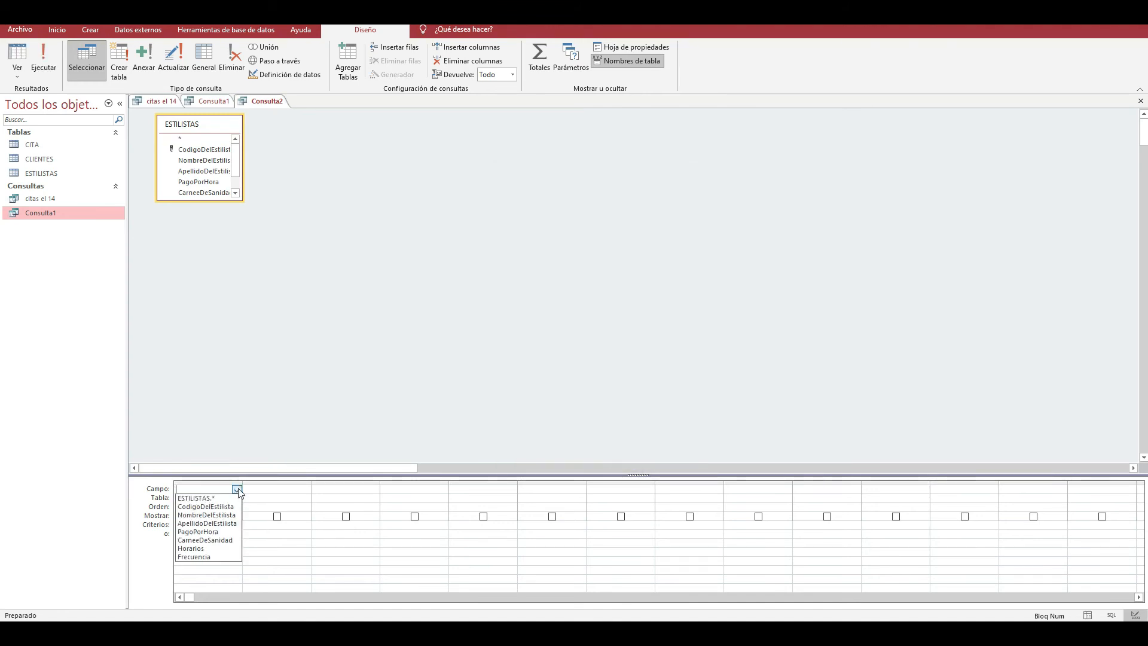
{"action": "left_click", "coordinate": [217, 518]}
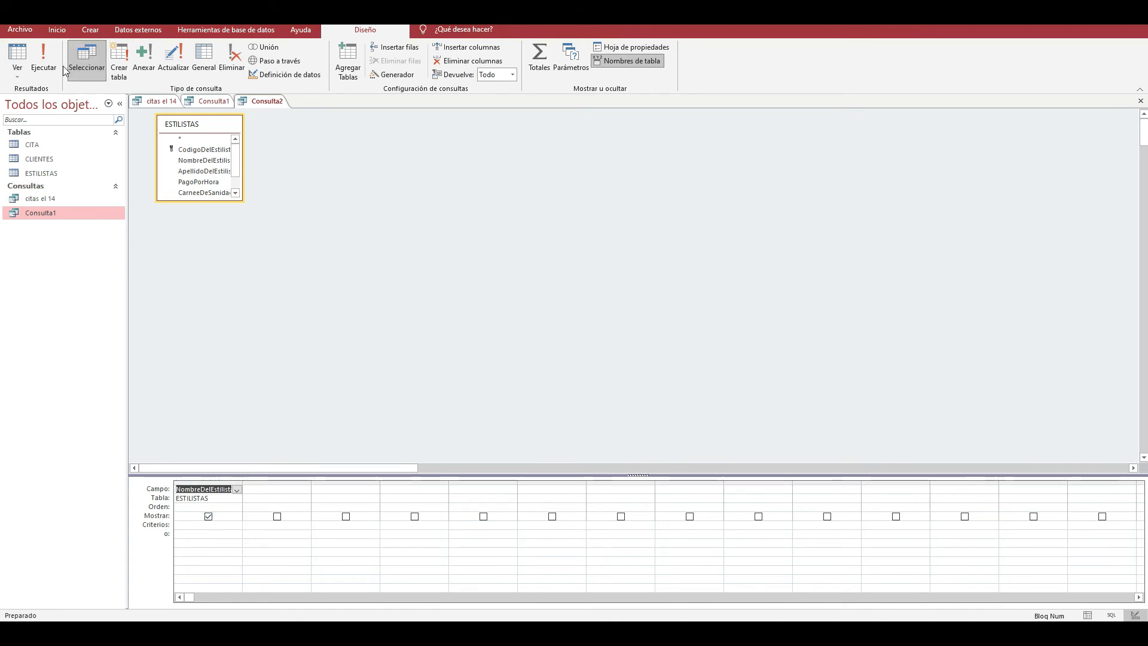
{"action": "left_click", "coordinate": [43, 60]}
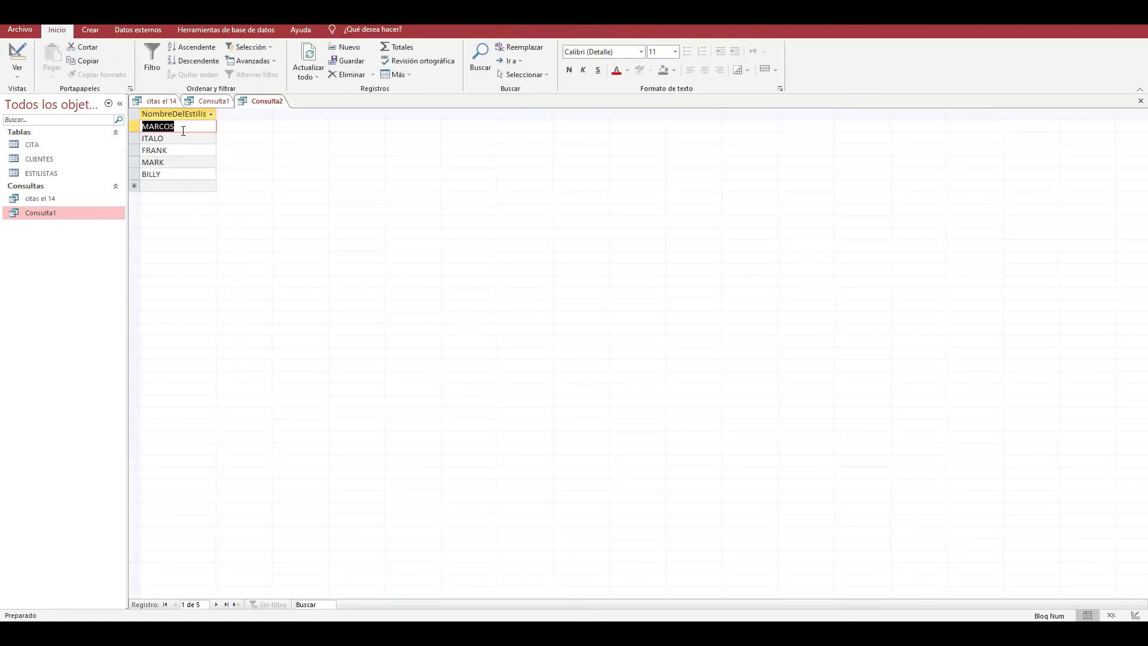
- Return to design view, add the PagoPorHora field from ESTILISTAS with the criterion 900, and run the query
{"action": "left_click", "coordinate": [27, 70]}
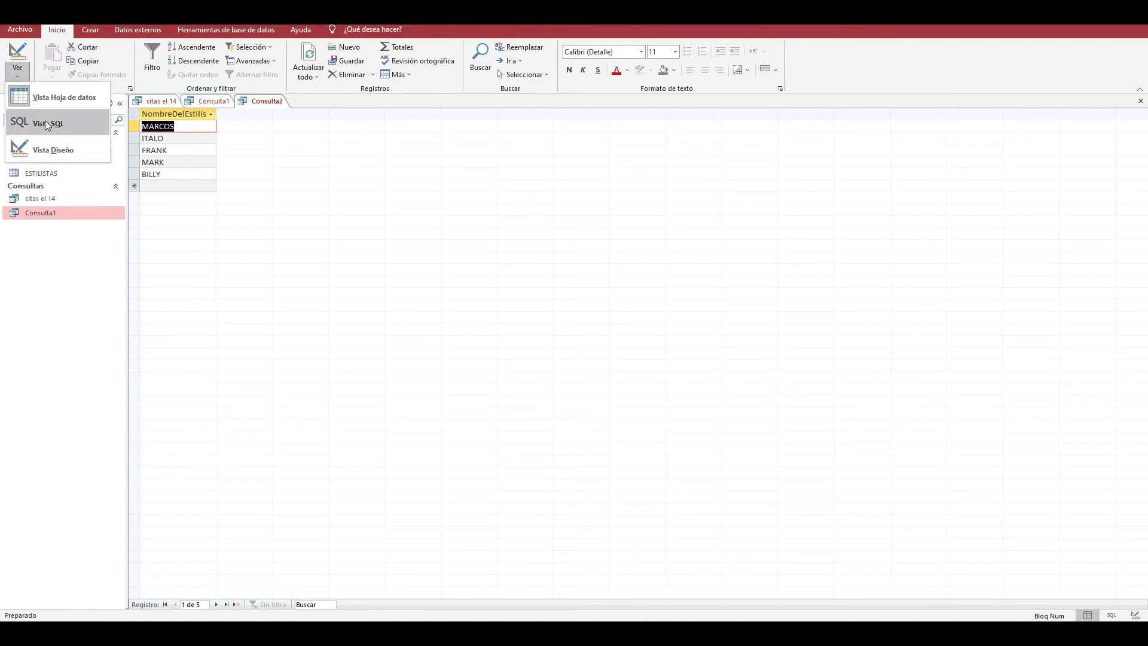
{"action": "left_click", "coordinate": [44, 148]}
{"action": "left_click", "coordinate": [297, 497]}
{"action": "left_click", "coordinate": [305, 498]}
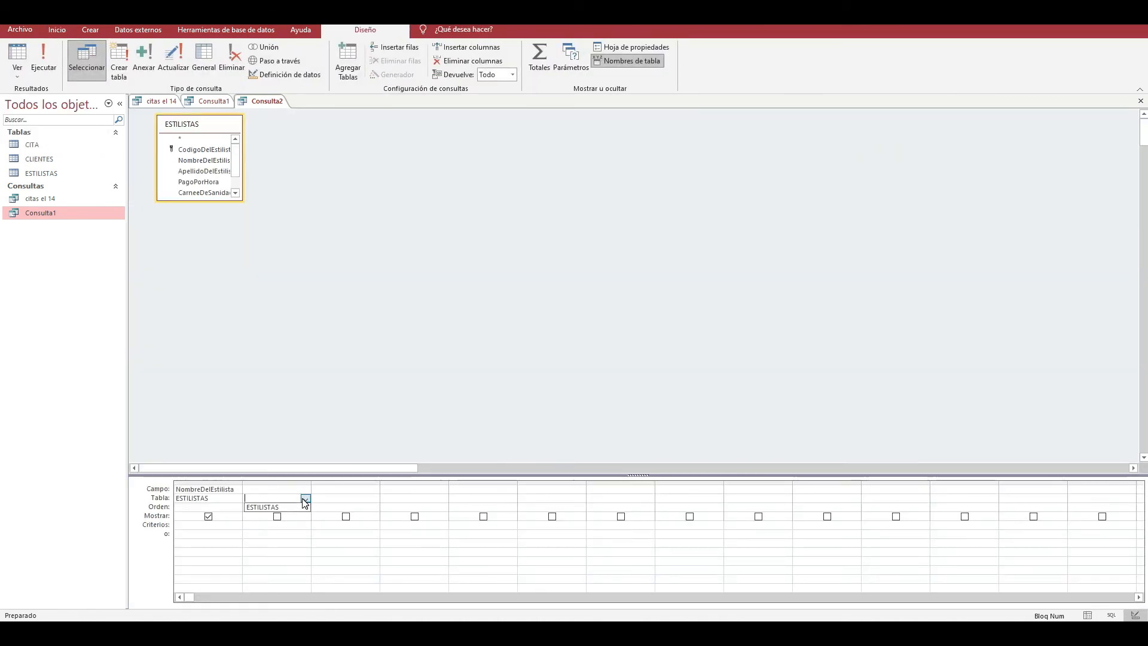
{"action": "left_click", "coordinate": [275, 504]}
{"action": "left_click", "coordinate": [306, 489]}
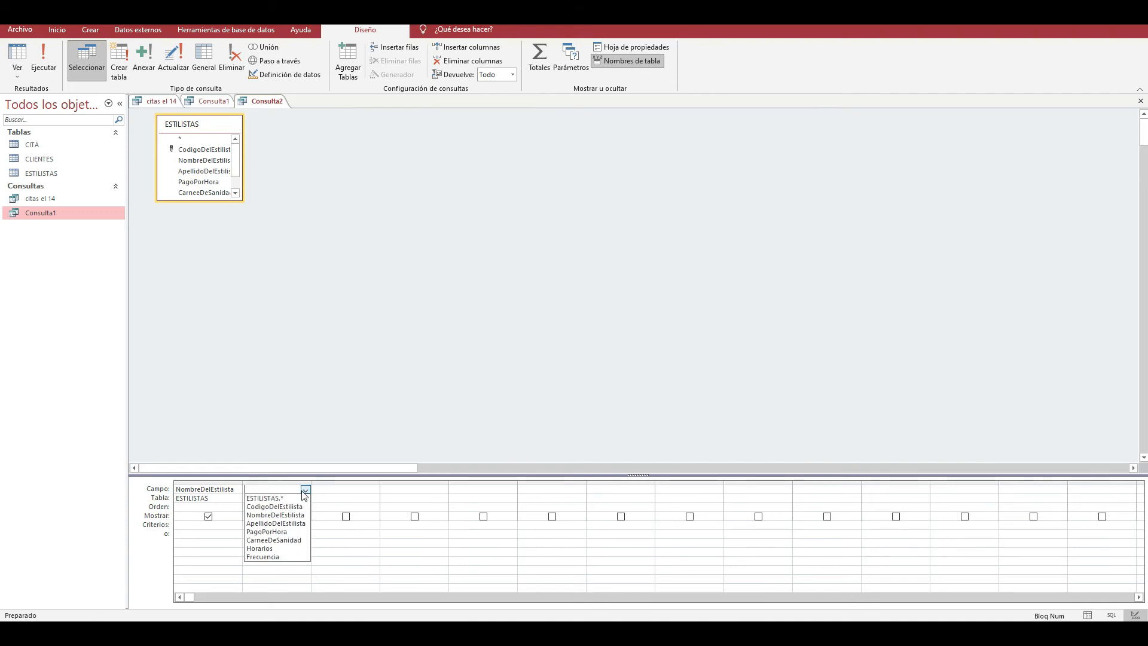
{"action": "left_click", "coordinate": [288, 532]}
{"action": "left_click", "coordinate": [288, 527]}
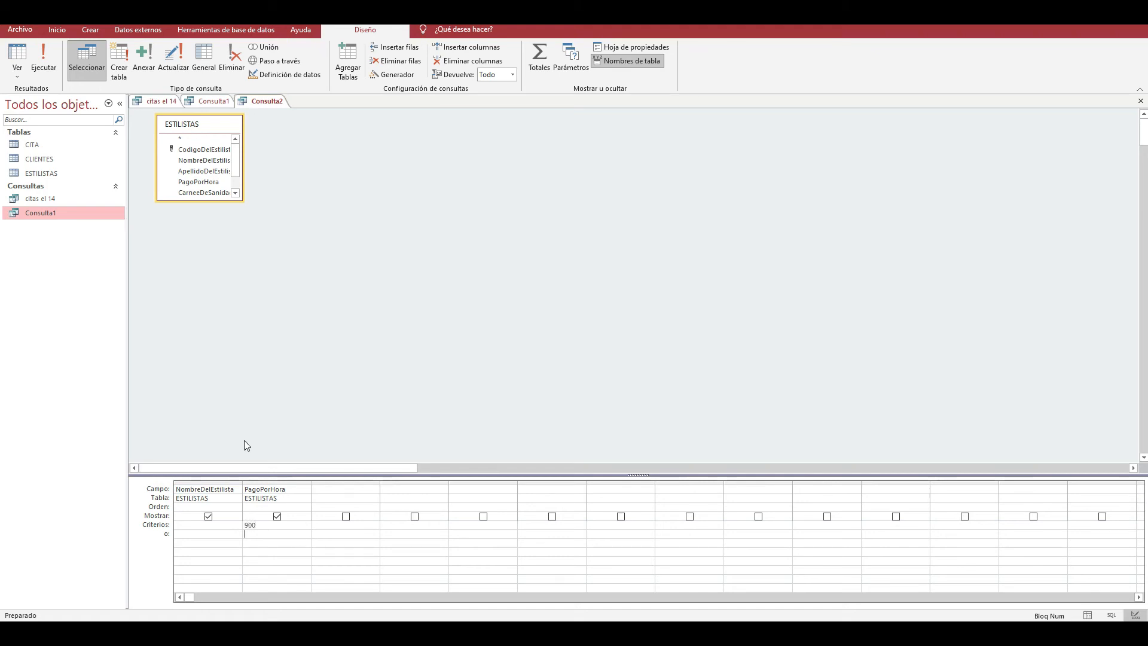
{"action": "left_click", "coordinate": [39, 71]}
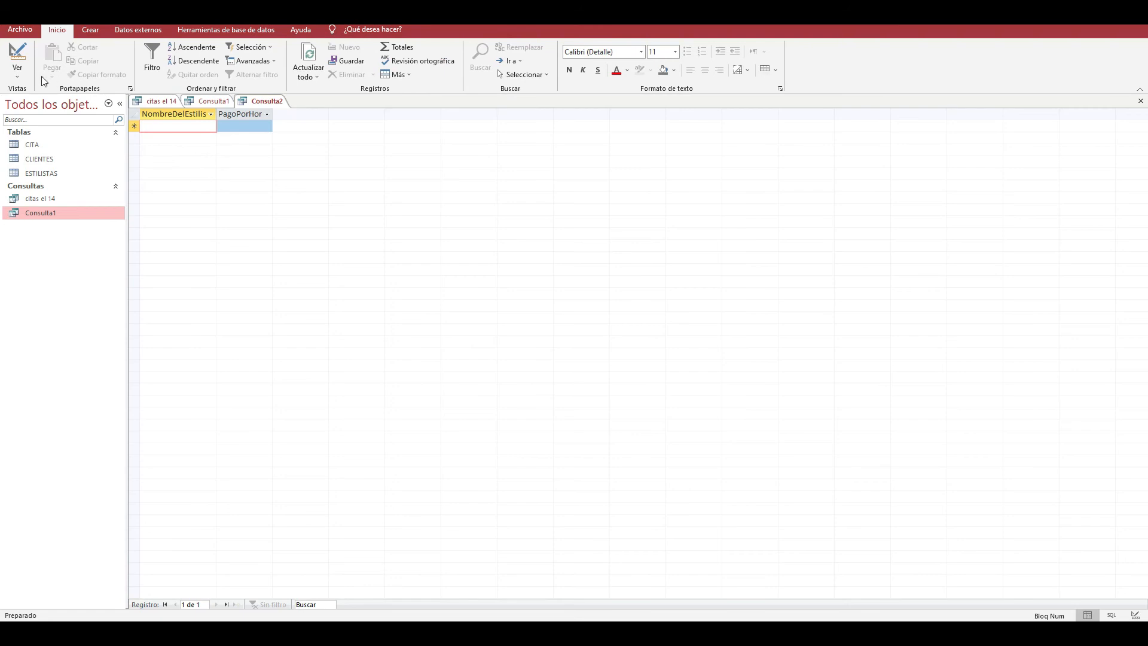
- Return to design view, change the PagoPorHora criterion to 1000, and rerun the query
{"action": "left_click", "coordinate": [17, 75]}
{"action": "left_click", "coordinate": [51, 151]}
{"action": "left_click", "coordinate": [276, 518]}
{"action": "left_click", "coordinate": [277, 517]}
{"action": "left_click_drag", "start_coordinate": [274, 523], "coordinate": [189, 523]}
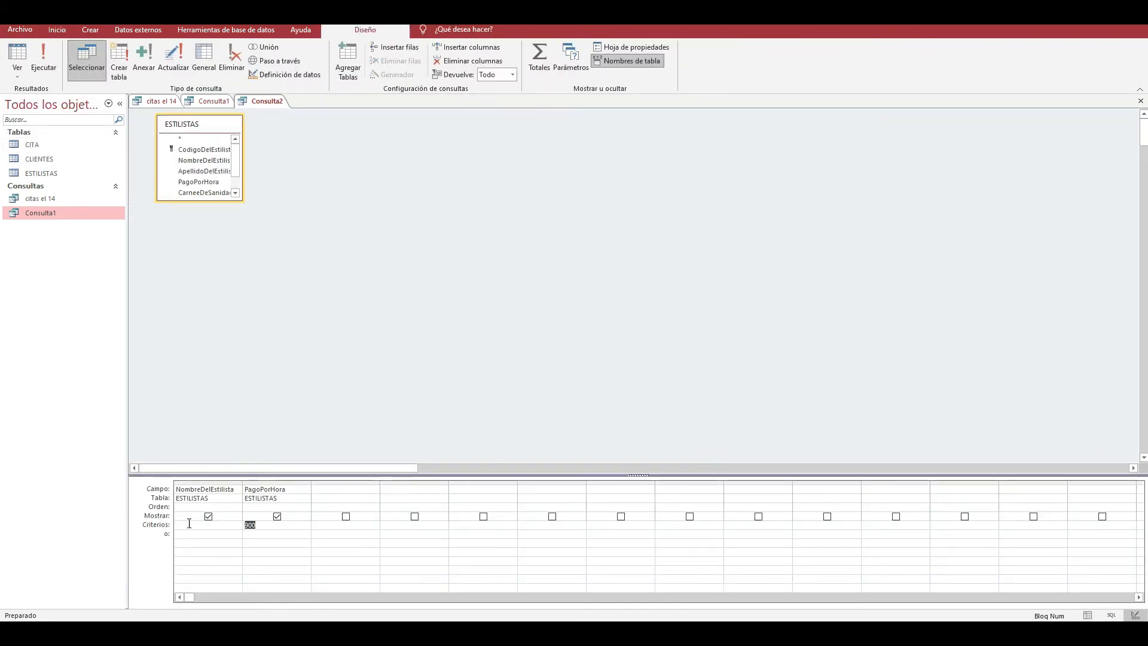
{"action": "type", "text": "1000"}
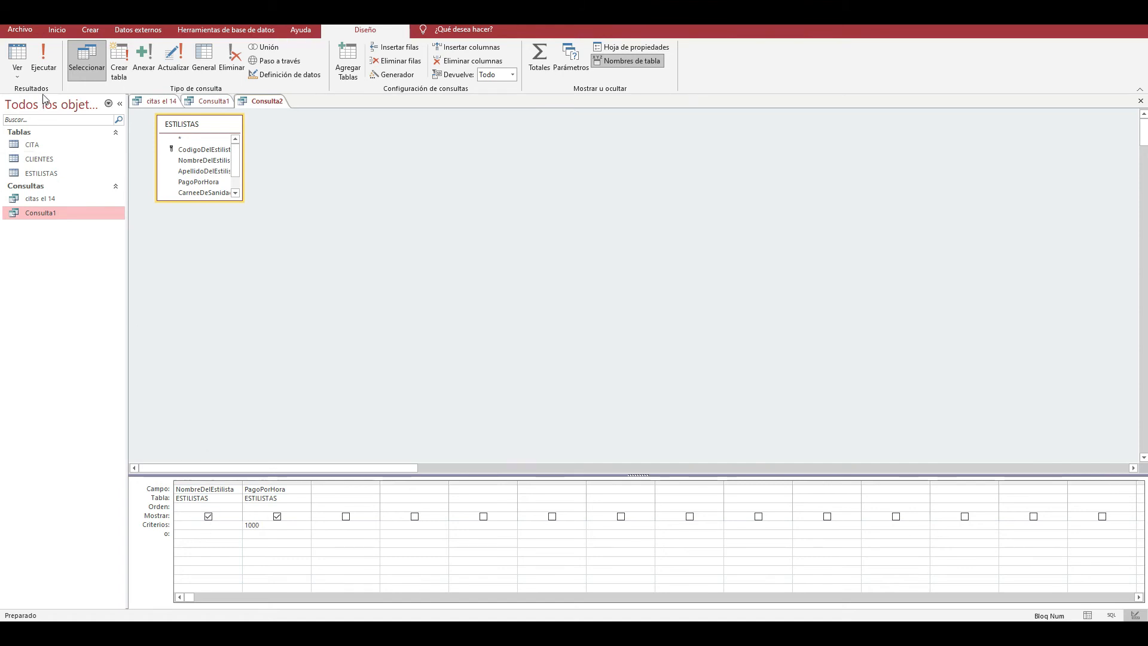
{"action": "left_click", "coordinate": [43, 60]}
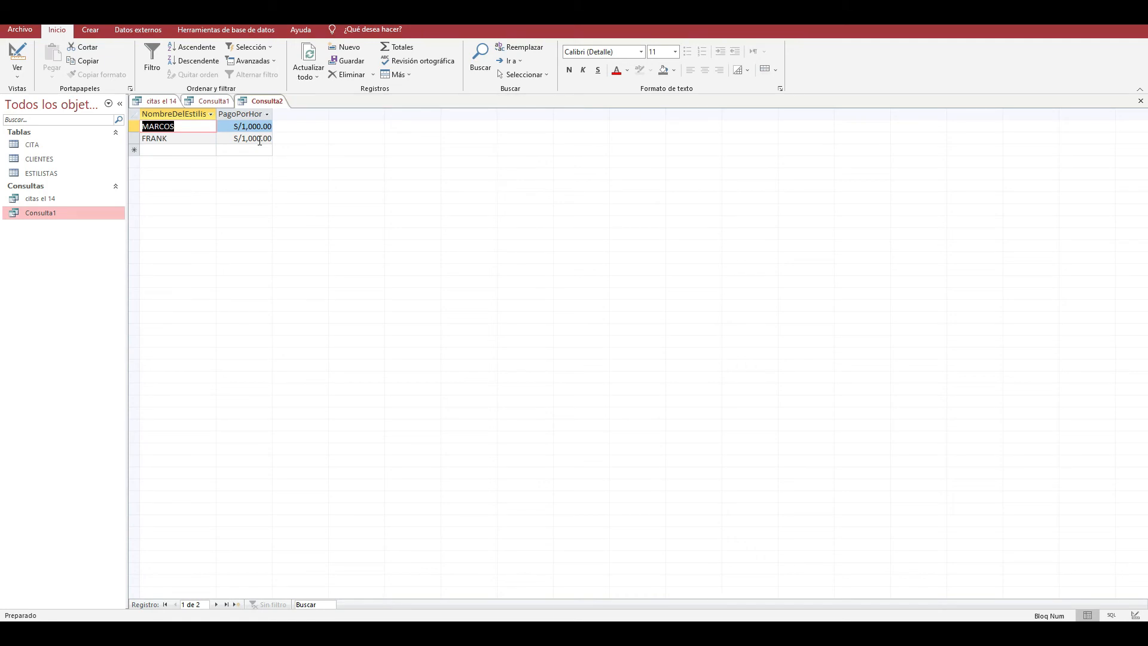
- Check the exercise questions in PowerPoint, set the PagoPorHora criterion to >900 in the Access query's design view, and rerun it to look through the records
{"action": "left_click", "coordinate": [17, 75]}
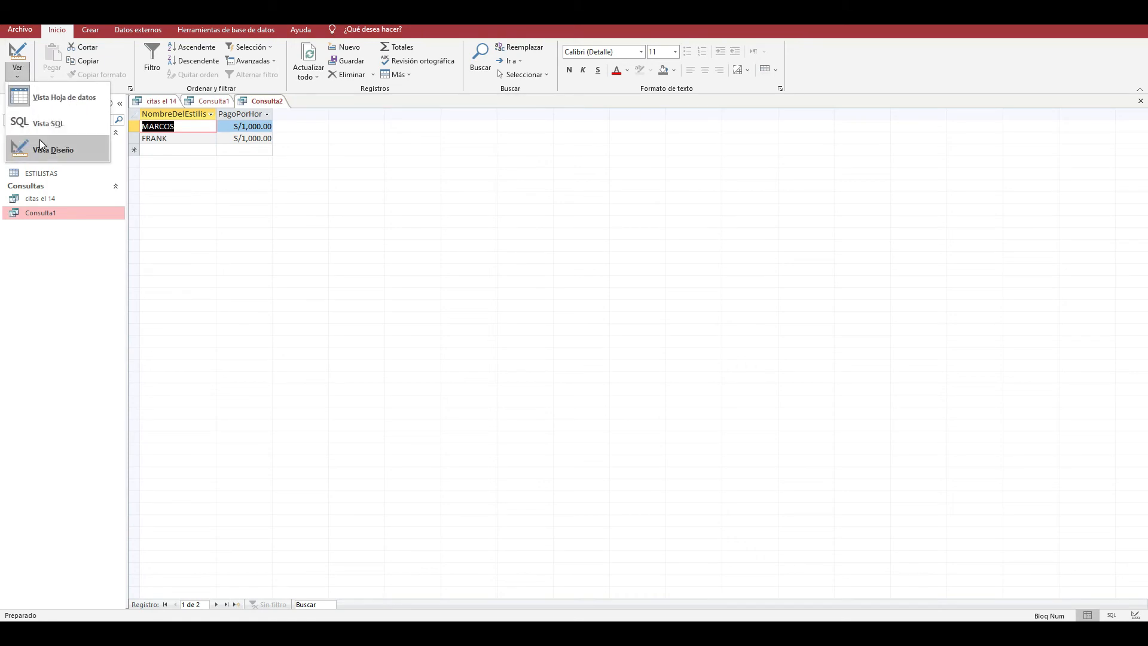
{"action": "left_click", "coordinate": [39, 139]}
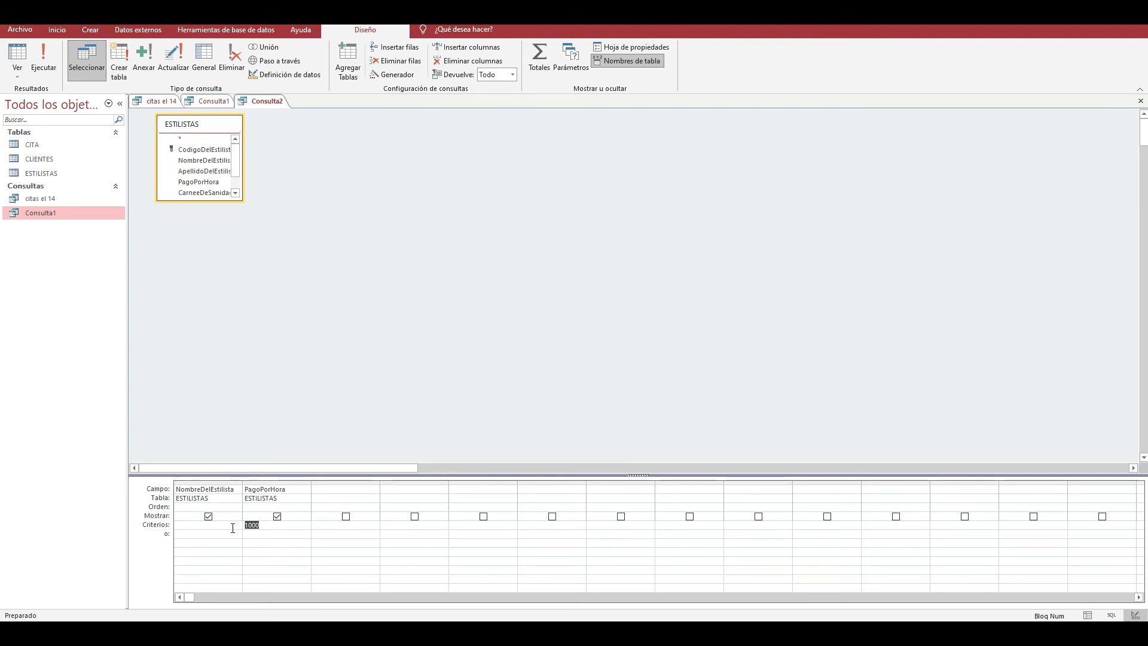
{"action": "mouse_move", "coordinate": [552, 619]}
{"action": "left_click", "coordinate": [475, 574]}
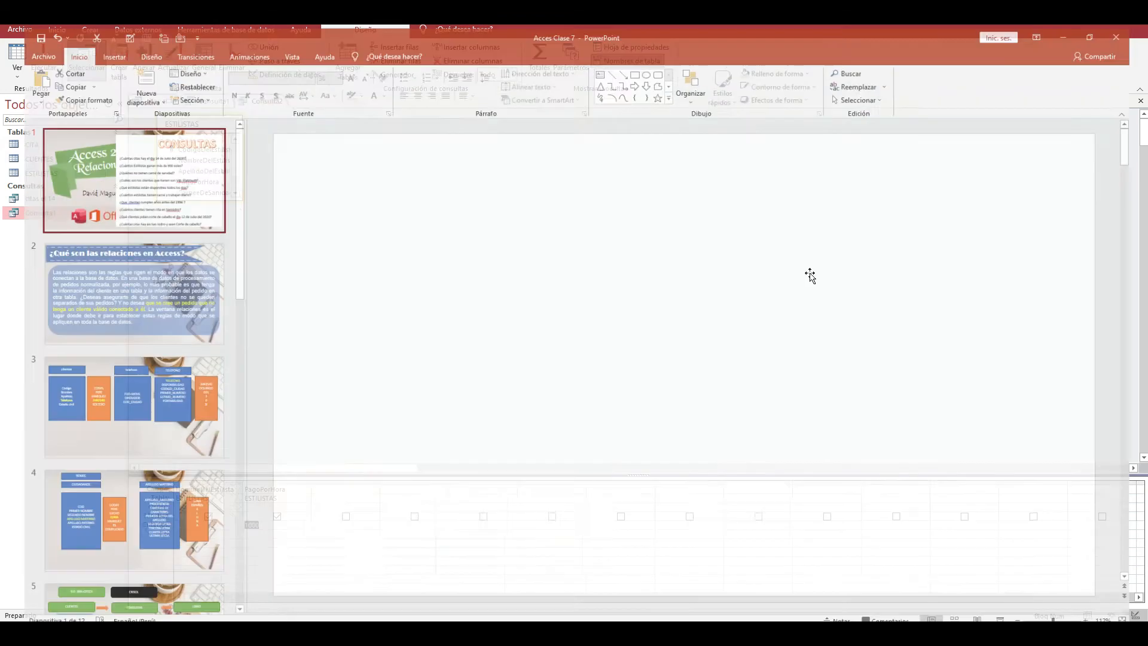
{"action": "key", "text": "alt+Tab"}
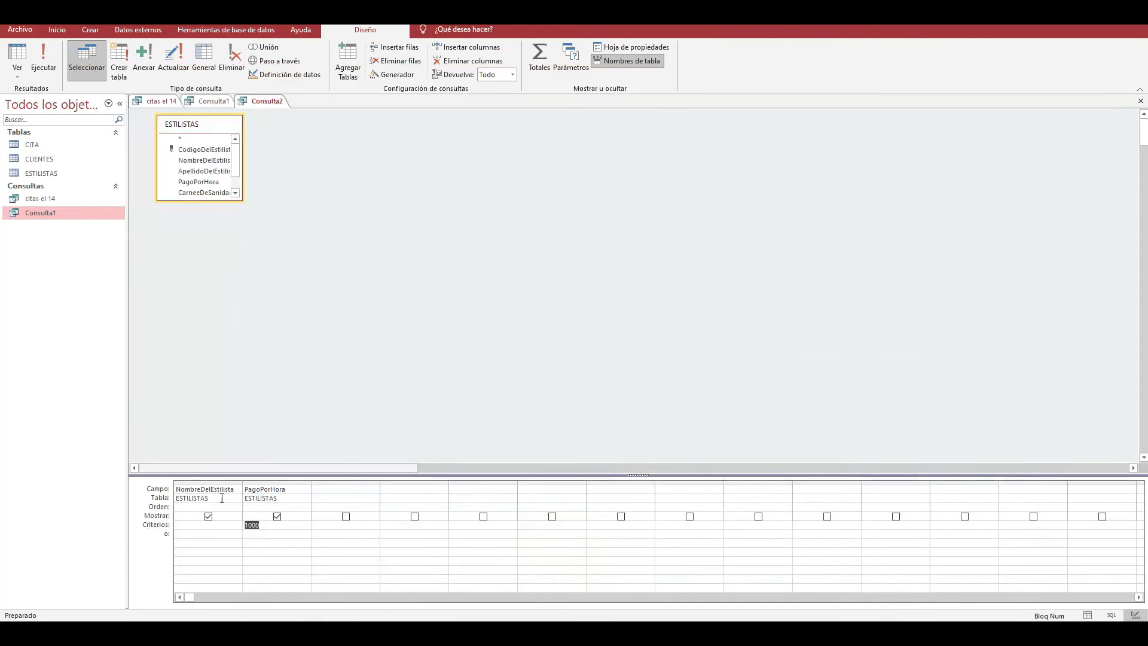
{"action": "type", "text": ">900"}
{"action": "left_click", "coordinate": [43, 74]}
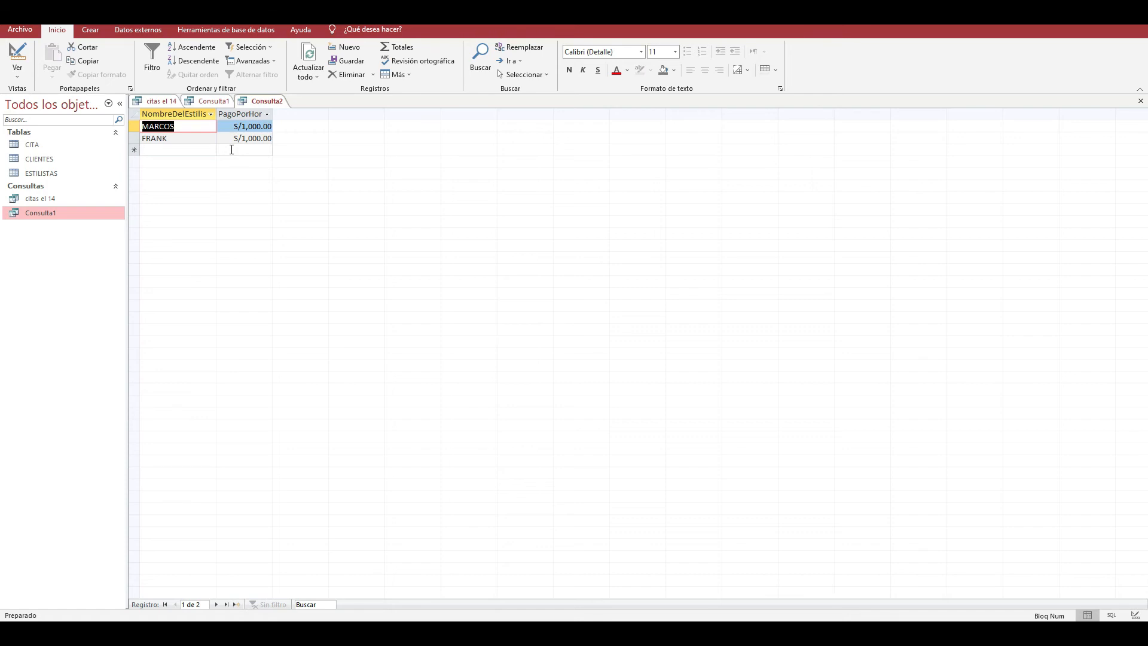
{"action": "left_click", "coordinate": [197, 138]}
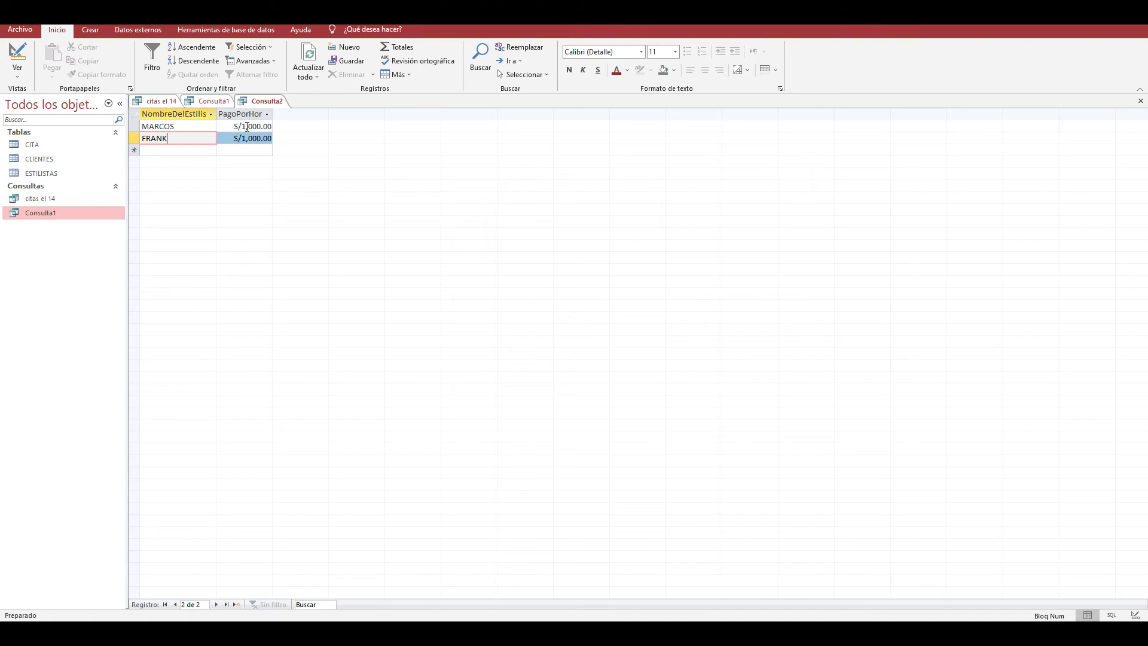
{"action": "left_click", "coordinate": [228, 137]}
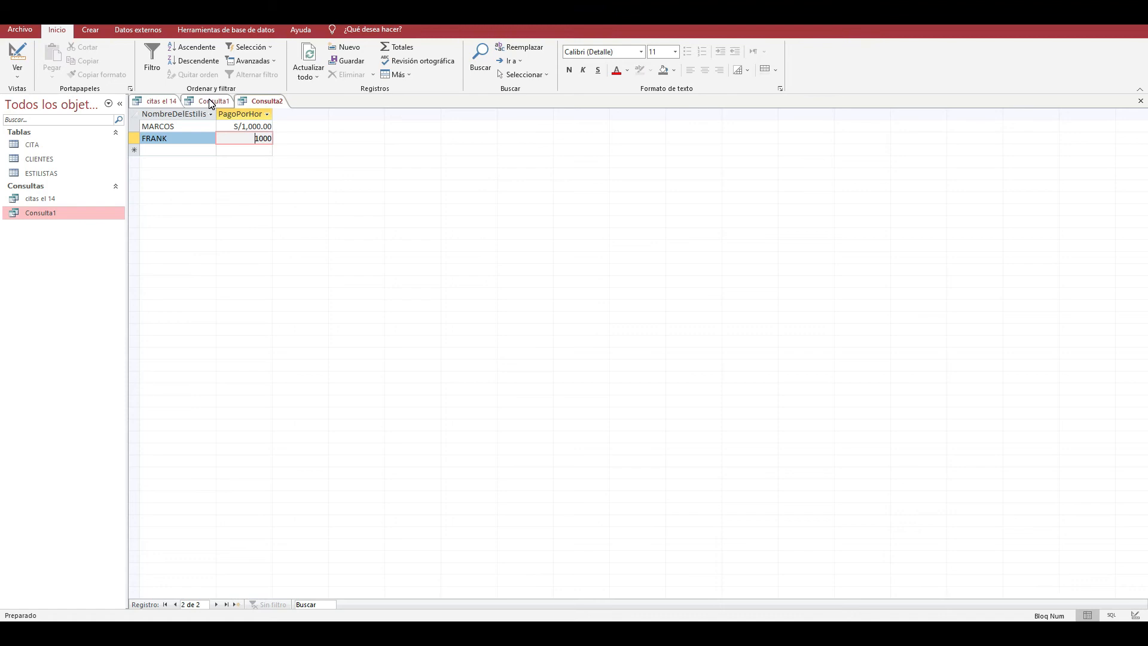
{"action": "left_click", "coordinate": [208, 150]}
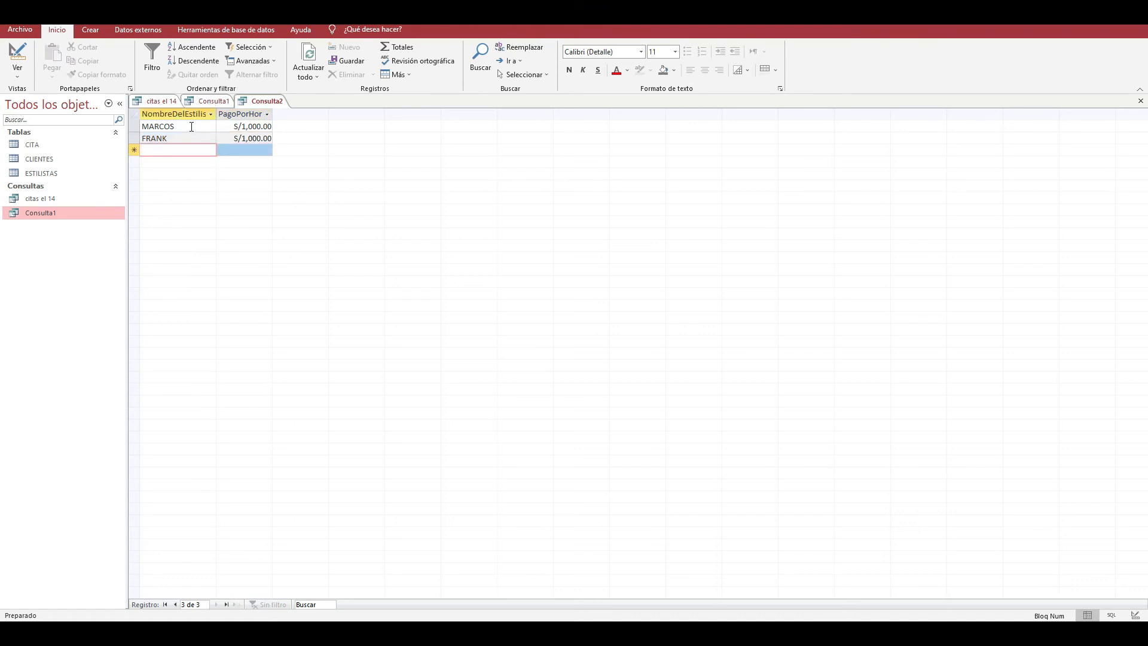
{"action": "left_click", "coordinate": [188, 127]}
{"action": "left_click", "coordinate": [188, 138]}
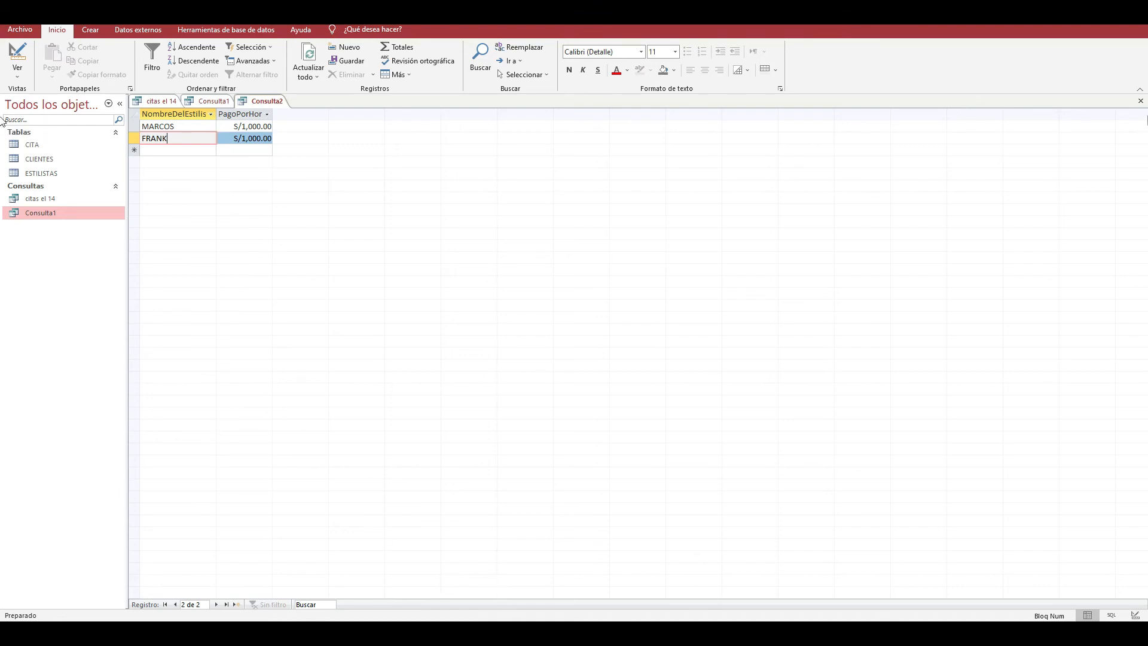
- Close the stylist query, saving it as "ganan mas de 900", and close Consulta1 and citas el 14 as well
{"action": "left_click", "coordinate": [1140, 100]}
{"action": "left_click", "coordinate": [526, 346]}
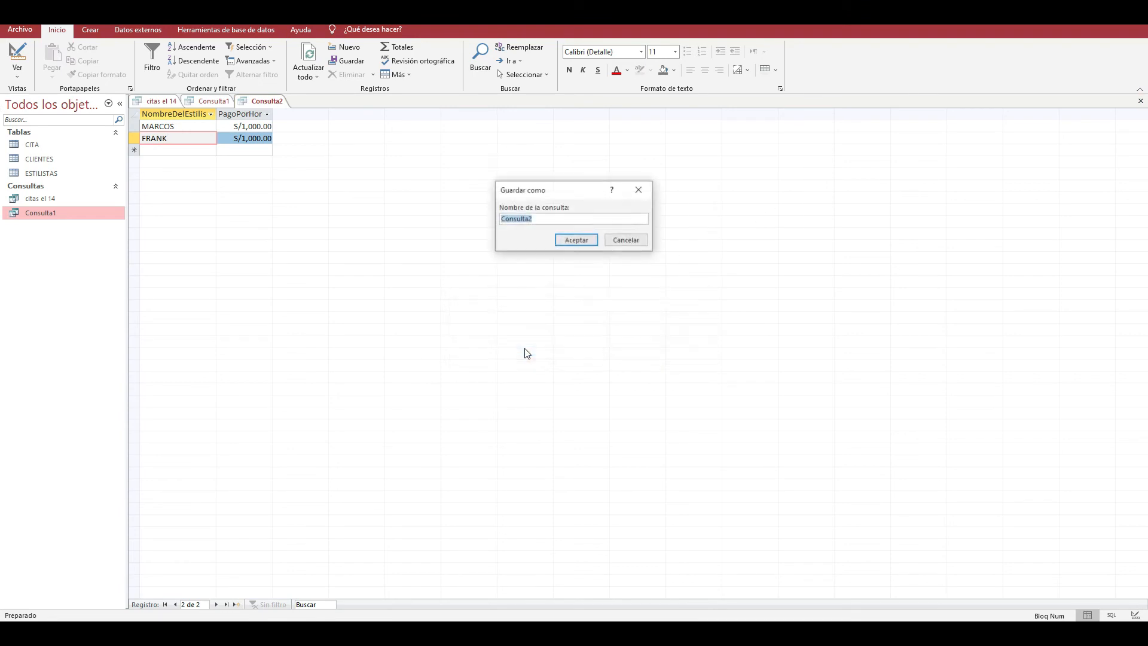
{"action": "type", "text": "ganan mas d"}
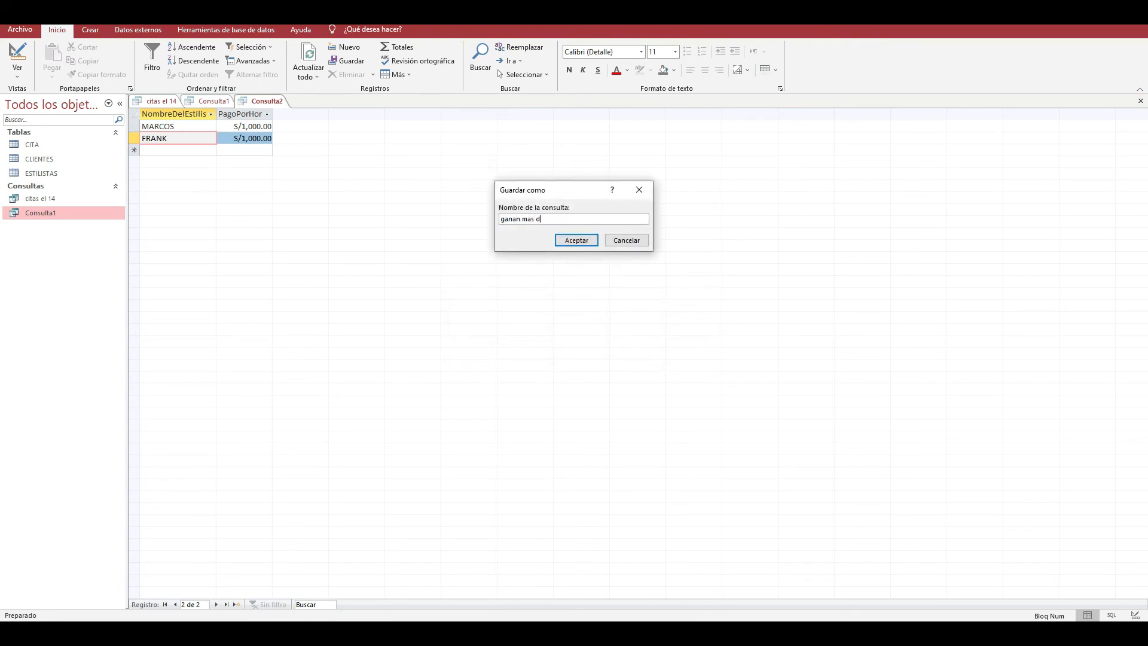
{"action": "type", "text": "e 900"}
{"action": "key", "text": "Return"}
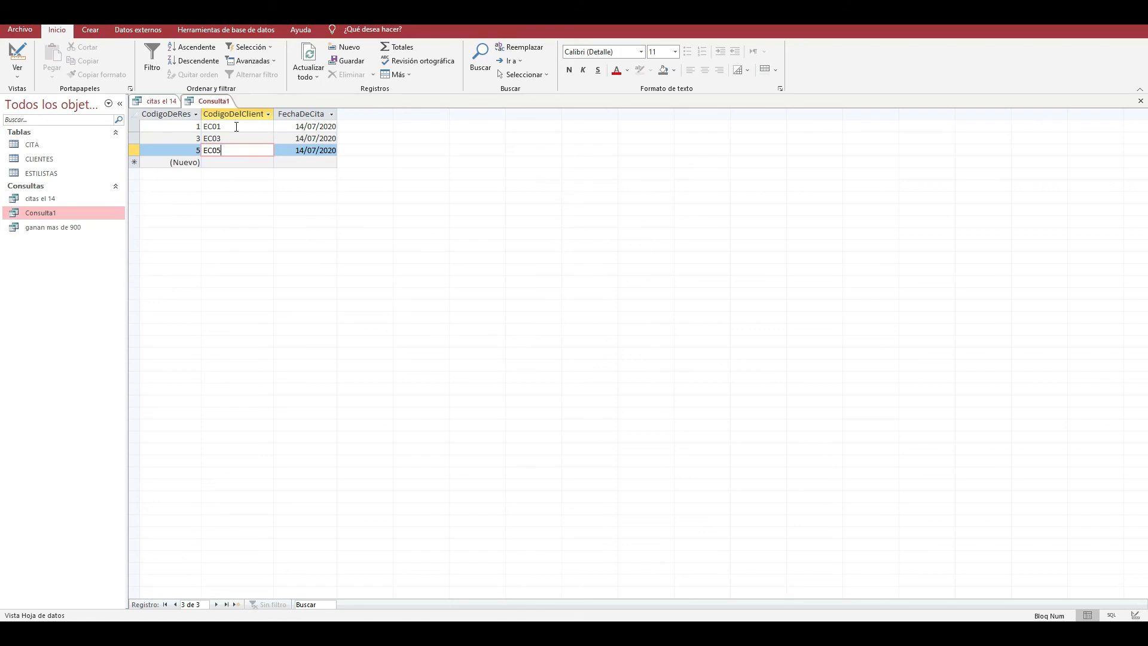
{"action": "left_click", "coordinate": [1140, 101]}
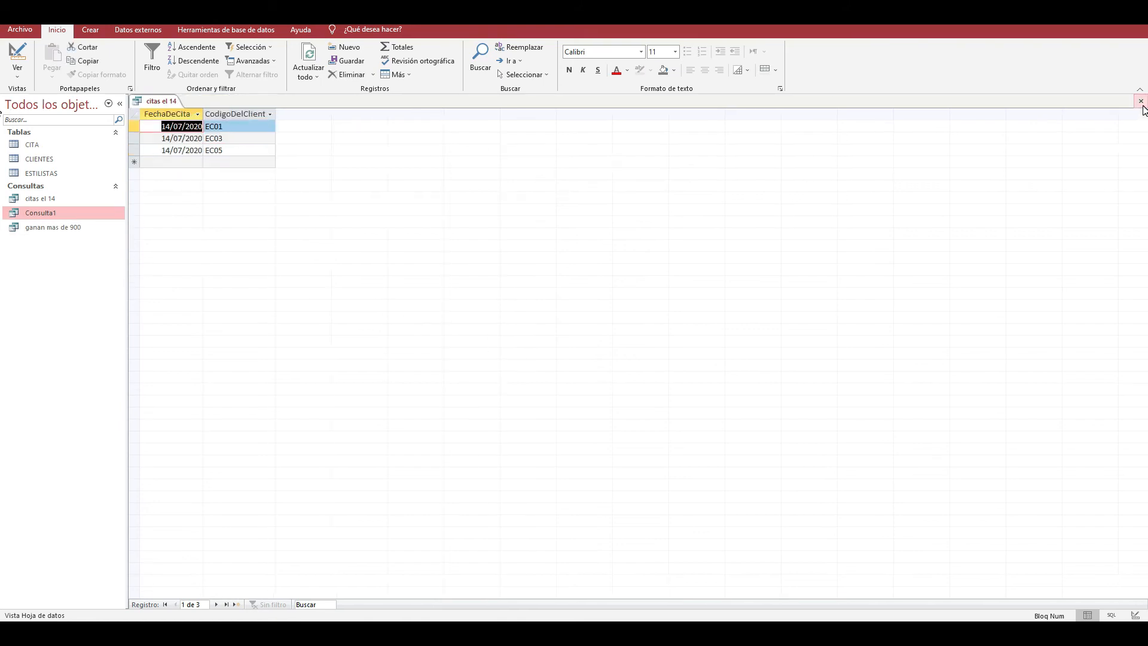
{"action": "left_click", "coordinate": [1139, 100]}
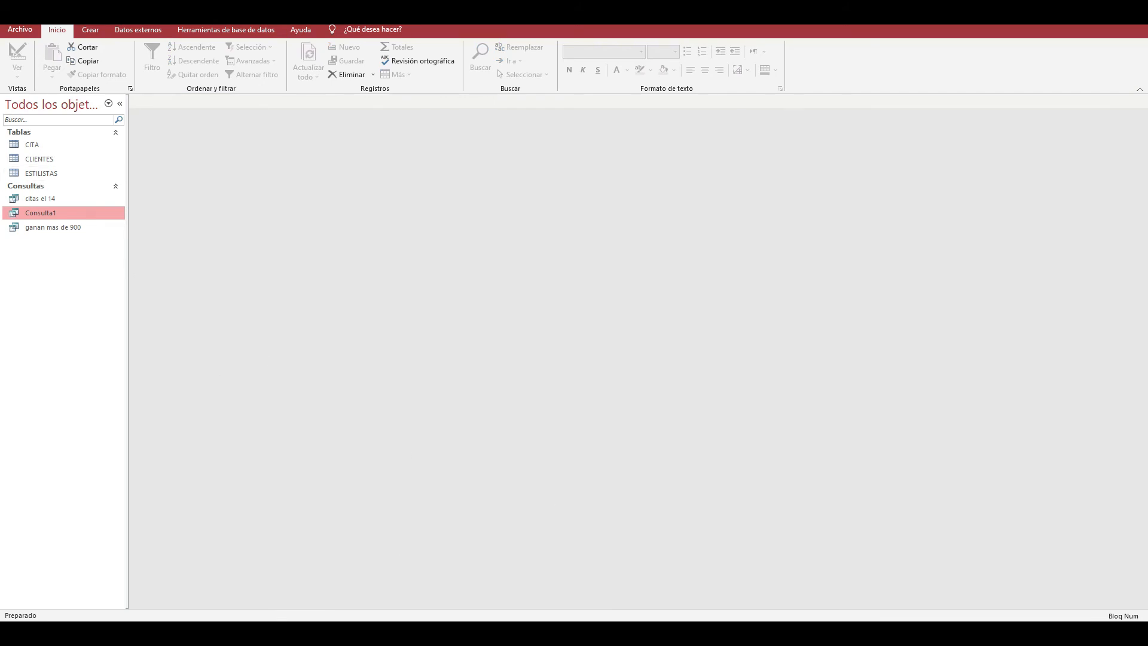
- Switch to the PowerPoint presentation to read the list of query questions, keep it open without saving, and return to the Access database
{"action": "mouse_move", "coordinate": [600, 632]}
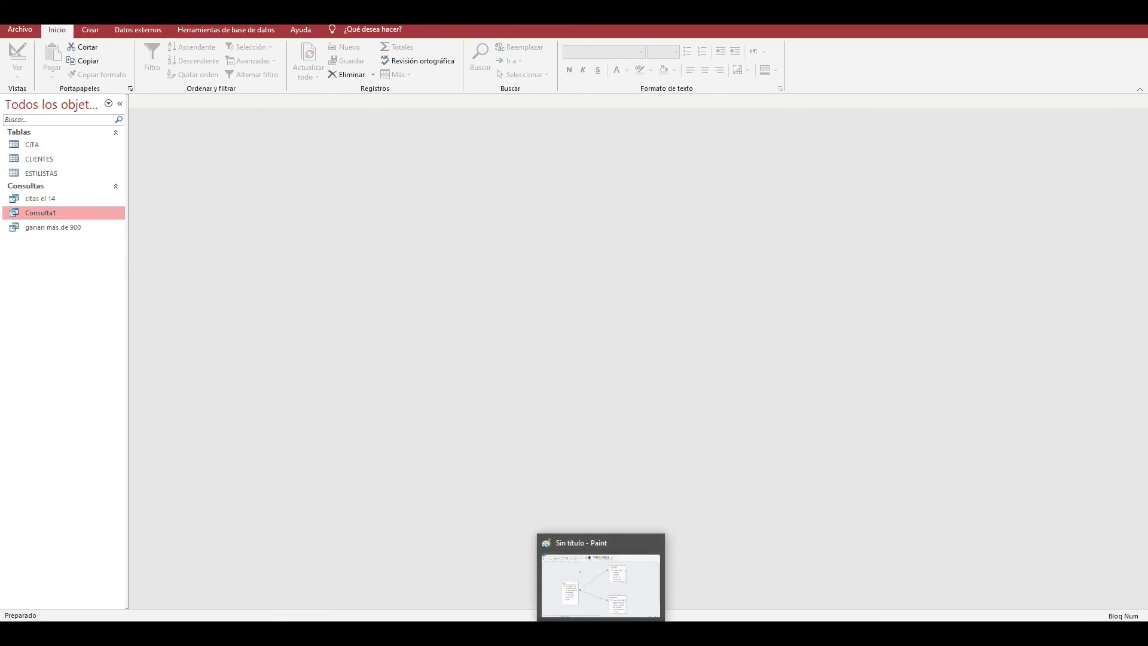
{"action": "mouse_move", "coordinate": [512, 633]}
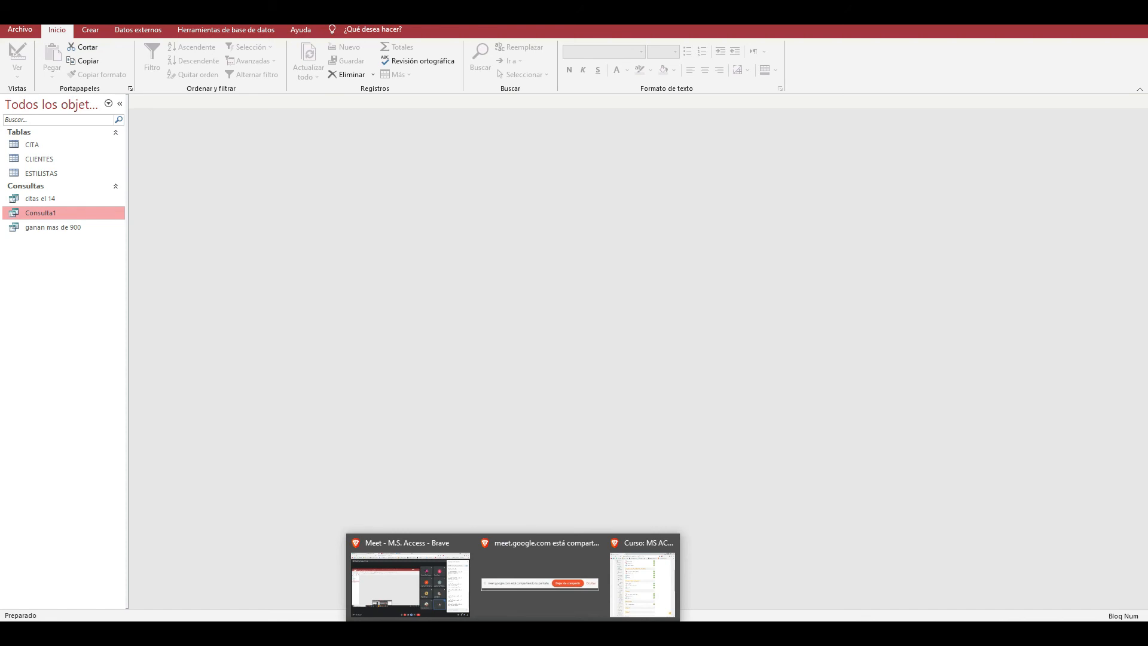
{"action": "left_click", "coordinate": [514, 572]}
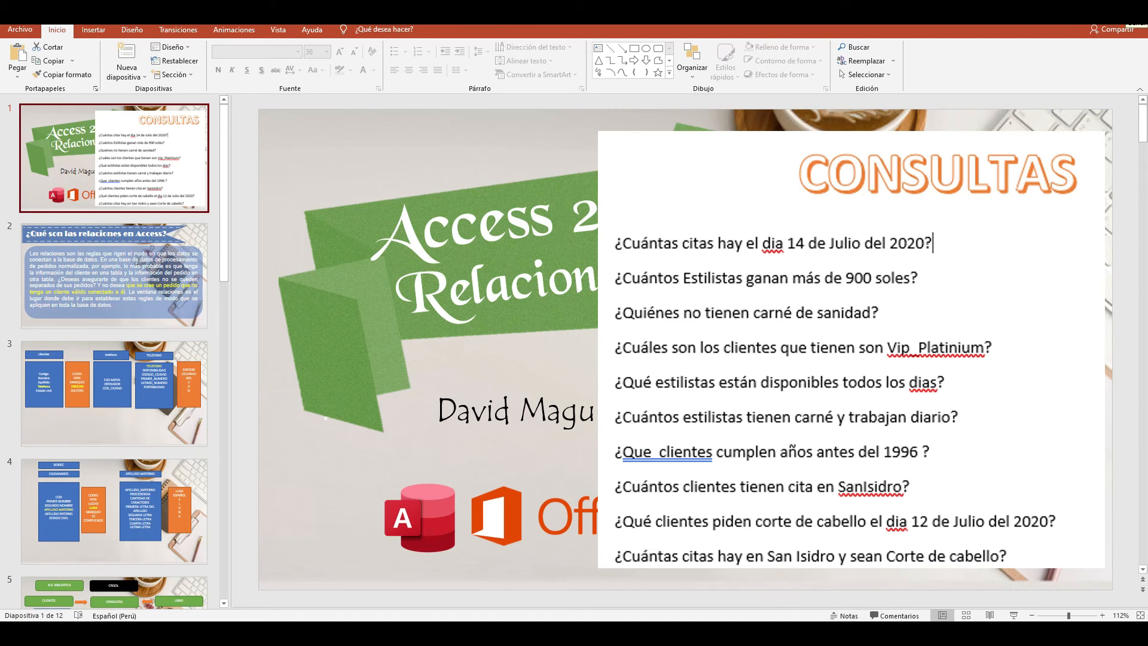
{"action": "left_click", "coordinate": [1133, 12]}
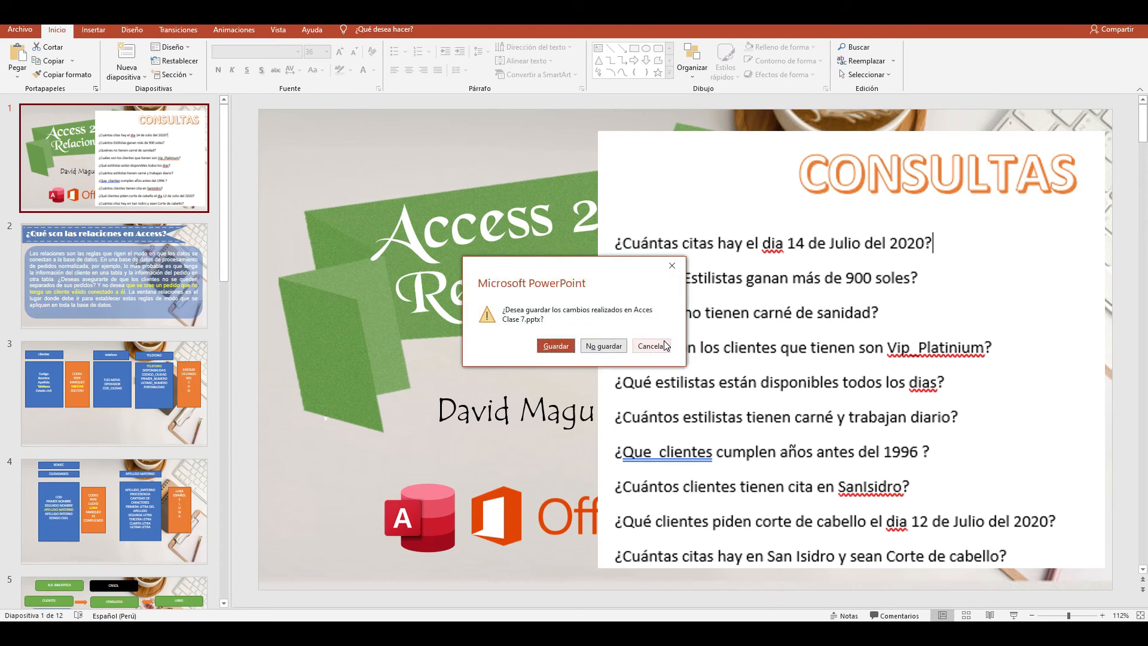
{"action": "left_click", "coordinate": [664, 344]}
{"action": "left_click", "coordinate": [1078, 12]}
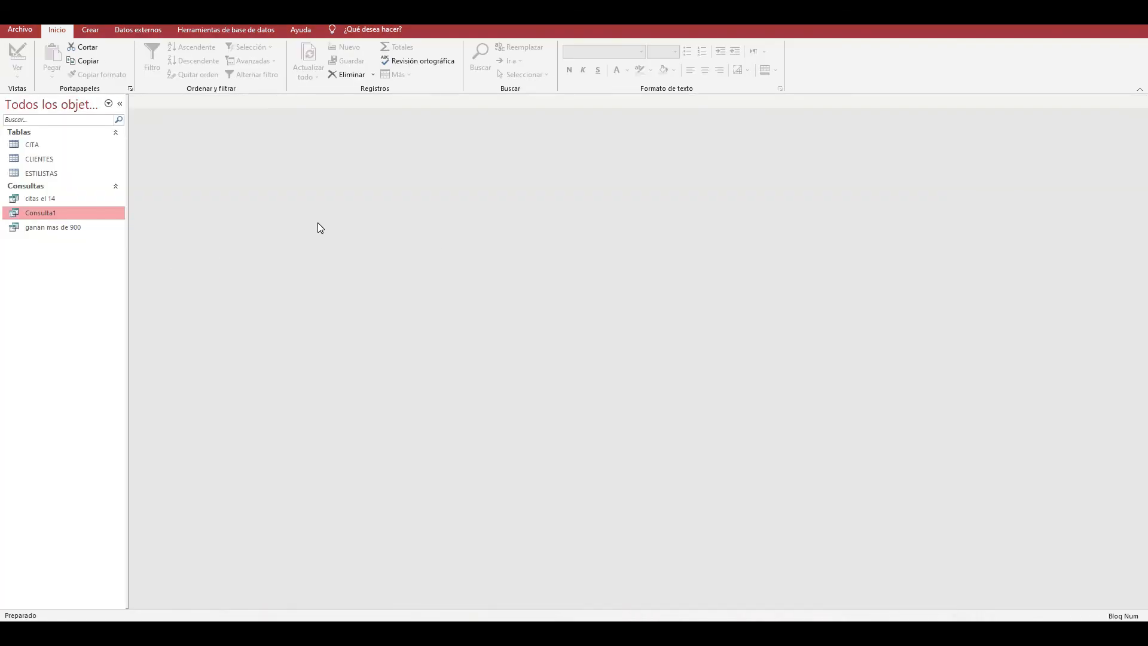
{"action": "left_click", "coordinate": [92, 30]}
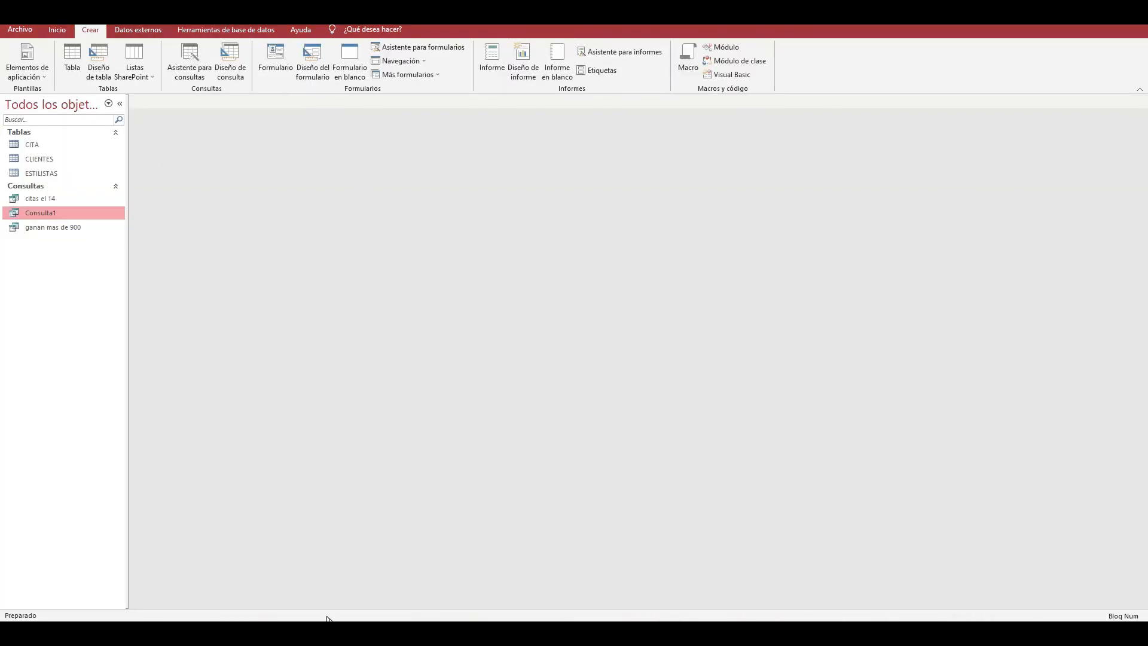
{"action": "left_click", "coordinate": [328, 632]}
{"action": "left_click", "coordinate": [299, 157]}
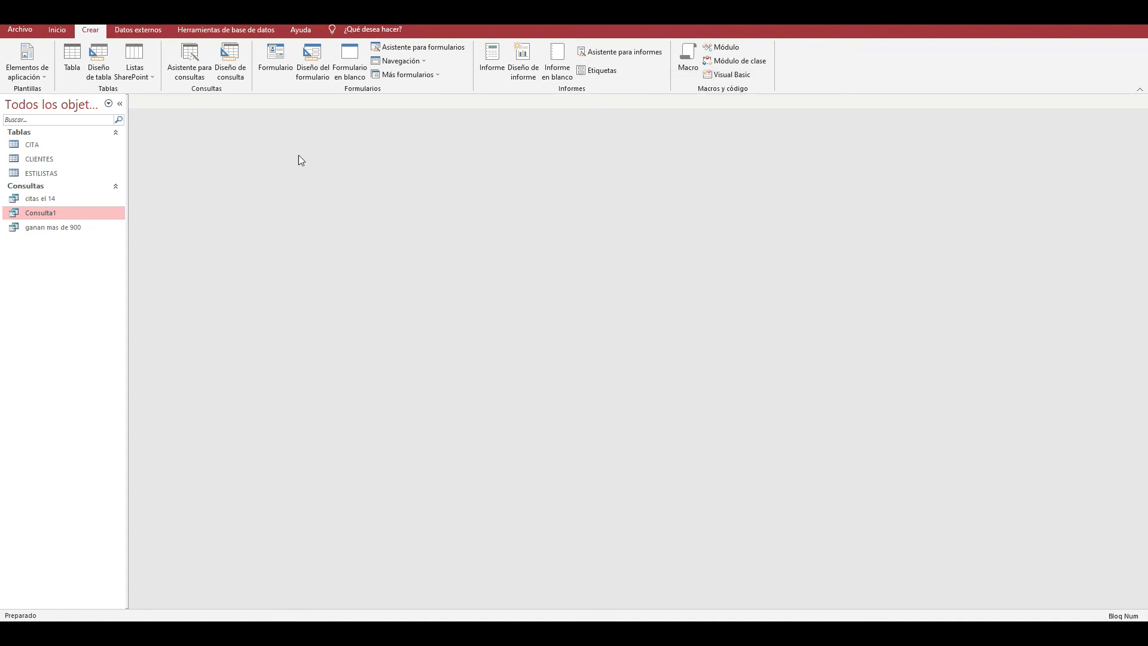
- Open the ESTILISTAS table to review its fields and records, and close it again
{"action": "left_click", "coordinate": [284, 294]}
{"action": "double_click", "coordinate": [51, 173]}
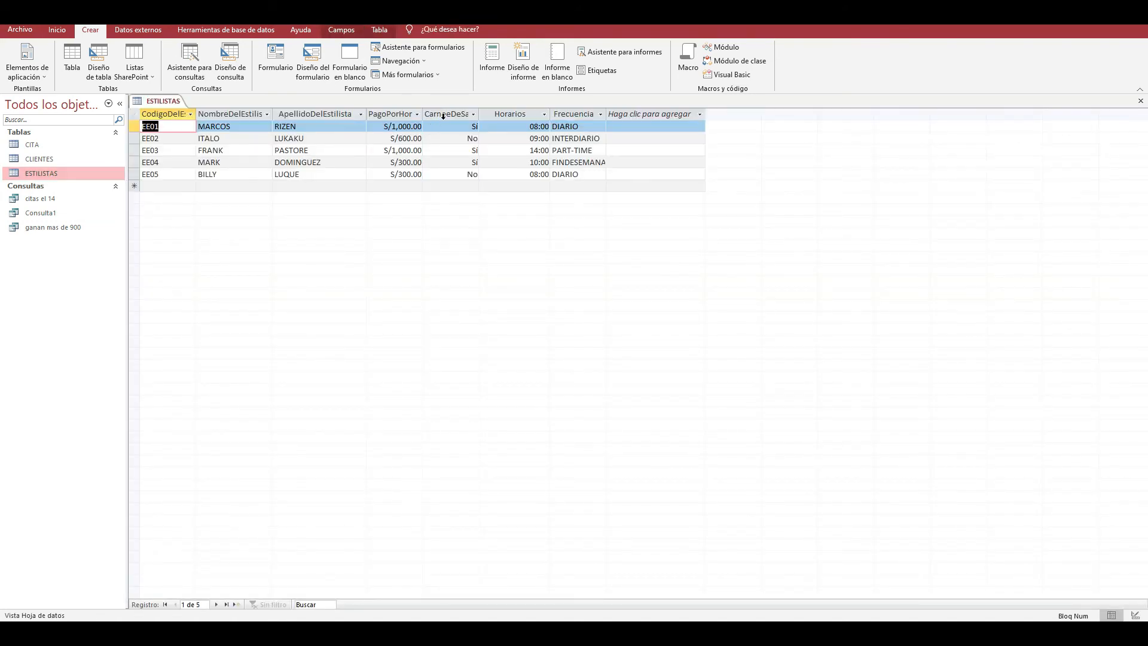
{"action": "left_click", "coordinate": [1139, 104]}
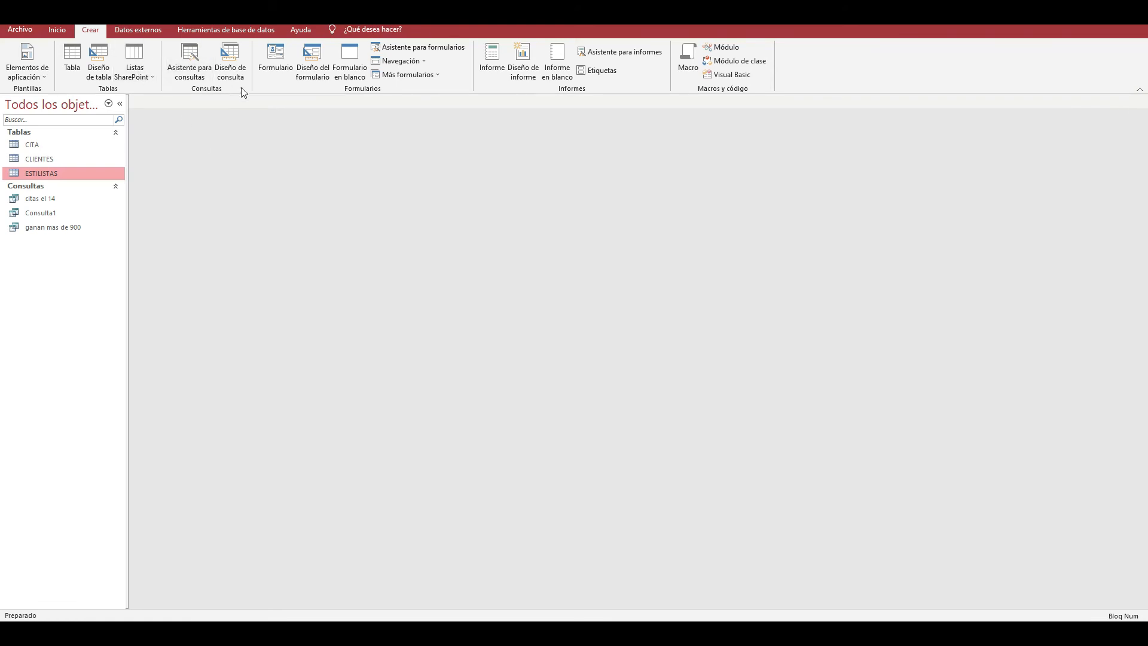
- Create a new query in design view with only the ESTILISTAS table, and enlarge its field list to show every field
{"action": "left_click", "coordinate": [231, 70]}
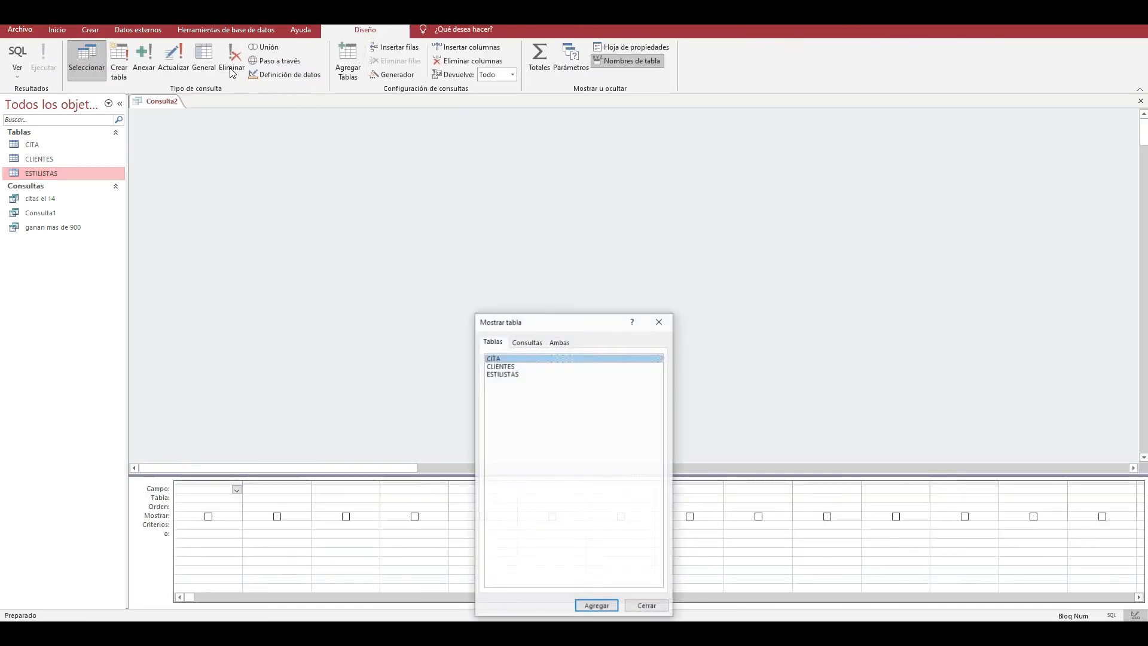
{"action": "left_click_drag", "start_coordinate": [513, 324], "coordinate": [520, 132]}
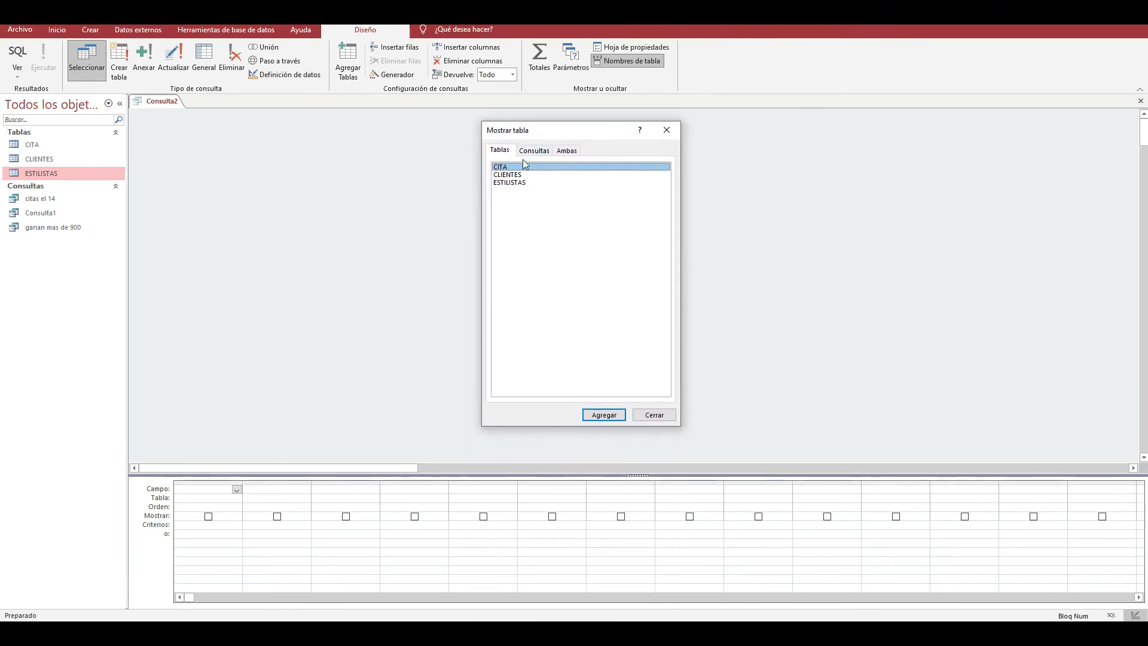
{"action": "left_click", "coordinate": [519, 188]}
{"action": "double_click", "coordinate": [519, 188]}
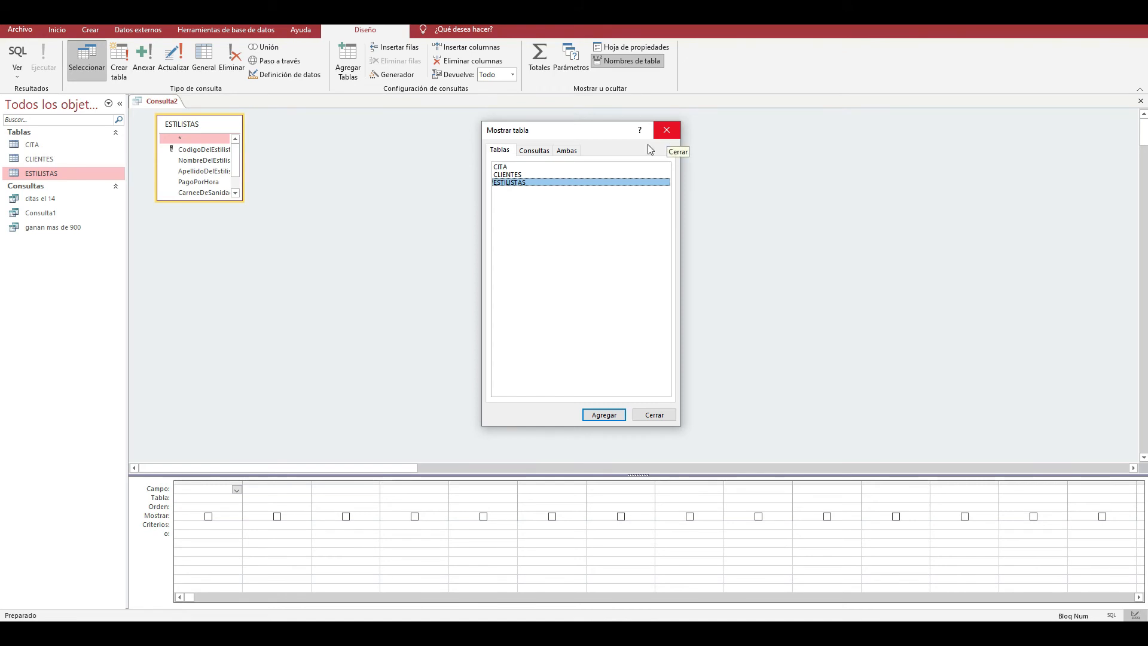
{"action": "left_click", "coordinate": [502, 175]}
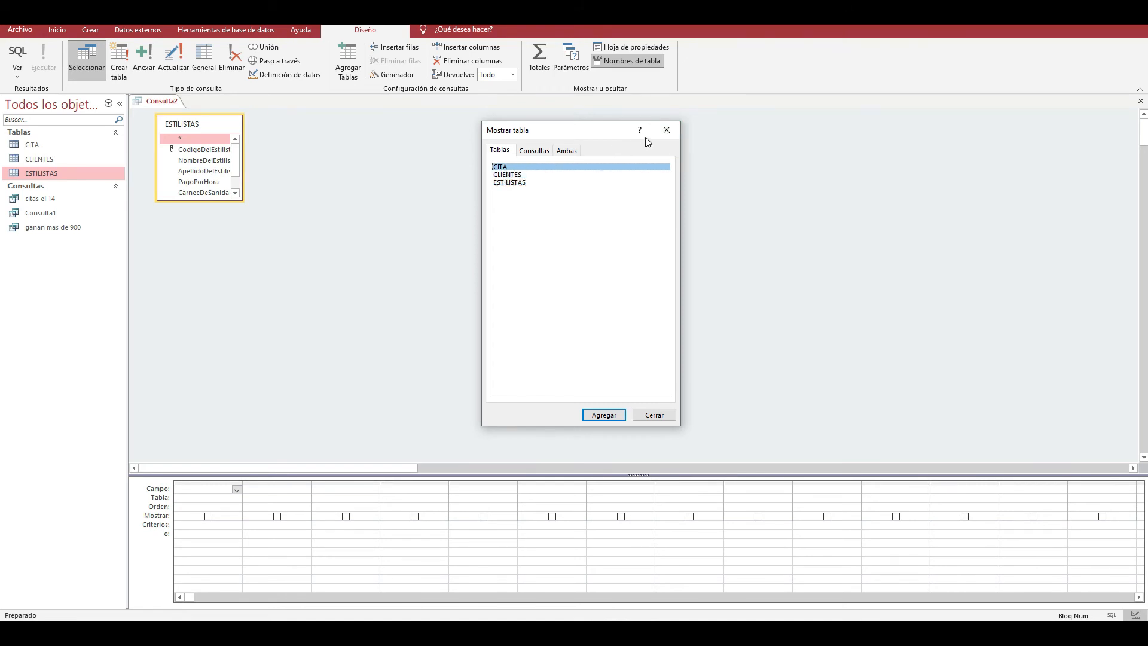
{"action": "left_click", "coordinate": [666, 130]}
{"action": "left_click_drag", "start_coordinate": [218, 120], "coordinate": [408, 148]}
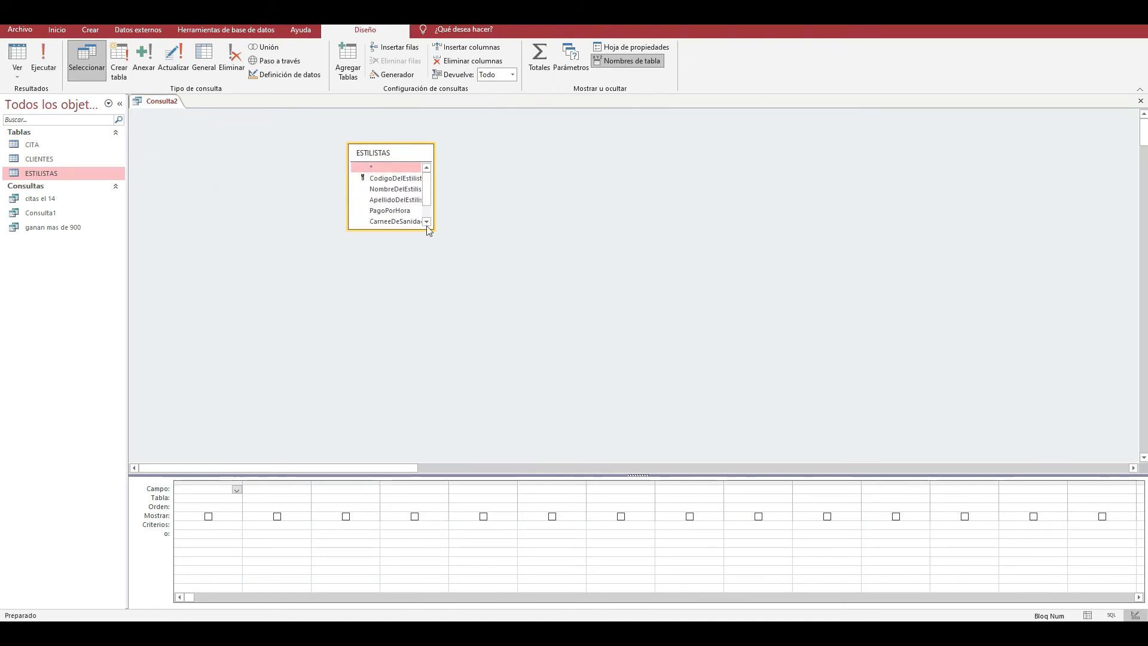
{"action": "left_click_drag", "start_coordinate": [420, 232], "coordinate": [424, 263]}
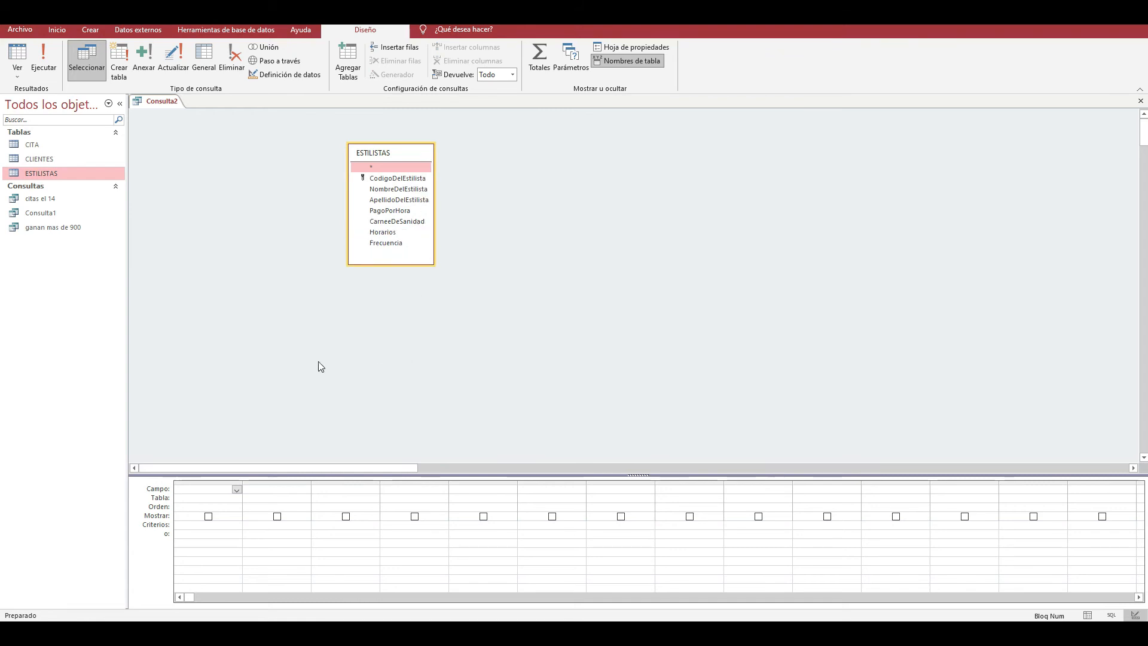
- Add NombreDelEstilista from ESTILISTAS as the query's first field
{"action": "left_click", "coordinate": [217, 498]}
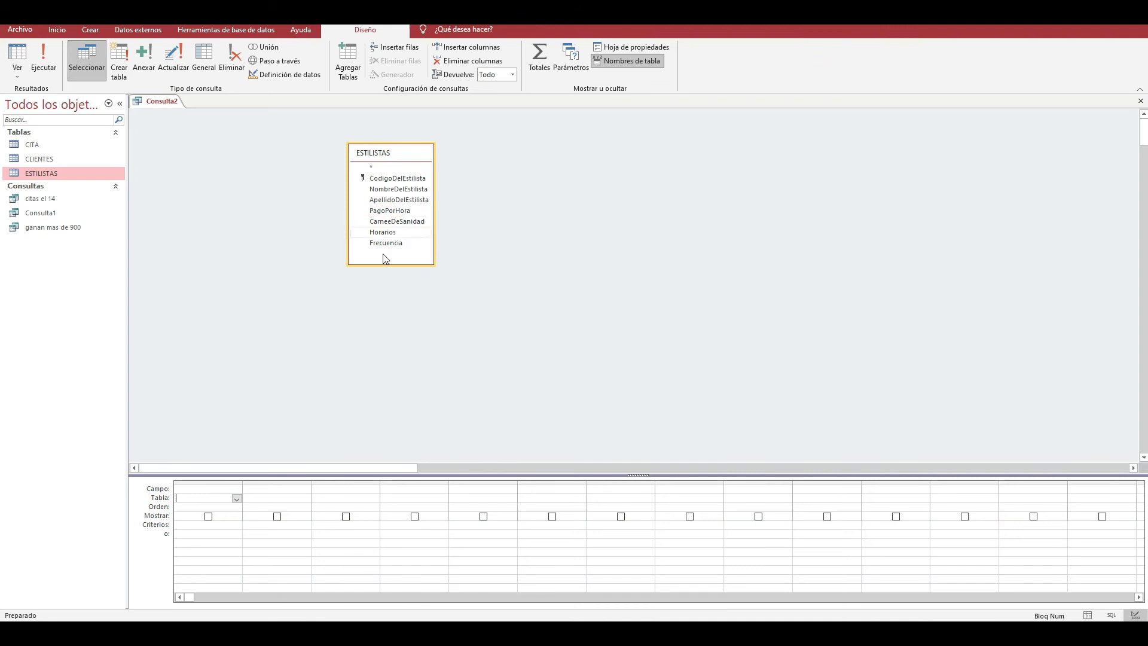
{"action": "left_click", "coordinate": [237, 498]}
{"action": "left_click", "coordinate": [209, 507]}
{"action": "left_click", "coordinate": [220, 484]}
{"action": "left_click", "coordinate": [223, 489]}
{"action": "left_click", "coordinate": [237, 490]}
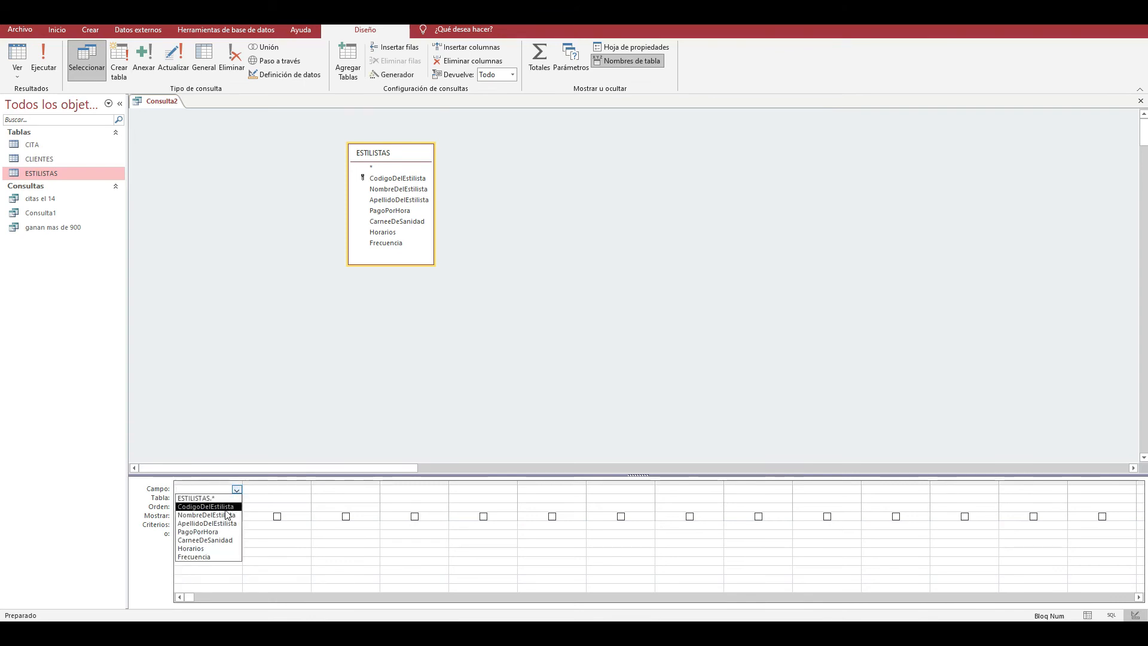
{"action": "left_click", "coordinate": [230, 515]}
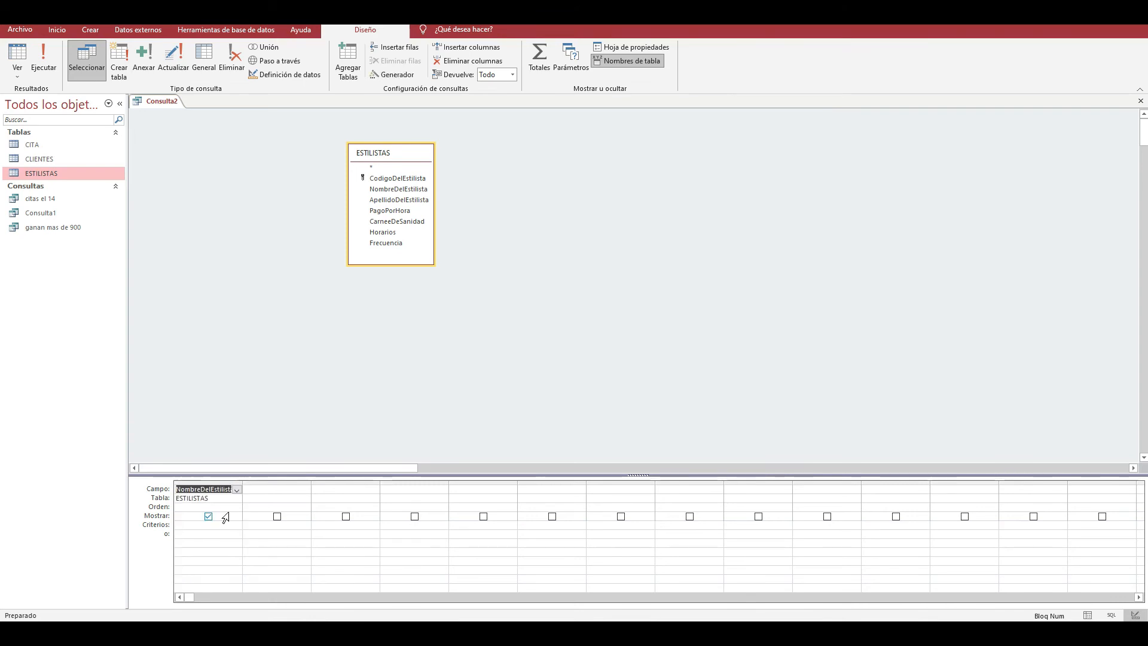
- Add CarneeDeSanidad from ESTILISTAS as the query's second field
{"action": "left_click", "coordinate": [261, 489]}
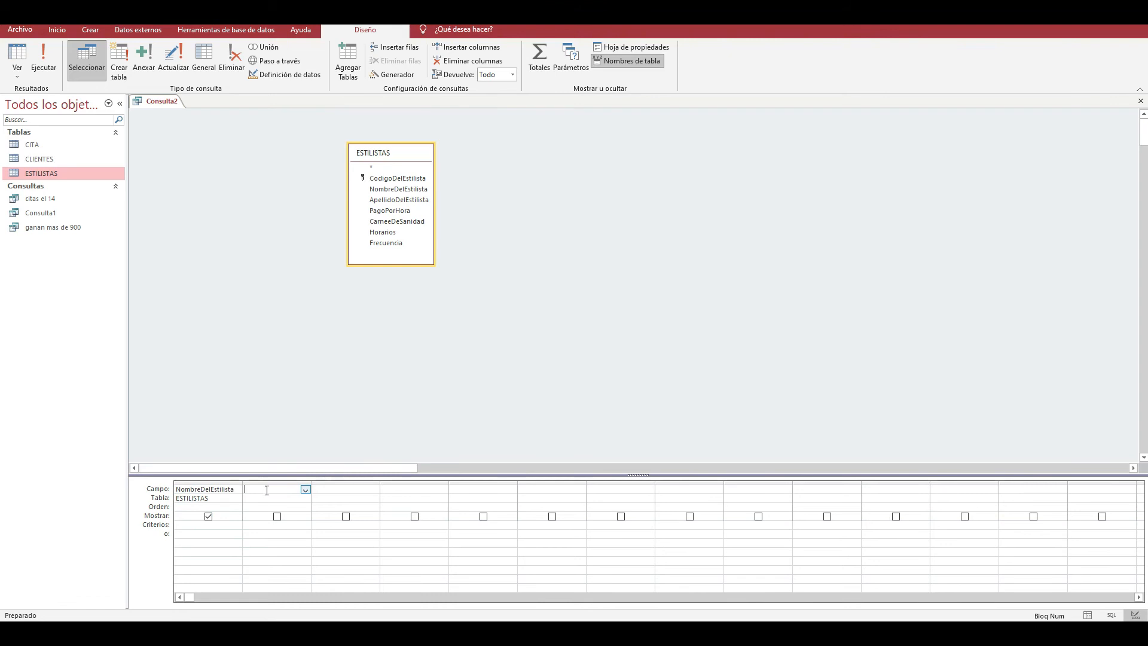
{"action": "left_click", "coordinate": [296, 498]}
{"action": "left_click", "coordinate": [305, 499]}
{"action": "left_click", "coordinate": [300, 506]}
{"action": "left_click", "coordinate": [300, 489]}
{"action": "left_click", "coordinate": [305, 489]}
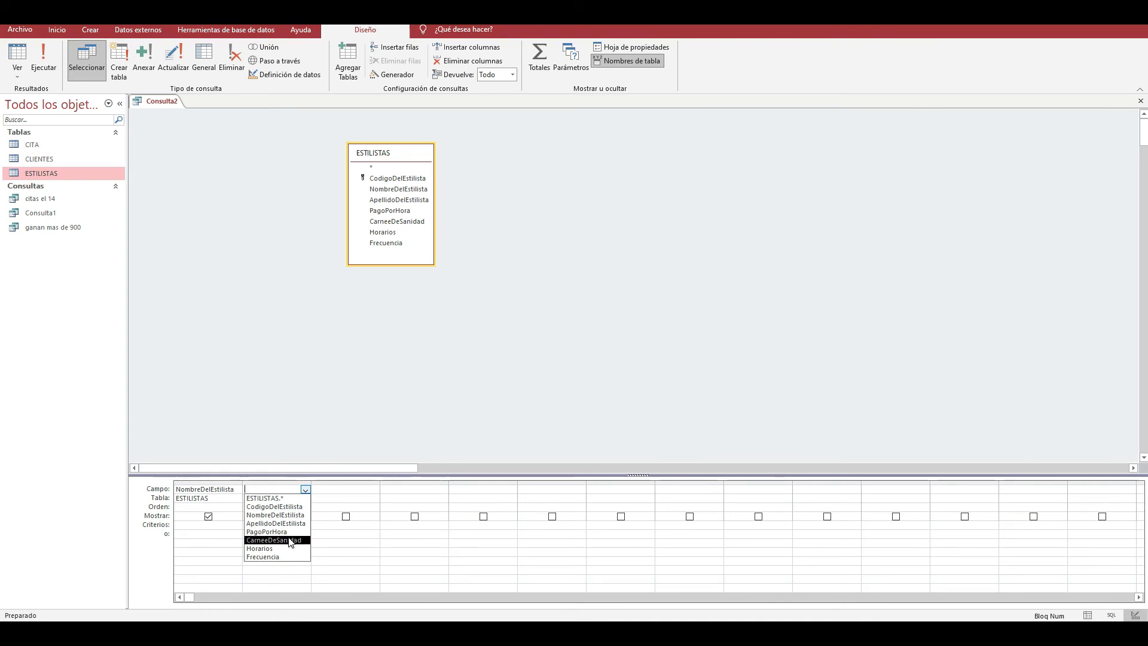
{"action": "left_click", "coordinate": [290, 540]}
- Try to run the query with the CarneeDeSanidad criterion set to Si
{"action": "left_click", "coordinate": [264, 528]}
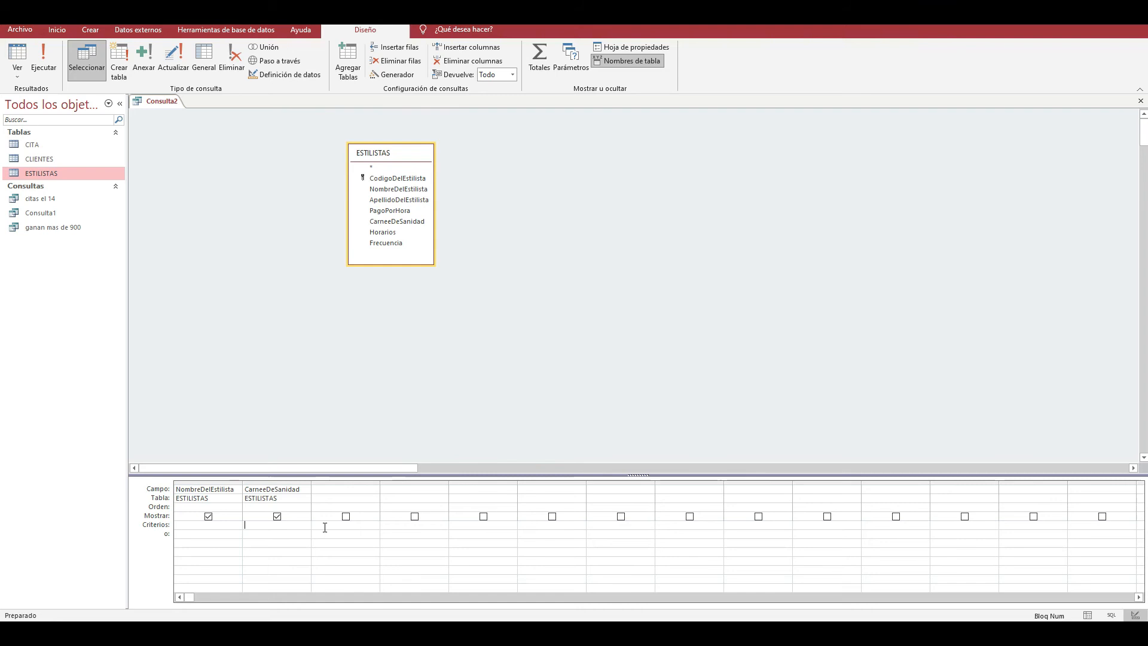
{"action": "key", "text": "Caps_Lock"}
{"action": "type", "text": "S"}
{"action": "key", "text": "Caps_Lock"}
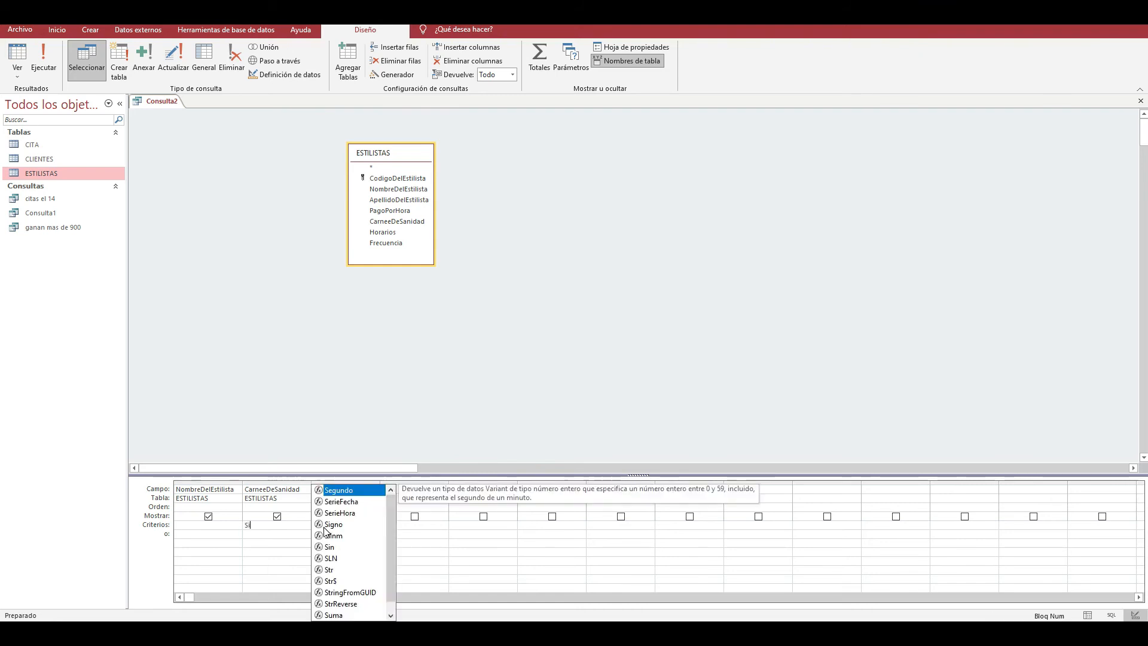
{"action": "type", "text": "í"}
{"action": "left_click", "coordinate": [302, 551]}
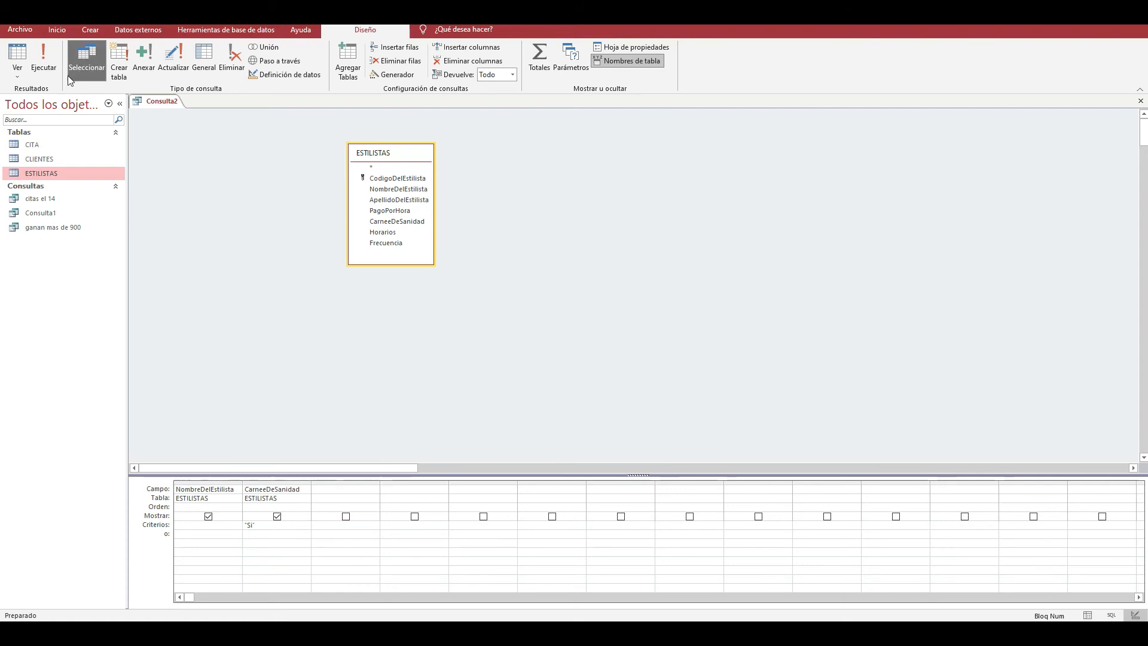
{"action": "left_click", "coordinate": [44, 63]}
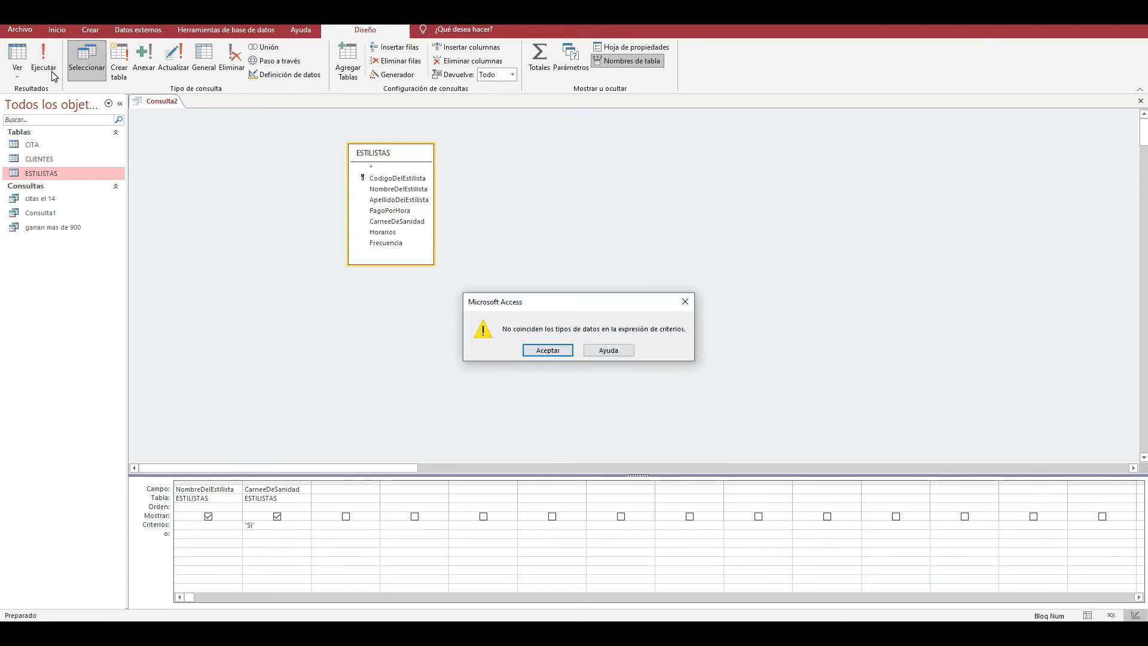
{"action": "left_click", "coordinate": [547, 350]}
- Magnify the screen with Lupa, change the CarneeDeSanidad criterion to "Sí" in quotation marks, and try to run the query again
{"action": "type", "text": "\""}
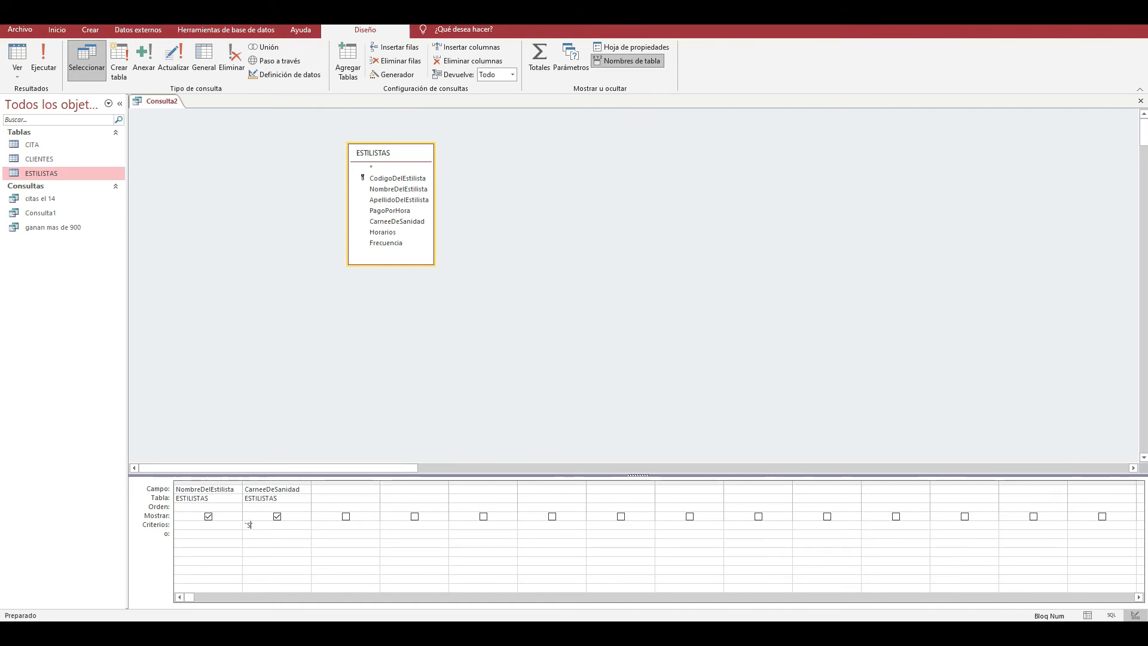
{"action": "left_click", "coordinate": [41, 633]}
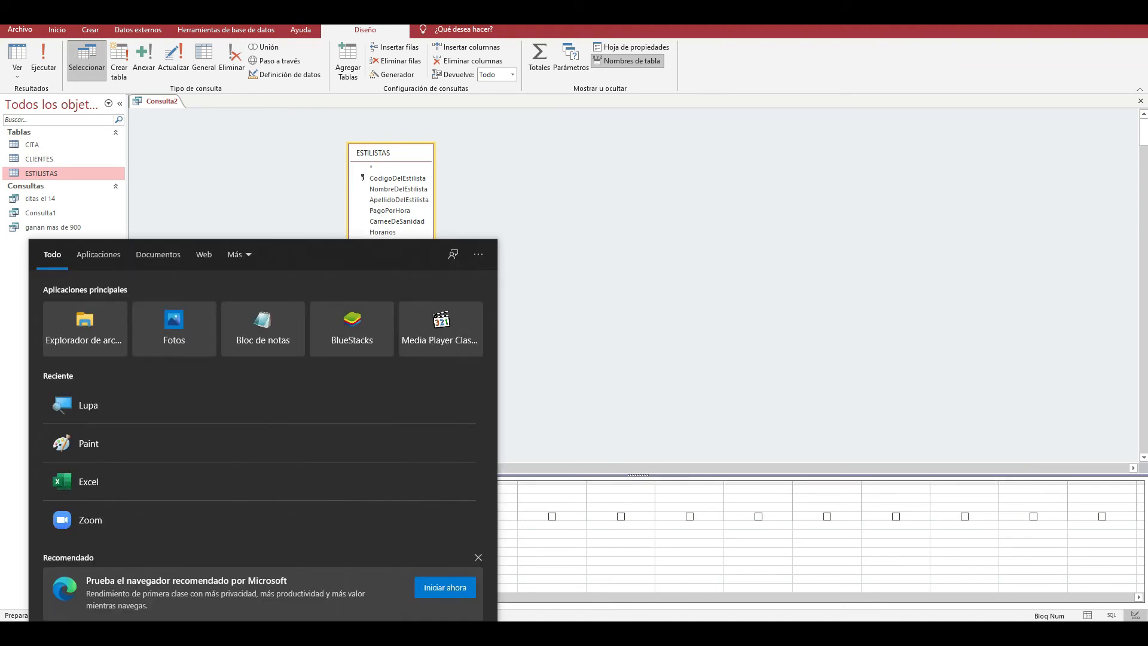
{"action": "type", "text": "lupa"}
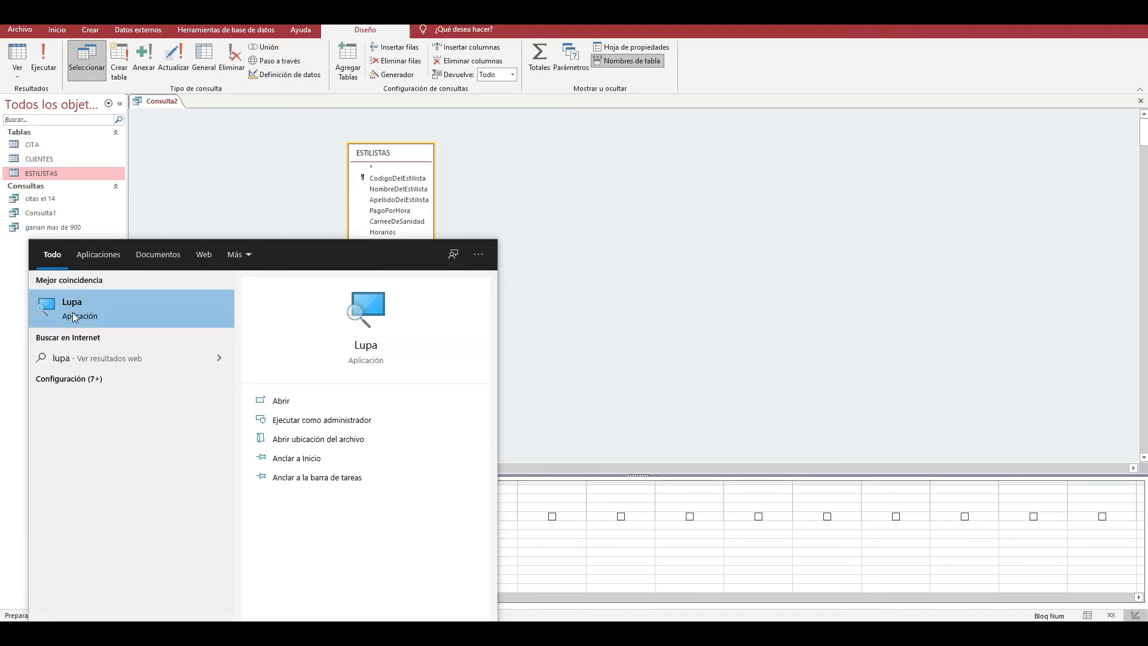
{"action": "left_click", "coordinate": [75, 317]}
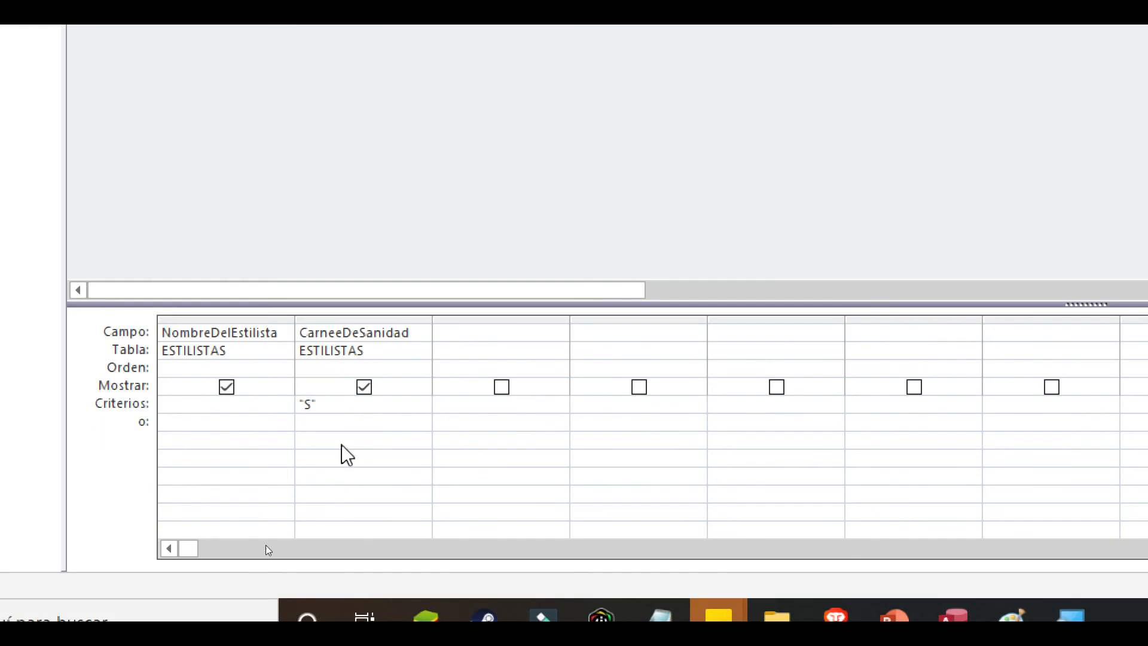
{"action": "left_click", "coordinate": [313, 404]}
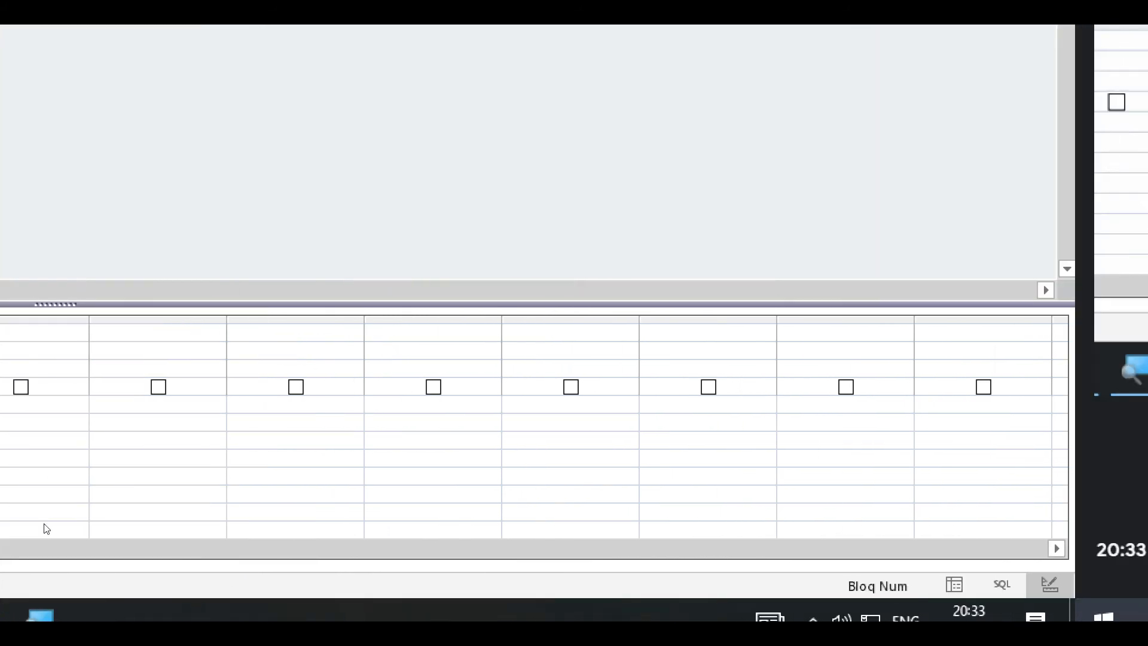
{"action": "left_click", "coordinate": [909, 616]}
{"action": "left_click", "coordinate": [916, 407]}
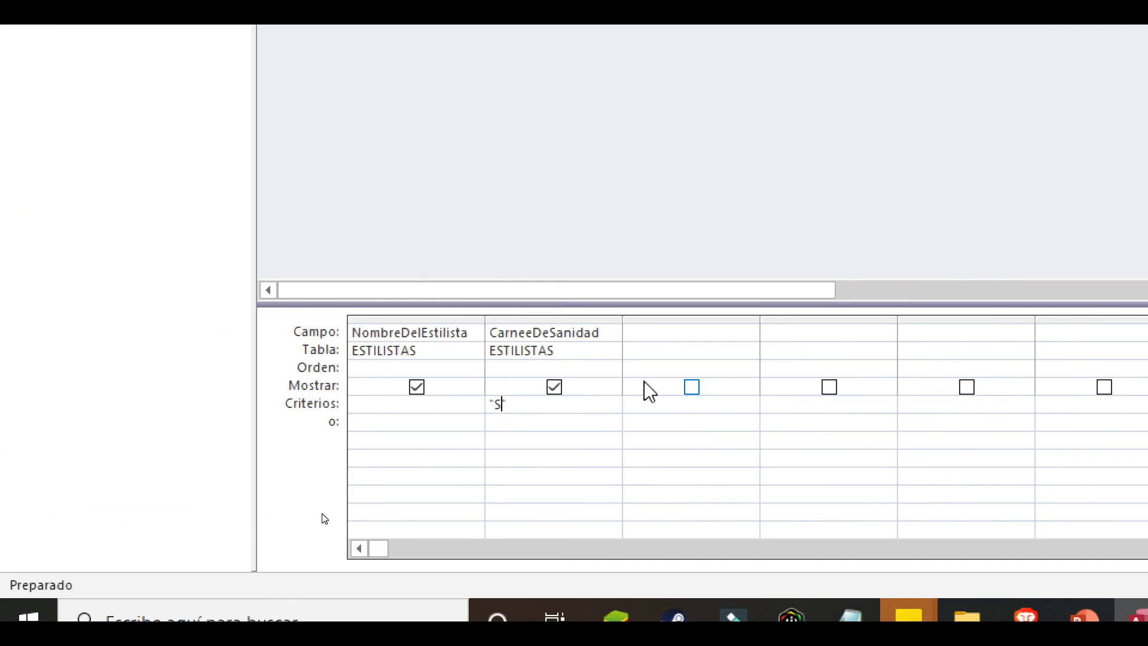
{"action": "type", "text": "i\""}
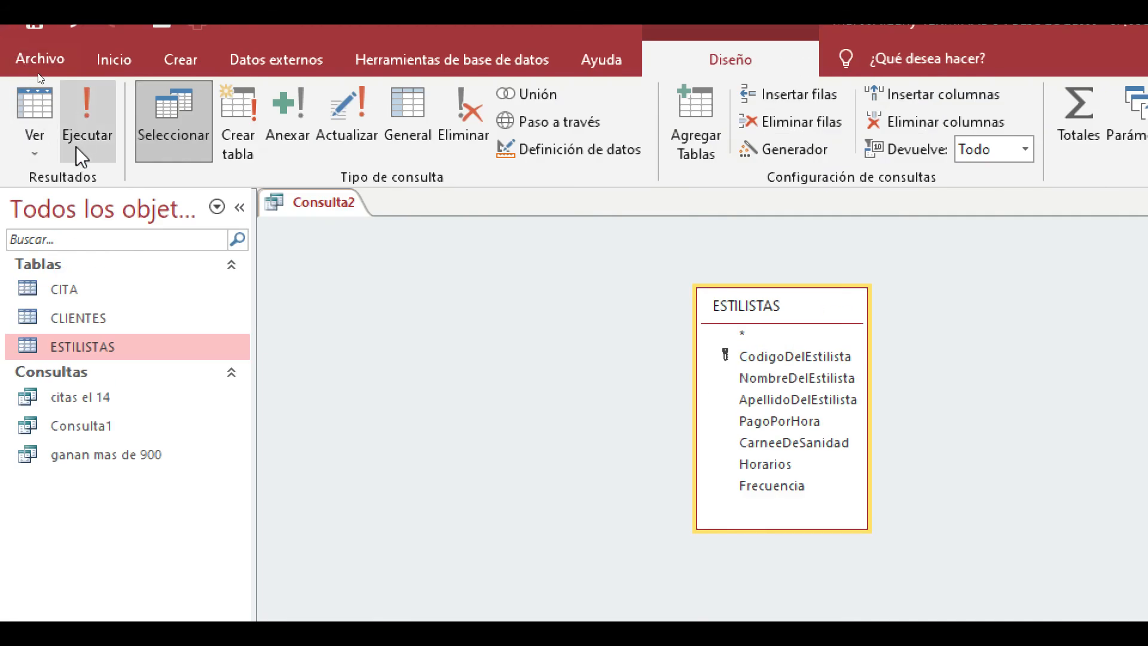
{"action": "left_click", "coordinate": [78, 141]}
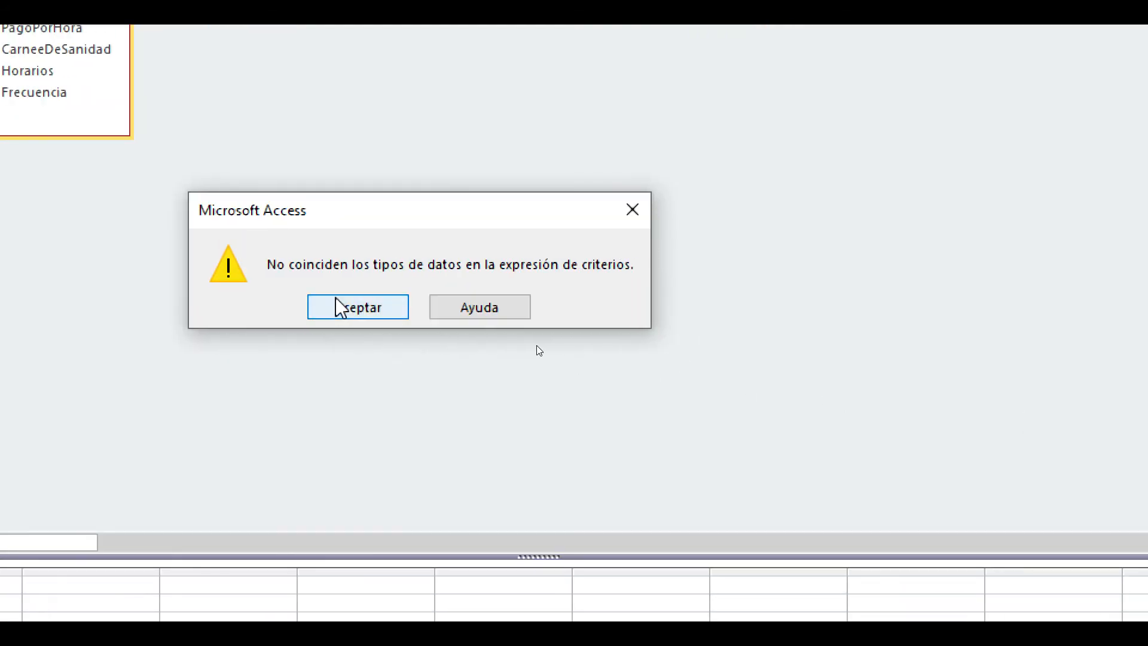
{"action": "left_click", "coordinate": [598, 323]}
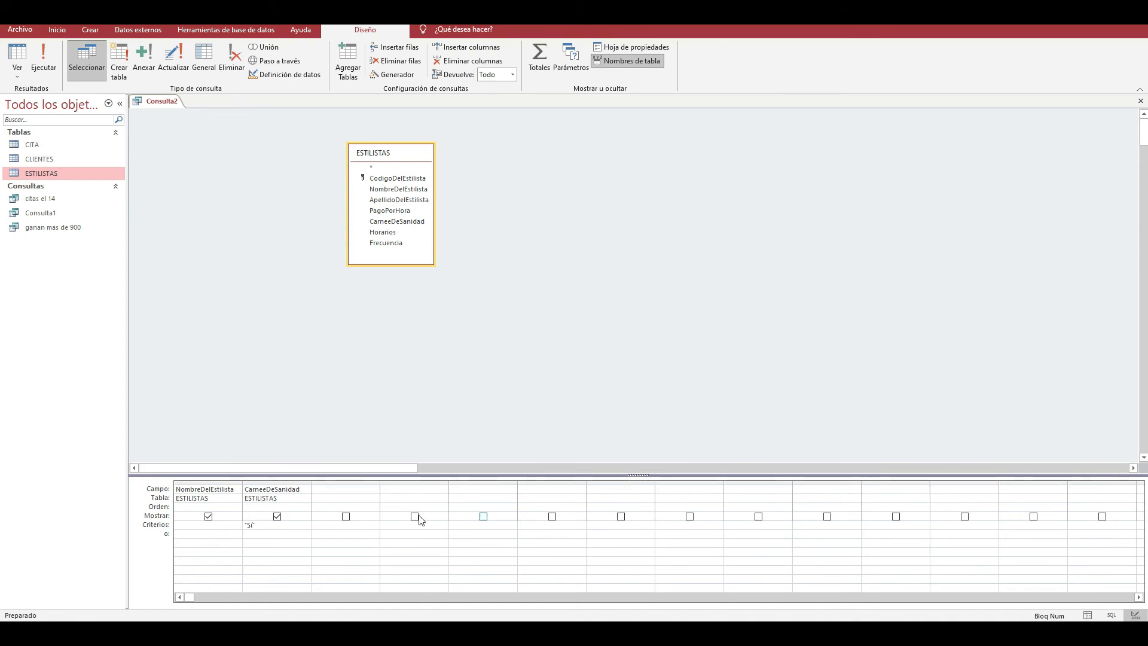
- Replace the CarneeDeSanidad criterion with Sí without quotation marks and run the query
{"action": "left_click_drag", "start_coordinate": [277, 527], "coordinate": [236, 525]}
{"action": "type", "text": "Sí"}
{"action": "key", "text": "Down"}
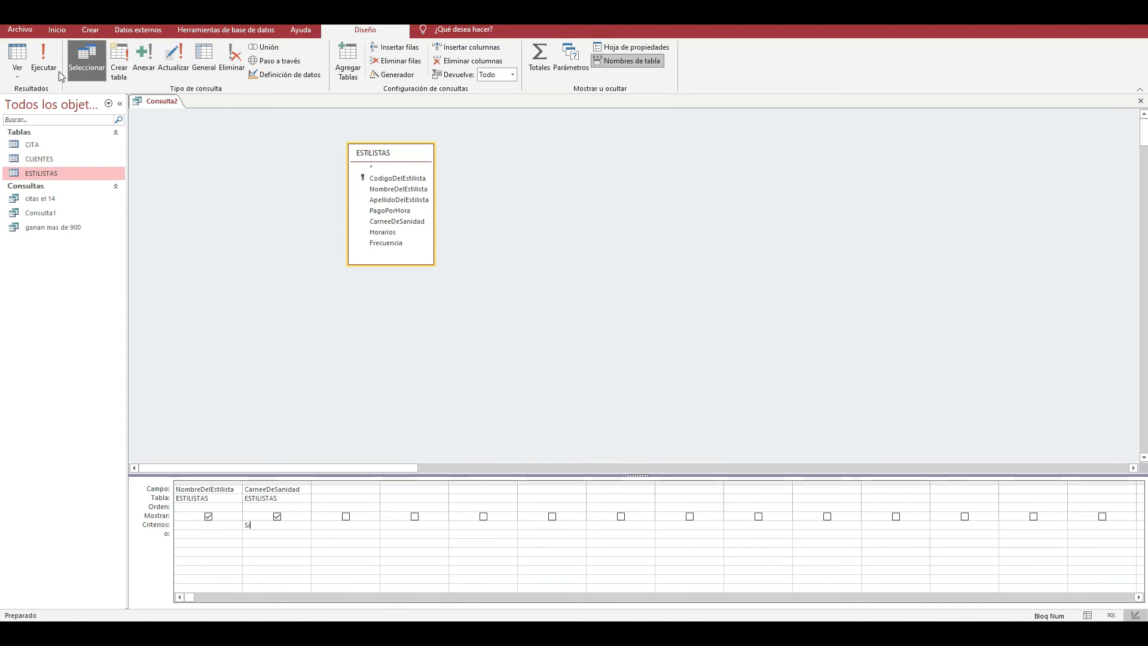
{"action": "left_click", "coordinate": [43, 60]}
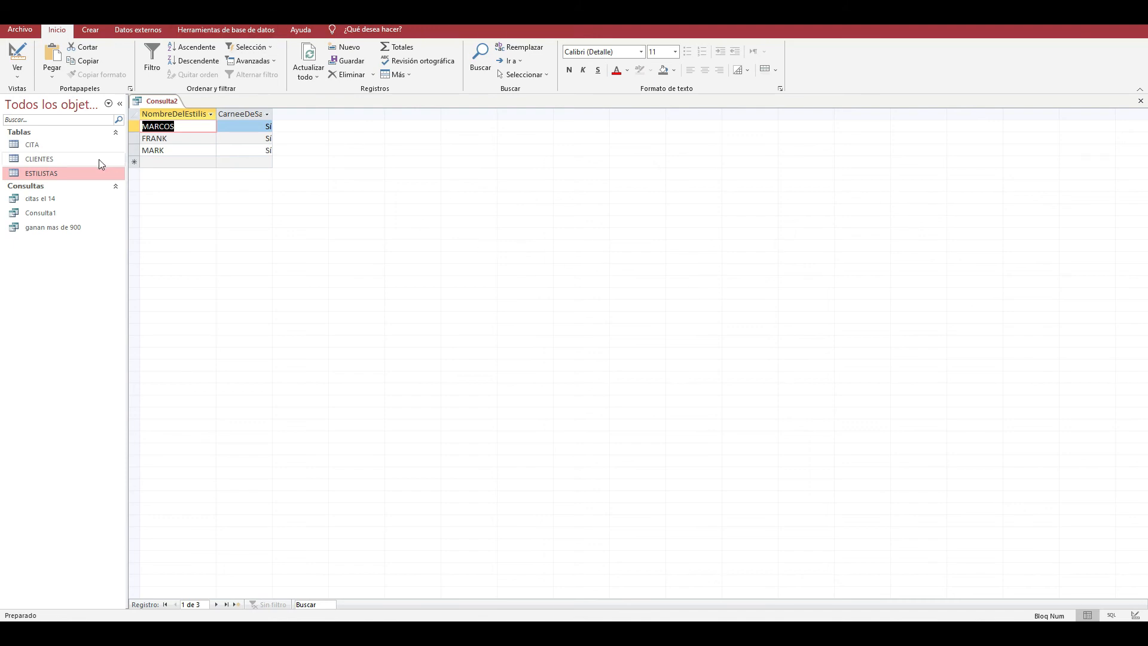
- Compare the query result with the CarneeDeSanidad values in the ESTILISTAS table, closing the table when done
{"action": "left_click", "coordinate": [51, 159]}
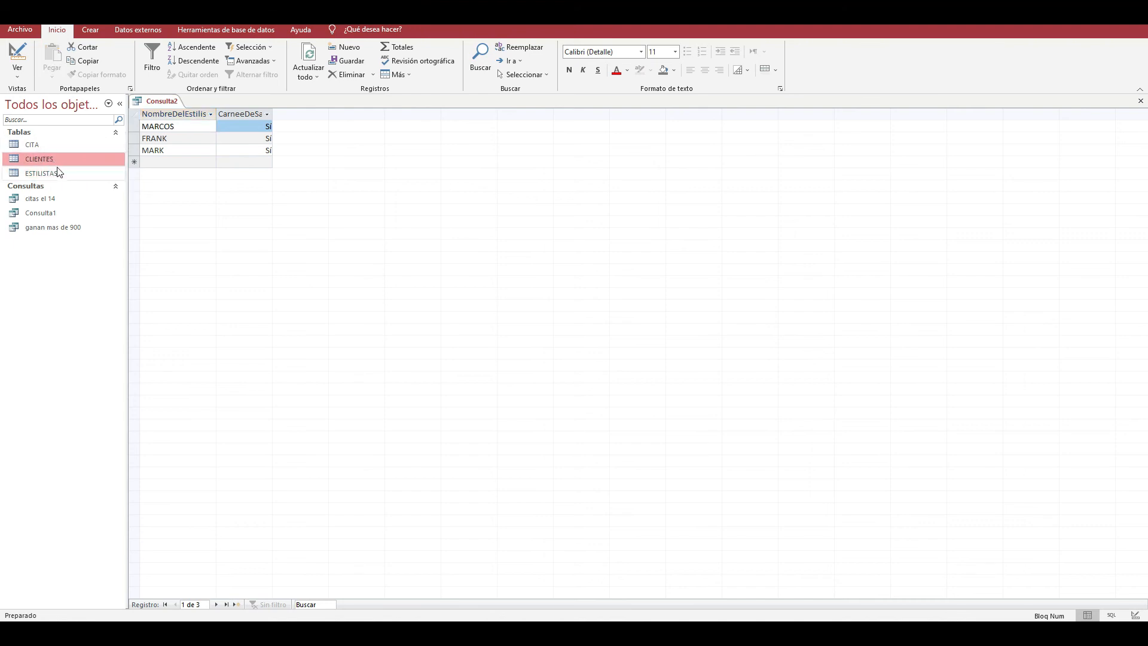
{"action": "double_click", "coordinate": [57, 173]}
{"action": "left_click", "coordinate": [463, 127]}
{"action": "left_click", "coordinate": [438, 151]}
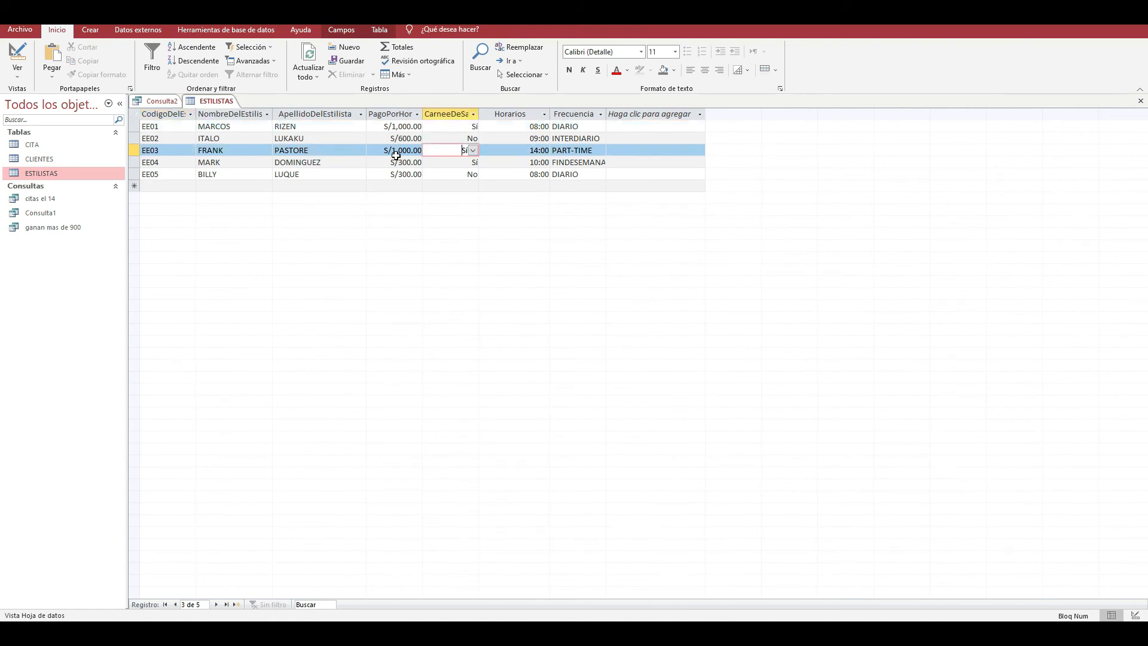
{"action": "left_click", "coordinate": [441, 167]}
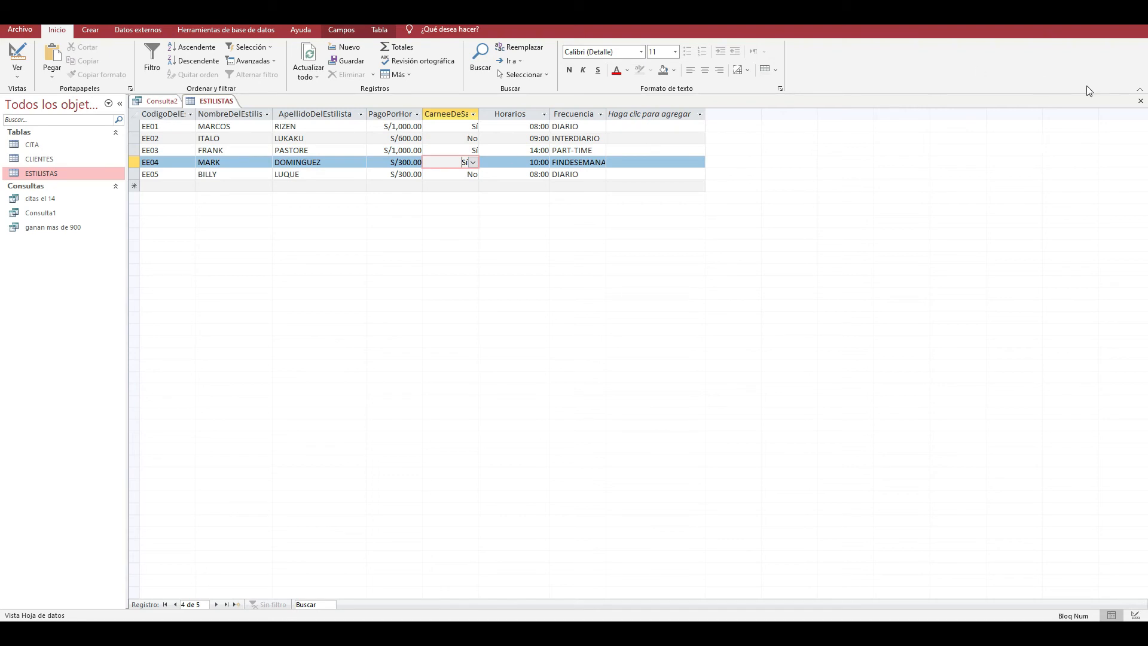
{"action": "left_click", "coordinate": [1140, 100]}
{"action": "left_click", "coordinate": [172, 139]}
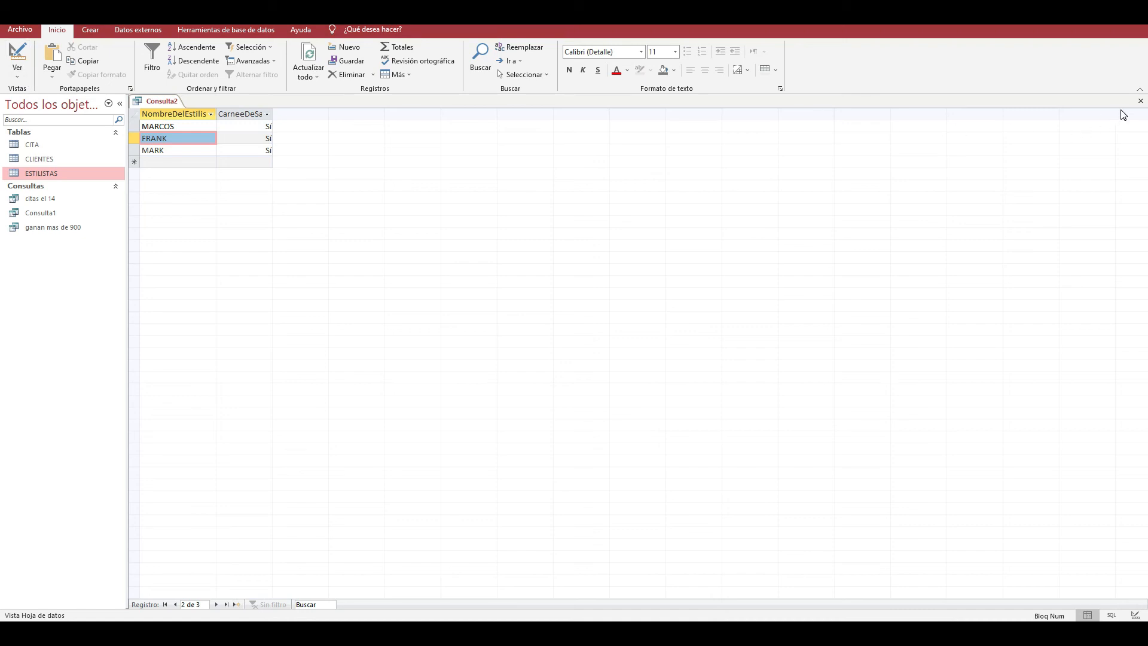
- Close the query, saving it as "quienes tienen carnee de sanidad", and widen the object list to show its full name
{"action": "left_click", "coordinate": [1140, 101]}
{"action": "left_click", "coordinate": [519, 351]}
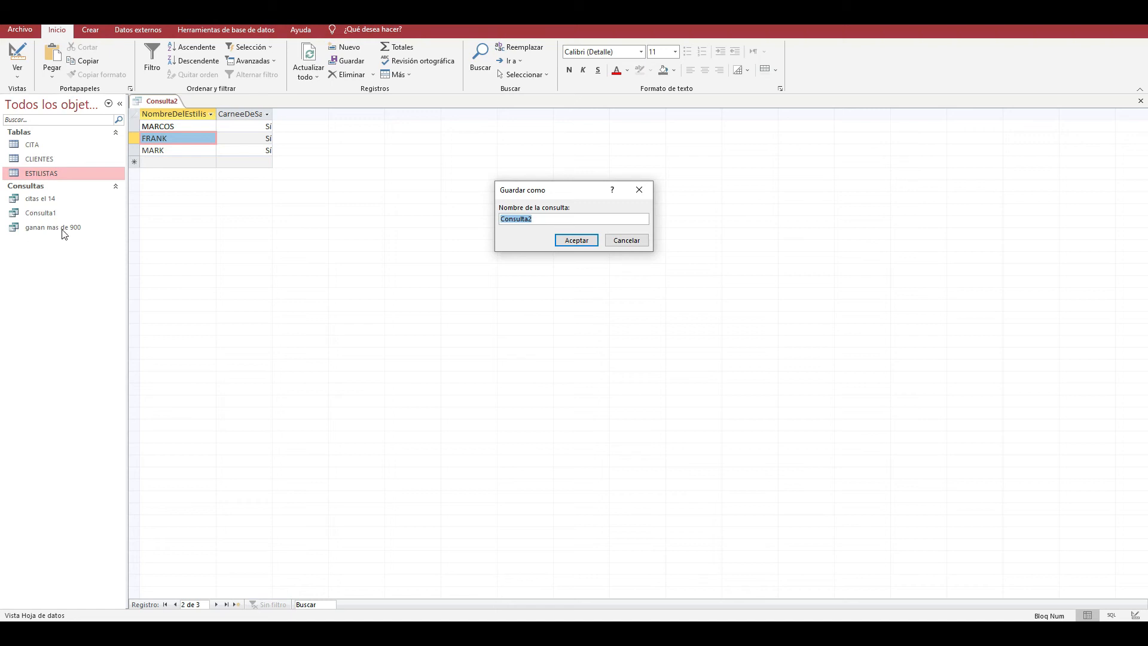
{"action": "left_click_drag", "start_coordinate": [569, 218], "coordinate": [397, 219]}
{"action": "type", "text": "quienes tienen carnee de sanidad"}
{"action": "key", "text": "Return"}
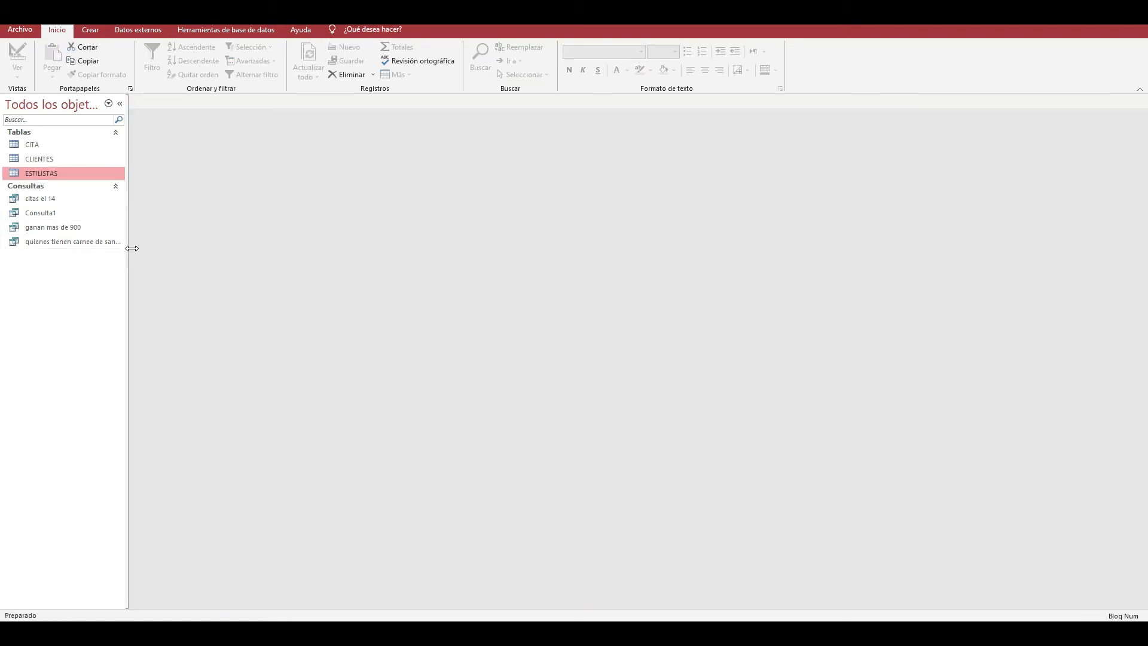
{"action": "left_click_drag", "start_coordinate": [128, 249], "coordinate": [151, 249]}
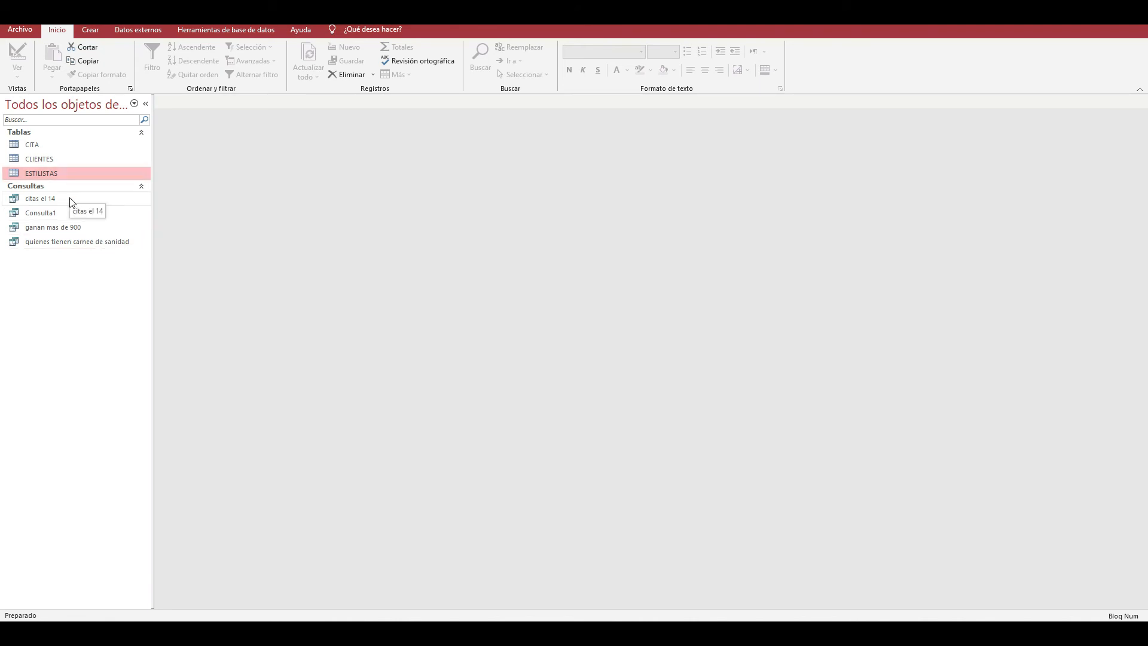
- Delete the query Consulta1 from the database
{"action": "left_click", "coordinate": [37, 214]}
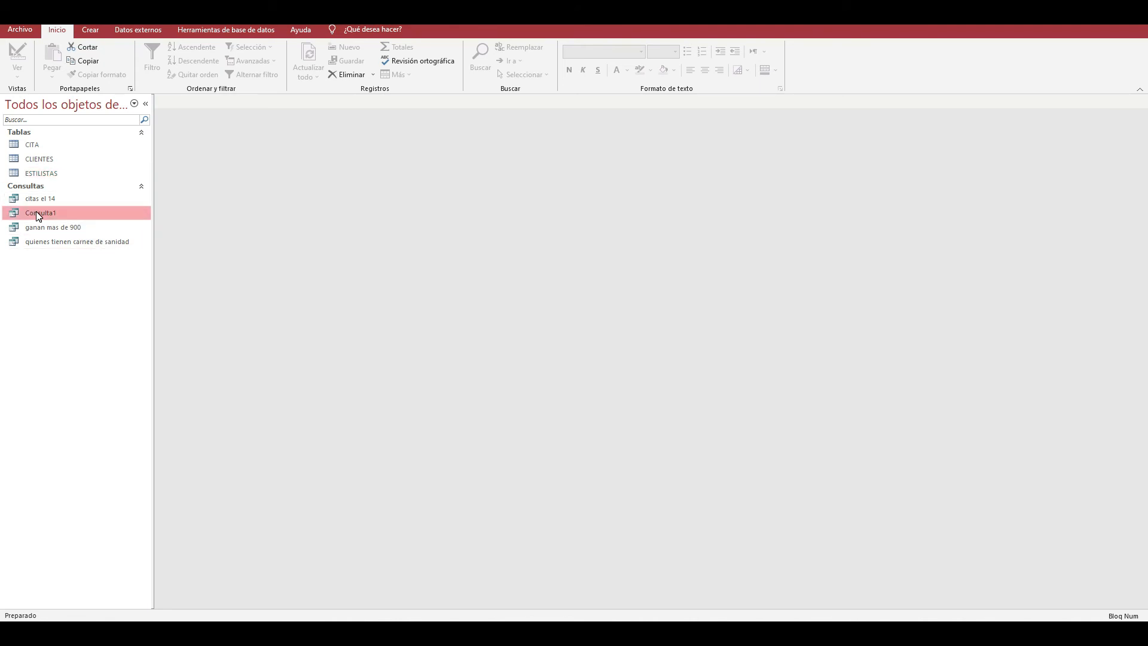
{"action": "right_click", "coordinate": [36, 212]}
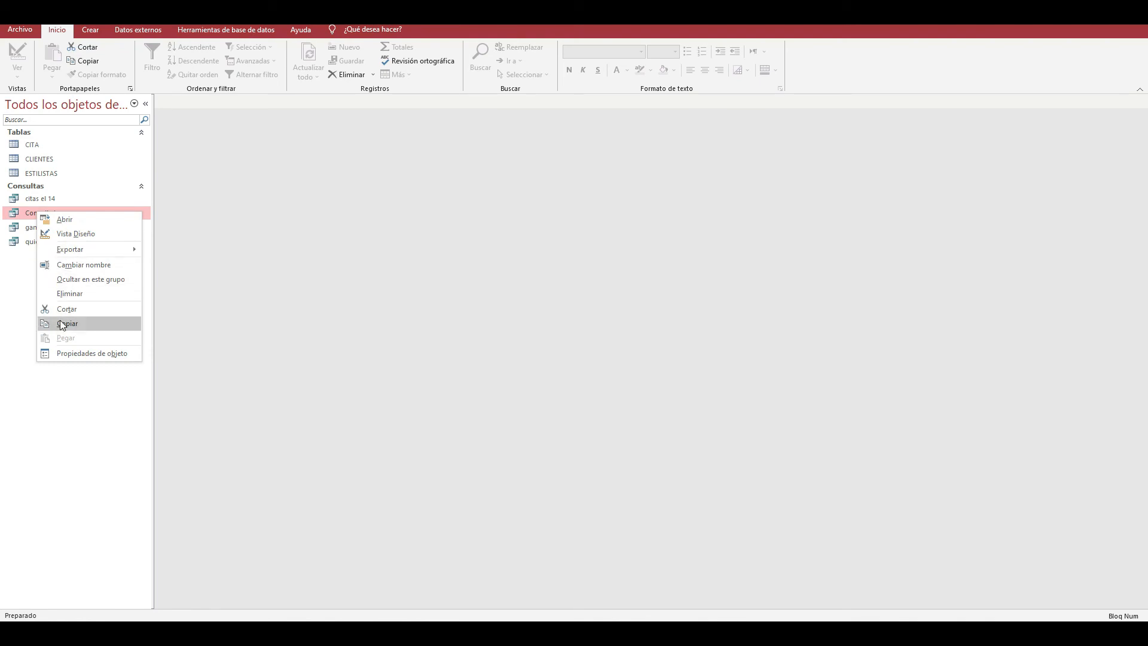
{"action": "left_click", "coordinate": [27, 213]}
{"action": "right_click", "coordinate": [27, 213]}
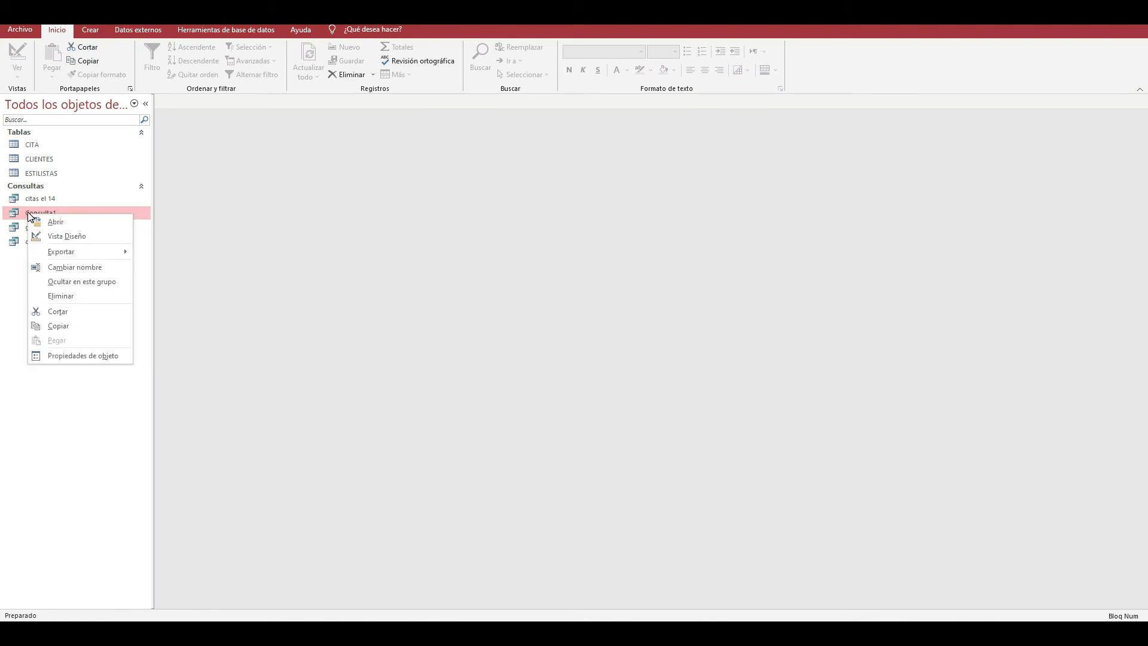
{"action": "left_click", "coordinate": [26, 212]}
{"action": "right_click", "coordinate": [26, 211]}
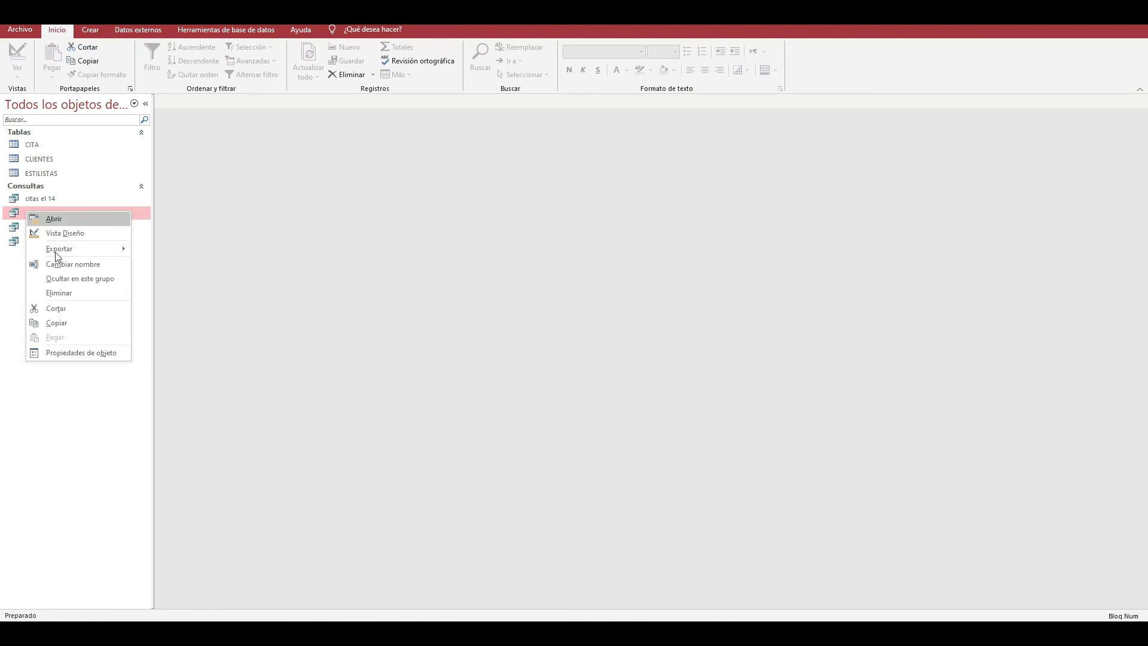
{"action": "left_click", "coordinate": [60, 293]}
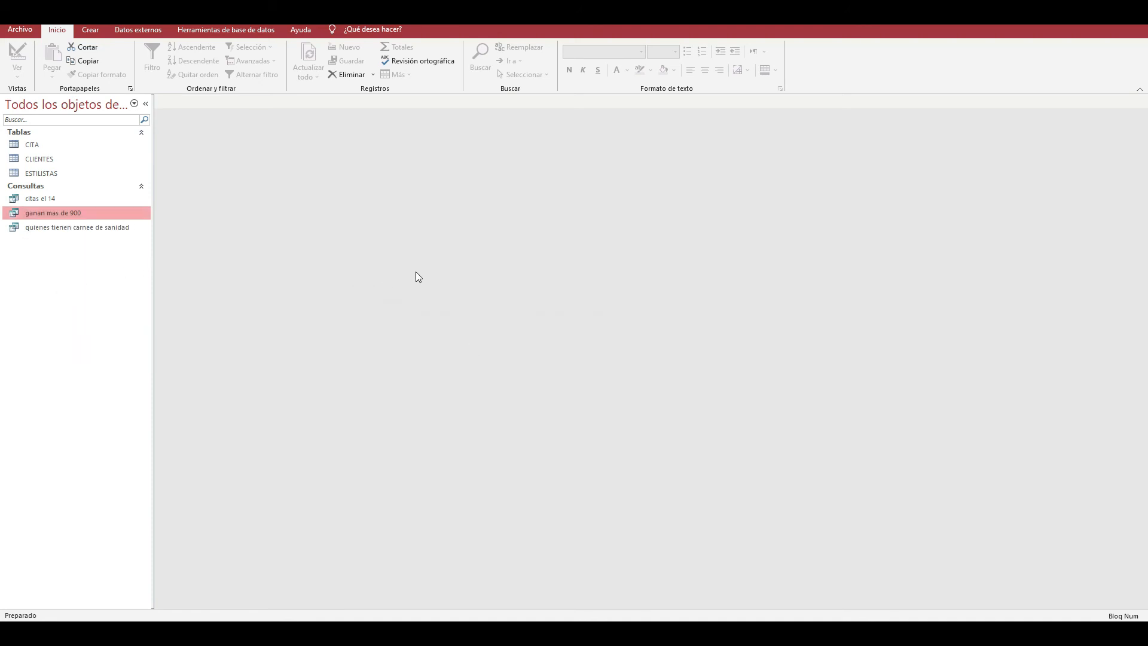
- Switch to the Acces Clase 7 presentation in PowerPoint and read the next query question
{"action": "mouse_move", "coordinate": [517, 603]}
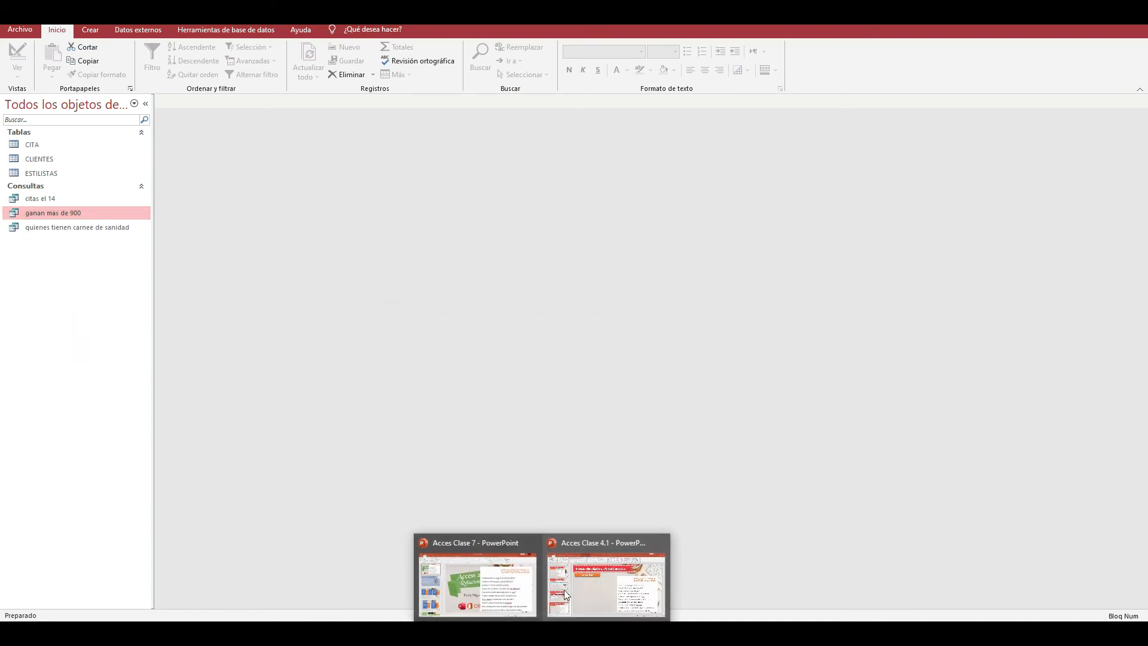
{"action": "left_click", "coordinate": [498, 573]}
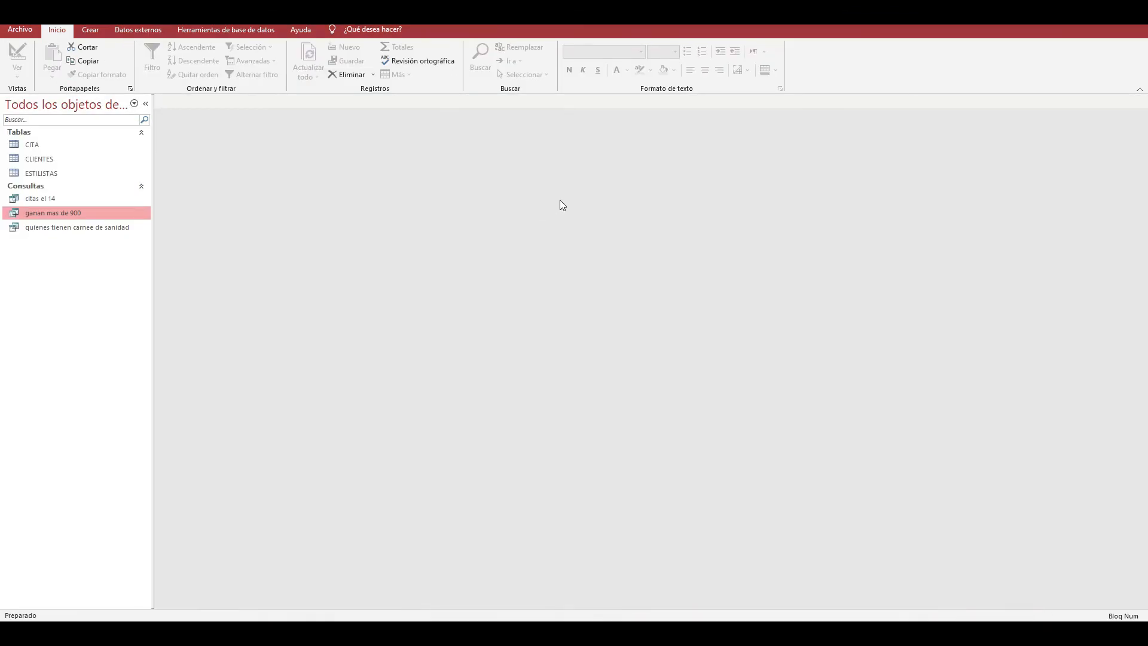
{"action": "left_click", "coordinate": [89, 30]}
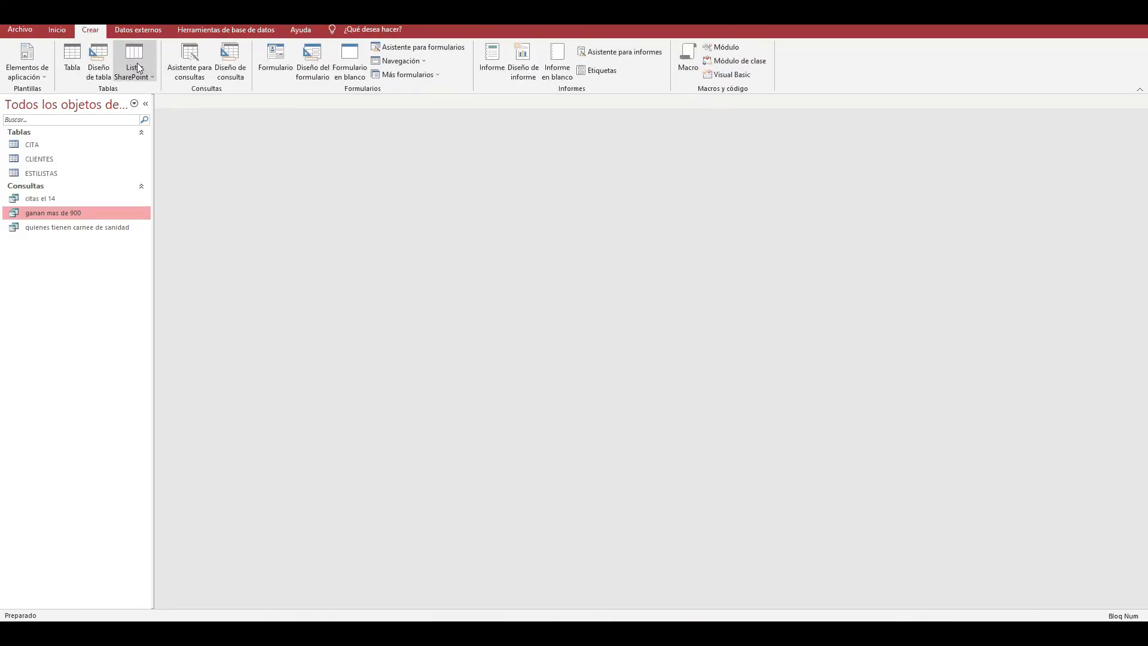
{"action": "left_click", "coordinate": [109, 70]}
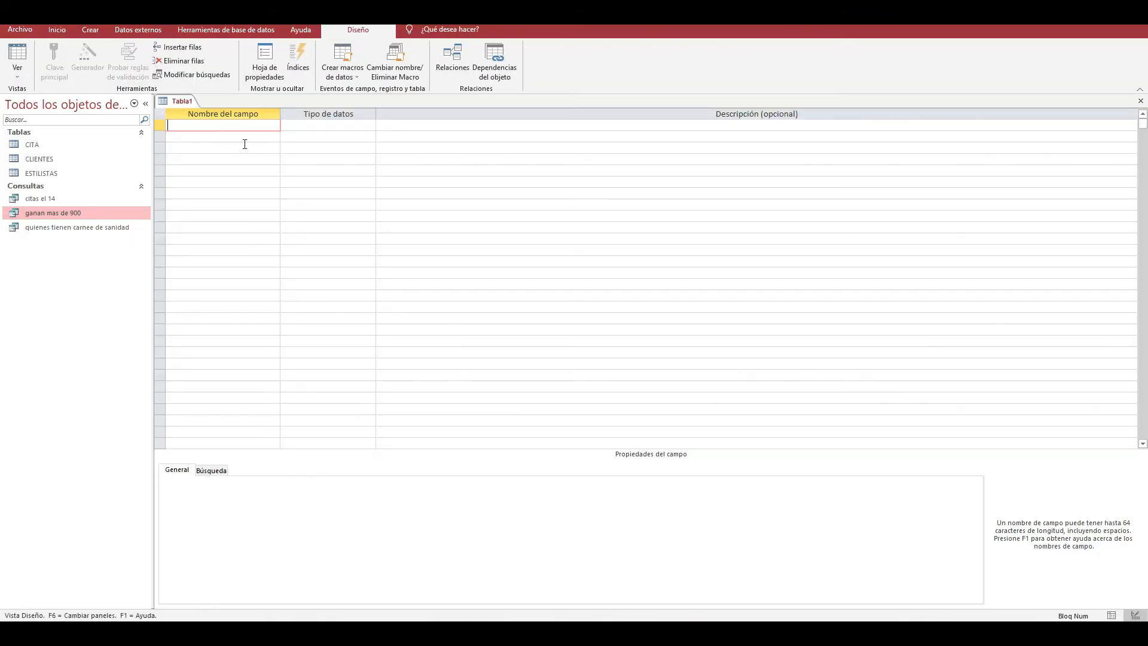
{"action": "left_click", "coordinate": [1140, 100]}
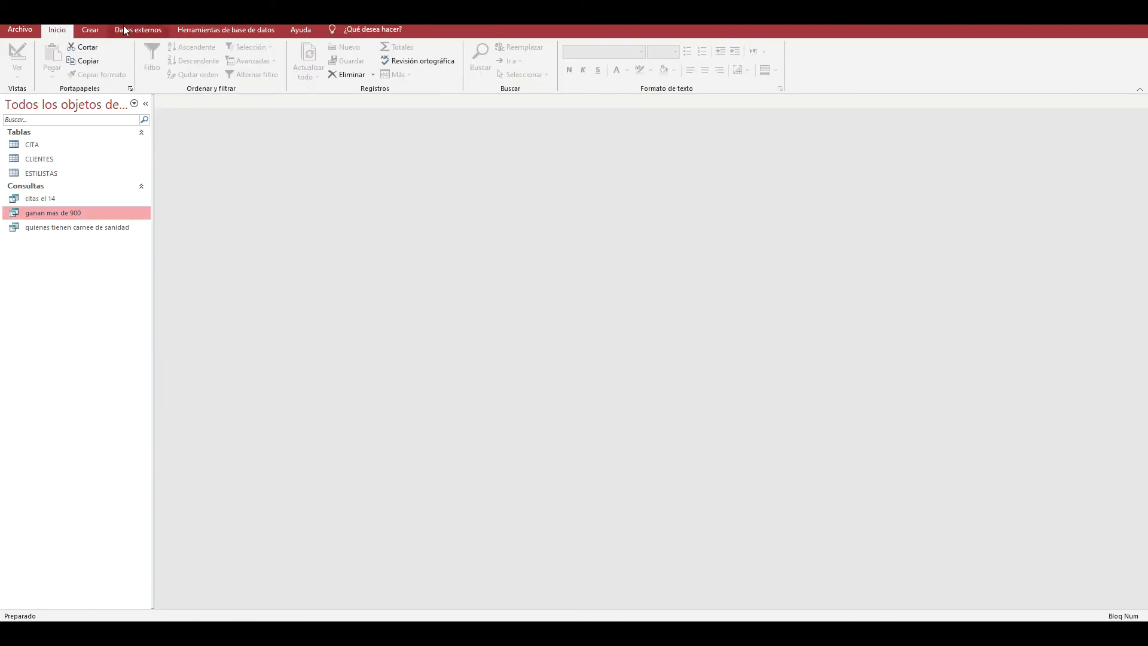
- Create a new query in Design view based only on the CLIENTES table
{"action": "left_click", "coordinate": [90, 30]}
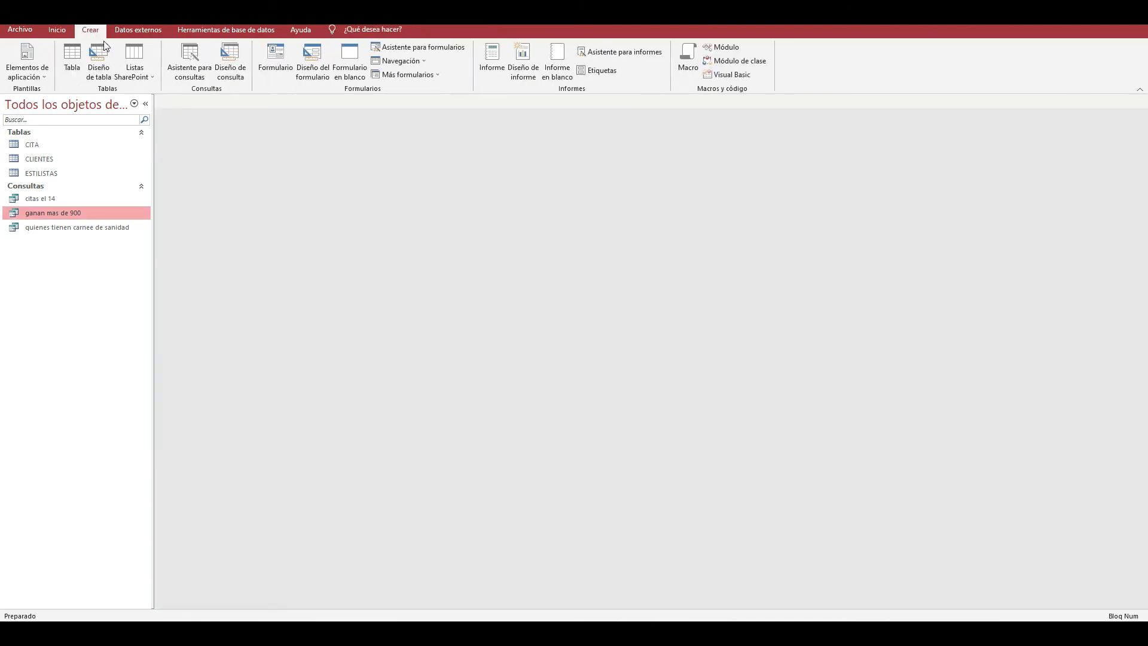
{"action": "left_click", "coordinate": [230, 60]}
{"action": "left_click_drag", "start_coordinate": [573, 323], "coordinate": [704, 164]}
{"action": "left_click", "coordinate": [661, 208]}
{"action": "double_click", "coordinate": [660, 208]}
{"action": "left_click", "coordinate": [790, 163]}
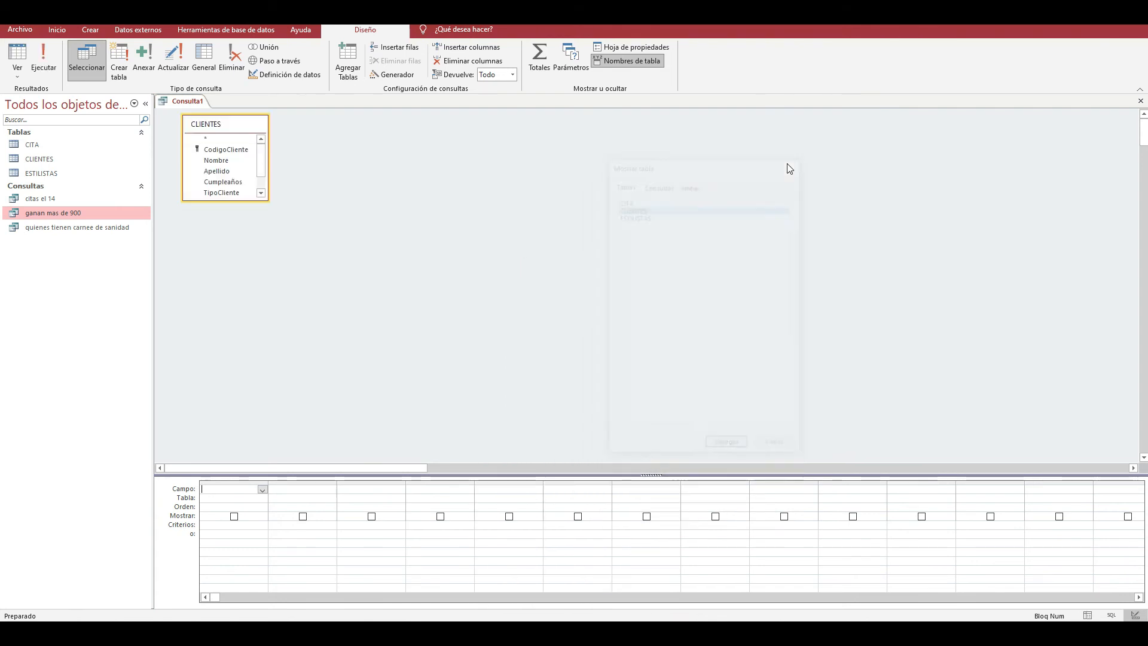
- Add the Nombre and Apellido fields of CLIENTES as the first two columns of the query
{"action": "left_click", "coordinate": [254, 498]}
{"action": "left_click", "coordinate": [263, 498]}
{"action": "left_click", "coordinate": [257, 507]}
{"action": "left_click", "coordinate": [258, 492]}
{"action": "left_click", "coordinate": [261, 490]}
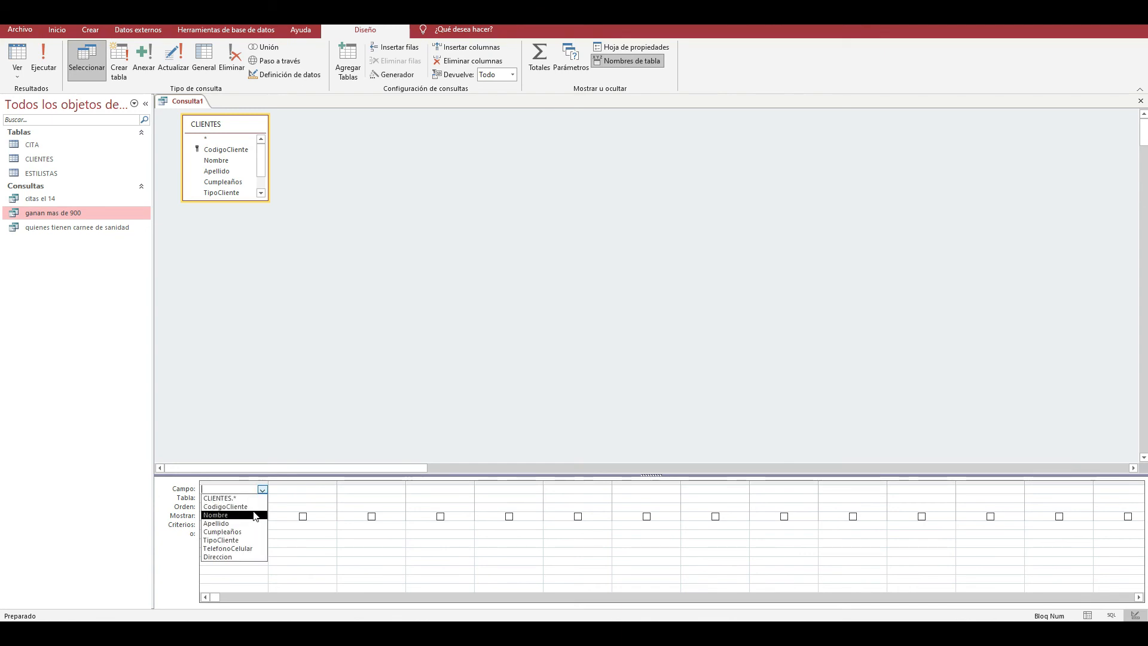
{"action": "left_click", "coordinate": [256, 509]}
{"action": "left_click", "coordinate": [317, 497]}
{"action": "left_click", "coordinate": [331, 498]}
{"action": "left_click", "coordinate": [308, 507]}
{"action": "left_click", "coordinate": [310, 489]}
{"action": "left_click", "coordinate": [330, 489]}
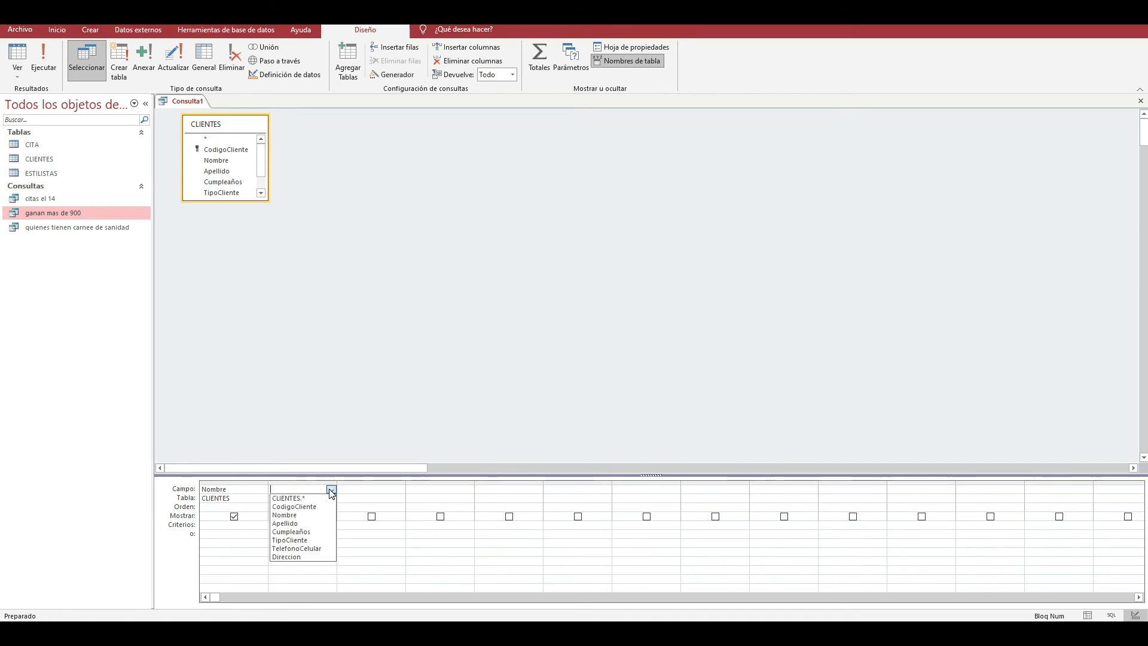
{"action": "left_click", "coordinate": [305, 523]}
- Add the CodigoCliente and TipoCliente fields of CLIENTES as the third and fourth query columns
{"action": "left_click", "coordinate": [385, 499]}
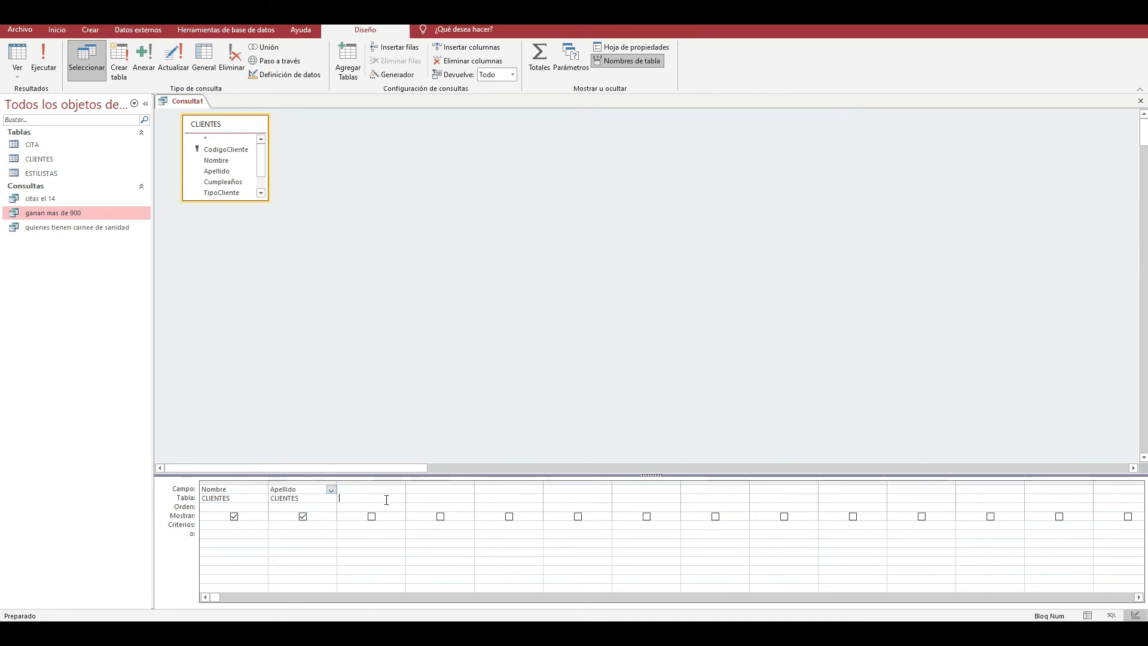
{"action": "left_click", "coordinate": [399, 499]}
{"action": "left_click", "coordinate": [364, 508]}
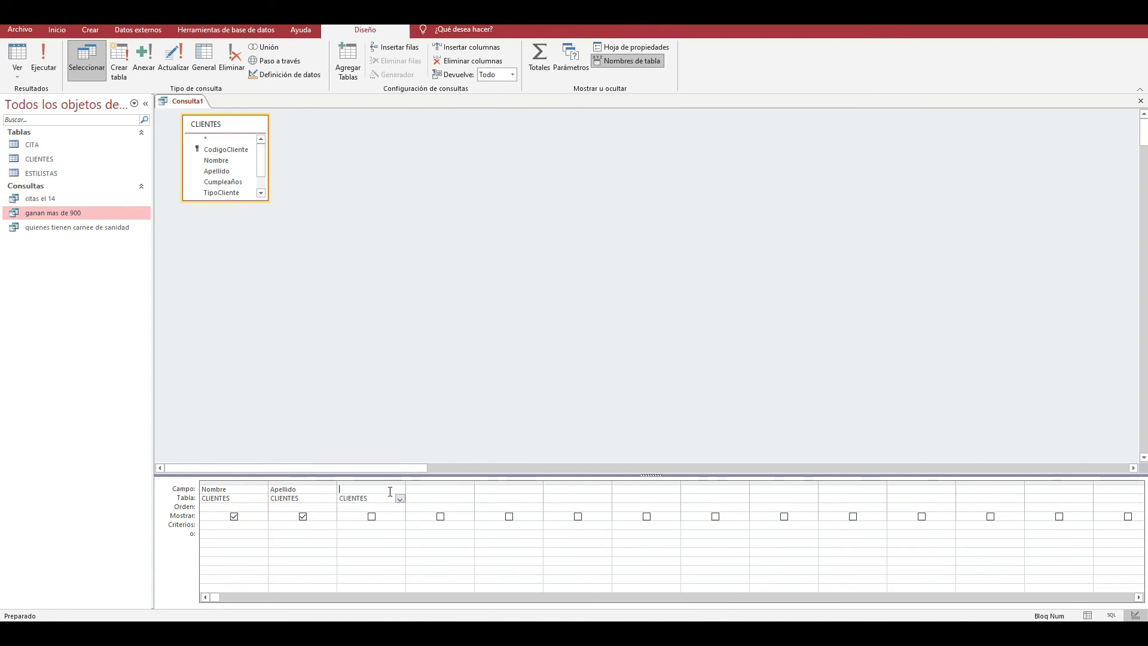
{"action": "left_click", "coordinate": [399, 488]}
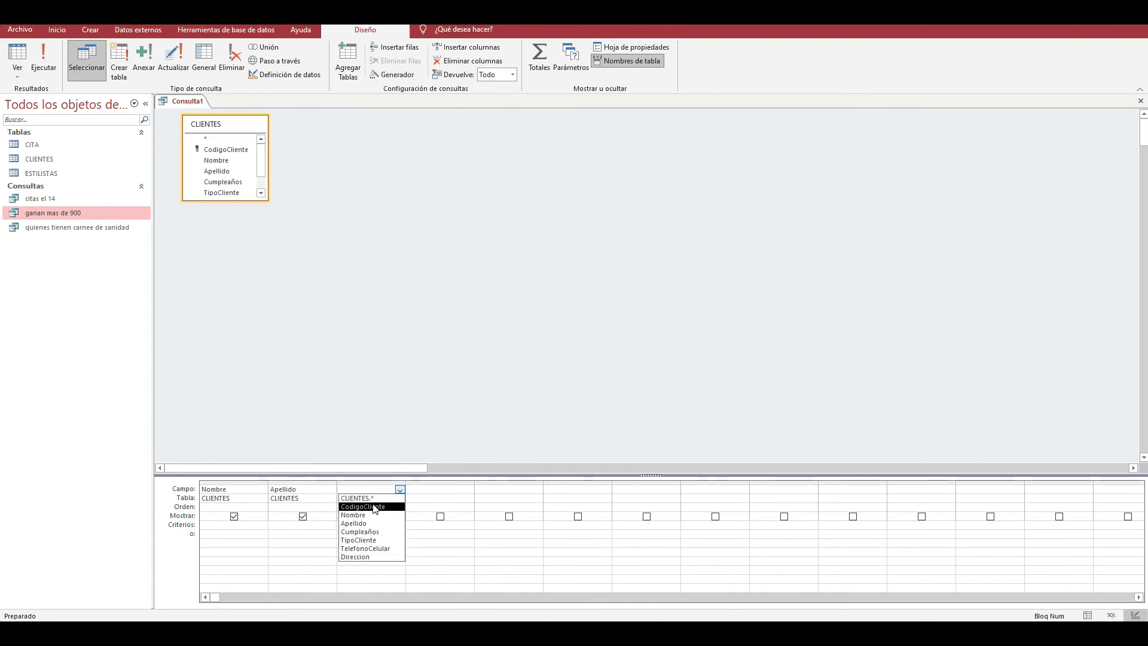
{"action": "left_click", "coordinate": [383, 506]}
{"action": "left_click", "coordinate": [415, 491]}
{"action": "left_click", "coordinate": [415, 499]}
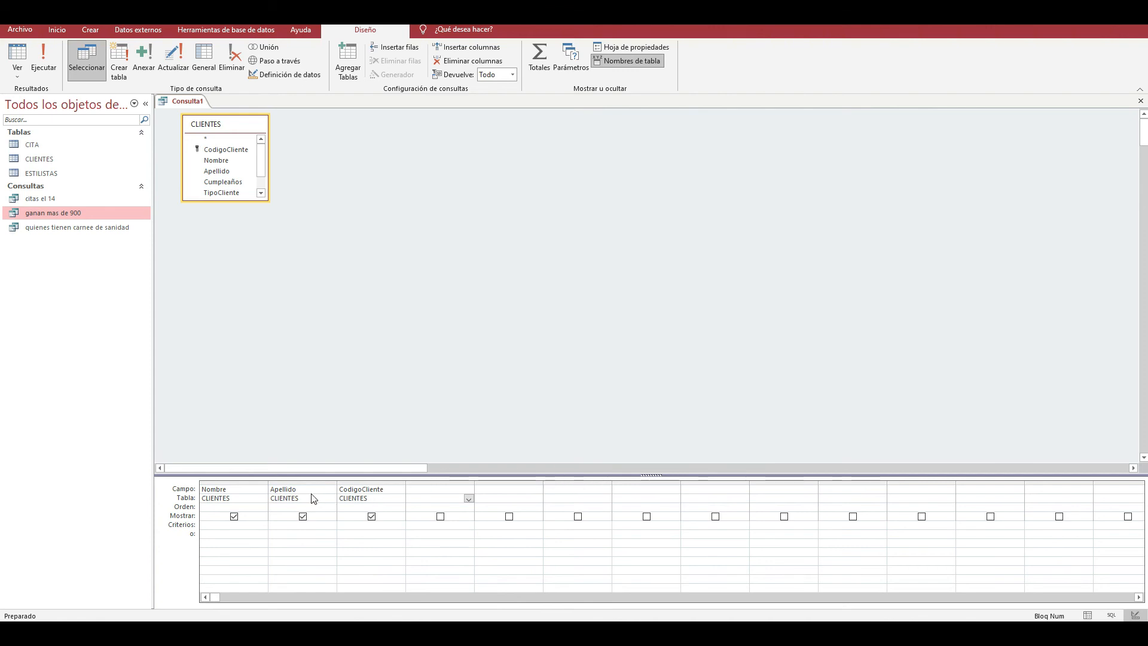
{"action": "left_click", "coordinate": [468, 500]}
{"action": "left_click", "coordinate": [459, 510]}
{"action": "left_click", "coordinate": [468, 490]}
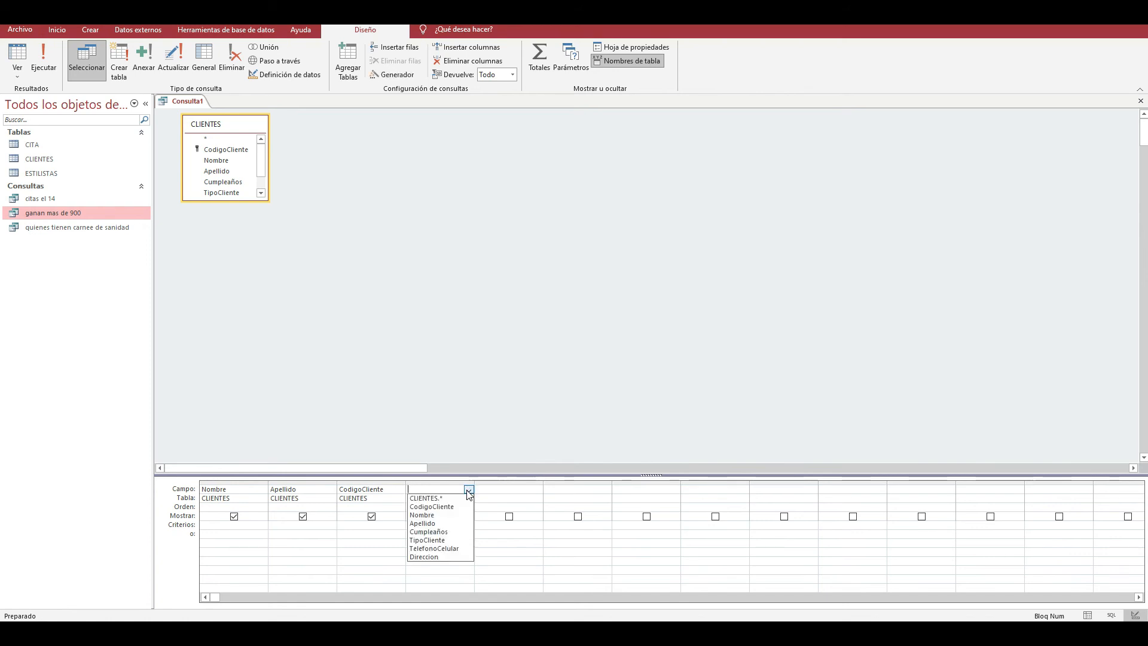
{"action": "left_click", "coordinate": [442, 540]}
- Set the TipoCliente criterion to VIP_PLATINIUM and run the query
{"action": "left_click", "coordinate": [443, 525]}
{"action": "key", "text": "Caps_Lock"}
{"action": "type", "text": "VIP_PAL"}
{"action": "key", "text": "BackSpace"}
{"action": "type", "text": "LATI"}
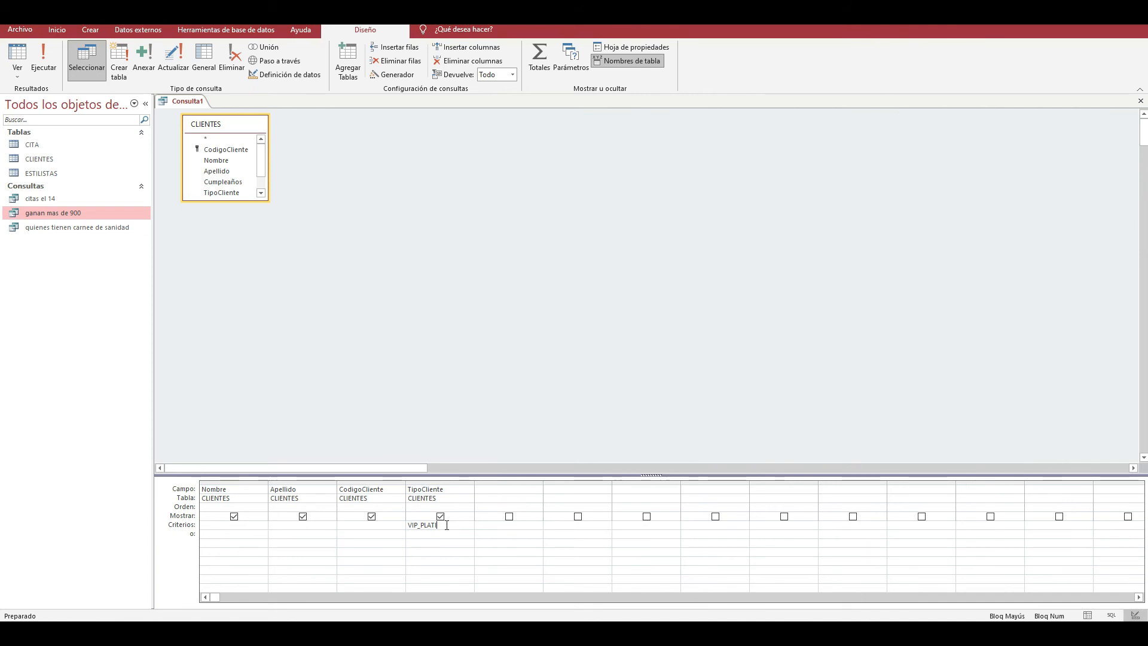
{"action": "type", "text": "NIUM"}
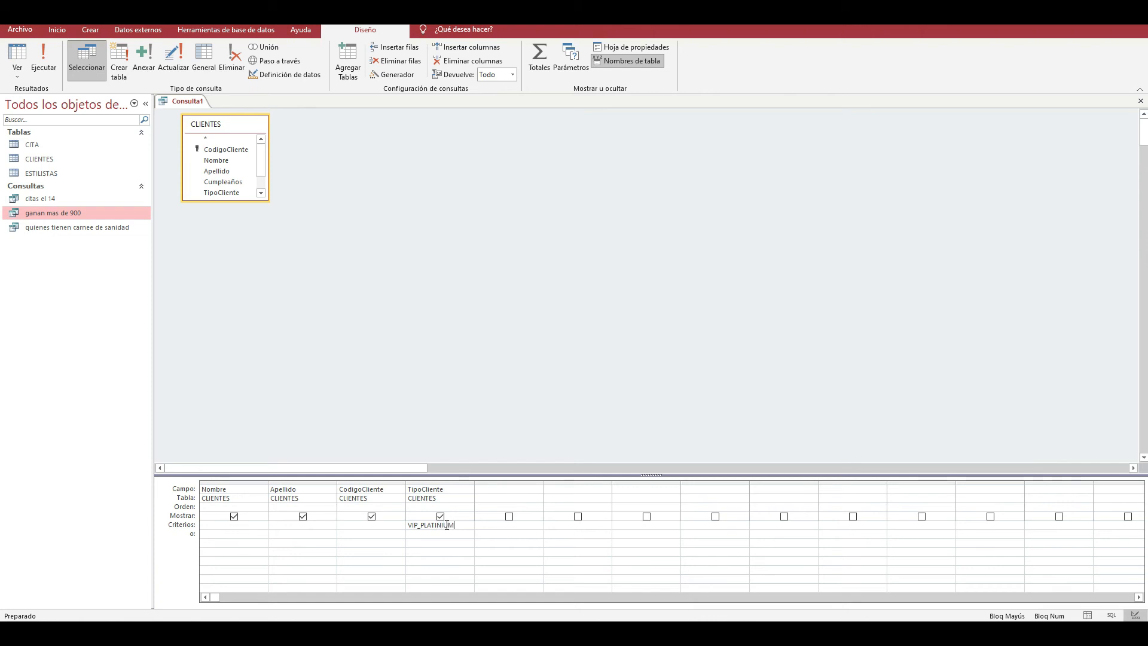
{"action": "left_click", "coordinate": [448, 535]}
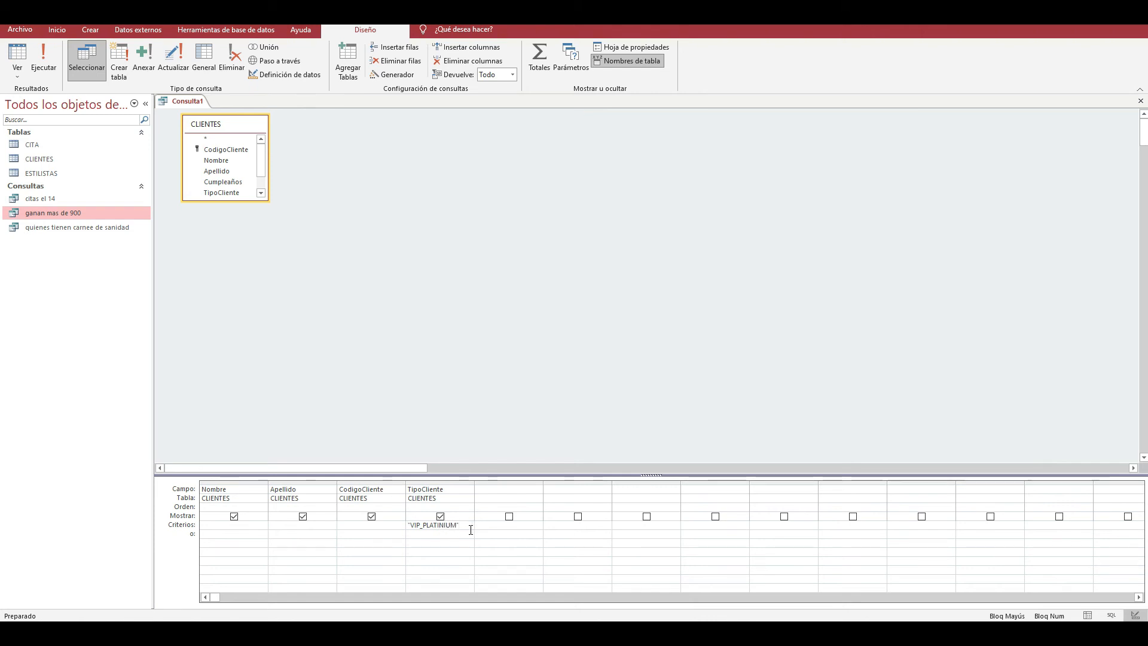
{"action": "left_click", "coordinate": [42, 69]}
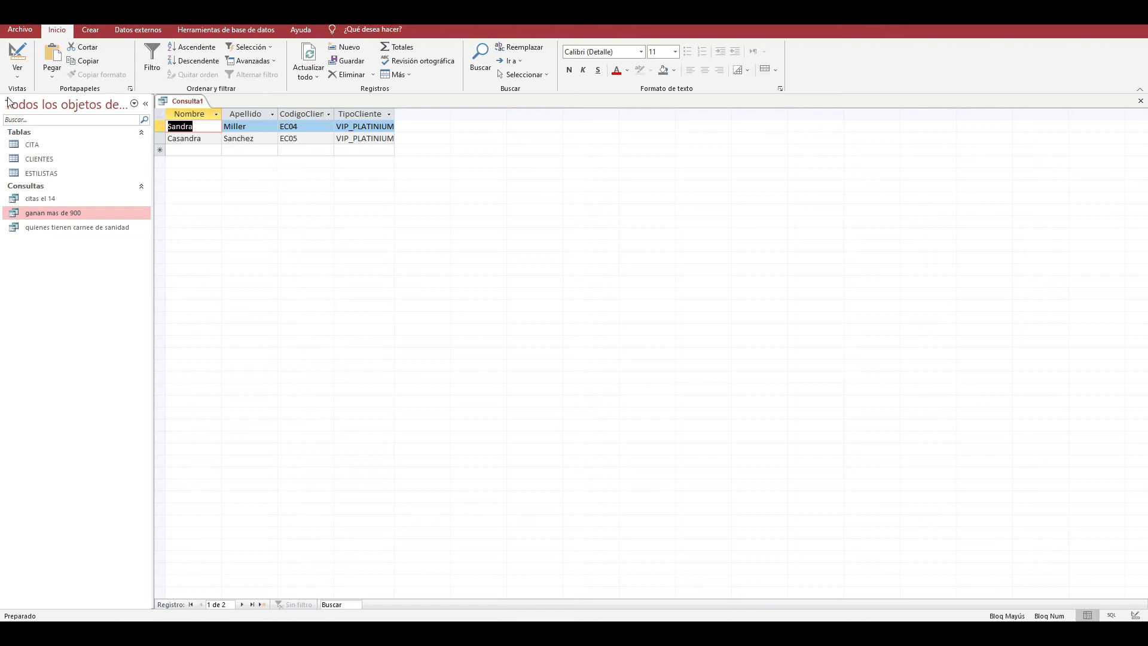
- Return the query to Design view and start the Lupa magnifier to examine the query columns and criterion
{"action": "left_click", "coordinate": [23, 72]}
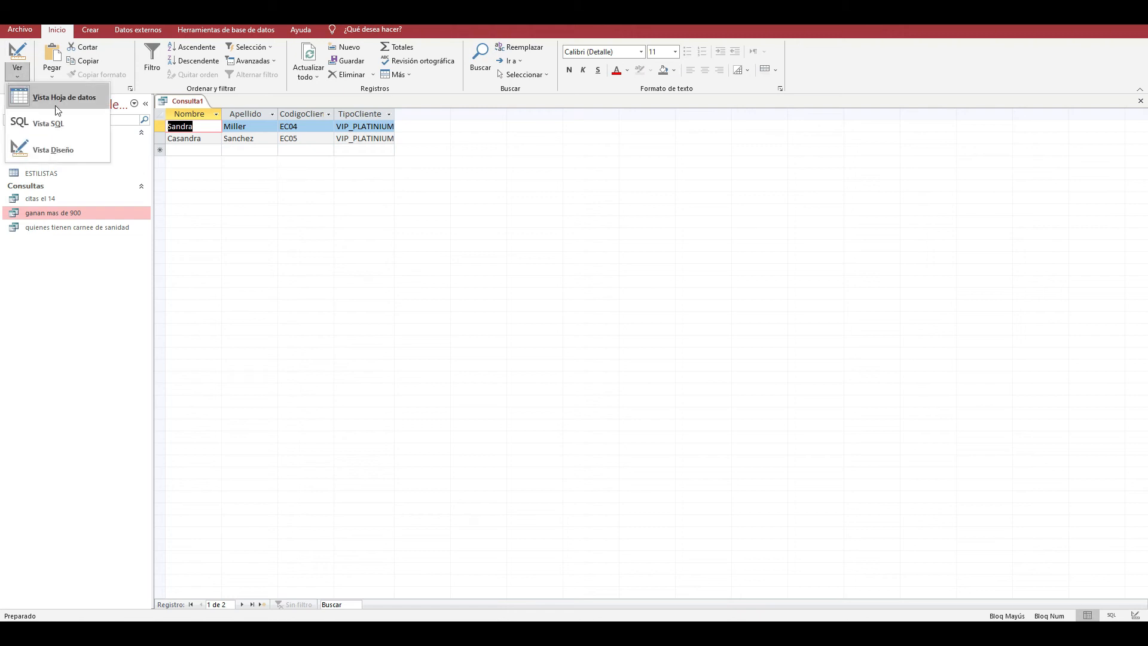
{"action": "left_click", "coordinate": [58, 150]}
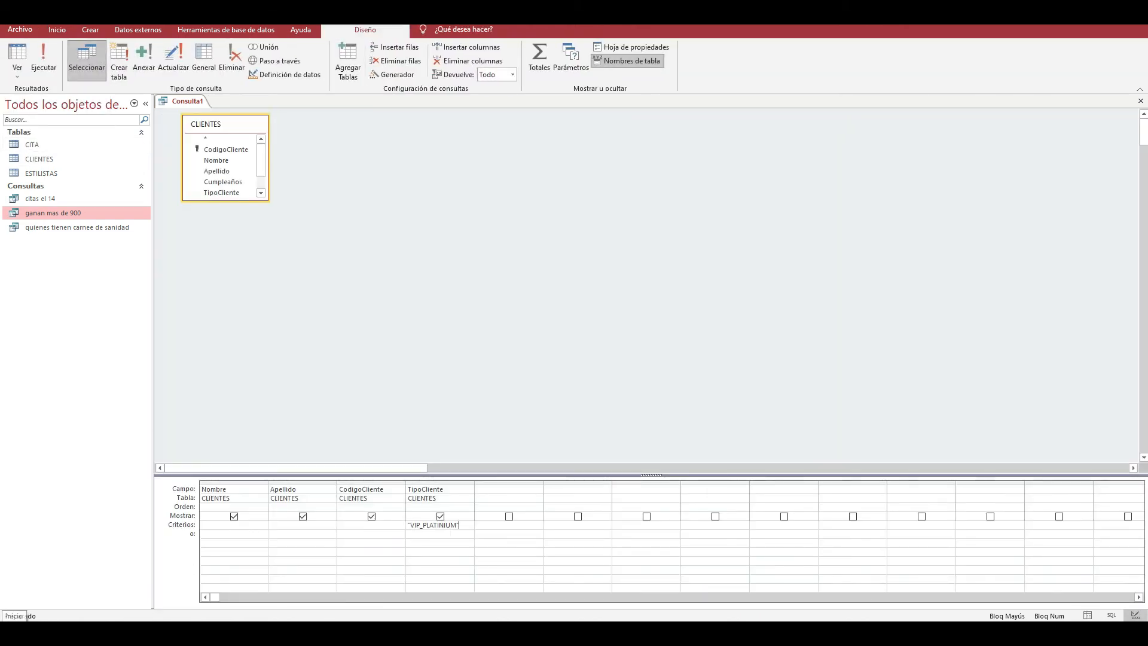
{"action": "left_click", "coordinate": [15, 632]}
{"action": "type", "text": "LU"}
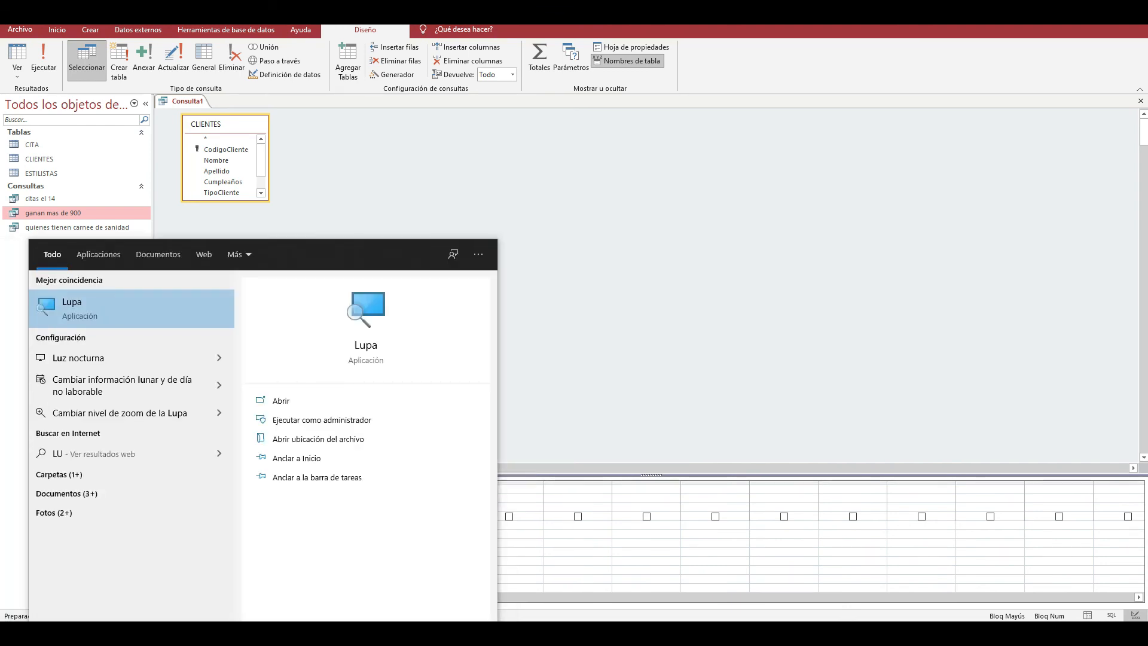
{"action": "type", "text": "PA"}
{"action": "left_click", "coordinate": [114, 312]}
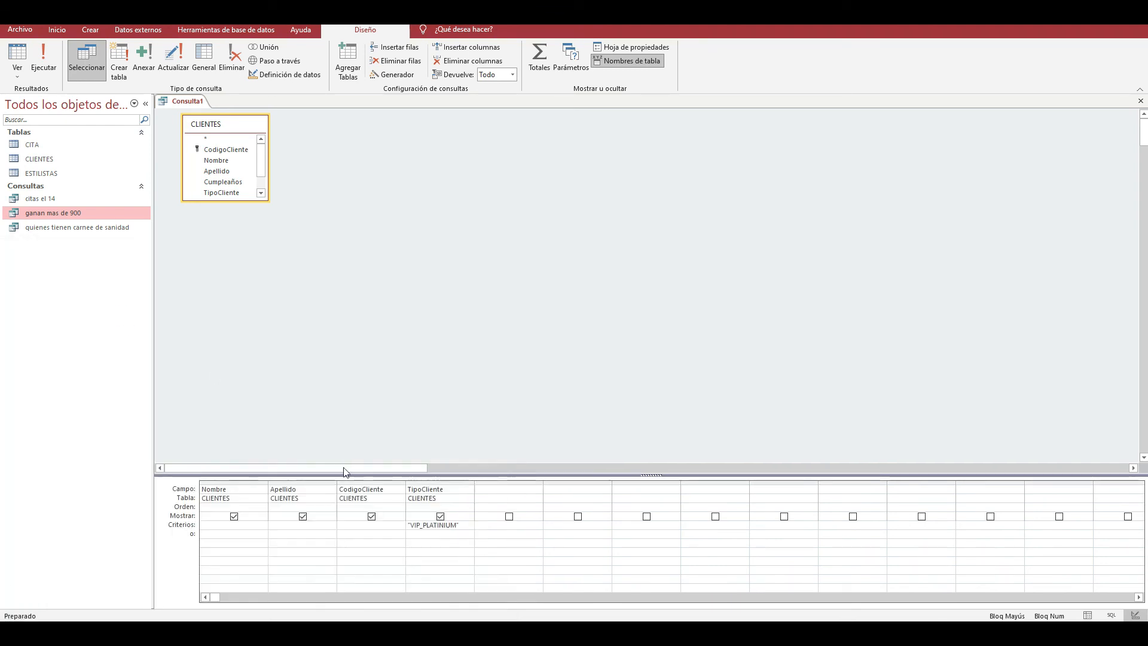
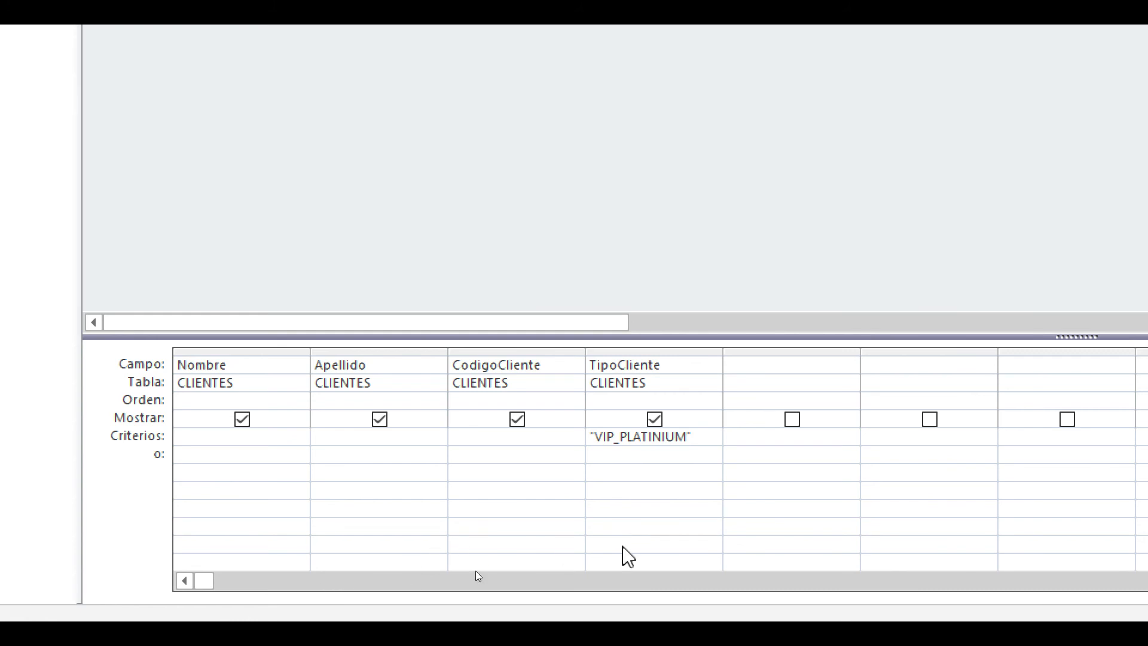
{"action": "left_click", "coordinate": [827, 365]}
{"action": "left_click", "coordinate": [849, 366]}
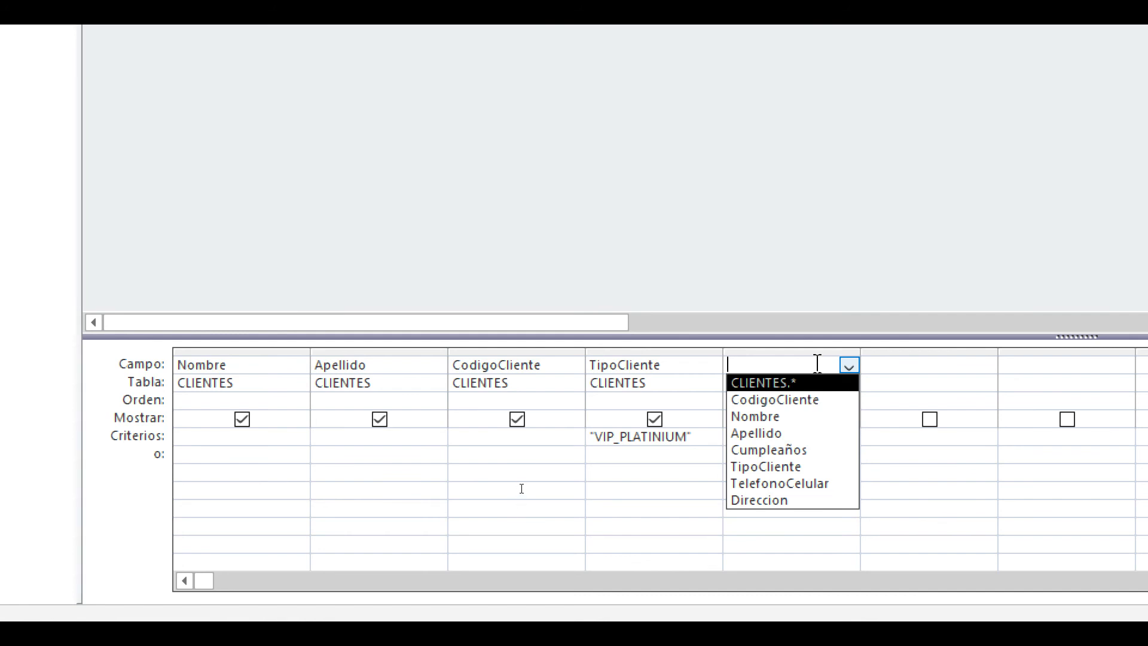
{"action": "left_click", "coordinate": [931, 381]}
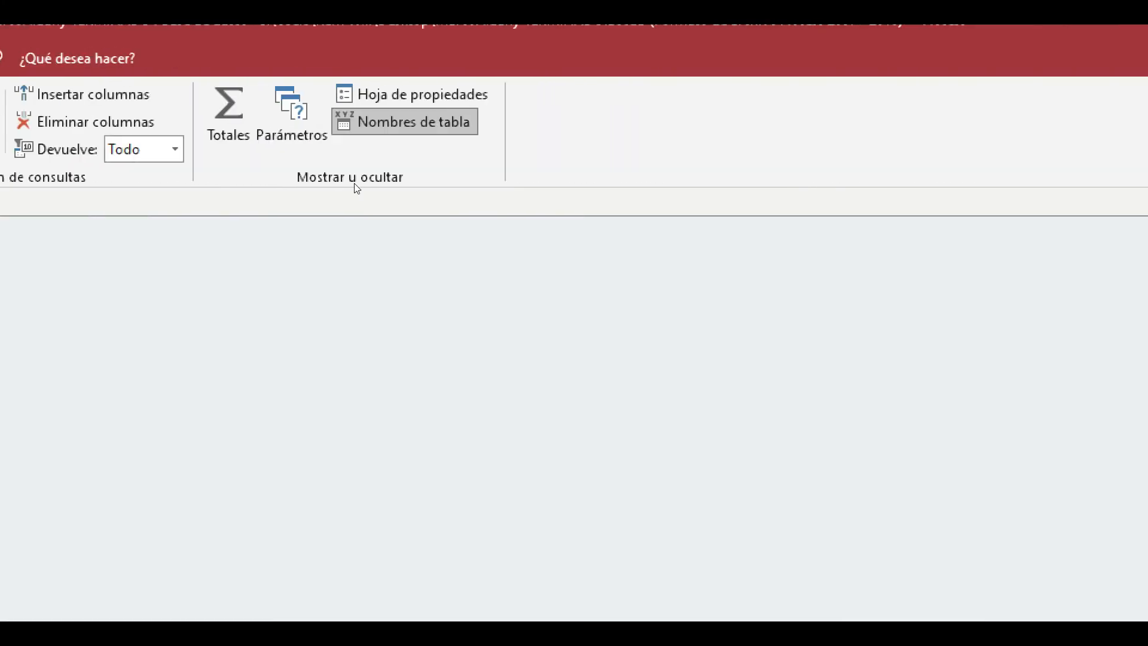
{"action": "left_click", "coordinate": [771, 200]}
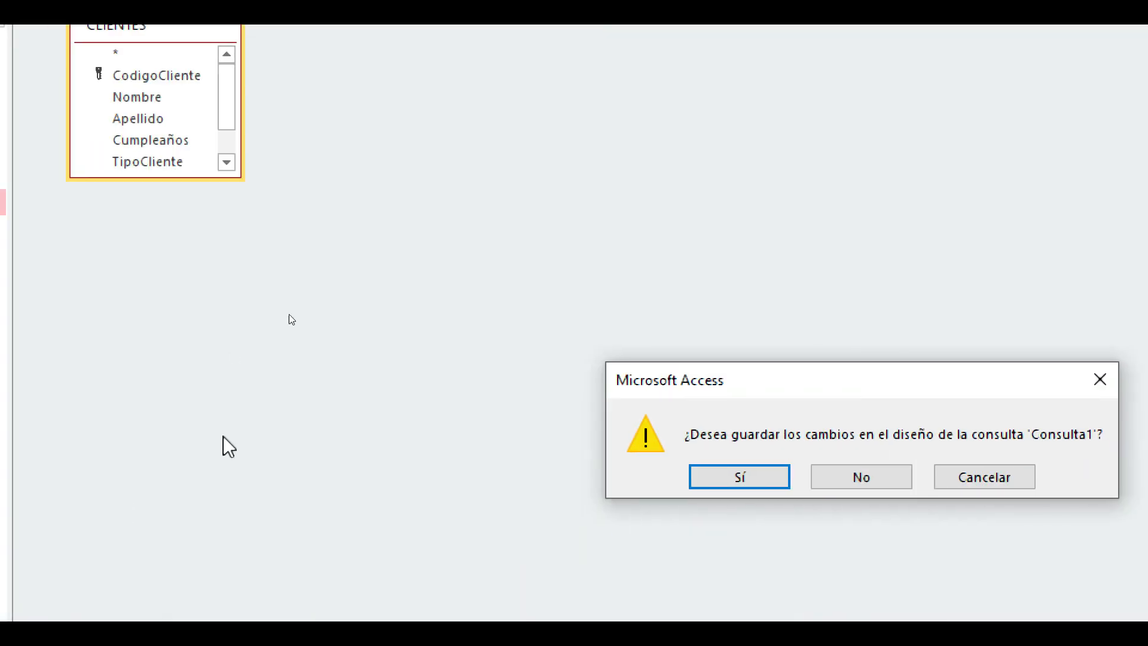
{"action": "left_click", "coordinate": [739, 477]}
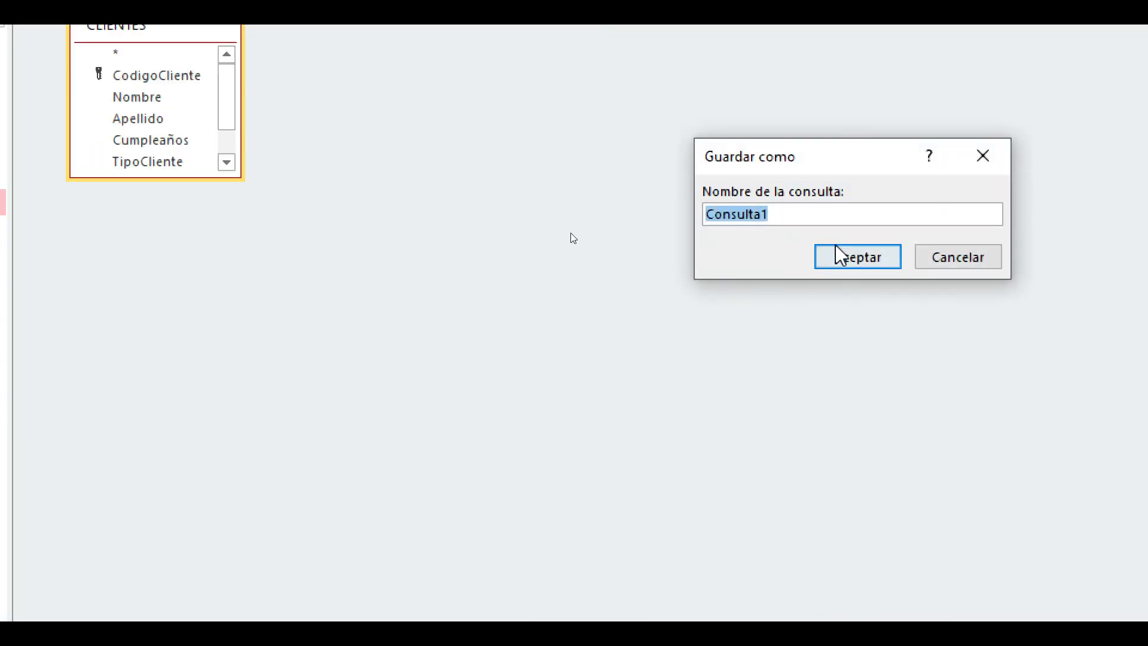
{"action": "left_click", "coordinate": [920, 258]}
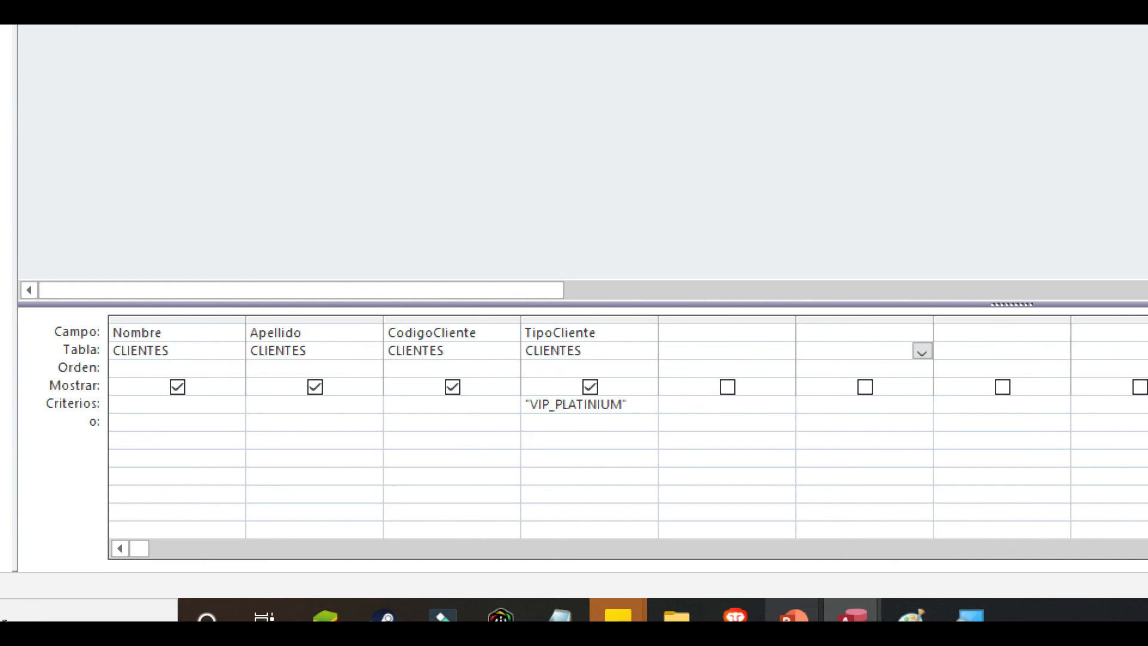
- Close the Lupa magnifier and enlarge the CLIENTES field list in the query design
{"action": "right_click", "coordinate": [970, 613]}
{"action": "left_click", "coordinate": [875, 572]}
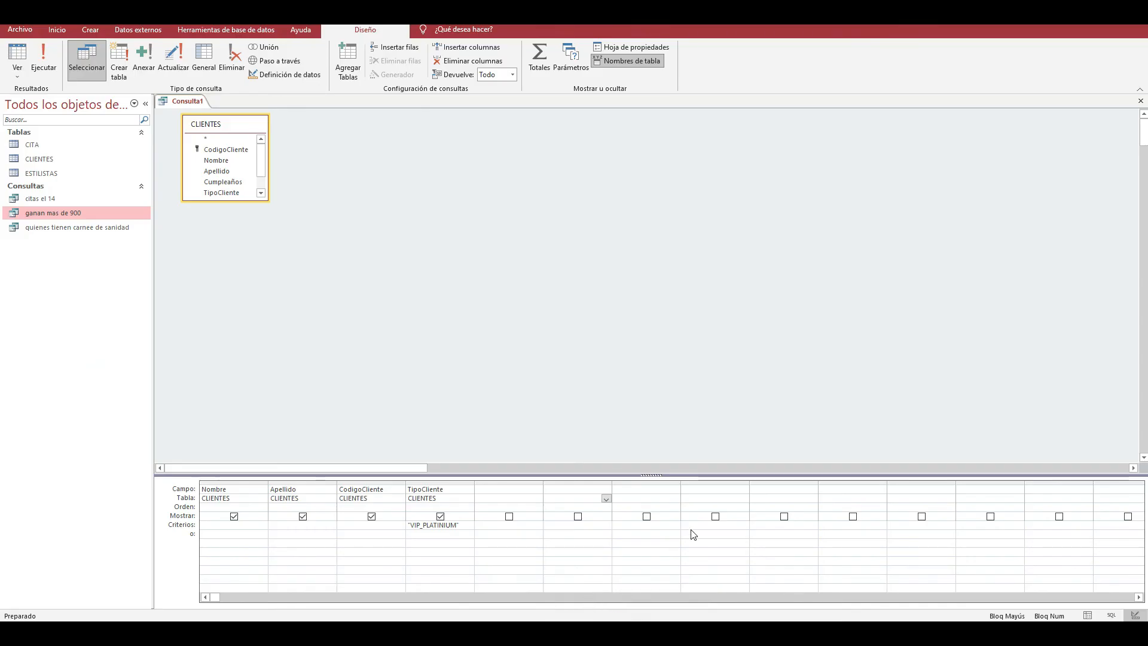
{"action": "left_click", "coordinate": [247, 199]}
{"action": "left_click_drag", "start_coordinate": [247, 199], "coordinate": [248, 216]}
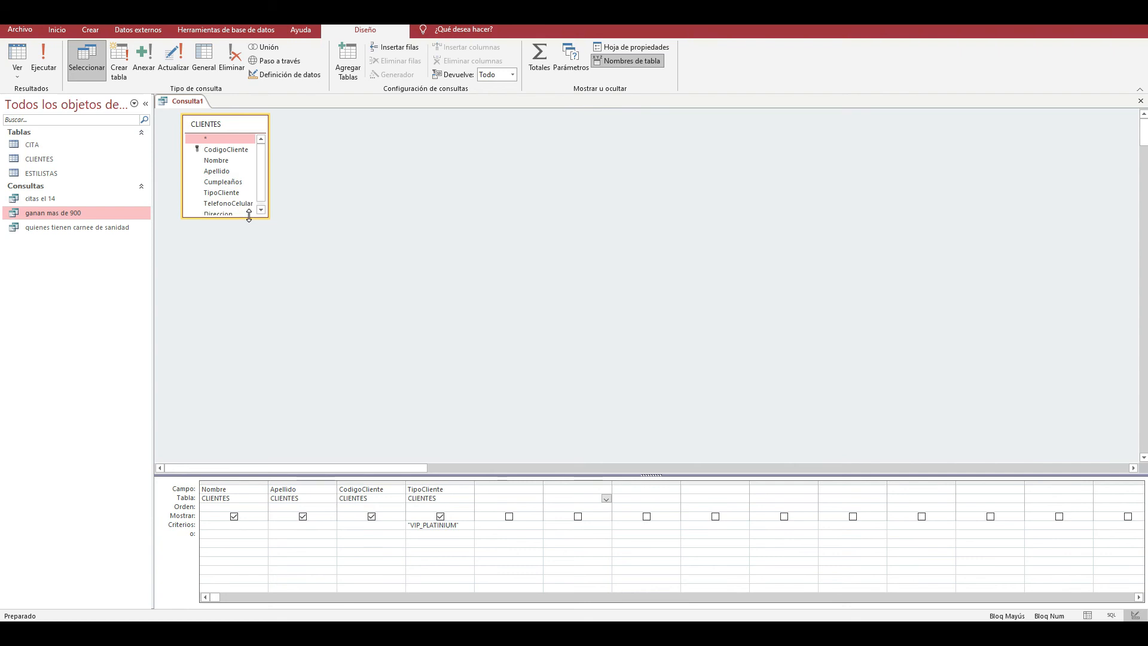
- Run the query, then close it and save it as CLIENTES VIP PLATINIUM
{"action": "left_click", "coordinate": [47, 67]}
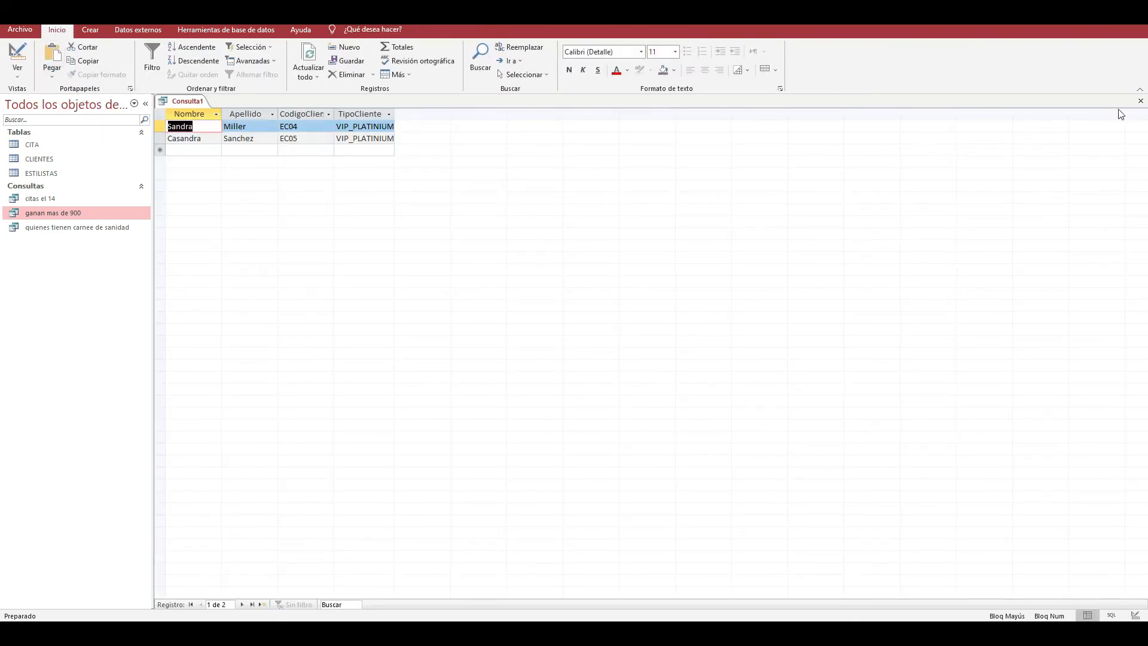
{"action": "left_click", "coordinate": [1140, 101]}
{"action": "left_click", "coordinate": [539, 347]}
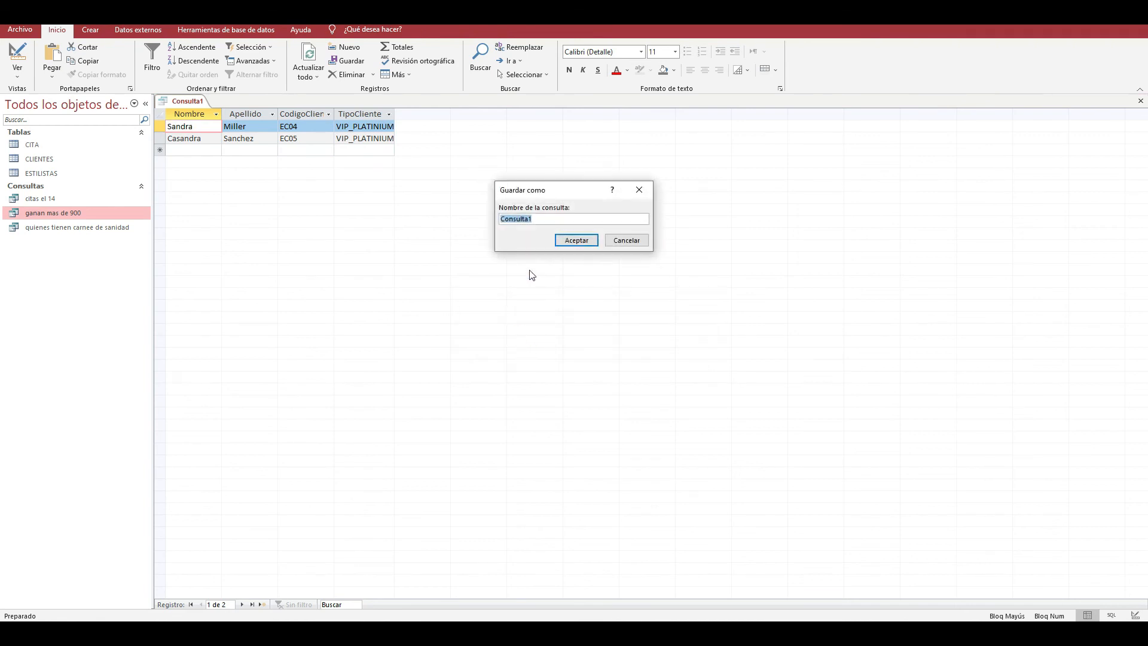
{"action": "left_click", "coordinate": [554, 218]}
{"action": "key", "text": "BackSpace"}
{"action": "key", "text": "BackSpace"}
{"action": "key", "text": "BackSpace"}
{"action": "key", "text": "BackSpace"}
{"action": "key", "text": "BackSpace"}
{"action": "key", "text": "BackSpace"}
{"action": "key", "text": "BackSpace"}
{"action": "key", "text": "BackSpace"}
{"action": "key", "text": "BackSpace"}
{"action": "type", "text": "CLIENTES VIP PLATIUNIU"}
{"action": "key", "text": "Caps_Lock"}
{"action": "key", "text": "Caps_Lock"}
{"action": "type", "text": "M"}
{"action": "key", "text": "Caps_Lock"}
{"action": "key", "text": "Return"}
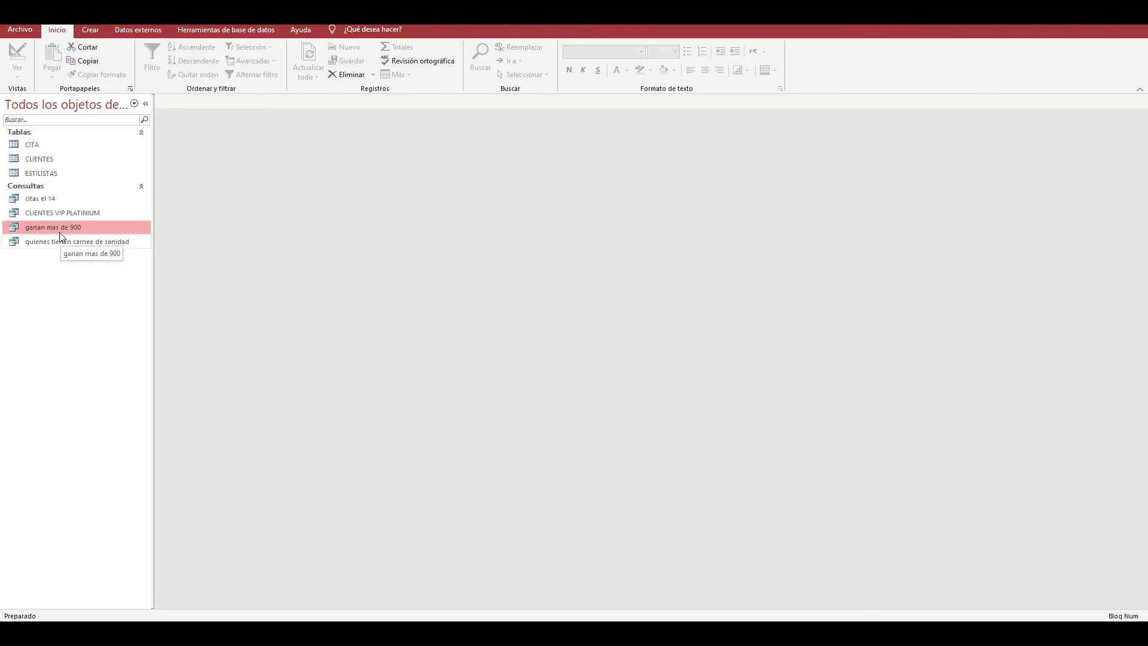
- Create a new query in Design view based on the ESTILISTAS table
{"action": "left_click", "coordinate": [91, 30]}
{"action": "left_click", "coordinate": [243, 73]}
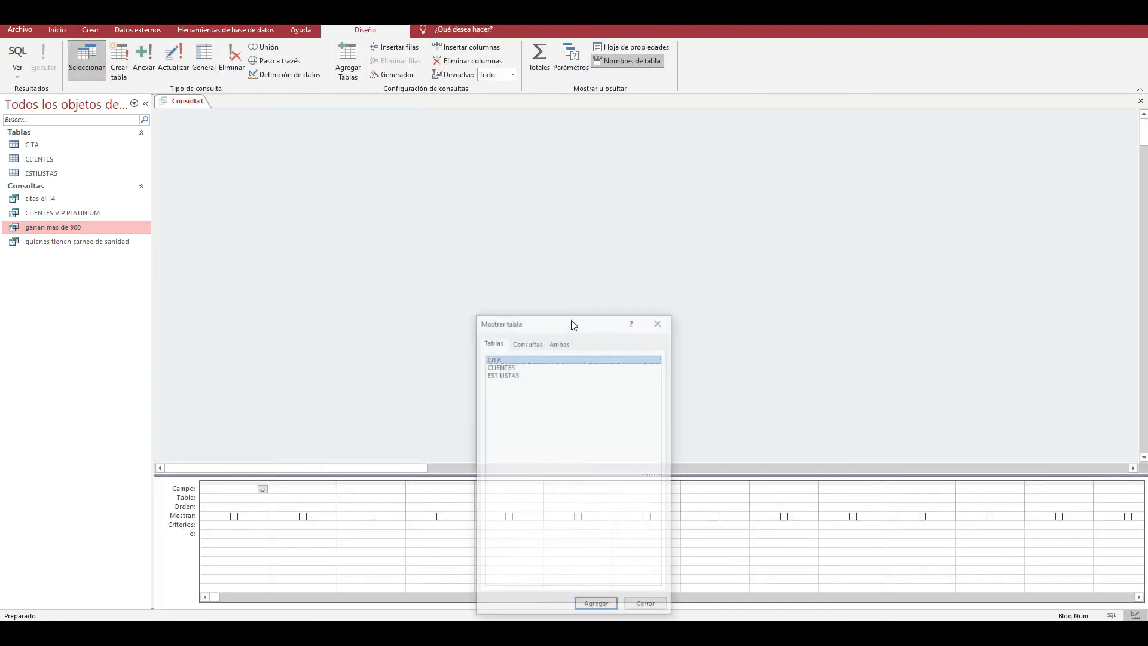
{"action": "double_click", "coordinate": [525, 374]}
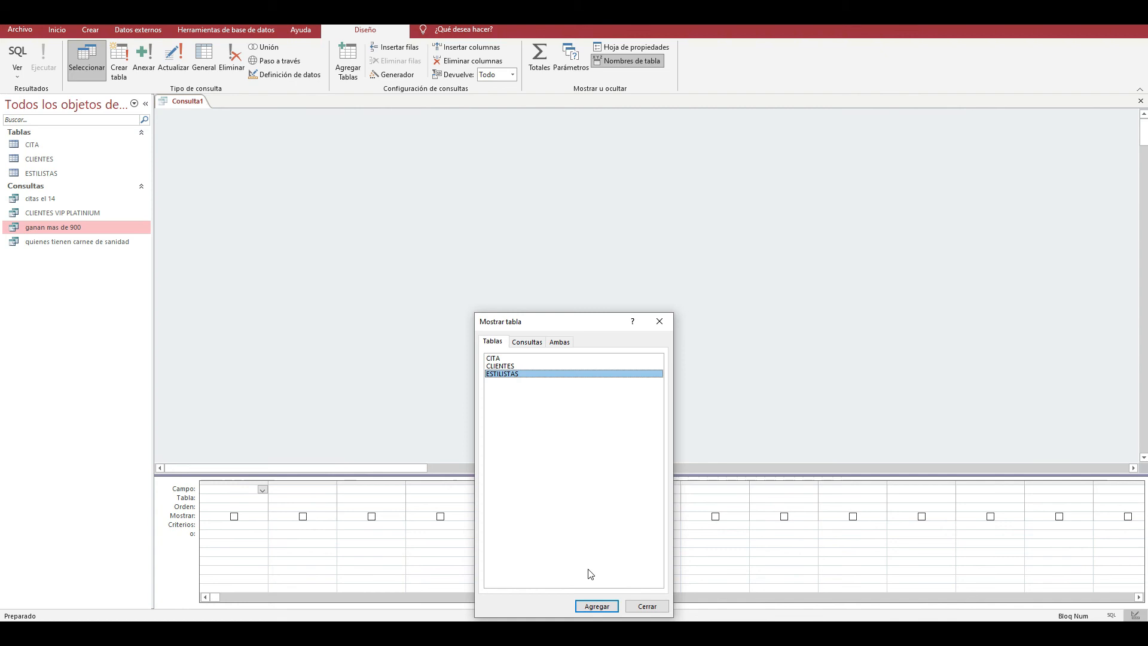
{"action": "left_click", "coordinate": [659, 322]}
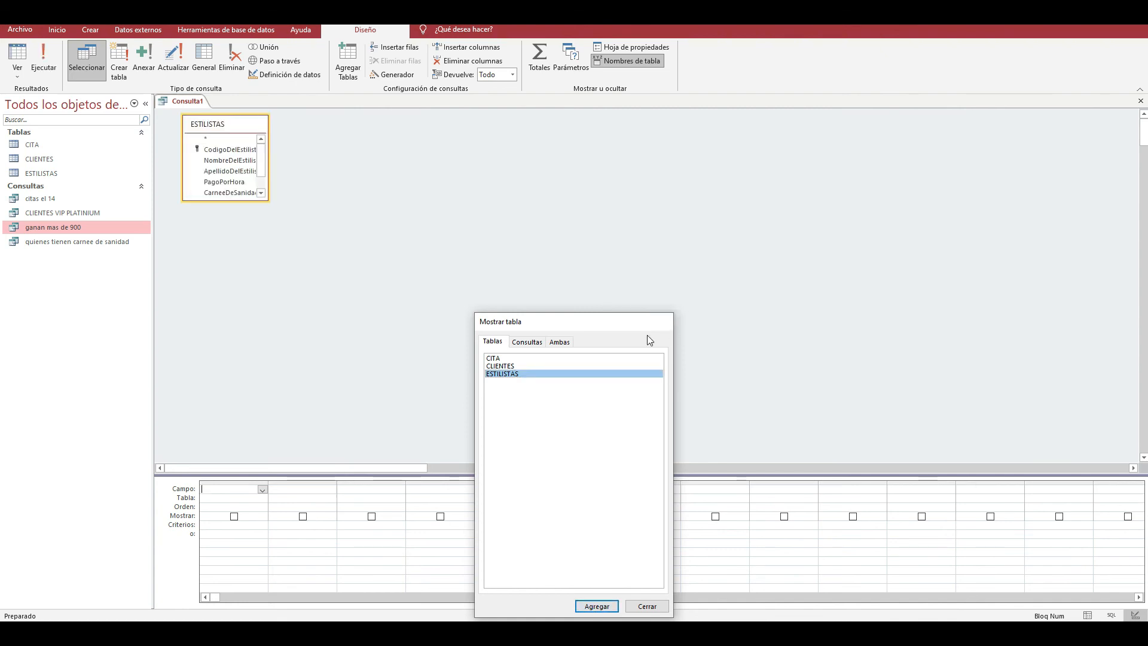
- Set ESTILISTAS as the table of the first query column and try to set its field to CodigoDelEstilista
{"action": "left_click", "coordinate": [237, 498]}
{"action": "left_click", "coordinate": [261, 498]}
{"action": "left_click", "coordinate": [244, 508]}
{"action": "left_click", "coordinate": [251, 489]}
{"action": "left_click", "coordinate": [261, 490]}
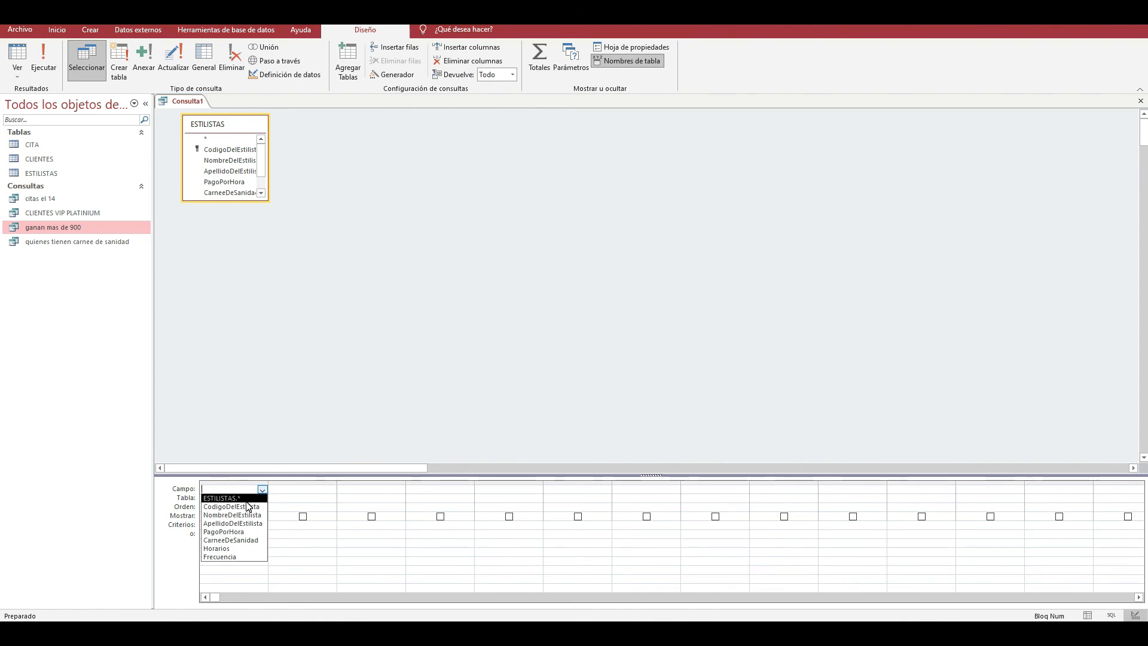
{"action": "left_click", "coordinate": [248, 506]}
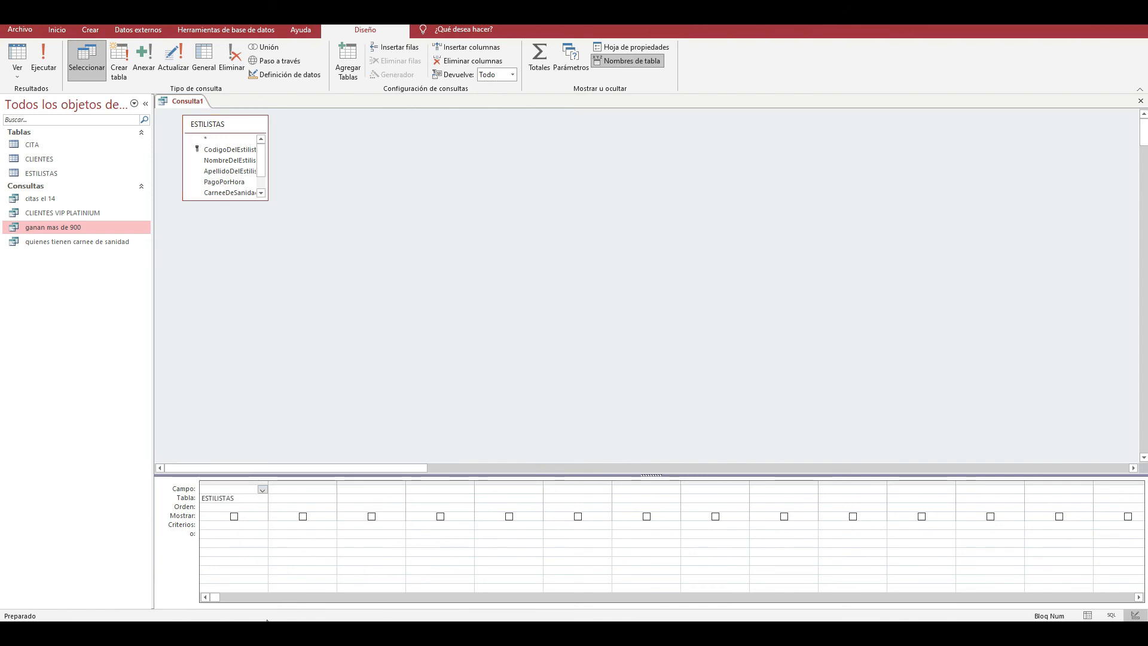
- Find and start the Lupa magnifier to enlarge the query design
{"action": "key", "text": "super"}
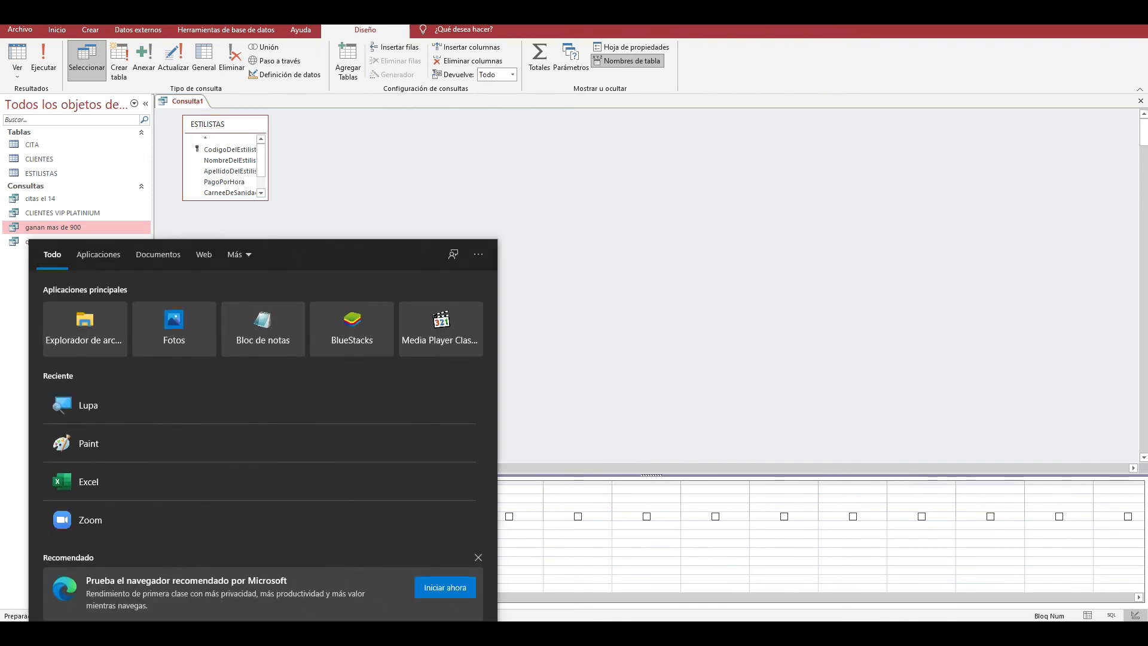
{"action": "type", "text": "b"}
{"action": "key", "text": "BackSpace"}
{"action": "type", "text": "lupa"}
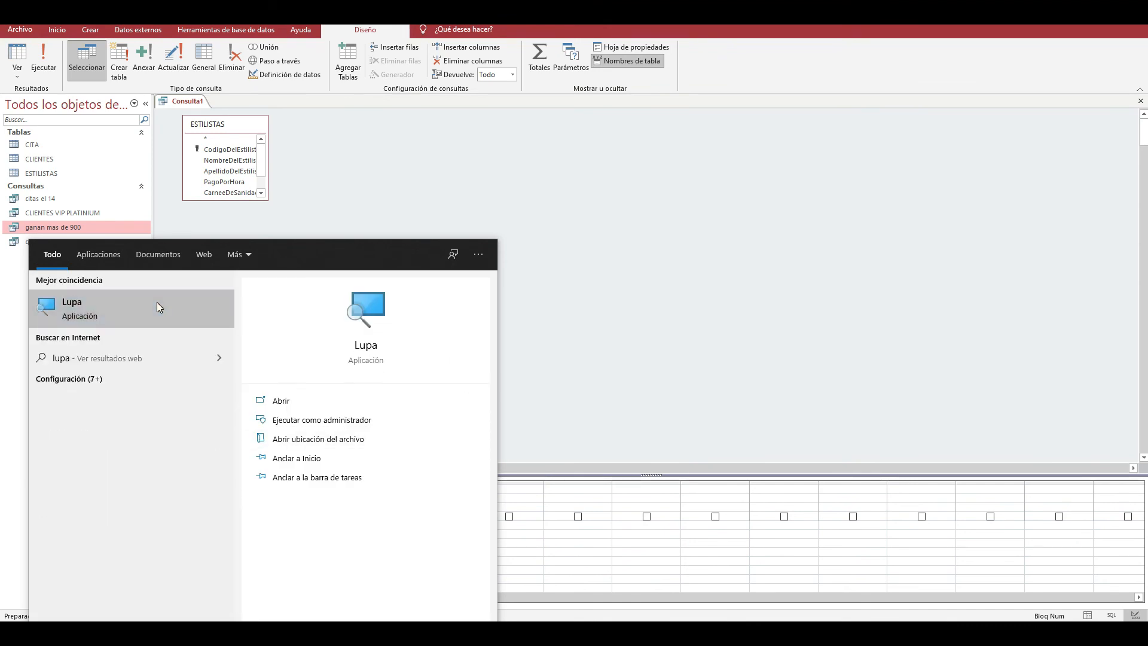
{"action": "left_click", "coordinate": [157, 302]}
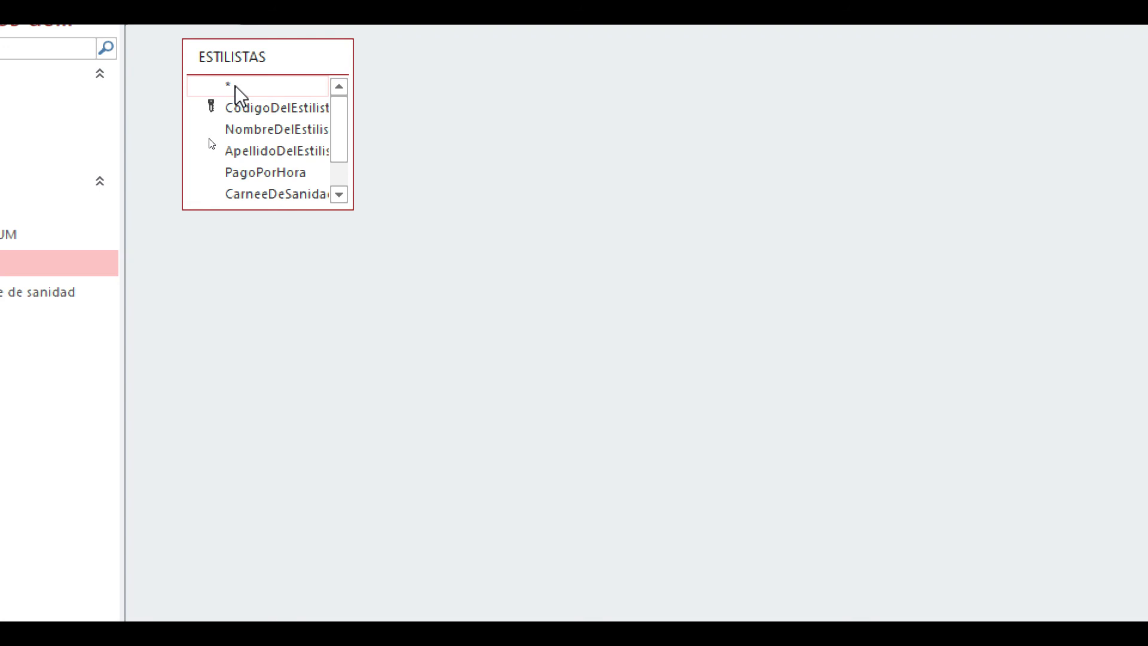
- Add all fields of ESTILISTAS to the query through its asterisk entry and run the query
{"action": "left_click", "coordinate": [246, 92]}
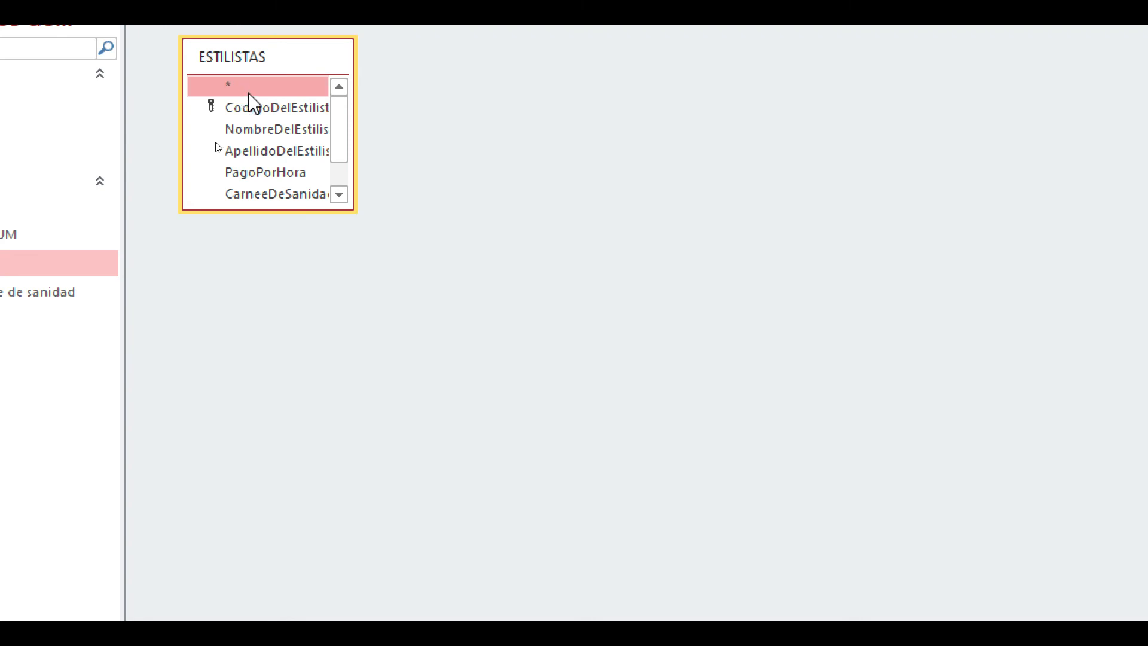
{"action": "double_click", "coordinate": [248, 93]}
{"action": "left_click", "coordinate": [304, 332]}
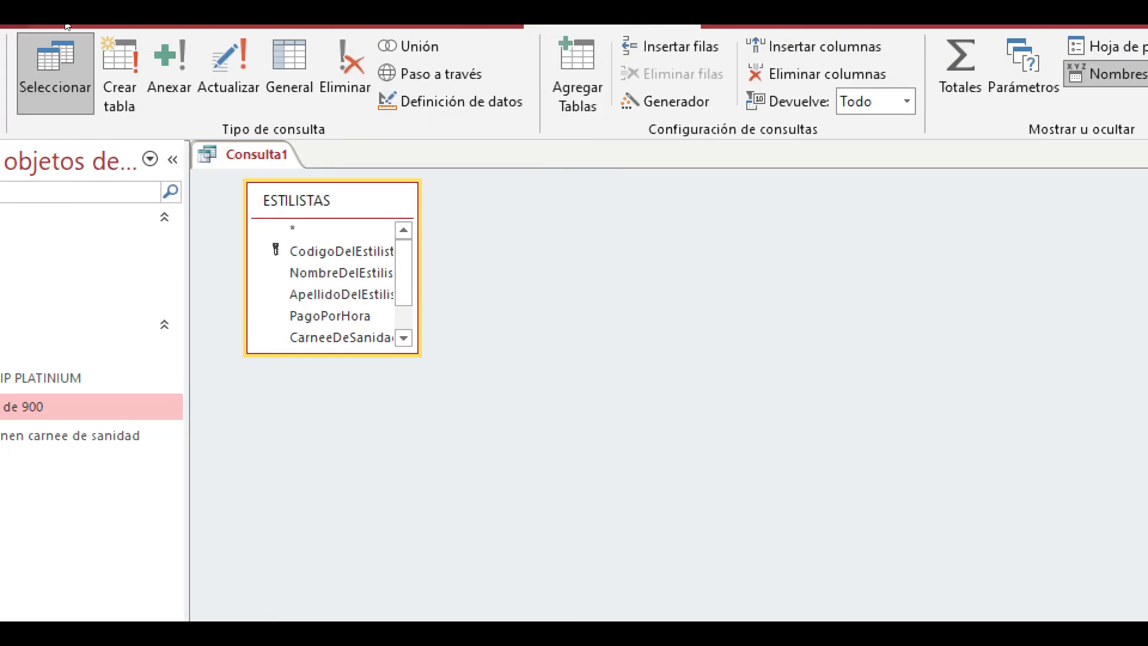
{"action": "left_click", "coordinate": [97, 105]}
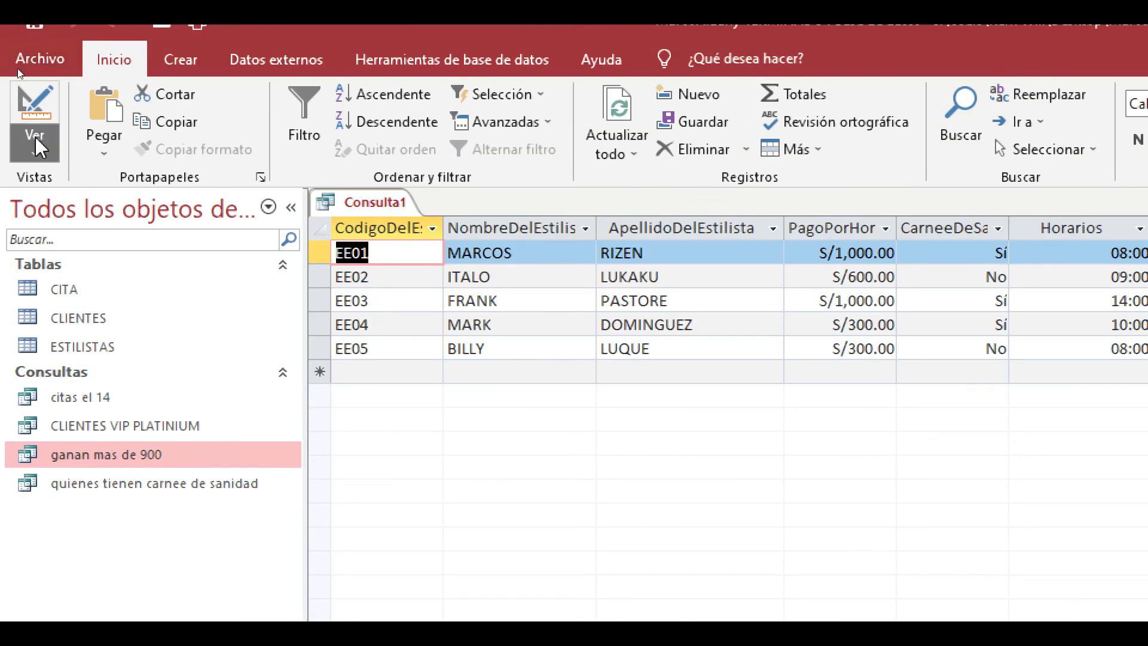
- Examine the ESTILISTAS.* column and its field list in Design view, and close the query without saving
{"action": "left_click", "coordinate": [35, 137]}
{"action": "left_click", "coordinate": [106, 287]}
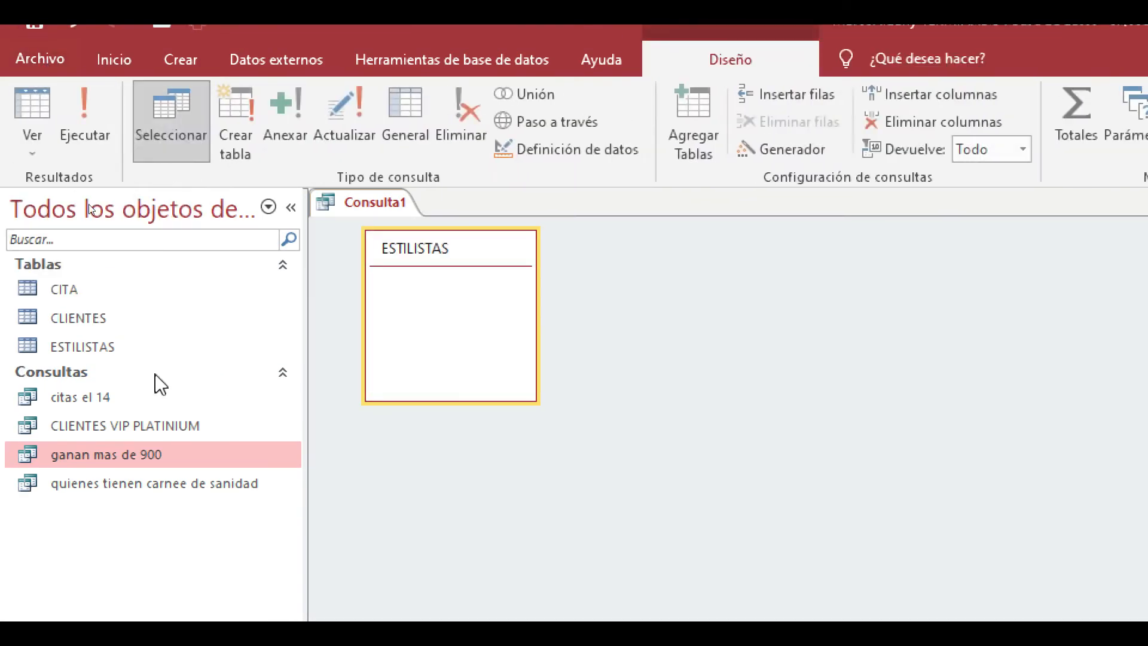
{"action": "left_click", "coordinate": [413, 275]}
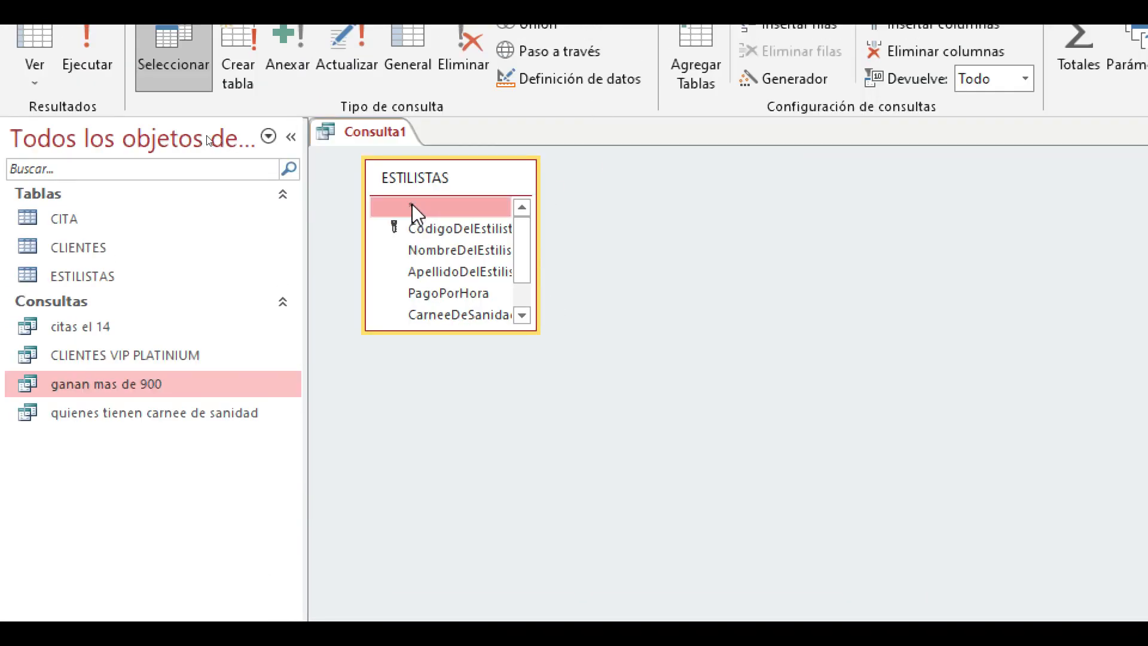
{"action": "left_click", "coordinate": [524, 446]}
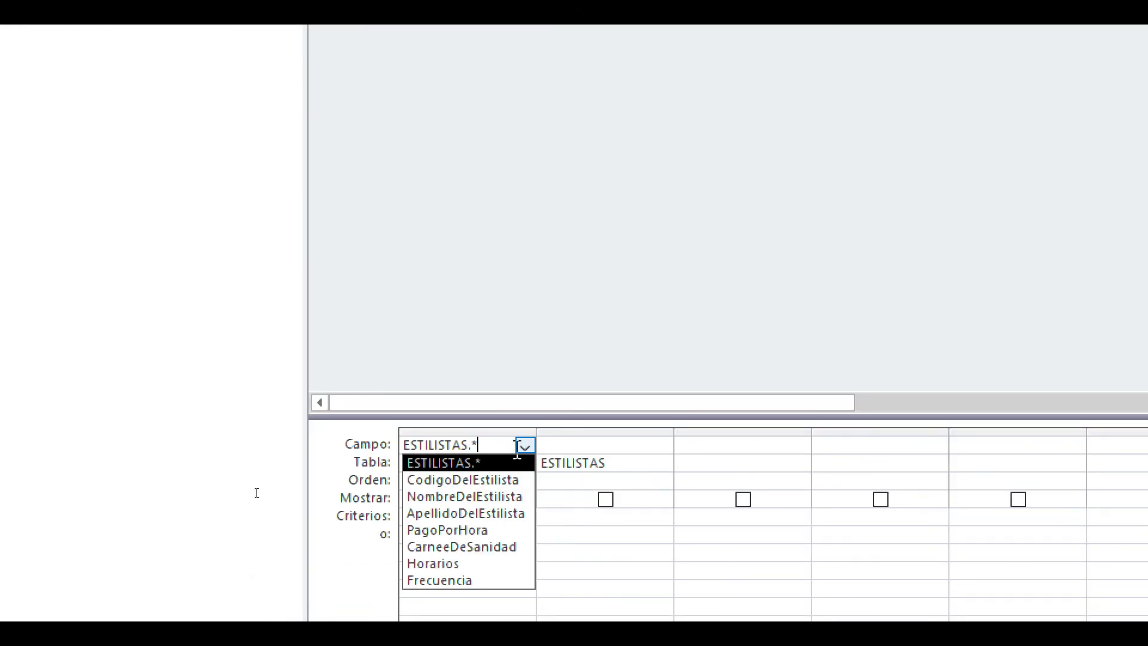
{"action": "left_click", "coordinate": [525, 447]}
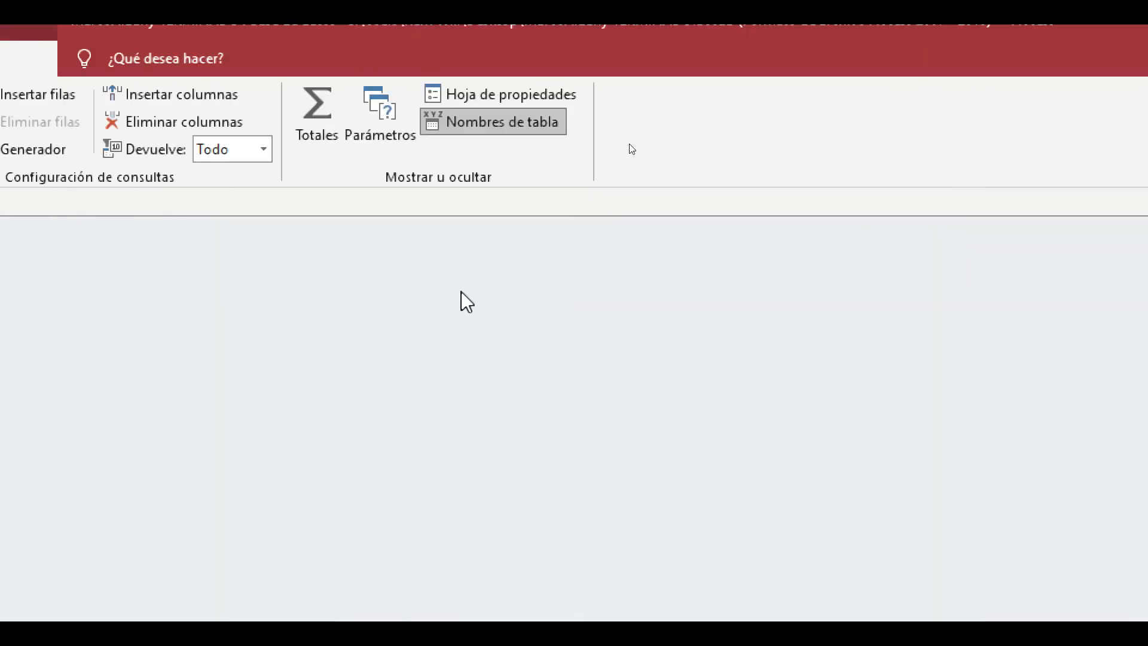
{"action": "left_click", "coordinate": [841, 202]}
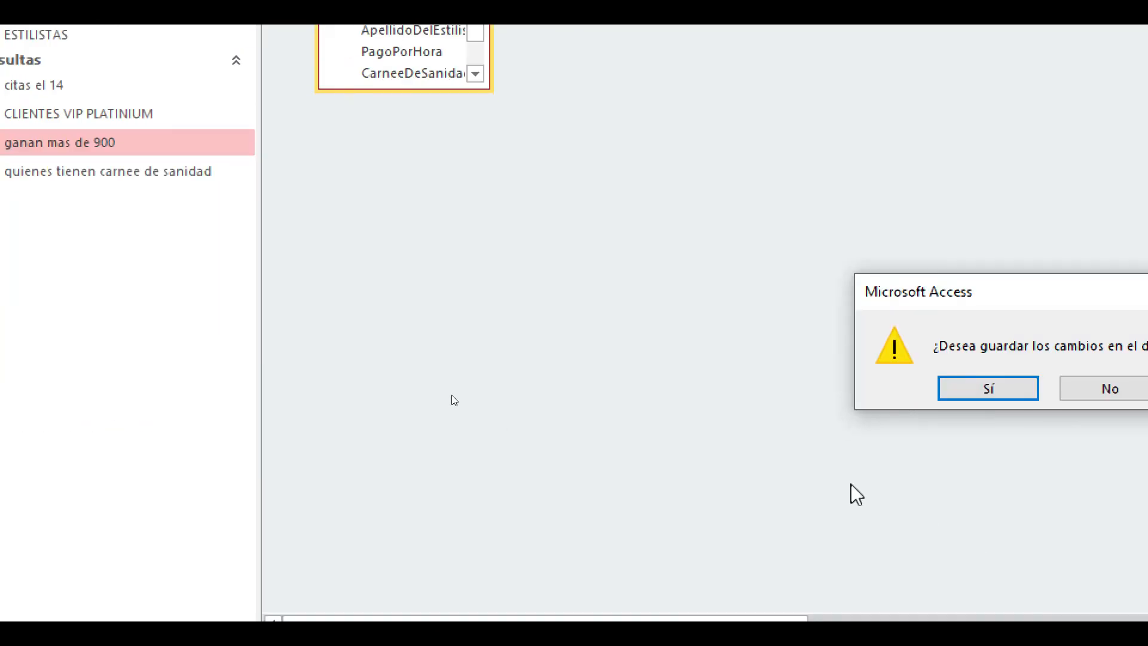
{"action": "left_click", "coordinate": [1068, 396]}
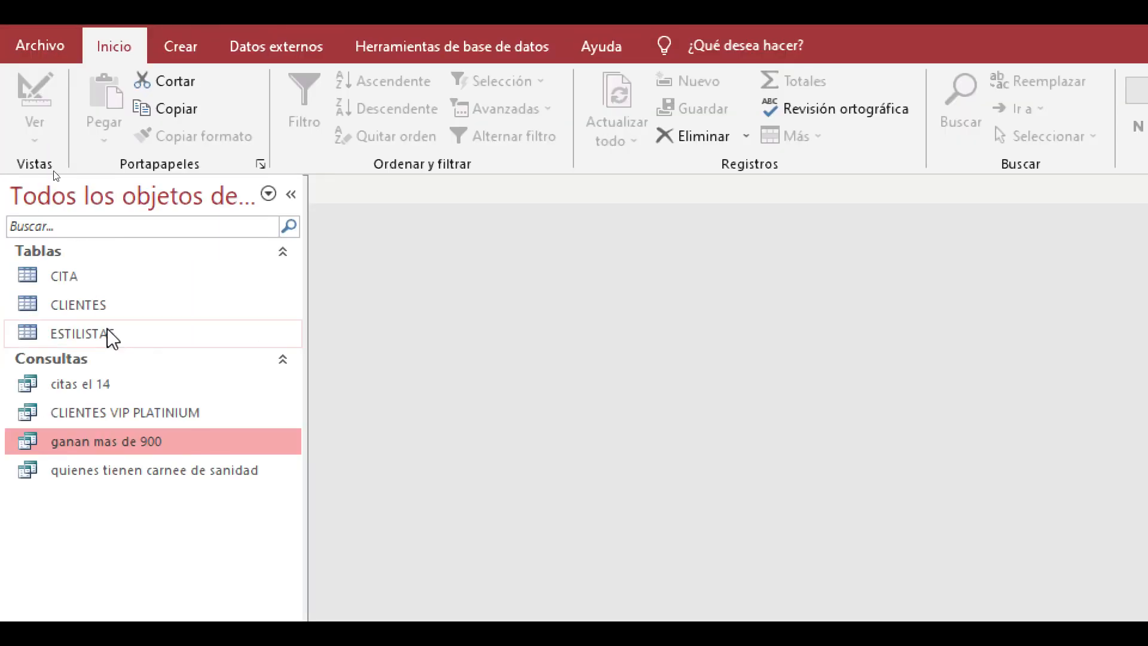
- Open the saved query citas el 14 and switch it to Design view
{"action": "left_click", "coordinate": [92, 383]}
{"action": "double_click", "coordinate": [92, 383]}
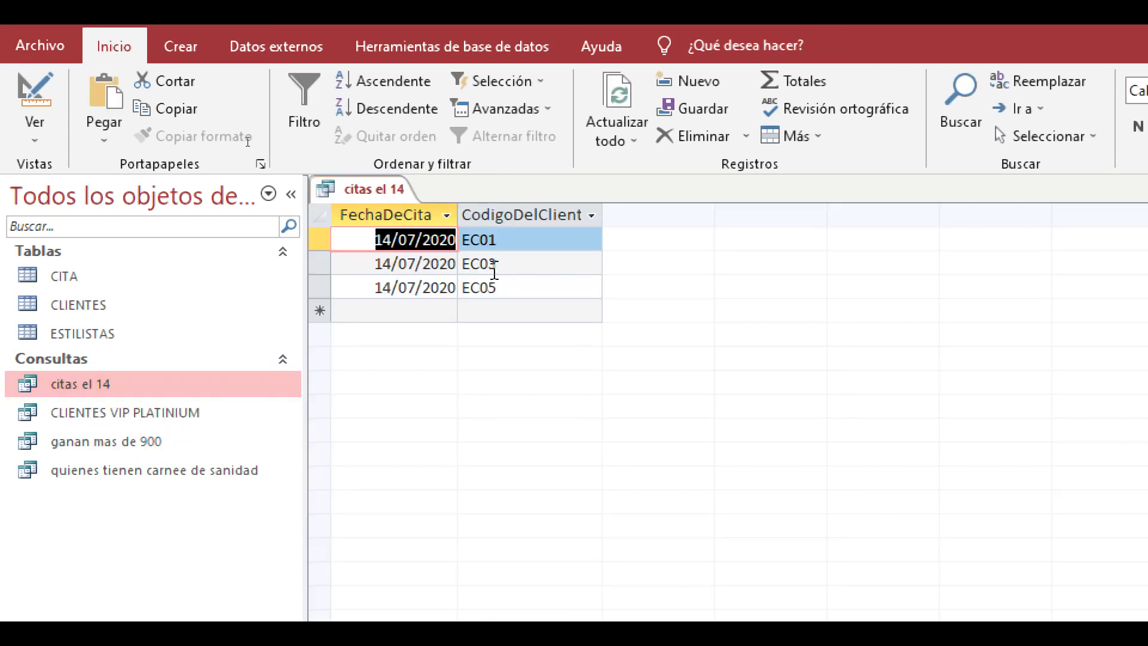
{"action": "left_click", "coordinate": [23, 142]}
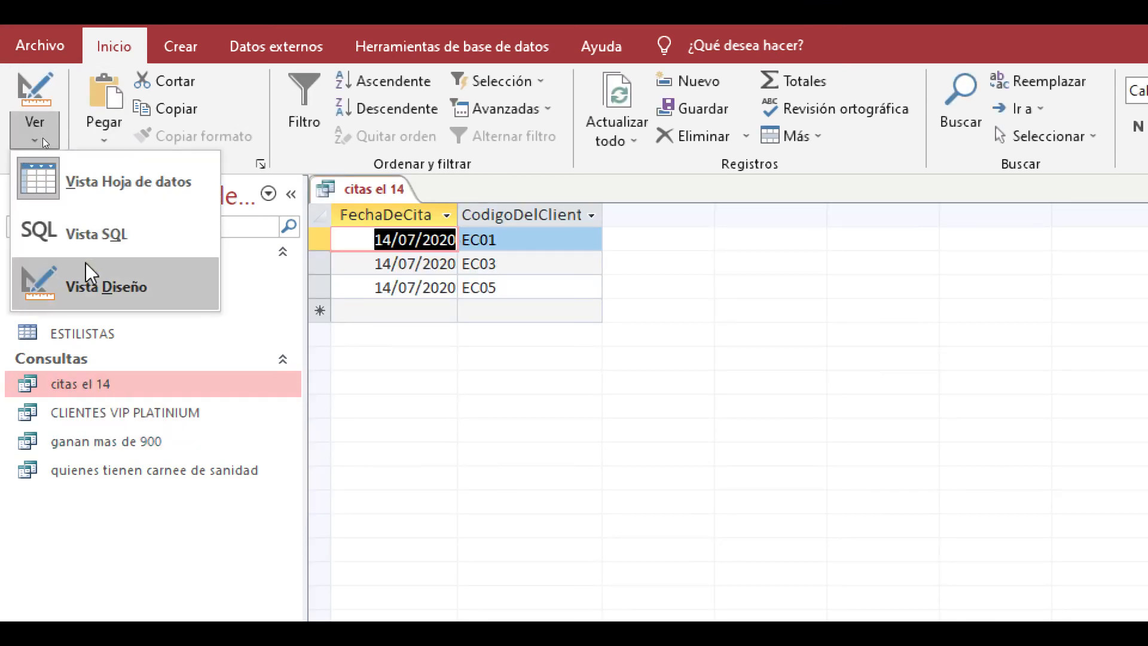
{"action": "left_click", "coordinate": [88, 280]}
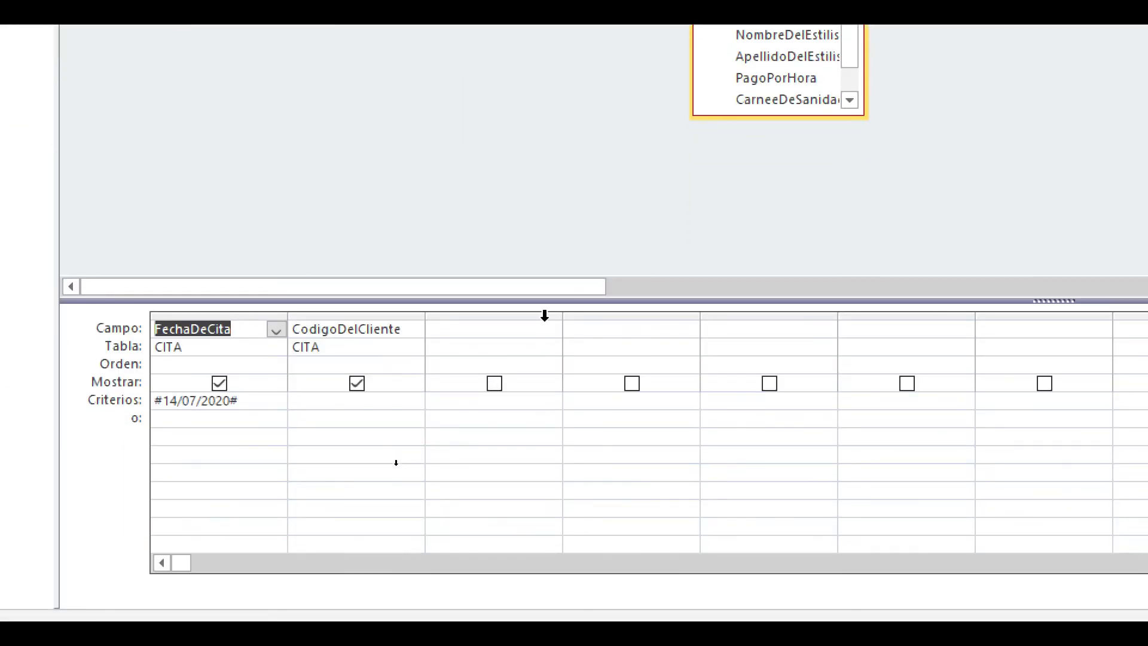
- Add all CLIENTES fields (CLIENTES.*) as the third column of the query and run it
{"action": "left_click", "coordinate": [526, 330]}
{"action": "left_click", "coordinate": [532, 348]}
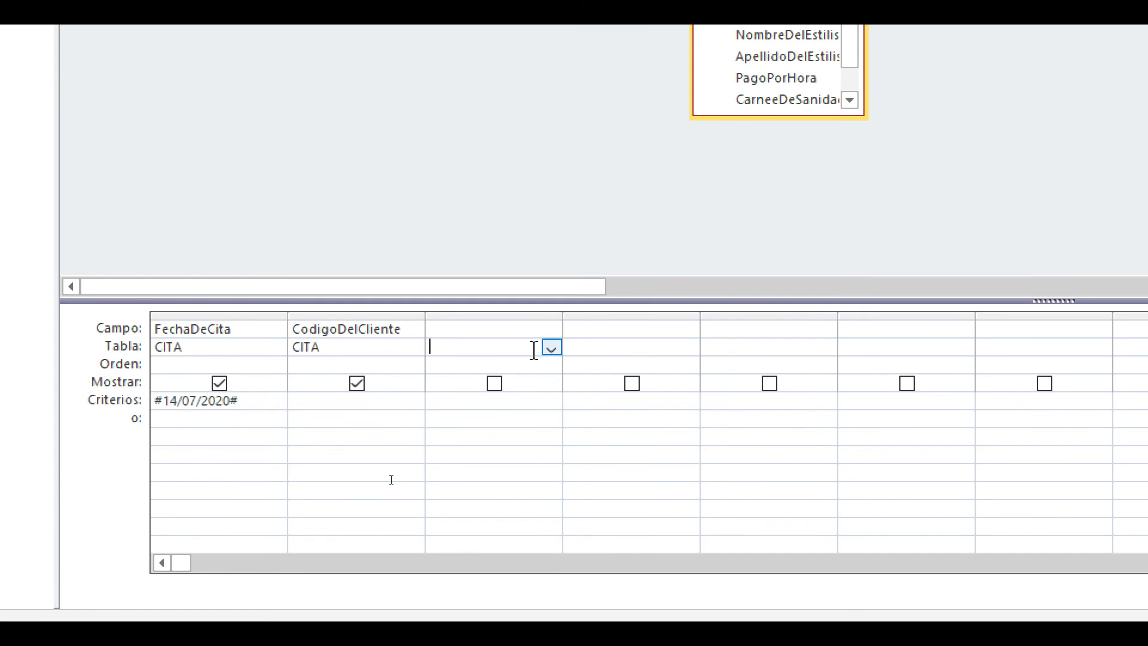
{"action": "left_click", "coordinate": [551, 347]}
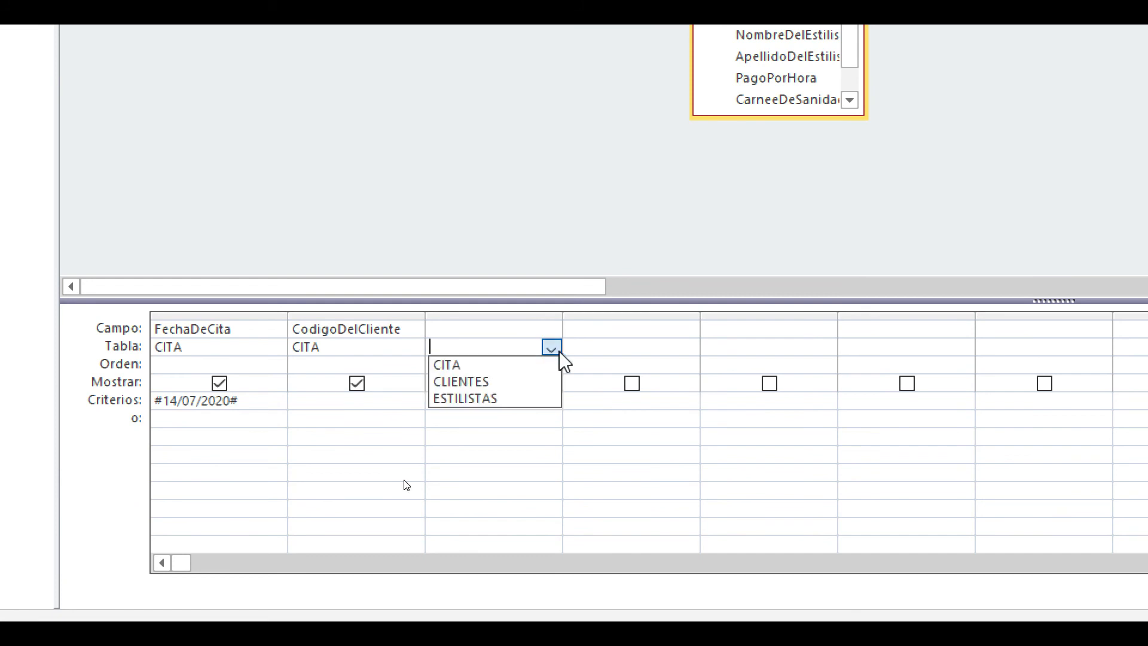
{"action": "left_click", "coordinate": [512, 385]}
{"action": "left_click", "coordinate": [538, 333]}
{"action": "left_click", "coordinate": [550, 330]}
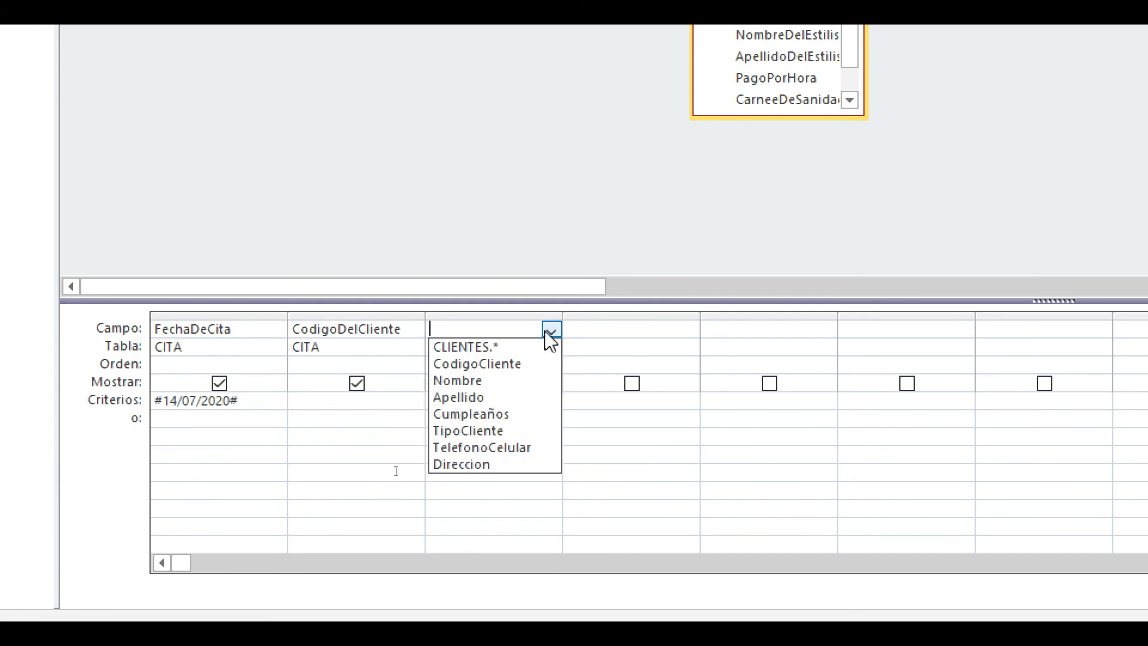
{"action": "left_click", "coordinate": [505, 347]}
{"action": "left_click", "coordinate": [524, 401]}
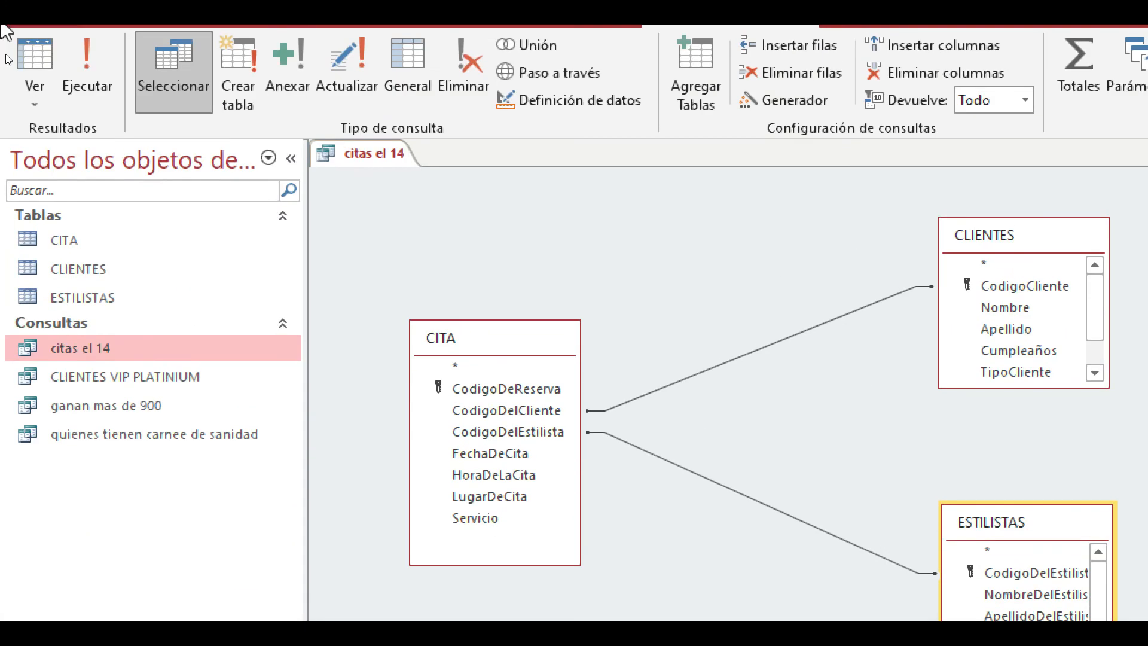
{"action": "left_click", "coordinate": [84, 92]}
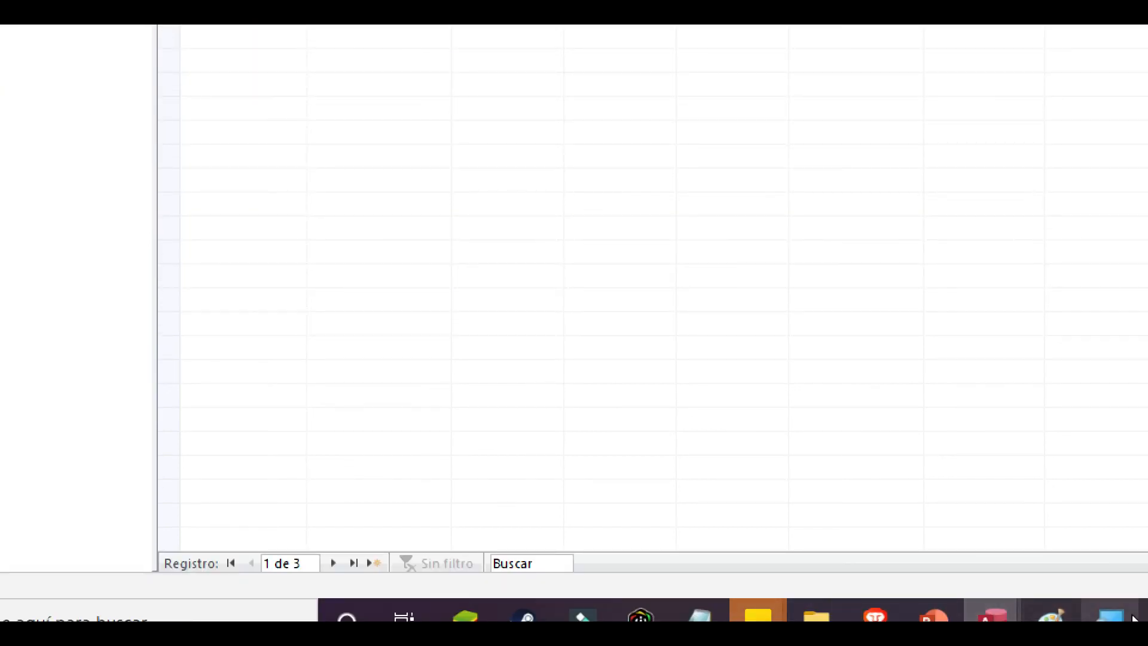
- Close the query citas el 14 and discard its design changes
{"action": "right_click", "coordinate": [1109, 616]}
{"action": "left_click", "coordinate": [1100, 572]}
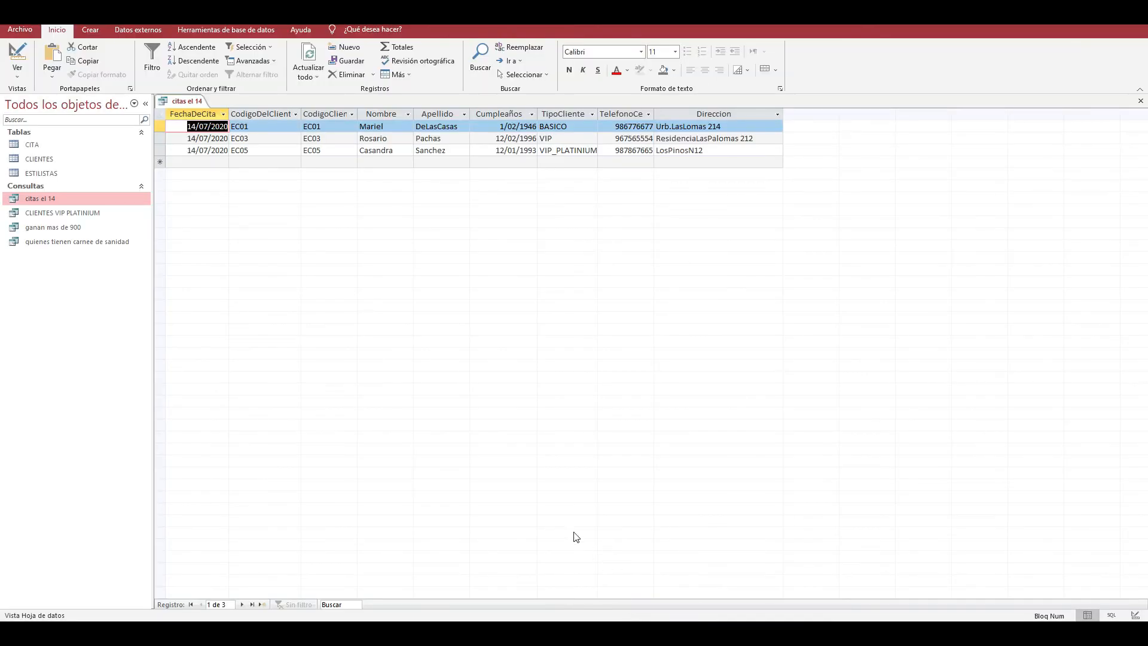
{"action": "left_click", "coordinate": [1140, 101]}
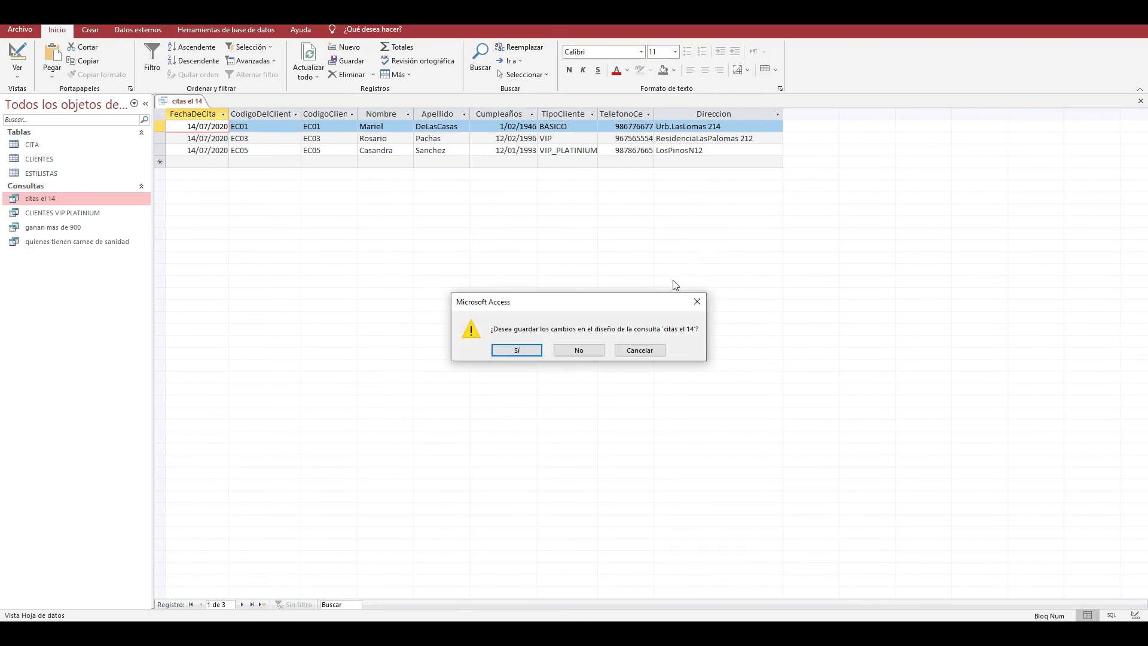
{"action": "left_click", "coordinate": [575, 356]}
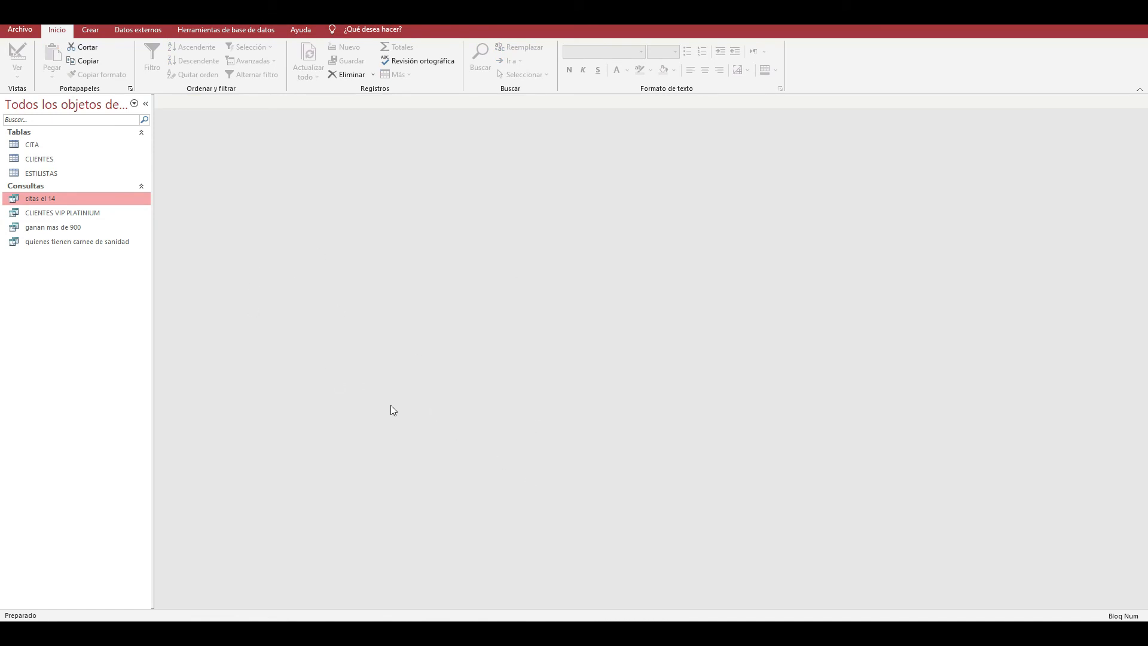
- Check the question list in the PowerPoint presentation, return to Access and review the ESTILISTAS table's records
{"action": "left_click", "coordinate": [505, 571]}
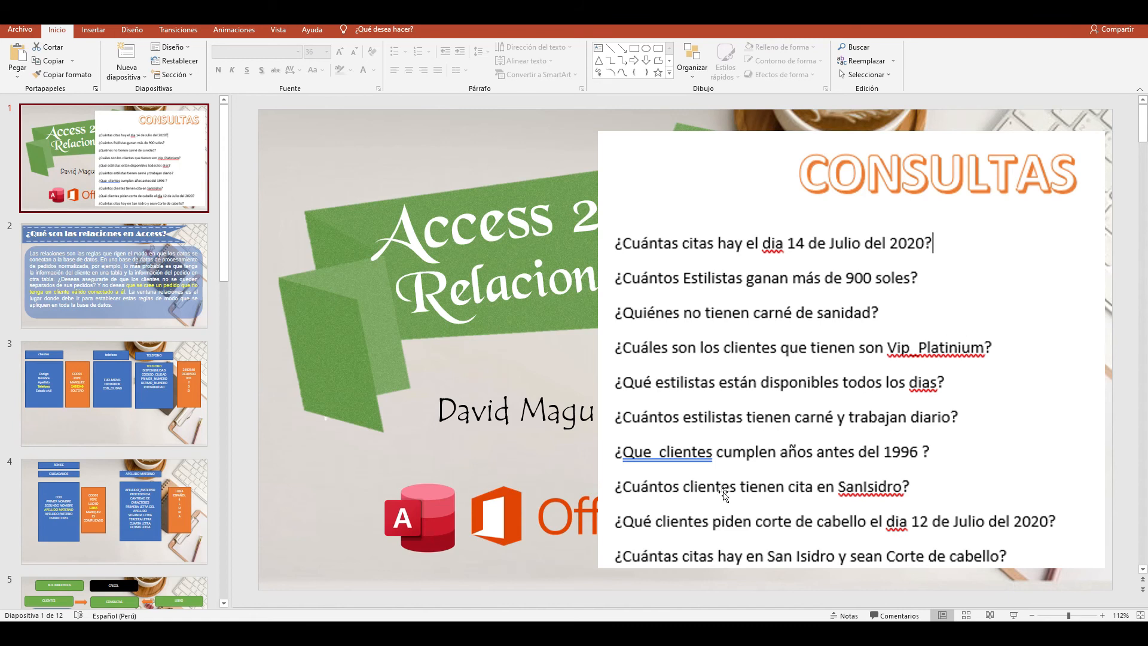
{"action": "left_click", "coordinate": [566, 547]}
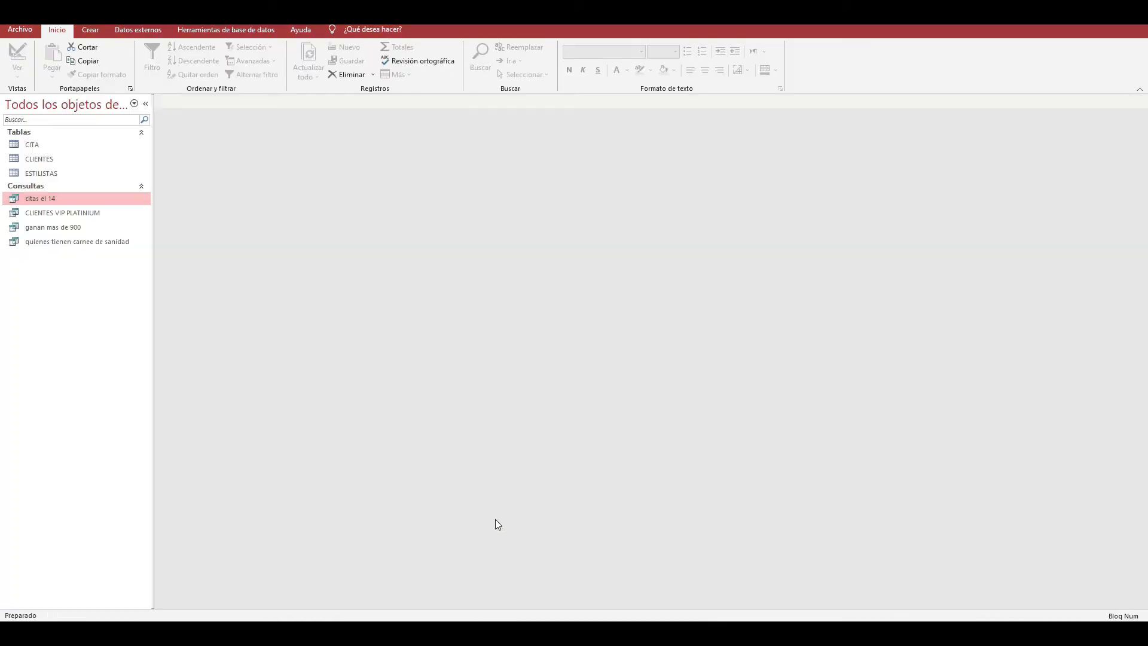
{"action": "left_click", "coordinate": [67, 174]}
{"action": "double_click", "coordinate": [67, 174]}
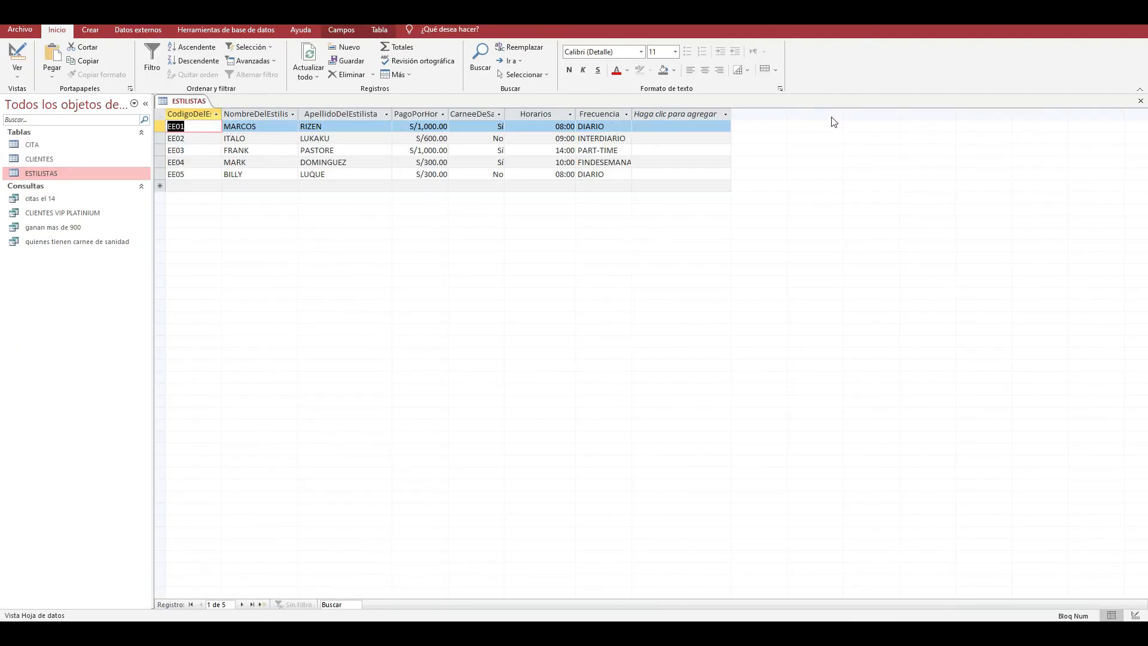
{"action": "left_click", "coordinate": [1140, 102]}
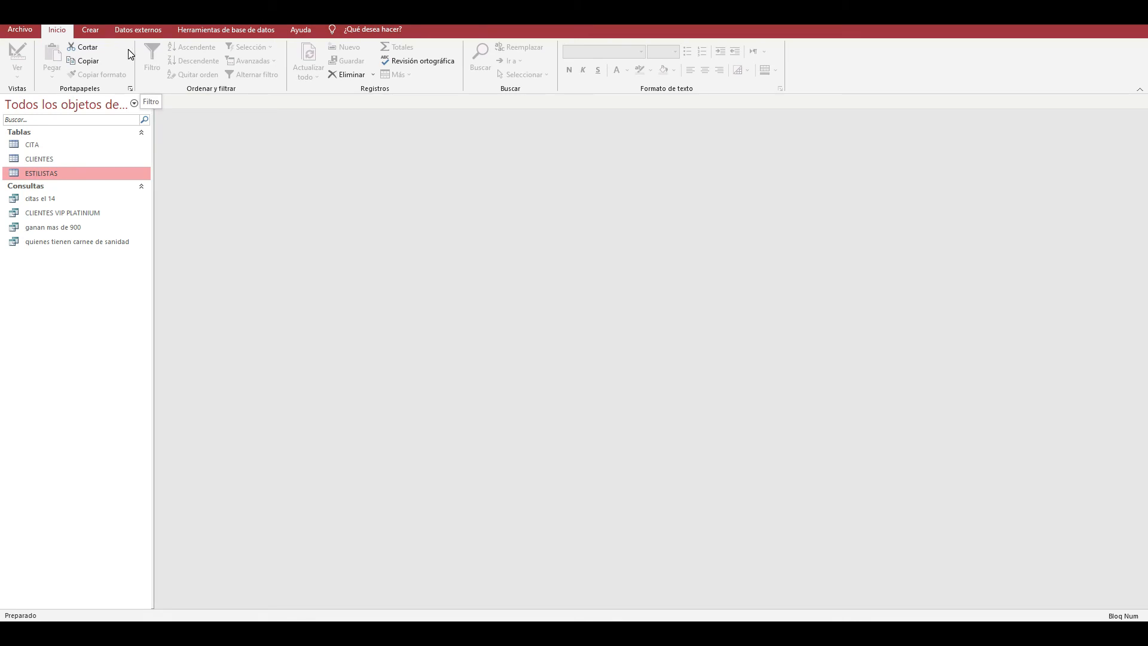
- Create a new query in Design view and add the ESTILISTAS table to it
{"action": "left_click", "coordinate": [90, 30]}
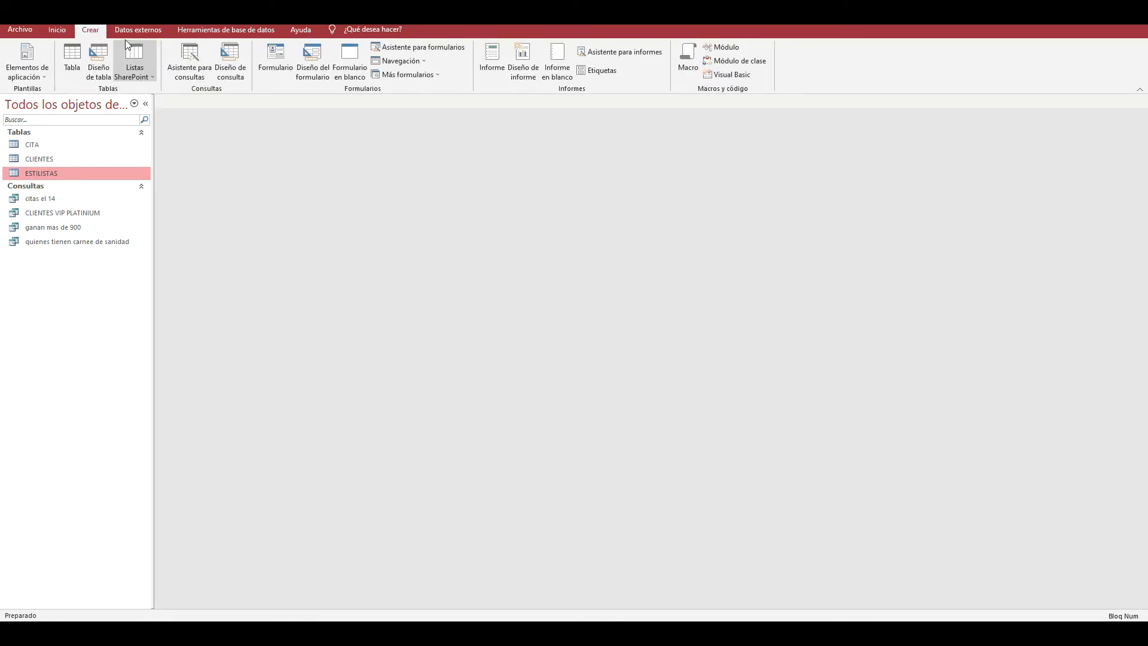
{"action": "left_click", "coordinate": [231, 65]}
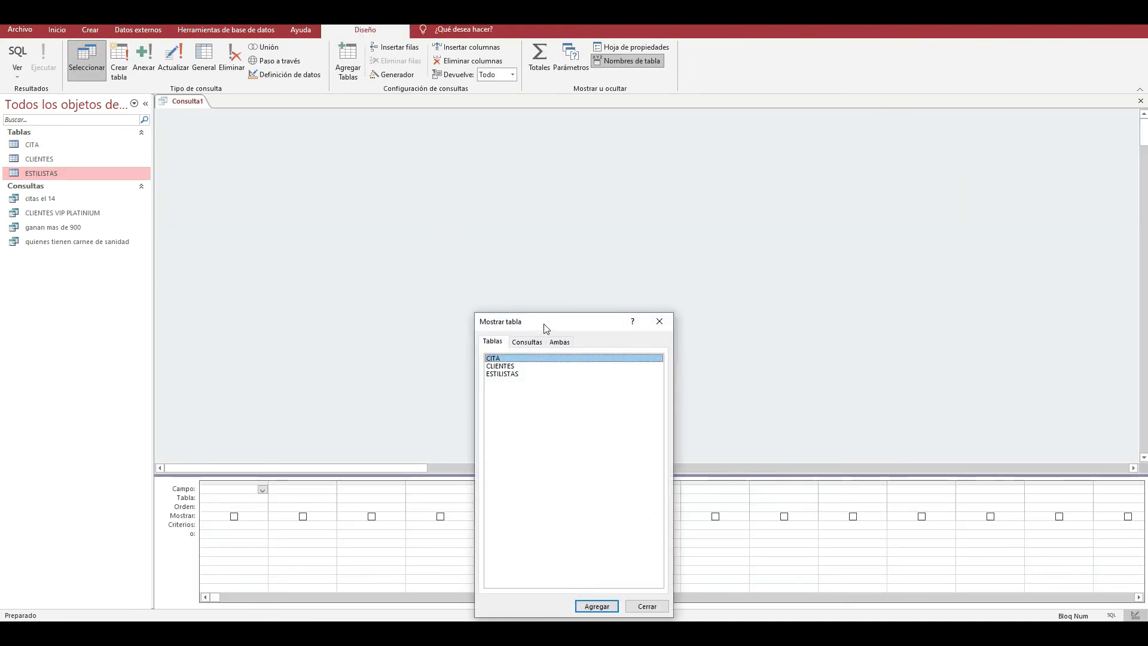
{"action": "double_click", "coordinate": [633, 188]}
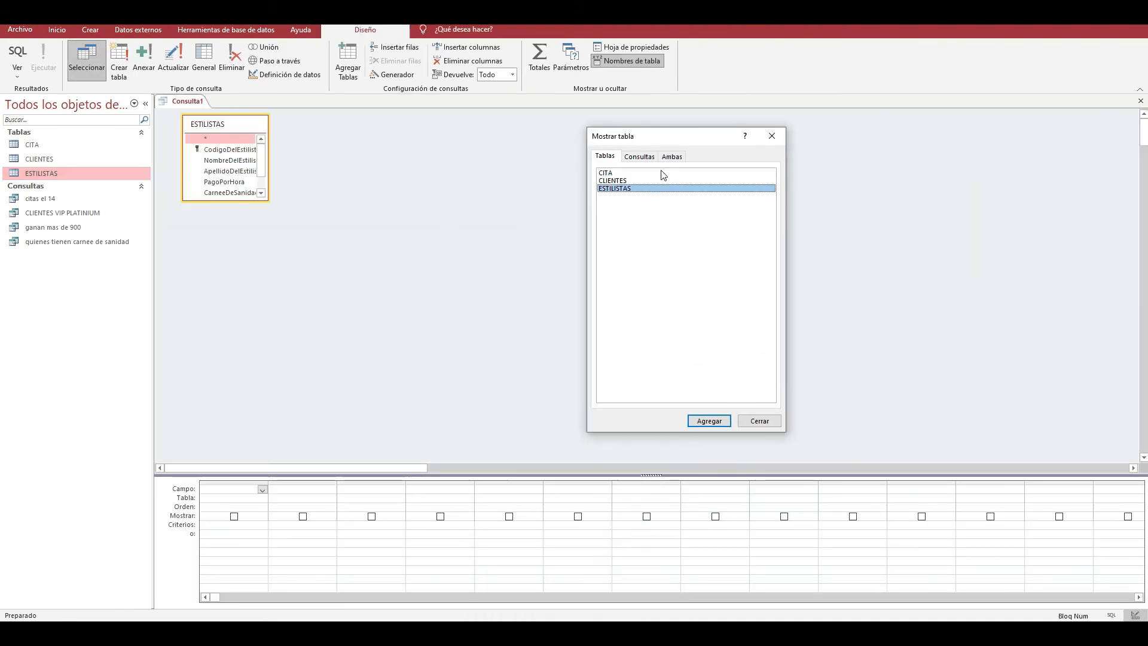
{"action": "key", "text": "Escape"}
- Set the query's first column to the NombreDelEstilista field of ESTILISTAS
{"action": "left_click", "coordinate": [260, 499]}
{"action": "left_click", "coordinate": [262, 499]}
{"action": "left_click", "coordinate": [261, 507]}
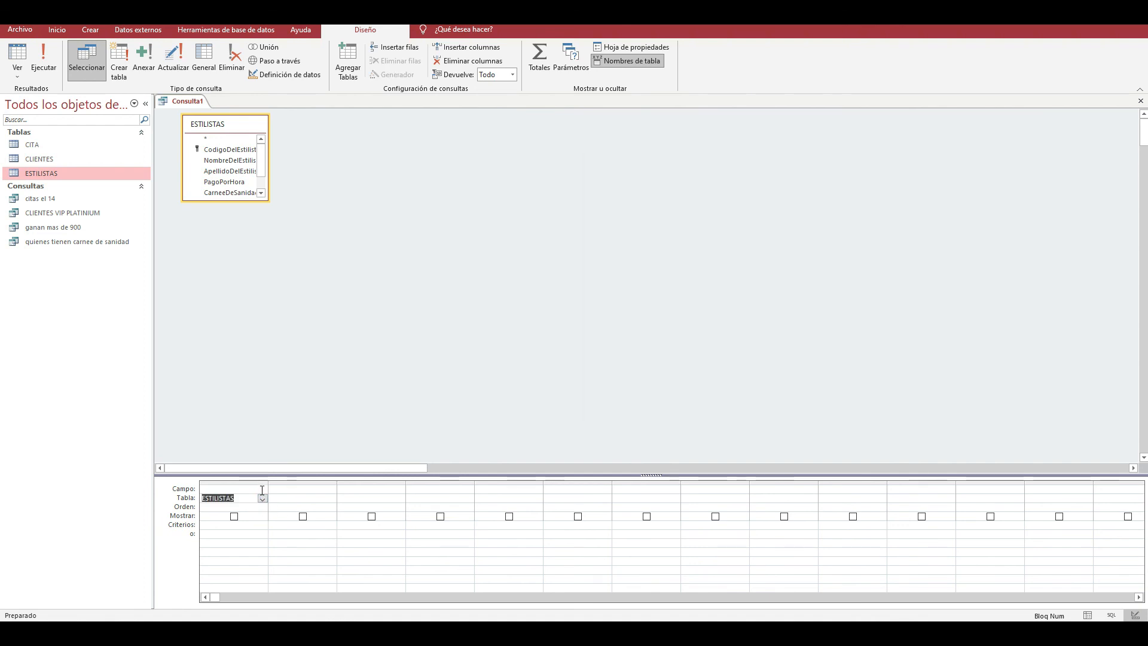
{"action": "left_click", "coordinate": [263, 488]}
{"action": "left_click", "coordinate": [263, 514]}
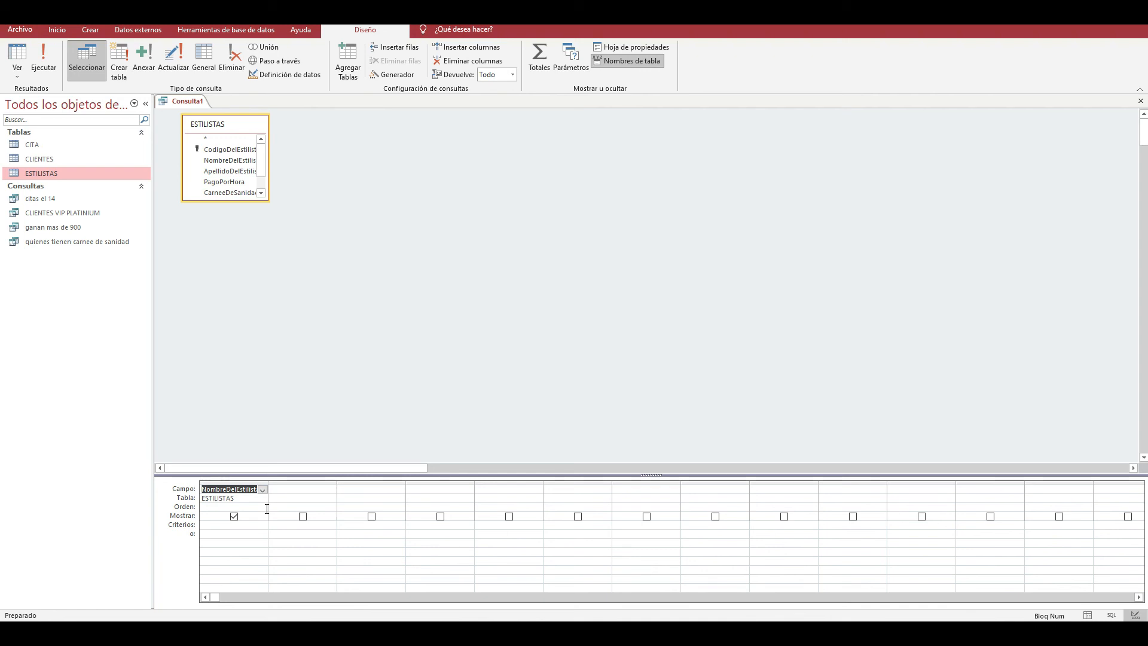
{"action": "left_click", "coordinate": [294, 497]}
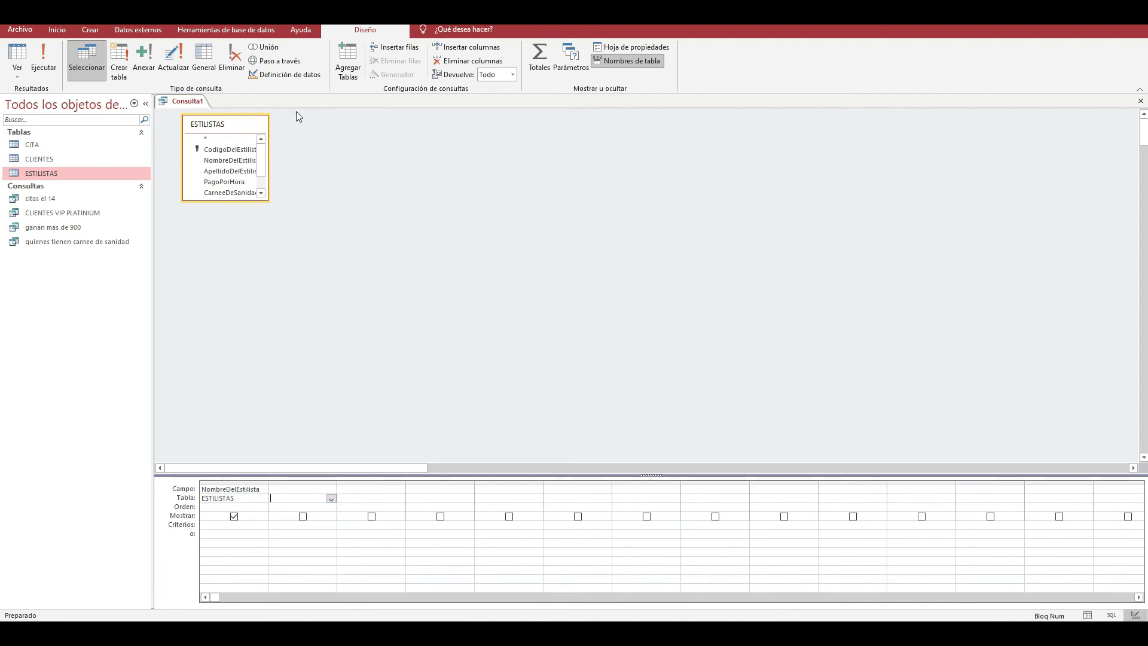
- Add the Horarios field as the second column with the criterion DIARIO and try to run the query
{"action": "left_click_drag", "start_coordinate": [243, 201], "coordinate": [247, 249]}
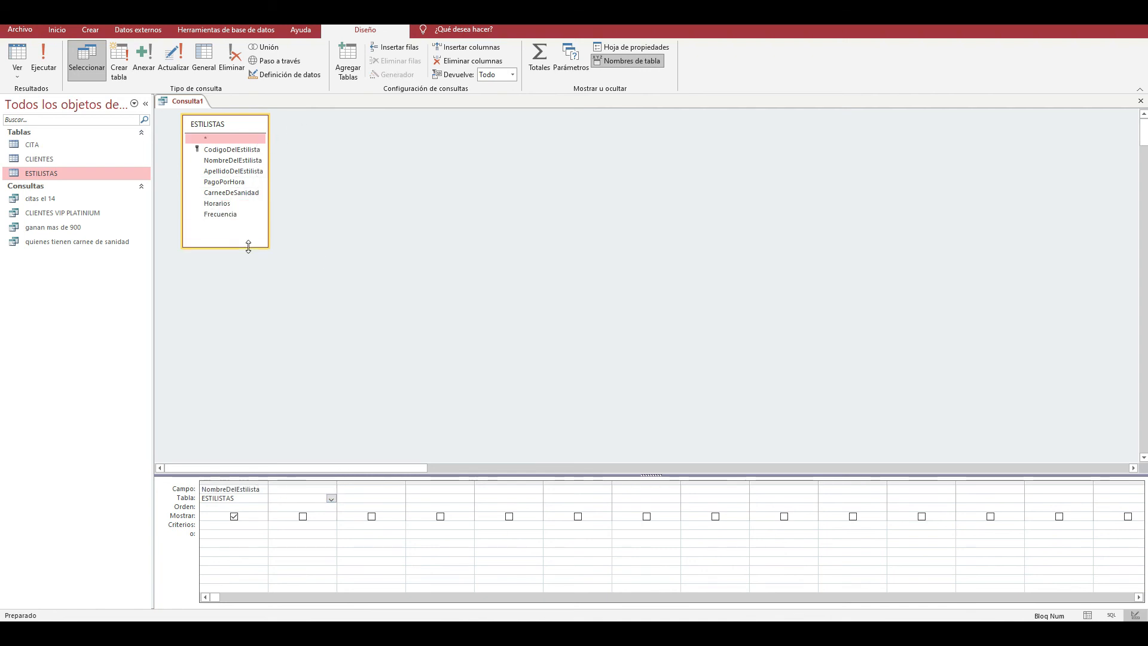
{"action": "double_click", "coordinate": [224, 203]}
{"action": "left_click", "coordinate": [362, 524]}
{"action": "type", "text": "dia"}
{"action": "key", "text": "Caps_Lock"}
{"action": "key", "text": "BackSpace"}
{"action": "key", "text": "BackSpace"}
{"action": "key", "text": "BackSpace"}
{"action": "type", "text": "DIARIO"}
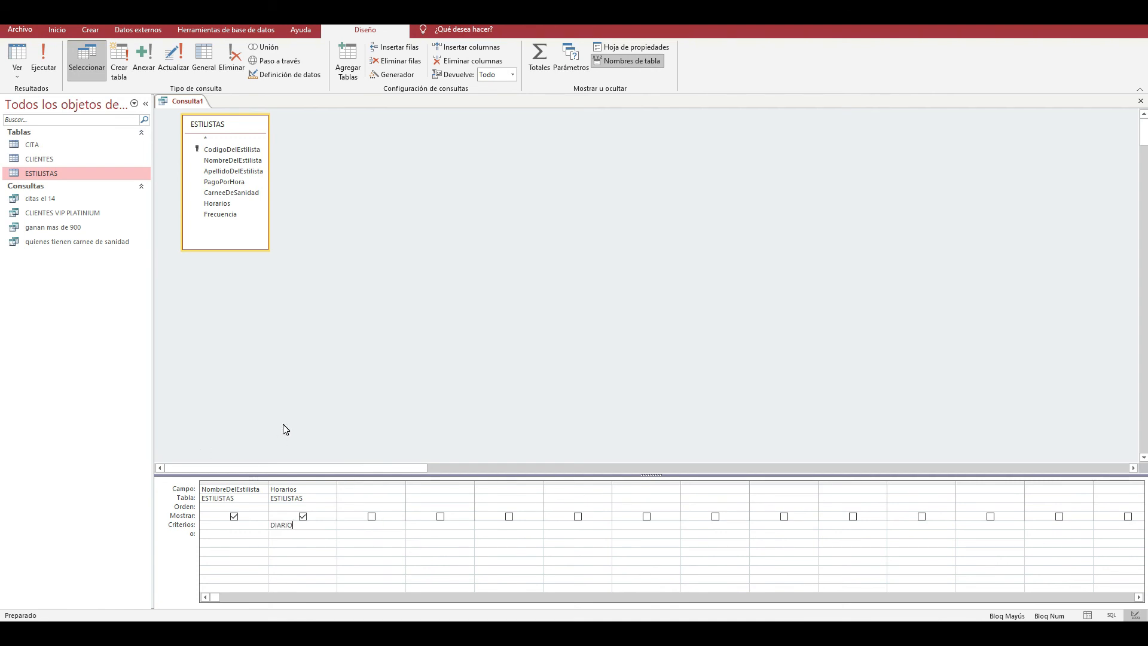
{"action": "left_click", "coordinate": [52, 68]}
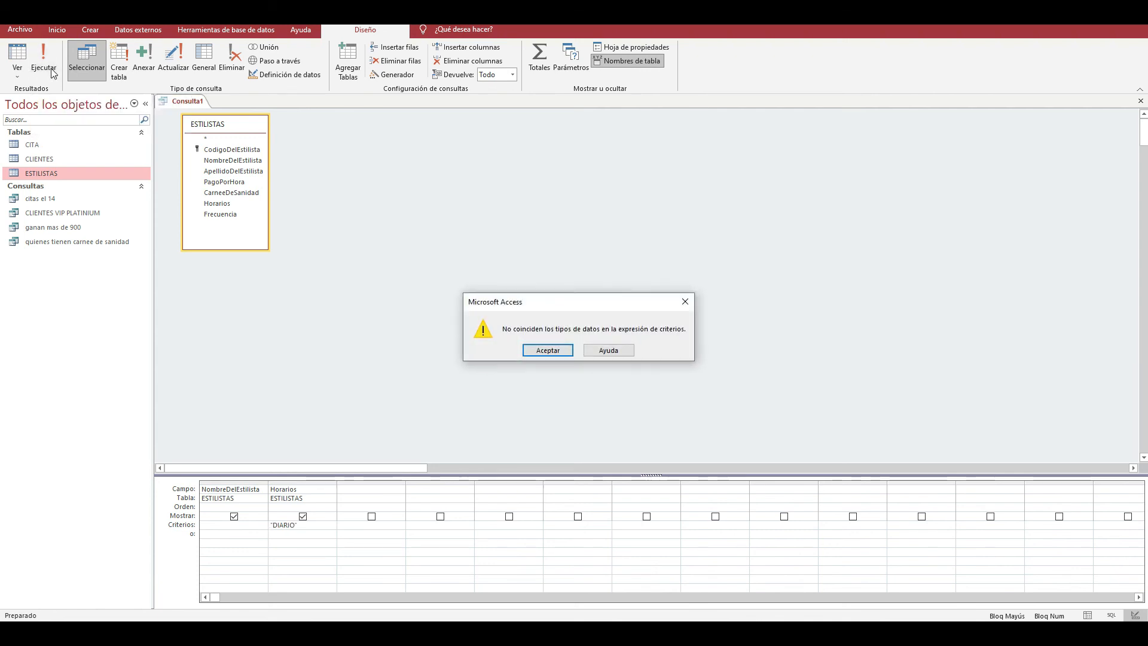
{"action": "left_click", "coordinate": [550, 351]}
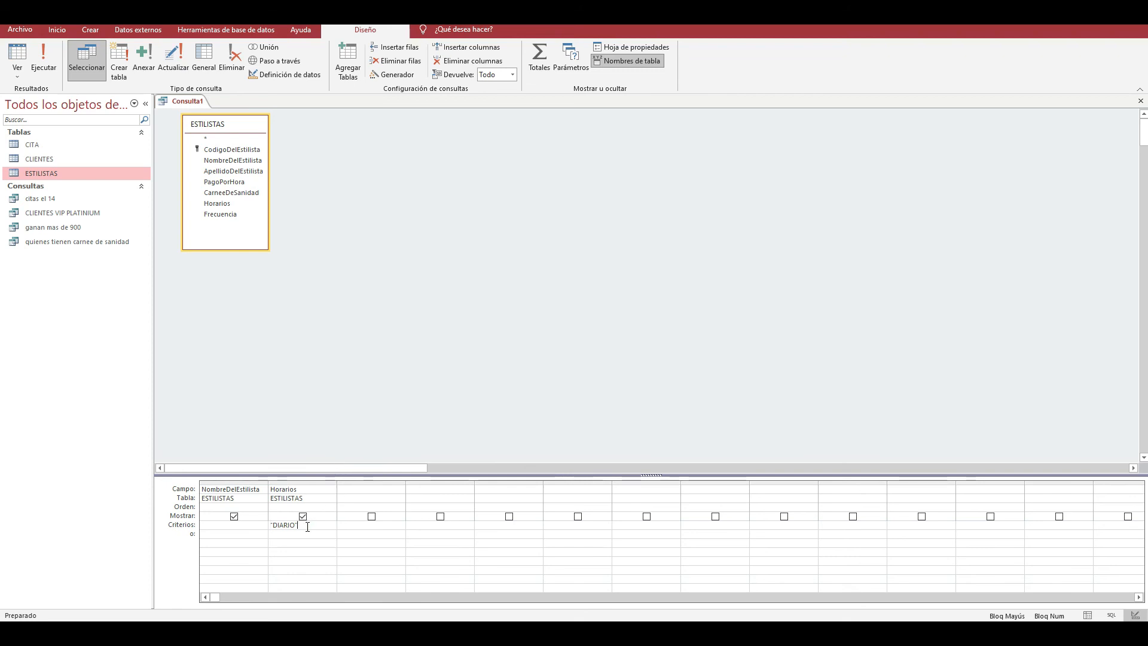
- Check the field names in the ESTILISTAS table, replace the second column's field with Frecuencia and run the query
{"action": "double_click", "coordinate": [52, 174]}
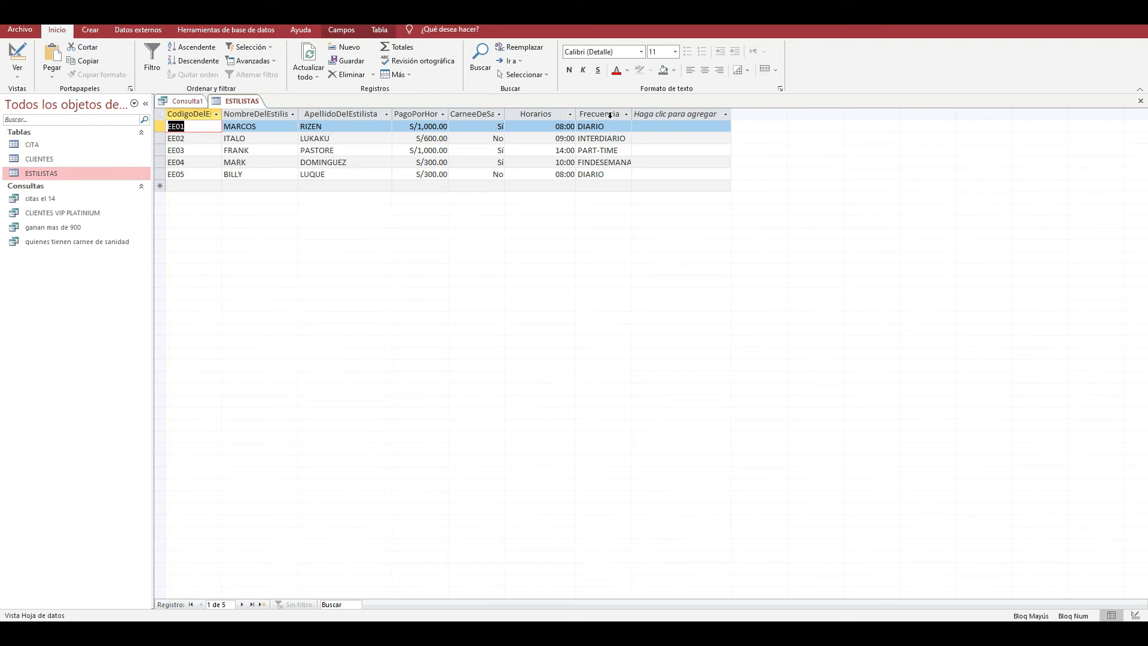
{"action": "left_click", "coordinate": [1140, 101]}
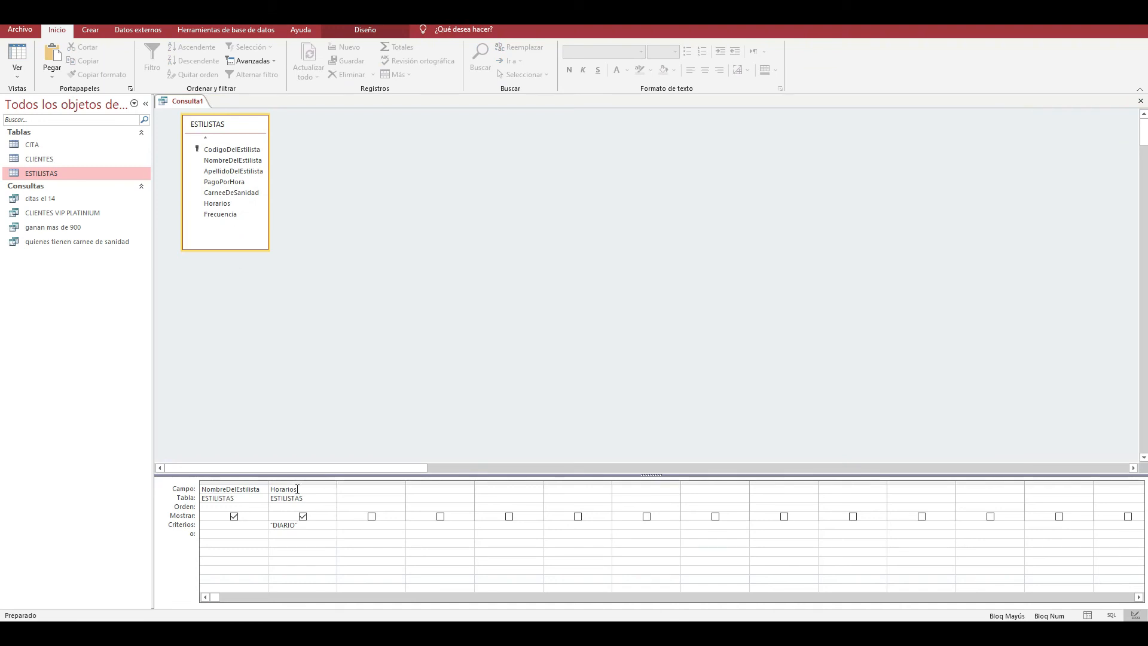
{"action": "left_click", "coordinate": [332, 490]}
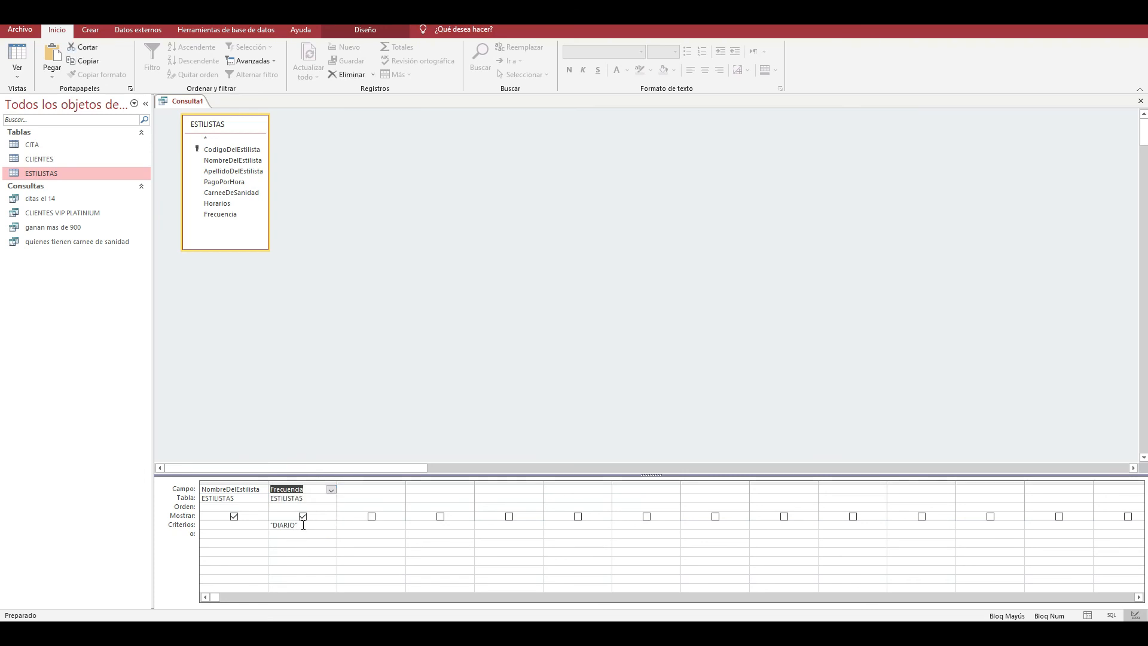
{"action": "left_click", "coordinate": [303, 525]}
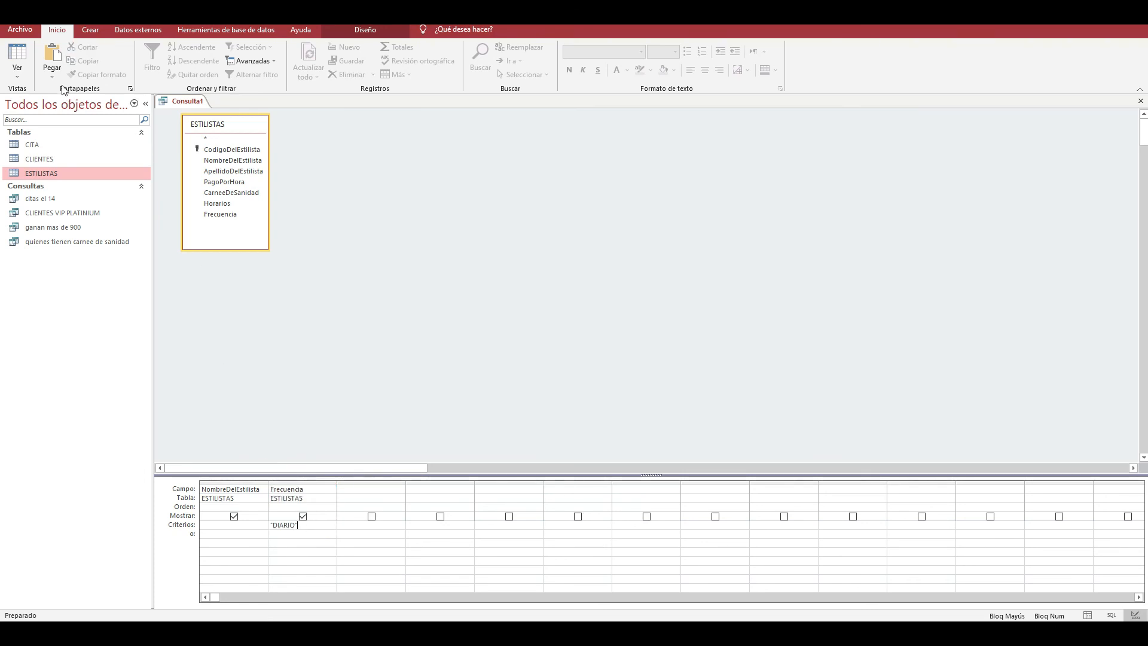
{"action": "left_click", "coordinate": [365, 30]}
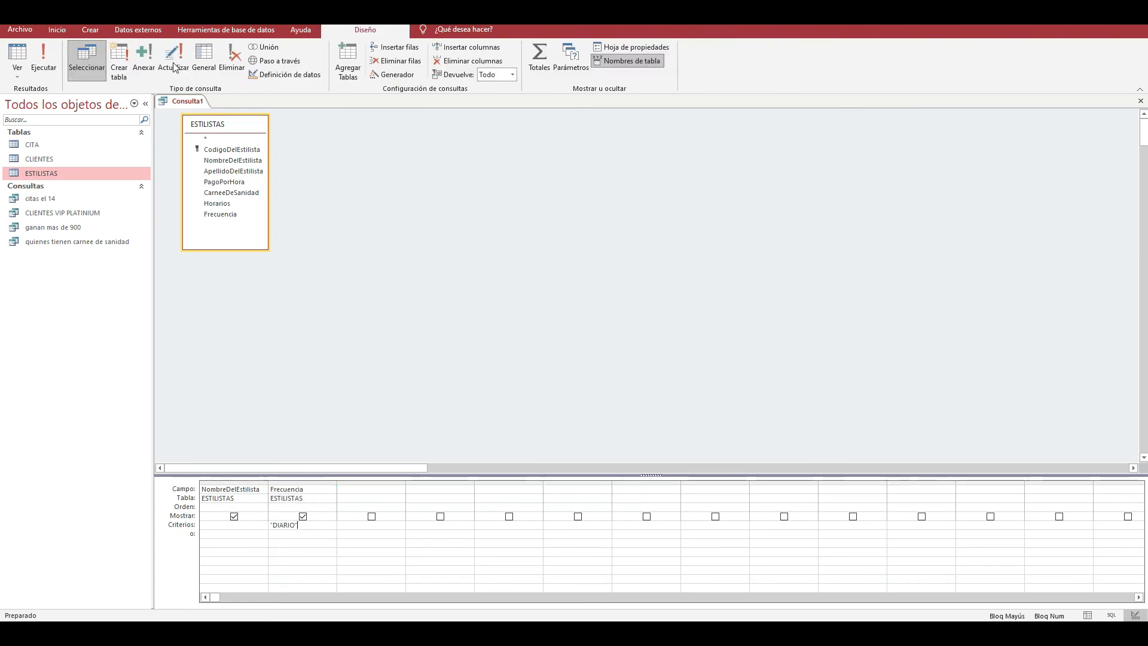
{"action": "left_click", "coordinate": [45, 67]}
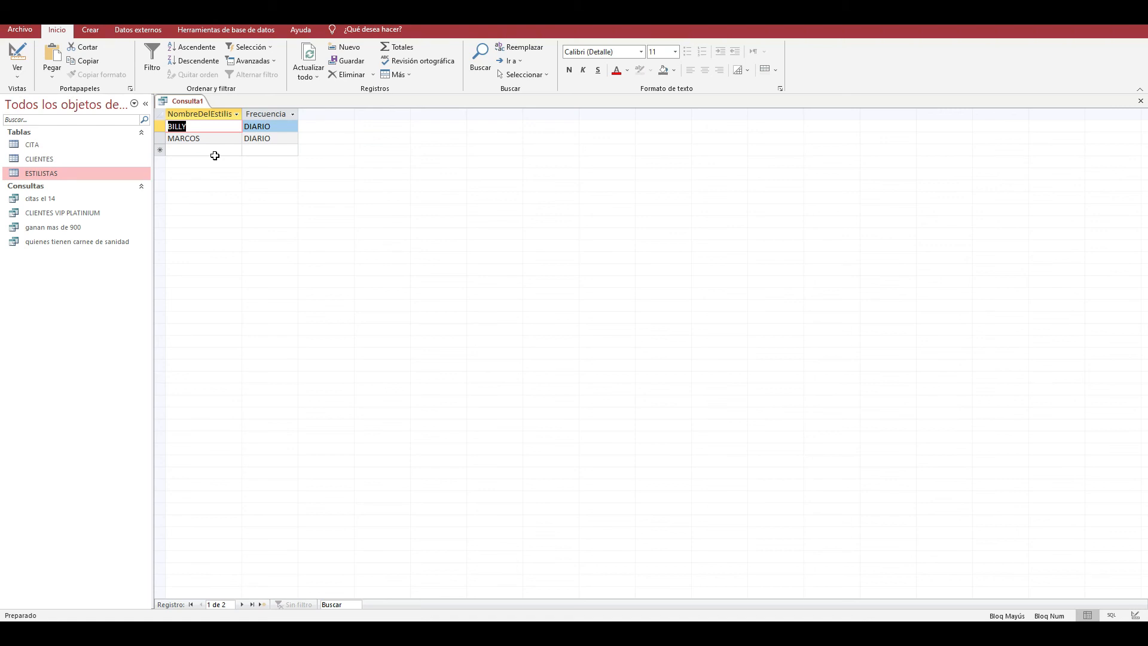
- Open the Relationships view and examine the CITA, CLIENTES and ESTILISTAS tables
{"action": "left_click", "coordinate": [55, 213]}
{"action": "left_click", "coordinate": [60, 242]}
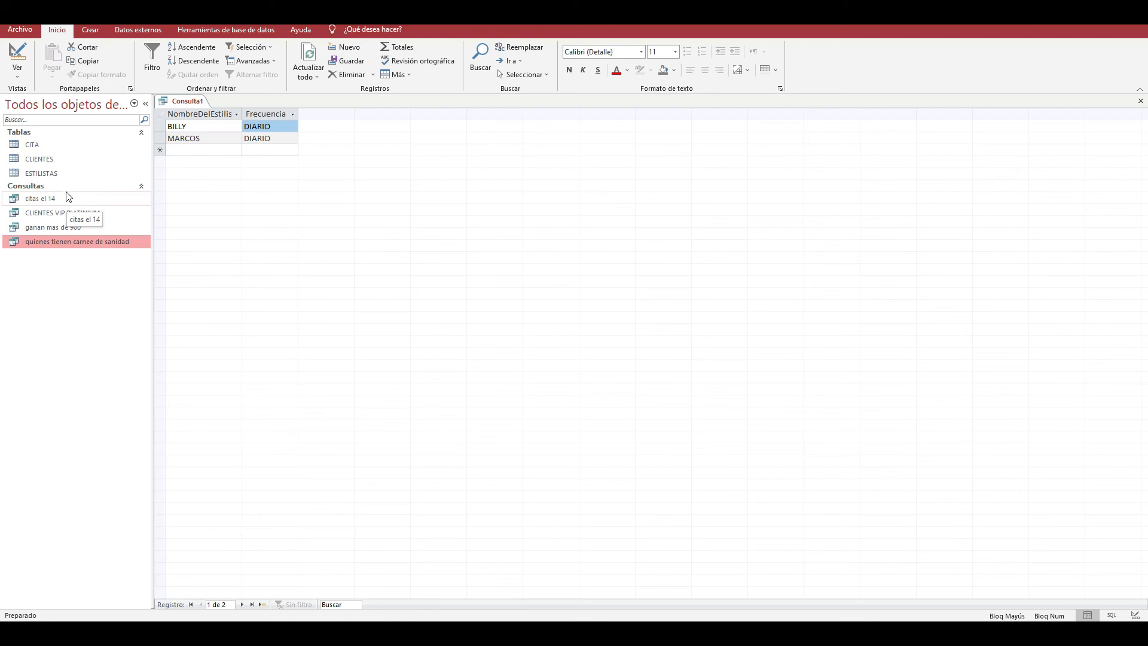
{"action": "left_click", "coordinate": [226, 29]}
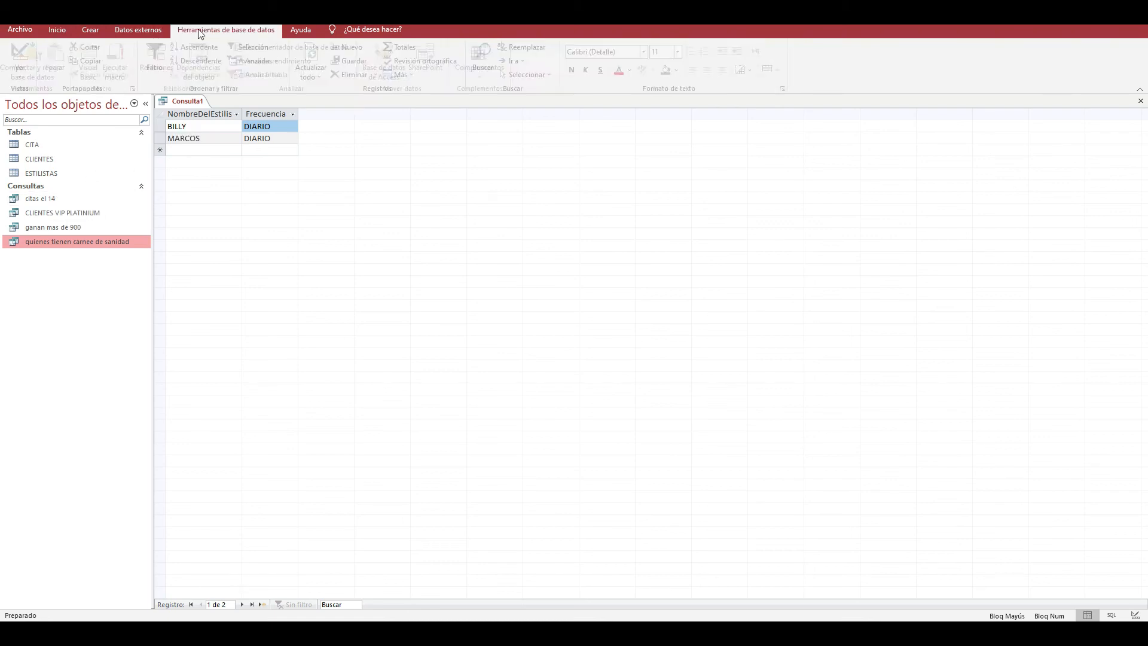
{"action": "left_click", "coordinate": [200, 60]}
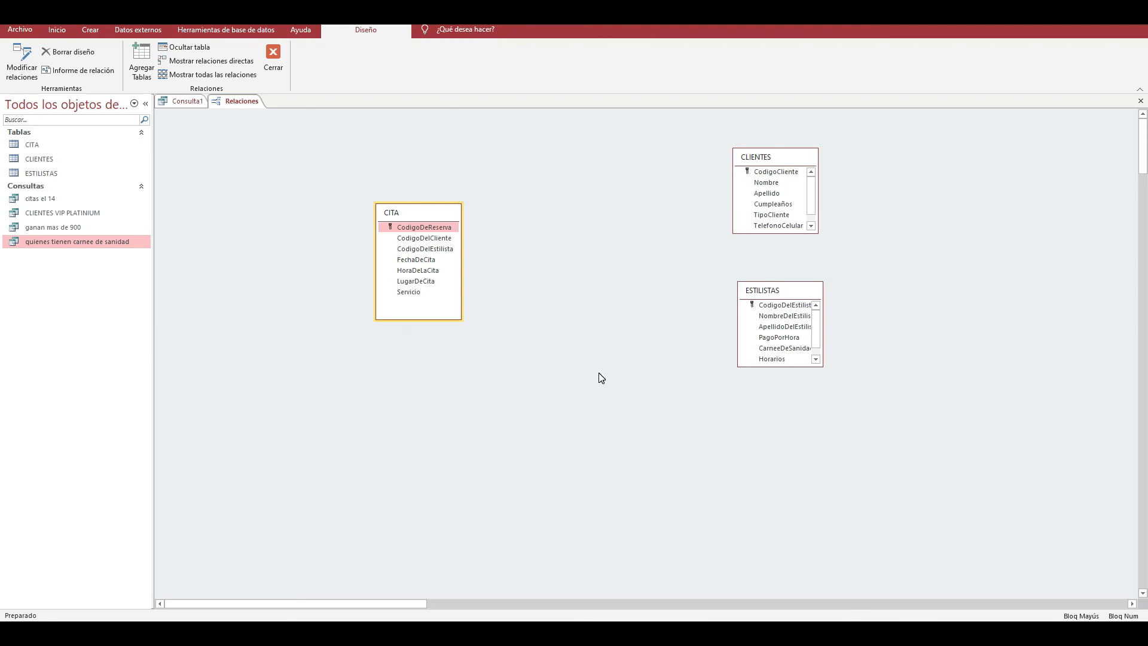
- Switch to the browser's BASE DATOS TABLAS image results and examine the related-table diagrams from fmhelp.filemaker.com and codigosql.top
{"action": "left_click_drag", "start_coordinate": [967, 94], "coordinate": [538, 3]}
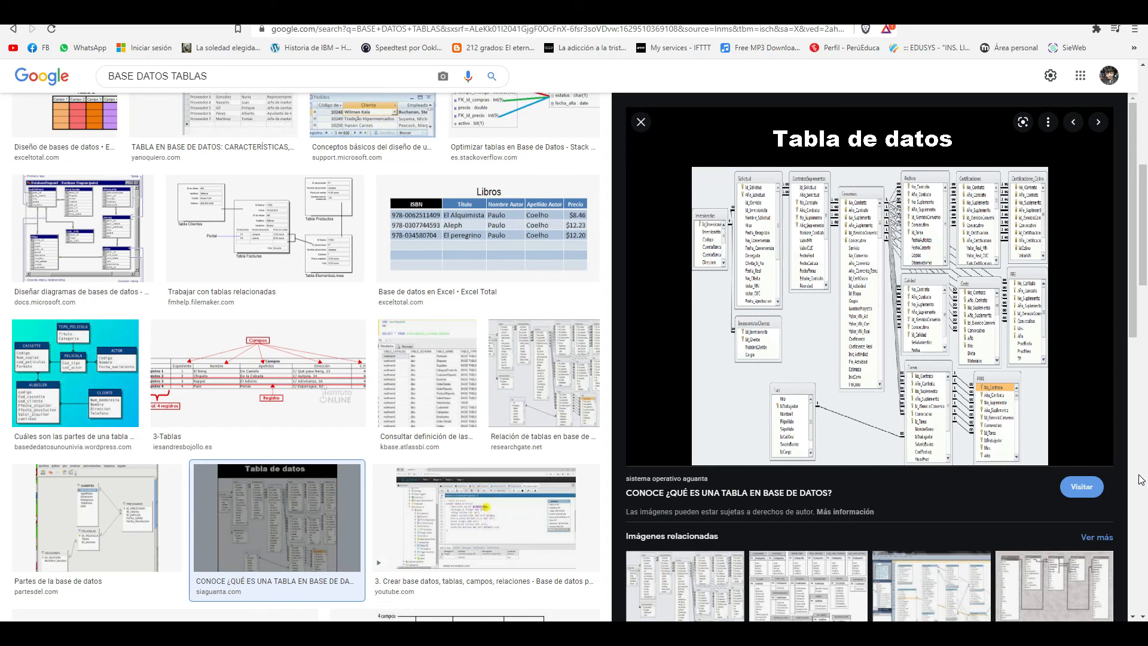
{"action": "left_click", "coordinate": [247, 242]}
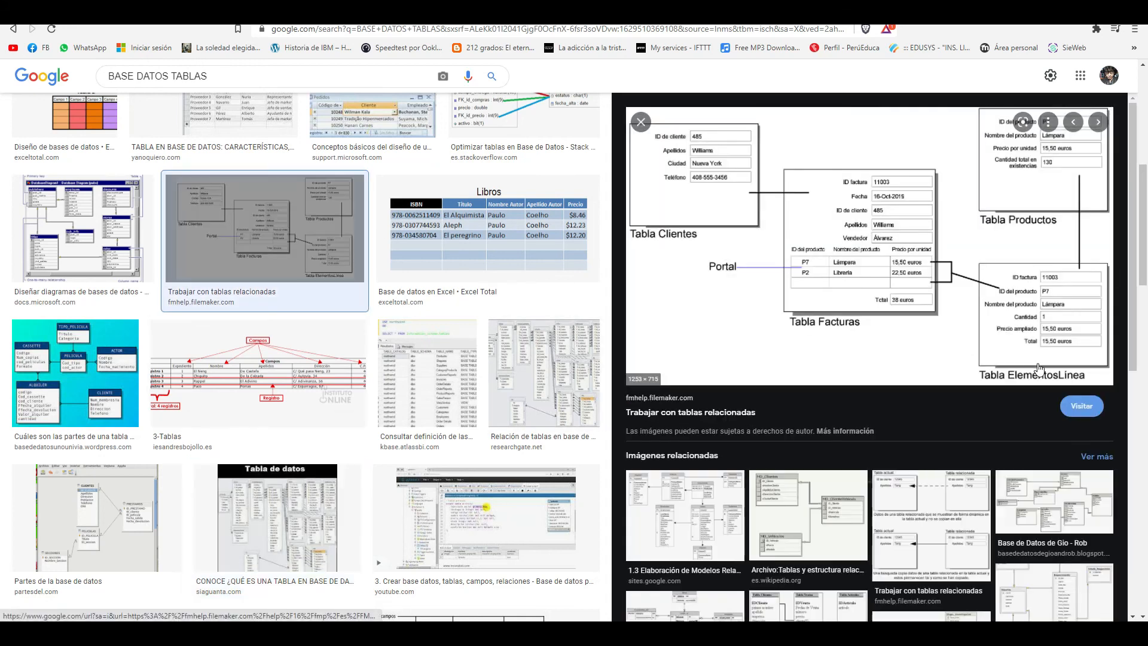
{"action": "scroll", "coordinate": [411, 391], "scroll_direction": "down", "scroll_amount": 5}
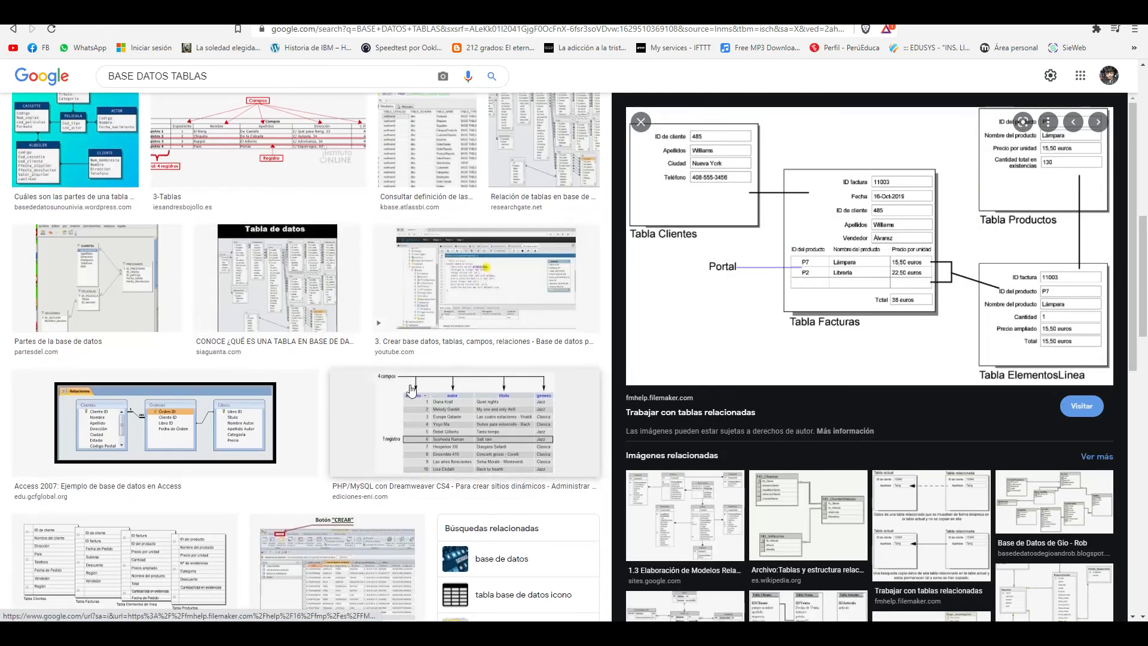
{"action": "scroll", "coordinate": [411, 391], "scroll_direction": "down", "scroll_amount": 2}
{"action": "scroll", "coordinate": [411, 391], "scroll_direction": "down", "scroll_amount": 7}
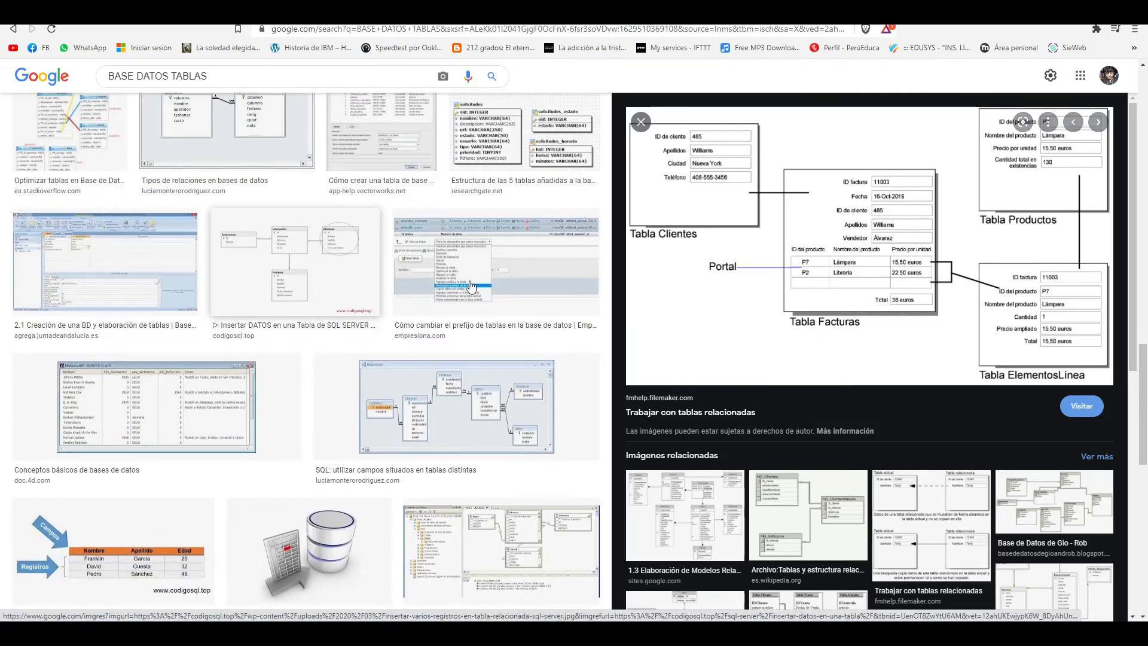
{"action": "left_click", "coordinate": [295, 261]}
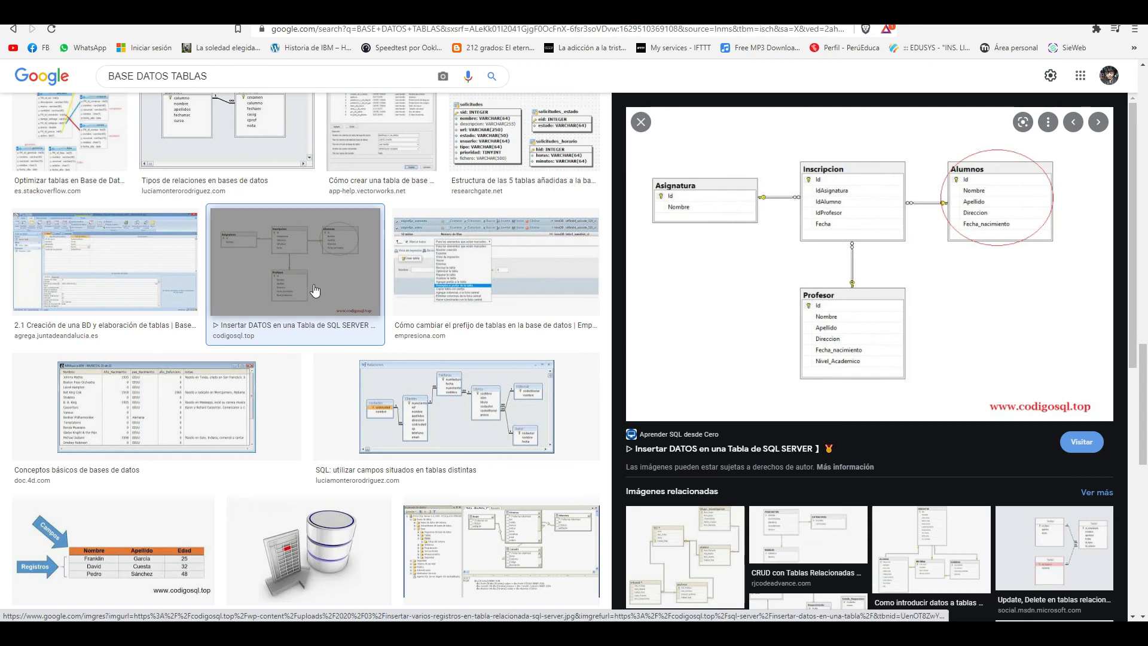
- Examine the diagrams SQL: utilizar campos situados en tablas distintas, Tabla AUTORES and UNAC's creación de base de datos in the image results
{"action": "left_click", "coordinate": [455, 407]}
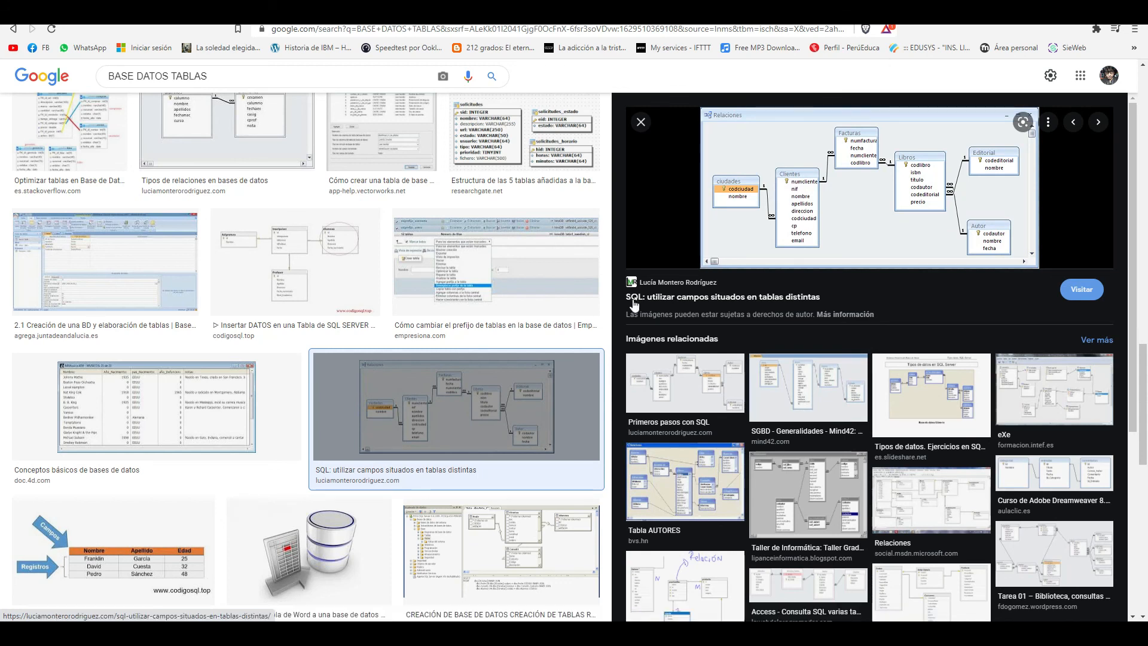
{"action": "scroll", "coordinate": [748, 389], "scroll_direction": "down", "scroll_amount": 1}
{"action": "left_click", "coordinate": [697, 438]}
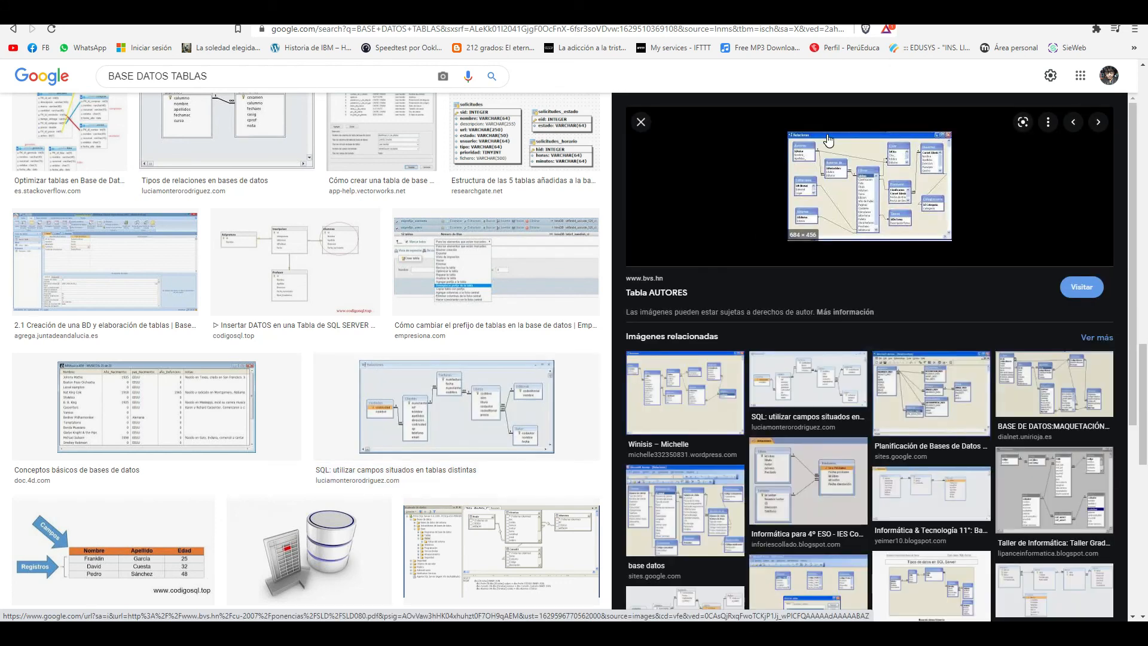
{"action": "scroll", "coordinate": [518, 450], "scroll_direction": "down", "scroll_amount": 2}
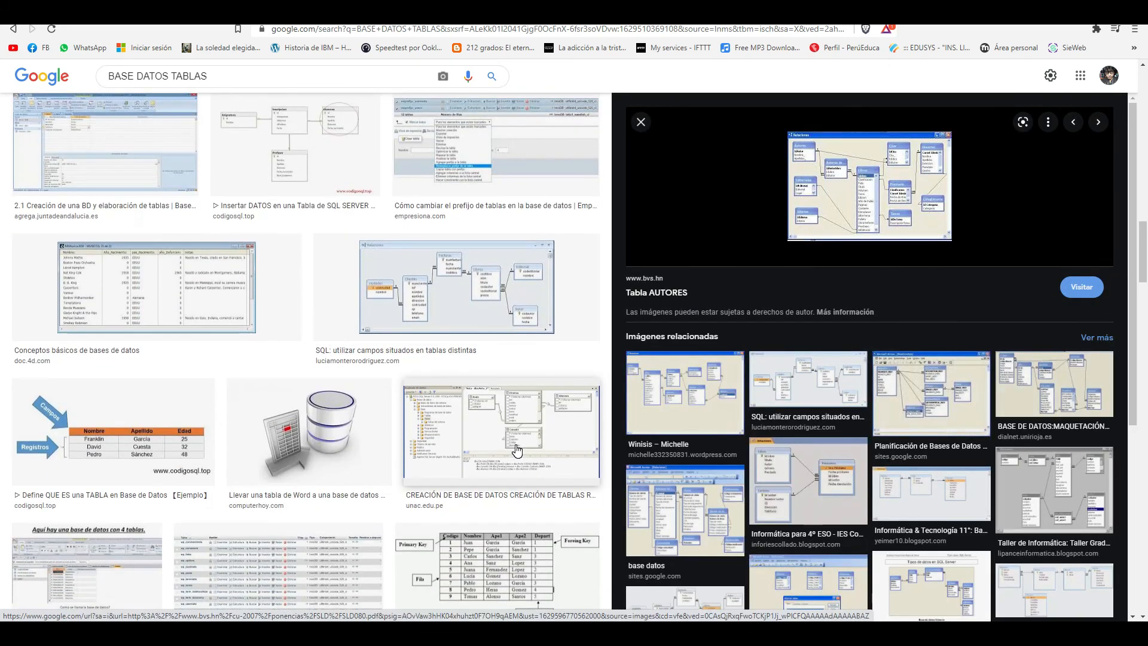
{"action": "left_click", "coordinate": [517, 450]}
{"action": "scroll", "coordinate": [490, 401], "scroll_direction": "down", "scroll_amount": 10}
{"action": "scroll", "coordinate": [462, 349], "scroll_direction": "up", "scroll_amount": 4}
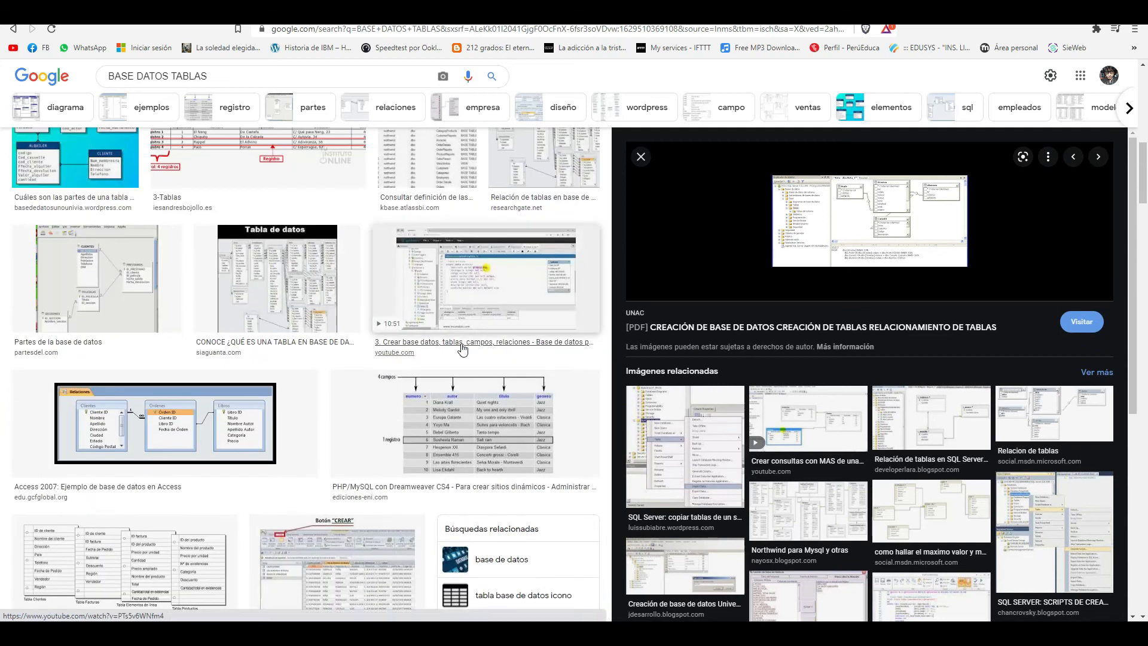
- Examine ResearchGate's Relación de tablas en base de datos diagram in the image results and return to Access's Relationships view
{"action": "scroll", "coordinate": [462, 350], "scroll_direction": "up", "scroll_amount": 4}
{"action": "left_click", "coordinate": [502, 368]}
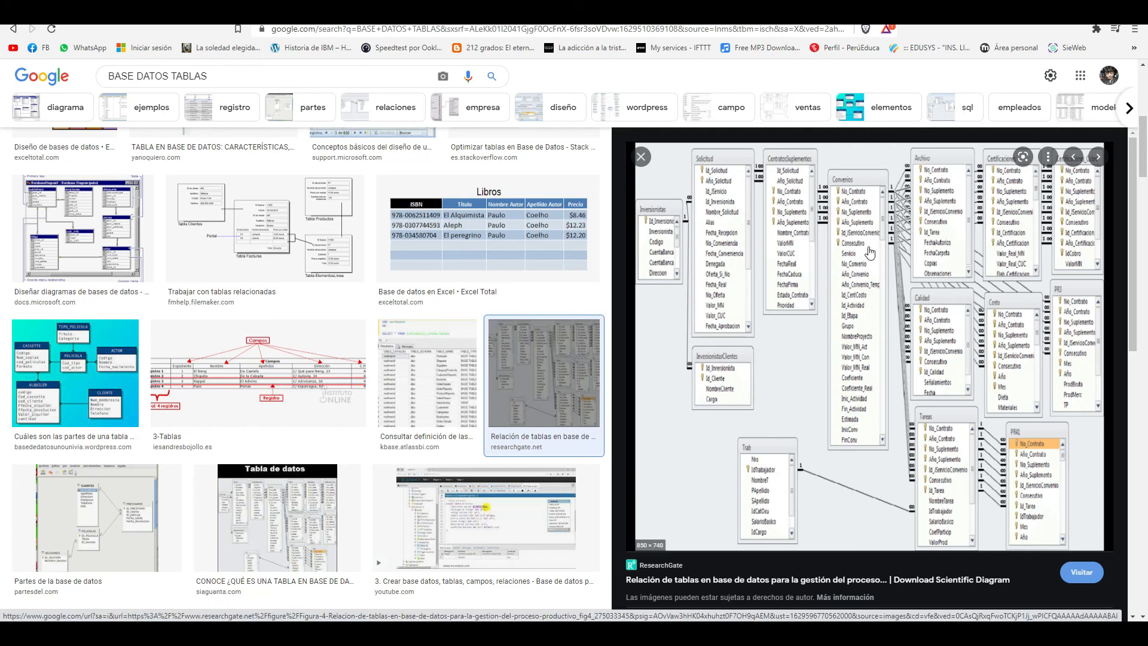
{"action": "scroll", "coordinate": [835, 496], "scroll_direction": "down", "scroll_amount": 2}
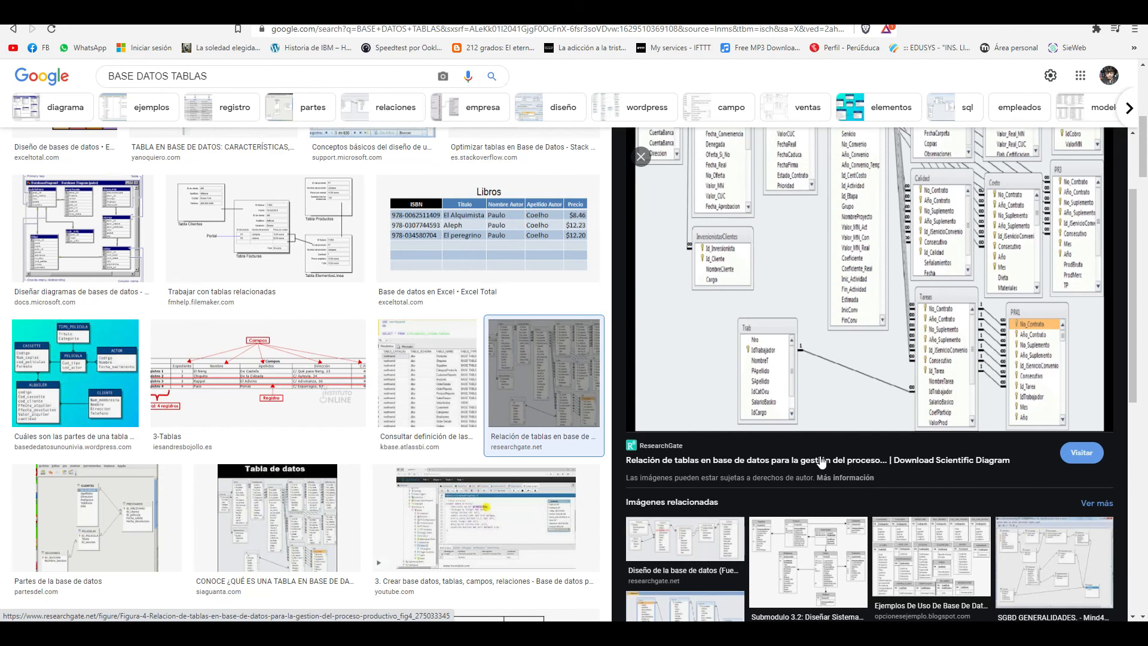
{"action": "scroll", "coordinate": [797, 465], "scroll_direction": "up", "scroll_amount": 1}
{"action": "scroll", "coordinate": [797, 465], "scroll_direction": "up", "scroll_amount": 2}
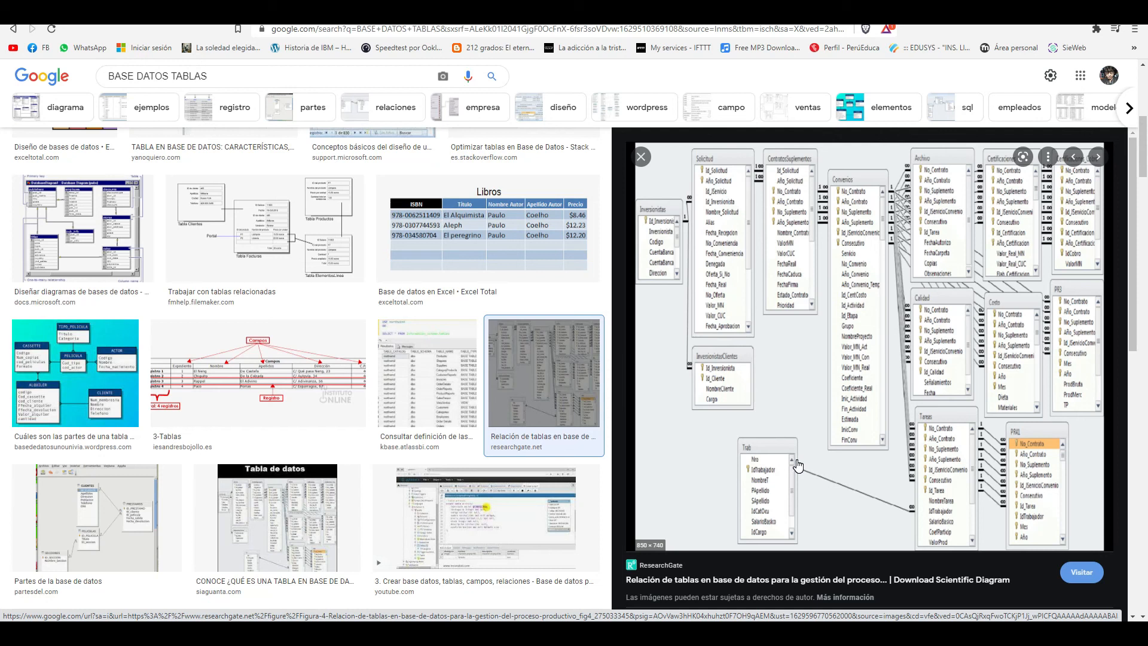
{"action": "mouse_move", "coordinate": [572, 633]}
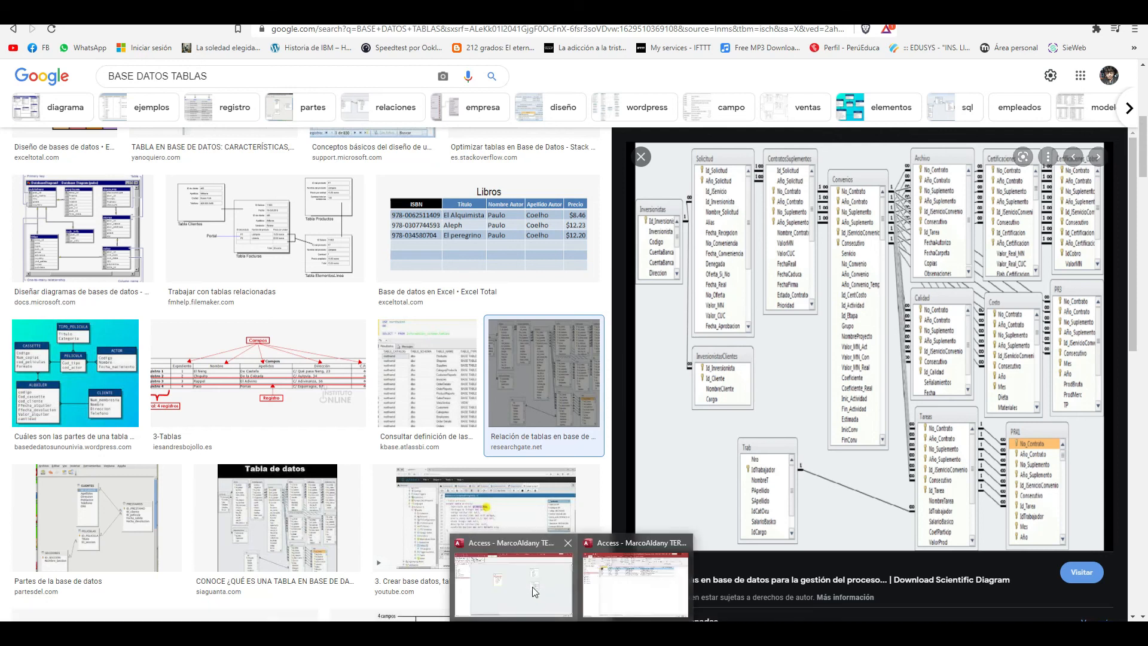
{"action": "left_click", "coordinate": [532, 590]}
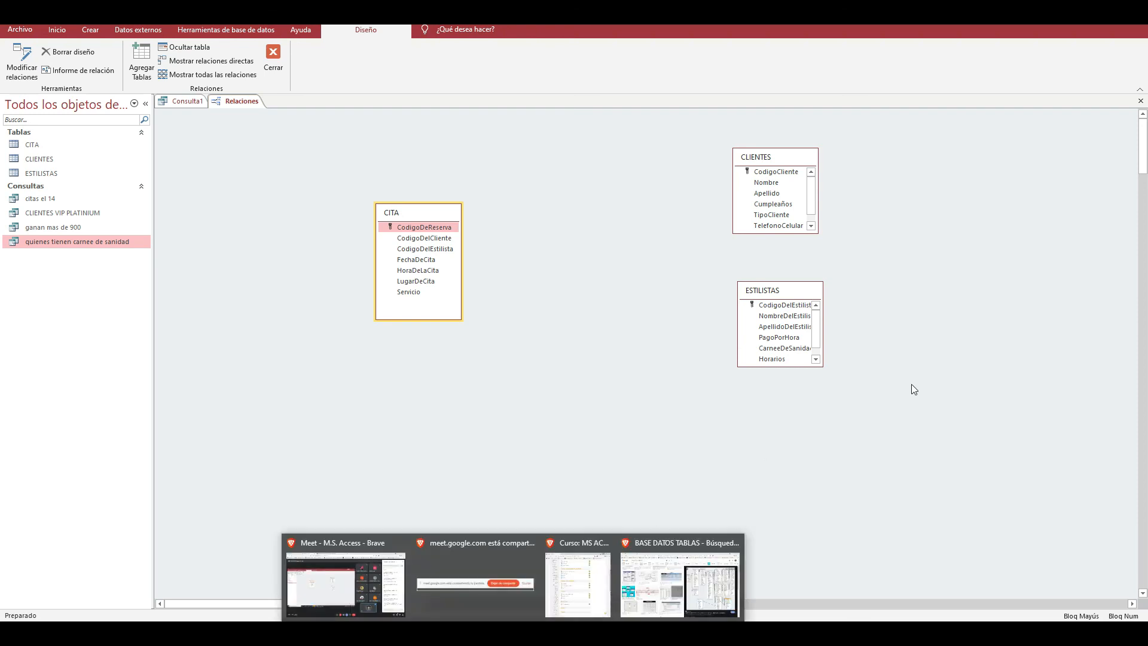
- Switch back to the browser's image results and examine the ResearchGate Estructura y relaciones de las tablas and Base de datos de configuracion de POD diagrams
{"action": "left_click", "coordinate": [666, 587]}
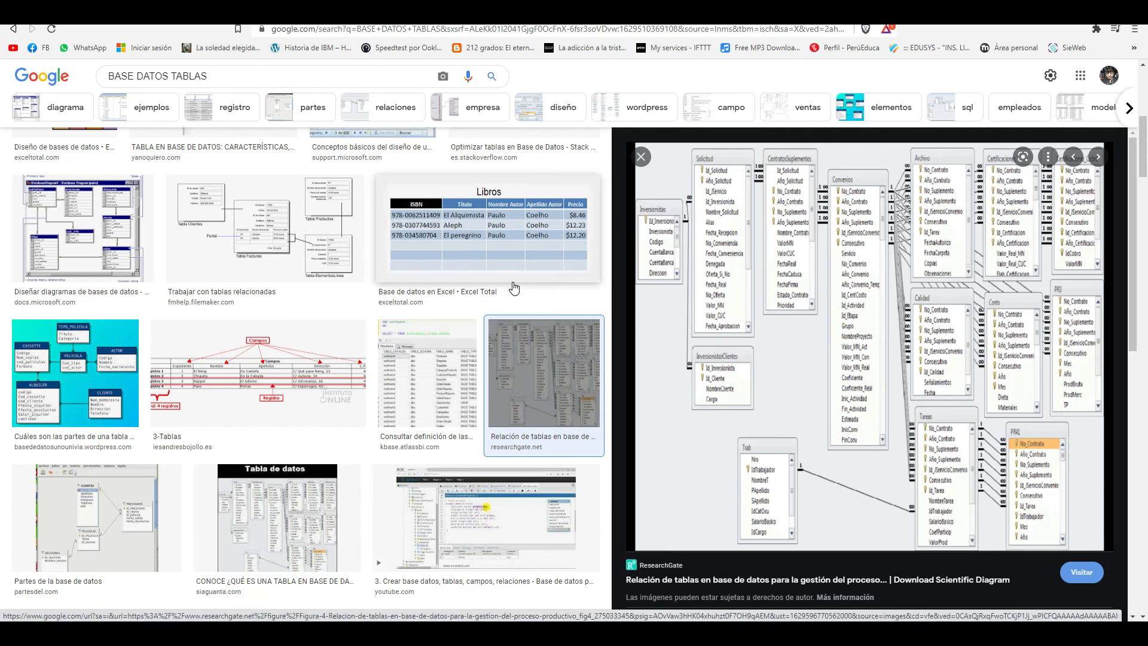
{"action": "scroll", "coordinate": [395, 304], "scroll_direction": "up", "scroll_amount": 5}
{"action": "left_click", "coordinate": [382, 371]}
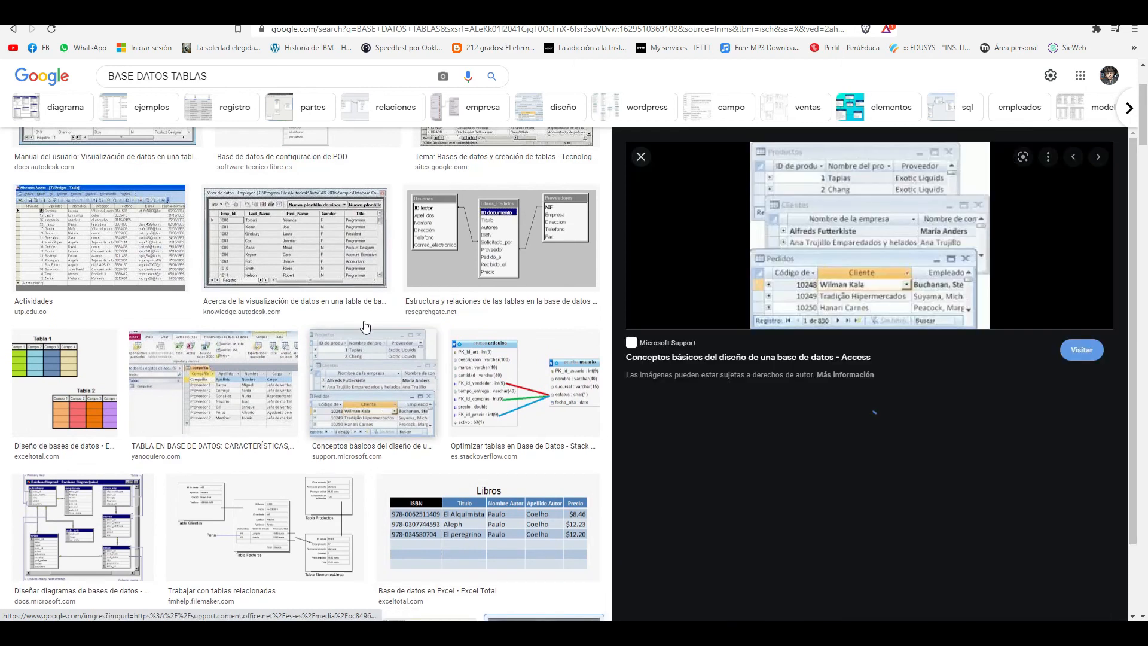
{"action": "left_click", "coordinate": [430, 255]}
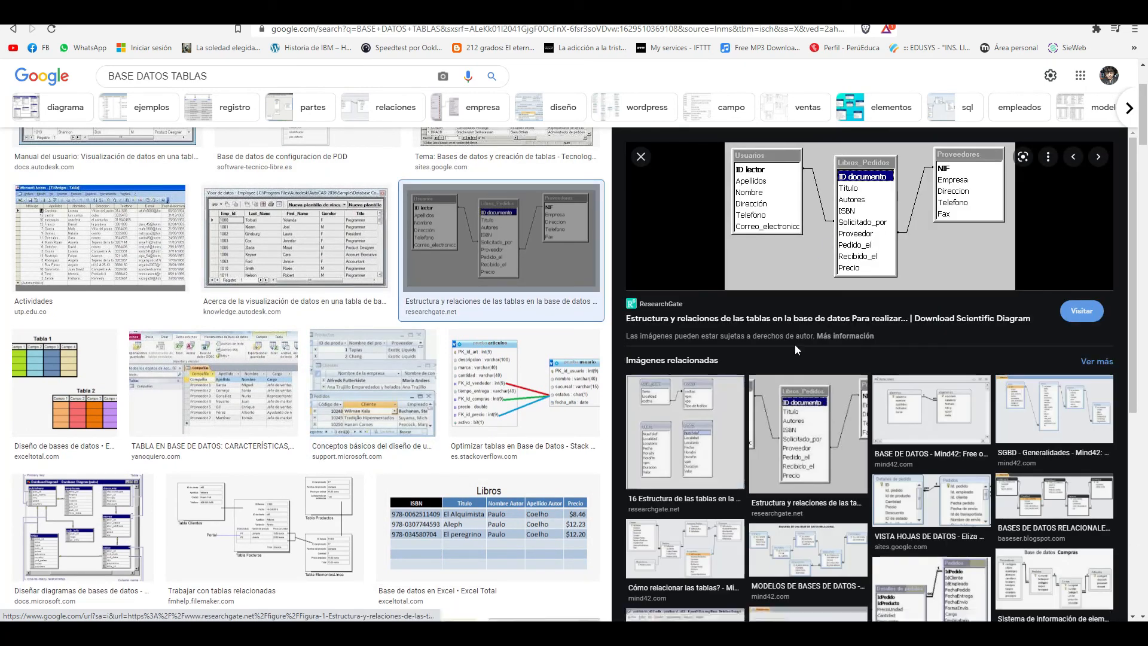
{"action": "scroll", "coordinate": [393, 265], "scroll_direction": "up", "scroll_amount": 1}
{"action": "left_click", "coordinate": [328, 256]}
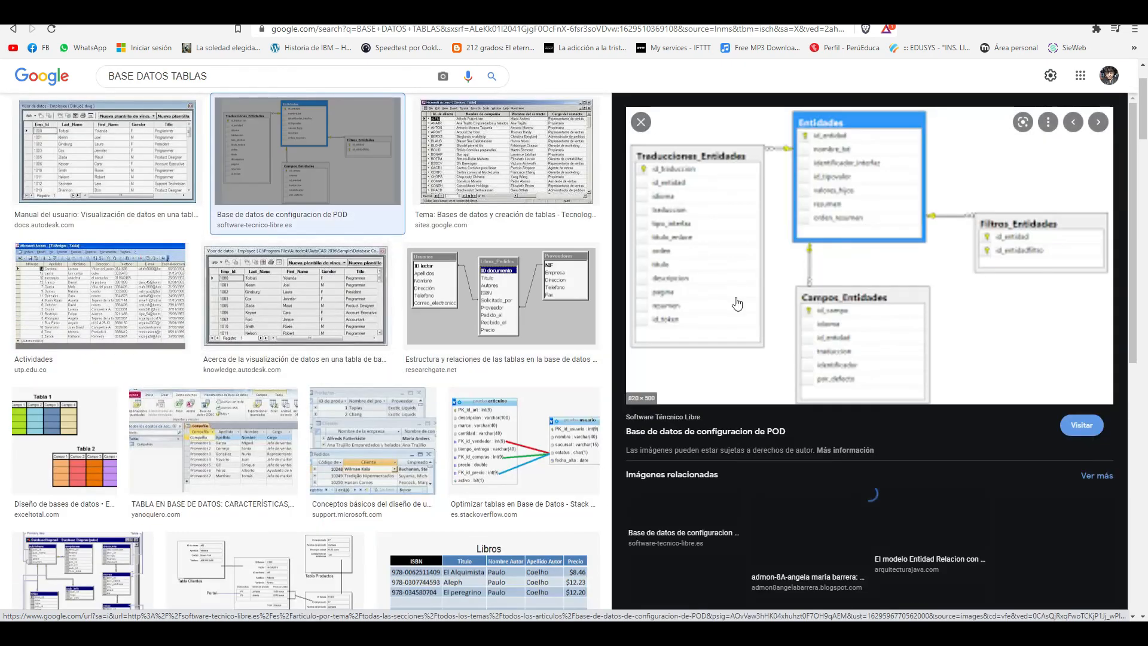
{"action": "scroll", "coordinate": [385, 287], "scroll_direction": "down", "scroll_amount": 15}
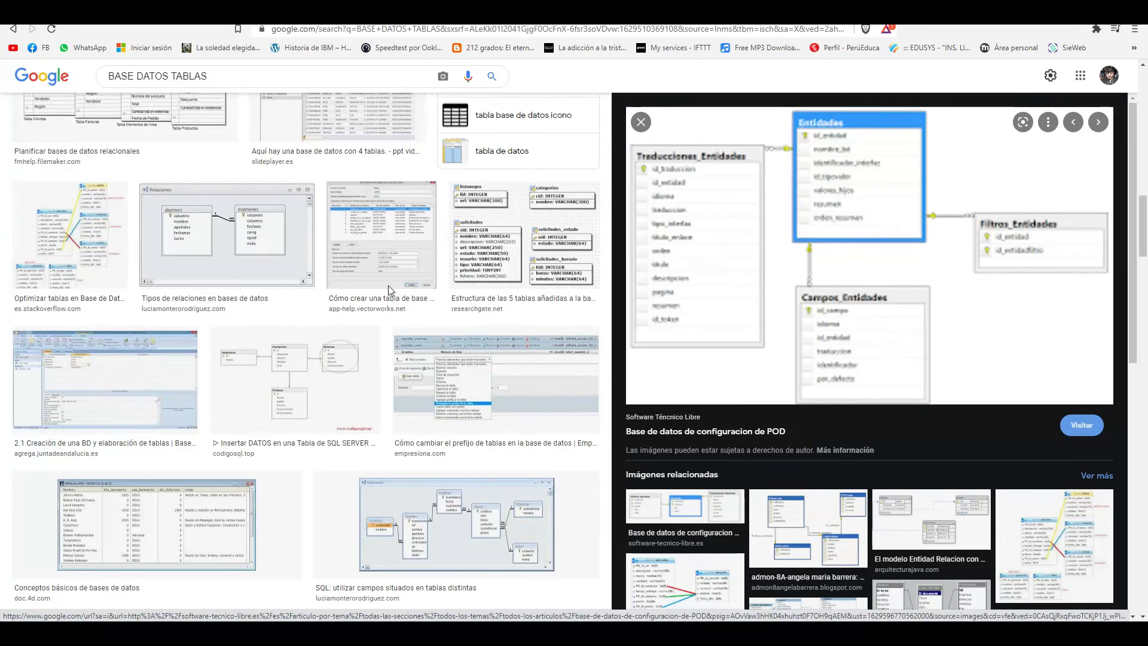
{"action": "scroll", "coordinate": [395, 286], "scroll_direction": "down", "scroll_amount": 5}
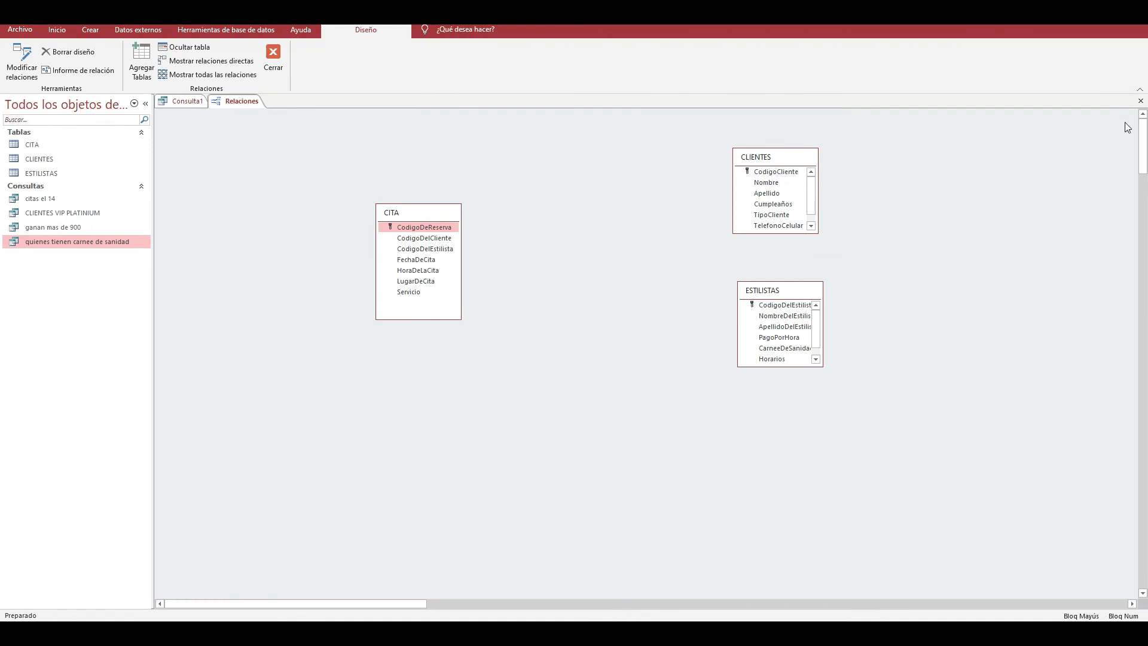
- In Access, close the Relationships view and the daily-stylists query, saving the query under a name beginning with "Consulta d"
{"action": "left_click", "coordinate": [1141, 101]}
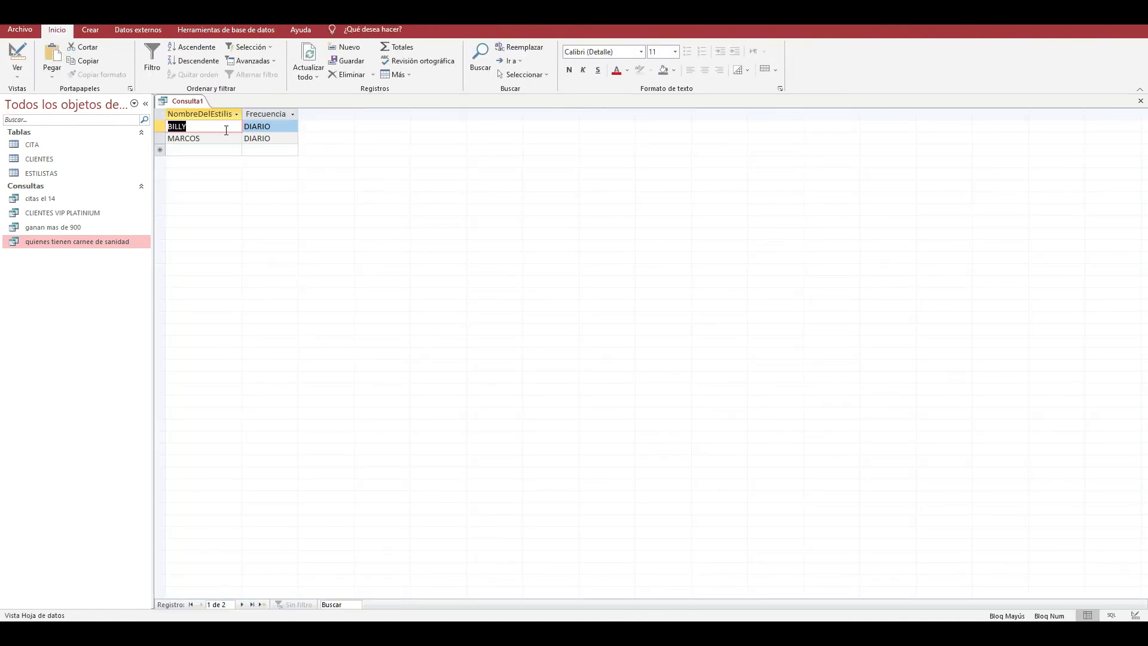
{"action": "left_click", "coordinate": [1141, 101]}
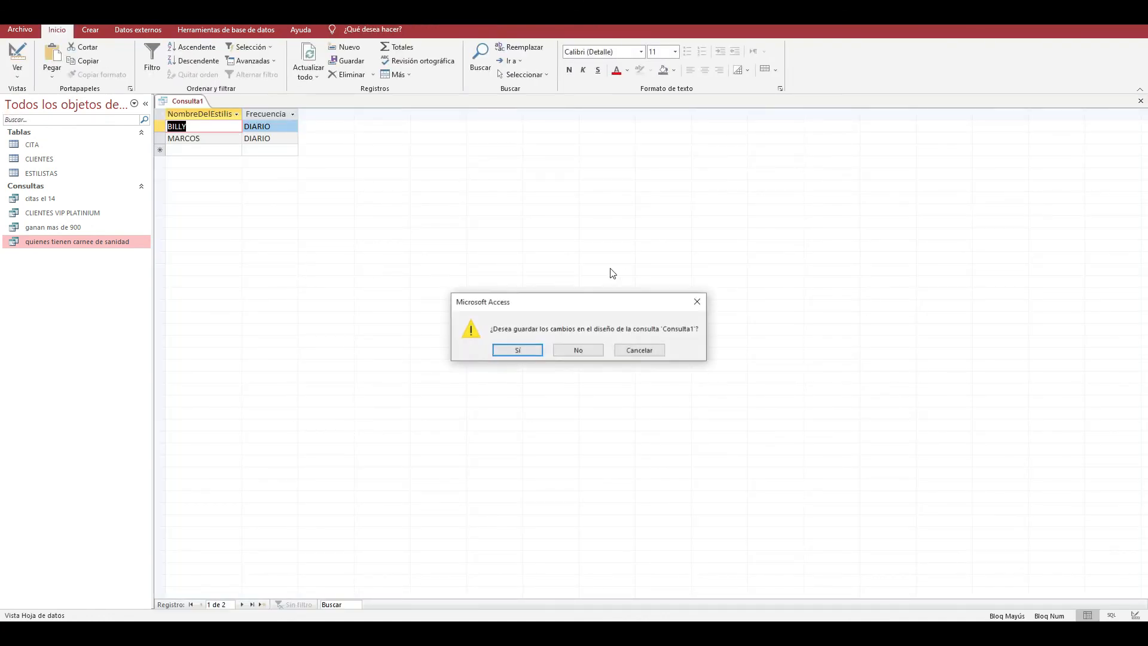
{"action": "left_click", "coordinate": [529, 353]}
{"action": "type", "text": "C"}
{"action": "key", "text": "BackSpace"}
{"action": "key", "text": "BackSpace"}
{"action": "key", "text": "Caps_Lock"}
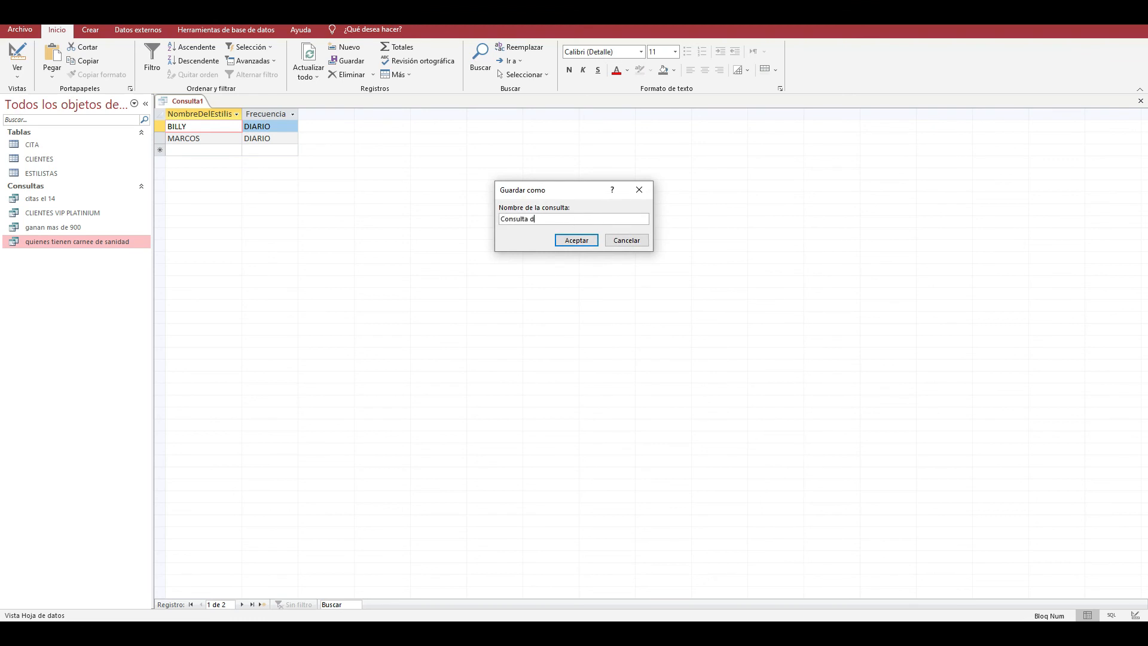
{"action": "key", "text": "Return"}
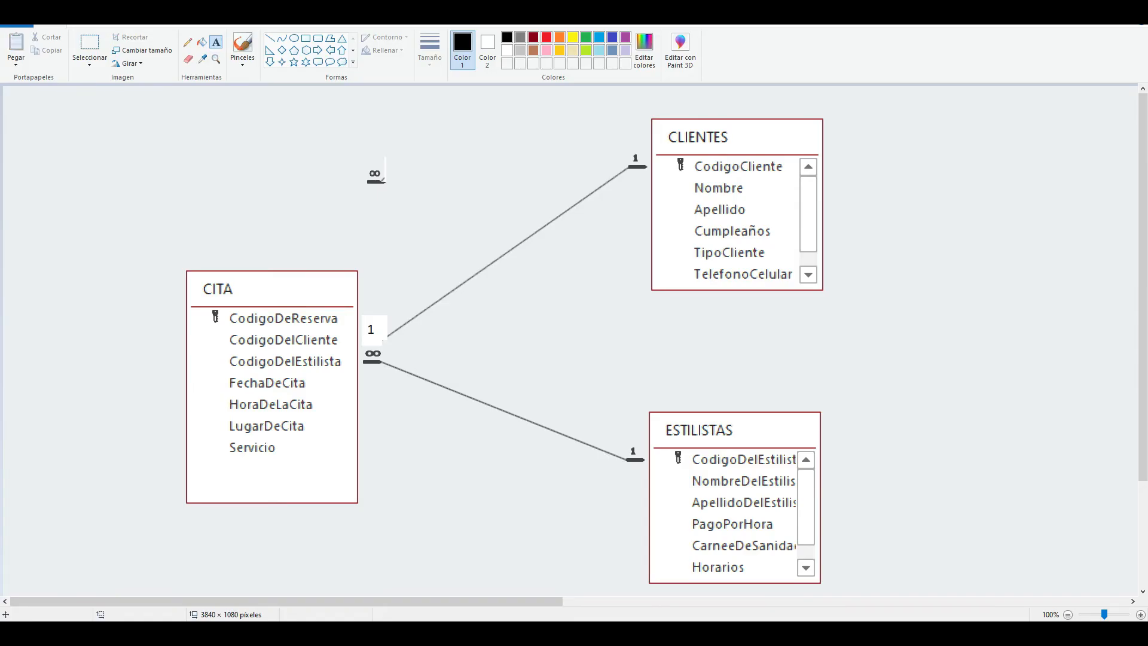
- Switch to the Acces Clase 7 presentation in PowerPoint and read the CONSULTAS question list
{"action": "mouse_move", "coordinate": [541, 632]}
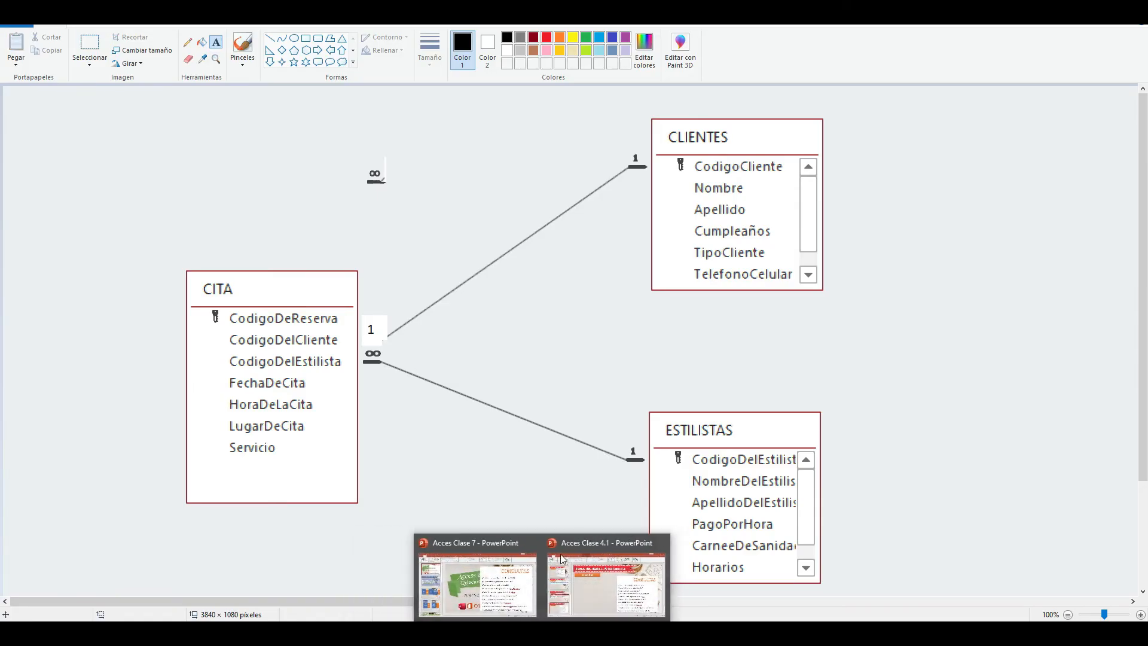
{"action": "left_click", "coordinate": [530, 604]}
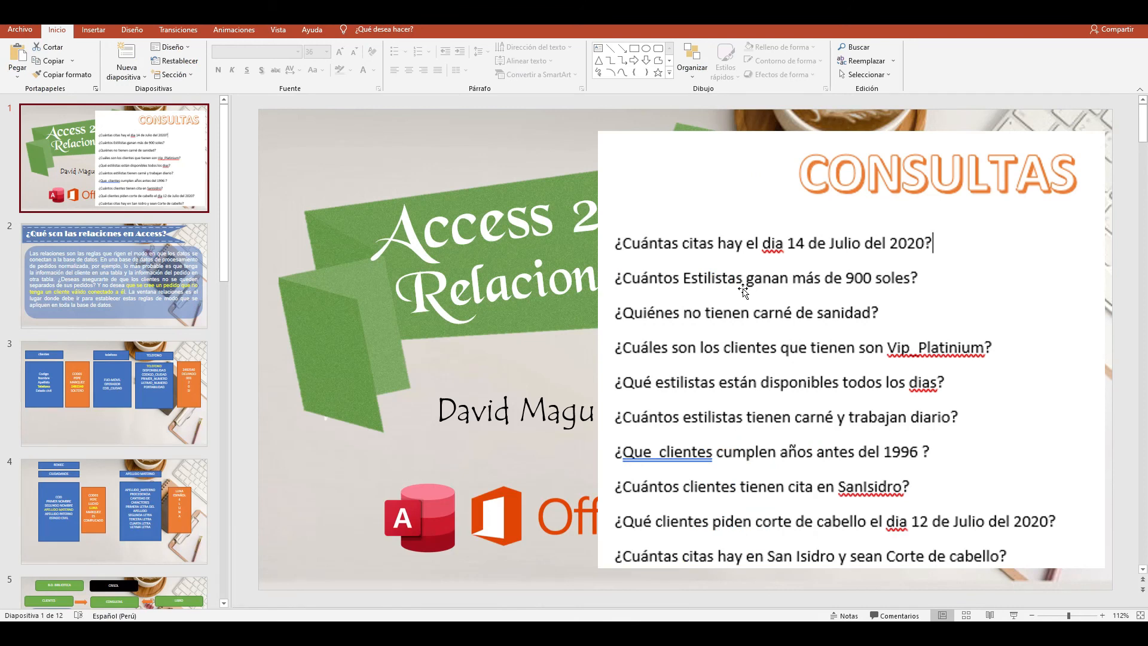
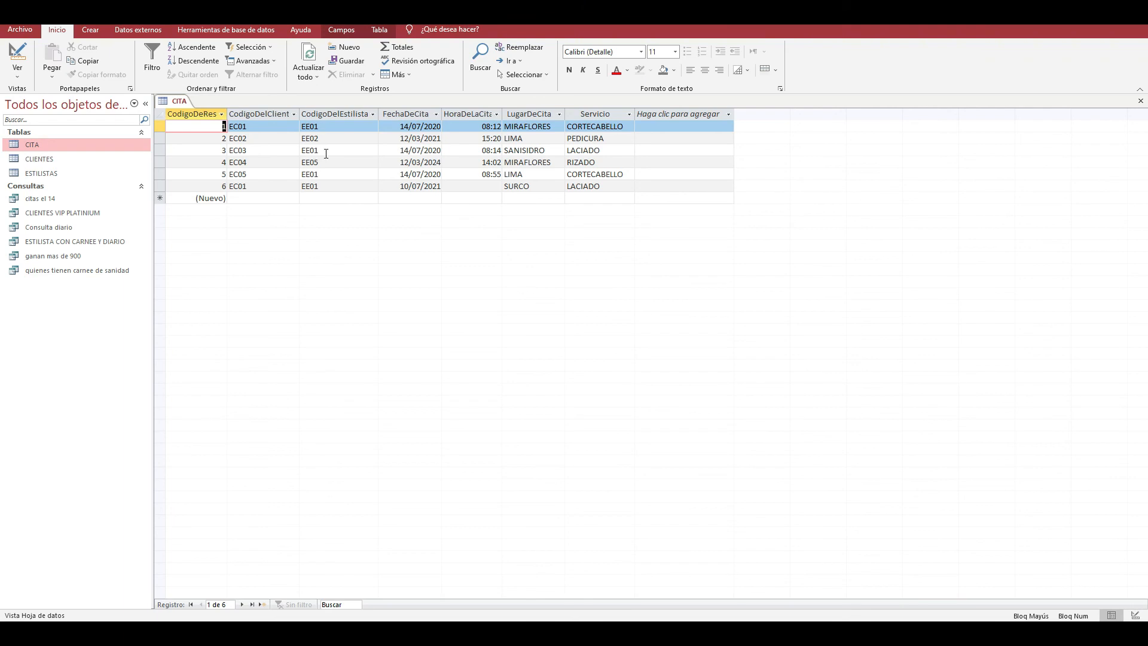
- Read the CONSULTAS question list in the Acces Clase 7 presentation and open the Acces Clase 4.1 presentation
{"action": "mouse_move", "coordinate": [540, 632]}
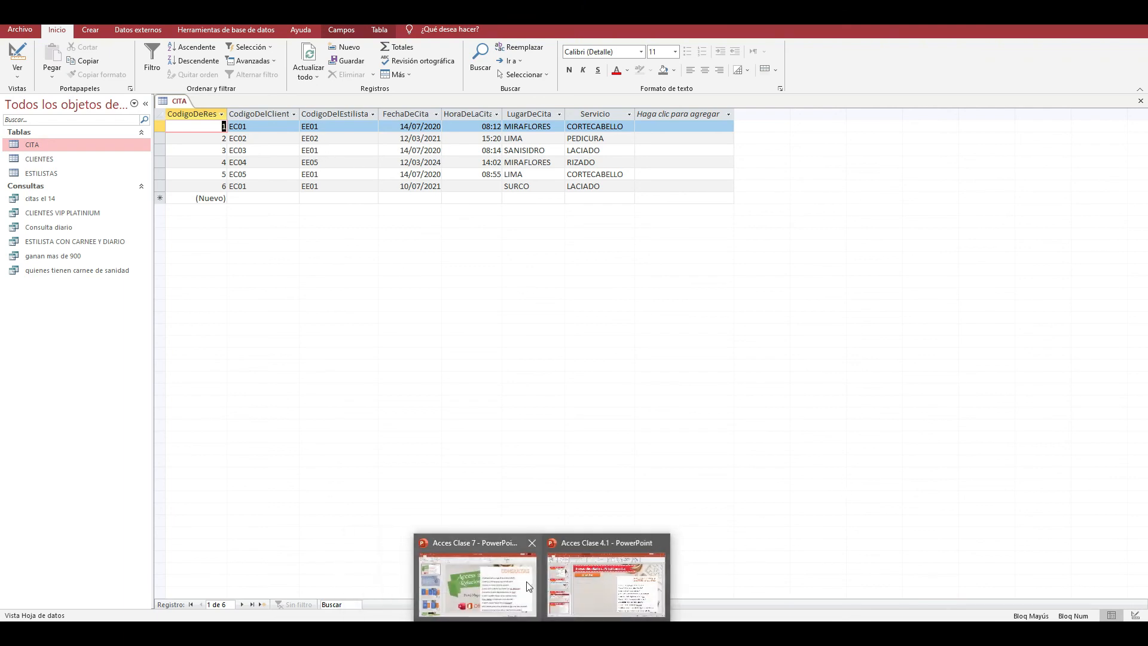
{"action": "left_click", "coordinate": [473, 577]}
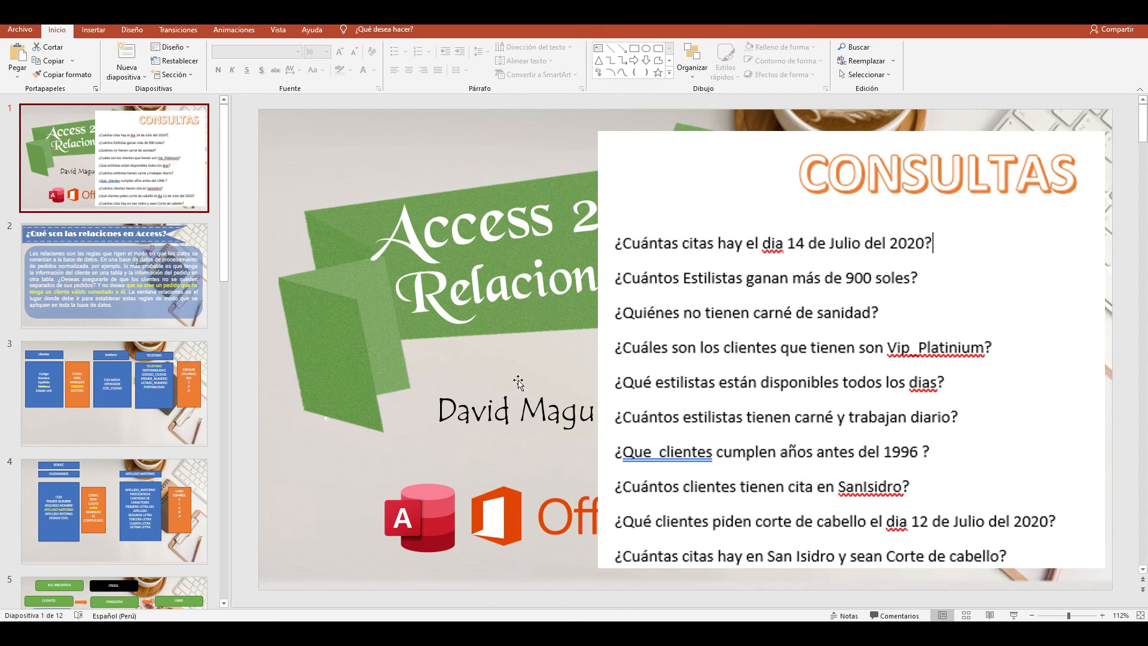
{"action": "left_click", "coordinate": [1075, 11]}
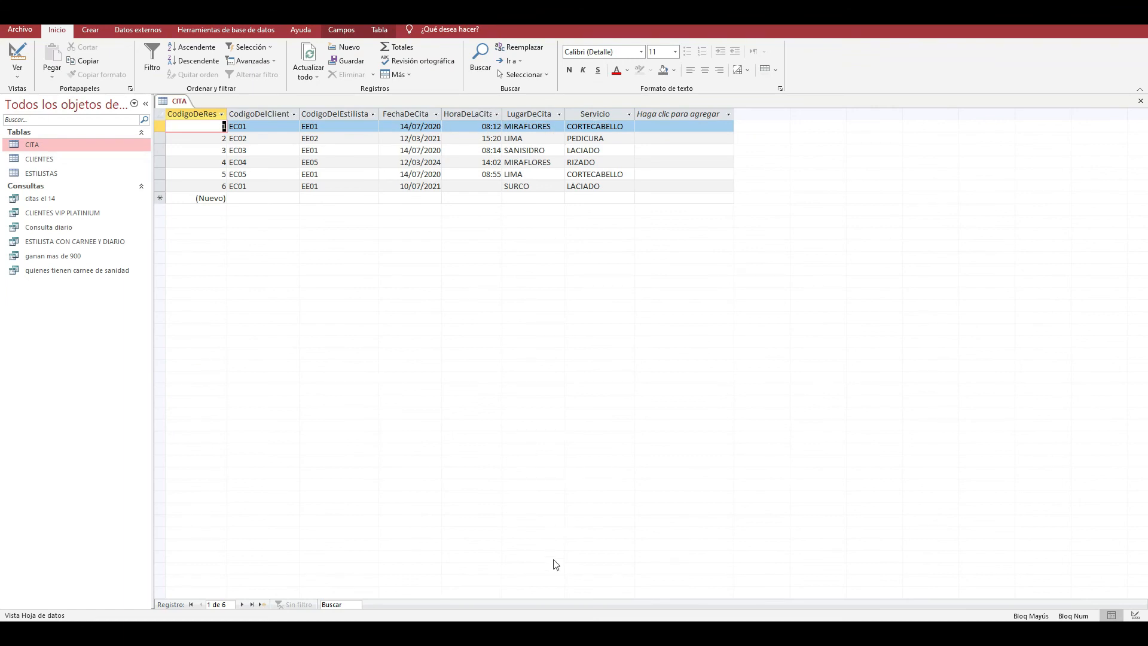
{"action": "mouse_move", "coordinate": [542, 632]}
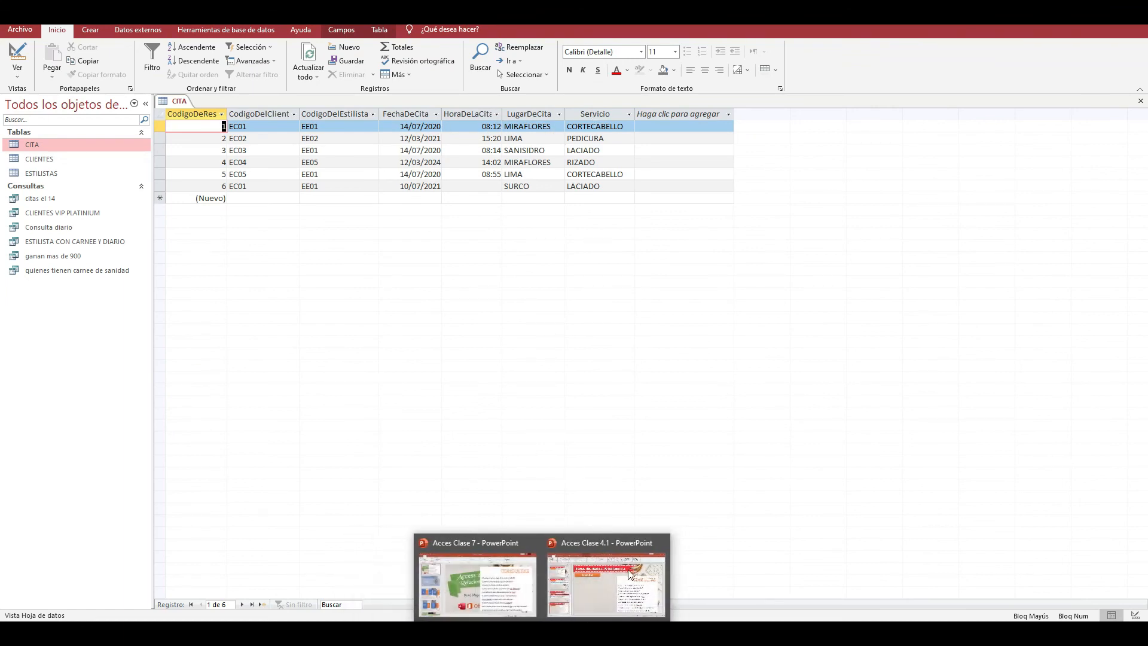
{"action": "left_click", "coordinate": [606, 581]}
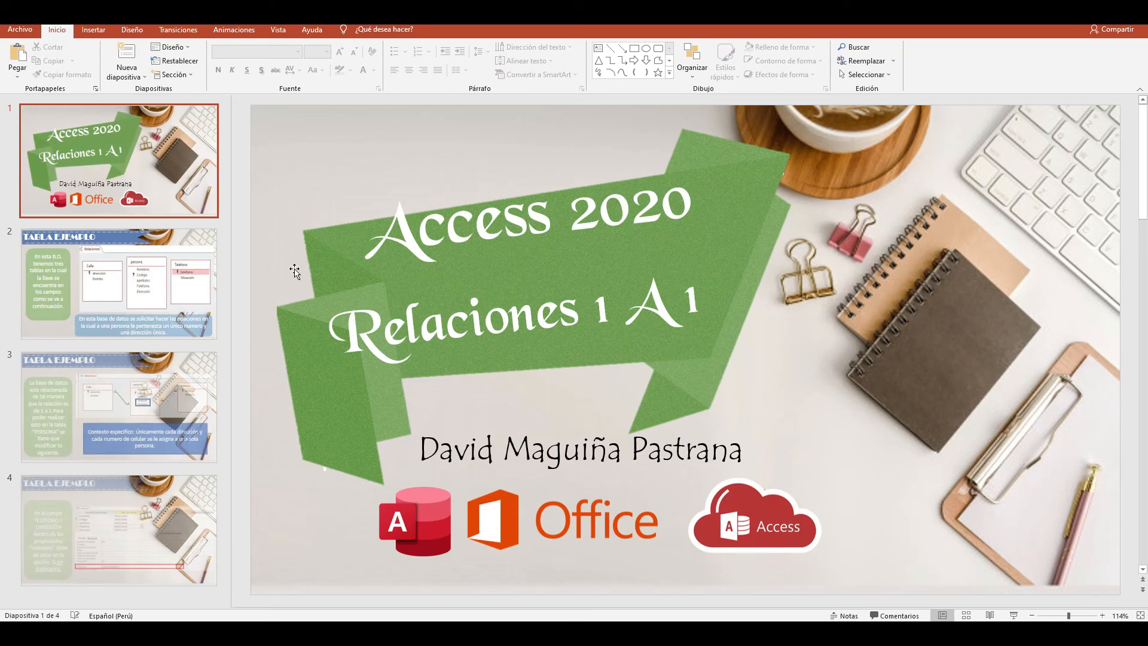
- Examine the TABLA EJEMPLO slides on one-to-one relationships between Calle, persona and Telefono in the Relaciones 1 A 1 presentation
{"action": "left_click", "coordinate": [171, 272]}
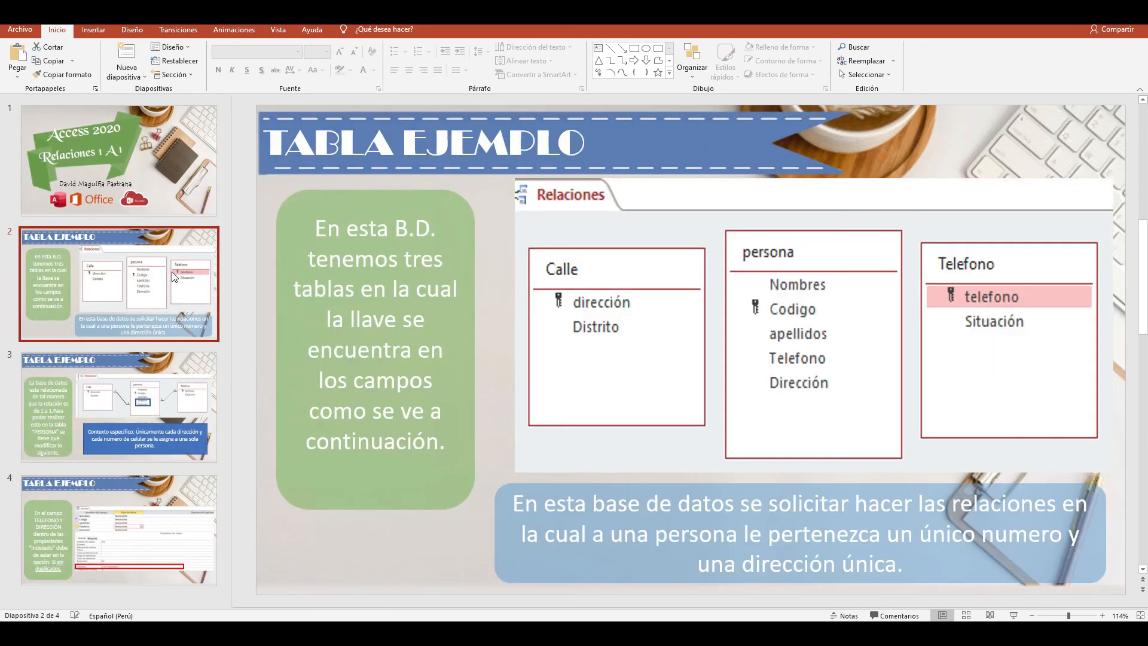
{"action": "left_click", "coordinate": [171, 355]}
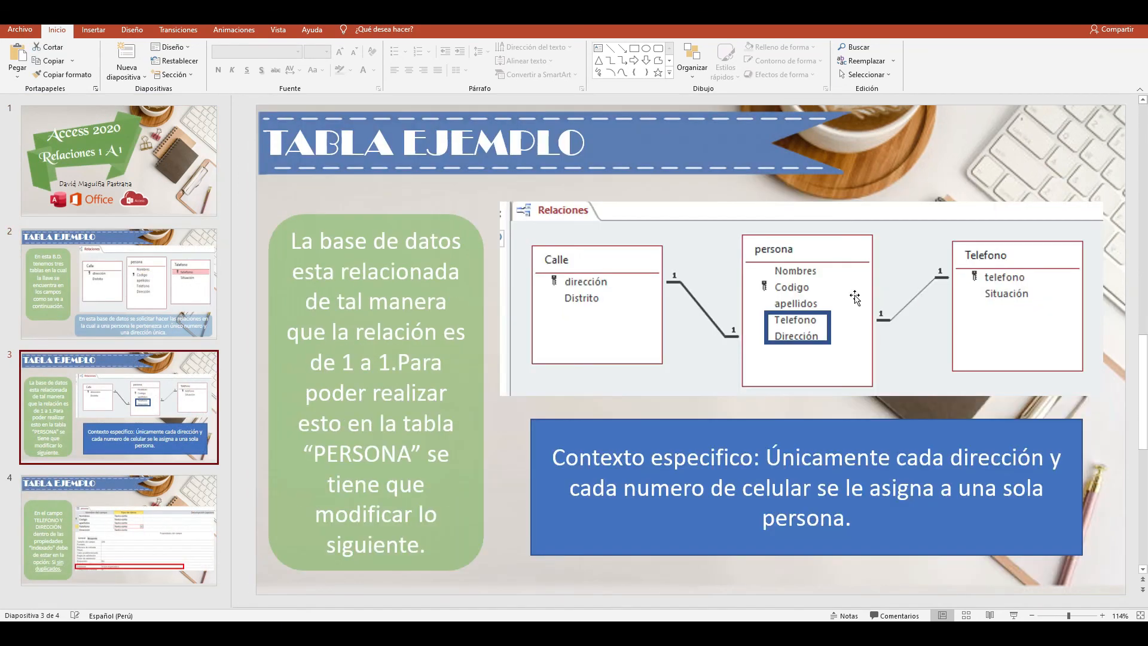
{"action": "left_click", "coordinate": [102, 532]}
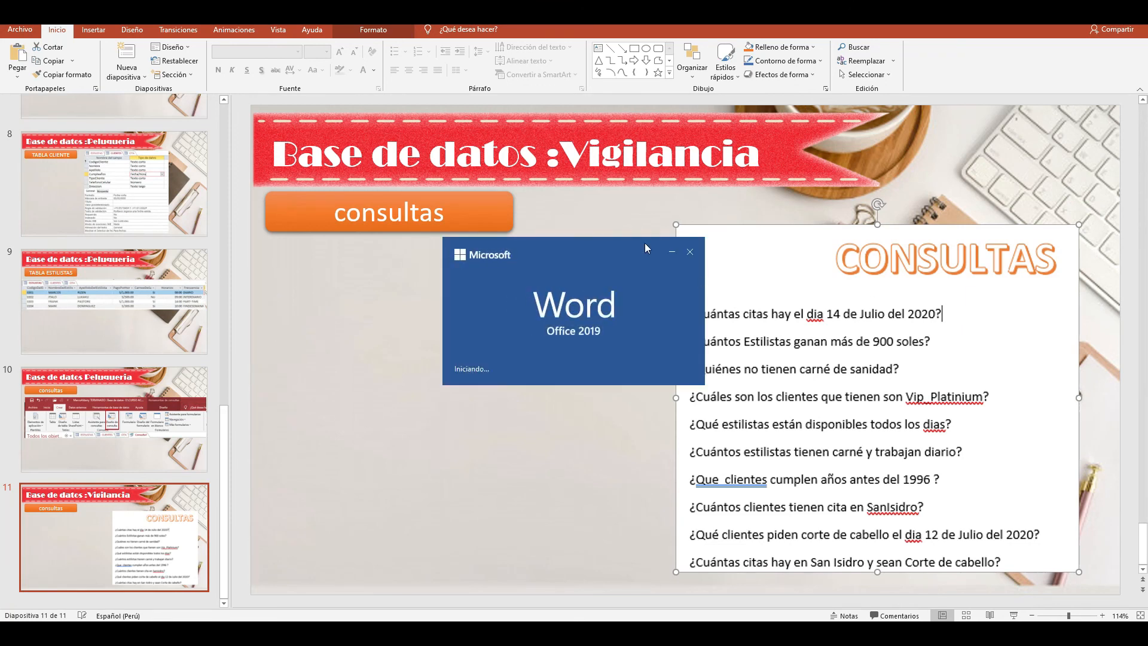
- Read through the Consultas Clase 7 document in Word down to the CONSULTAS PELUQUERIA questions and return to the PowerPoint question list
{"action": "scroll", "coordinate": [574, 359], "scroll_direction": "down", "scroll_amount": 5}
{"action": "scroll", "coordinate": [584, 343], "scroll_direction": "down", "scroll_amount": 10}
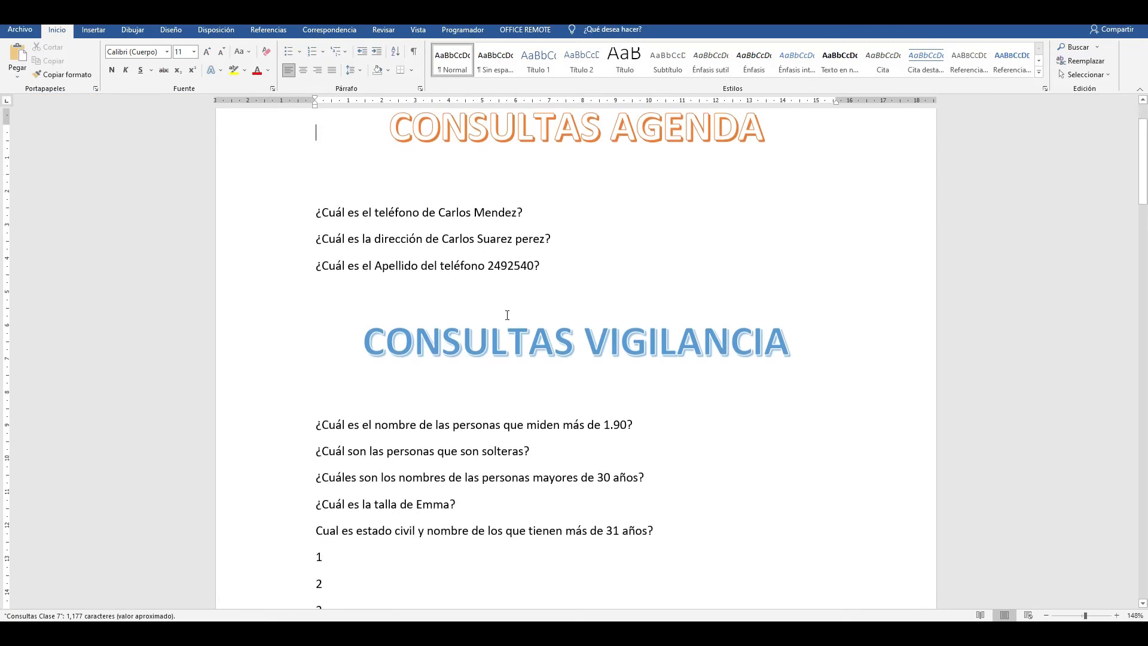
{"action": "scroll", "coordinate": [500, 269], "scroll_direction": "down", "scroll_amount": 15}
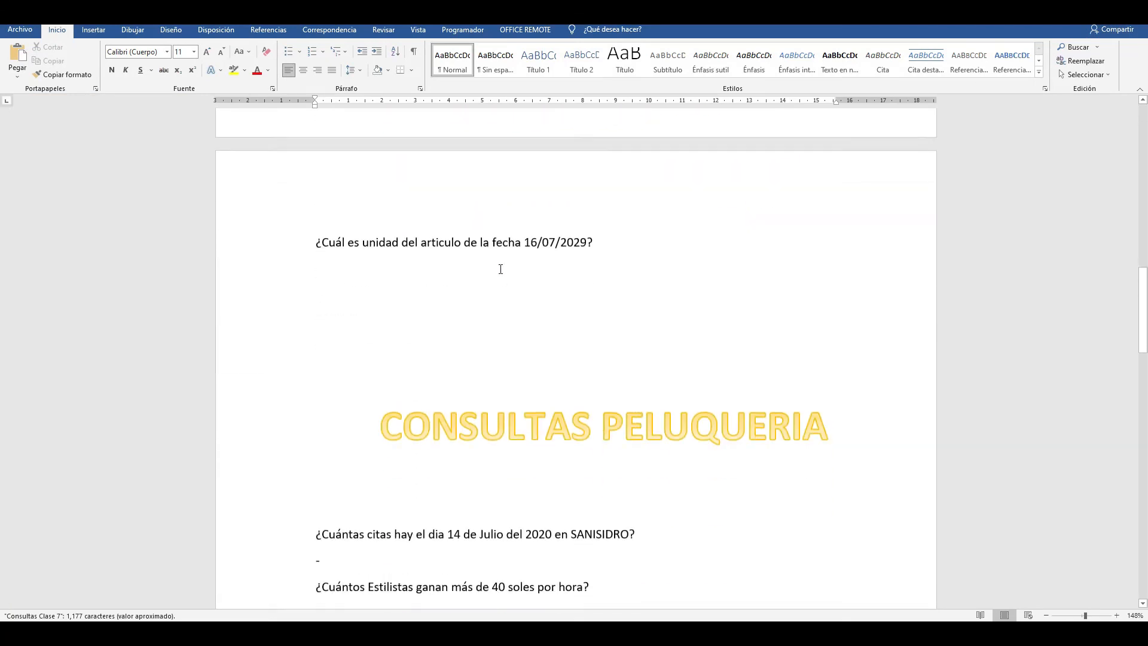
{"action": "scroll", "coordinate": [500, 269], "scroll_direction": "down", "scroll_amount": 2}
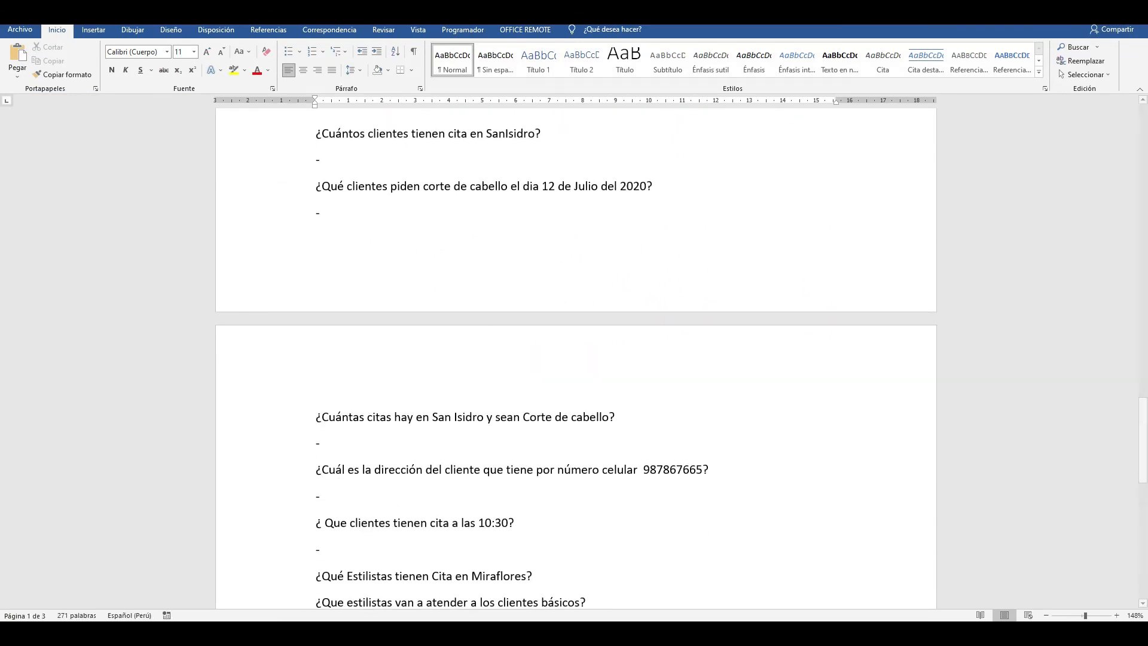
{"action": "key", "text": "alt+Tab"}
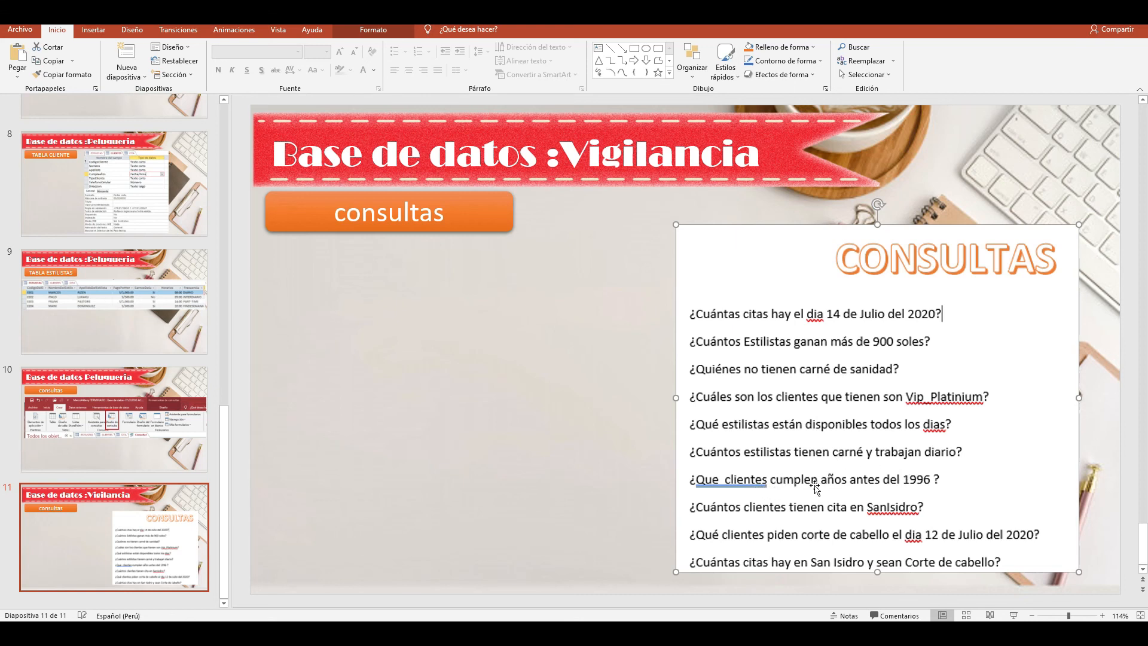
- Switch back to the Access database and close the CITA table
{"action": "mouse_move", "coordinate": [502, 615]}
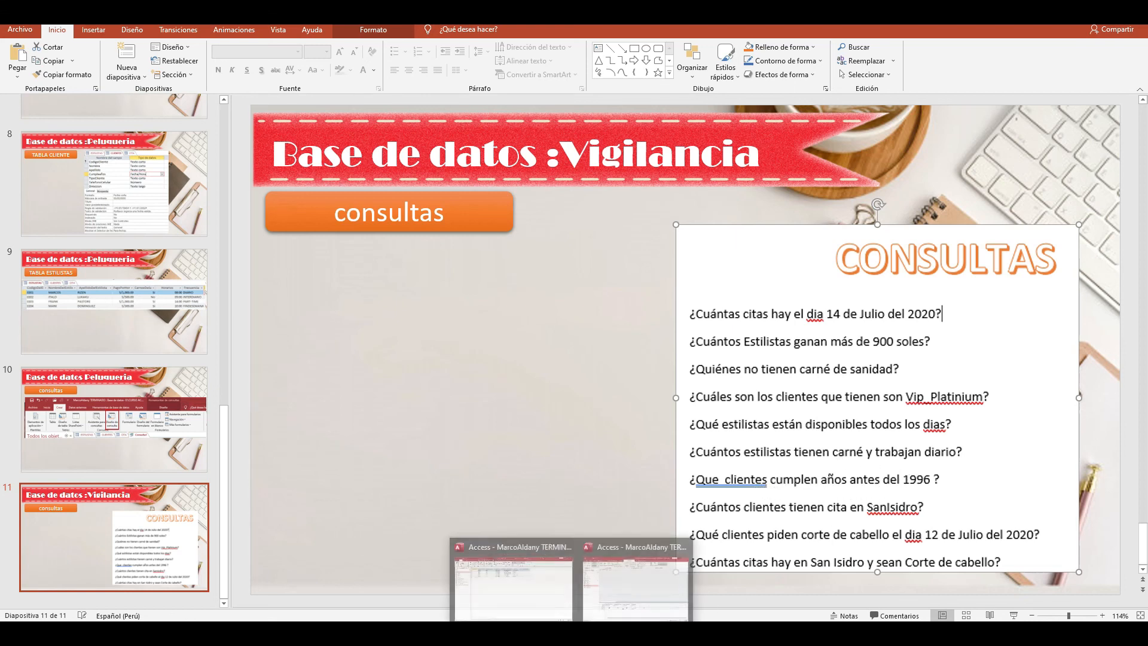
{"action": "left_click", "coordinate": [514, 594]}
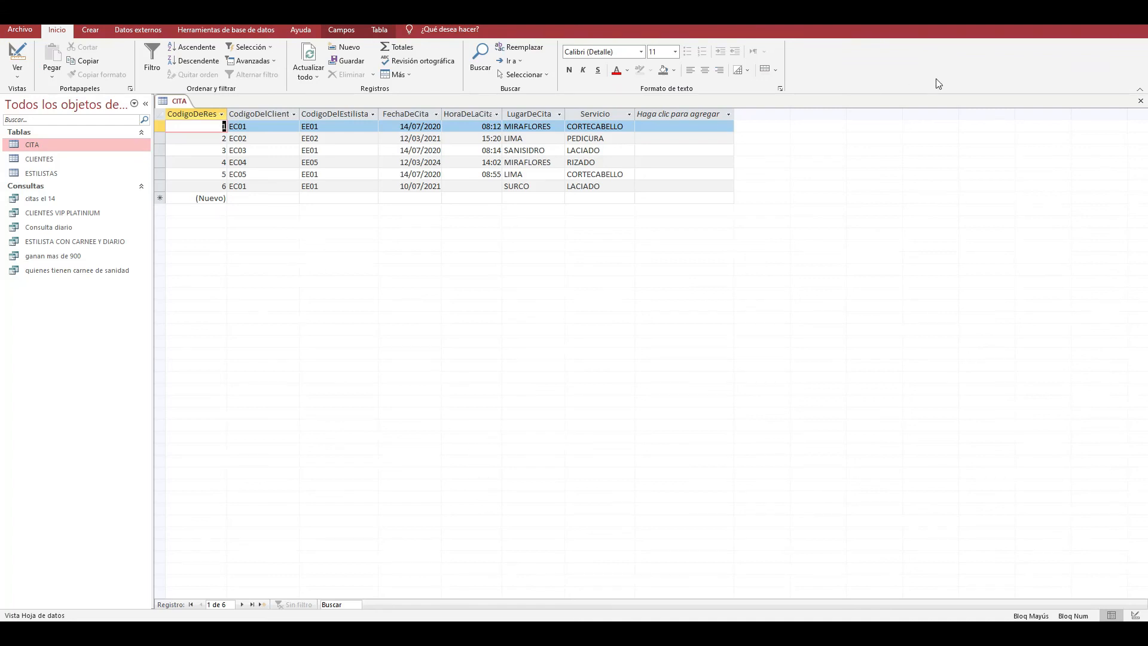
{"action": "left_click", "coordinate": [1140, 101]}
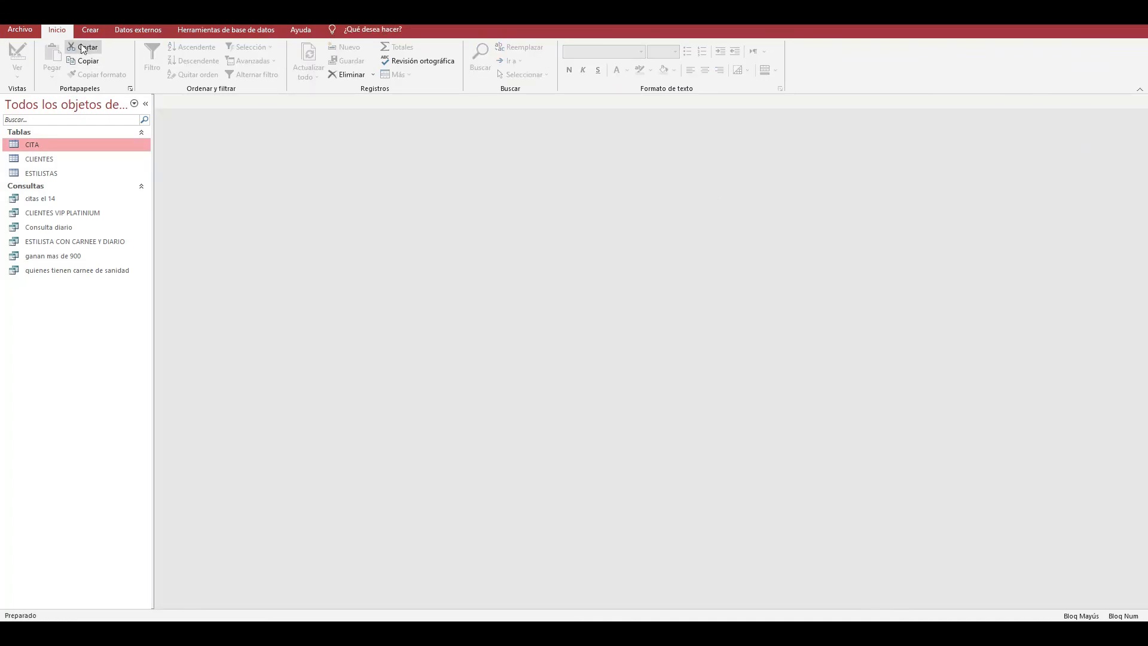
- Create a new query in design view based on the CLIENTES table
{"action": "left_click", "coordinate": [90, 30]}
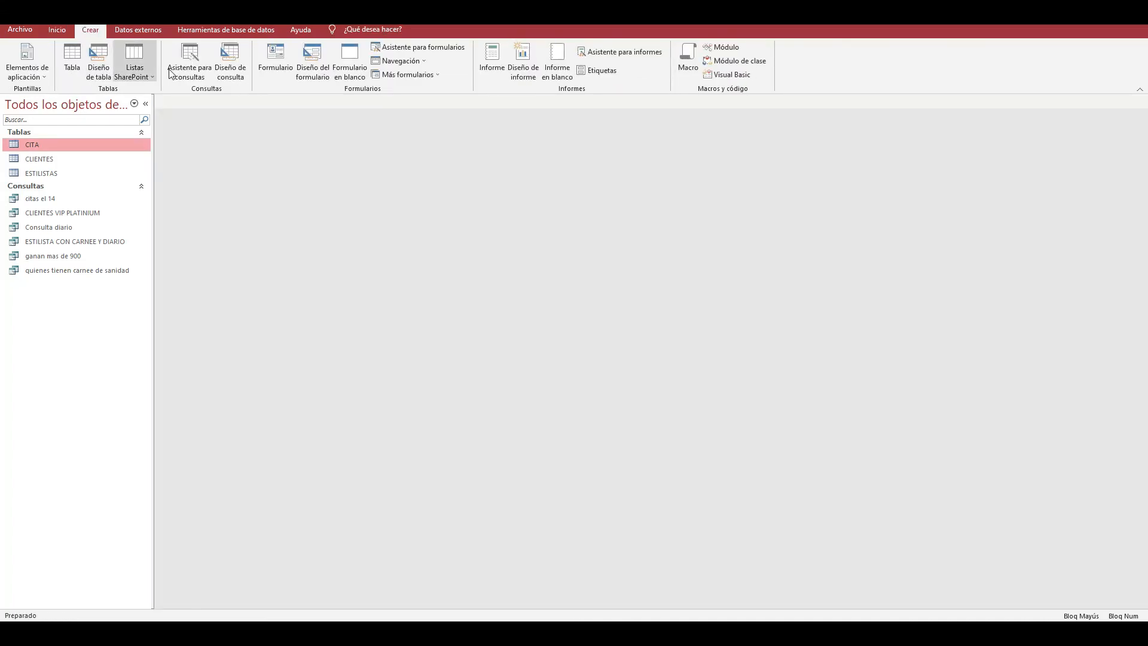
{"action": "left_click", "coordinate": [229, 60]}
{"action": "left_click_drag", "start_coordinate": [527, 324], "coordinate": [588, 152]}
{"action": "left_click", "coordinate": [567, 193]}
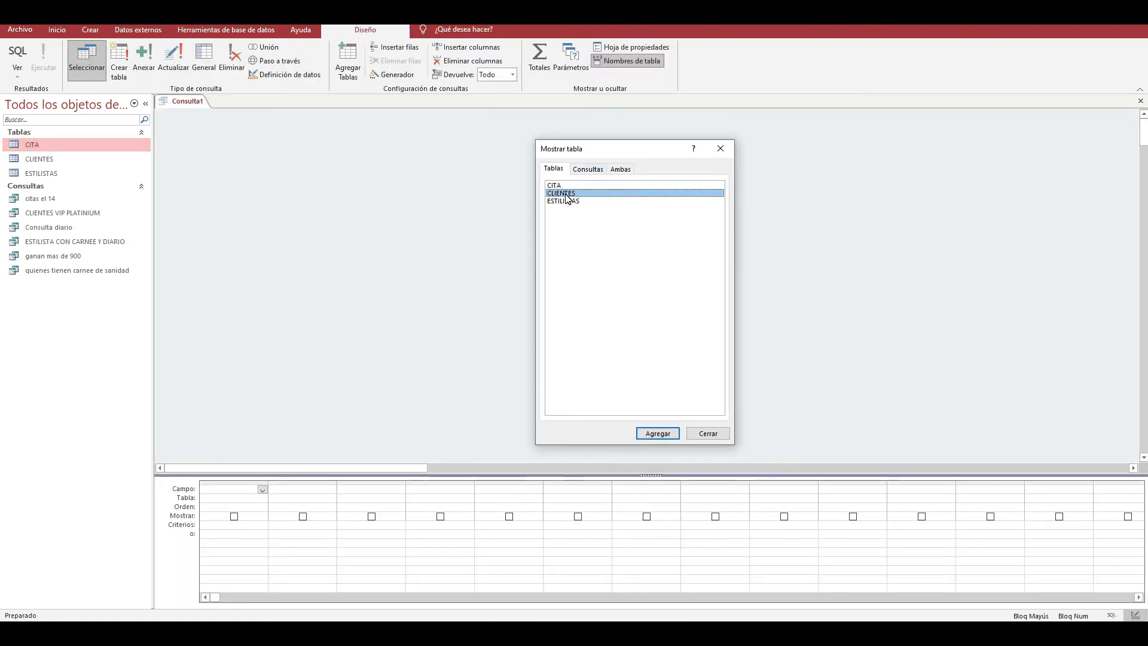
{"action": "double_click", "coordinate": [569, 194]}
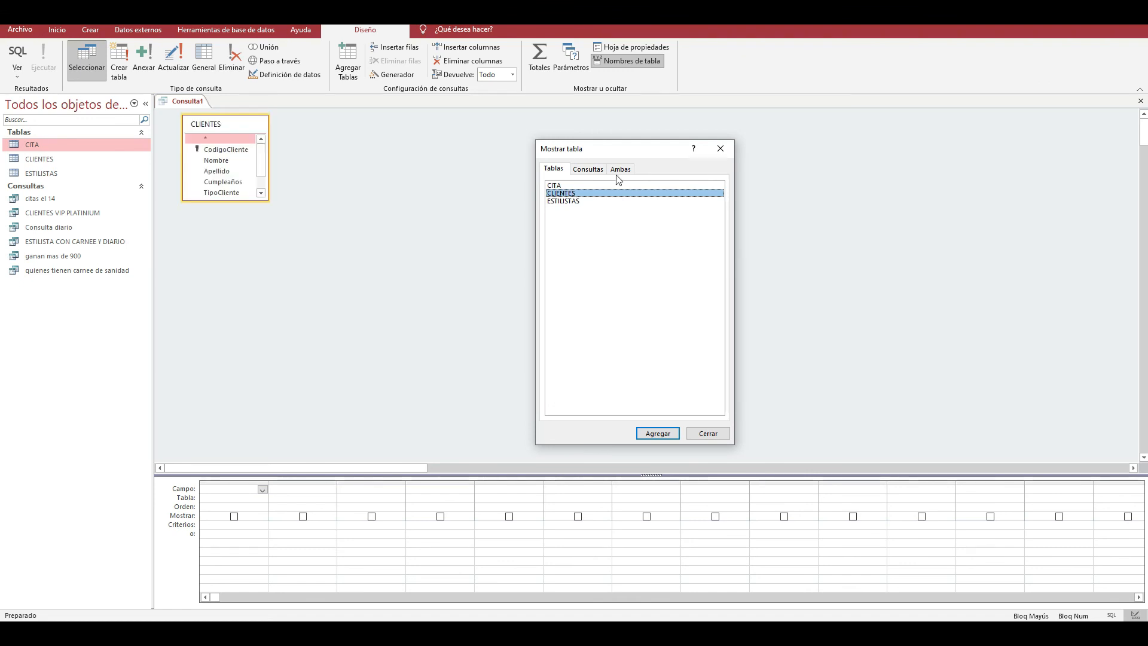
{"action": "left_click", "coordinate": [719, 148]}
- Add the Nombre field from CLIENTES as the first column of the query
{"action": "left_click", "coordinate": [266, 500]}
{"action": "left_click", "coordinate": [262, 499]}
{"action": "left_click", "coordinate": [254, 506]}
{"action": "left_click", "coordinate": [251, 489]}
{"action": "left_click", "coordinate": [263, 489]}
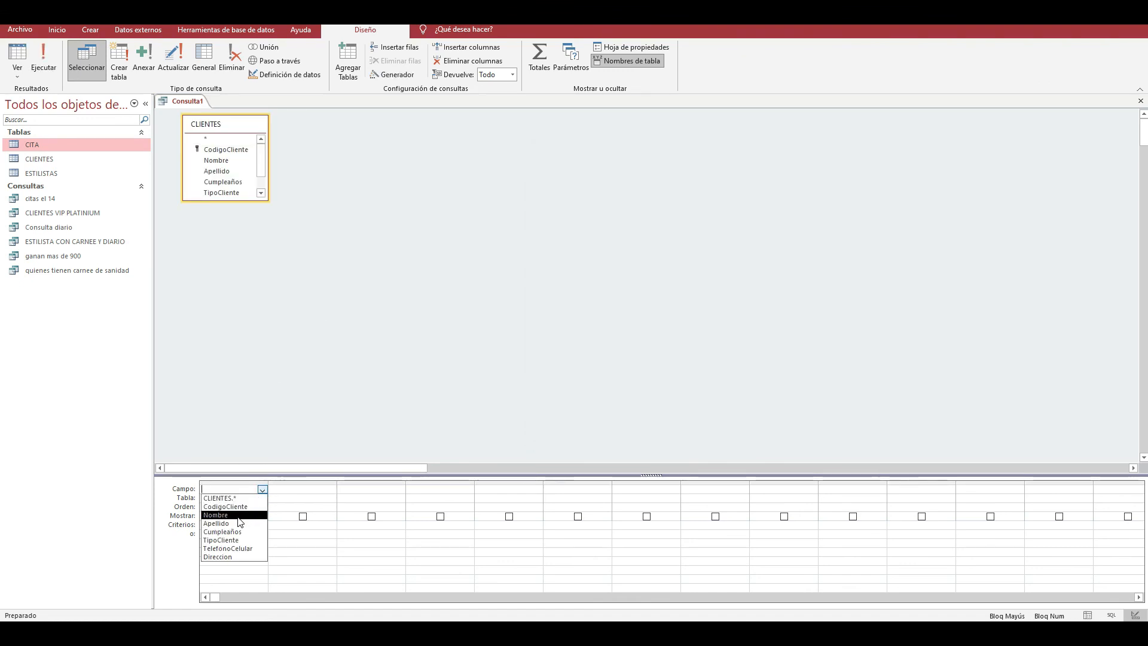
{"action": "left_click", "coordinate": [230, 515]}
- Add the Cumpleaños field from CLIENTES as the second column of the query
{"action": "left_click", "coordinate": [322, 497]}
{"action": "left_click", "coordinate": [331, 498]}
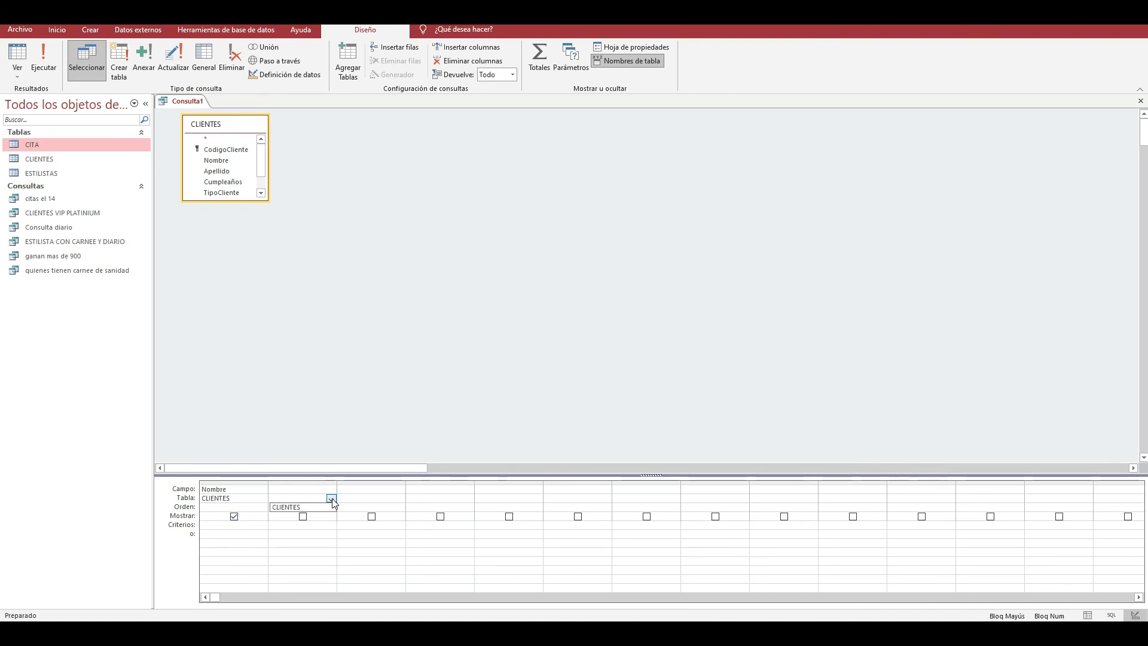
{"action": "left_click", "coordinate": [299, 505]}
{"action": "left_click", "coordinate": [331, 490]}
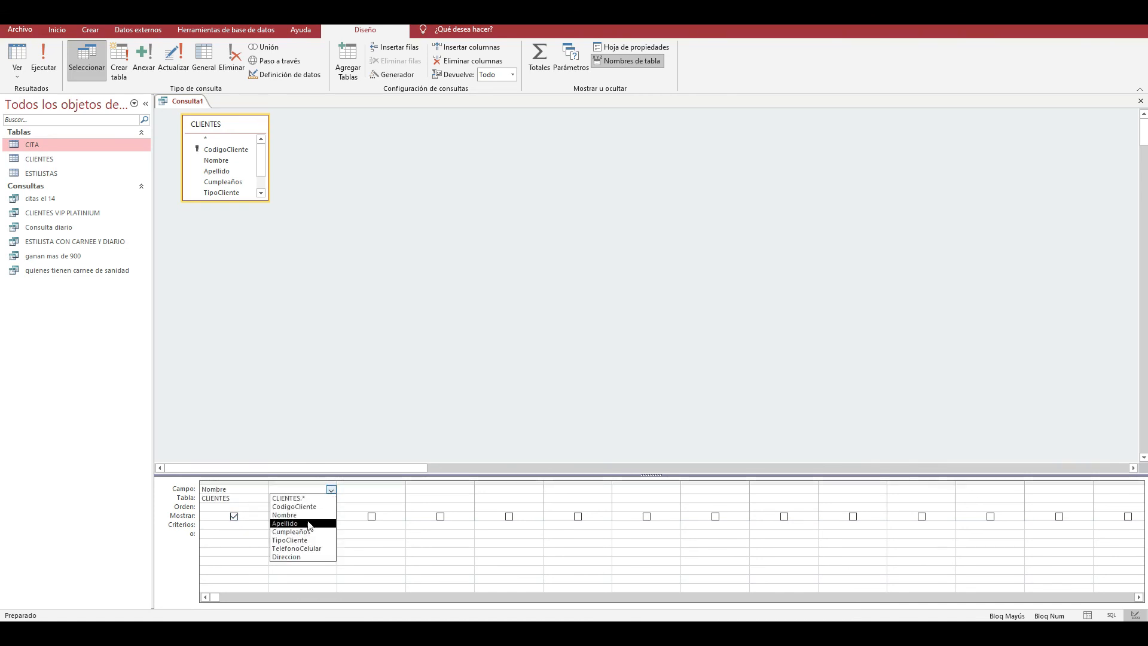
{"action": "left_click", "coordinate": [284, 531]}
{"action": "left_click", "coordinate": [289, 525]}
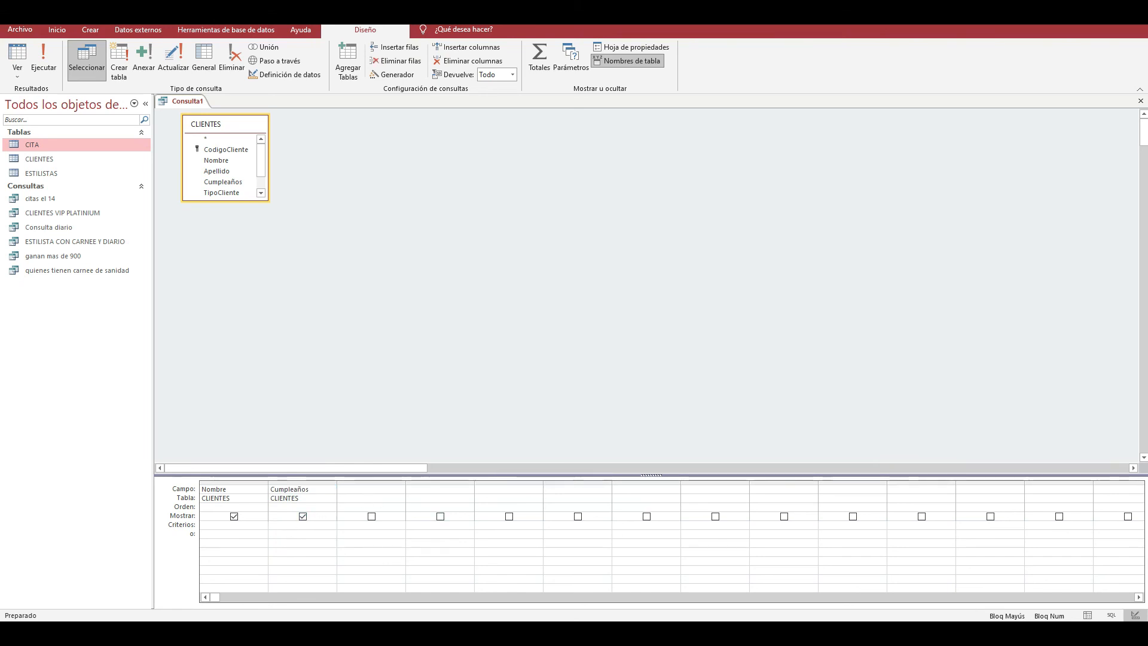
- Begin the Cumpleaños criterion with "<" and check the birthday question in the Acces Clase 7 presentation before returning to Access
{"action": "left_click", "coordinate": [1092, 633]}
{"action": "left_click", "coordinate": [1061, 634]}
{"action": "left_click", "coordinate": [1047, 568]}
{"action": "left_click", "coordinate": [300, 524]}
{"action": "type", "text": "<"}
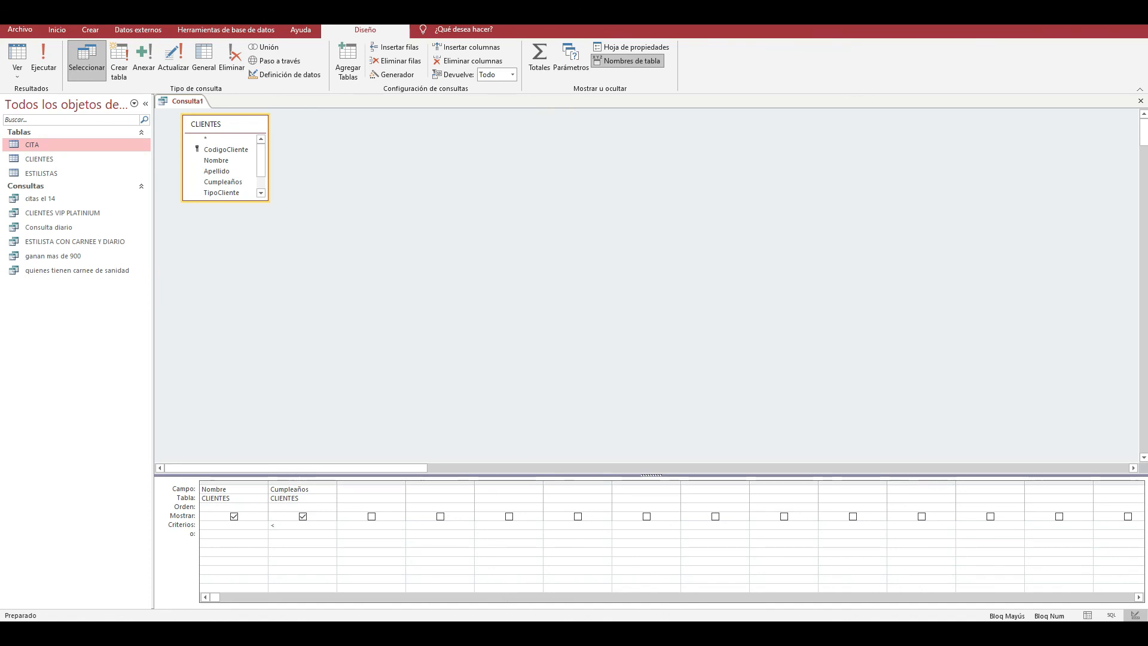
{"action": "left_click", "coordinate": [658, 556]}
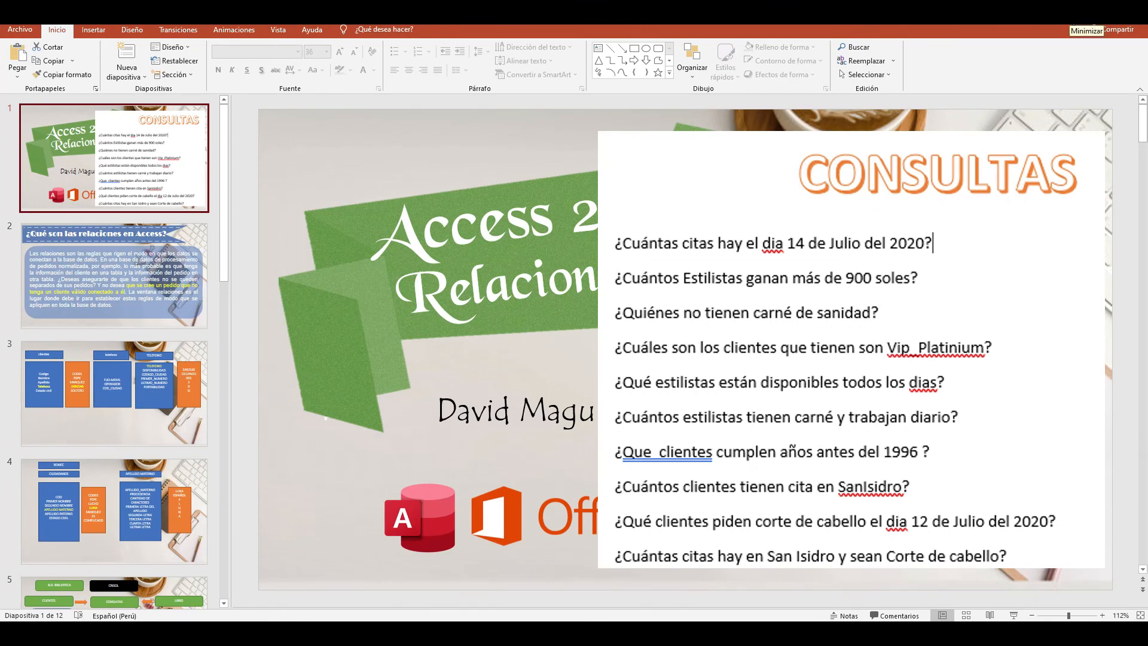
{"action": "left_click", "coordinate": [1071, 17]}
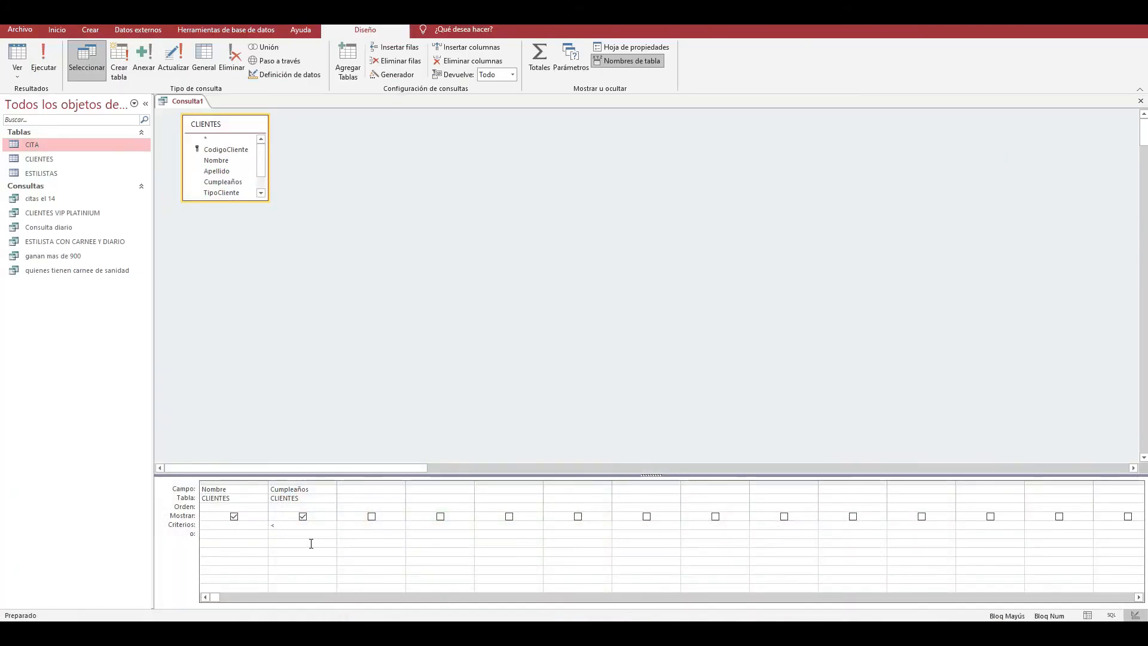
- Complete the Cumpleaños criterion as <01/01/1996 and run the query
{"action": "type", "text": "01/01/1996"}
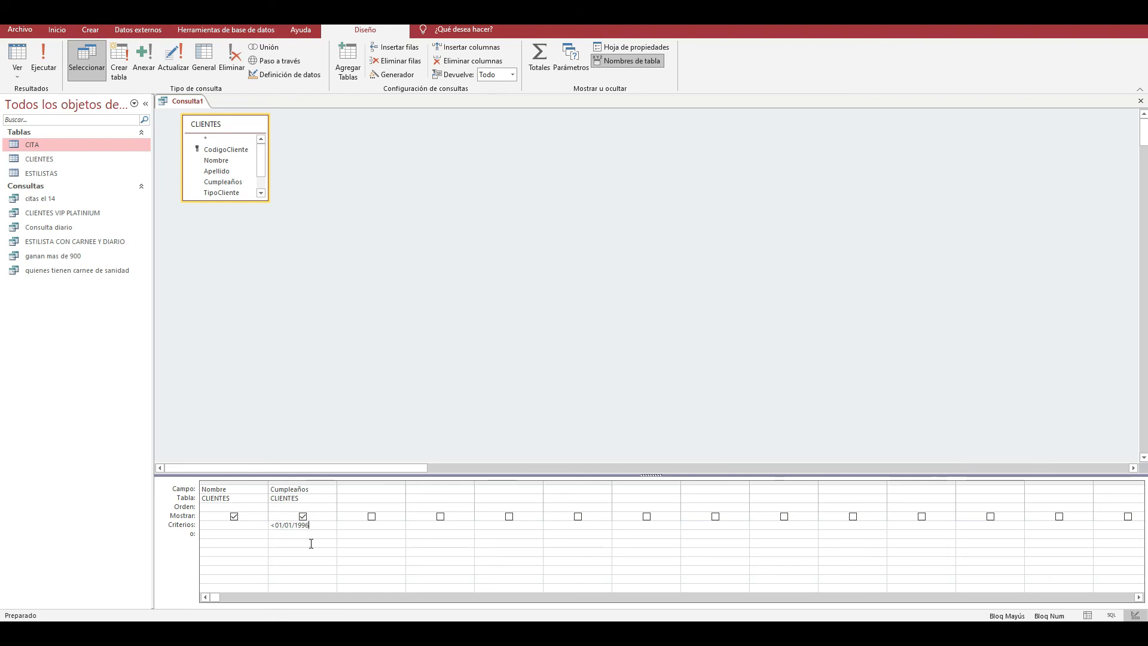
{"action": "left_click", "coordinate": [311, 544]}
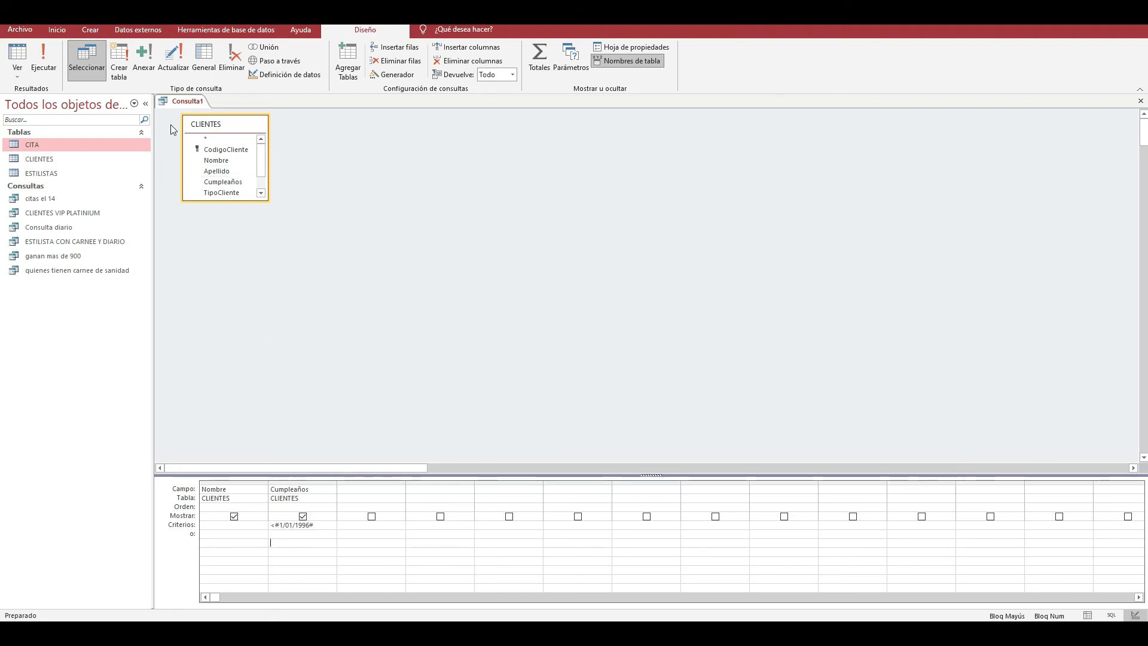
{"action": "left_click", "coordinate": [51, 70]}
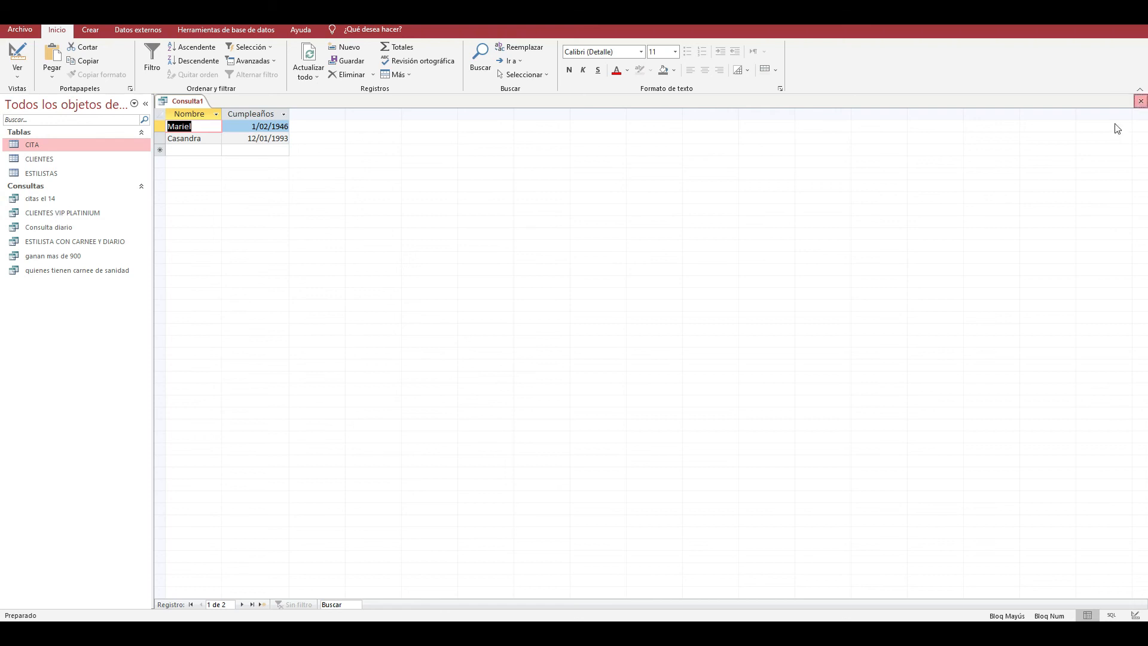
- Close the query and save it as "Cumple antes de 1996"
{"action": "left_click", "coordinate": [1140, 101]}
{"action": "left_click", "coordinate": [525, 352]}
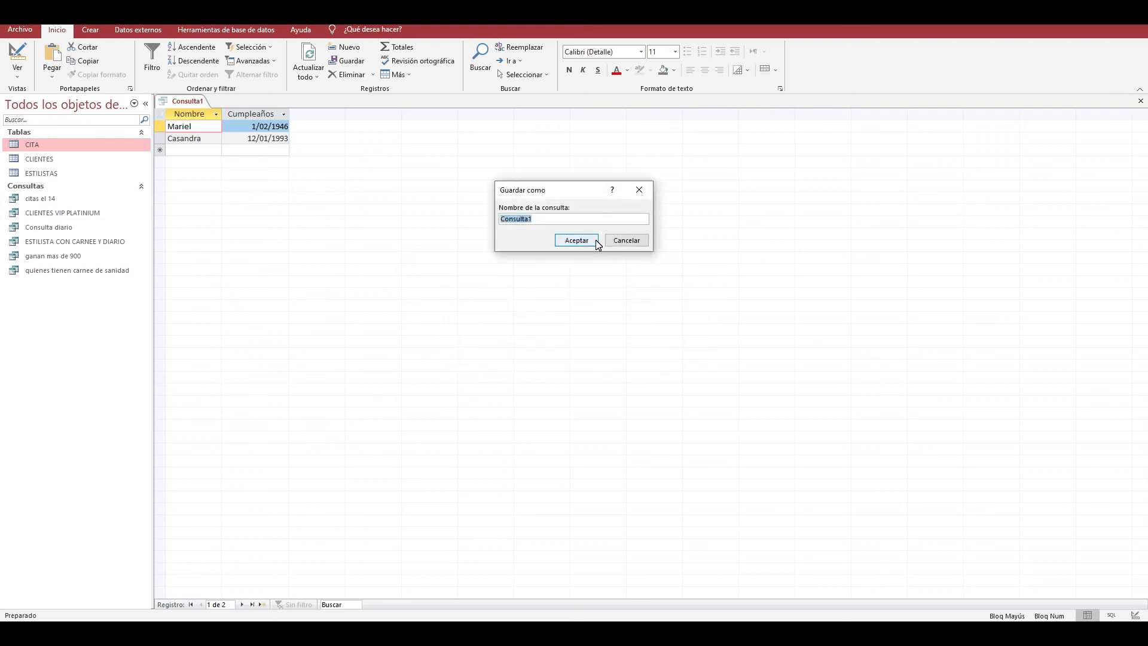
{"action": "type", "text": "n"}
{"action": "type", "text": "cu"}
{"action": "key", "text": "Caps_Lock"}
{"action": "type", "text": "umple antes del"}
{"action": "key", "text": "BackSpace"}
{"action": "type", "text": "6"}
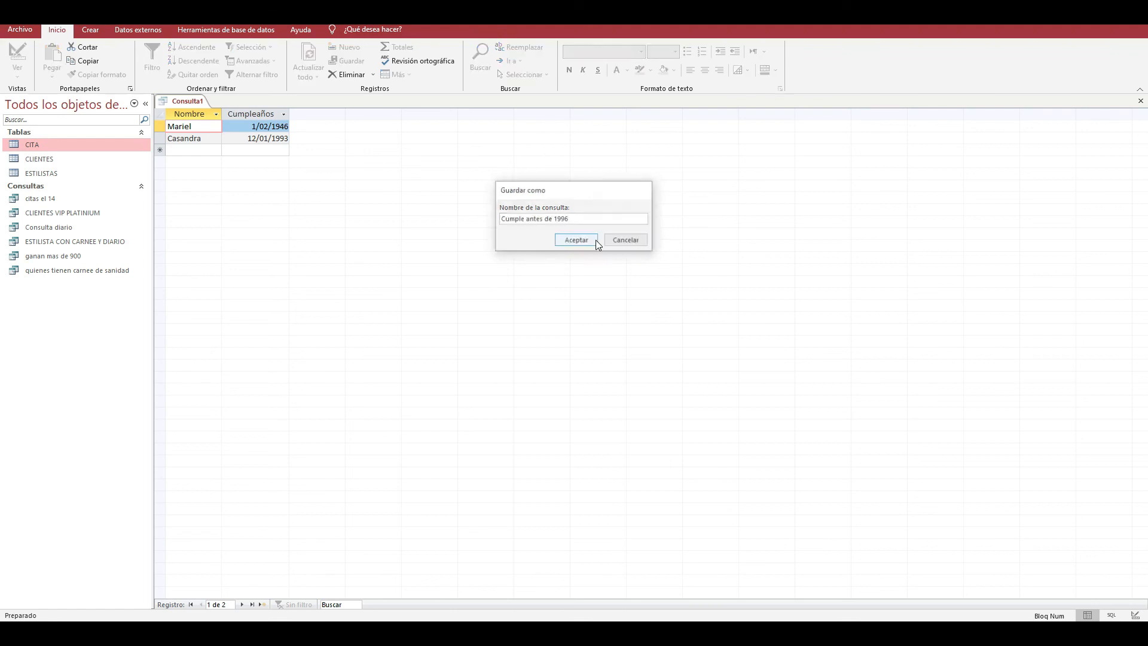
{"action": "left_click", "coordinate": [596, 239]}
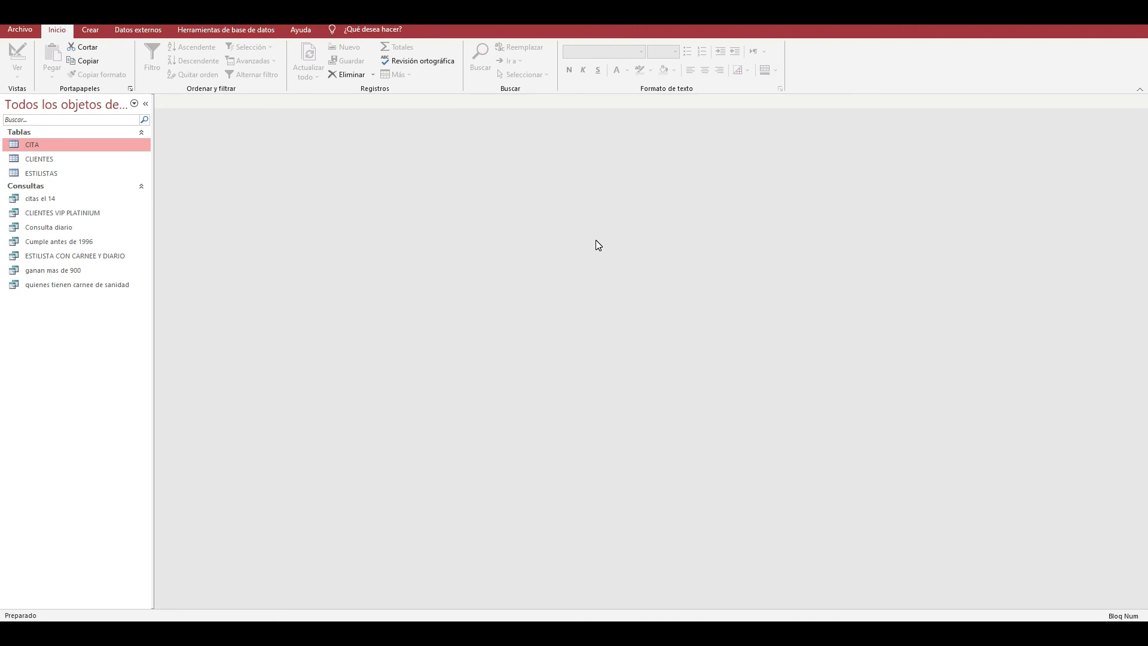
- Switch to Paint to view the relationship diagram of CITA, CLIENTES and ESTILISTAS
{"action": "left_click", "coordinate": [503, 634]}
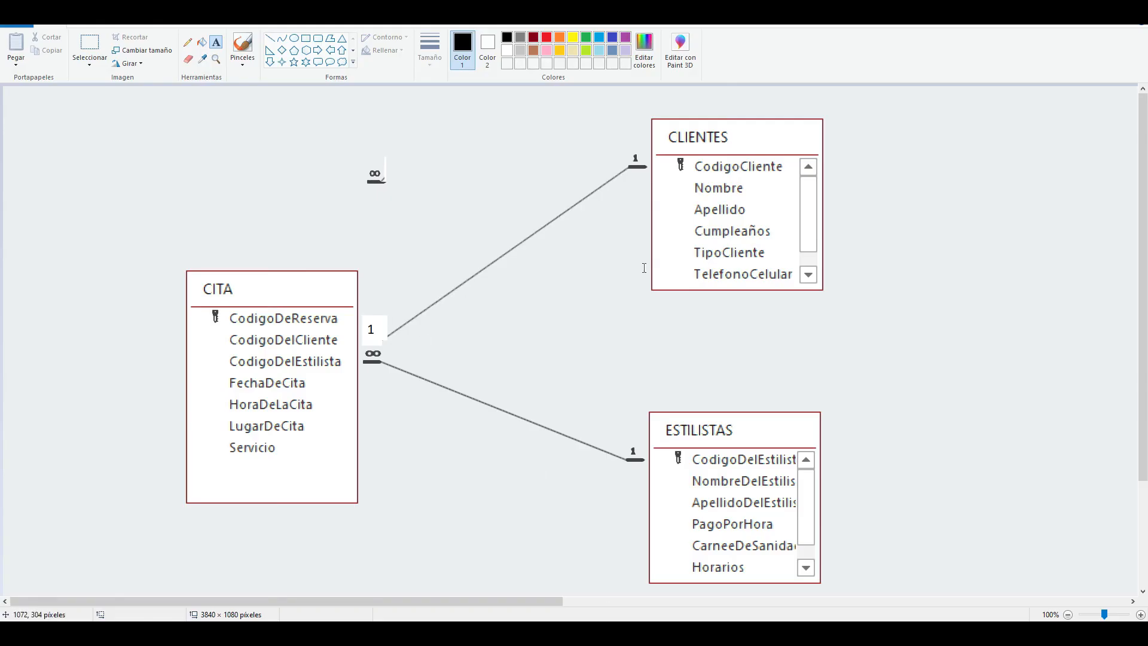